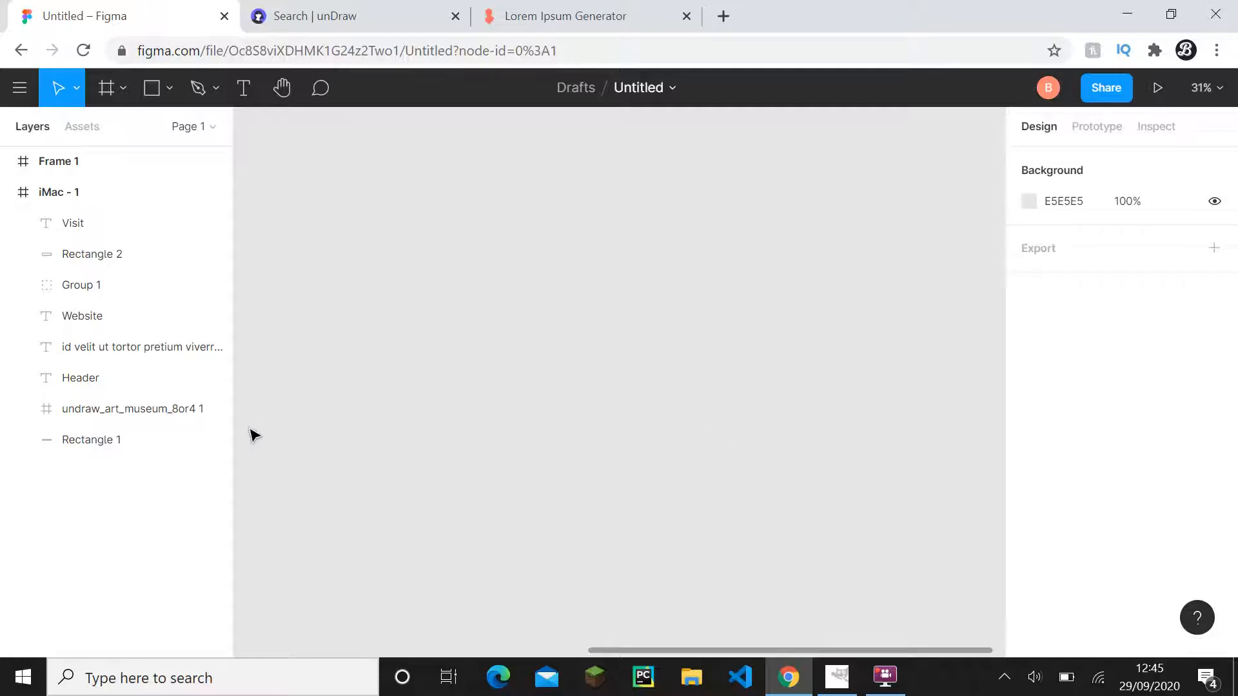
- Examine the iMac - 1 website mockup, including its navigation bar, museum illustration, header text and Visit button
drag(294, 437, 823, 415)
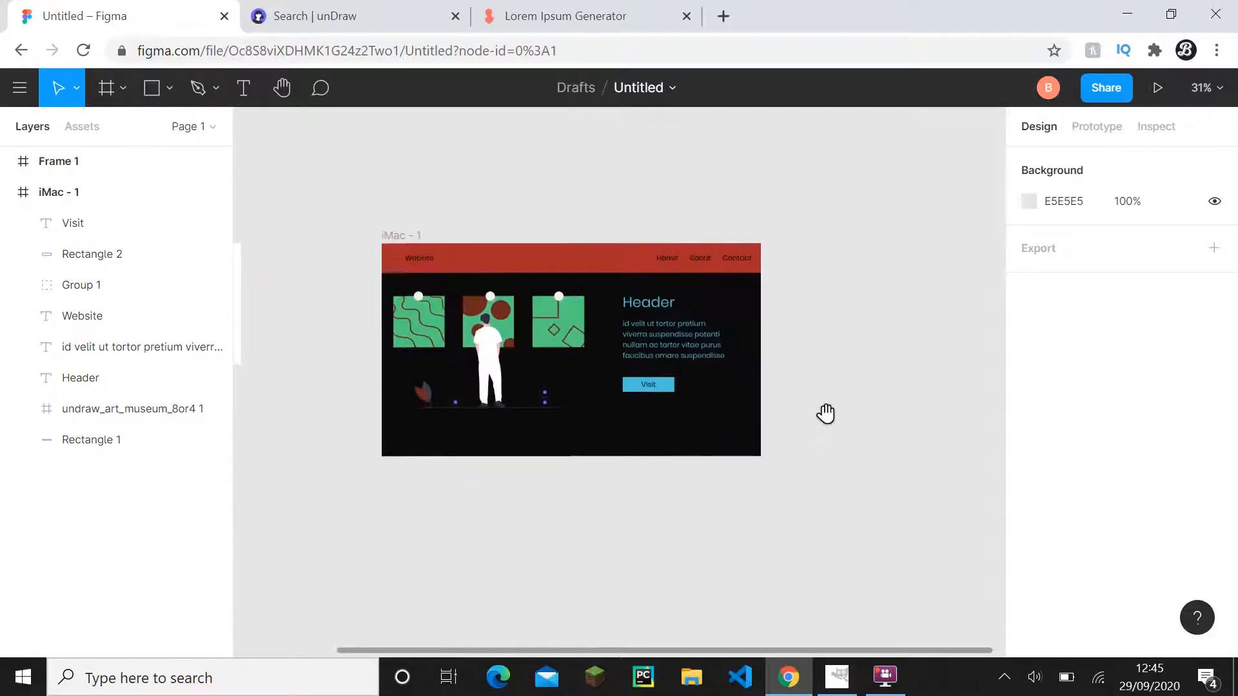
scroll(583, 428, up, 3)
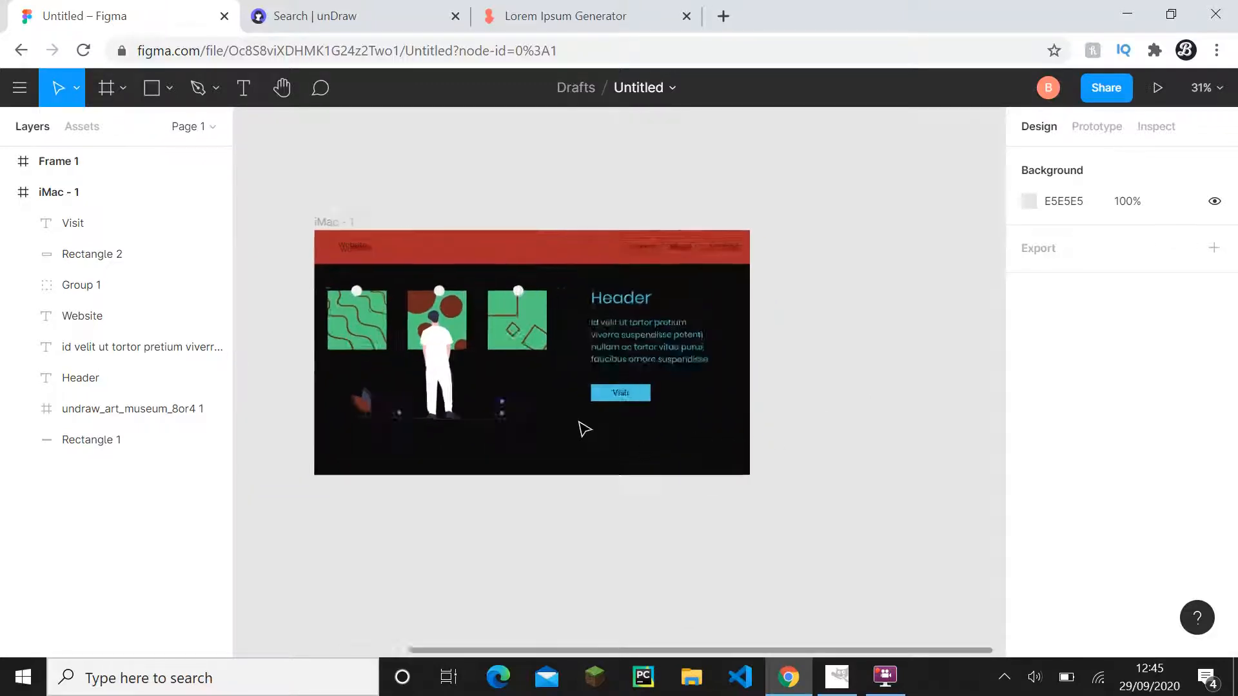
drag(573, 400, 608, 409)
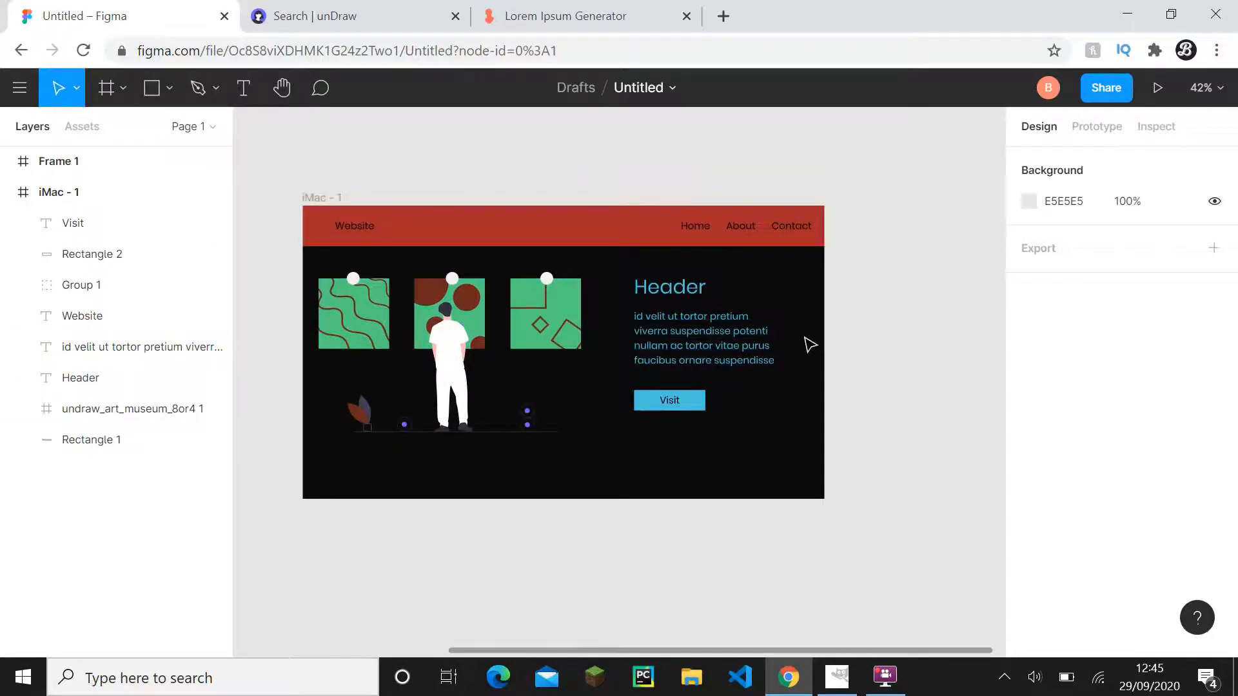
scroll(808, 342, up, 1)
drag(808, 342, 882, 370)
scroll(890, 385, up, 1)
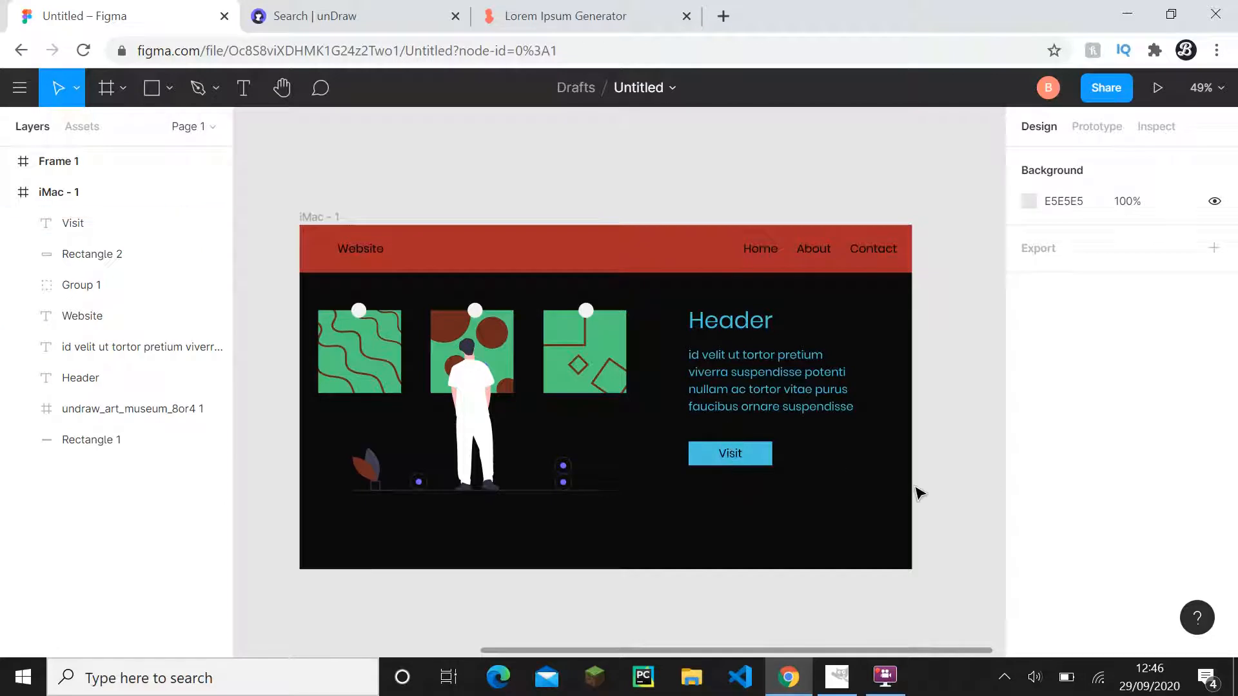
scroll(903, 477, down, 1)
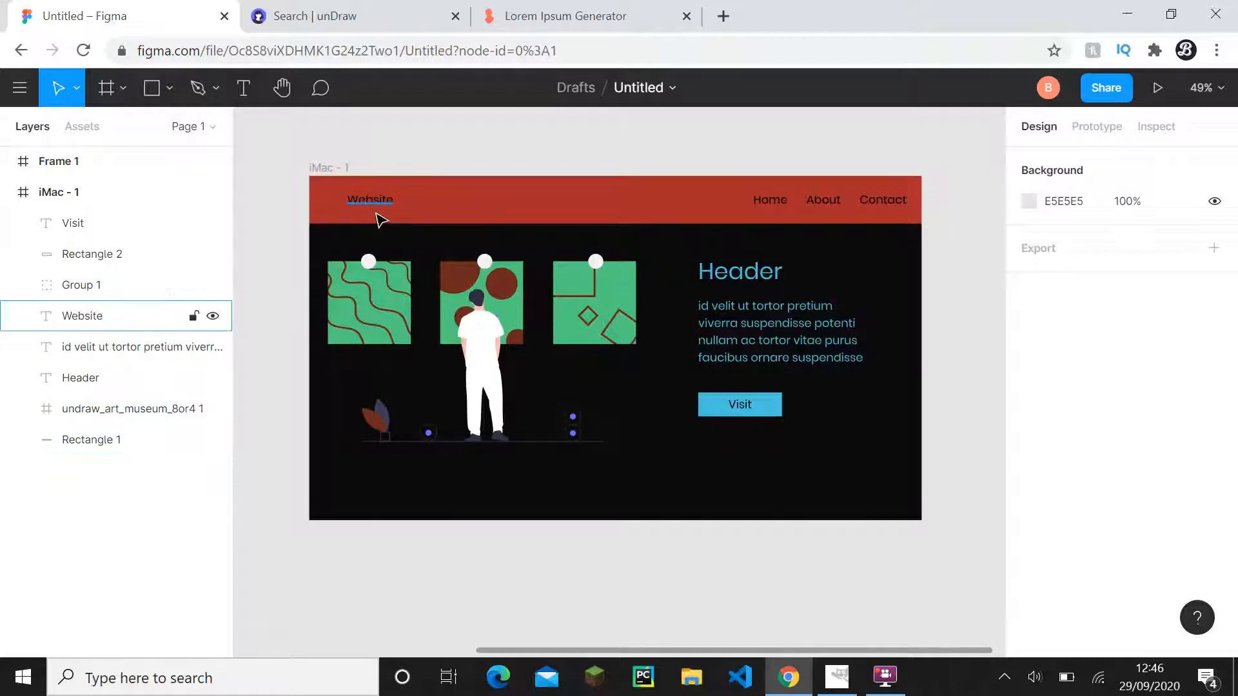
drag(376, 213, 404, 243)
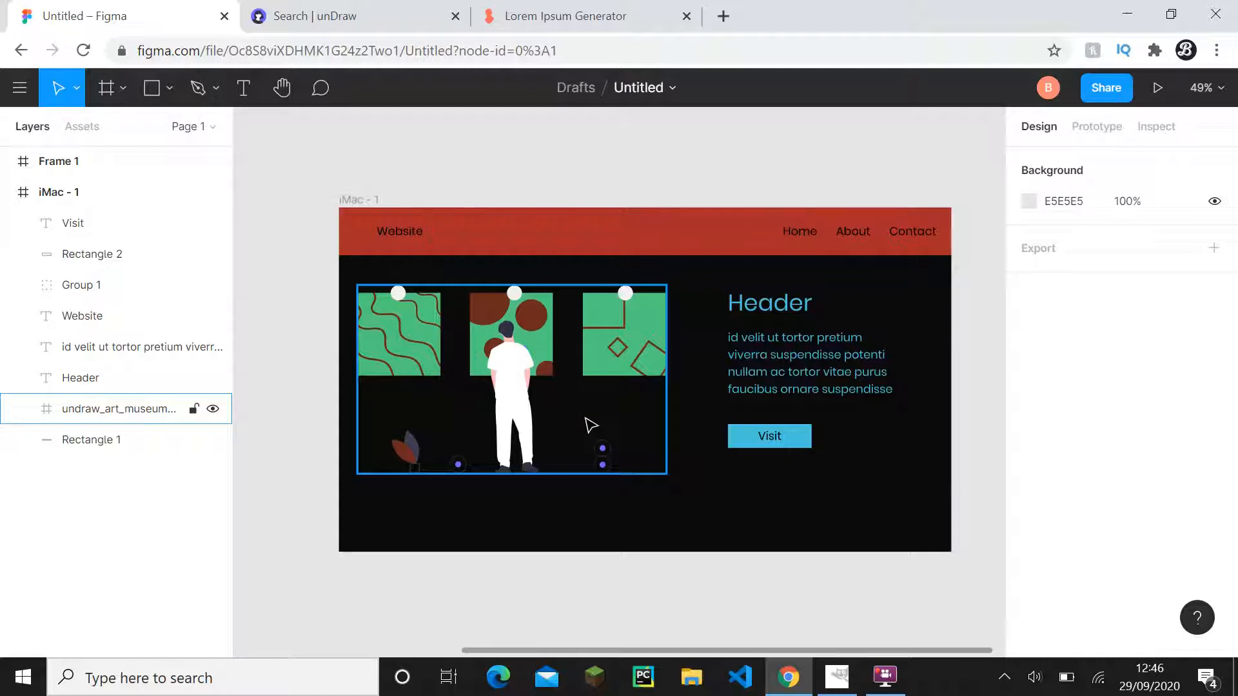
scroll(580, 424, right, 1)
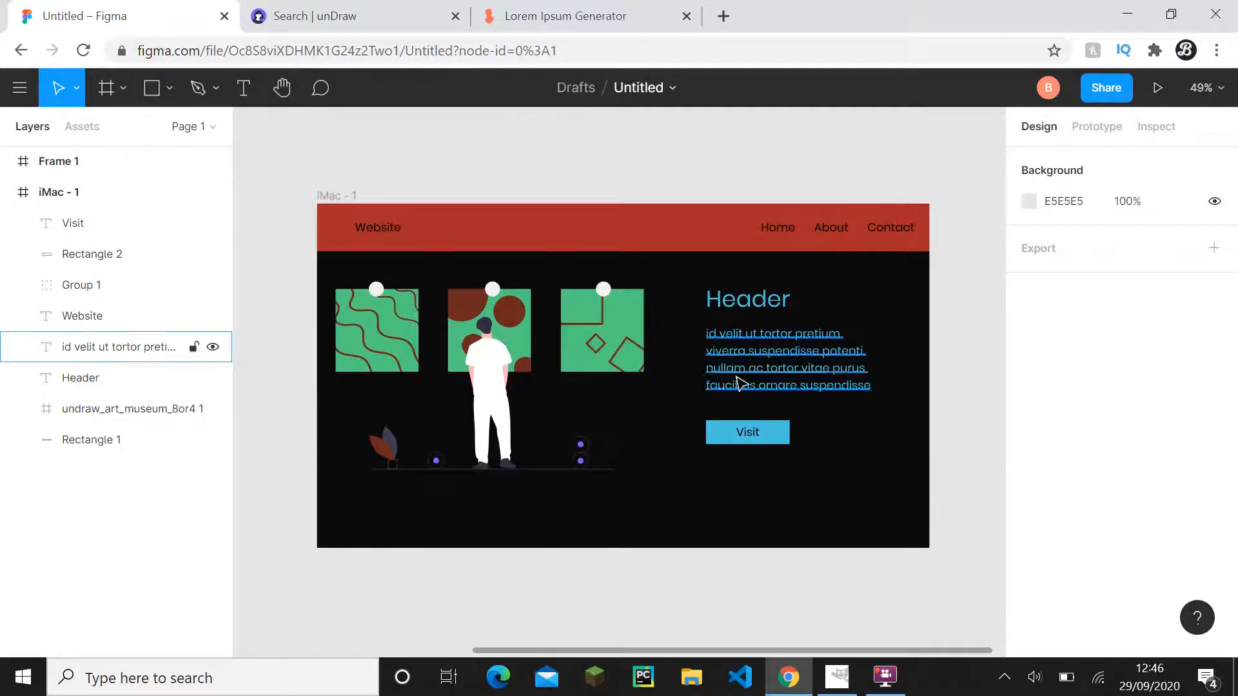
scroll(616, 403, right, 1)
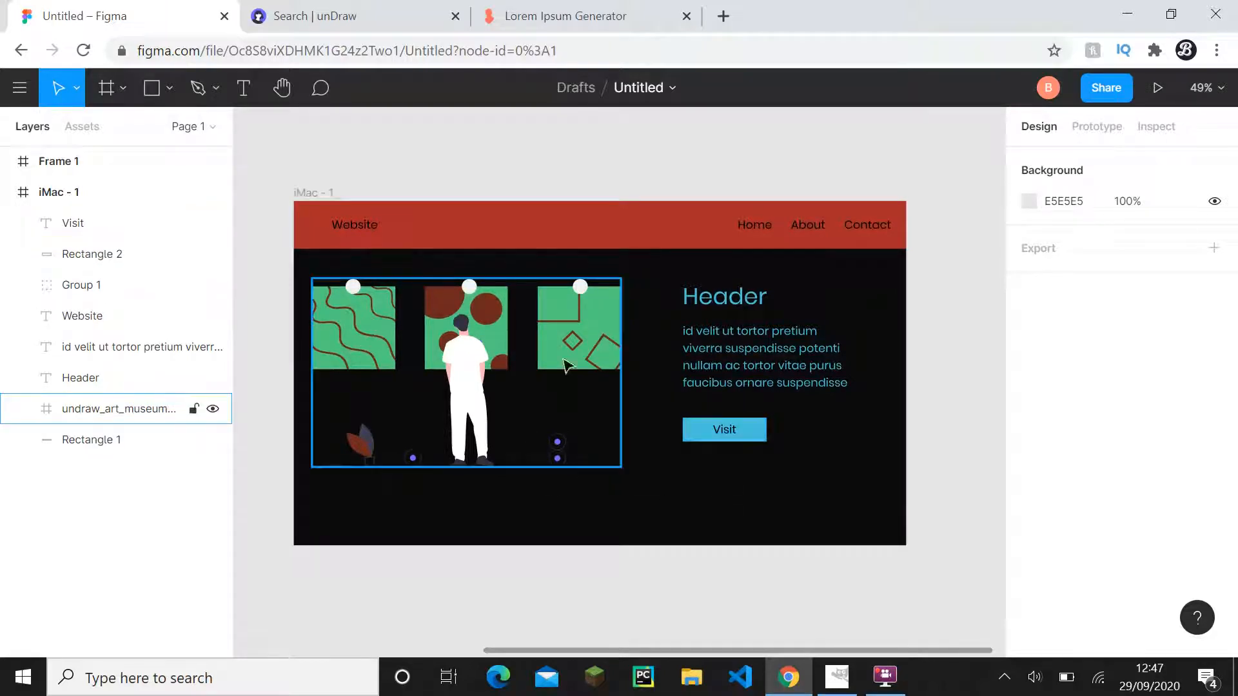
drag(641, 459, 661, 479)
- Collapse the iMac - 1 layers and left-align the colour role labels in Frame 1
drag(399, 407, 786, 390)
drag(410, 293, 438, 339)
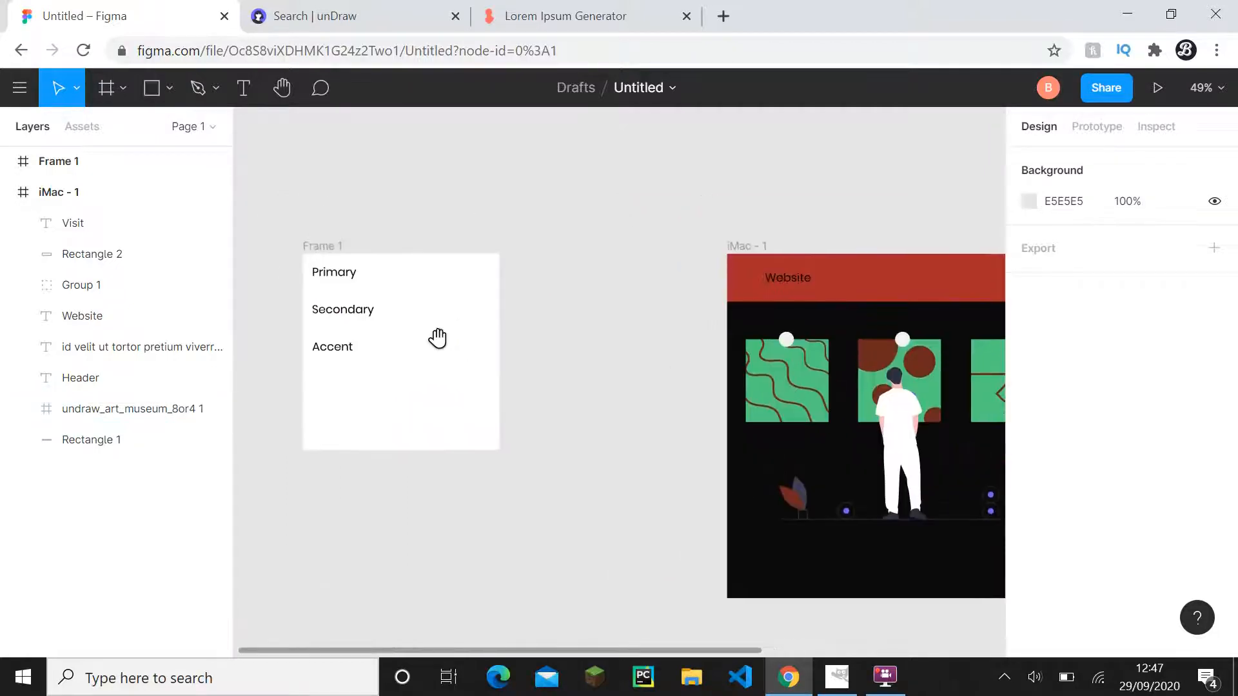
click(8, 192)
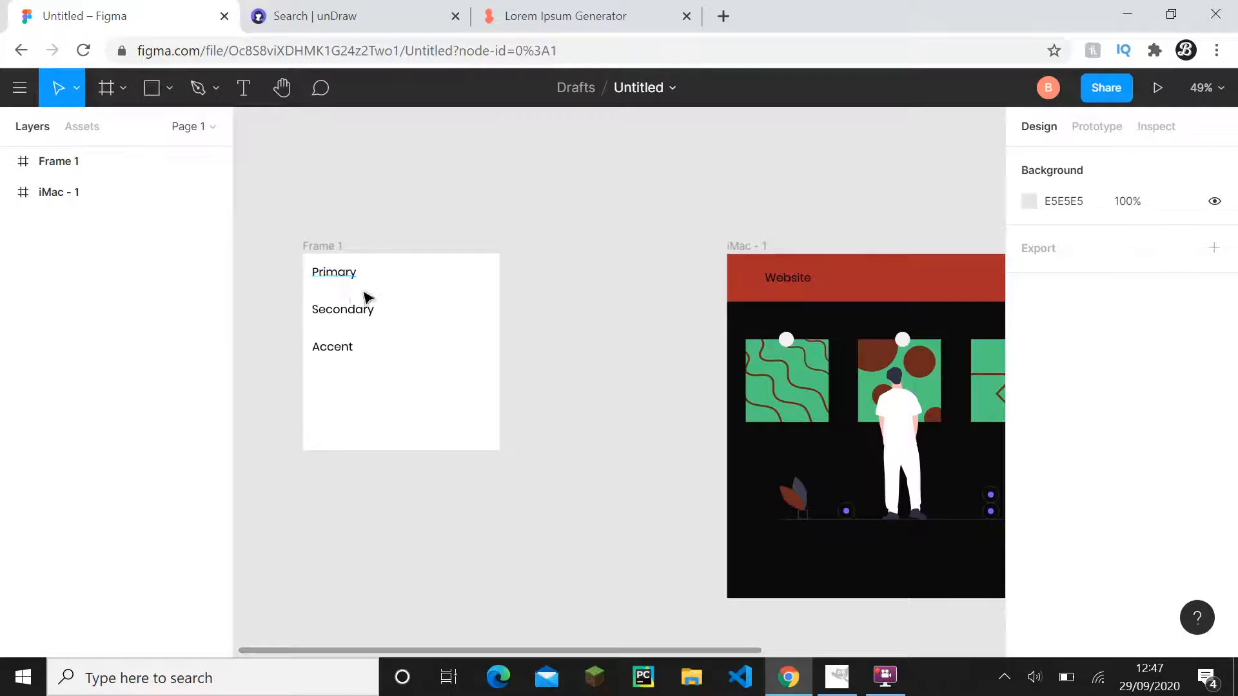
click(346, 277)
scroll(1044, 486, down, 5)
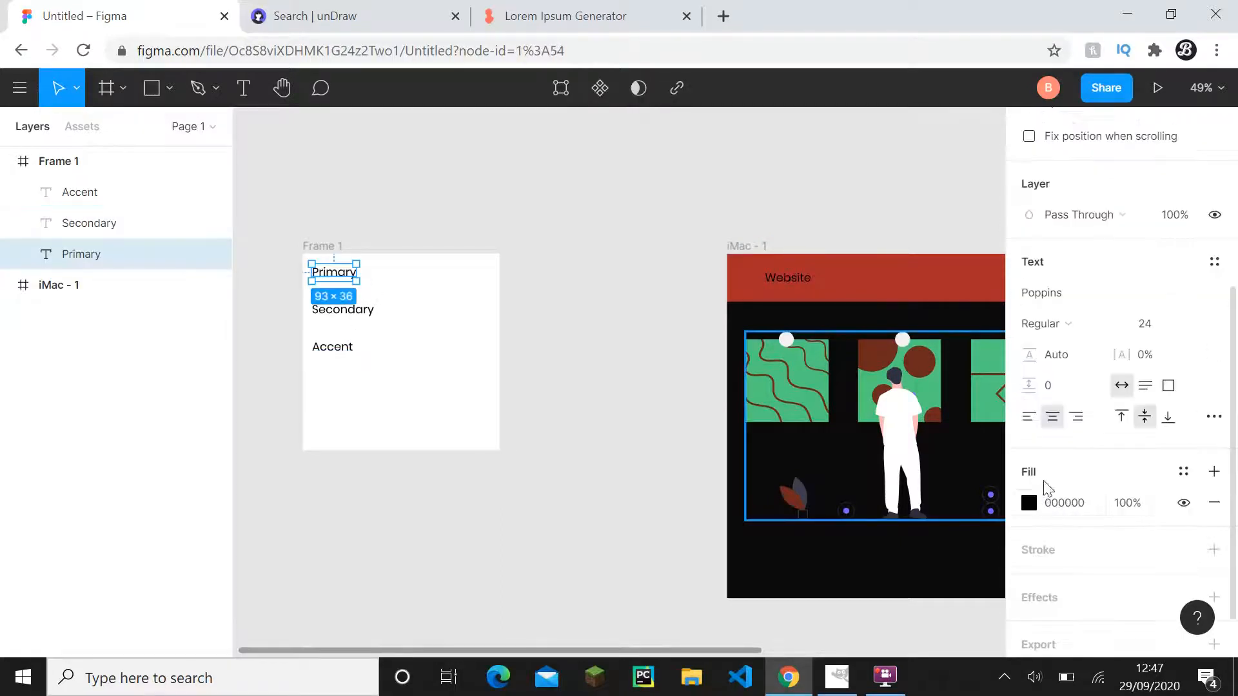
click(325, 349)
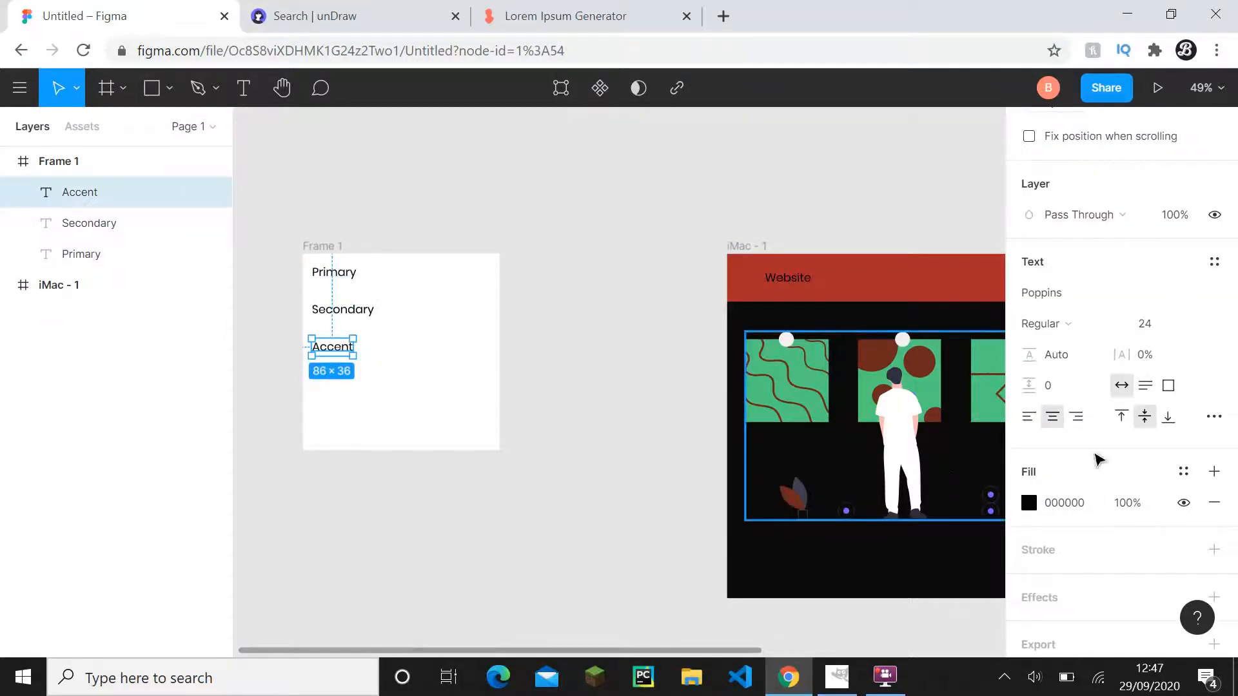
click(1029, 416)
click(331, 287)
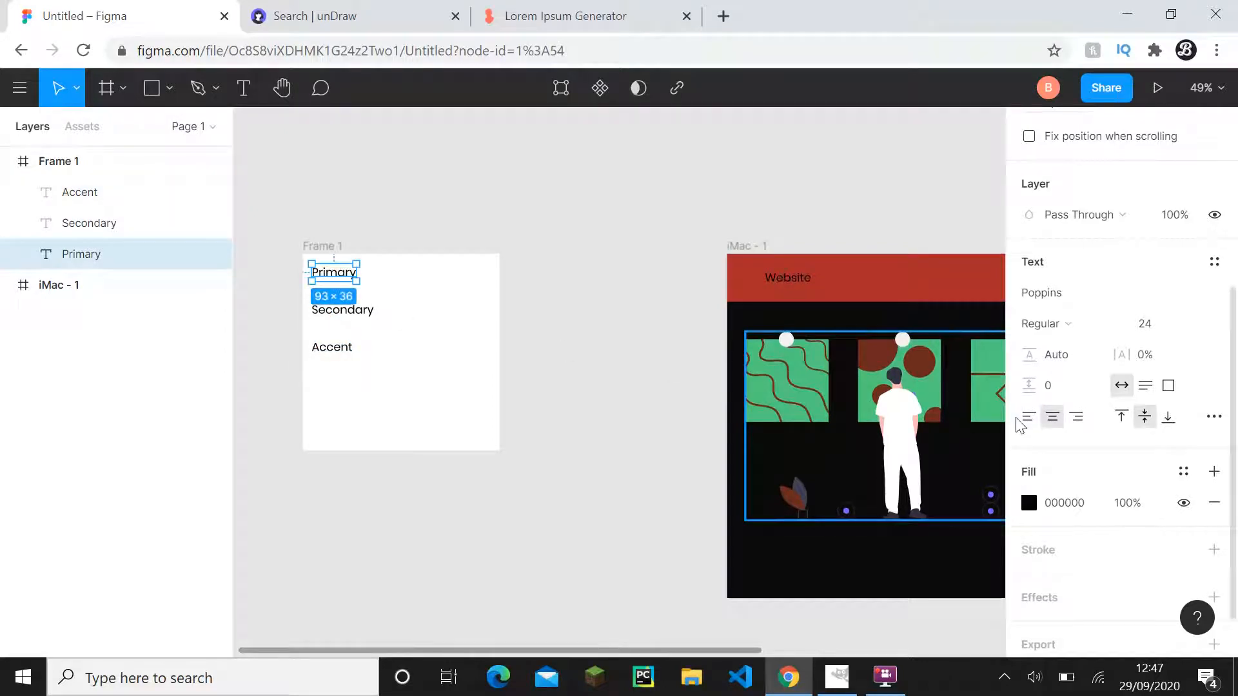
click(443, 358)
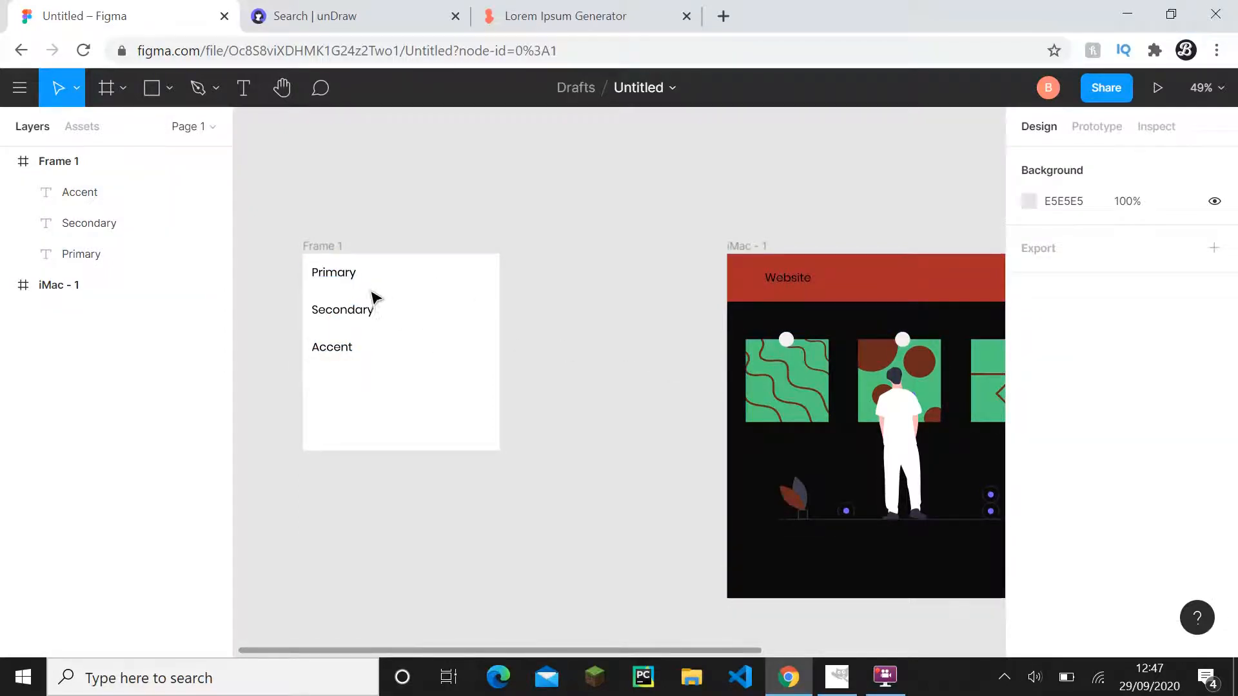
- Copy the hex fill code of the third picture's green background square in the museum illustration
drag(419, 315, 432, 327)
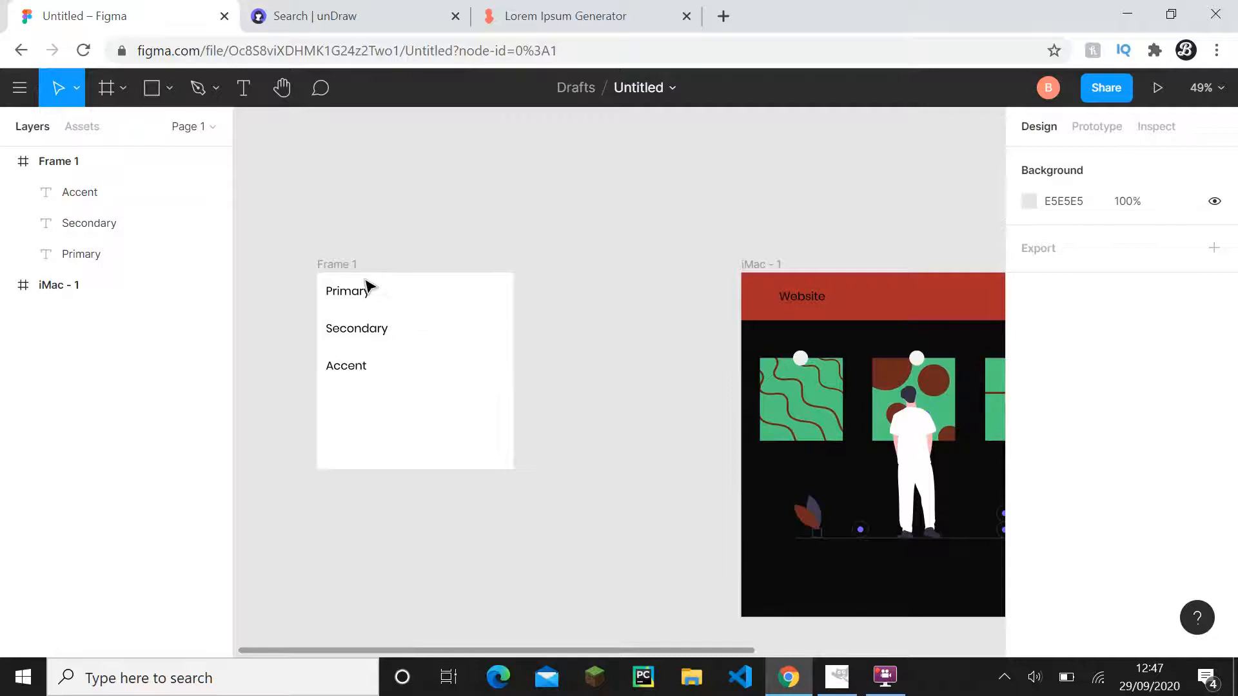
drag(601, 399, 436, 338)
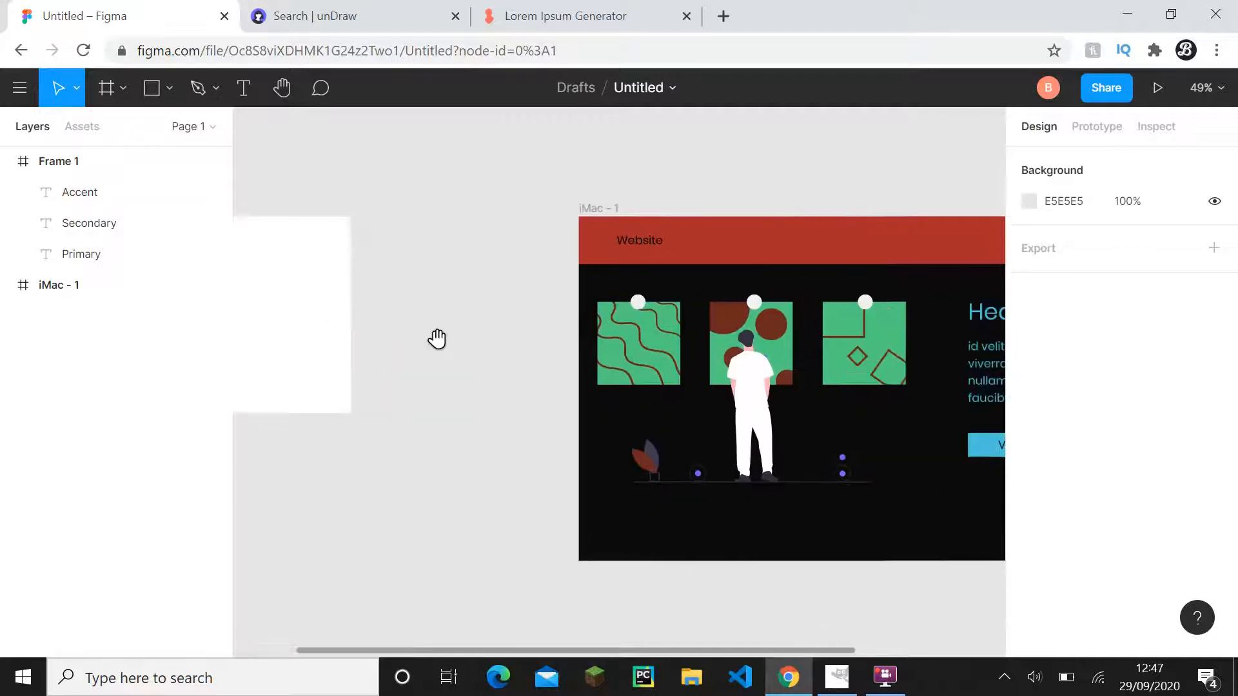
drag(464, 409, 550, 465)
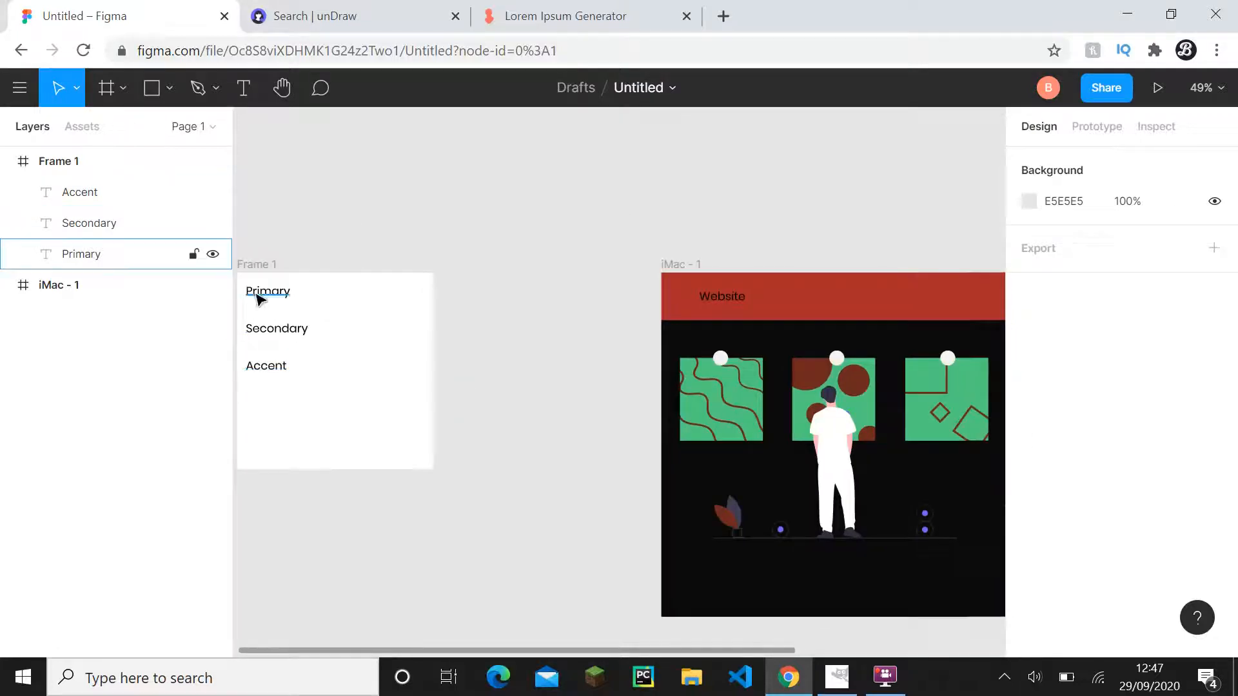
drag(524, 371, 186, 309)
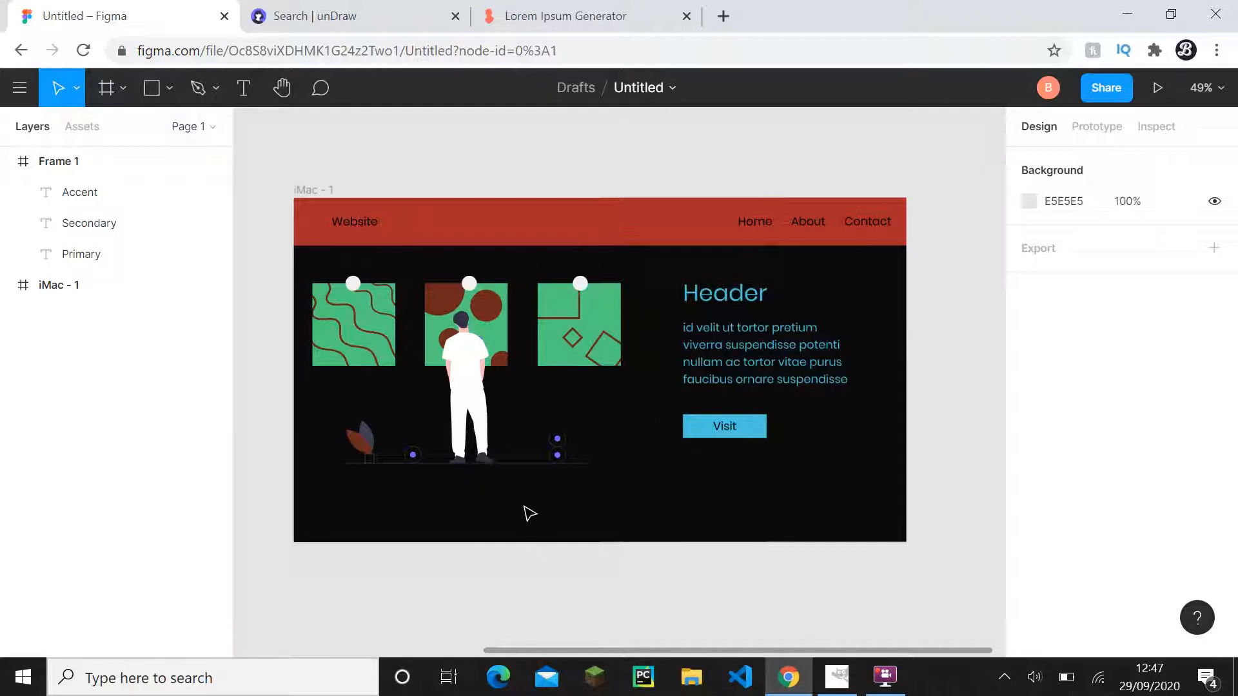
drag(525, 508, 537, 517)
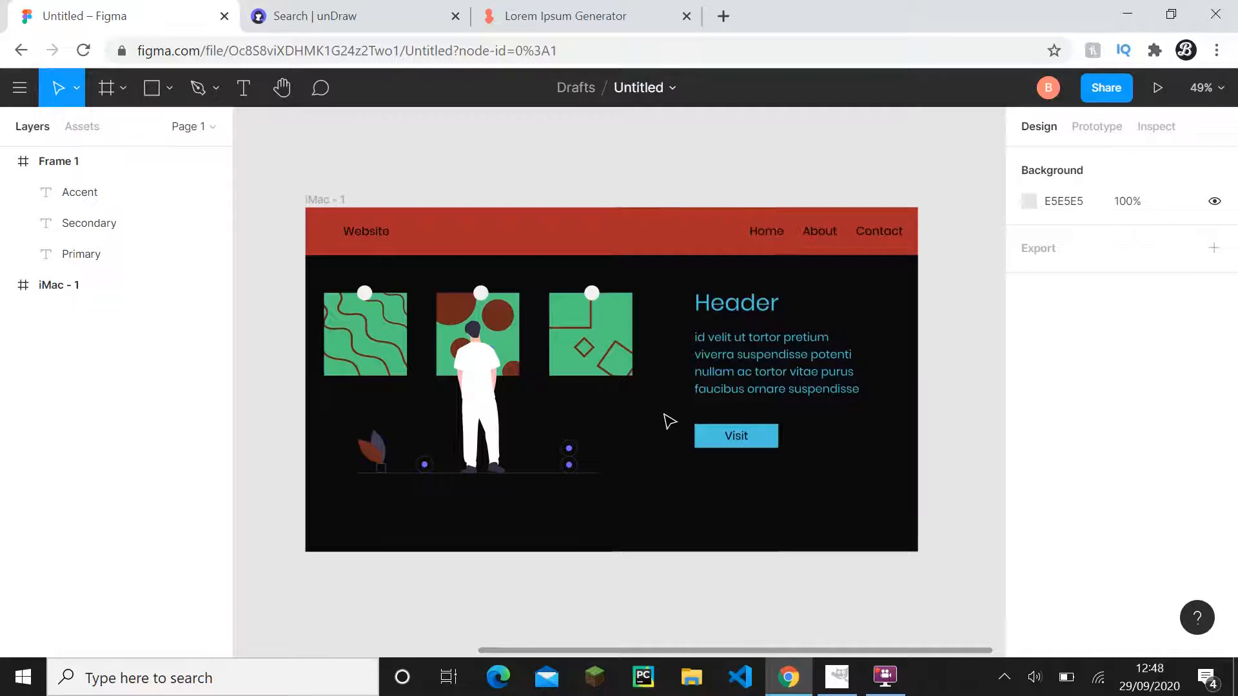
double_click(611, 341)
scroll(645, 361, down, 1)
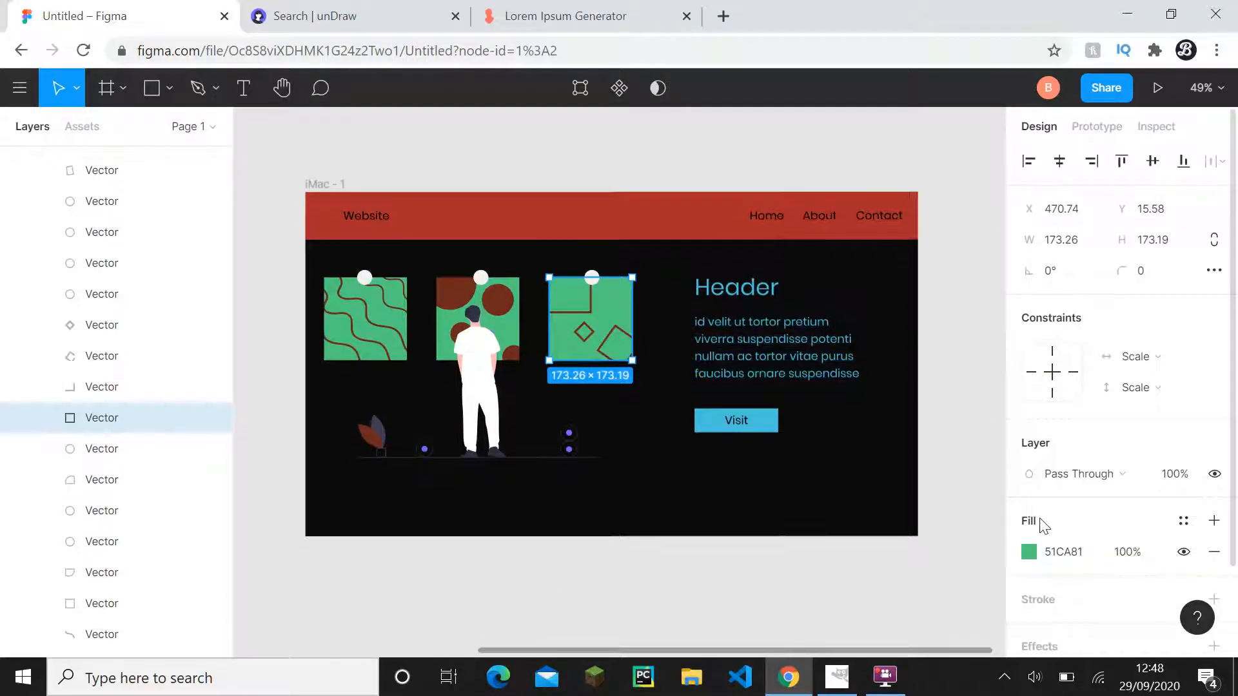
click(1080, 553)
key(ctrl+c)
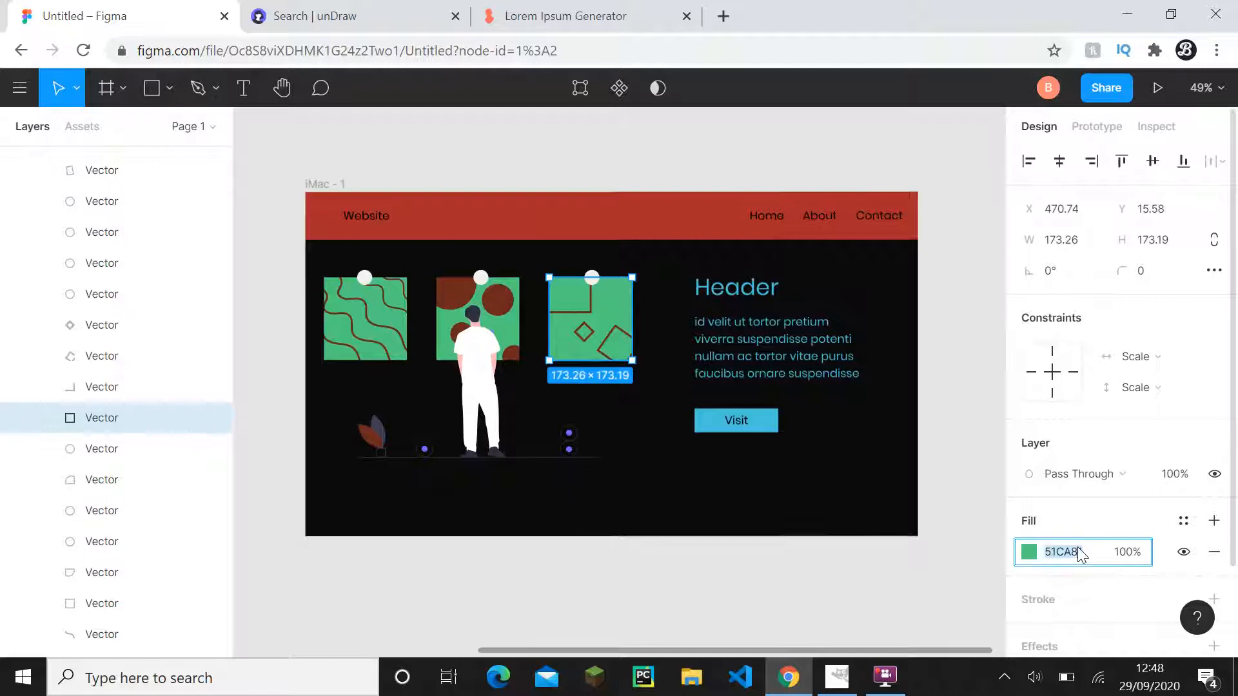
click(943, 565)
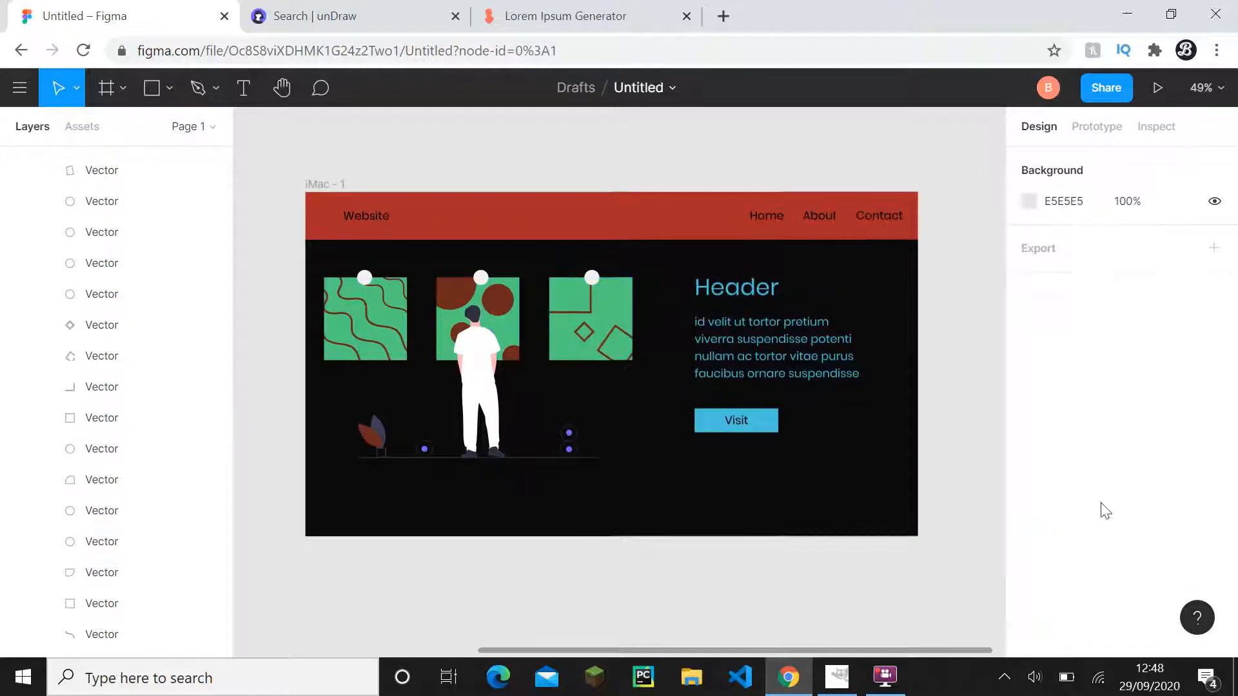
- Collapse the iMac - 1 layers and extend the Secondary label in Frame 1 to read "Secondary - 51CA81"
scroll(64, 278, up, 10)
click(22, 255)
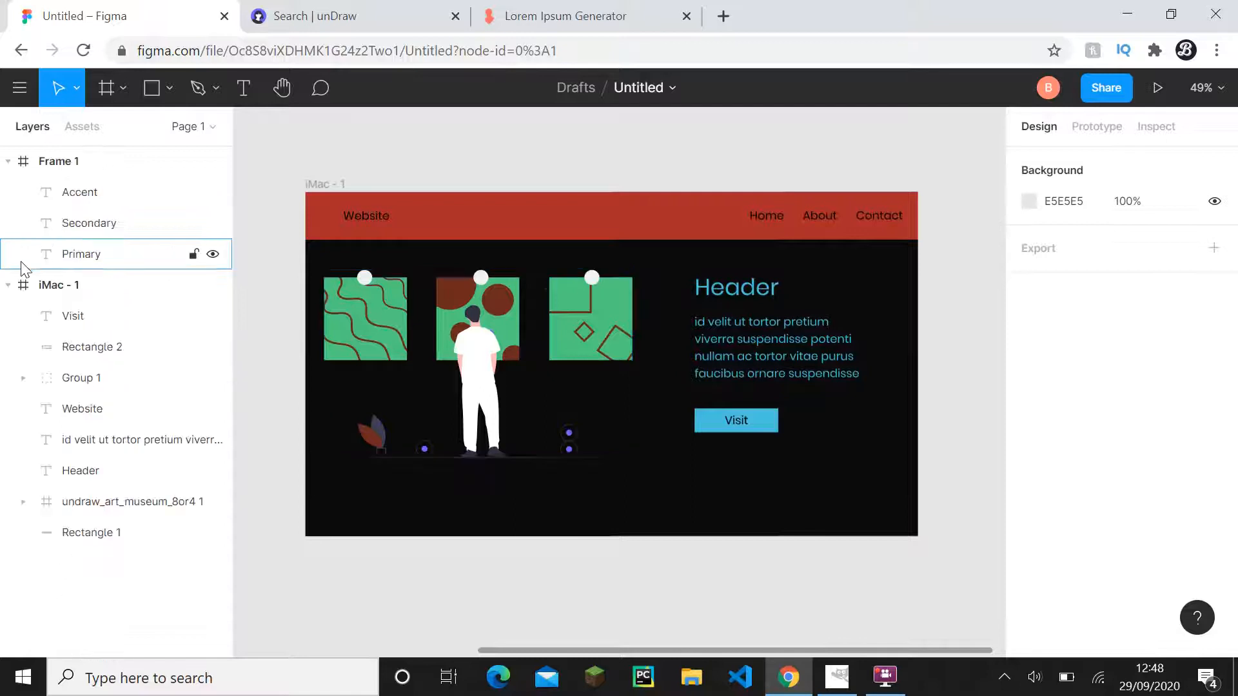
click(8, 285)
scroll(296, 337, left, 10)
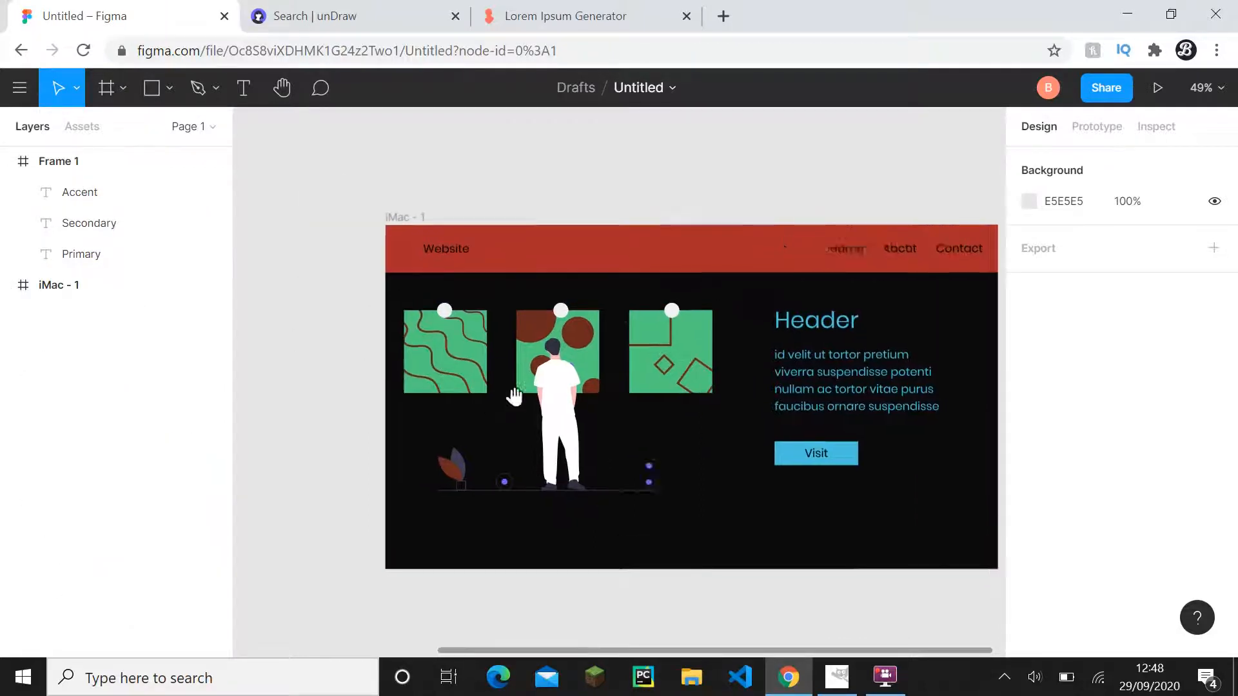
click(437, 330)
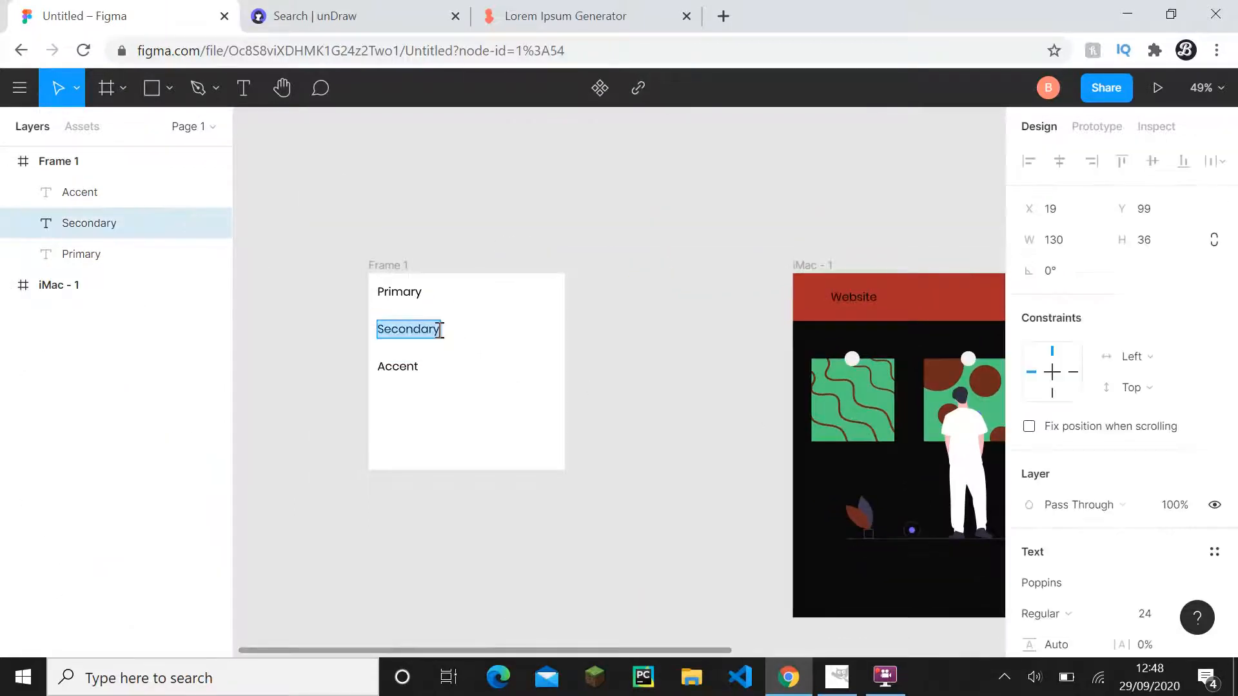
text(-)
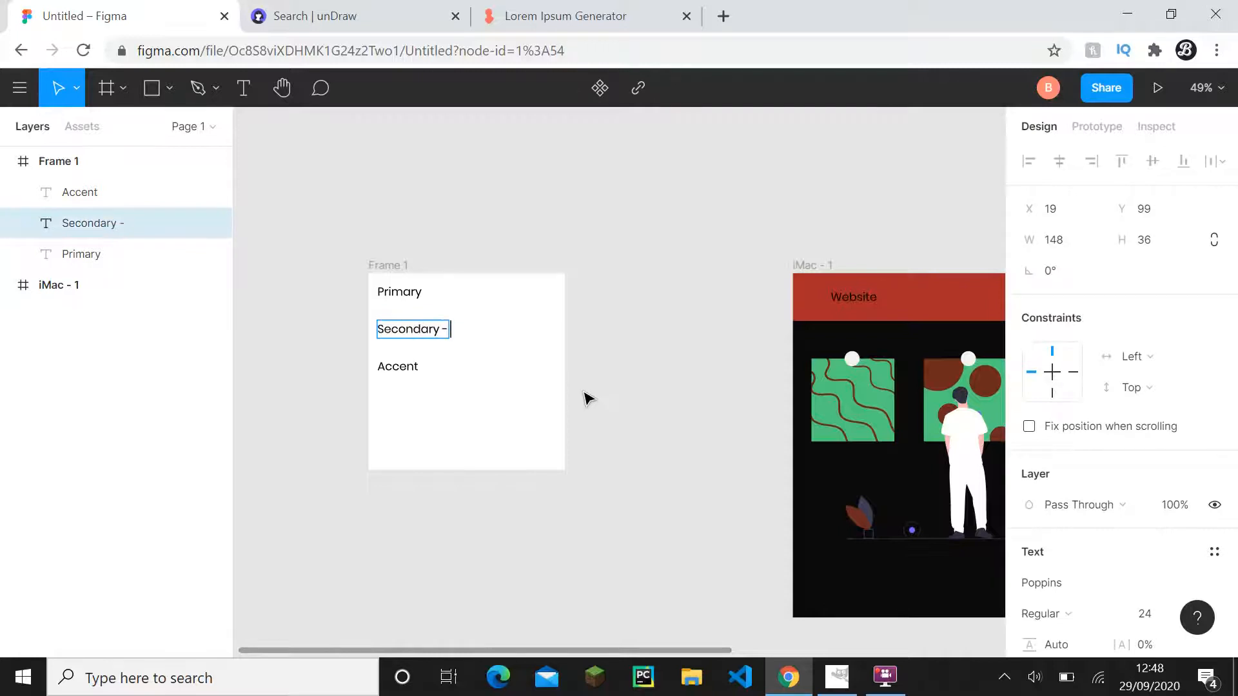
key(ctrl+v)
click(592, 398)
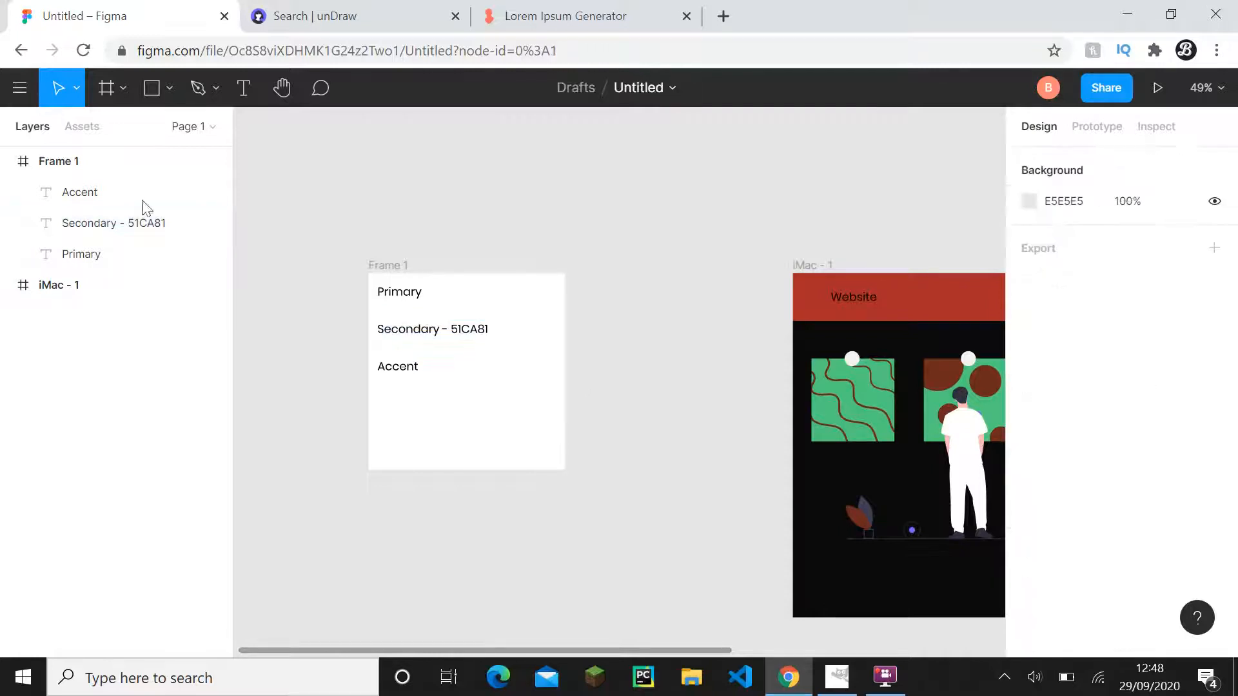
- Switch to GIMP and show the whole blank 1000x1000 canvas
scroll(777, 390, down, 1)
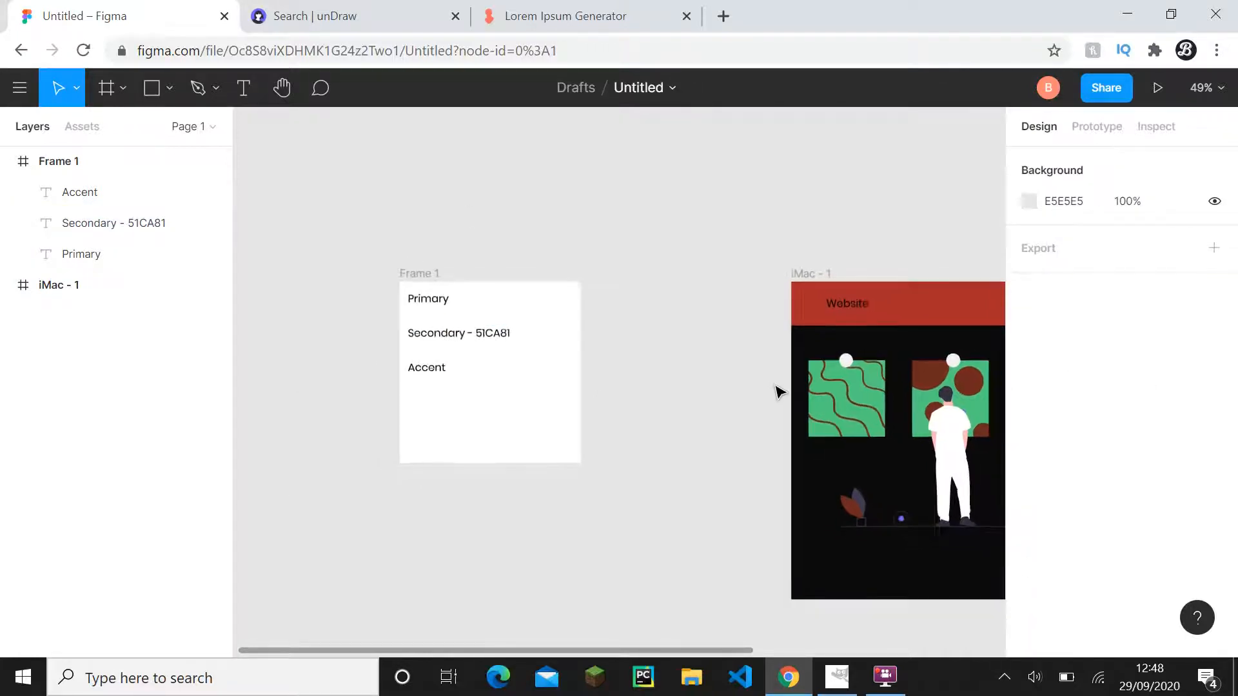
drag(777, 389, 694, 385)
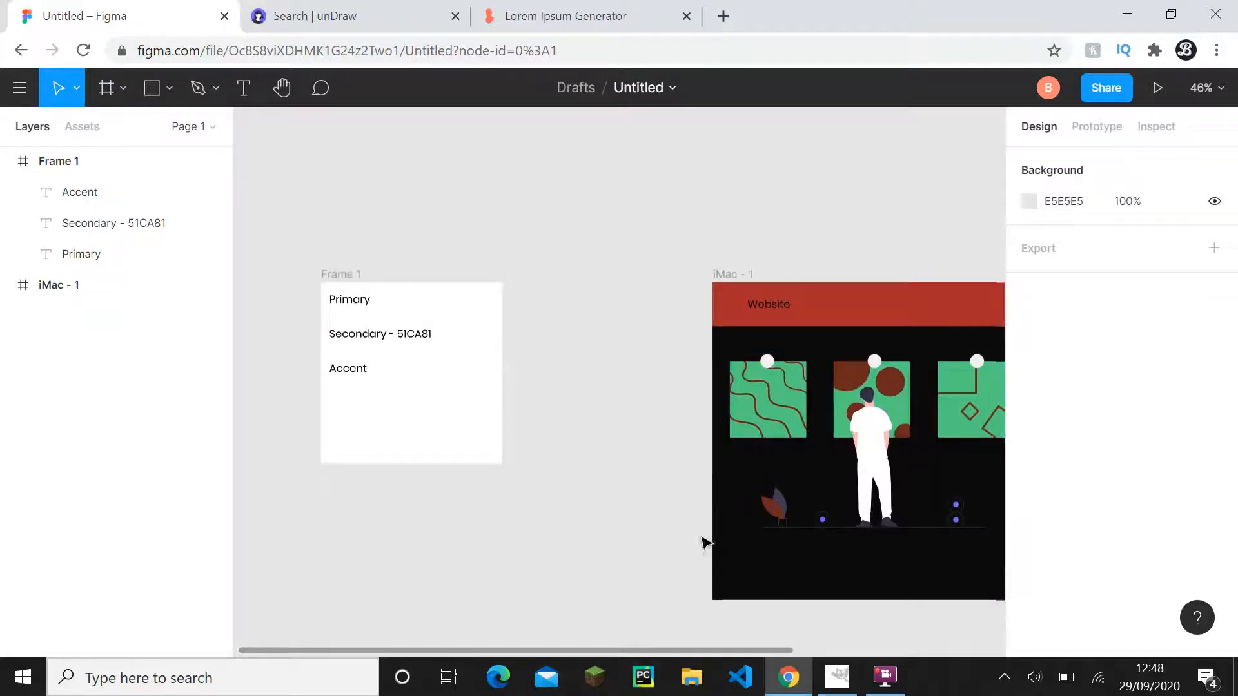
click(837, 676)
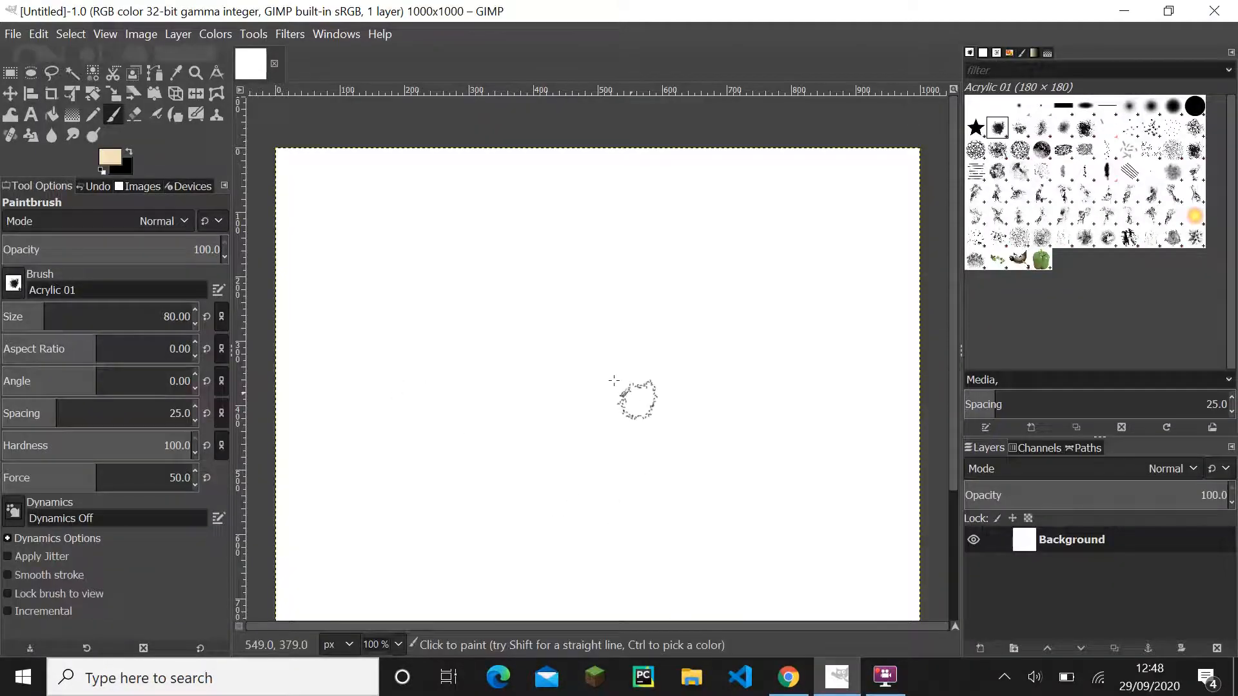
scroll(475, 342, down, 2)
scroll(474, 342, down, 1)
drag(456, 282, 505, 316)
scroll(504, 315, up, 2)
scroll(569, 268, down, 2)
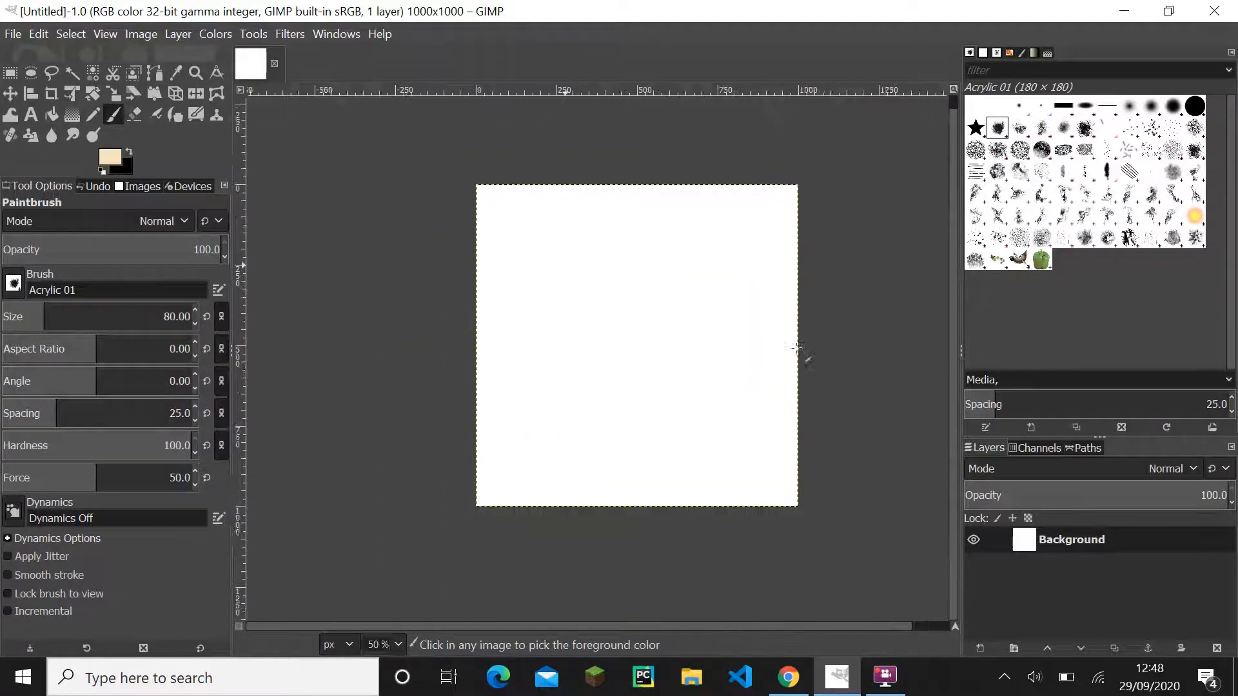
drag(699, 312, 722, 352)
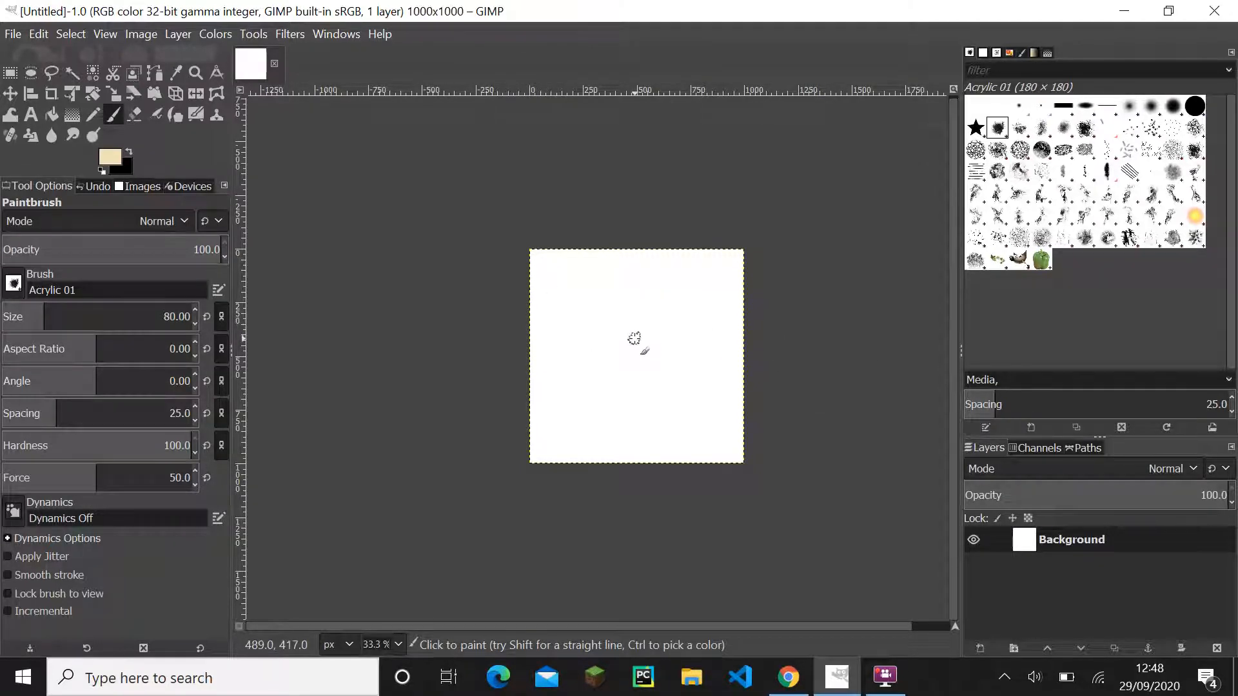
drag(769, 296, 777, 340)
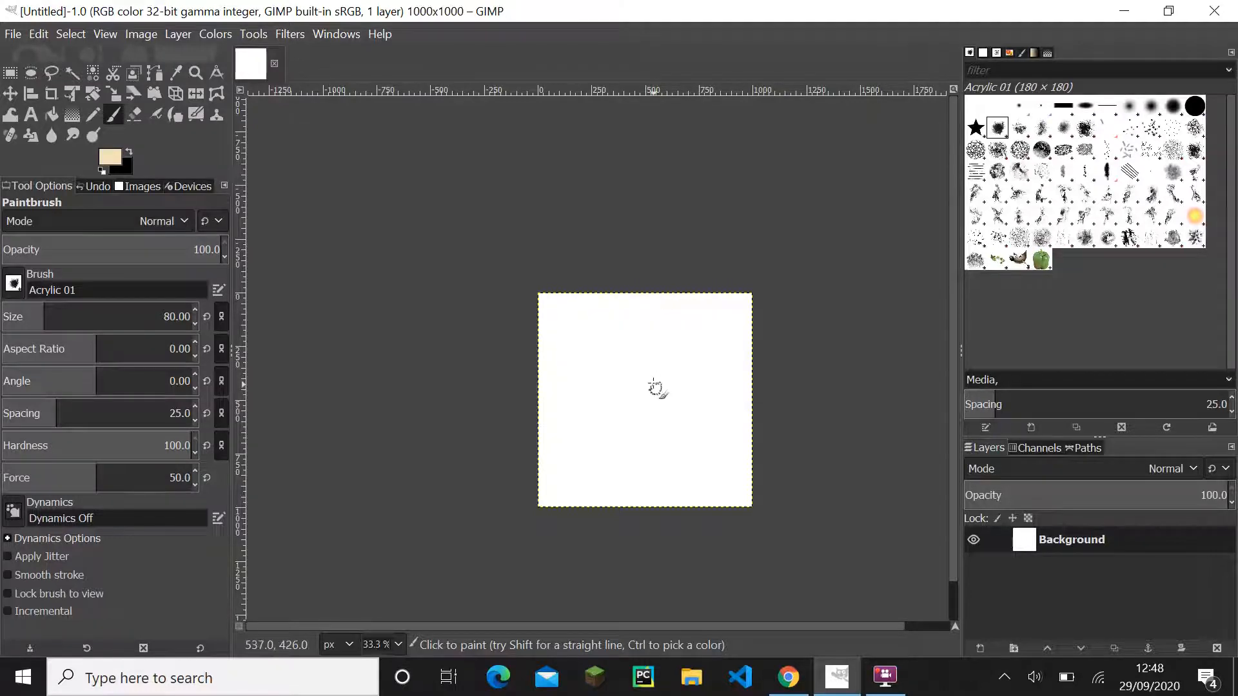
drag(639, 352, 619, 332)
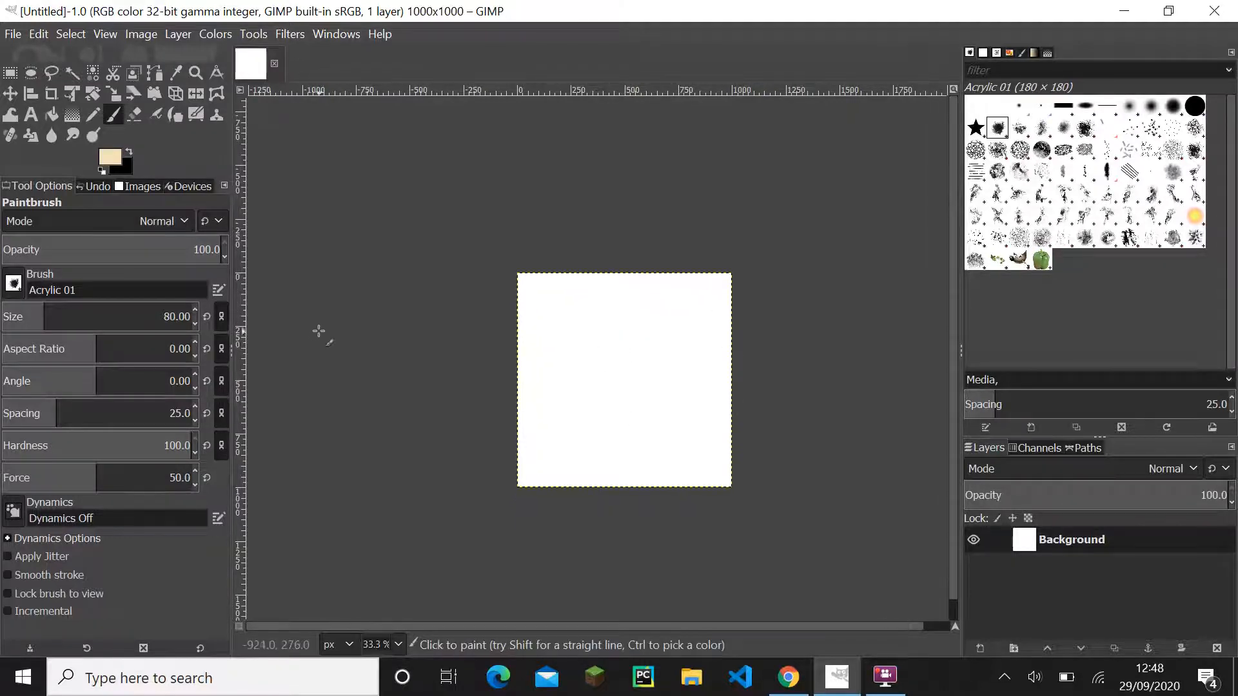
- Set the foreground colour to white
click(110, 158)
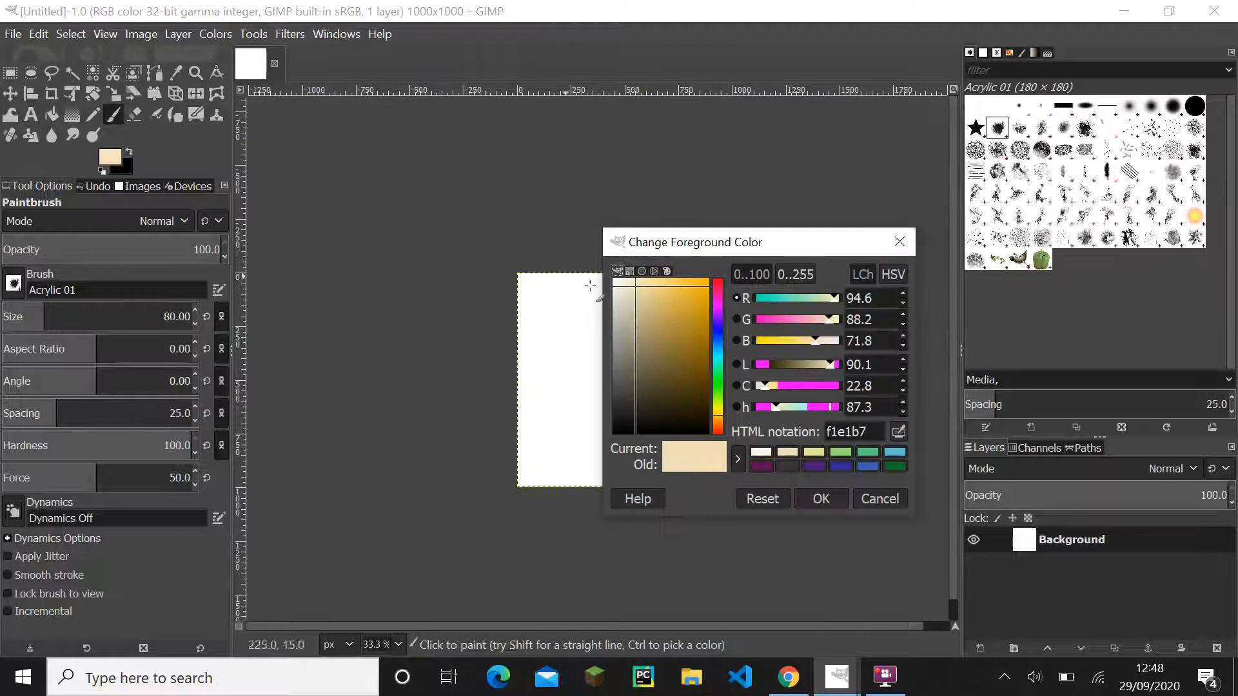
drag(617, 291, 564, 240)
click(821, 498)
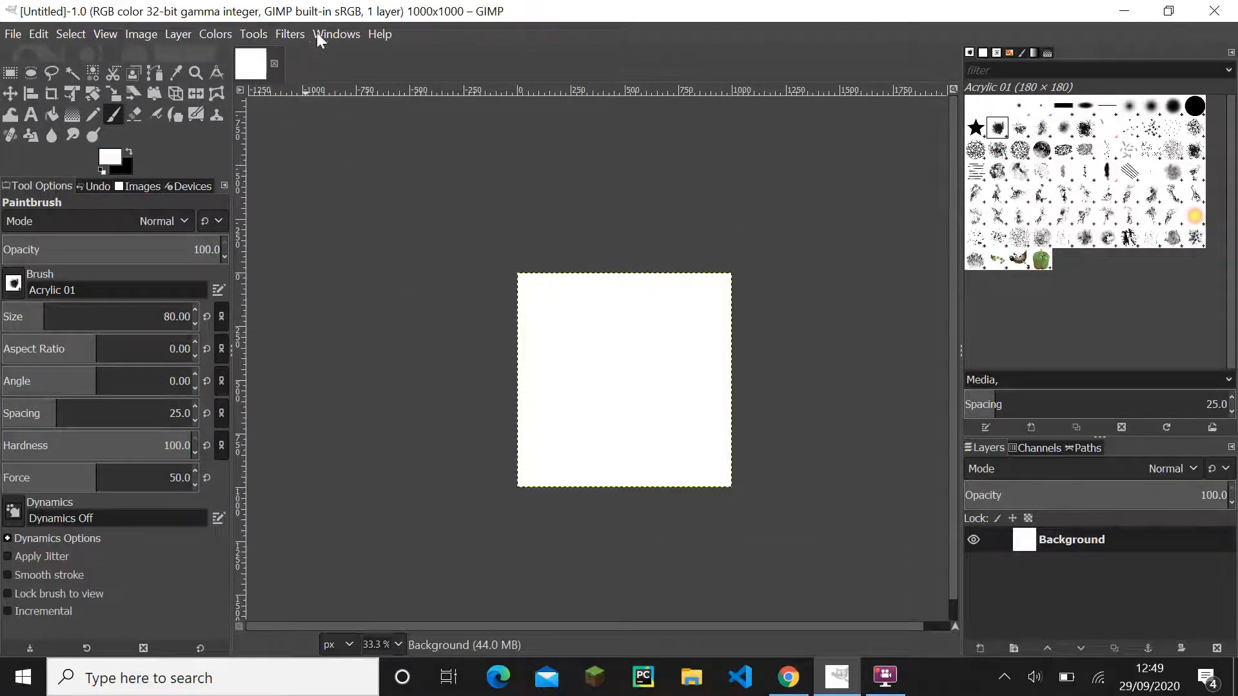
click(213, 39)
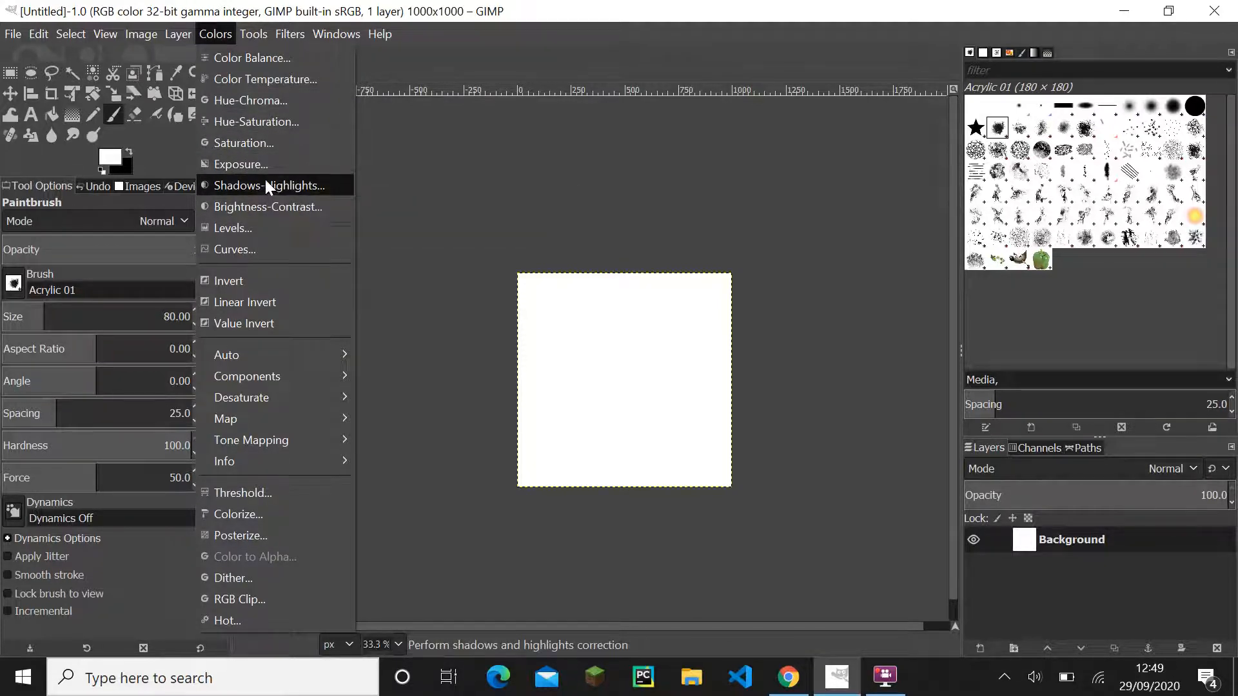
click(456, 220)
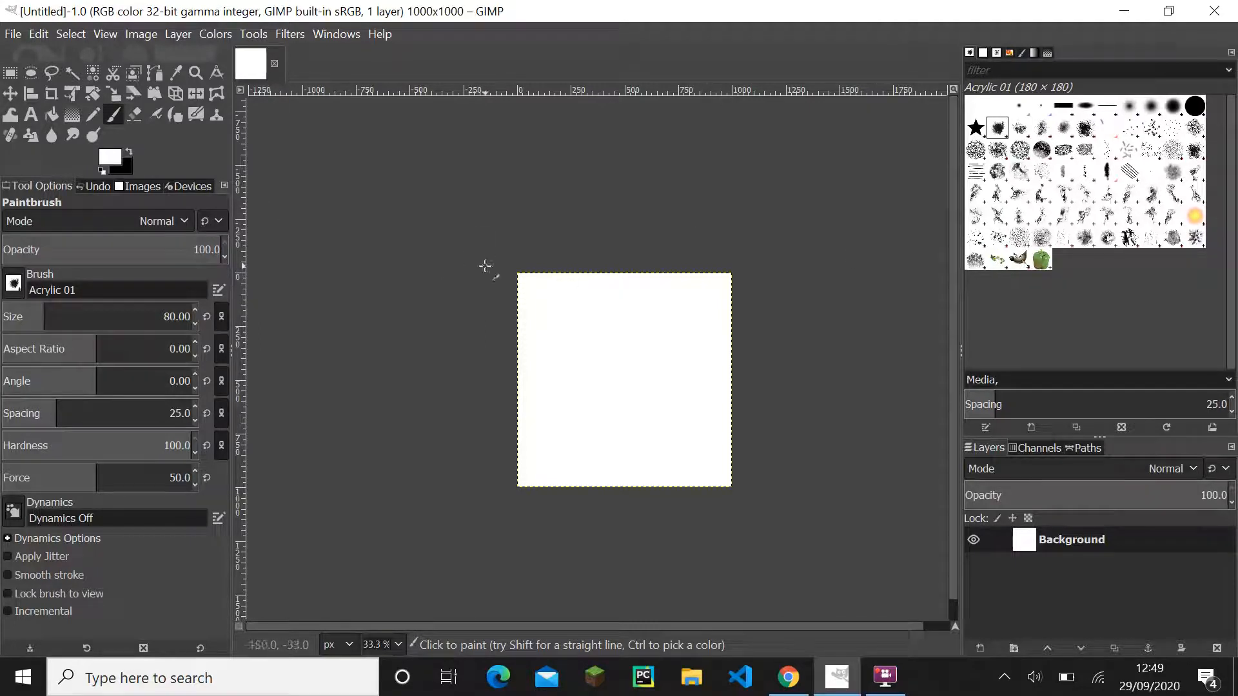
mouse_move(496, 262)
mouse_down()
mouse_move(729, 511)
mouse_move(453, 367)
mouse_up()
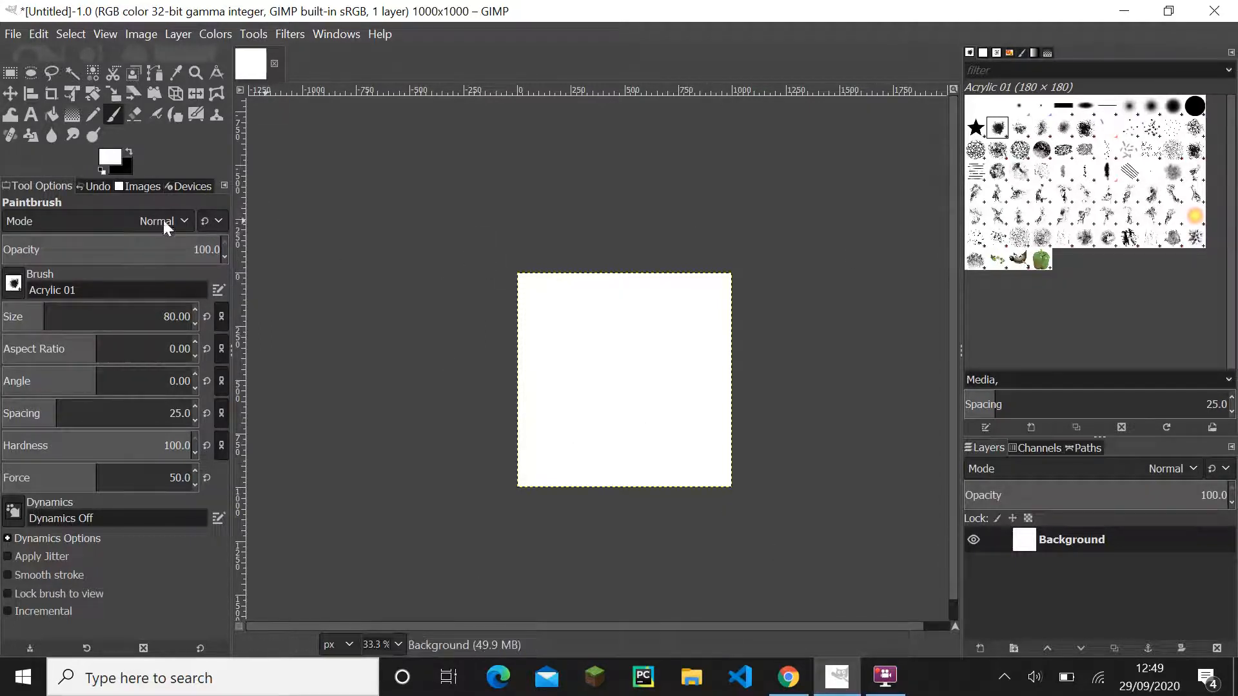
- Create a new 1000 x 1000 px image filled with white
click(13, 34)
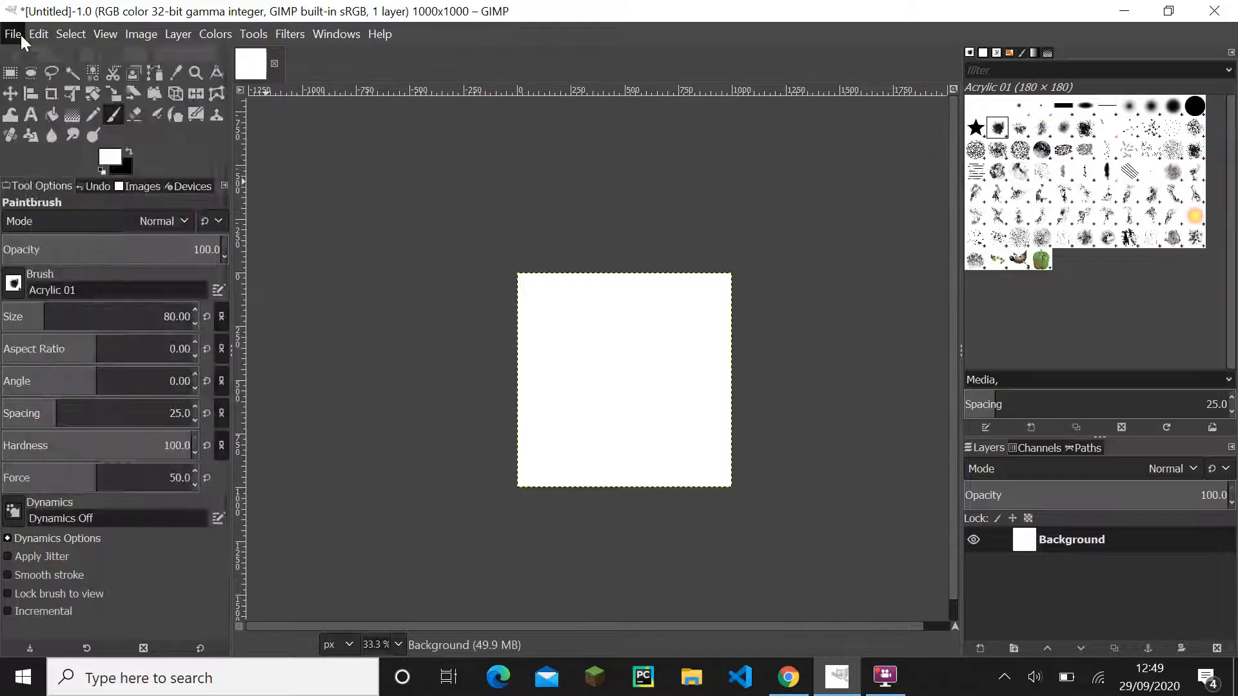
click(33, 58)
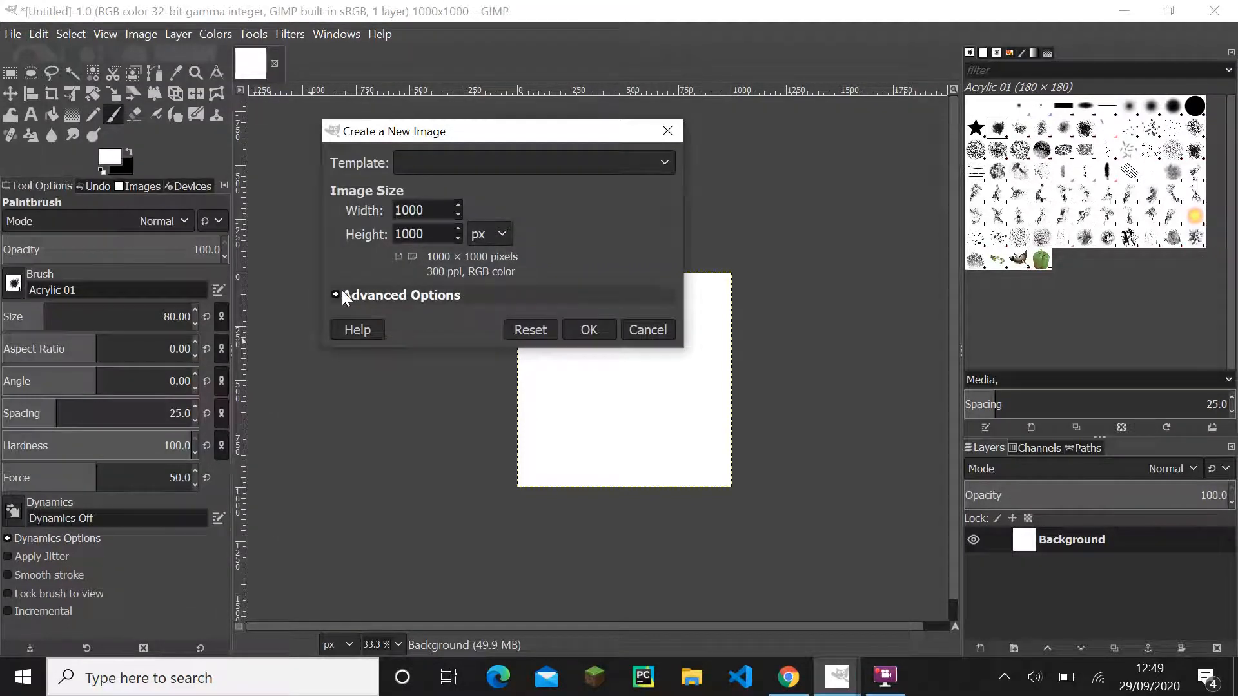
click(384, 294)
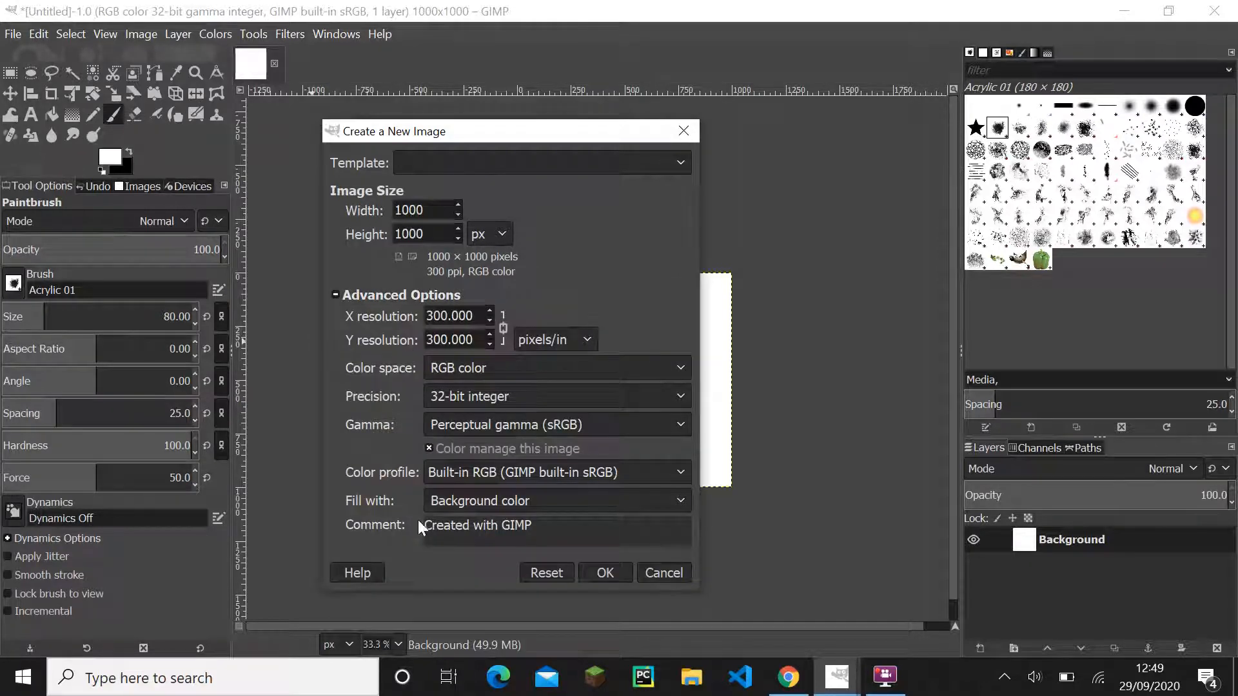
click(452, 500)
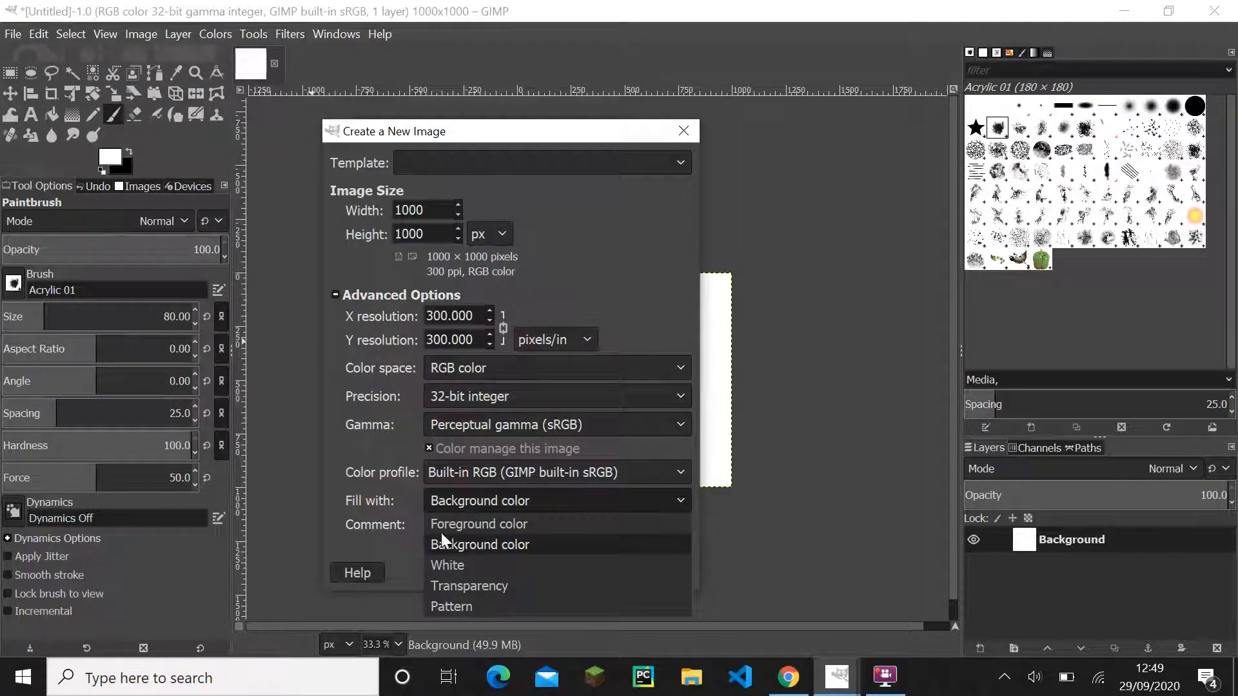
click(468, 562)
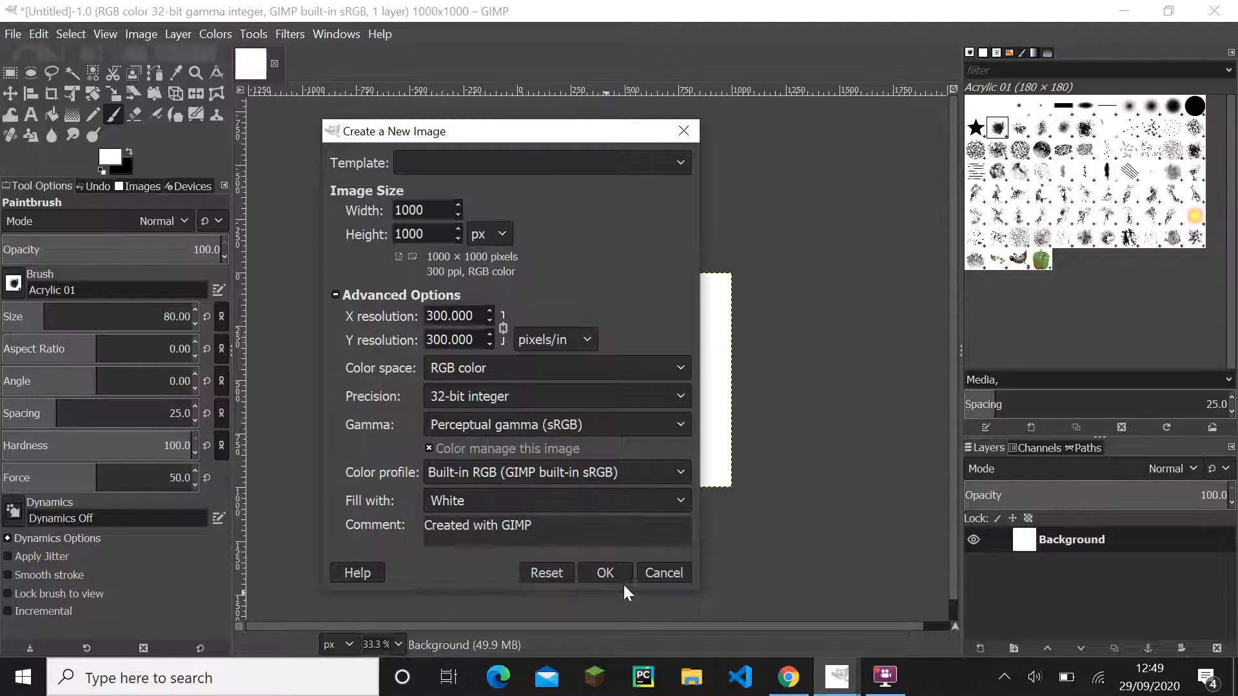
click(606, 573)
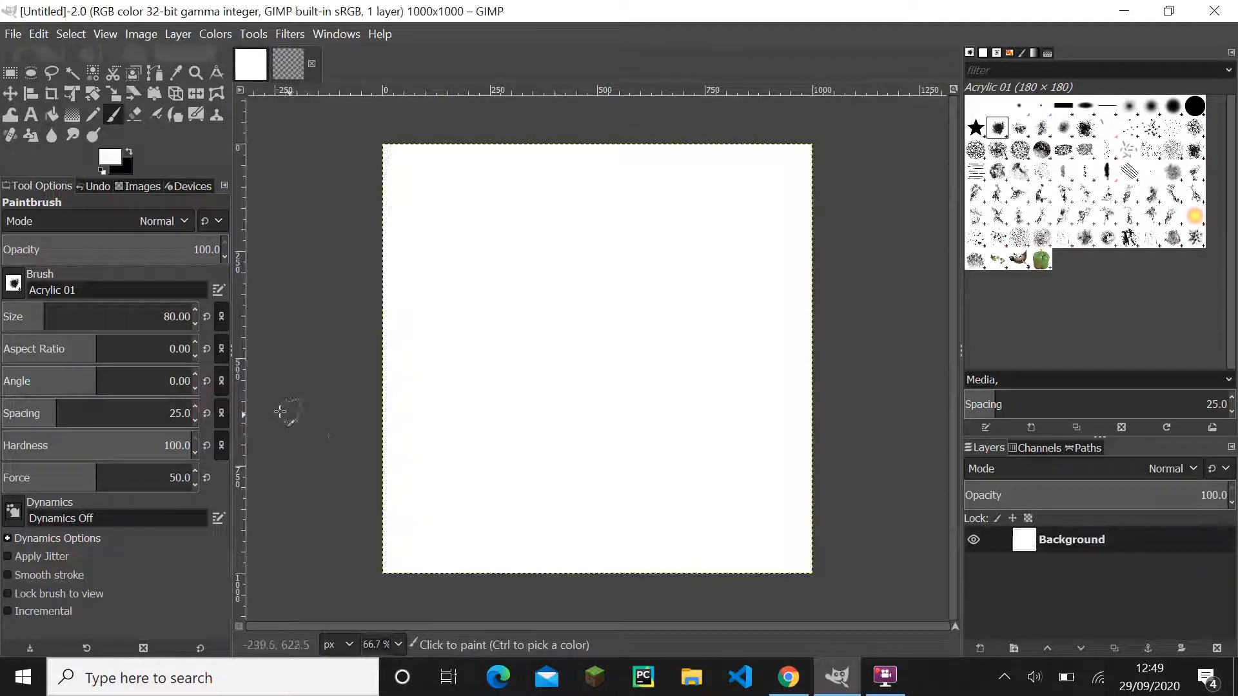
- Close the old untitled image and discard its changes
click(257, 73)
click(275, 63)
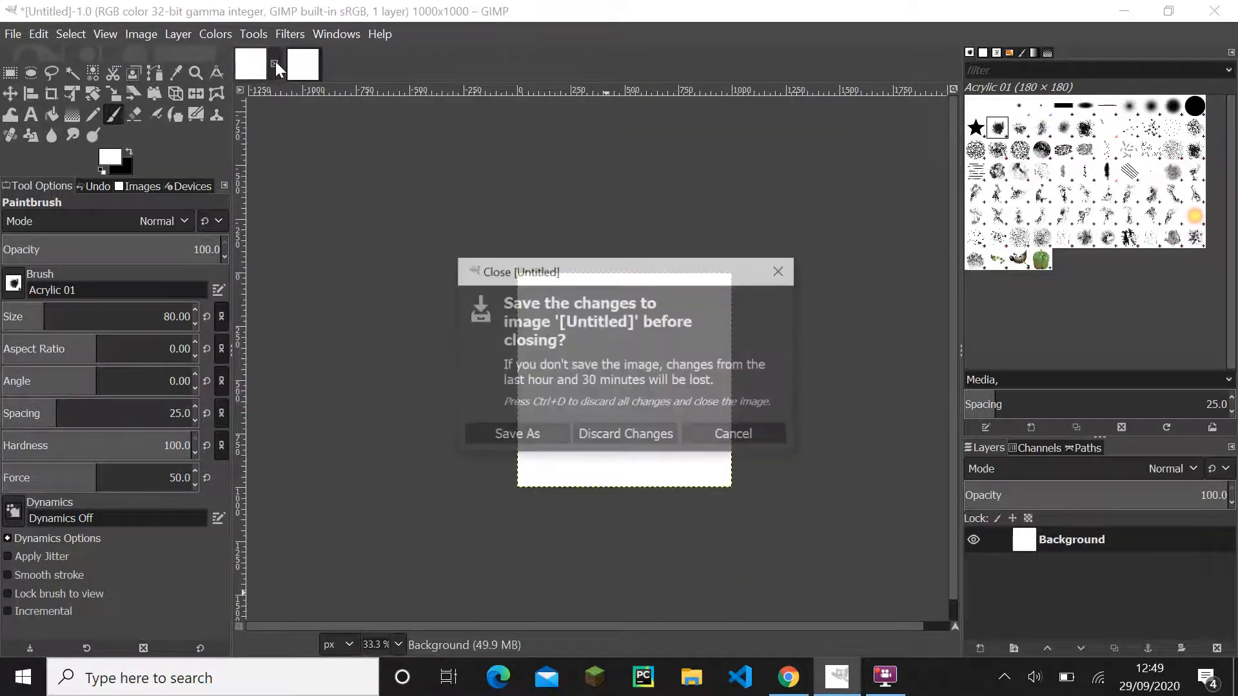
click(612, 433)
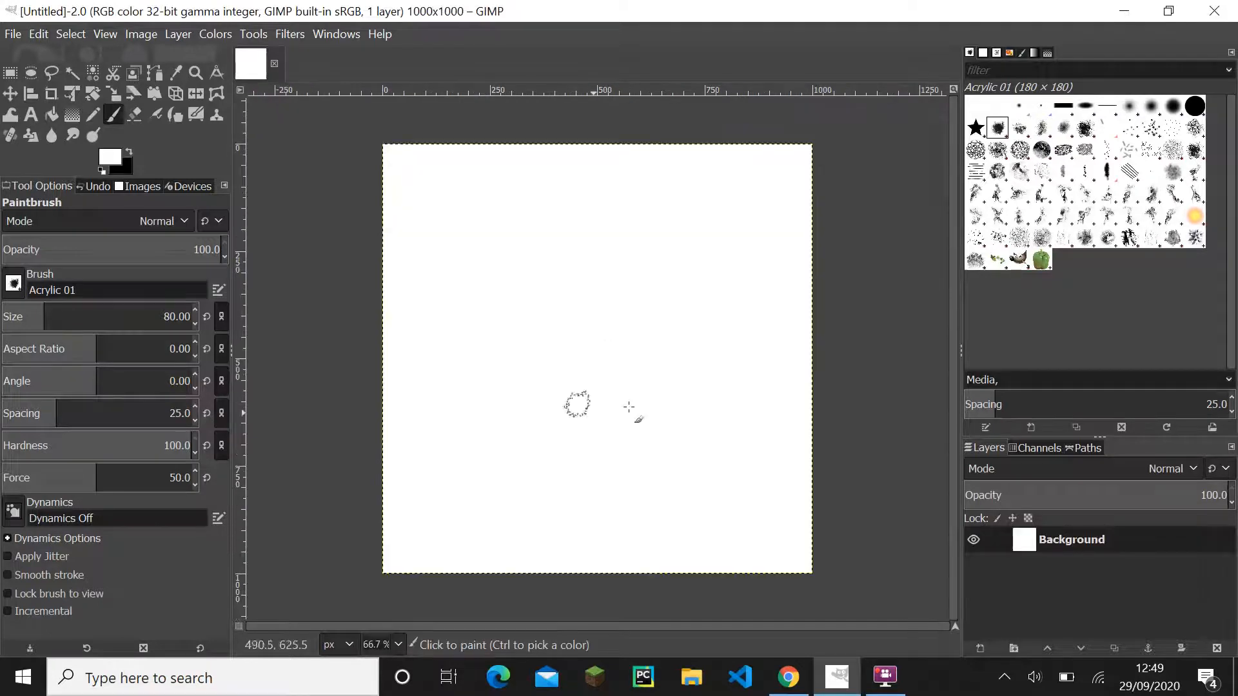
- Switch to Figma and copy the hex code 51CA81 from the Secondary label in Frame 1
click(788, 677)
click(420, 334)
double_click(416, 332)
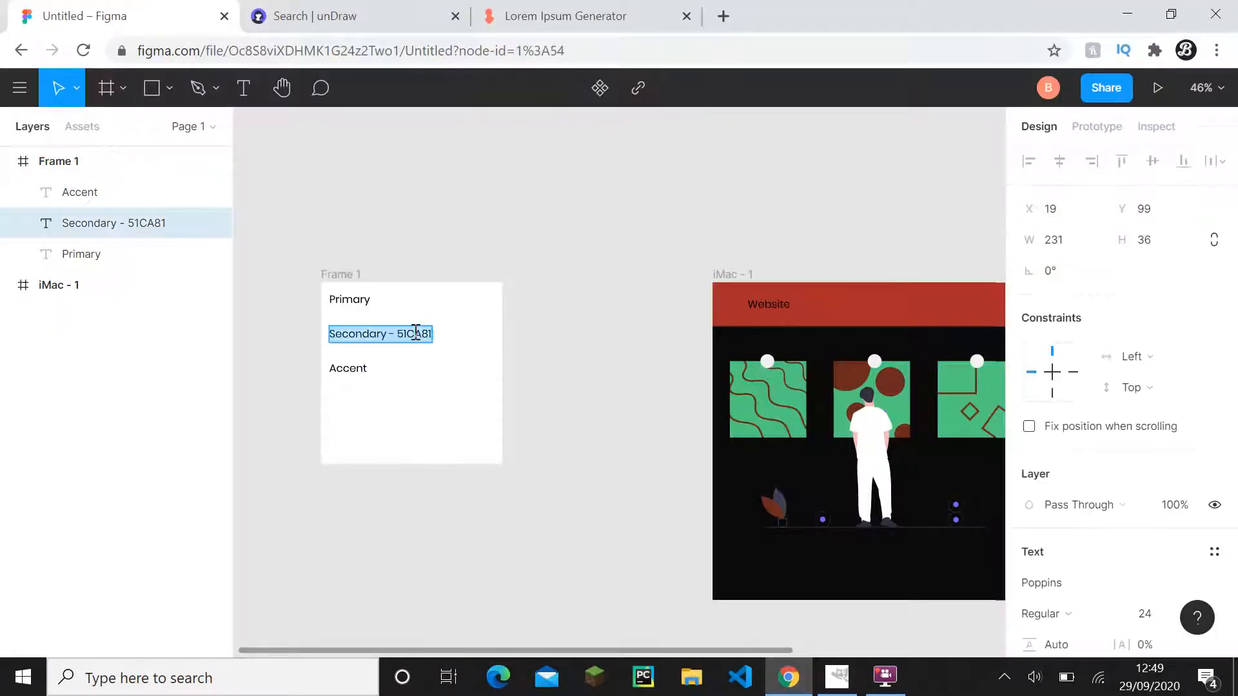
double_click(416, 332)
key(ctrl+c)
click(566, 358)
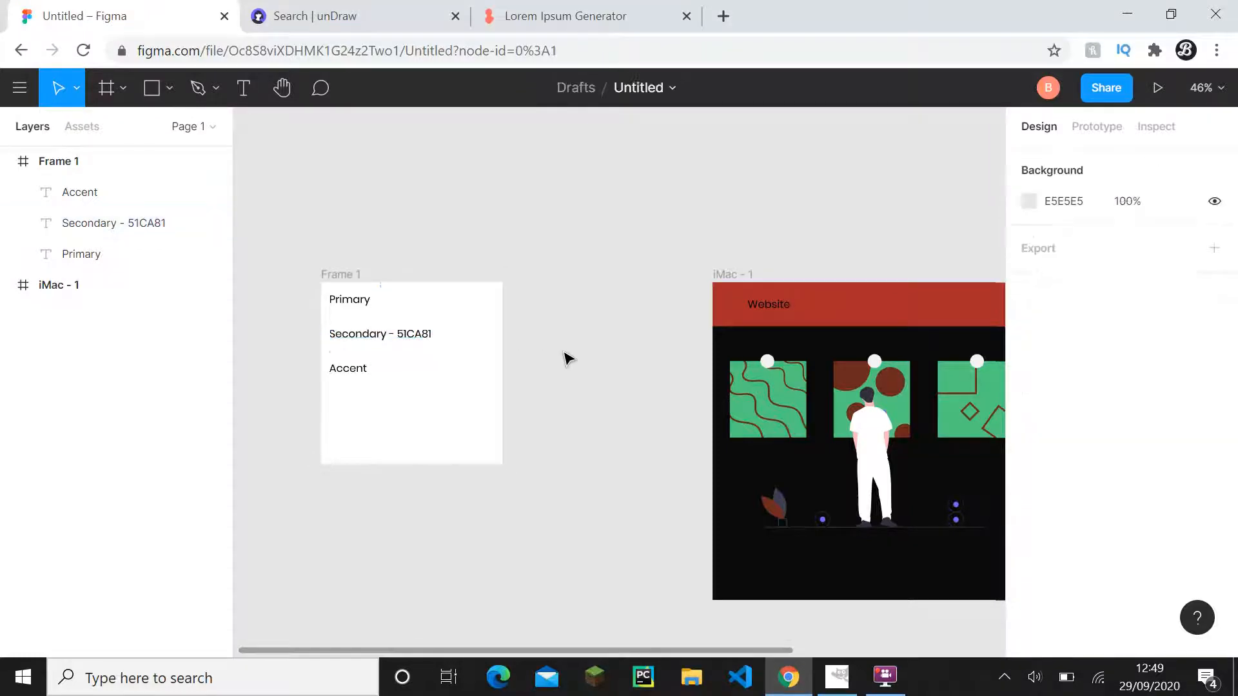
- Switch back to GIMP and set the foreground colour to the copied hex code 51ca81
click(837, 677)
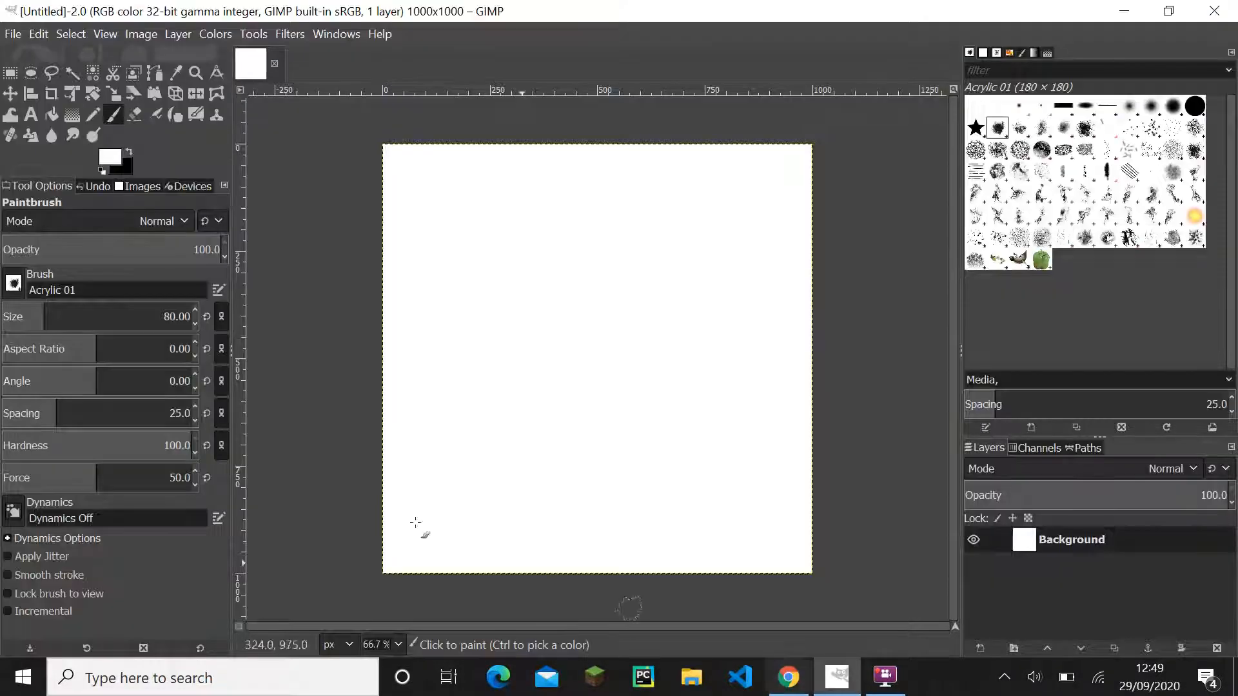
click(103, 159)
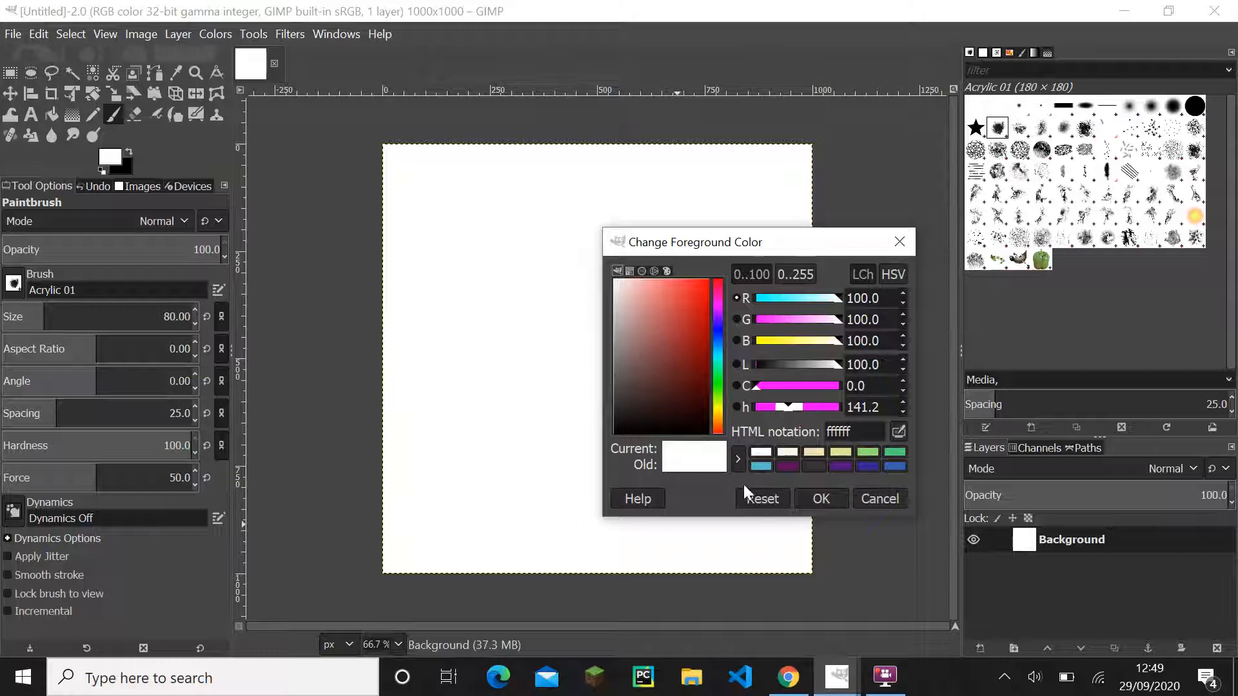
double_click(850, 429)
key(ctrl+v)
click(822, 498)
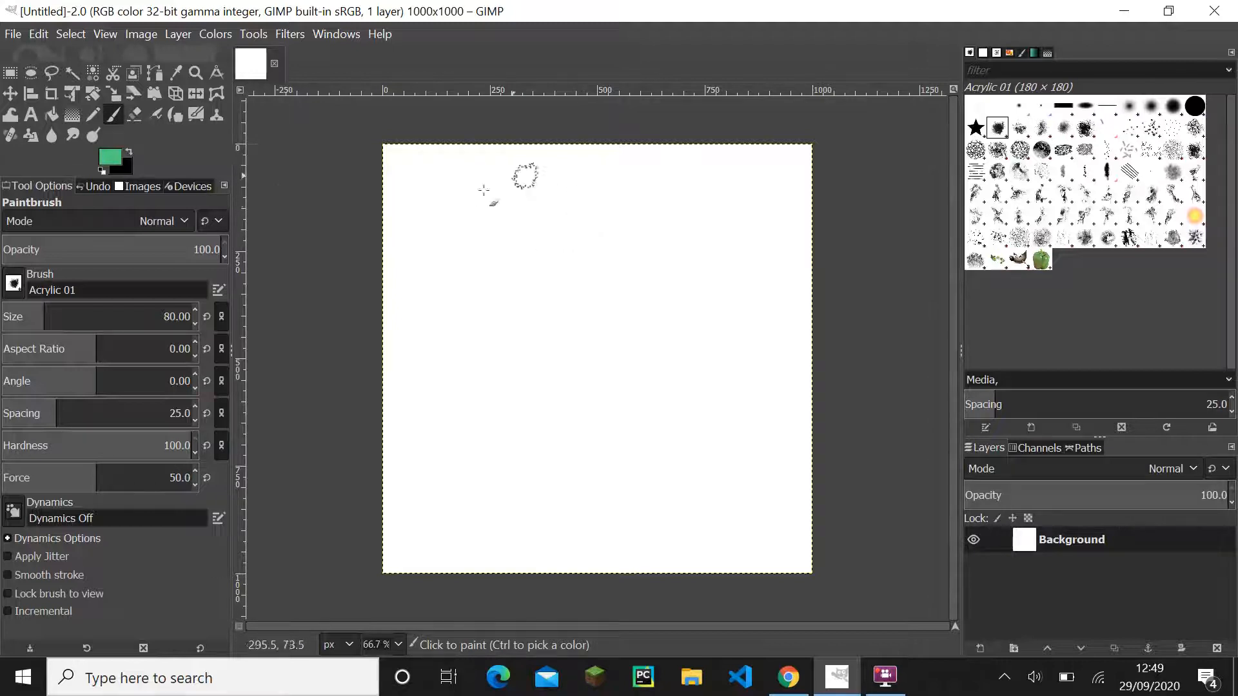
- Undo a freehand trial scribble and paint a straight vertical green line near the canvas's upper centre
mouse_move(484, 190)
mouse_down()
mouse_move(567, 172)
mouse_move(602, 470)
mouse_move(607, 332)
mouse_up()
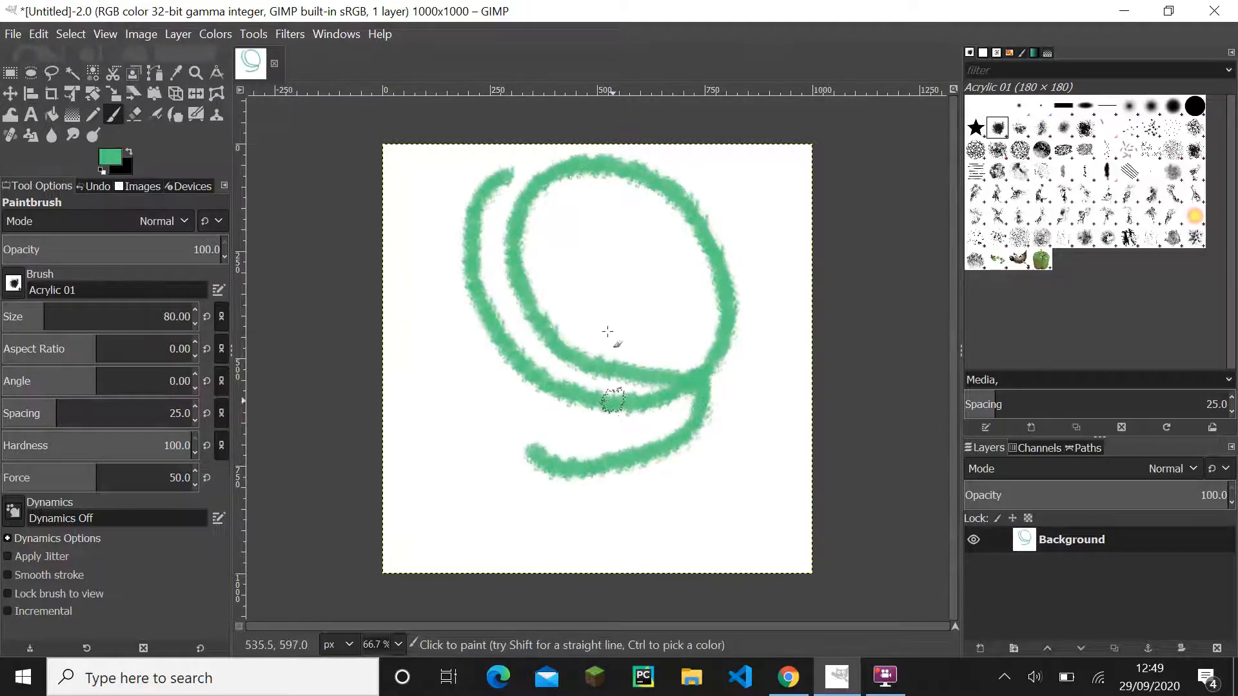
key(ctrl+z)
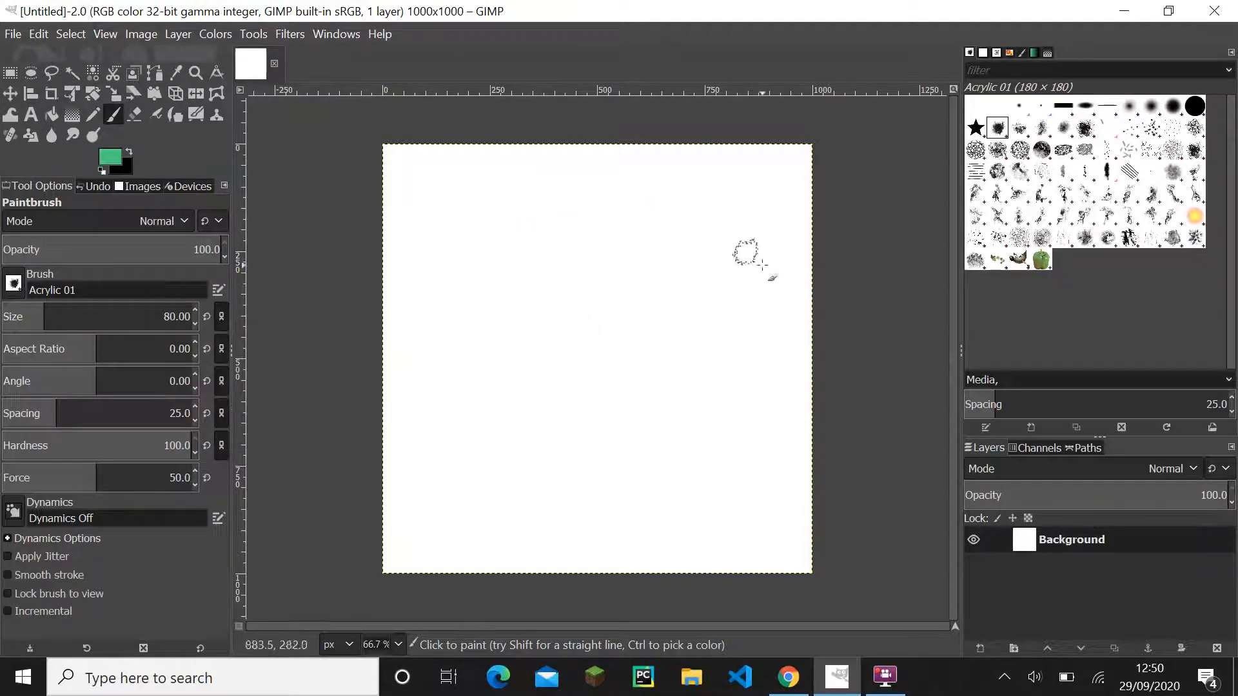
click(602, 218)
shift+click(602, 323)
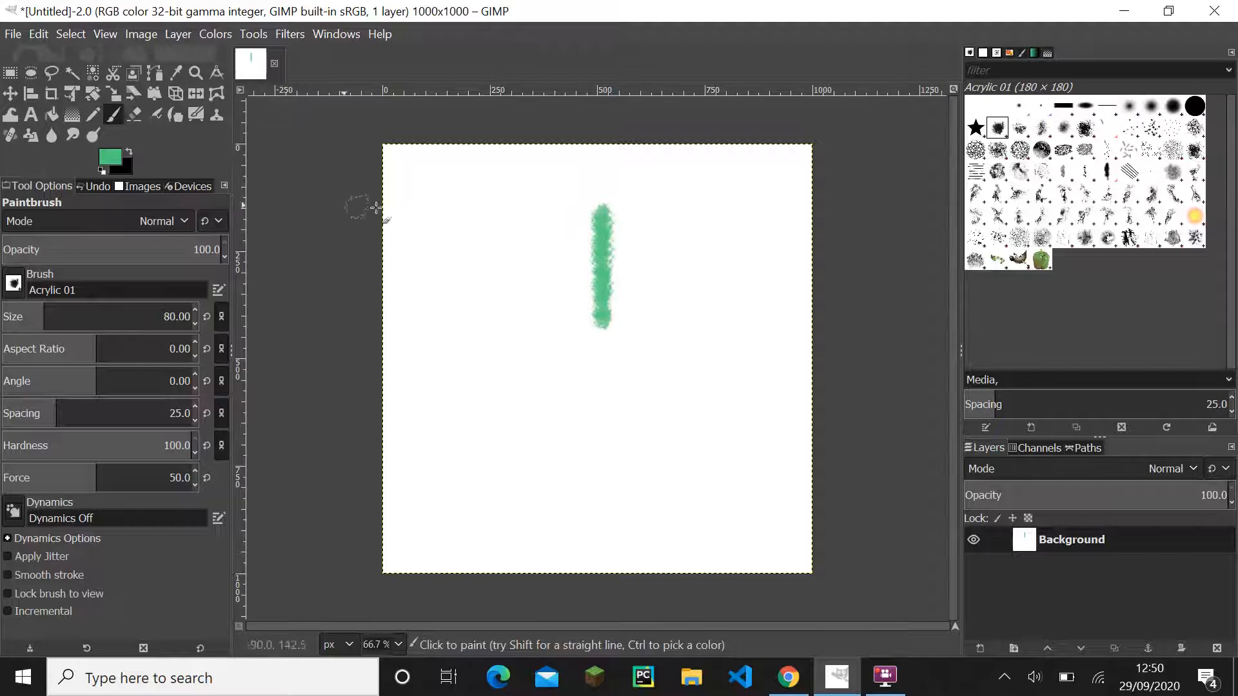
- Set the foreground colour to lime green b1db6e and paint a parallel vertical line directly left of the green one
click(108, 157)
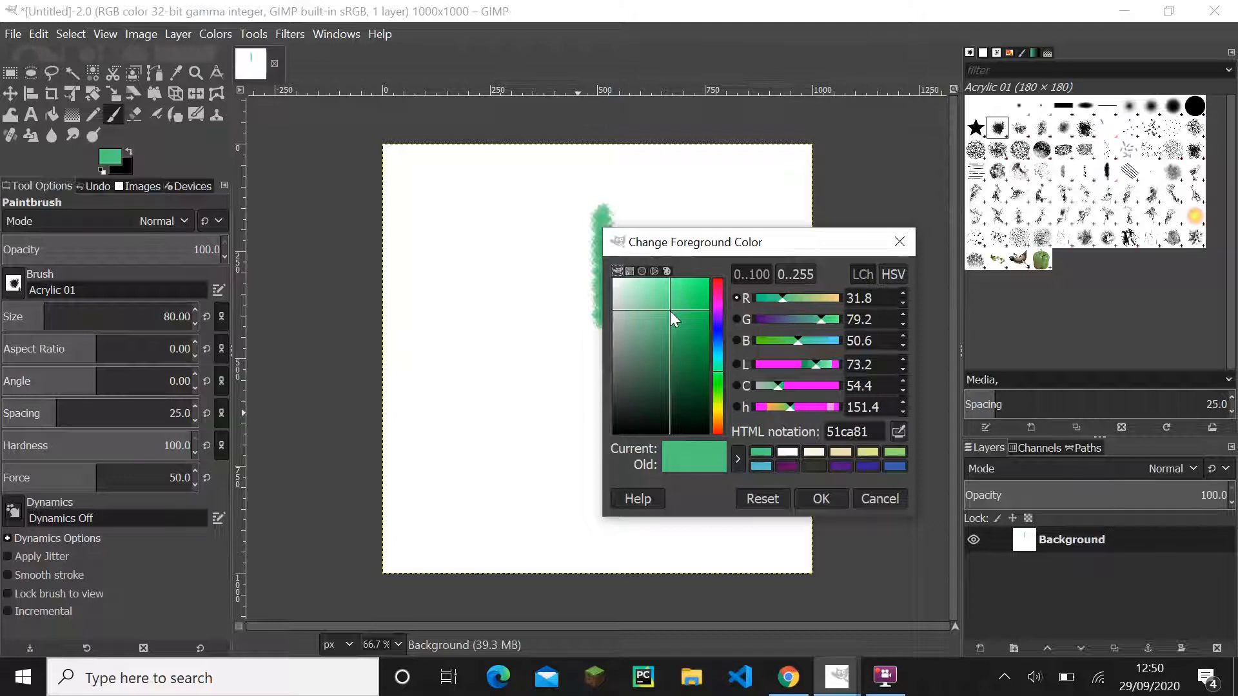
drag(670, 310, 661, 300)
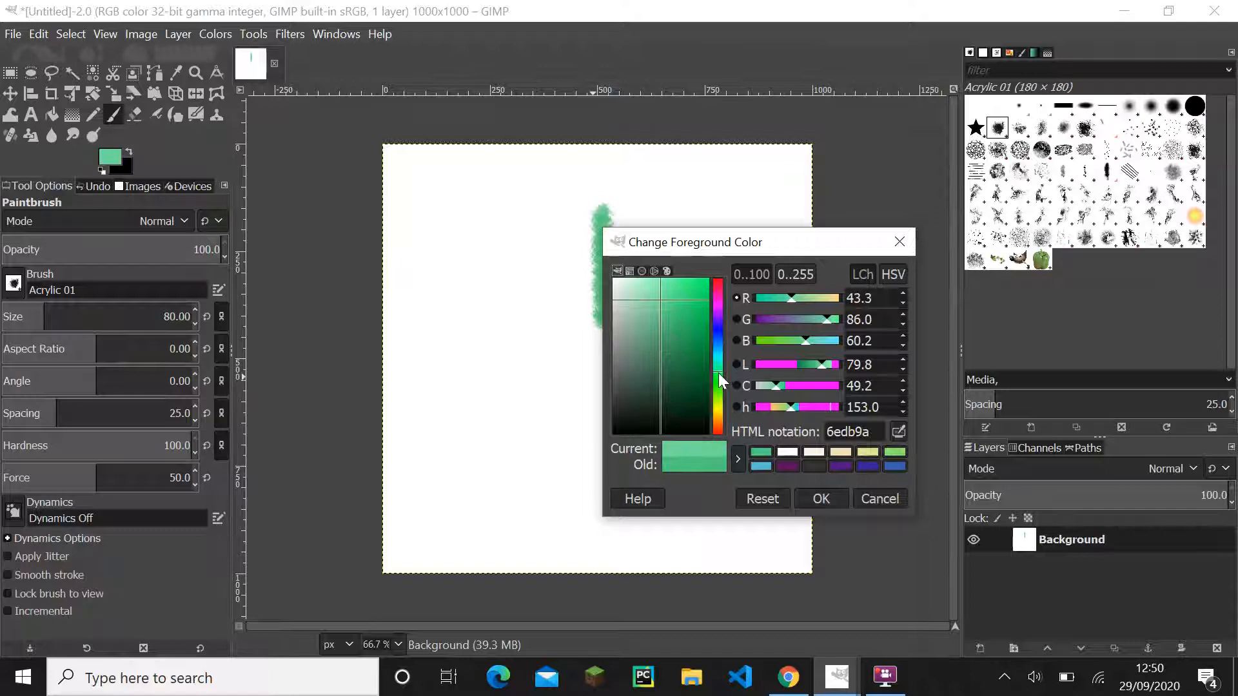
drag(718, 373, 719, 405)
click(813, 499)
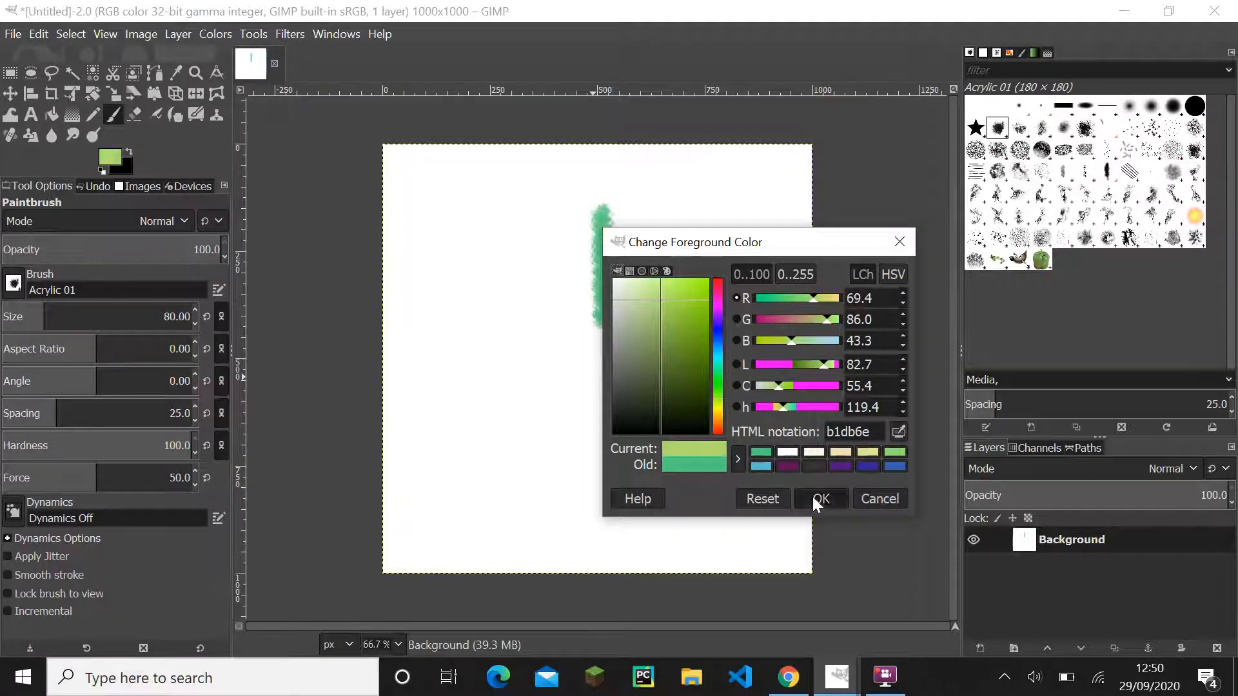
click(582, 218)
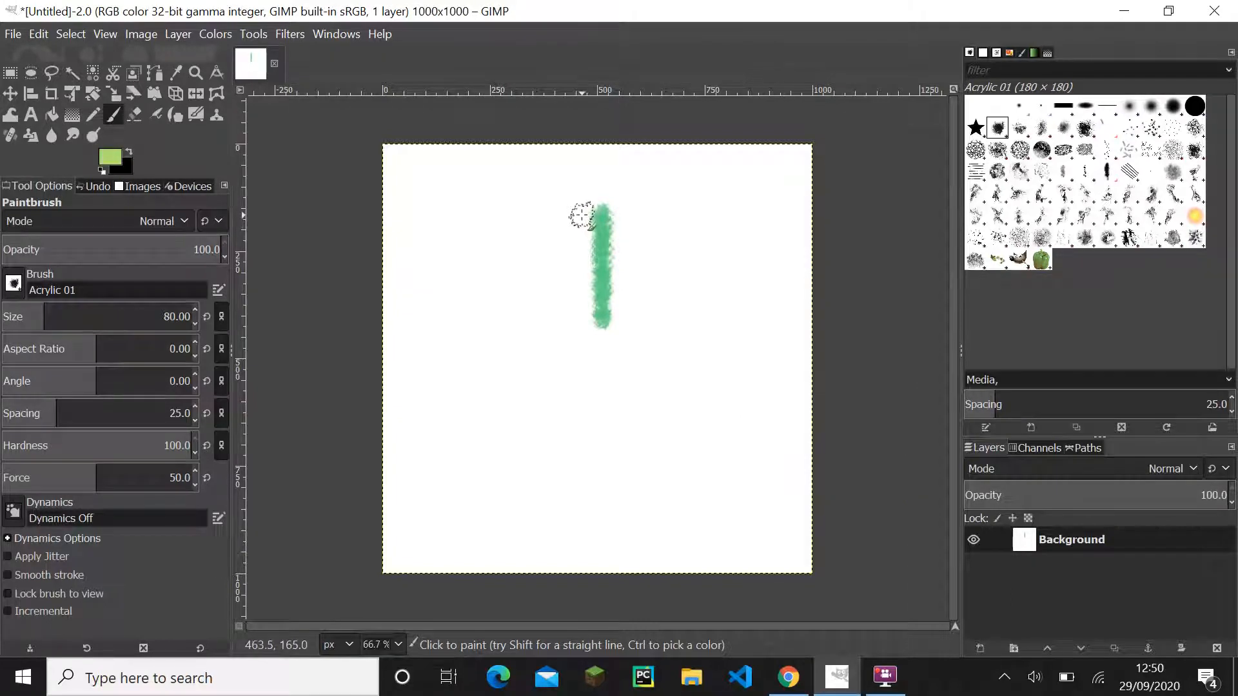
shift+click(583, 326)
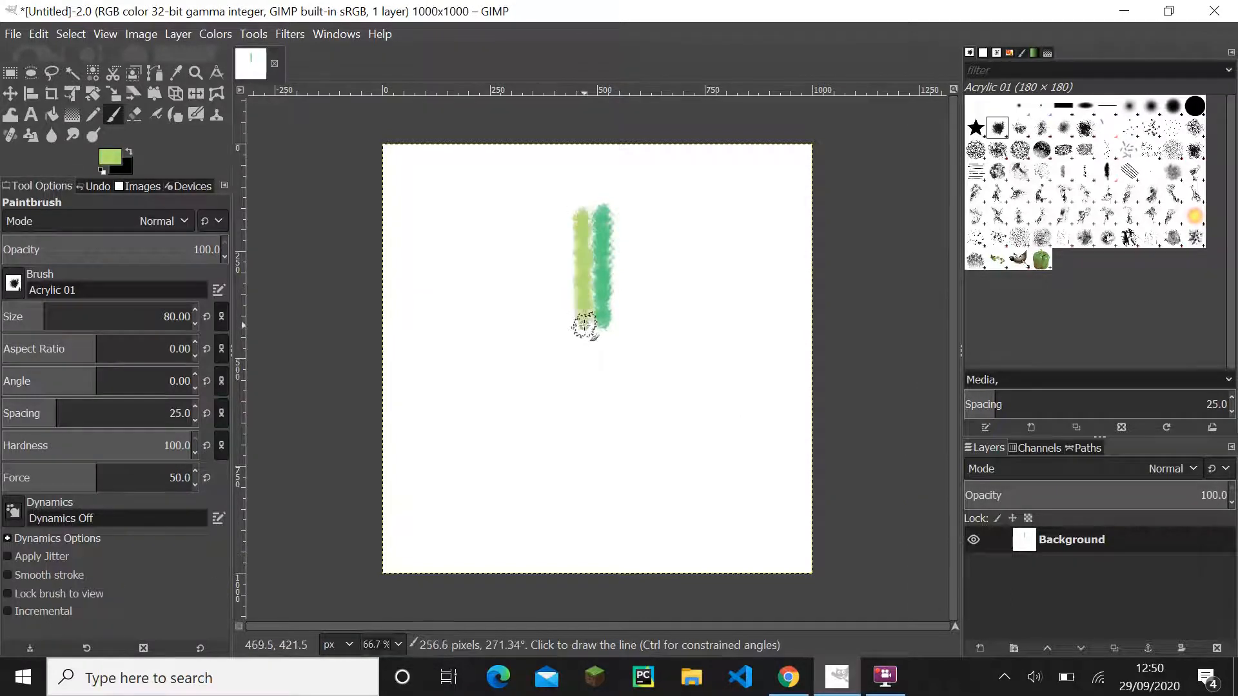
- Set the foreground colour to pale yellow e9e693 and paint a vertical line directly left of the lime green one
click(111, 166)
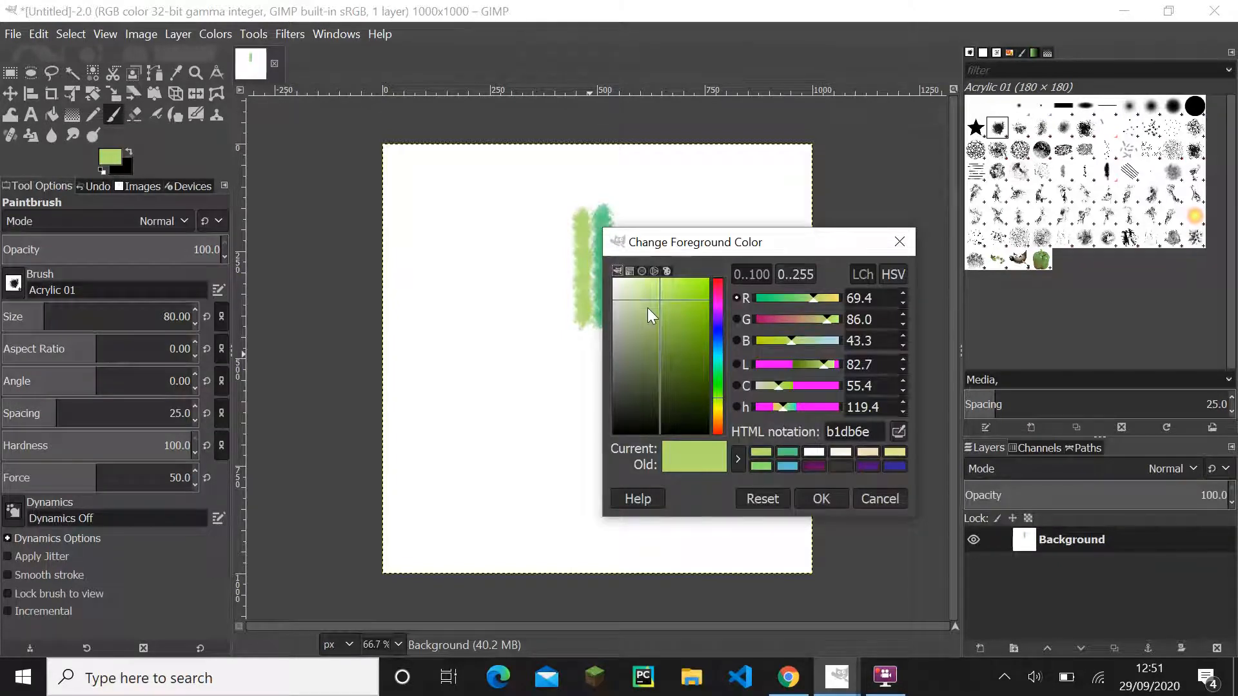
drag(660, 301, 648, 291)
drag(715, 392, 716, 408)
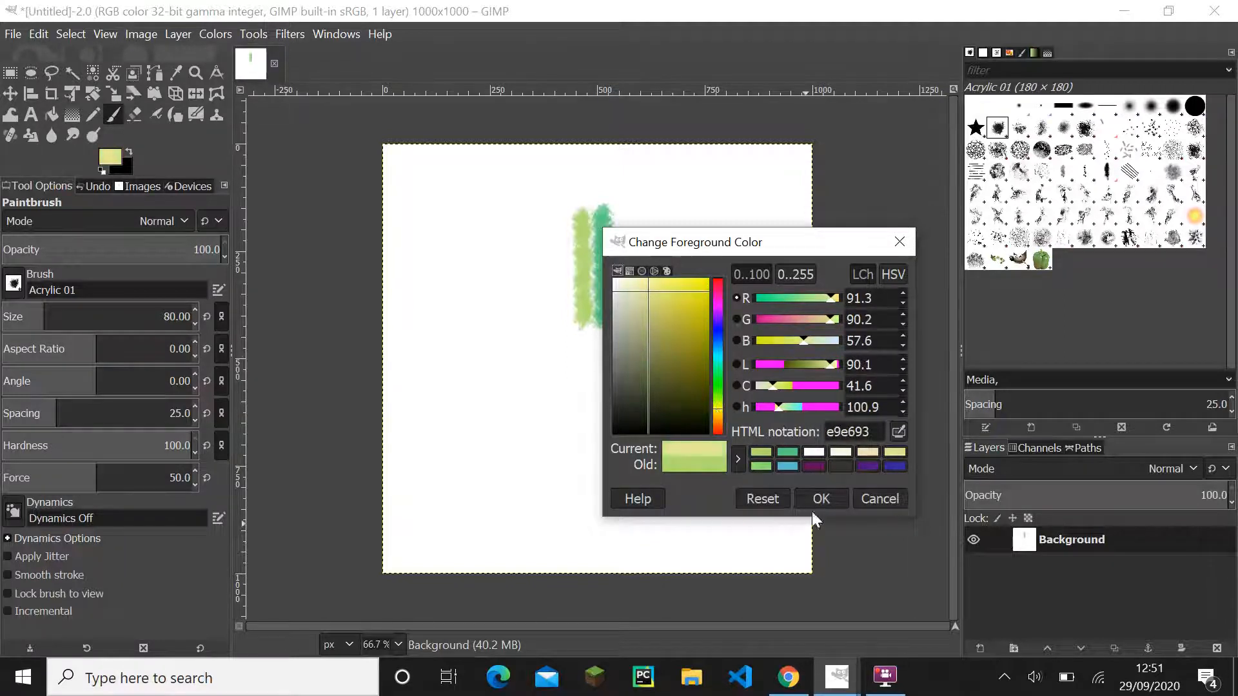
click(819, 500)
shift+click(563, 314)
- Set the foreground colour to light peach f7deb1 and paint a parallel vertical line directly left of the pale yellow one
click(109, 156)
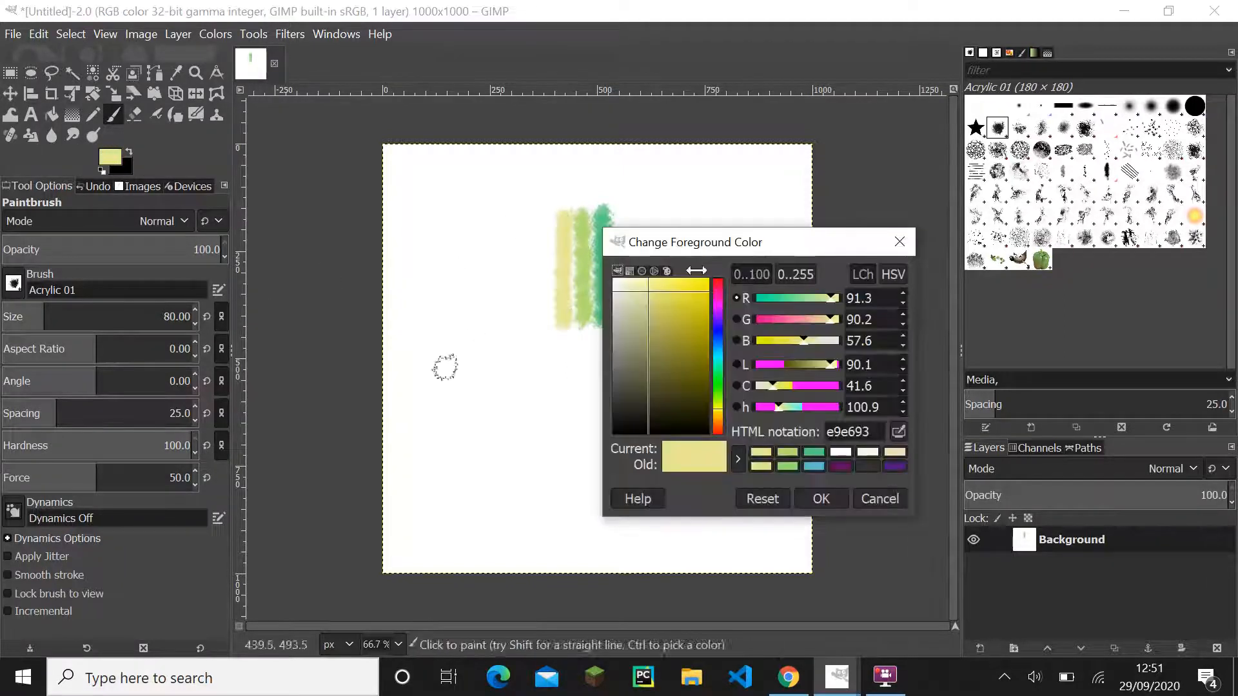
drag(644, 292, 640, 284)
drag(721, 408, 721, 417)
click(819, 498)
click(545, 215)
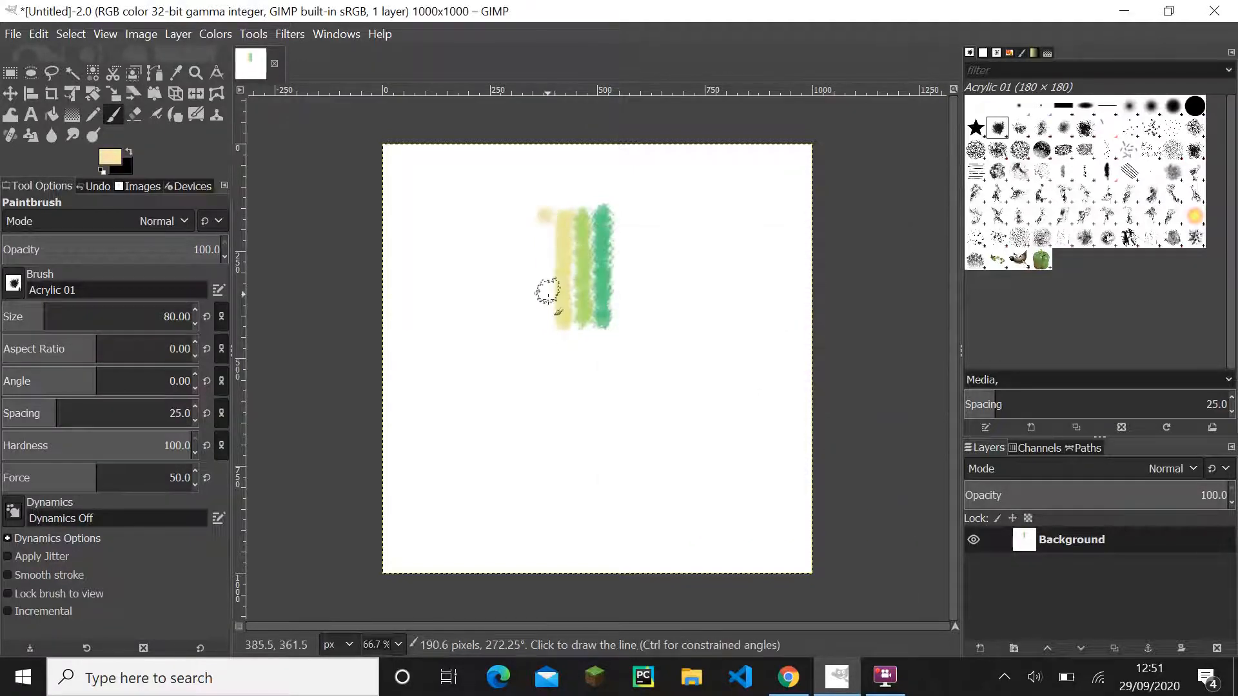
shift+click(543, 323)
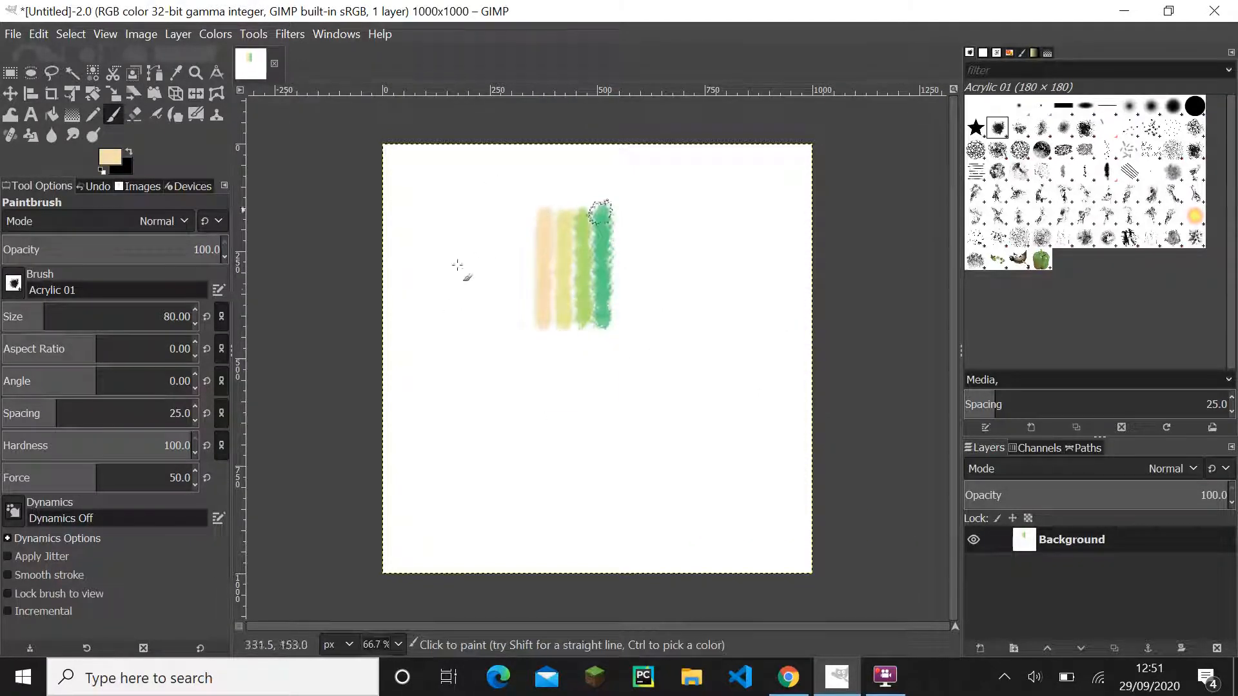
- Shift the foreground colour to a pale pink and paint a parallel vertical line directly left of the peach one
click(110, 158)
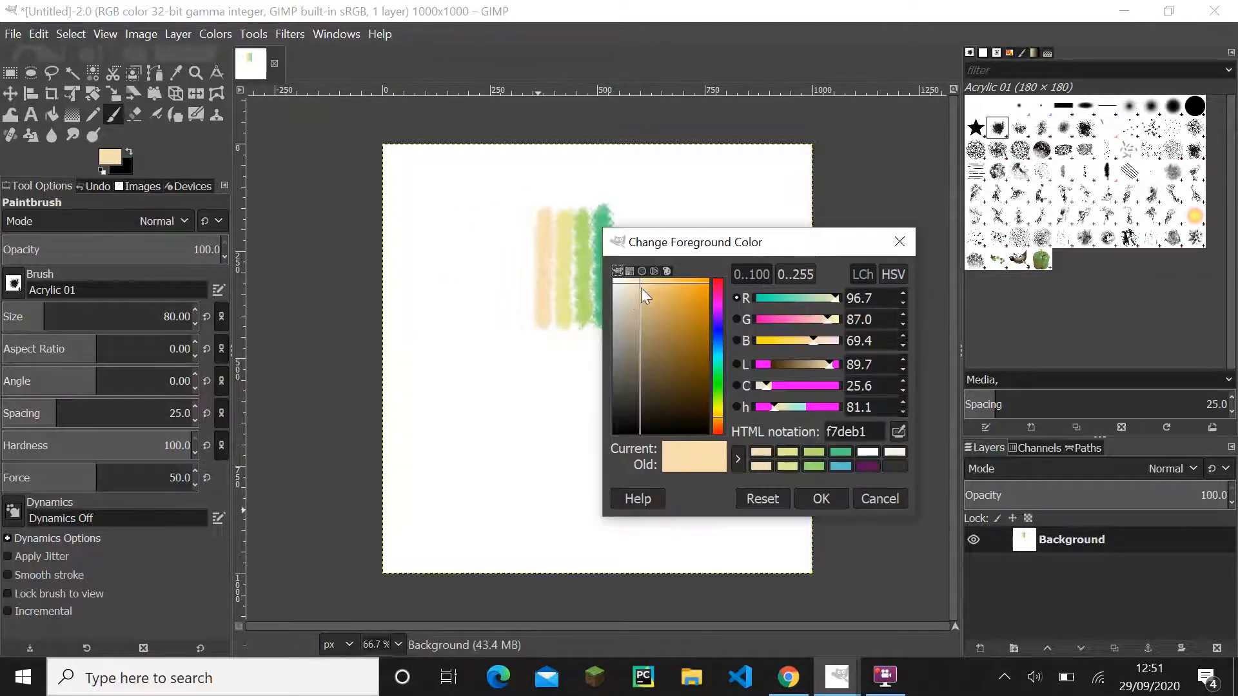
drag(641, 288, 634, 284)
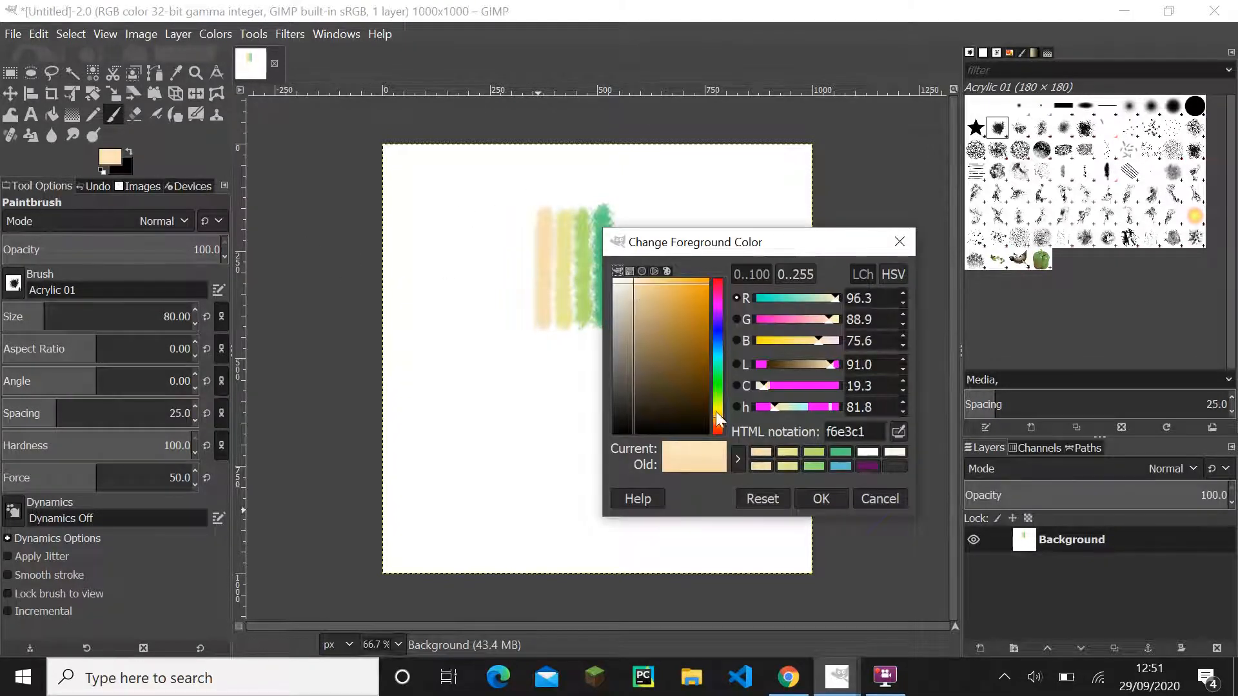
drag(716, 412, 717, 426)
click(822, 498)
drag(526, 219, 526, 332)
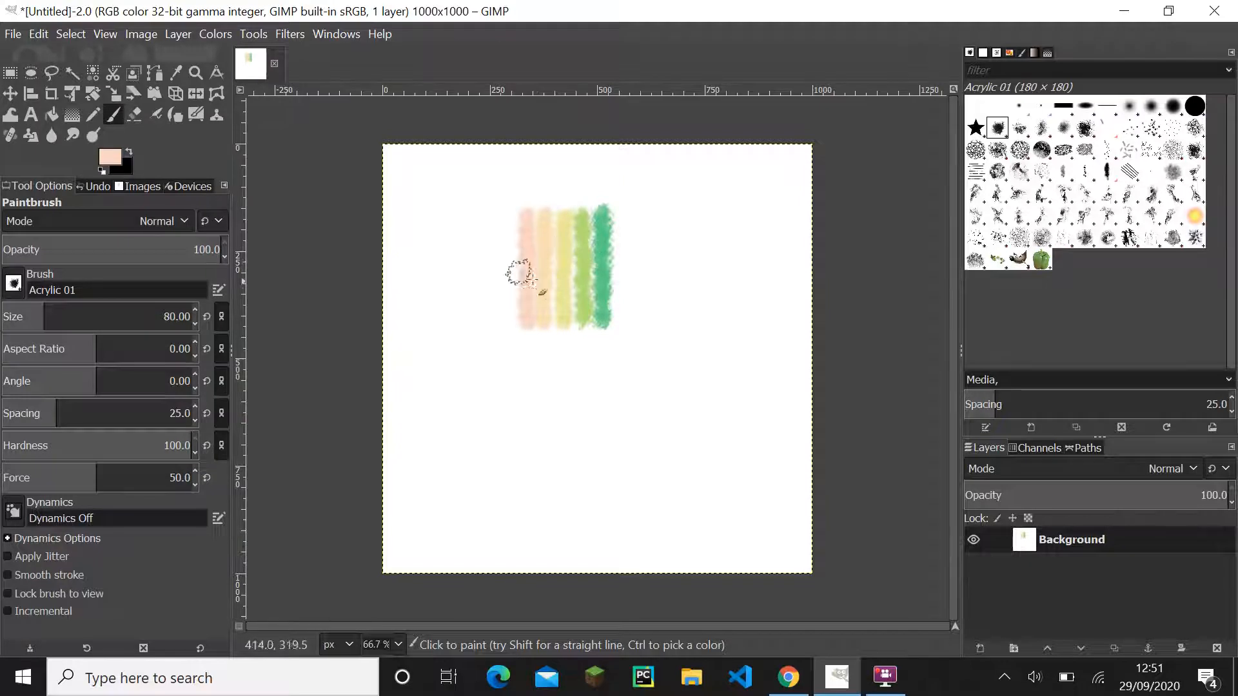
scroll(552, 252, up, 1)
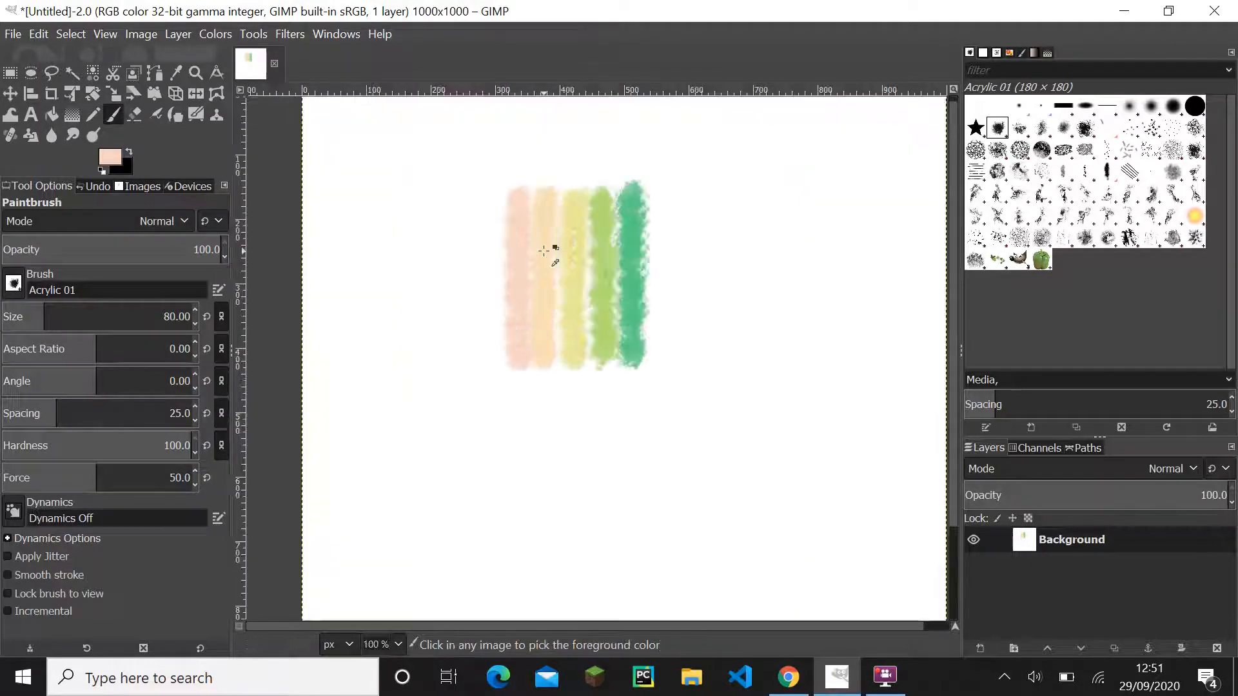
scroll(578, 250, down, 1)
drag(578, 249, 581, 280)
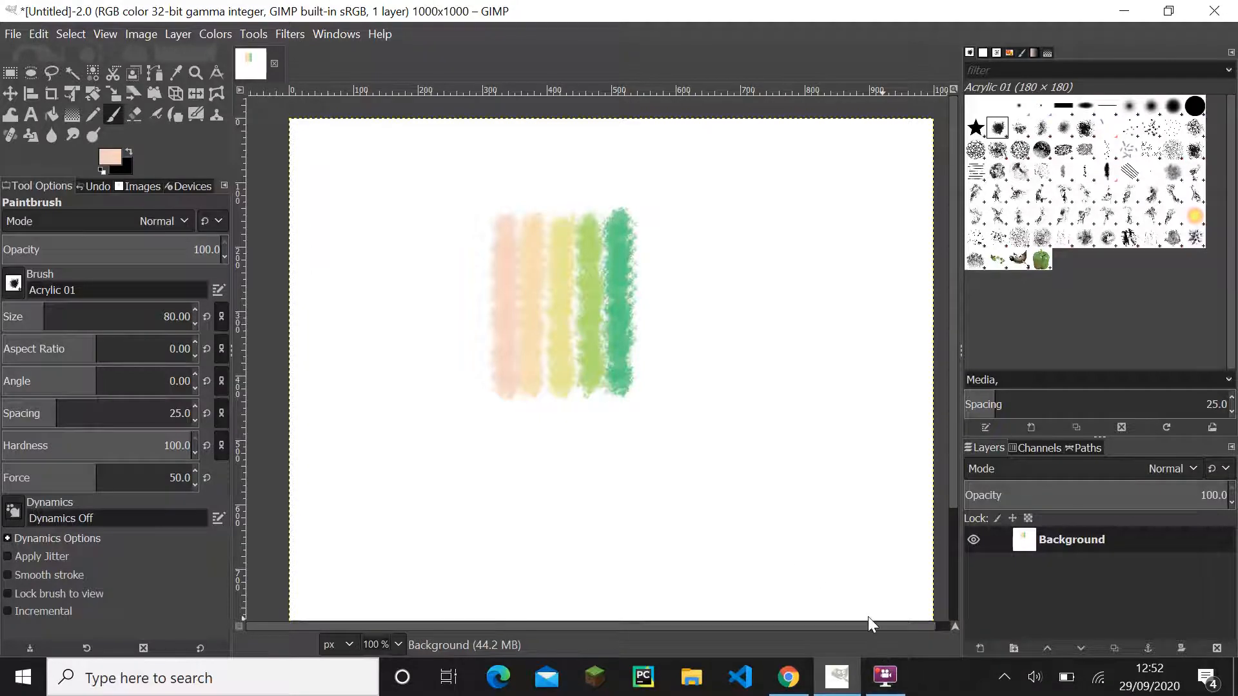
scroll(745, 495, down, 1)
drag(732, 469, 689, 404)
scroll(689, 404, up, 1)
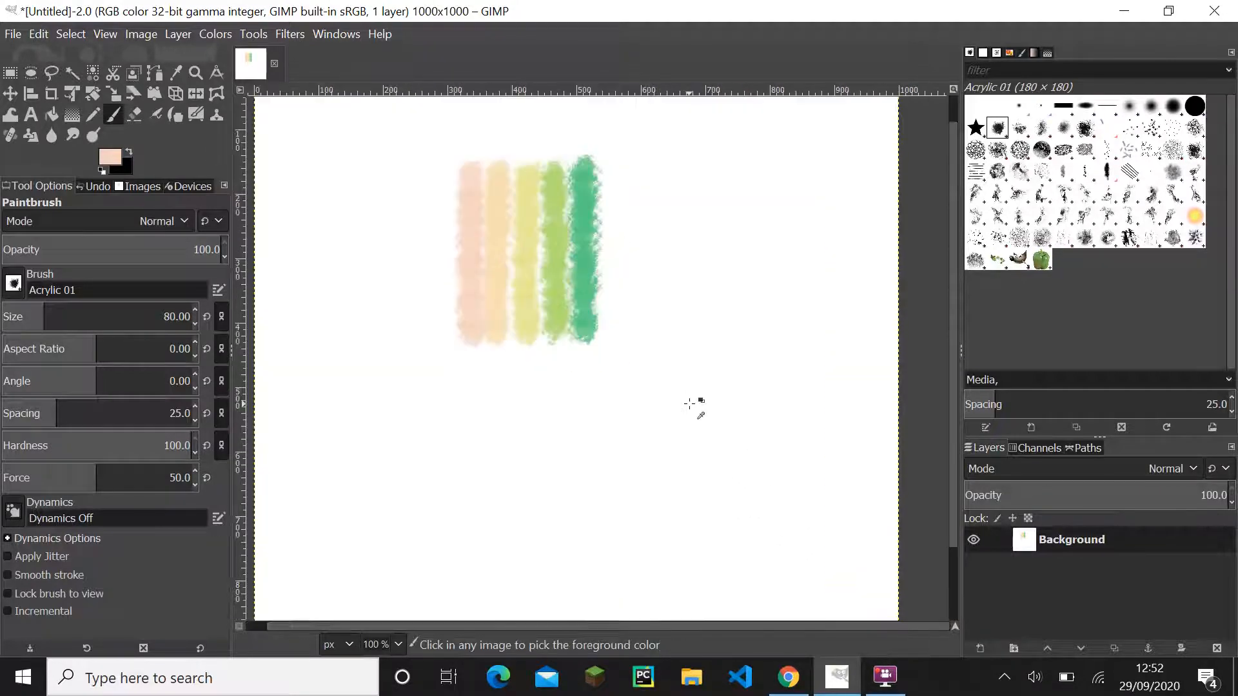
scroll(690, 404, down, 1)
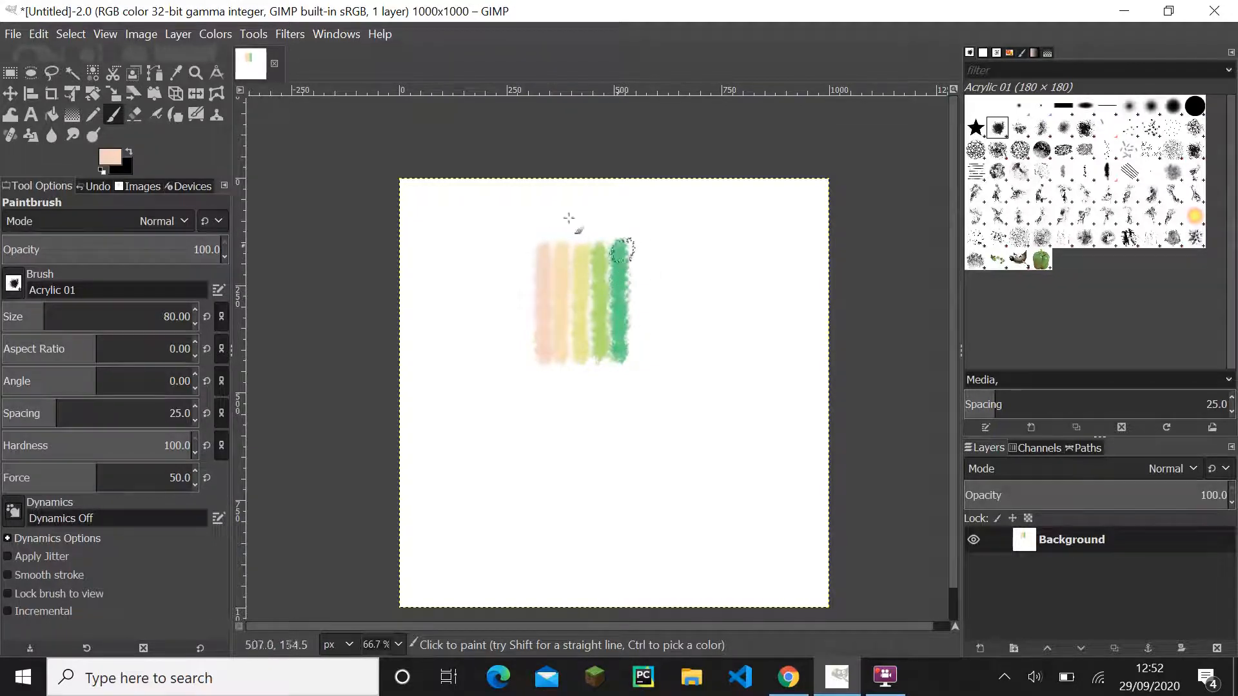
- Sample the original green line as the foreground colour with the Color Picker and return to the Paintbrush
click(173, 73)
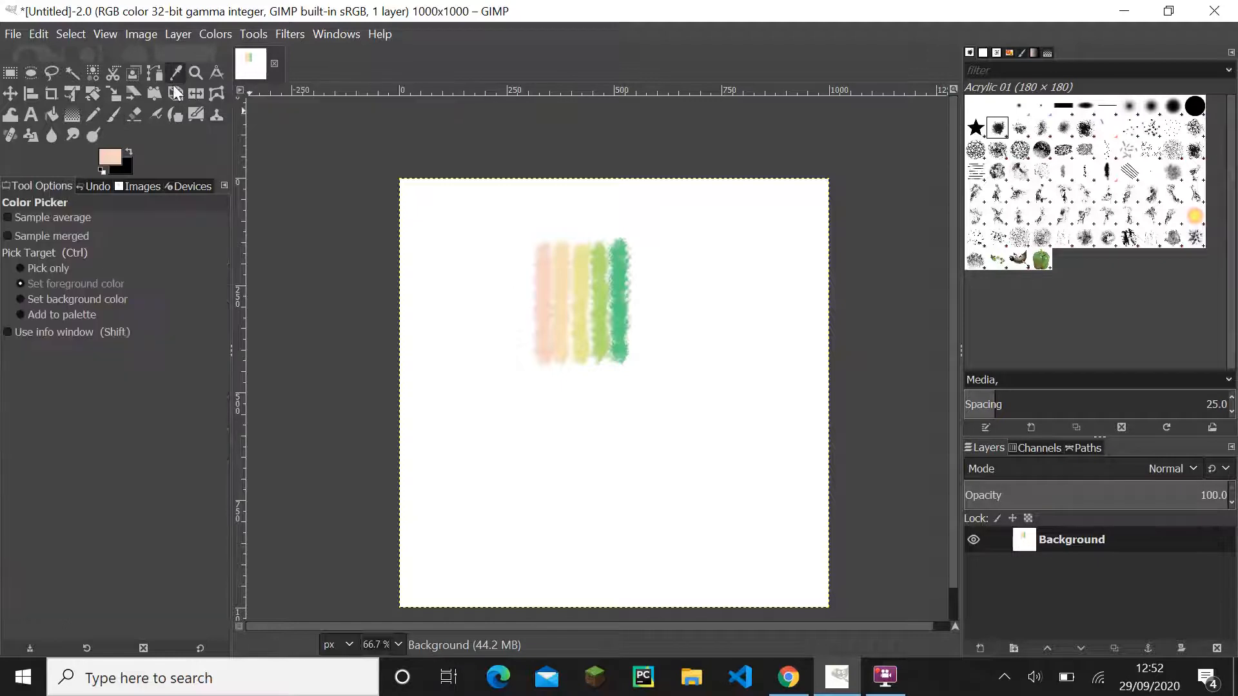
click(615, 284)
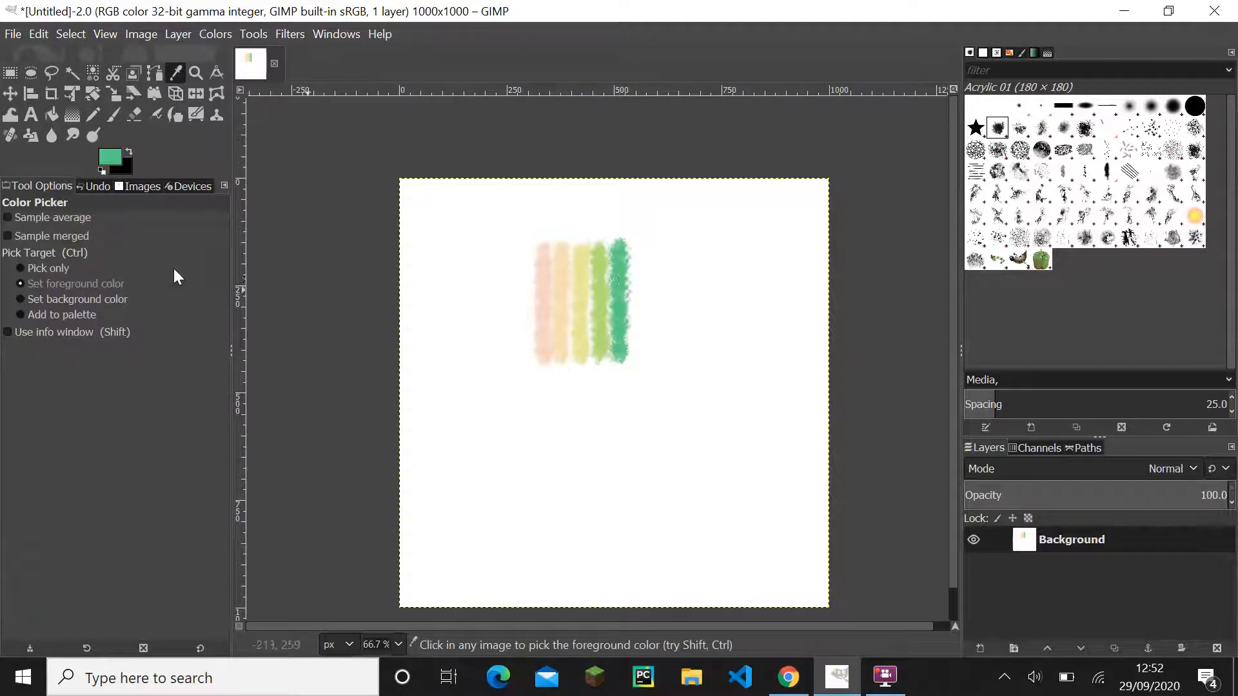
click(111, 118)
- Set the foreground colour to teal 3cb4ab and paint a vertical line directly right of the green one
click(105, 163)
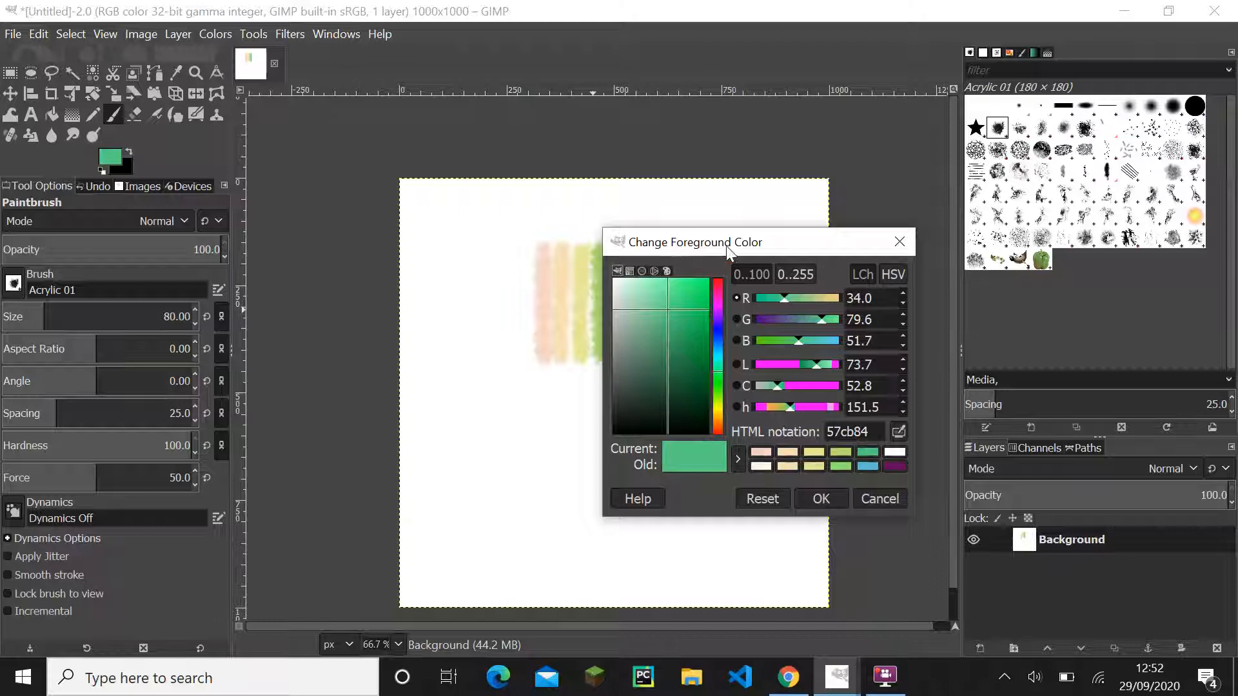
mouse_move(726, 245)
mouse_down()
mouse_move(552, 284)
mouse_move(399, 289)
mouse_move(428, 326)
mouse_move(445, 271)
mouse_move(588, 303)
mouse_move(747, 243)
mouse_up()
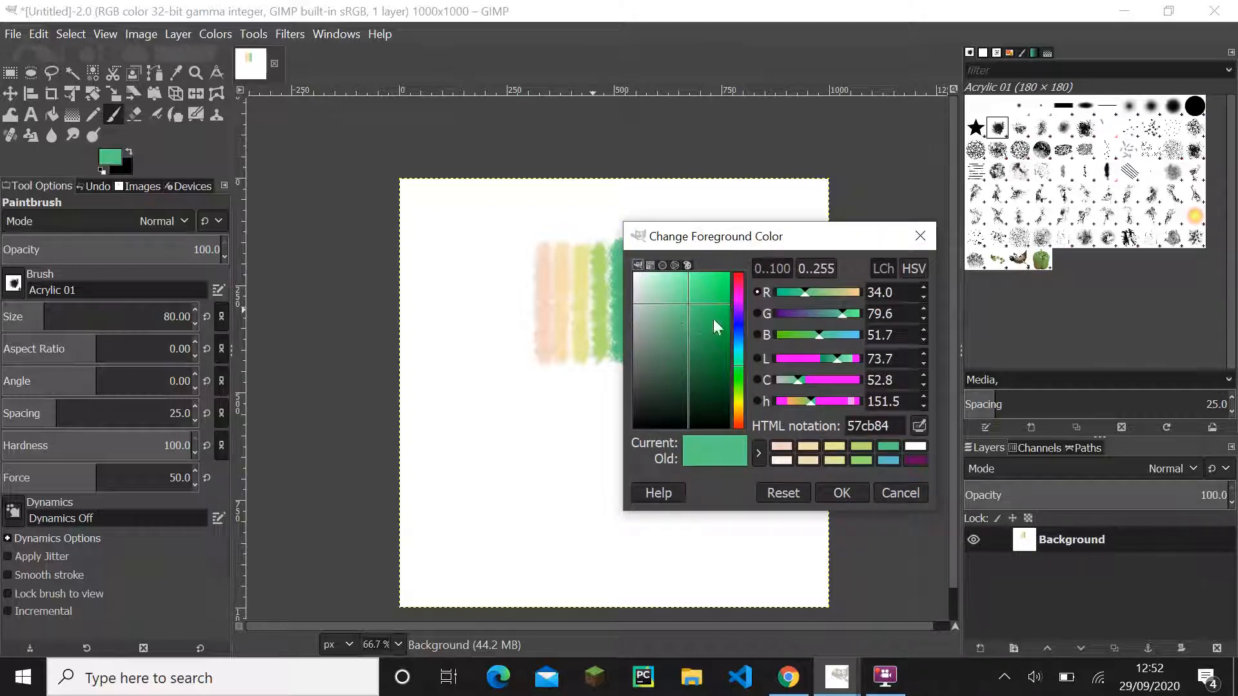
drag(690, 303, 698, 319)
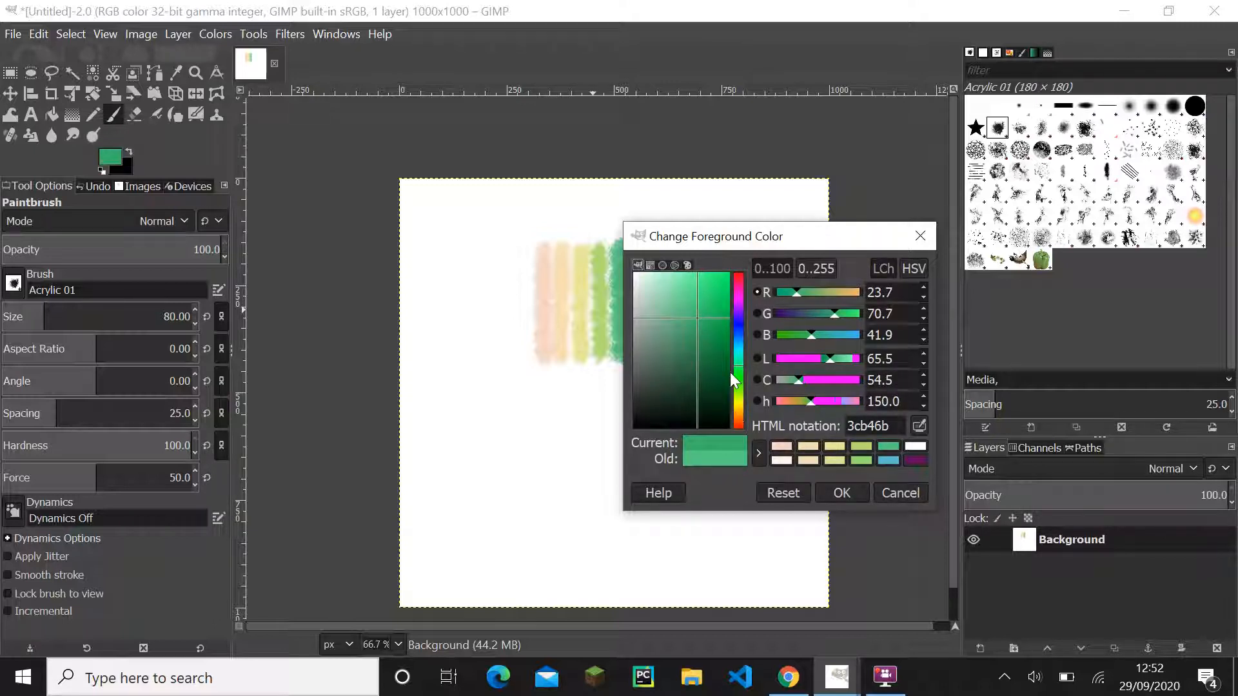
drag(737, 366, 736, 352)
click(840, 494)
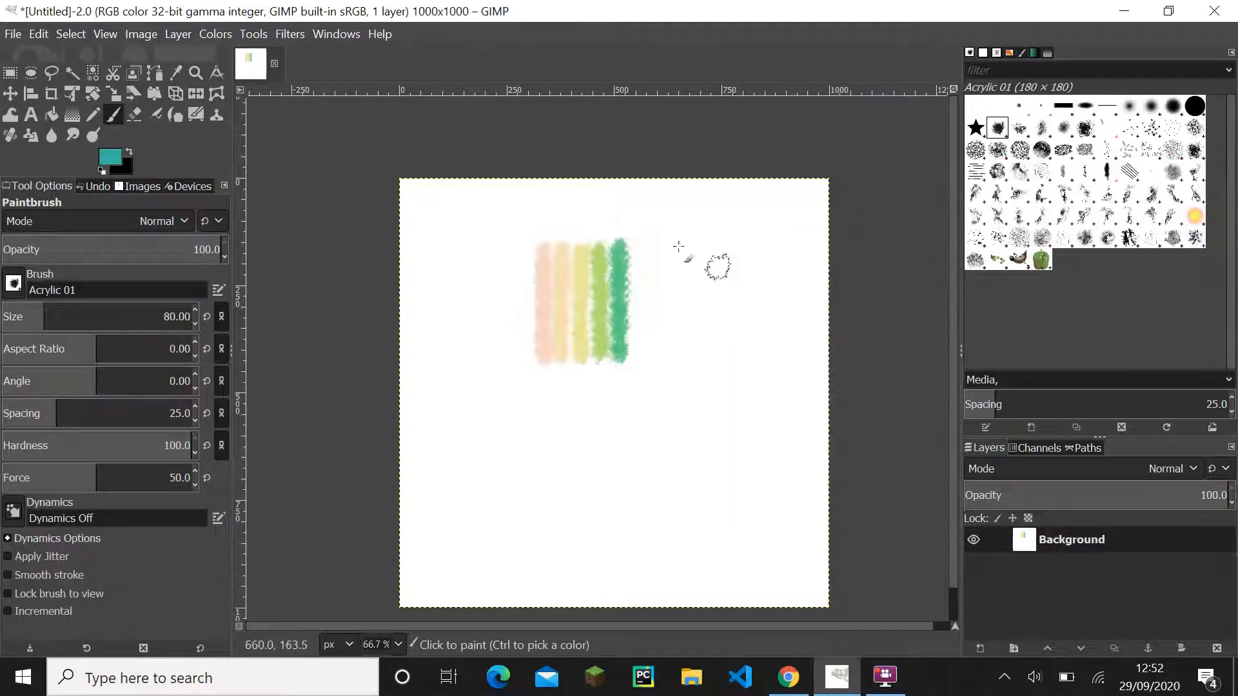
drag(636, 251, 636, 352)
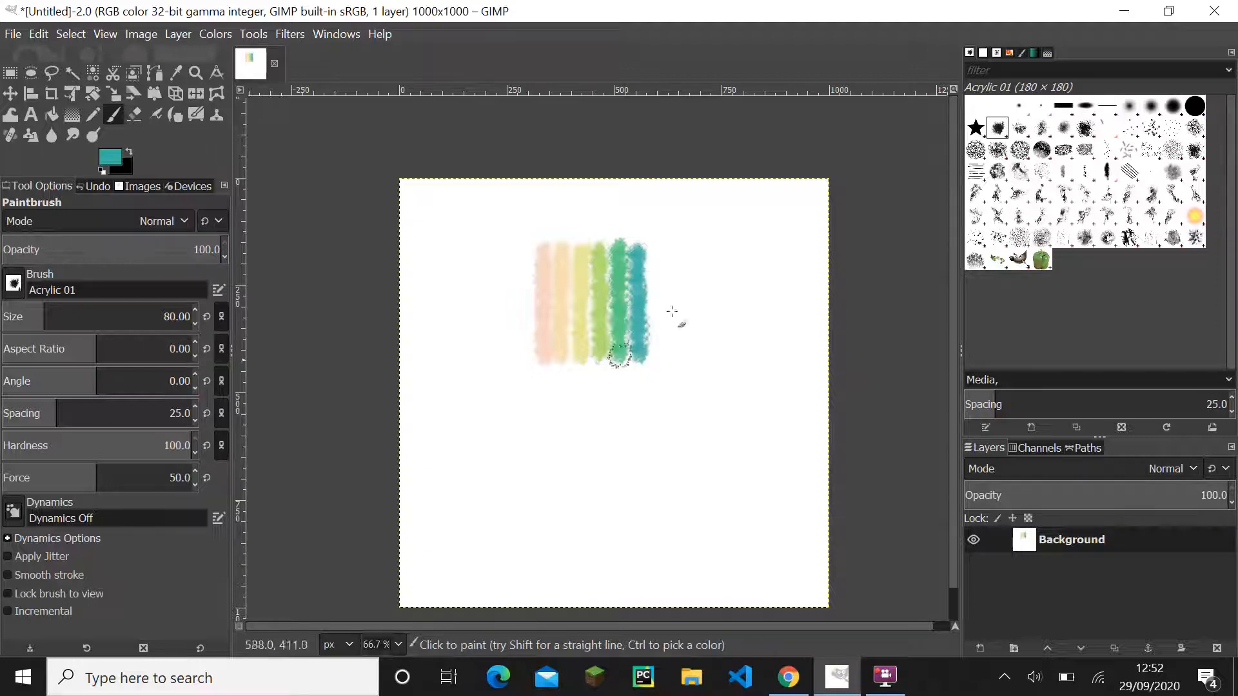
- Shift the foreground colour to a darker medium blue and paint a vertical line directly right of the teal one
click(121, 165)
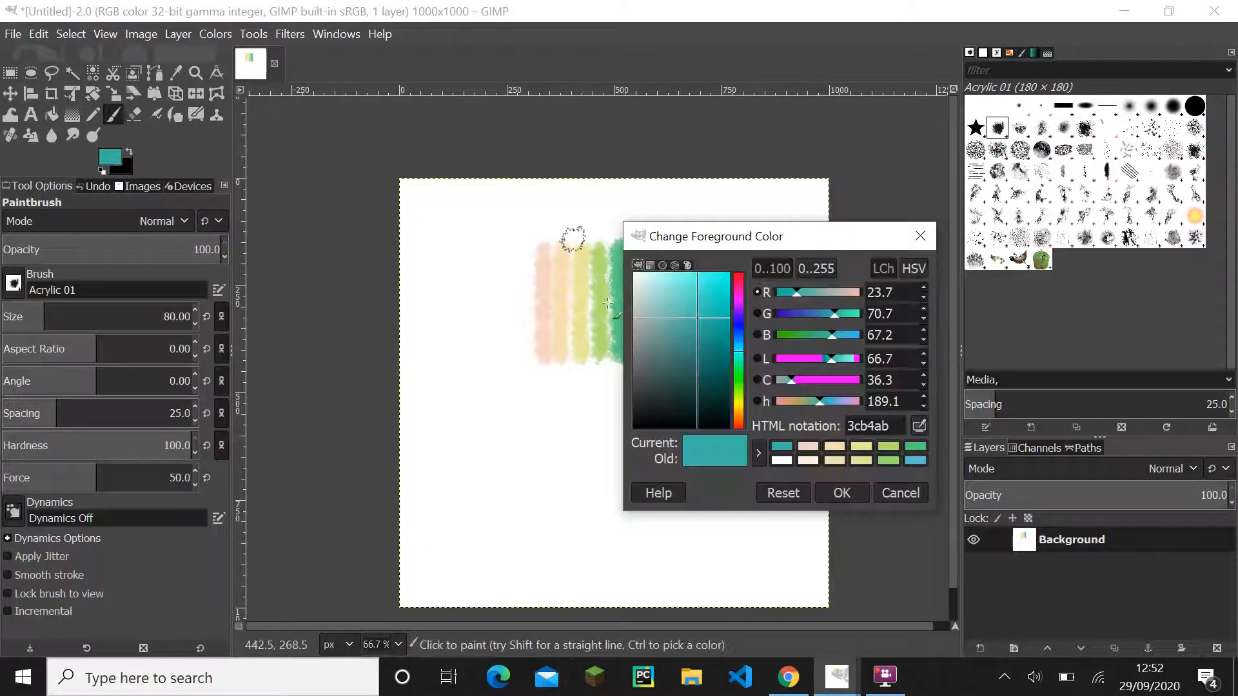
drag(707, 240, 739, 276)
drag(707, 362, 714, 372)
click(748, 377)
click(849, 535)
mouse_move(645, 242)
mouse_down()
mouse_move(658, 351)
mouse_move(724, 390)
mouse_move(748, 357)
mouse_up()
- Change the foreground colour to a deep navy blue and paint a vertical line directly right of the medium blue one
click(110, 156)
click(851, 531)
drag(672, 248, 668, 359)
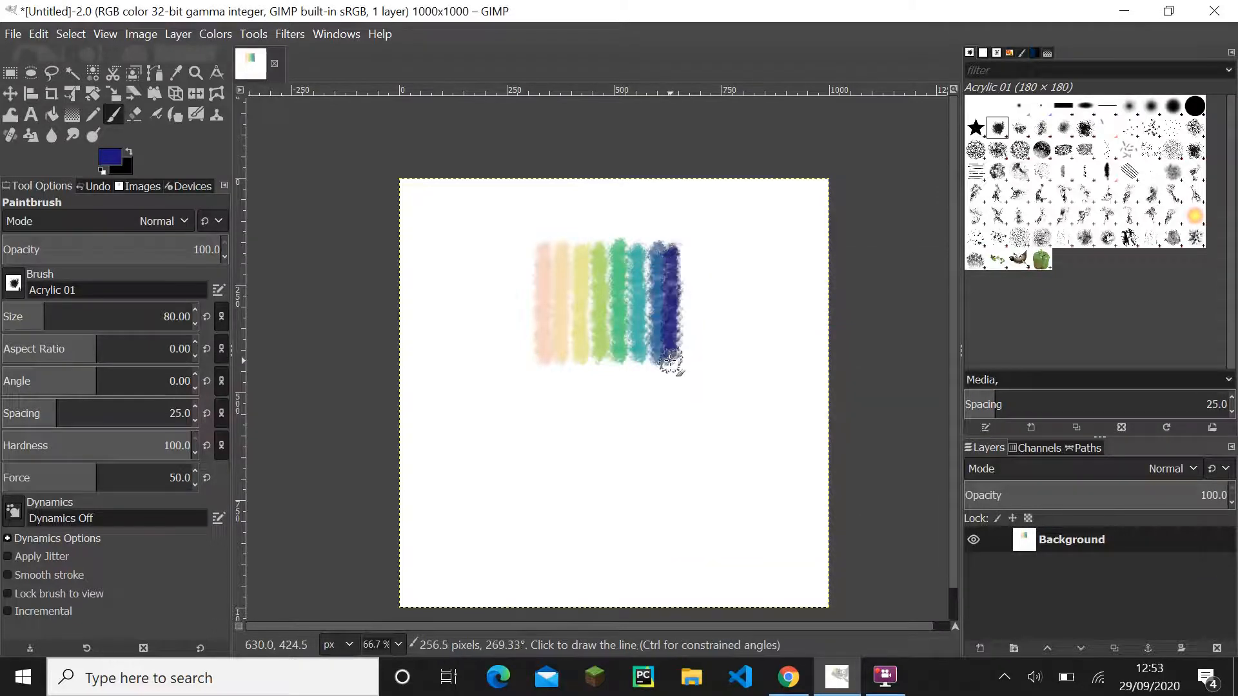
- Set the foreground colour to dark purple 400a5c and paint a vertical line directly right of the navy one
click(110, 157)
drag(725, 393, 728, 409)
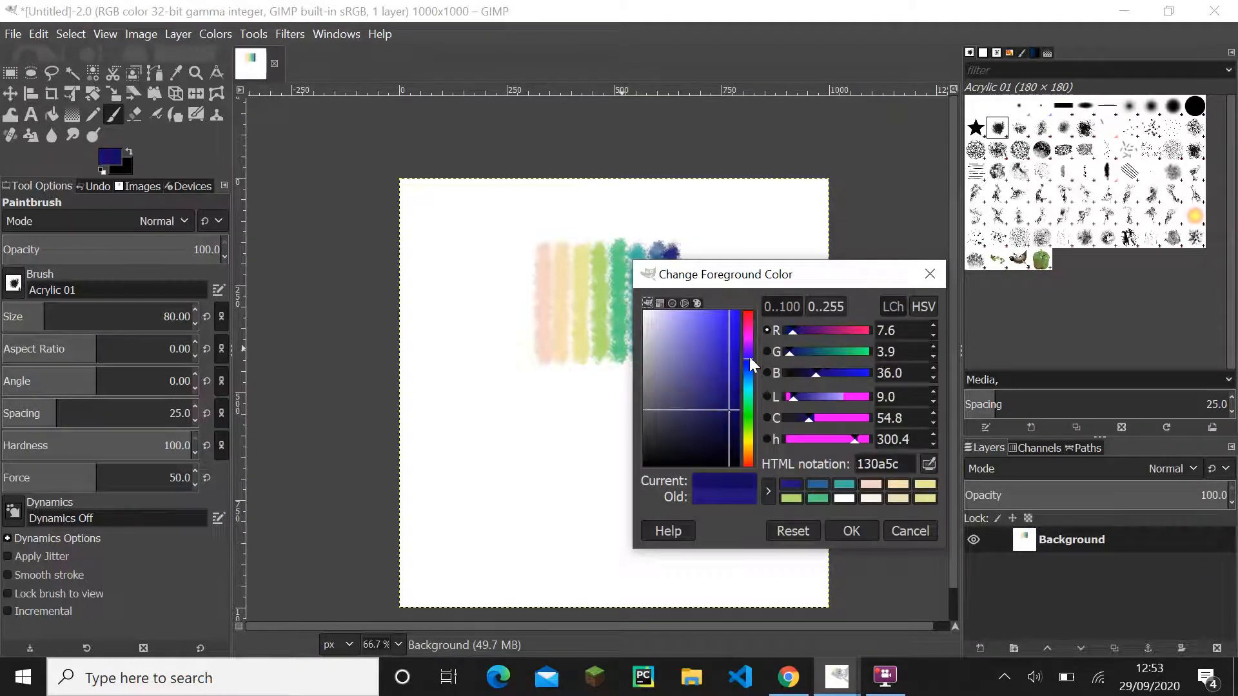
drag(748, 365, 750, 346)
click(851, 530)
drag(686, 247, 688, 354)
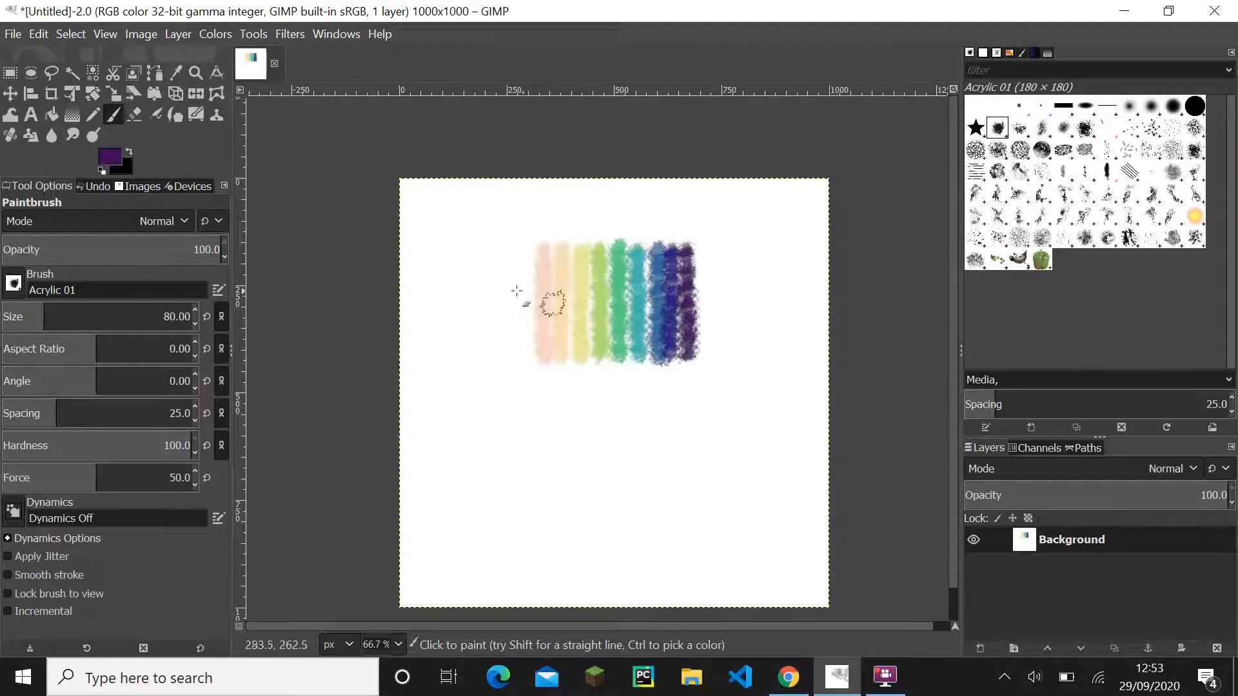
- Darken the foreground colour to black and paint a vertical line directly right of the dark purple one
click(109, 157)
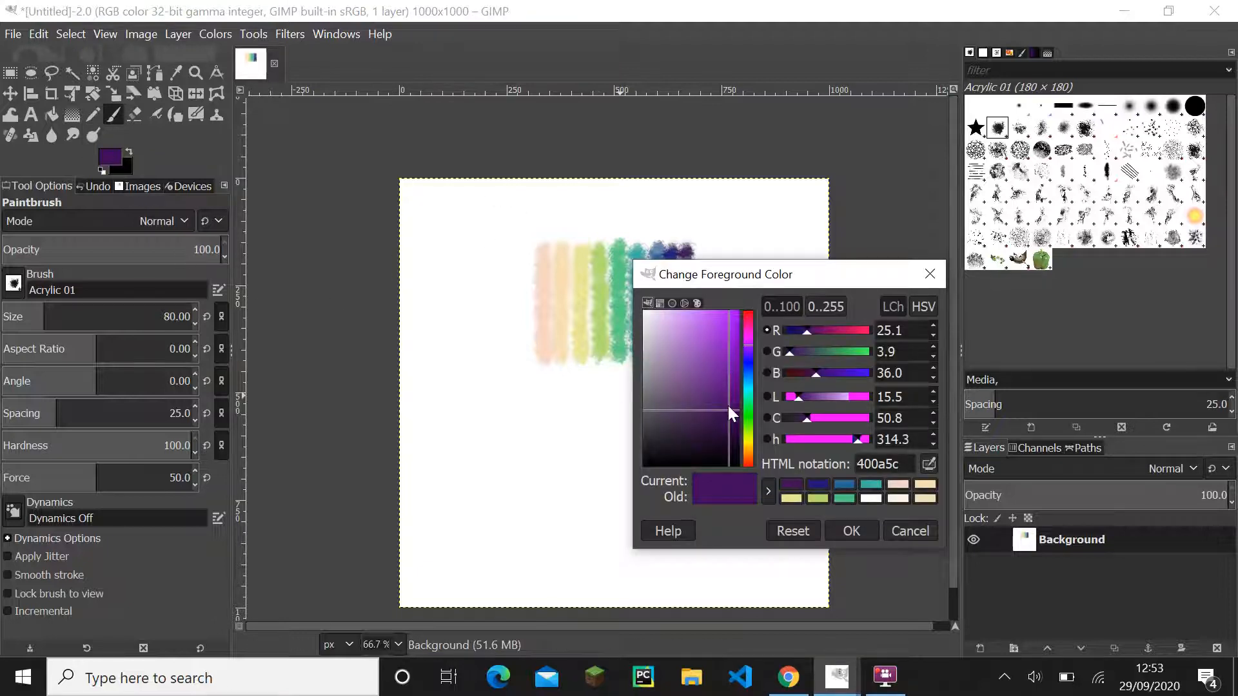
drag(731, 413, 646, 313)
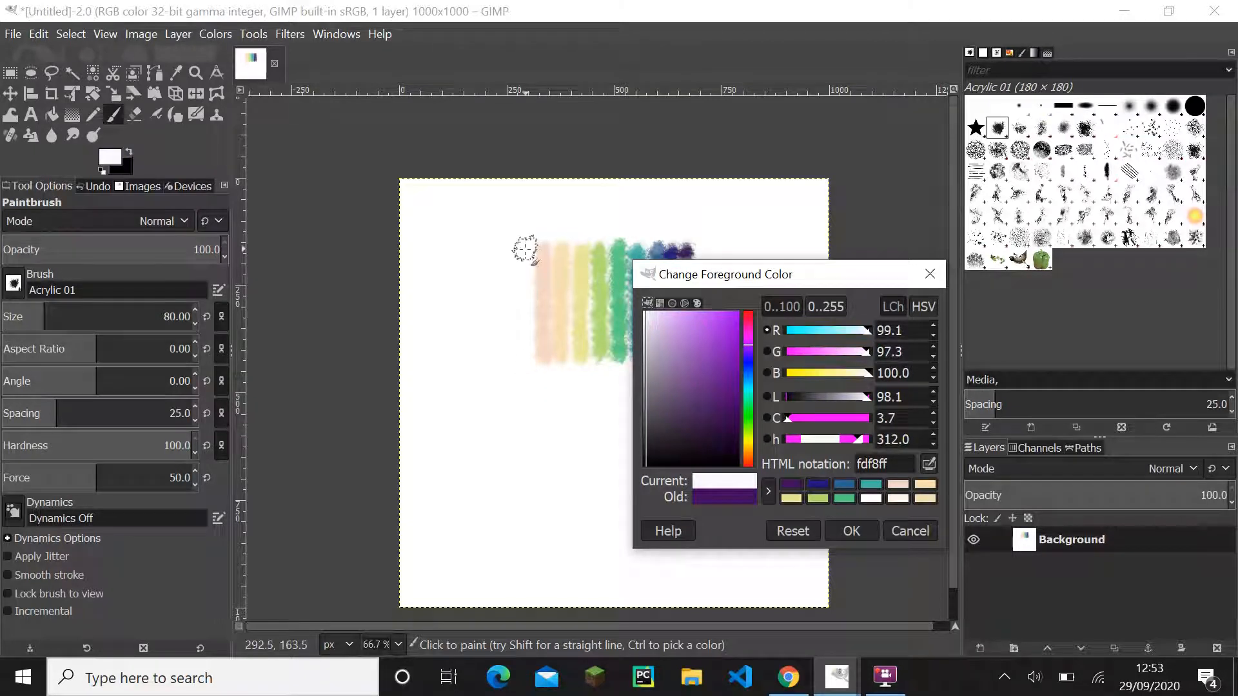
drag(706, 354, 741, 478)
click(849, 533)
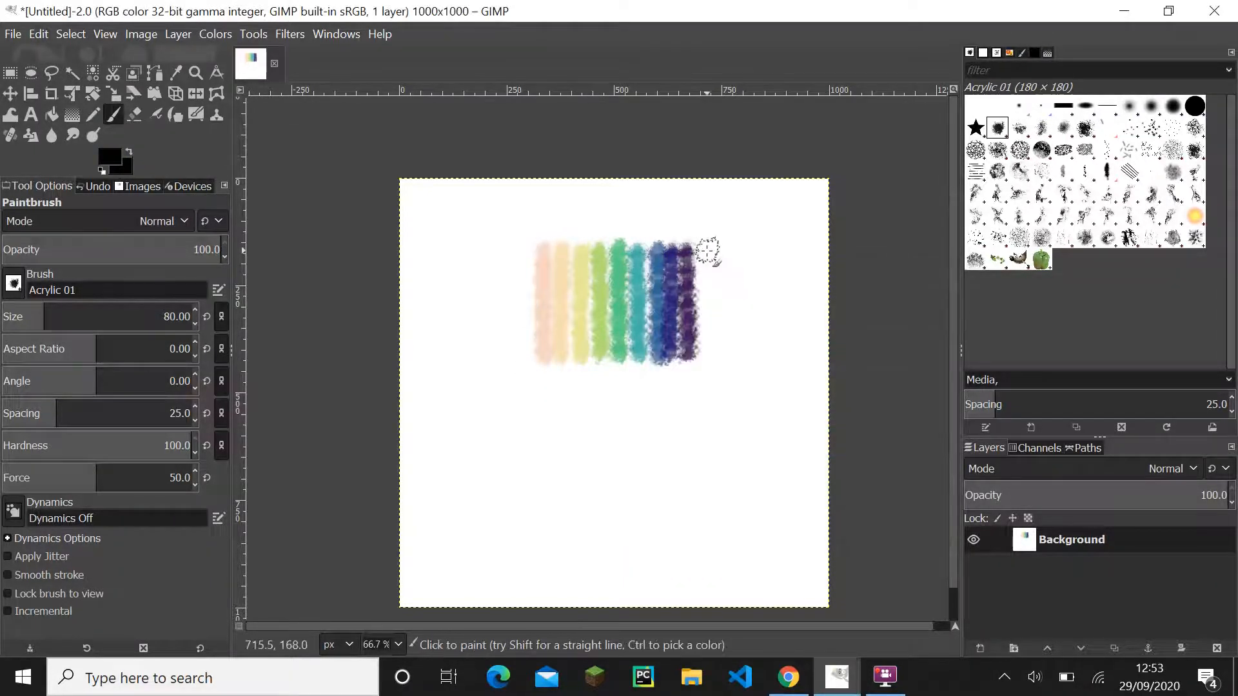
drag(705, 254, 705, 354)
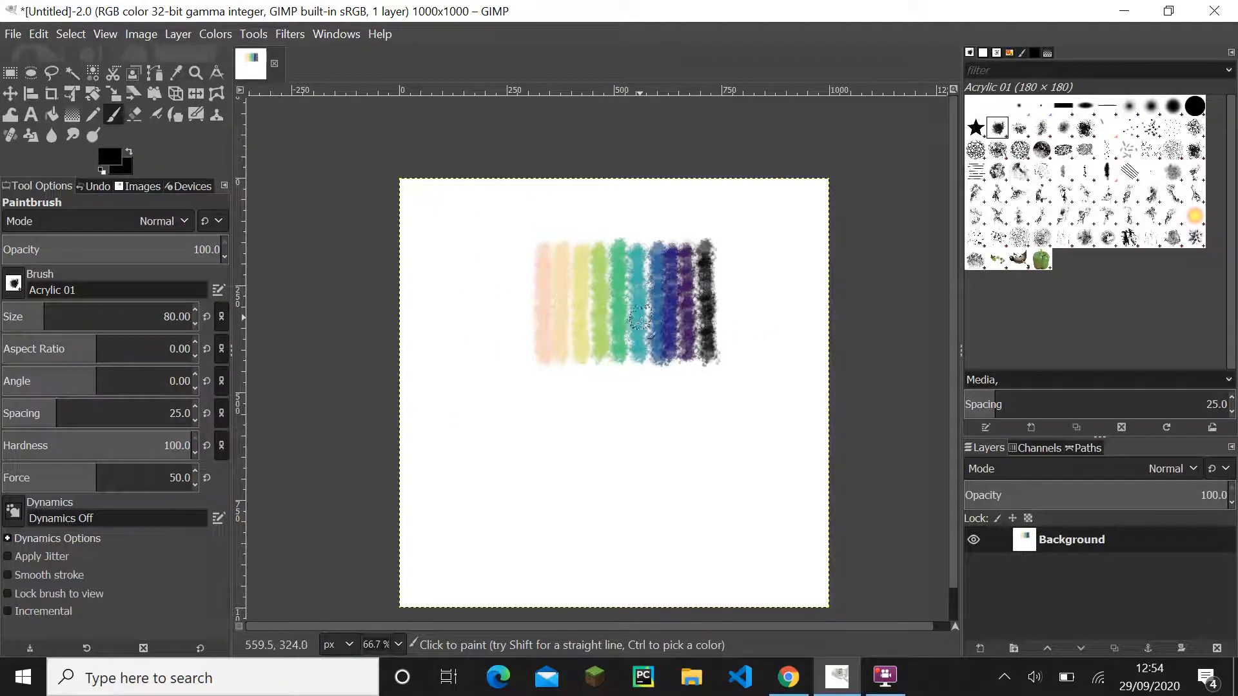
- Check the colour labels in Figma's Frame 1 and return to GIMP to examine the row of painted swatches up close
click(788, 676)
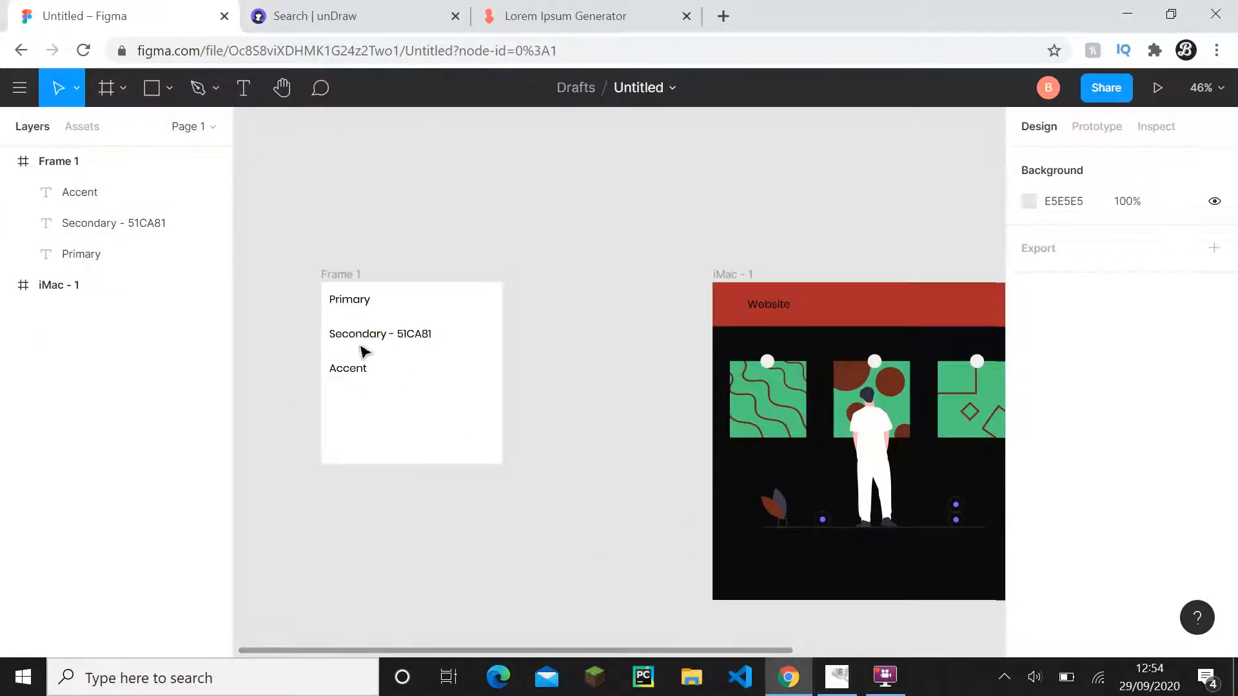
click(840, 675)
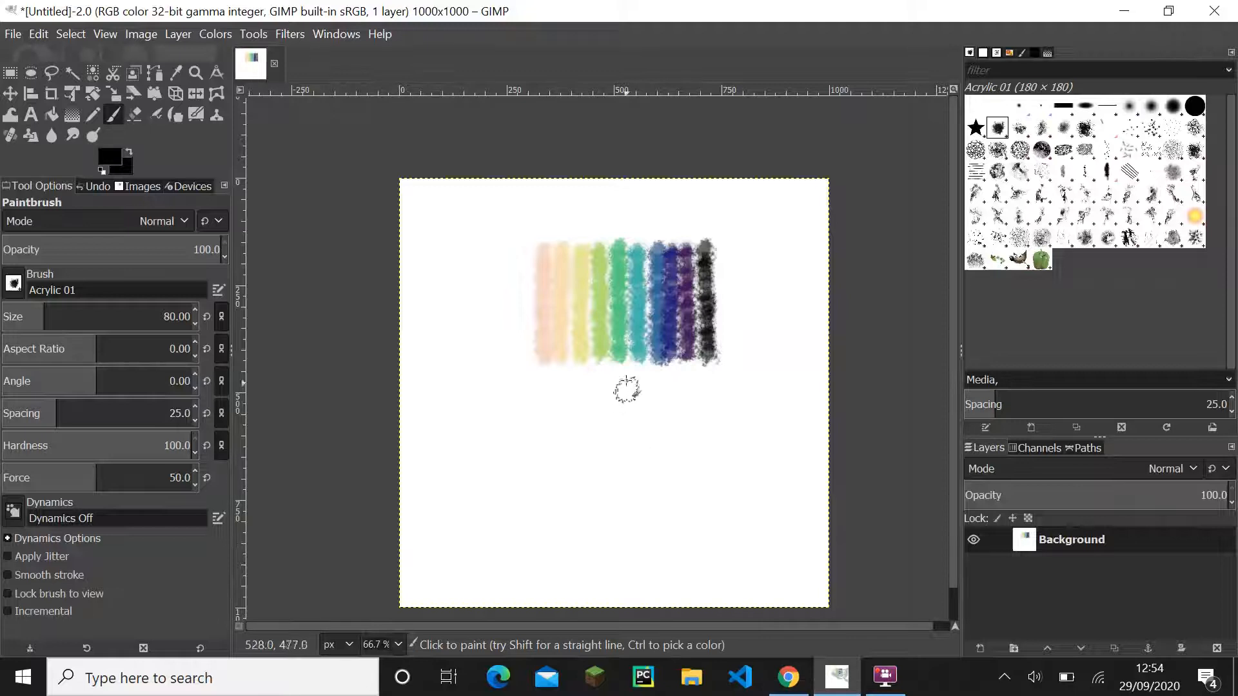
scroll(635, 365, up, 1)
scroll(636, 365, down, 1)
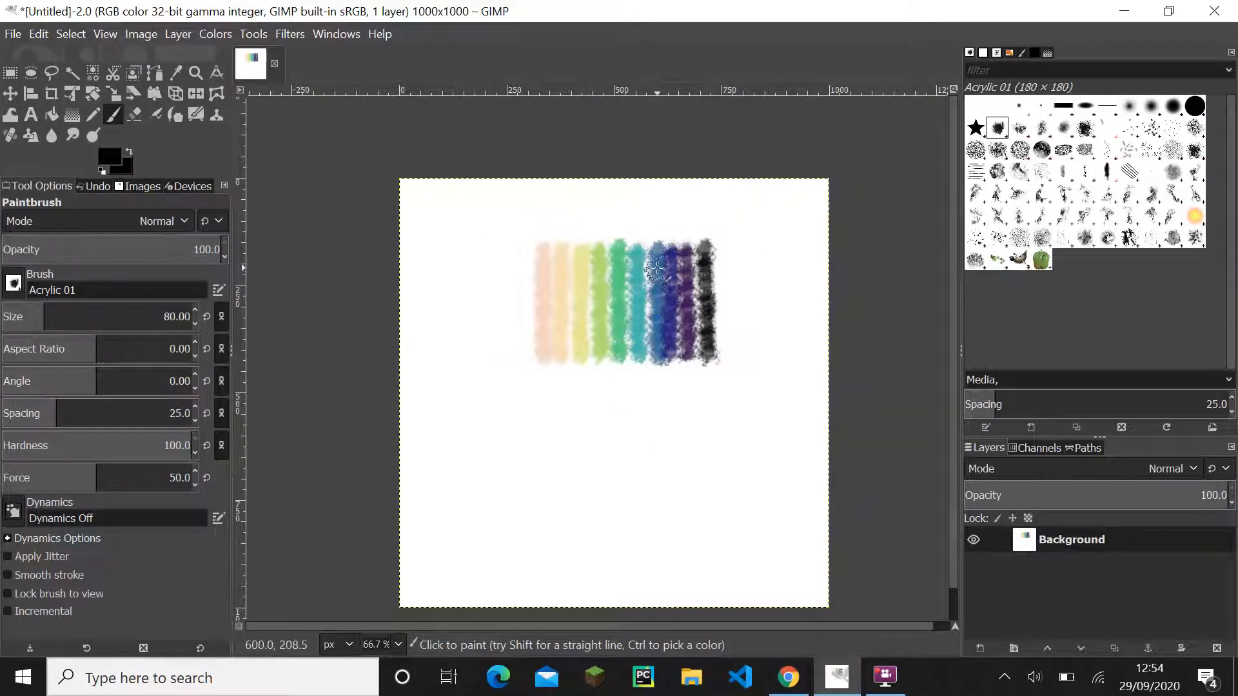
key(ctrl)
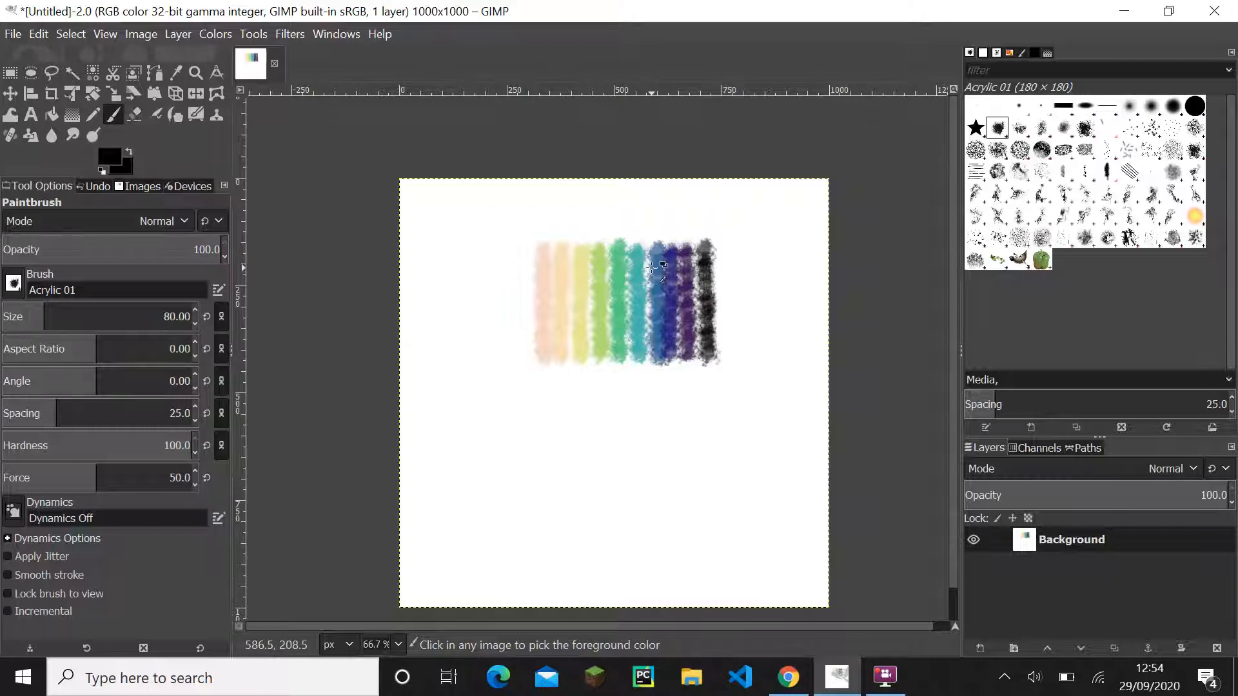
scroll(653, 265, up, 1)
scroll(650, 284, up, 1)
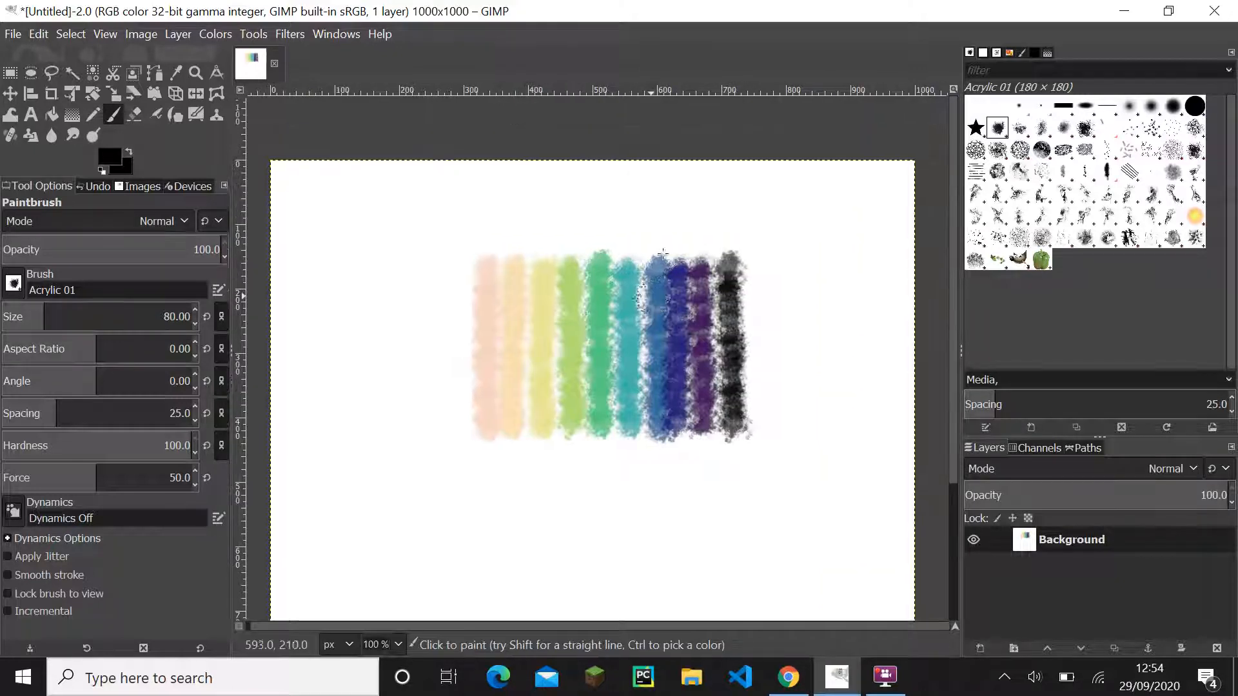
- Activate the Paths tool and set the foreground colour to white ffffff
click(157, 75)
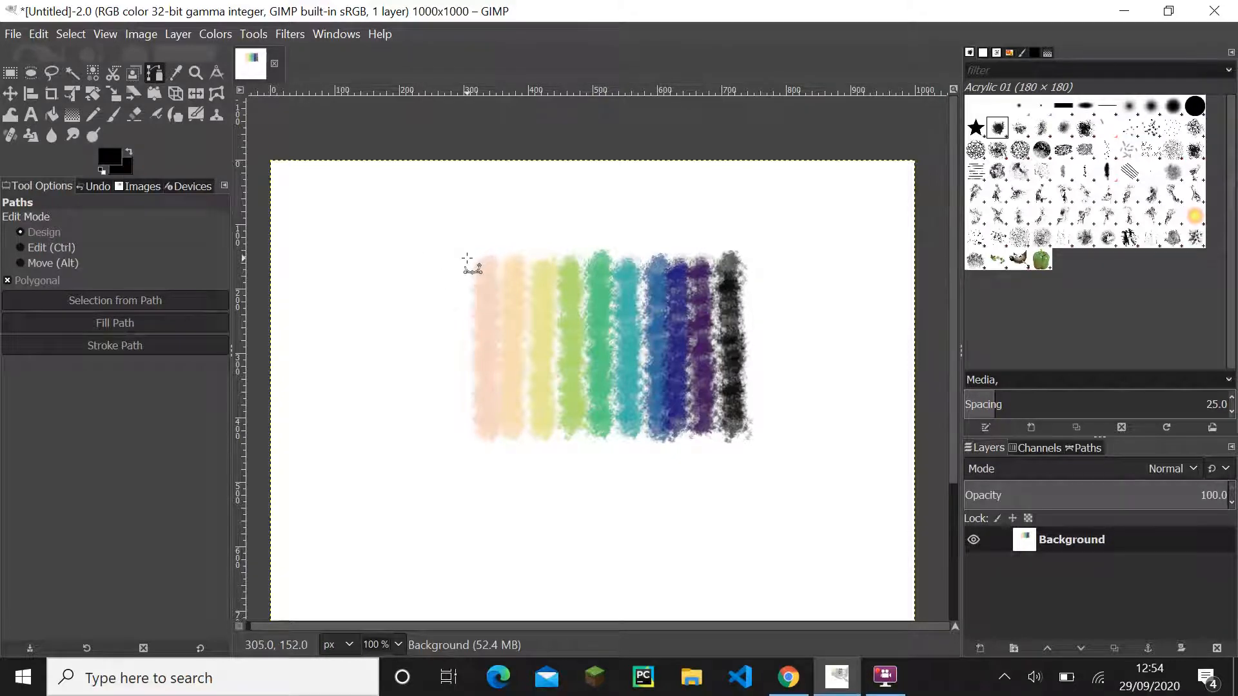
click(113, 161)
click(600, 245)
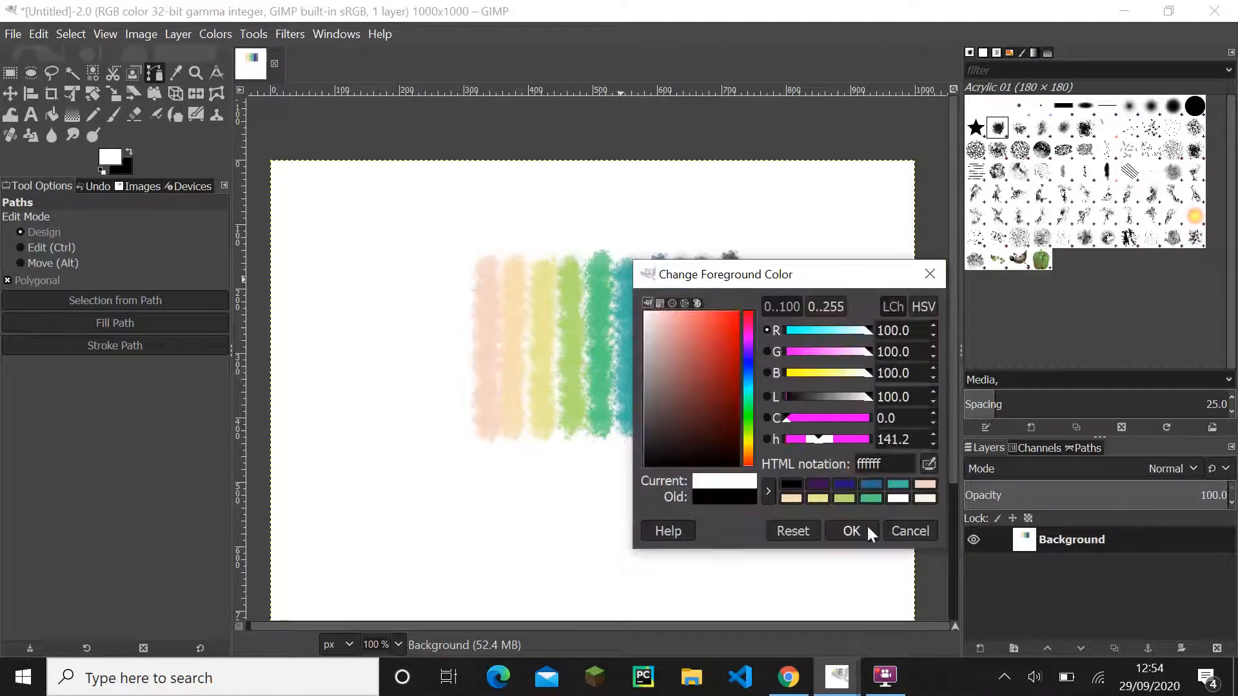
click(851, 531)
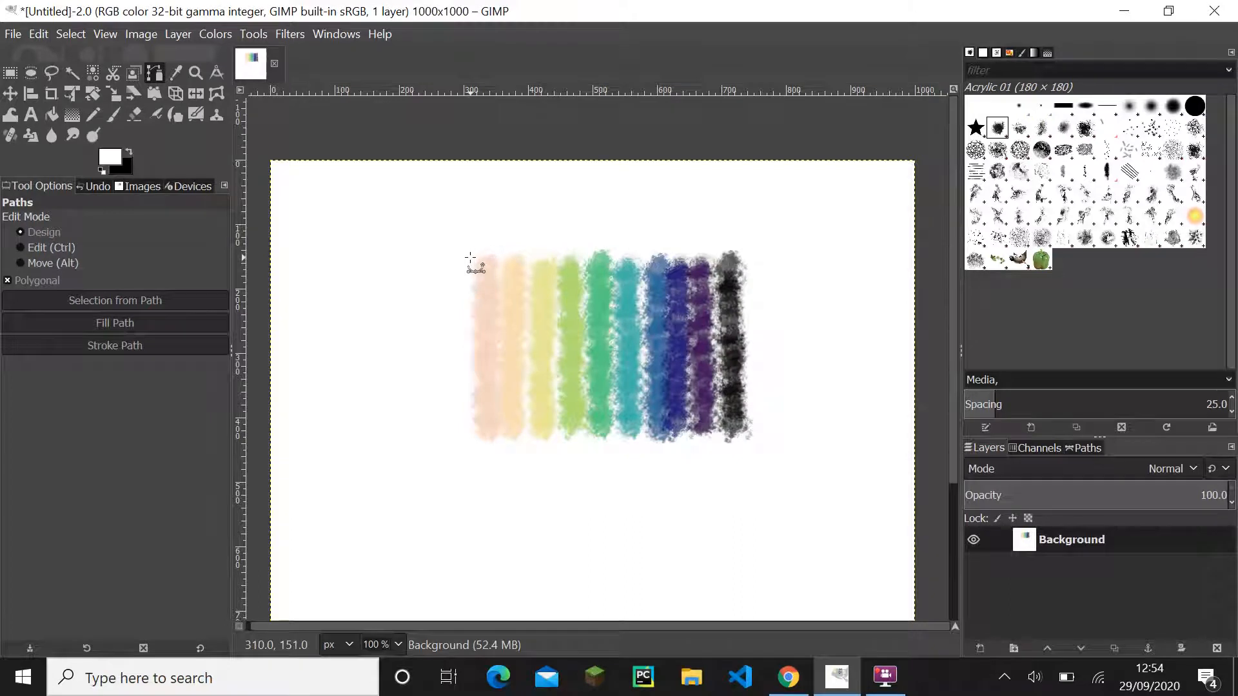
- Draw a closed four-anchor path around the upper third of all swatches, spanning about 151 to 234 px vertically
click(471, 257)
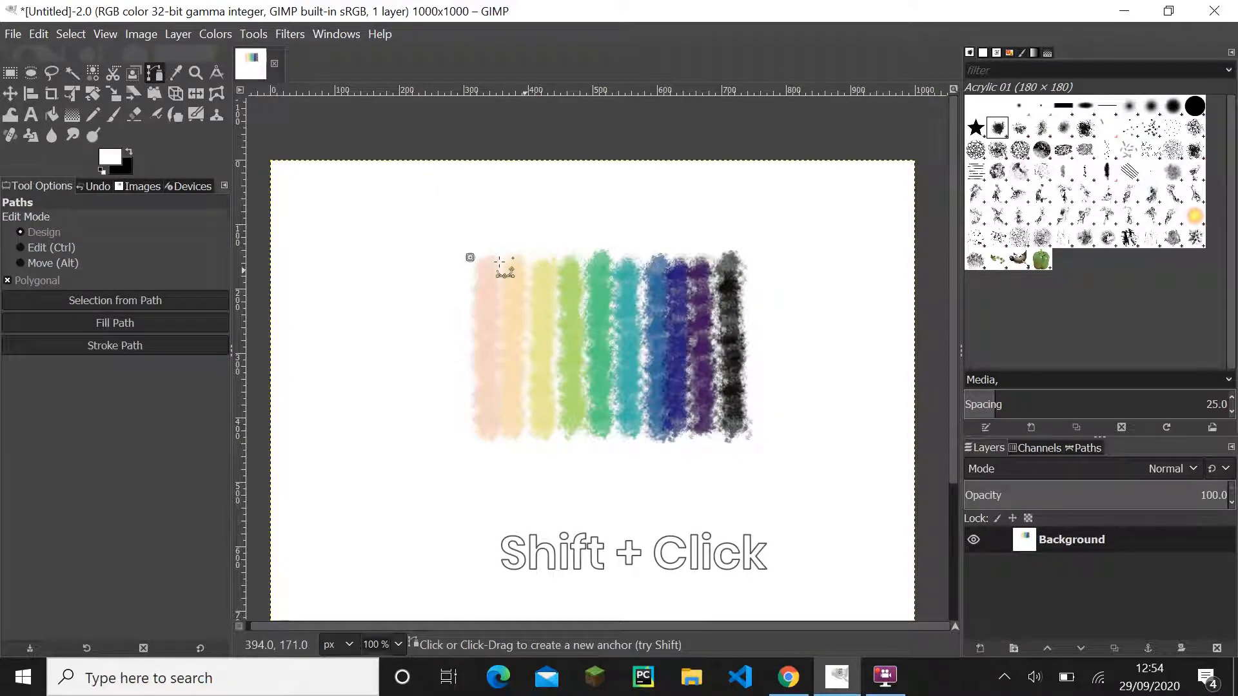
shift+click(757, 260)
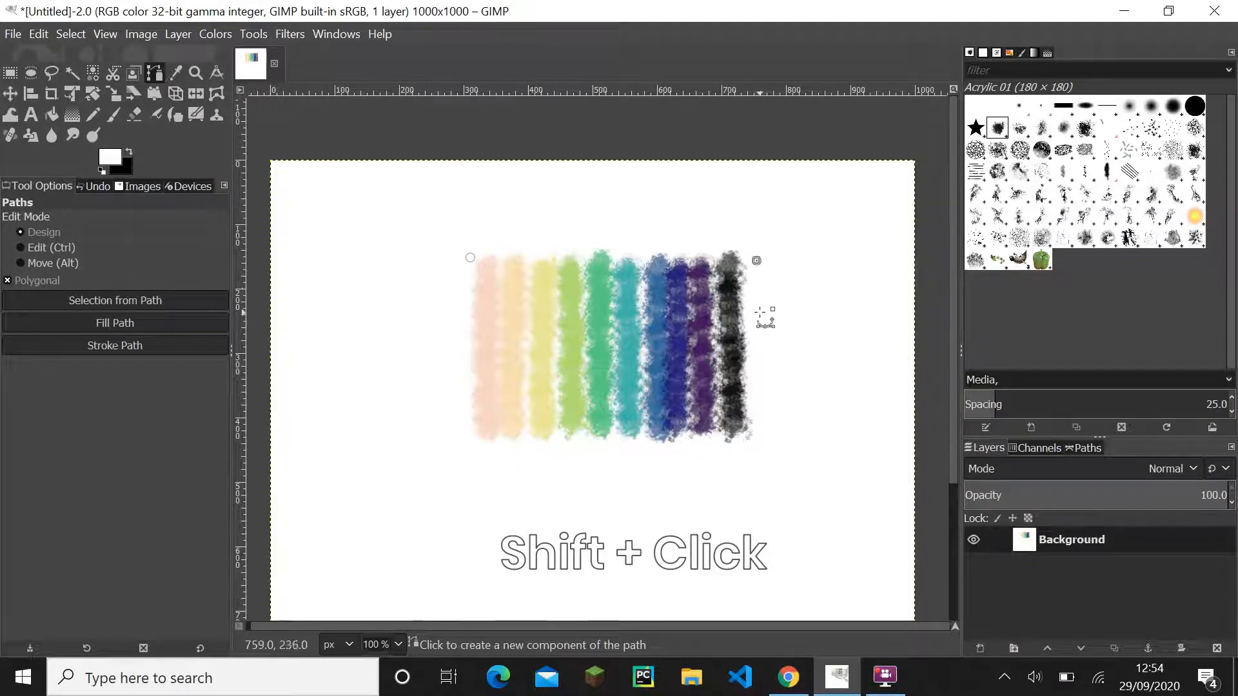
shift+click(469, 314)
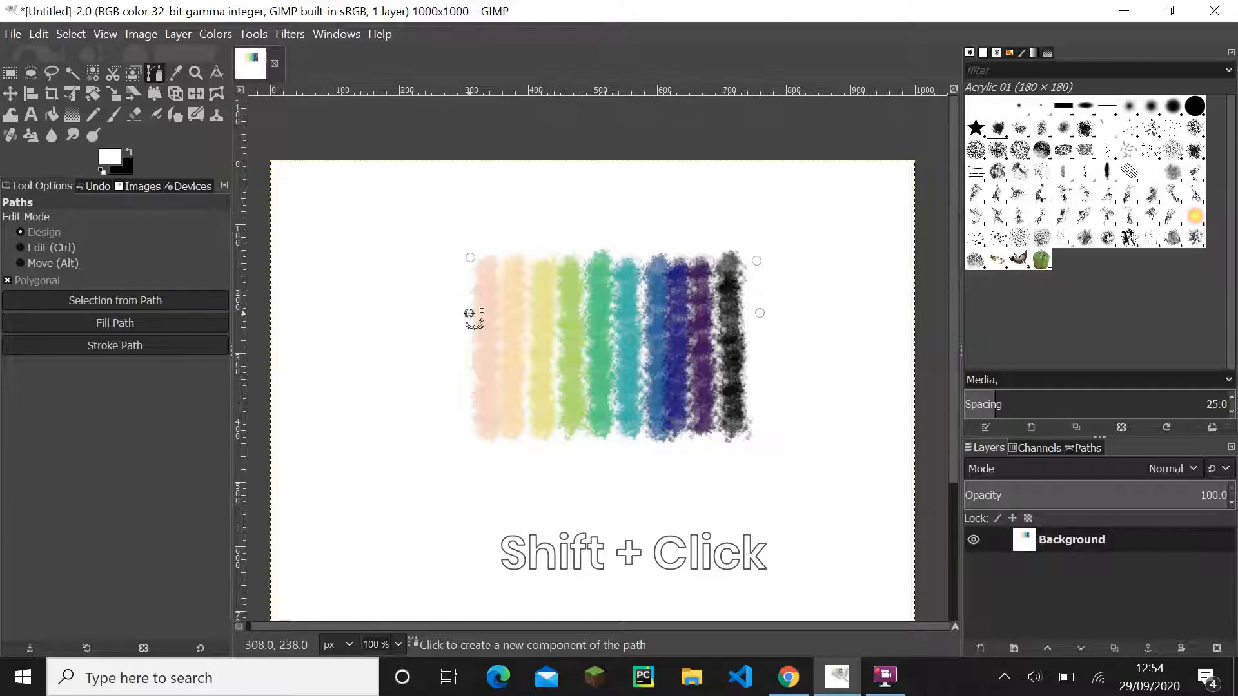
ctrl+click(470, 257)
ctrl+click(756, 260)
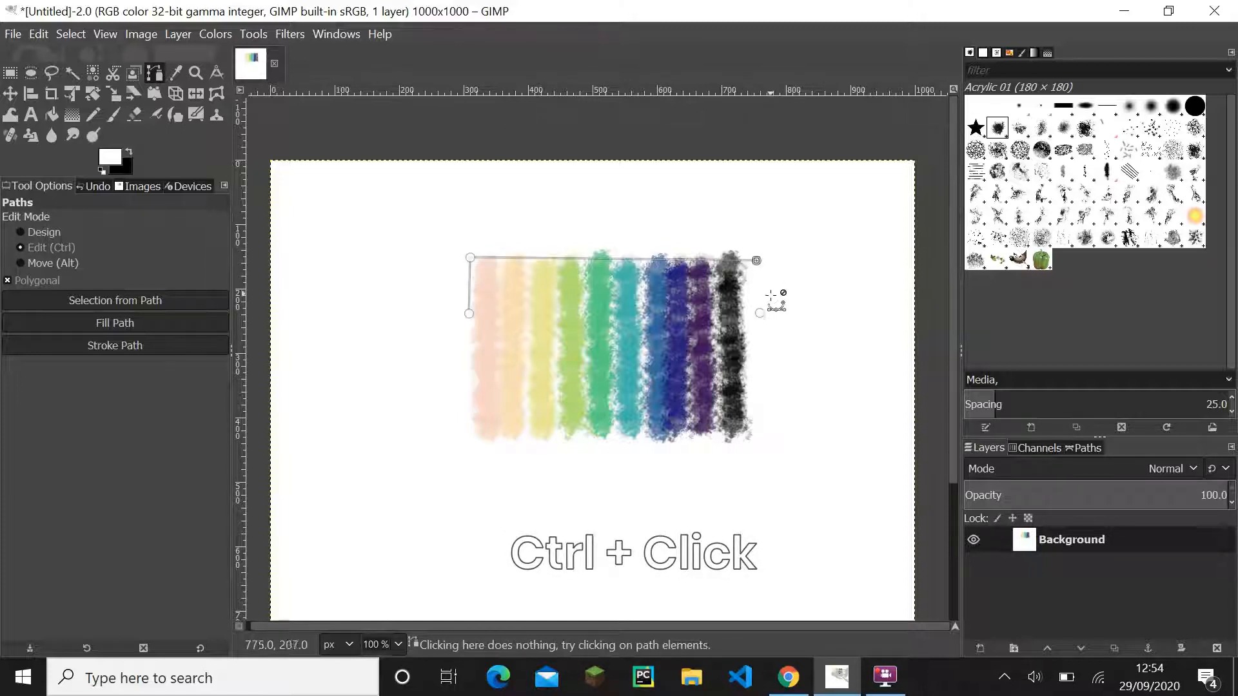
ctrl+click(760, 313)
ctrl+click(468, 313)
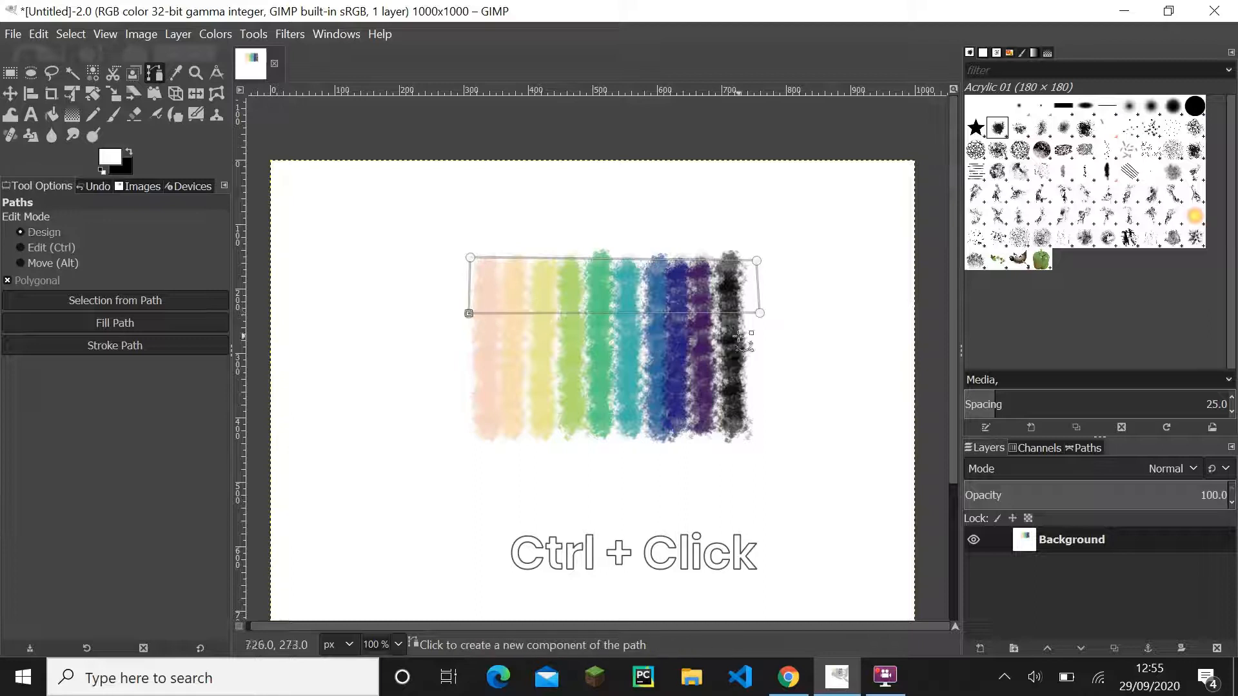
- Tighten the path's corners to the edges of the black and pink swatches and convert it to a selection
mouse_move(759, 314)
mouse_down()
mouse_move(732, 309)
mouse_move(746, 309)
mouse_up()
drag(756, 260, 742, 258)
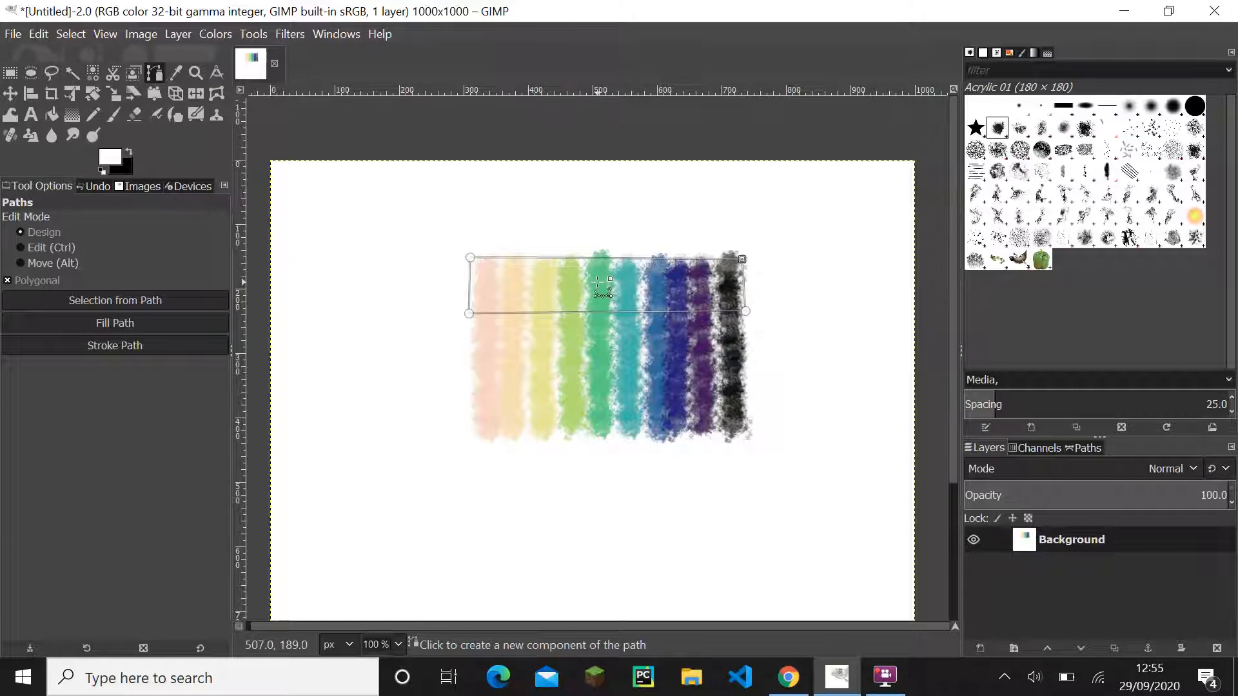
drag(469, 313, 470, 318)
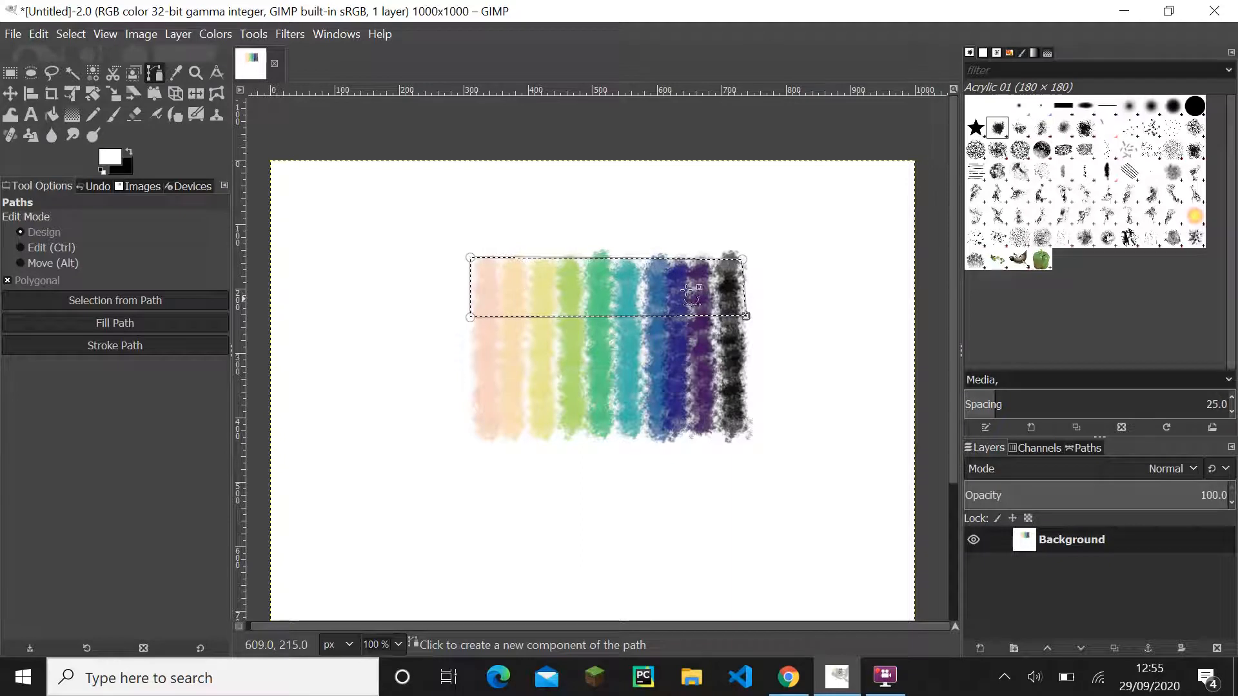
- Preview a Hue-Saturation adjustment on the selected upper band with hue -20 and saturation 20
click(214, 33)
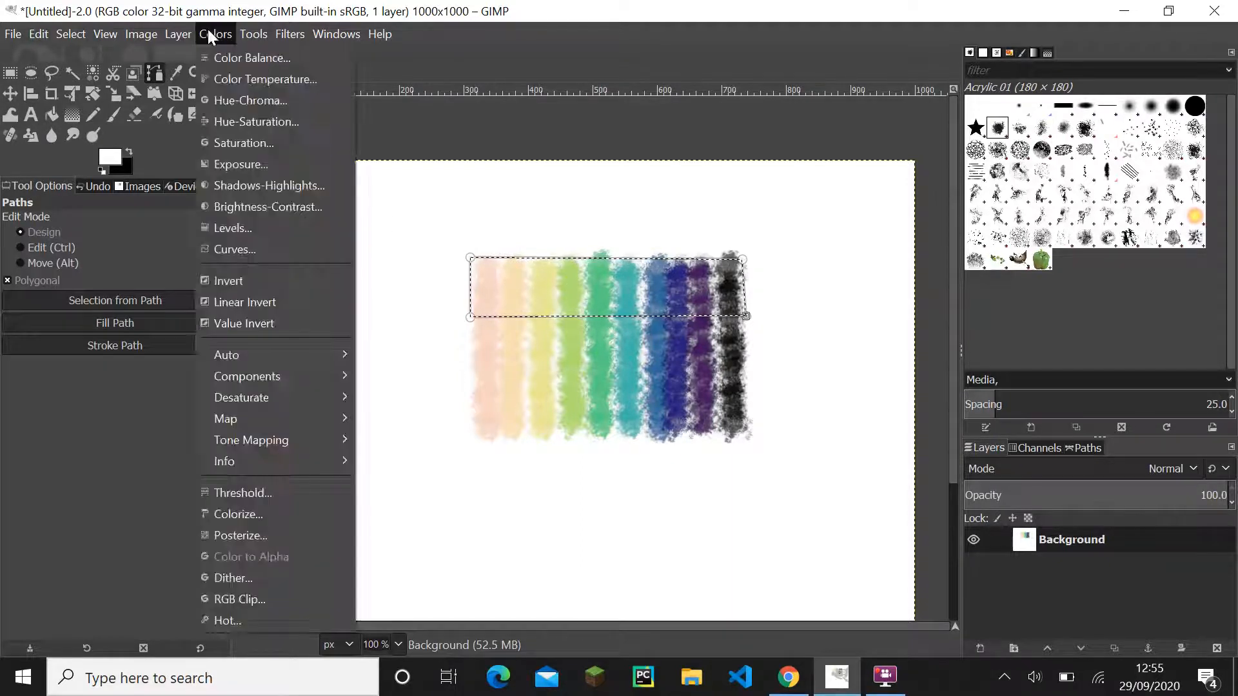
click(249, 124)
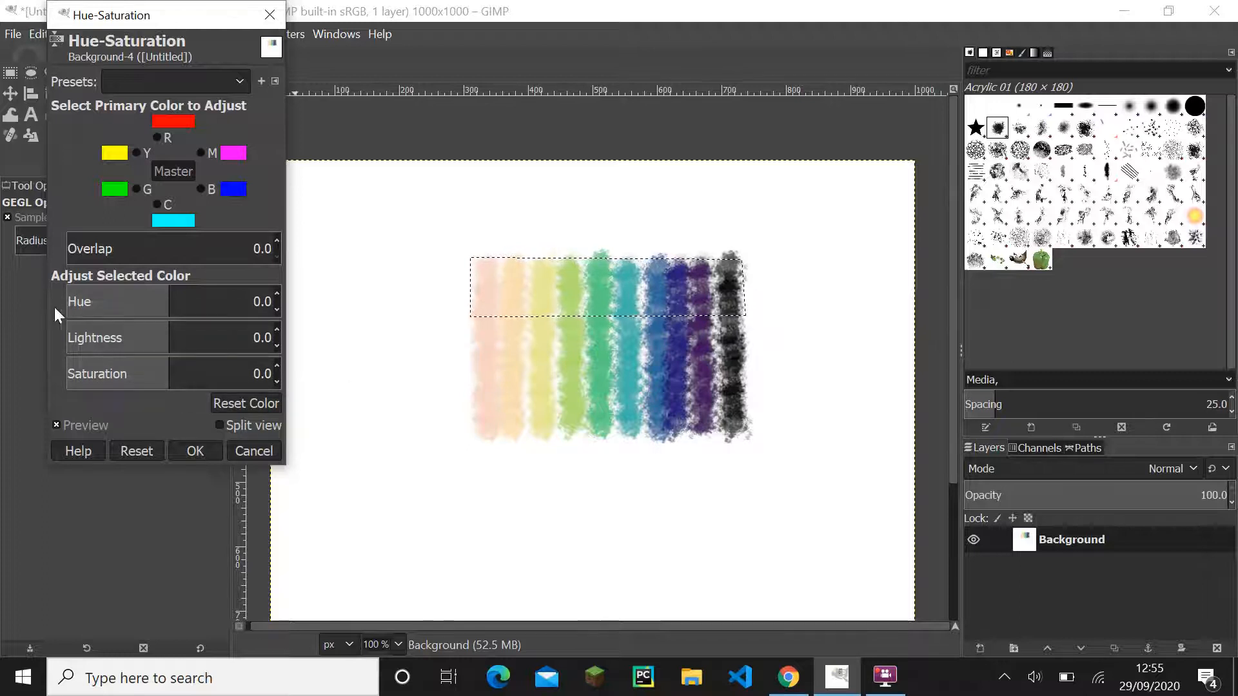
click(256, 310)
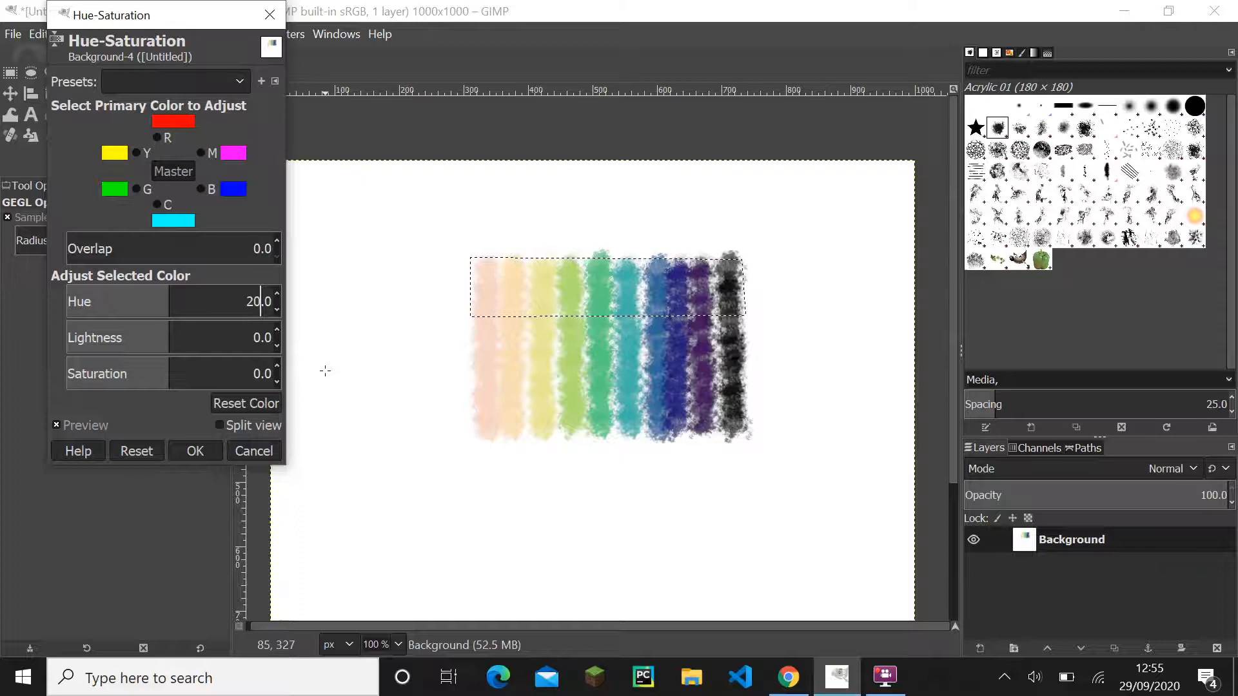
key(Left)
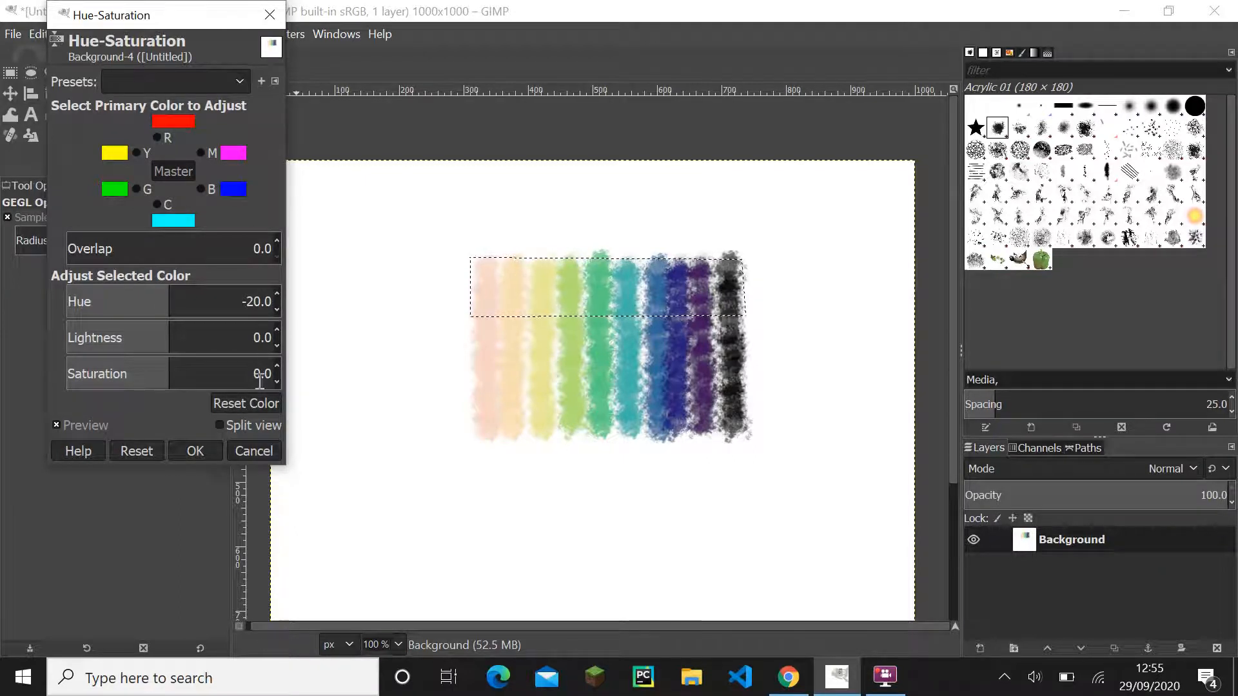
key(Return)
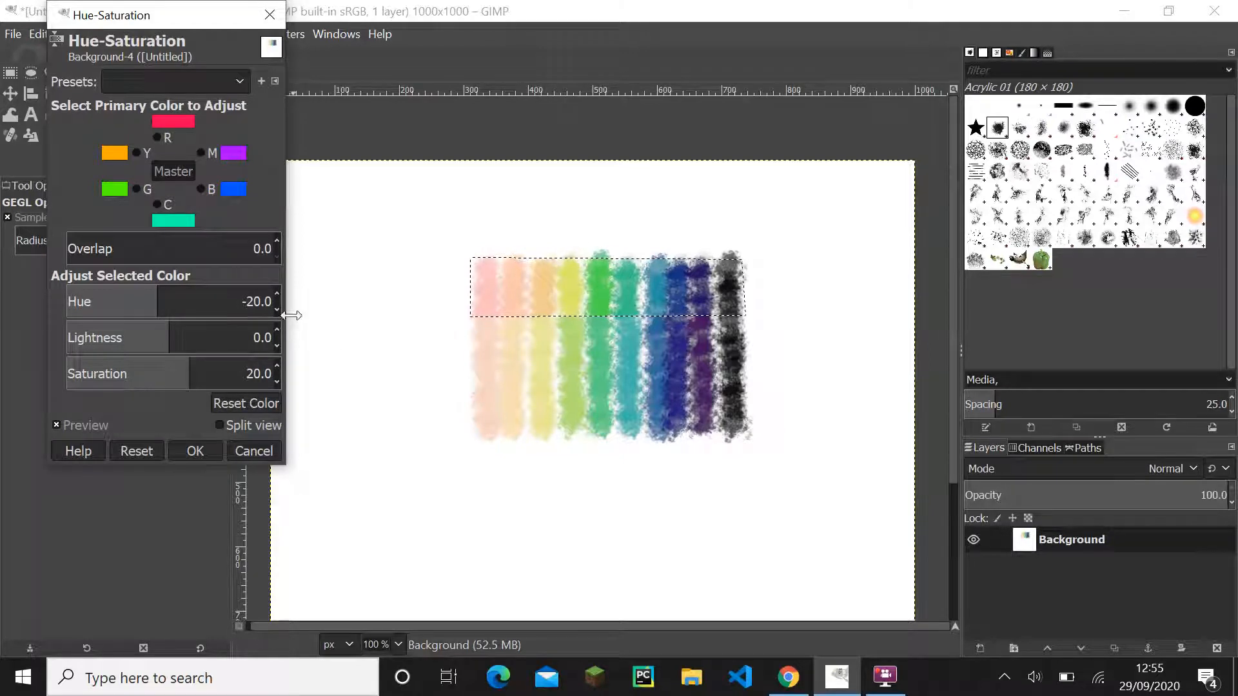
- Try hue -25 and saturation 25 on the upper band and close the Hue-Saturation dialog without applying it
click(261, 306)
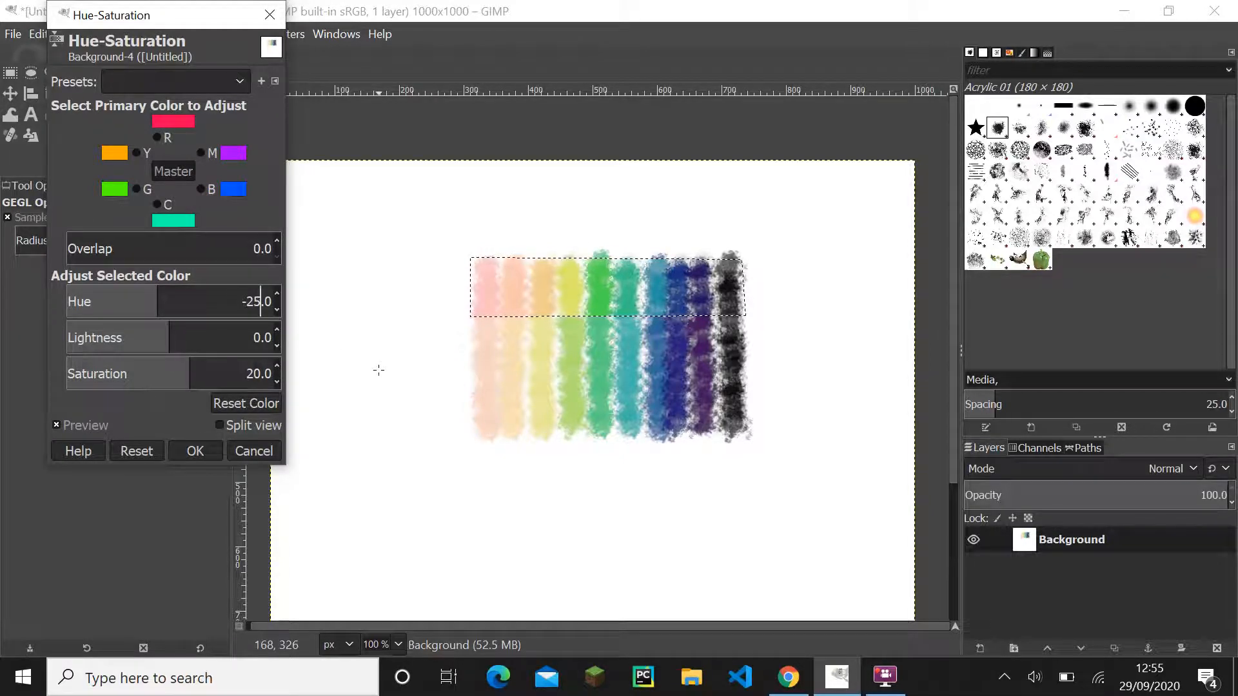
key(Tab)
key(Tab)
text(25)
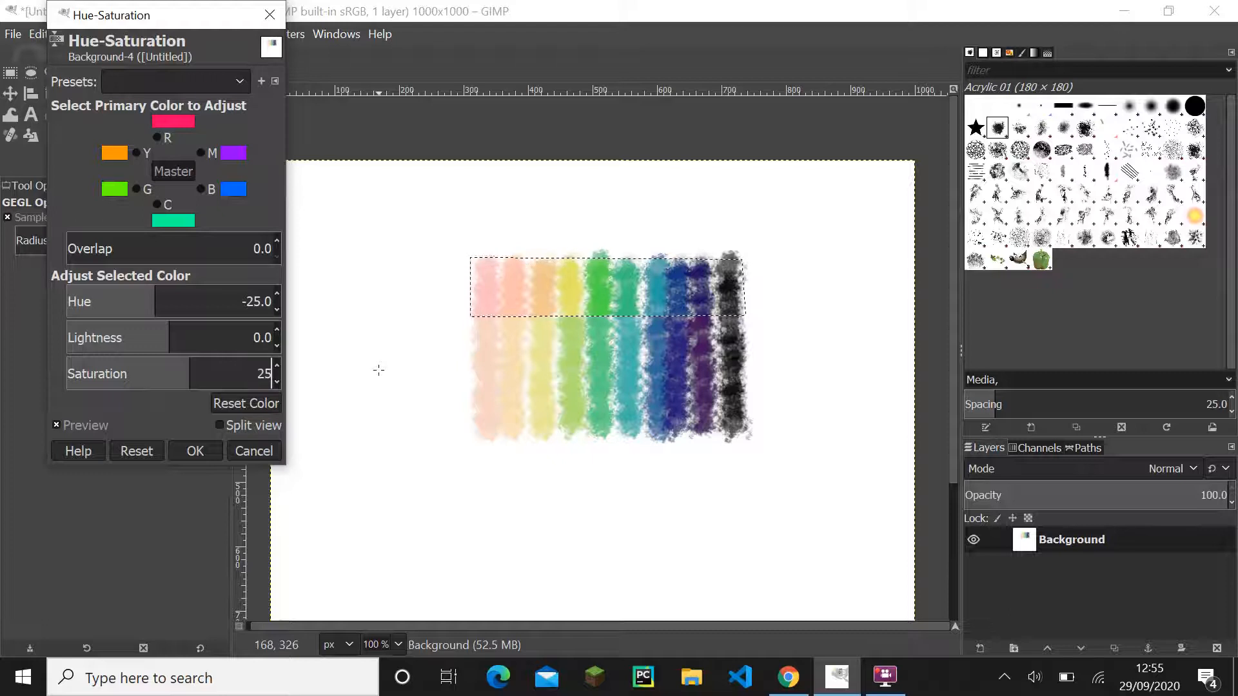
key(Return)
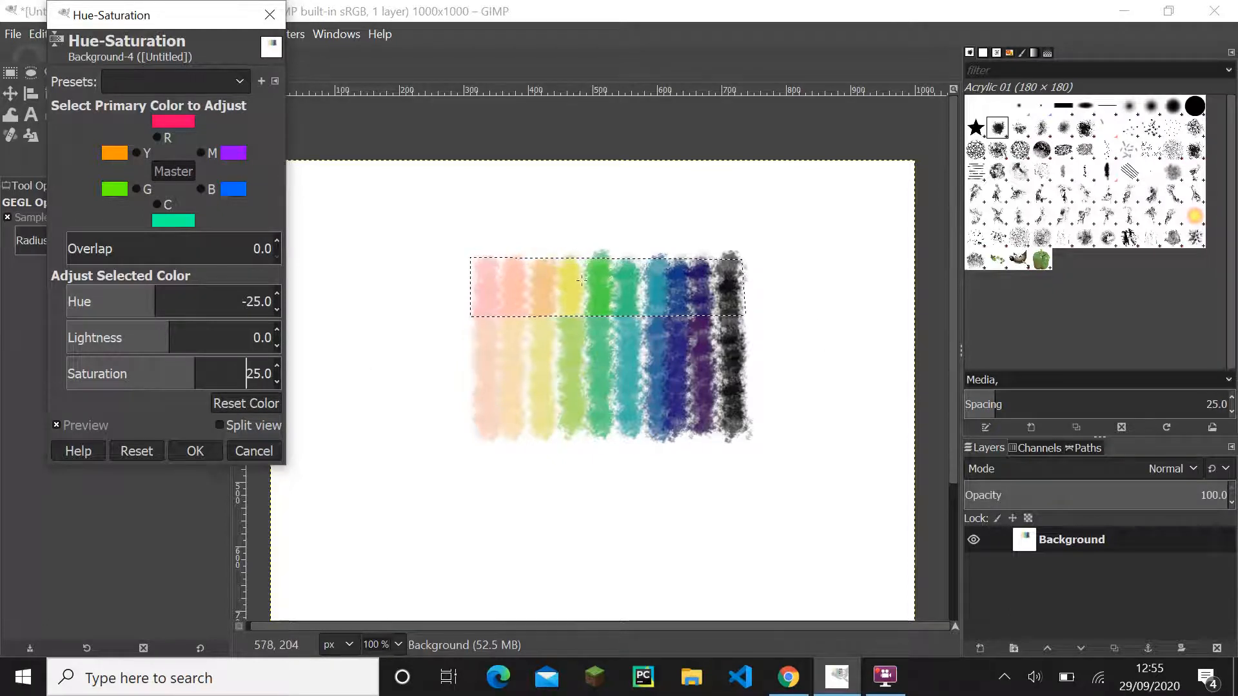
click(270, 14)
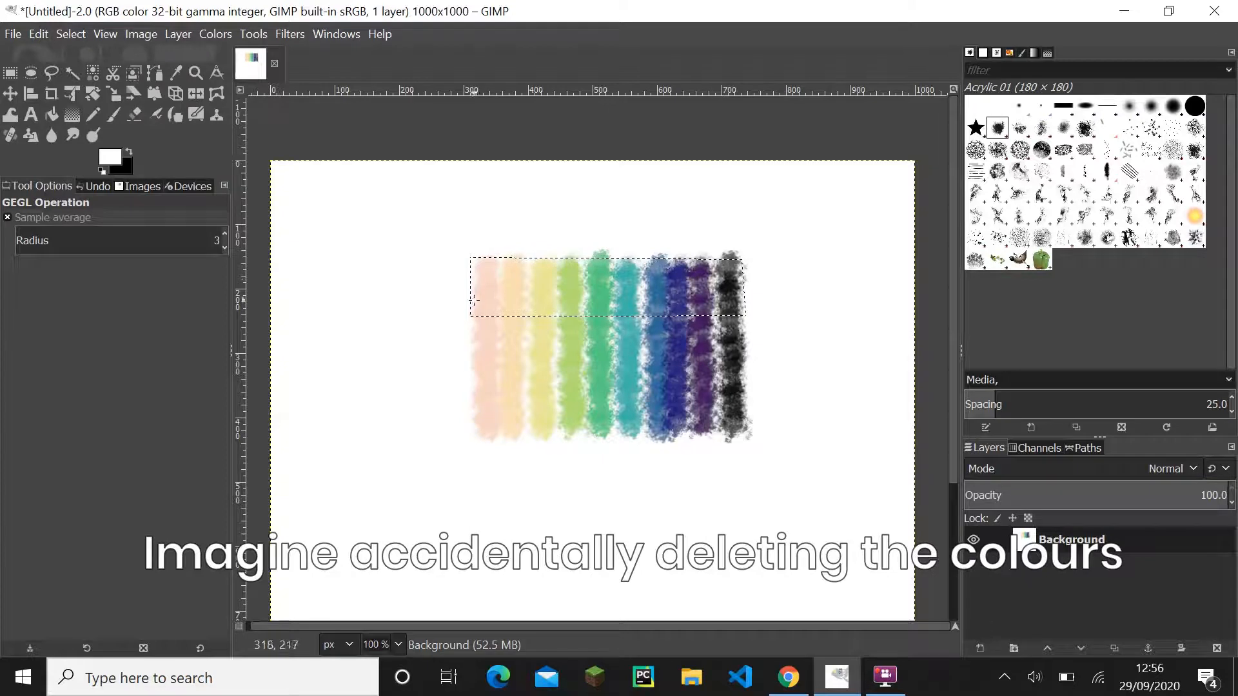
- Clear the selection and select the swatches' lower third with a closed four-anchor path spanning about 343 to 423 px vertically
click(65, 34)
click(136, 76)
click(155, 75)
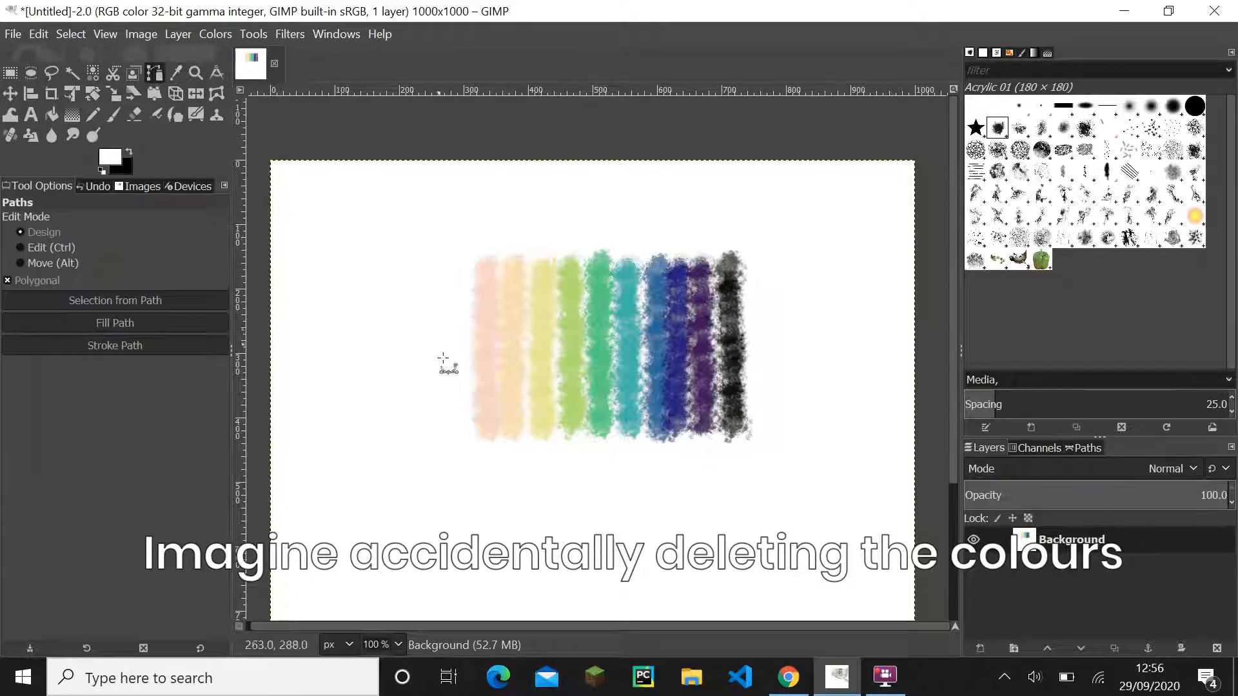
click(470, 432)
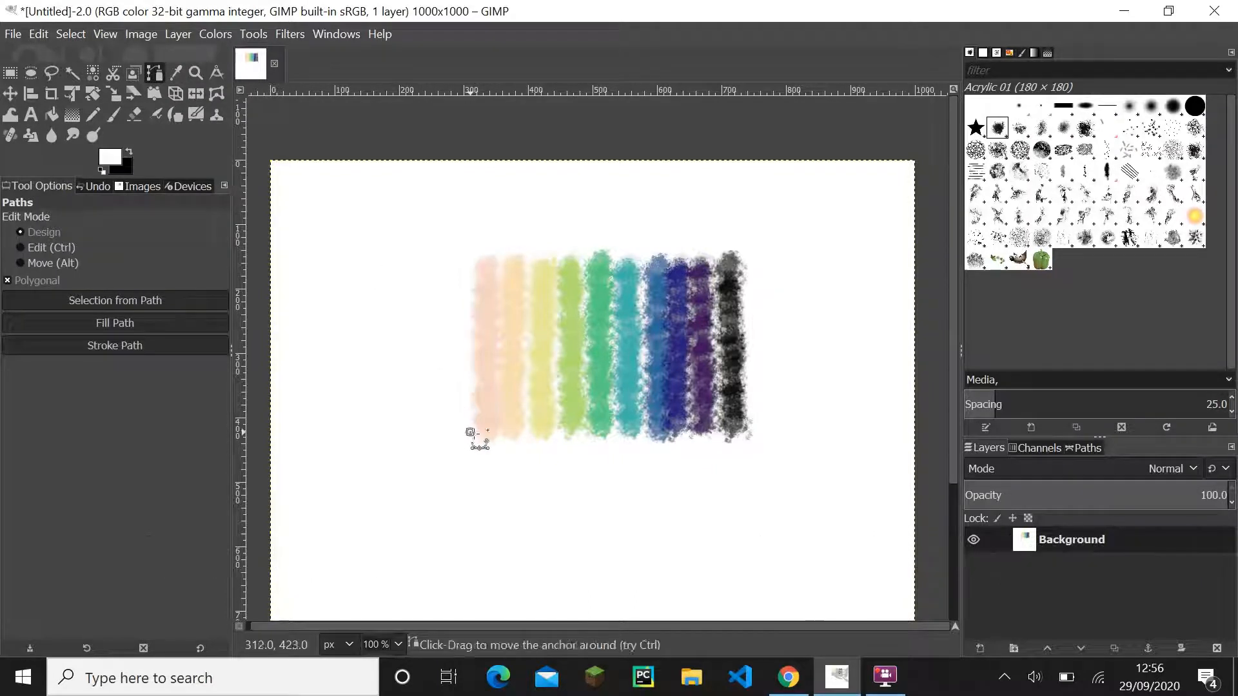
click(751, 431)
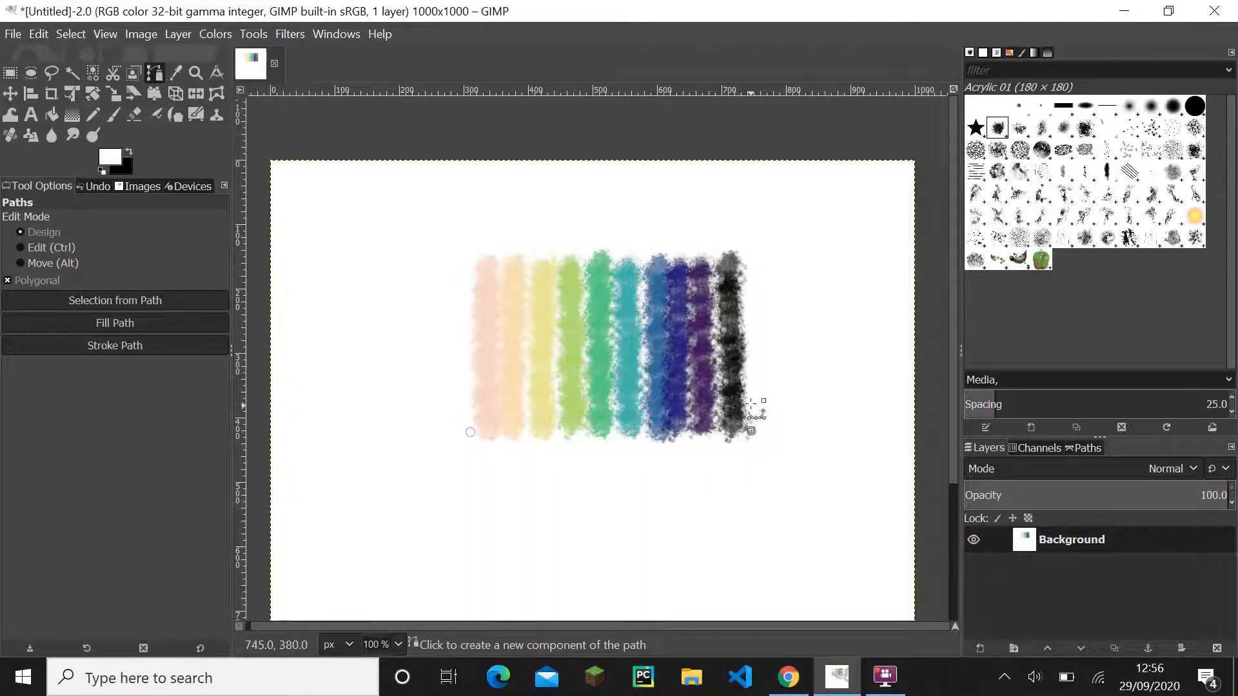
click(751, 379)
shift+click(467, 380)
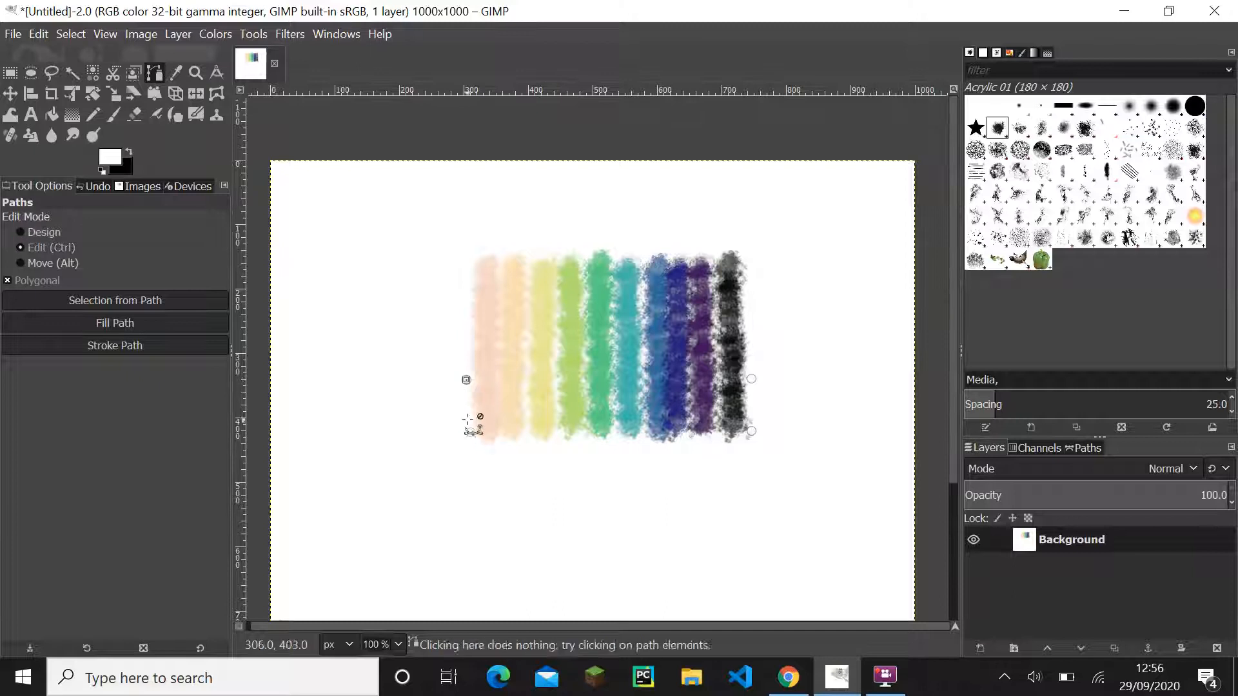
ctrl+click(470, 432)
ctrl+click(751, 431)
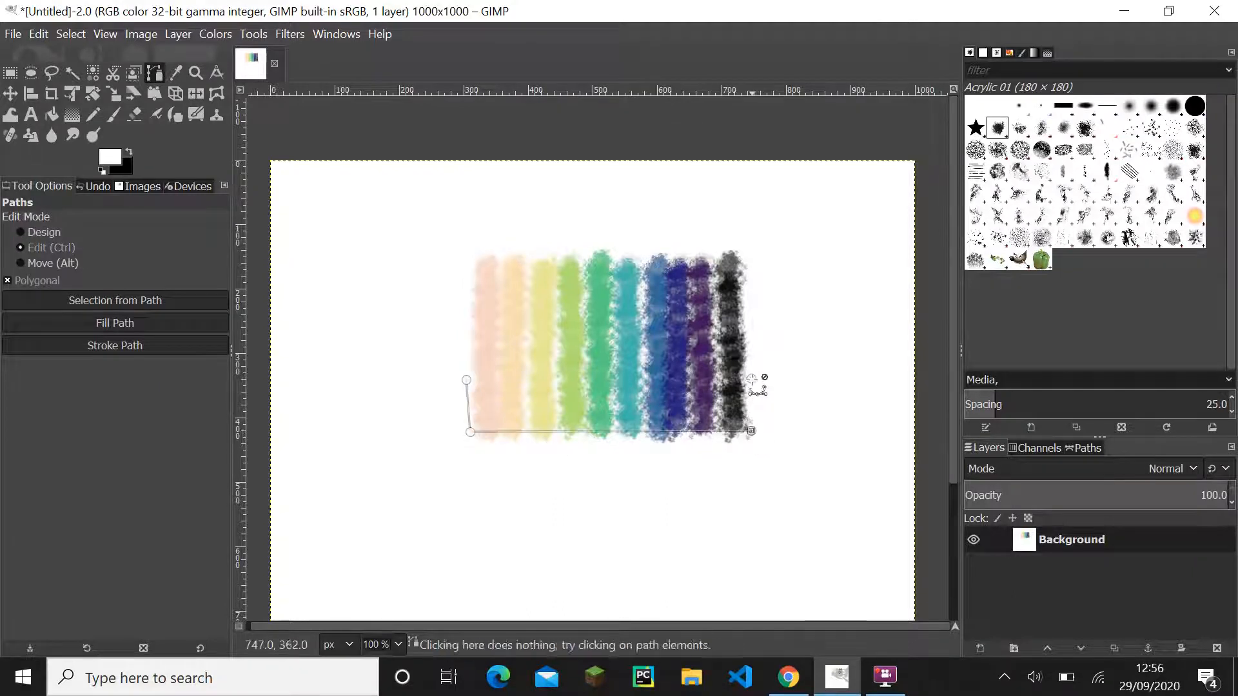
ctrl+click(468, 379)
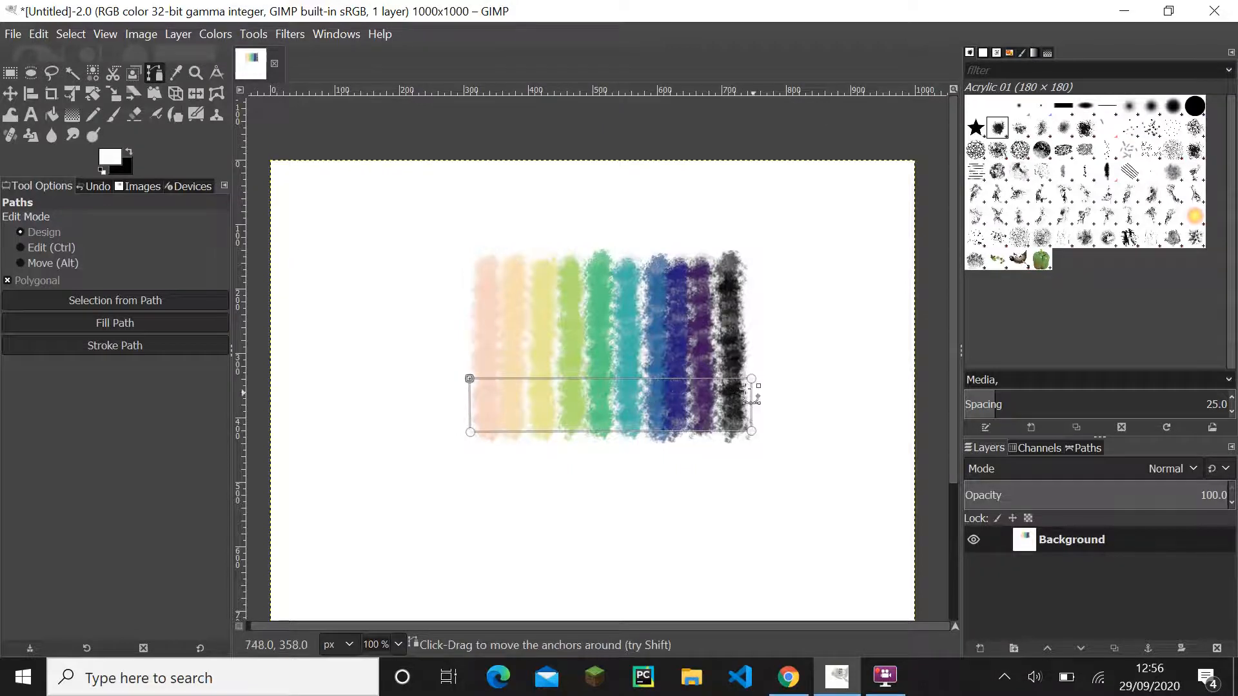
drag(749, 381, 750, 381)
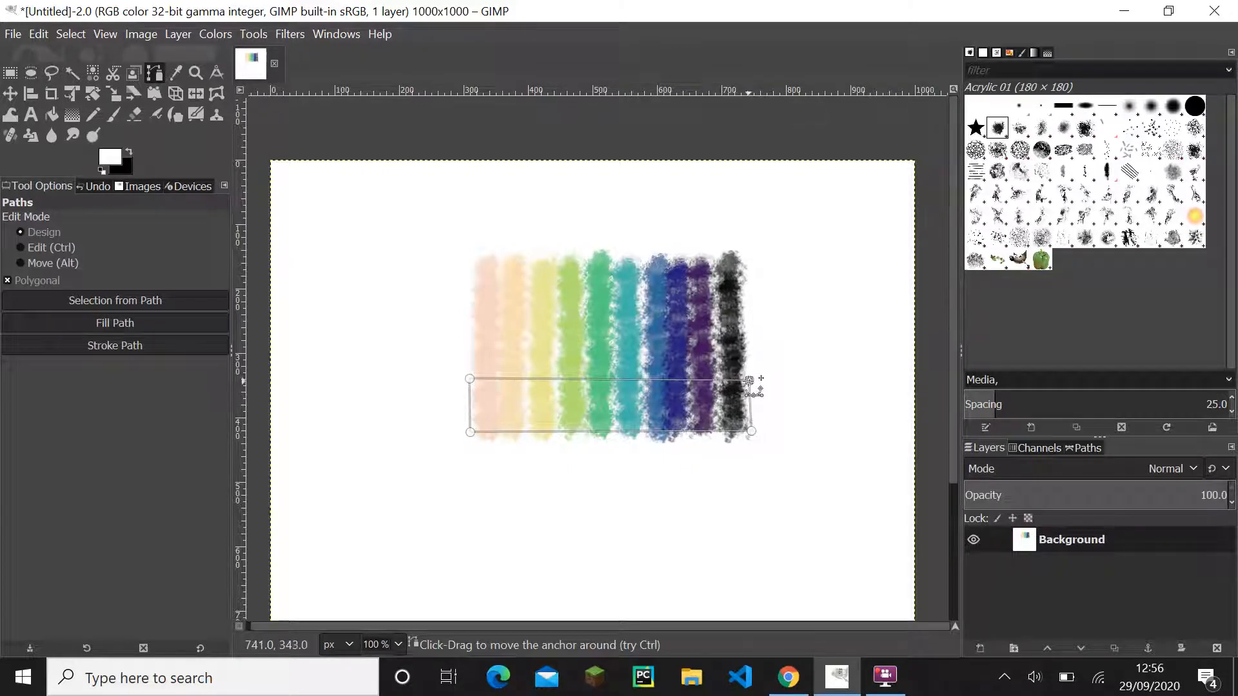
- Start a Hue-Saturation adjustment on the selected lower band with hue 150.8 and saturation -20
click(201, 37)
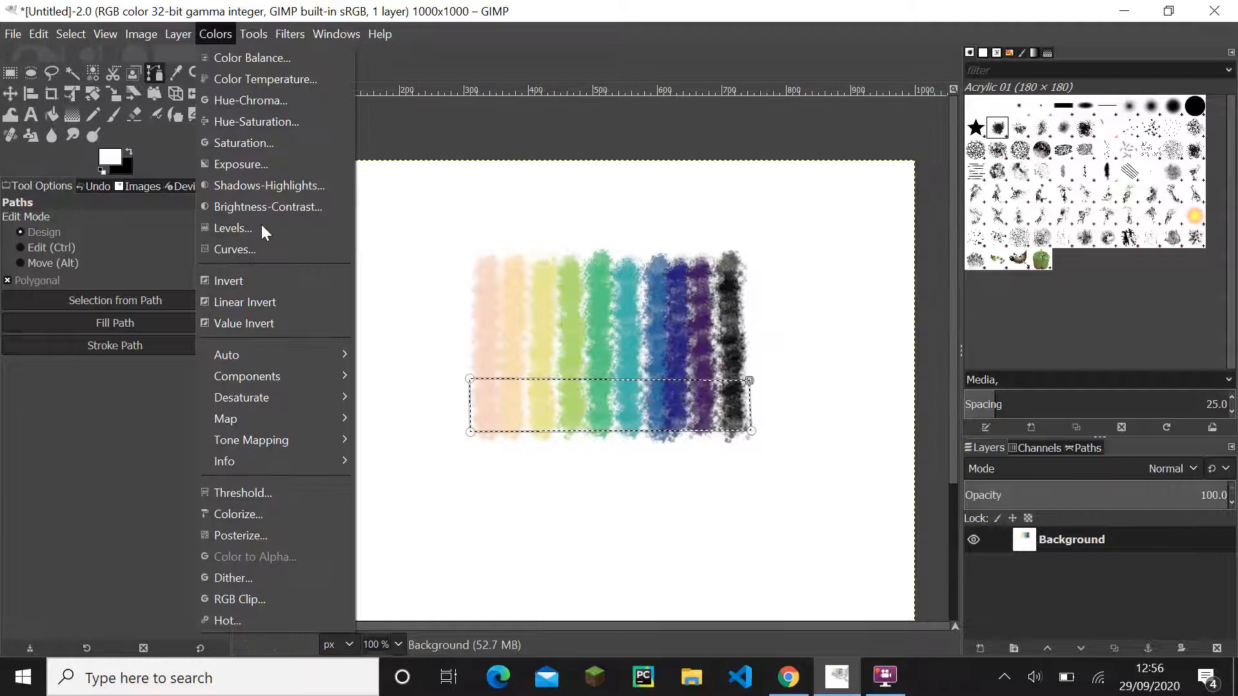
click(258, 123)
click(255, 298)
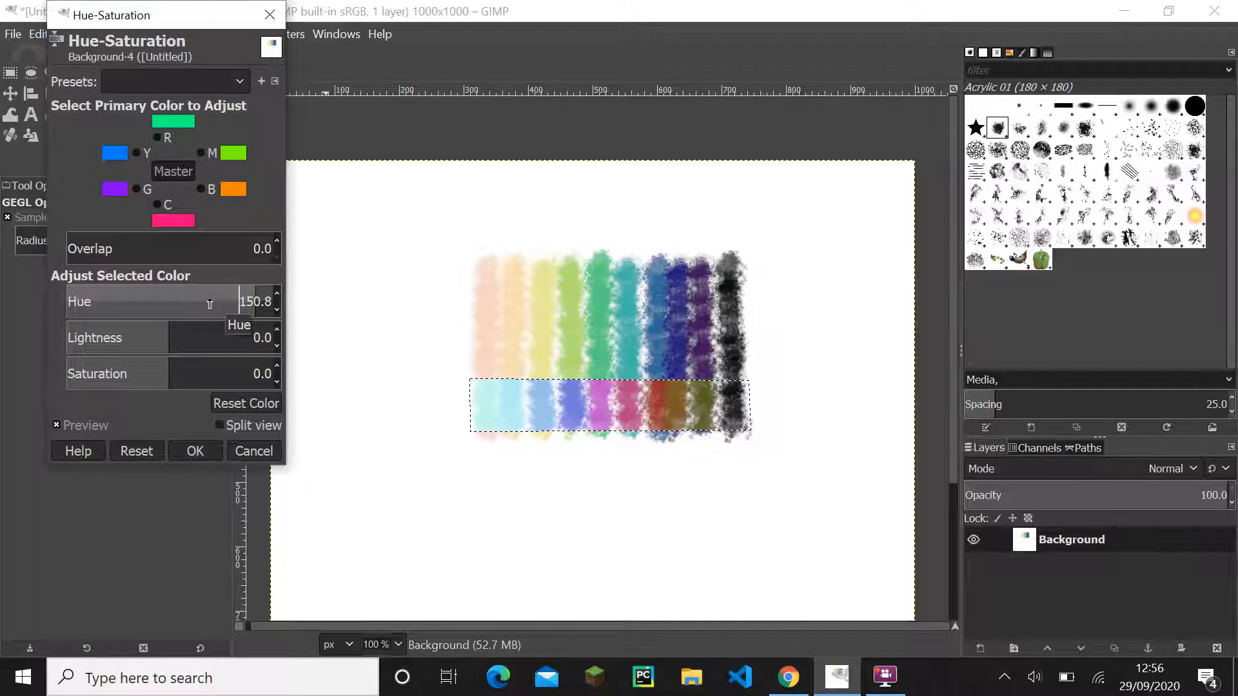
drag(161, 379, 130, 366)
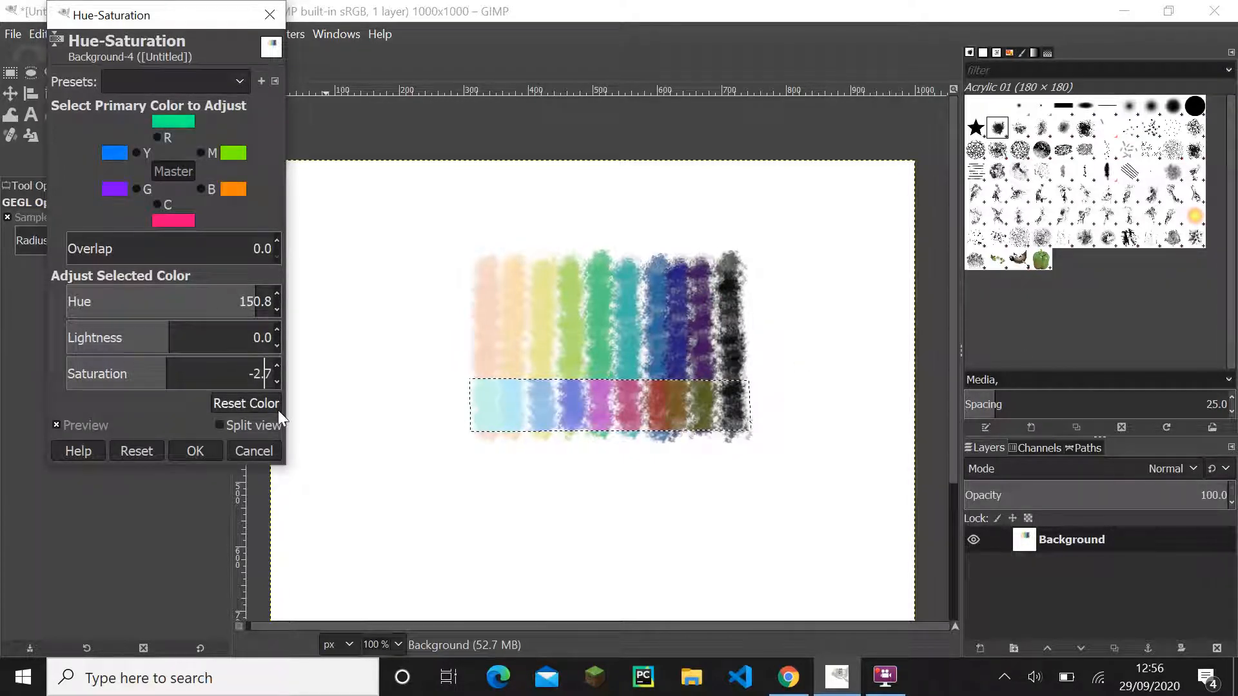
text(0)
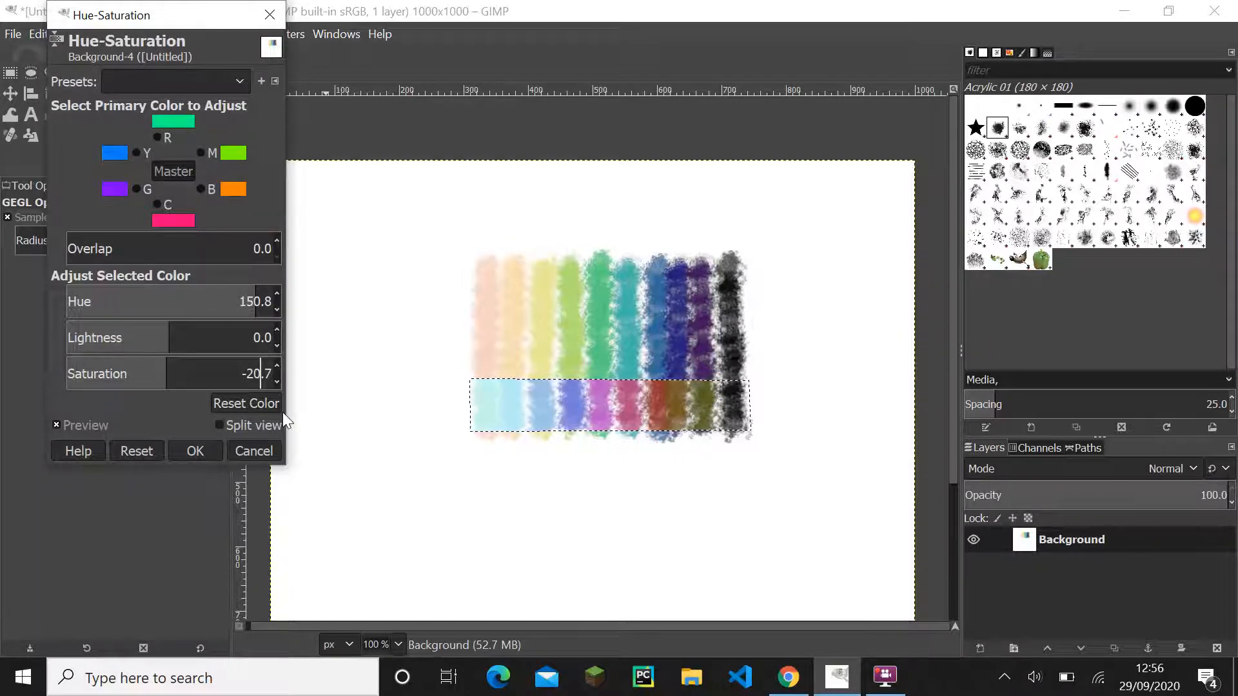
key(Right)
key(Right)
key(BackSpace)
text(0)
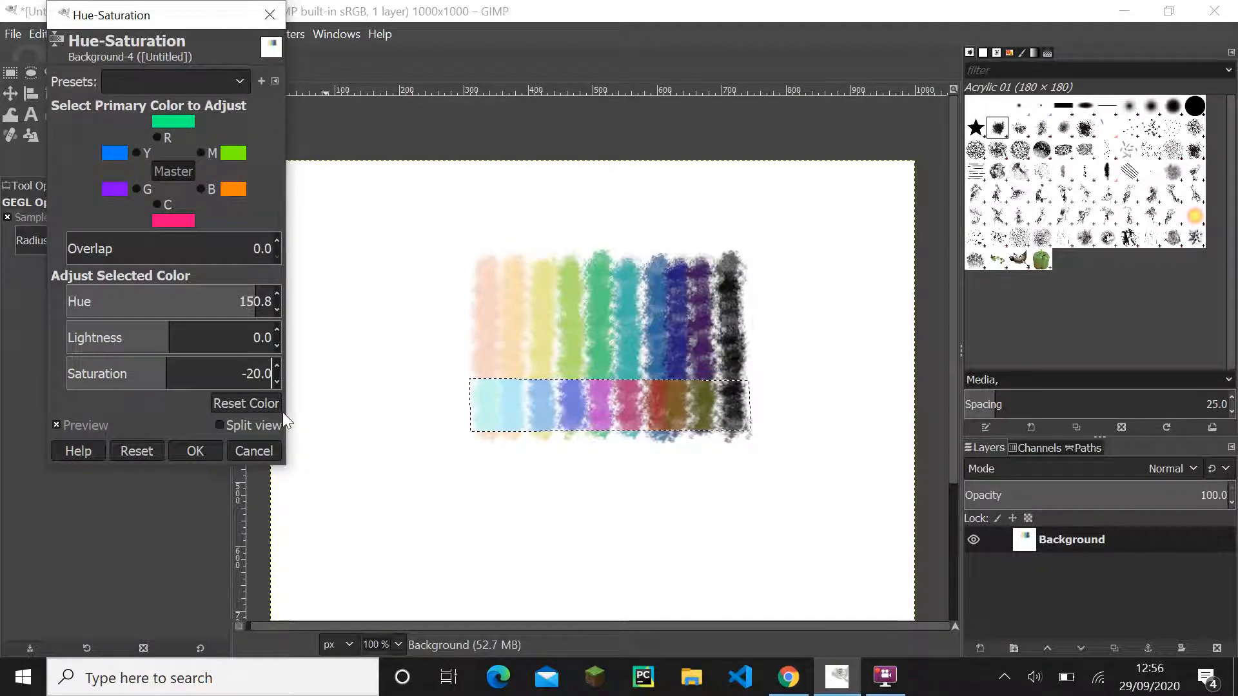
- Change the lower band's hue to 30.8 and saturation to -30, and apply the Hue-Saturation adjustment
click(247, 287)
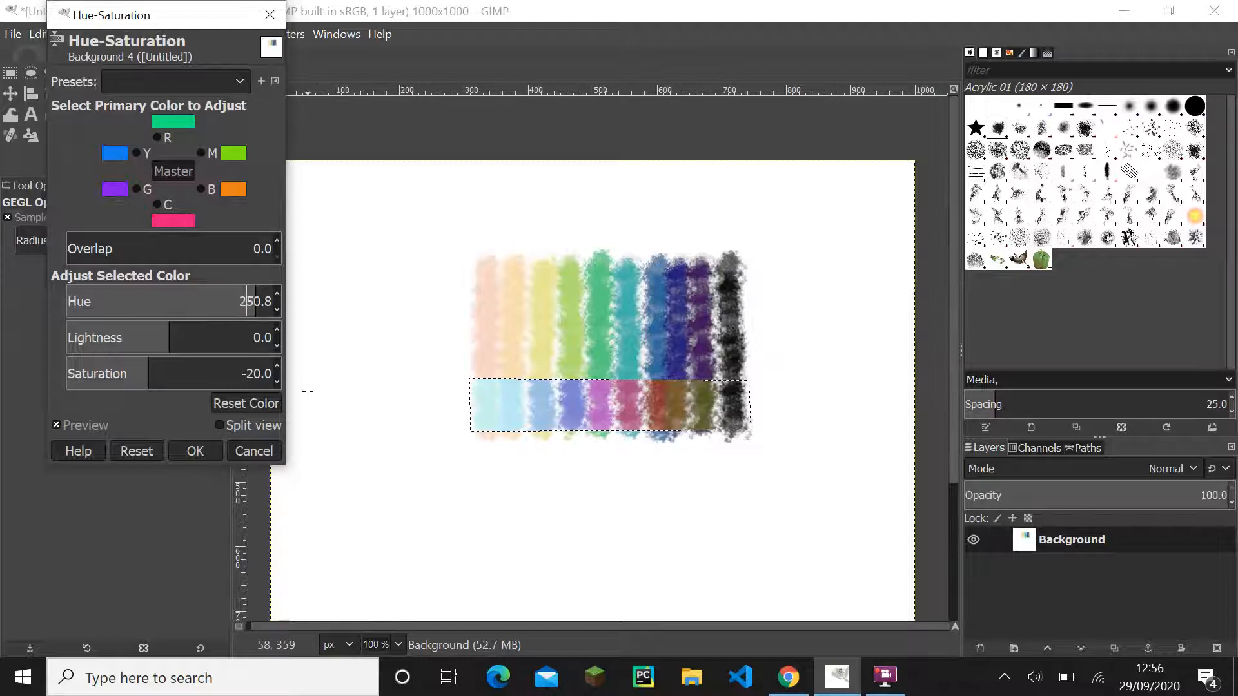
key(Delete)
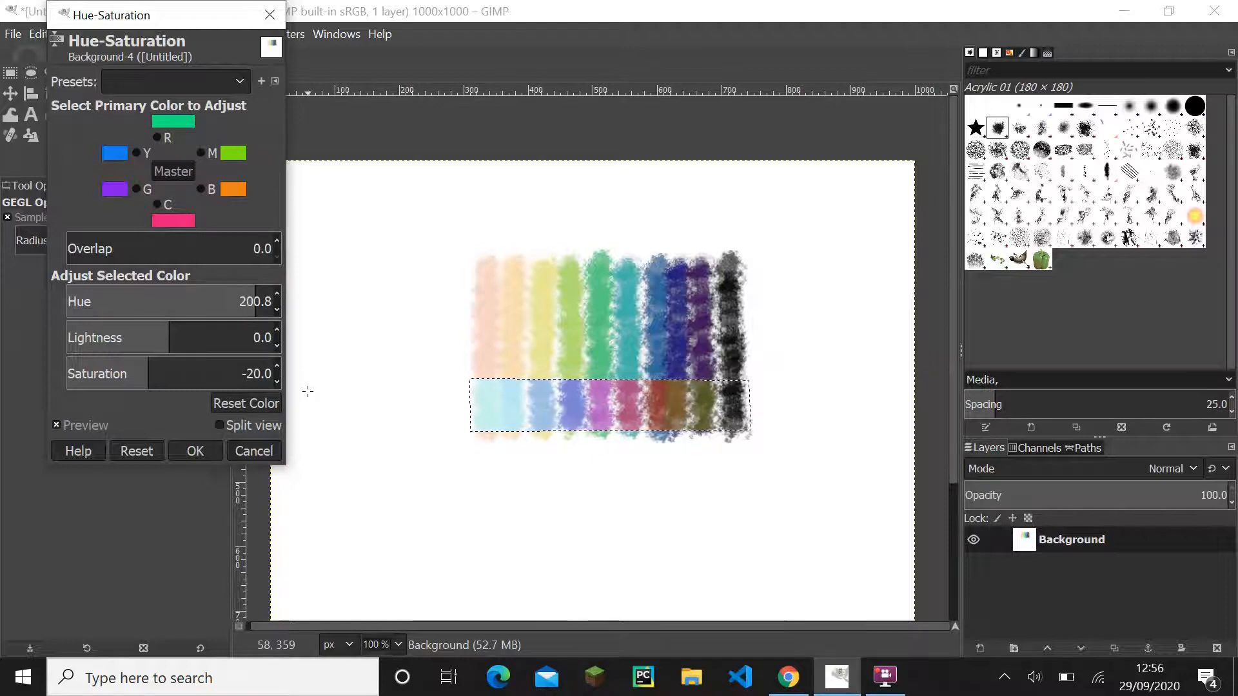
key(Return)
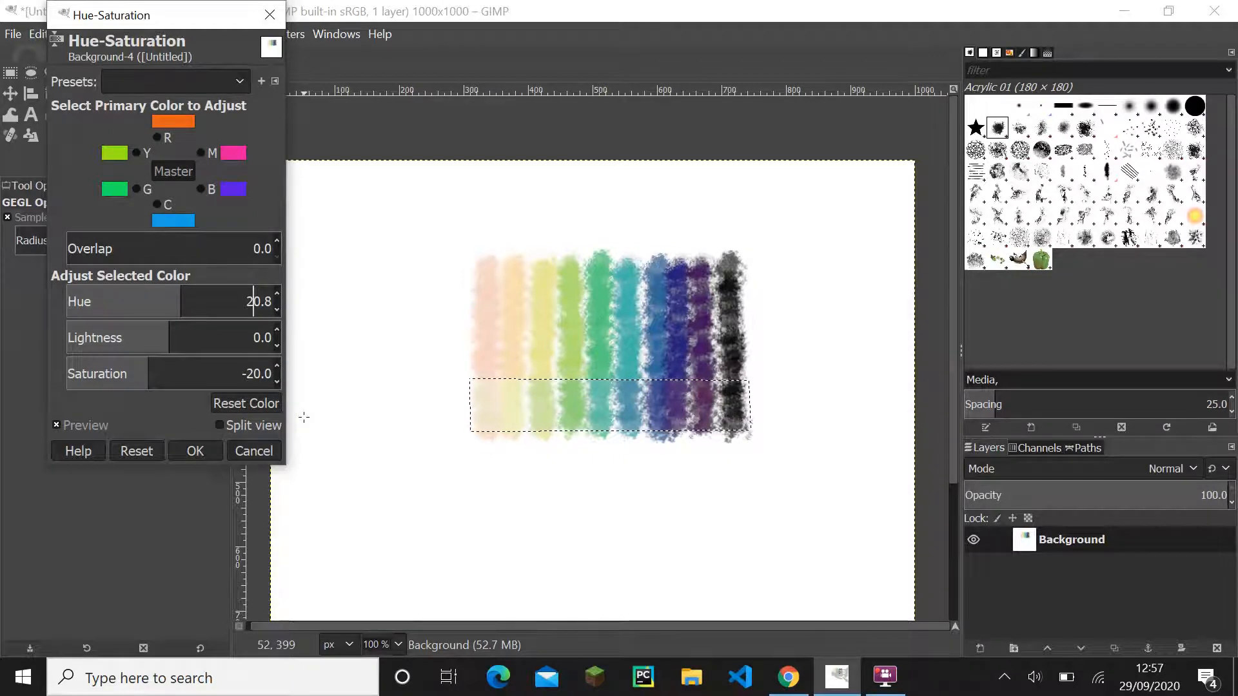
key(Tab)
key(Tab)
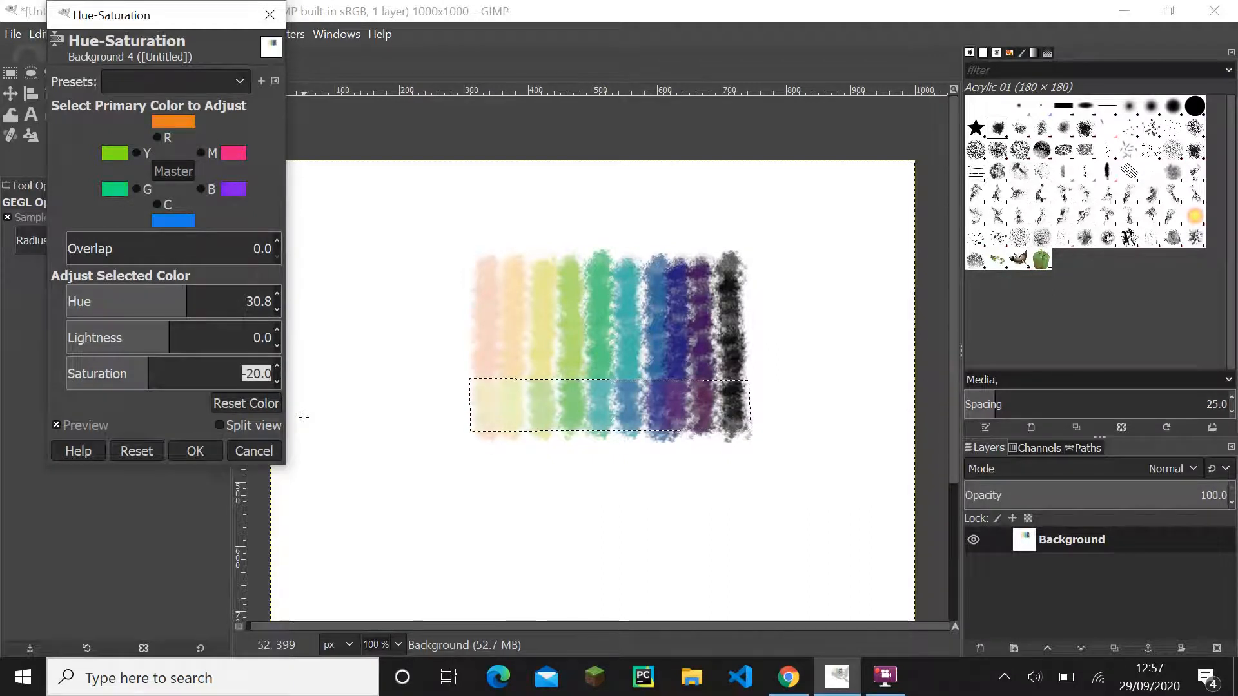
text(-30)
key(Return)
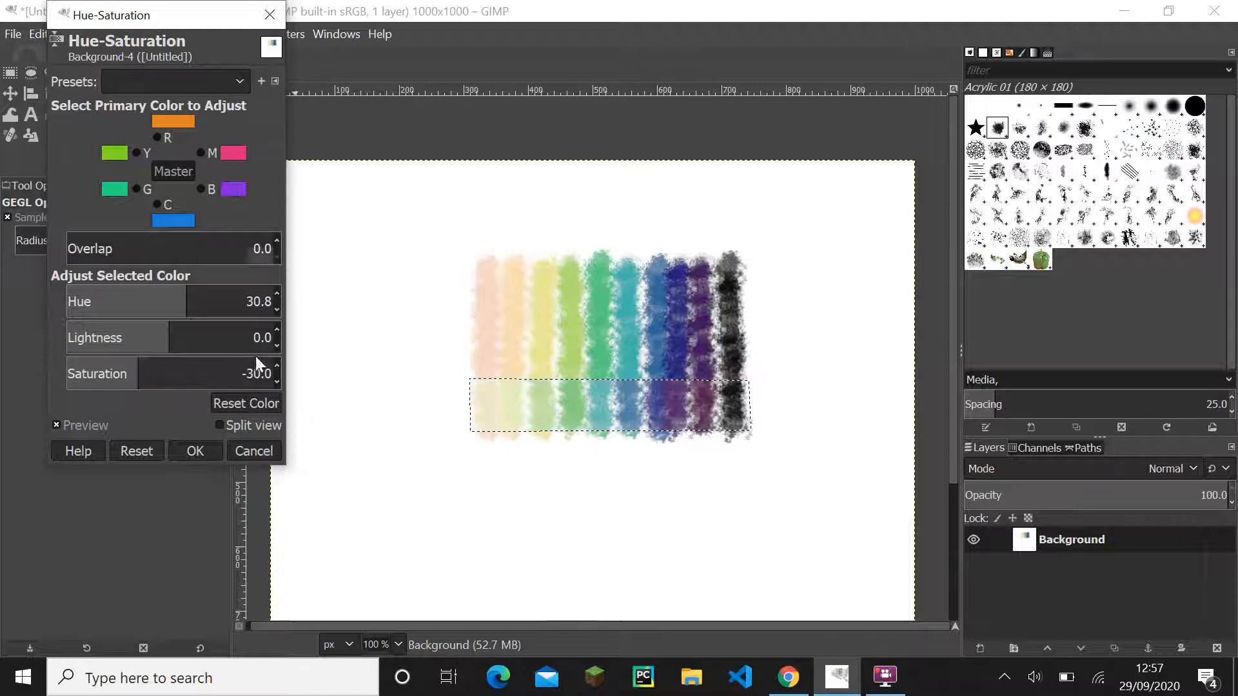
click(221, 425)
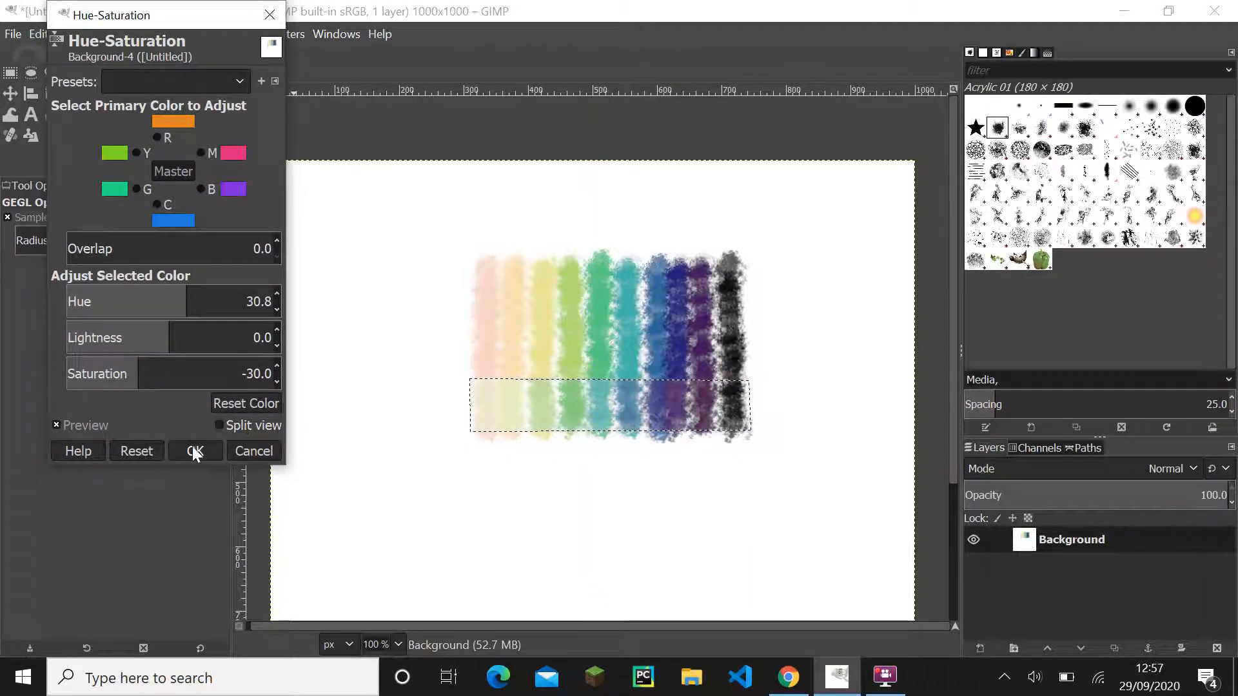
click(195, 451)
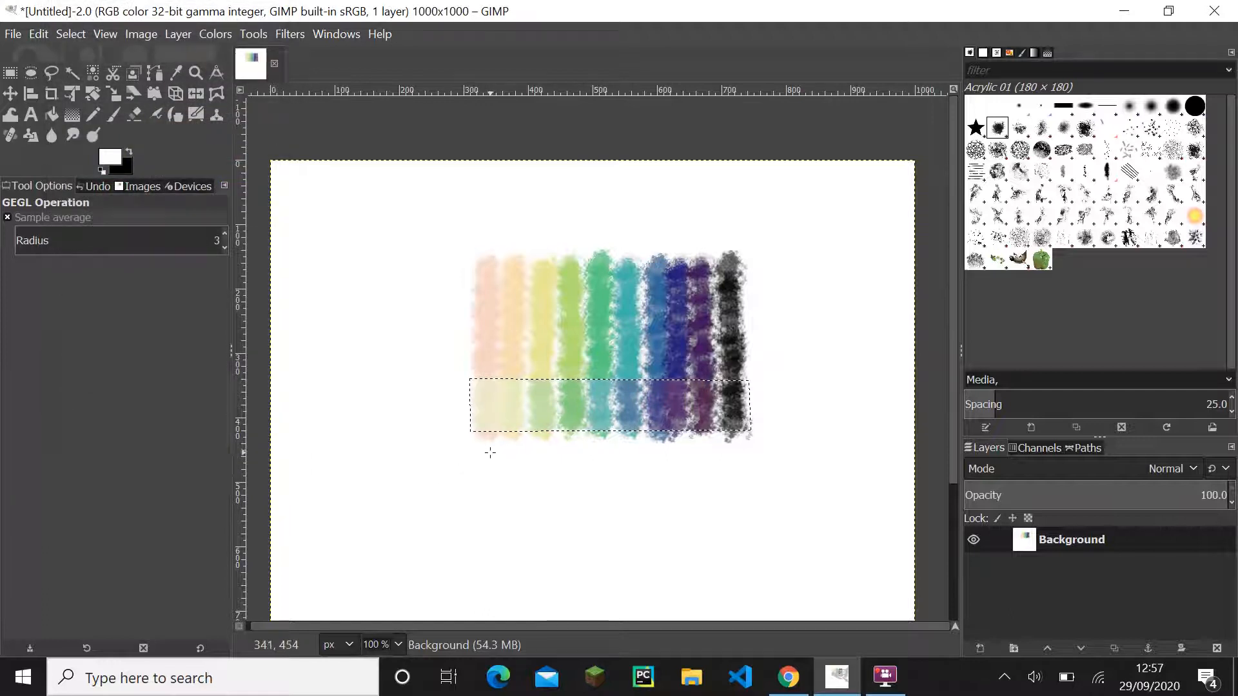
- Clear the selection around the swatches' adjusted lower band
click(63, 40)
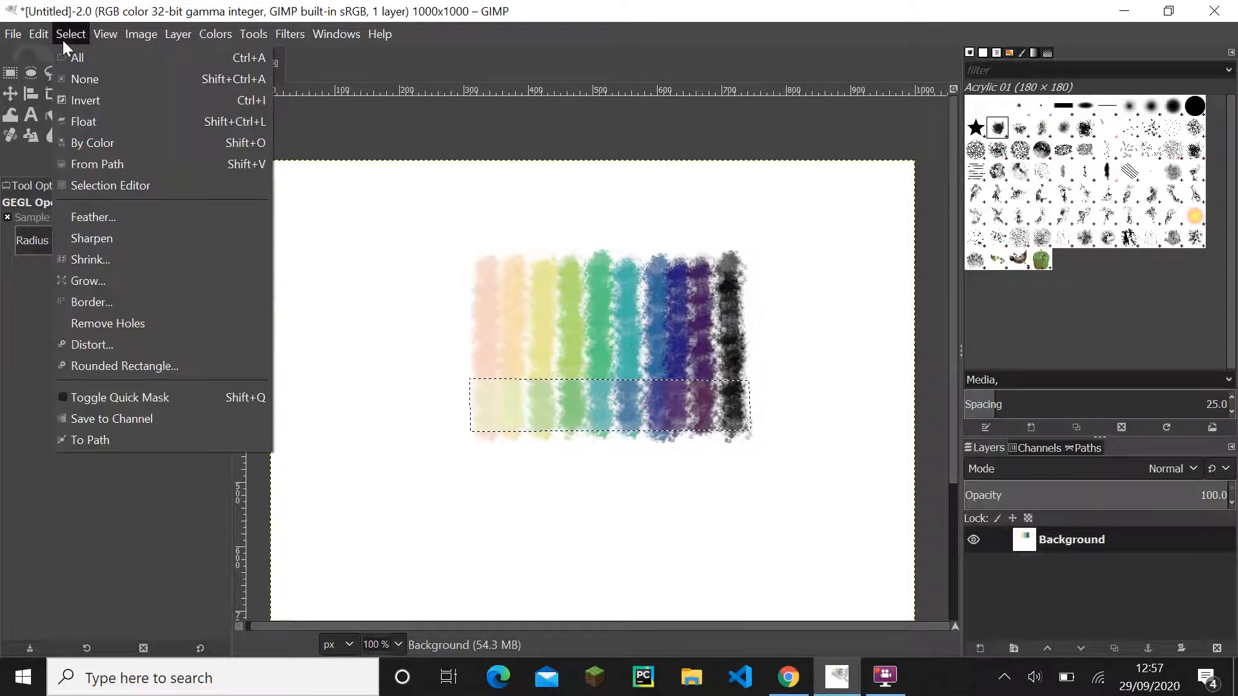
click(71, 82)
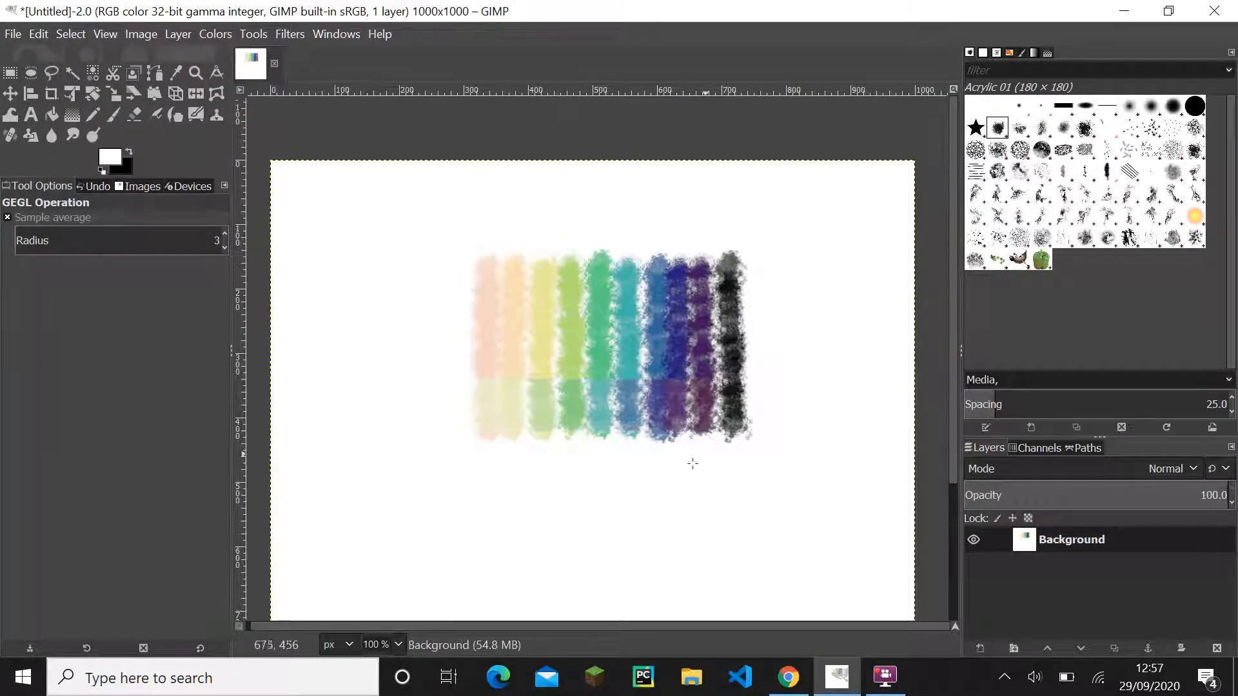
ctrl+scroll(693, 463, up, 1)
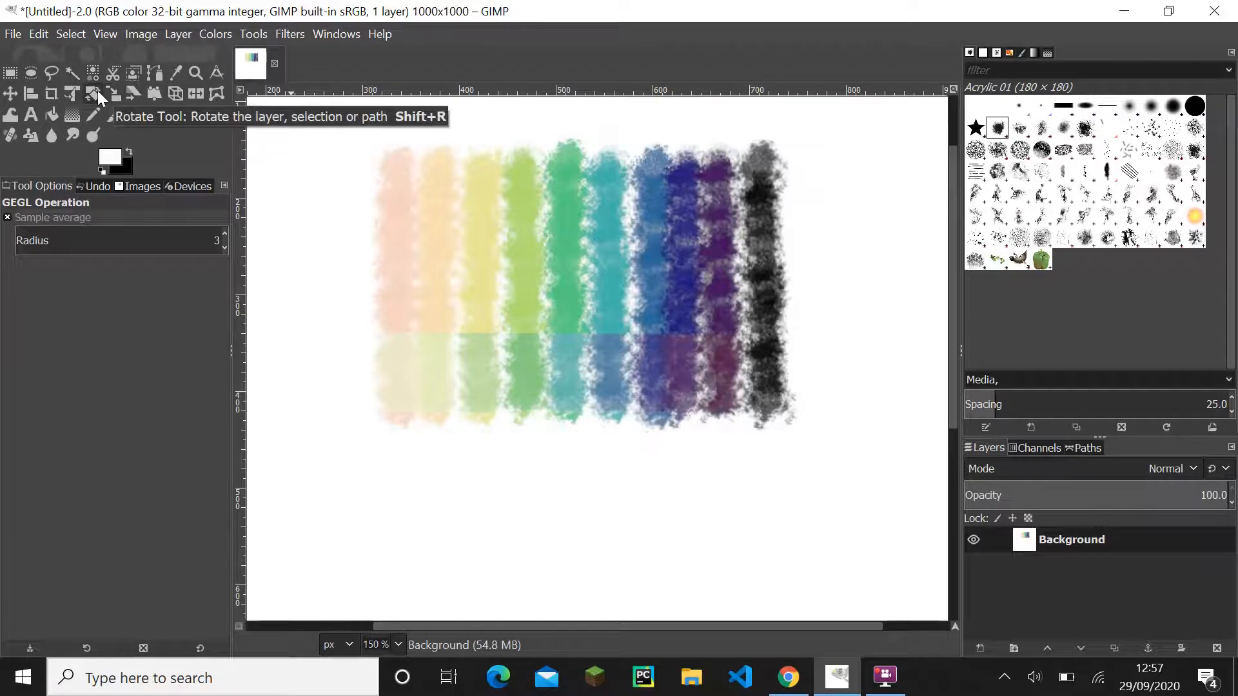
- Try to crop the whole image to a 449 × 254 px area around the swatches, and undo the crop
click(45, 93)
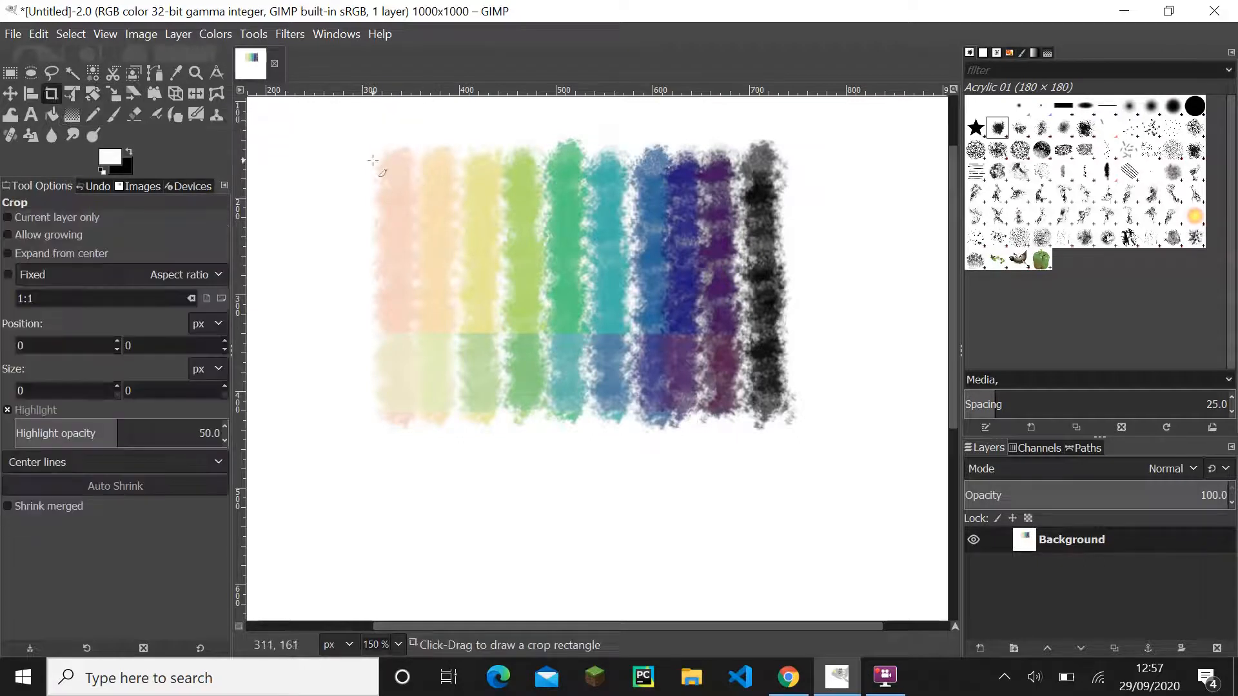
drag(373, 160, 807, 406)
click(803, 353)
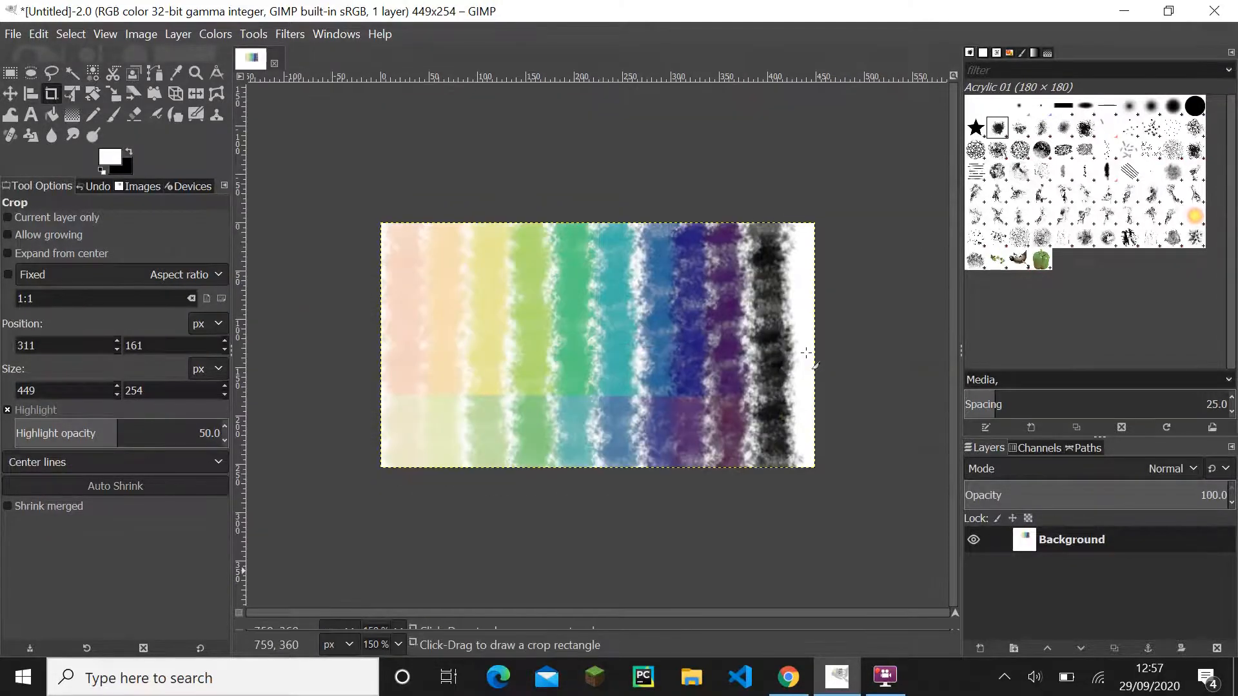
key(1)
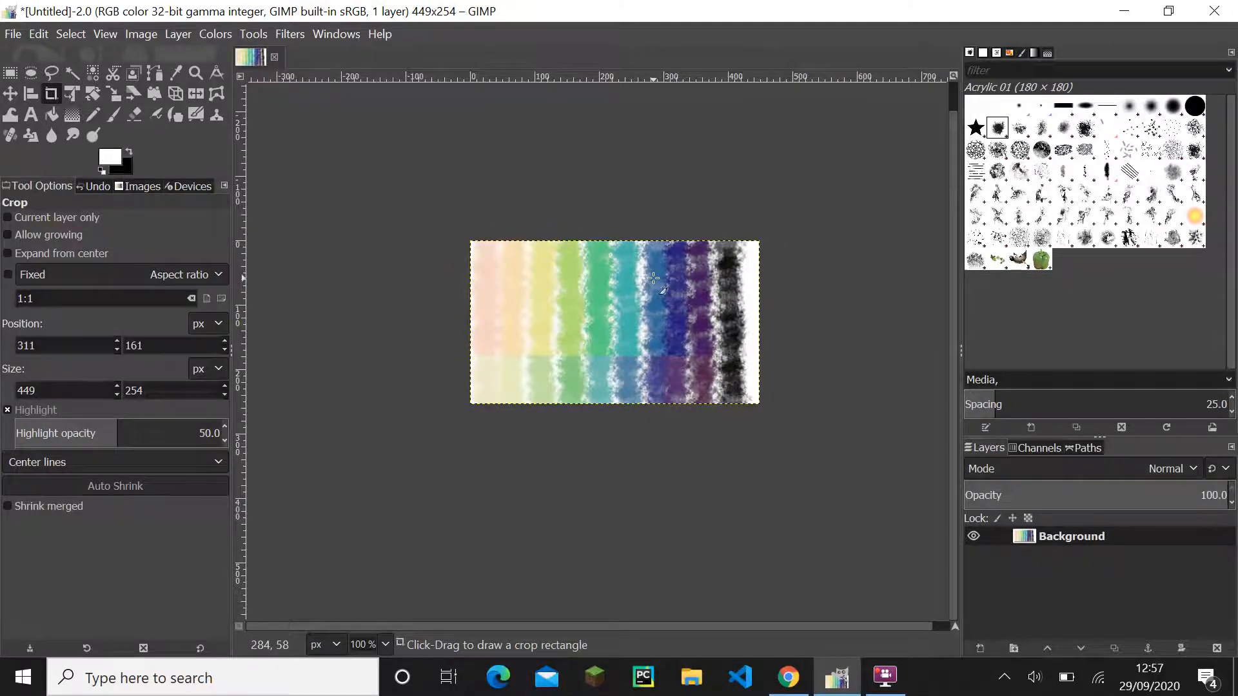
key(ctrl+z)
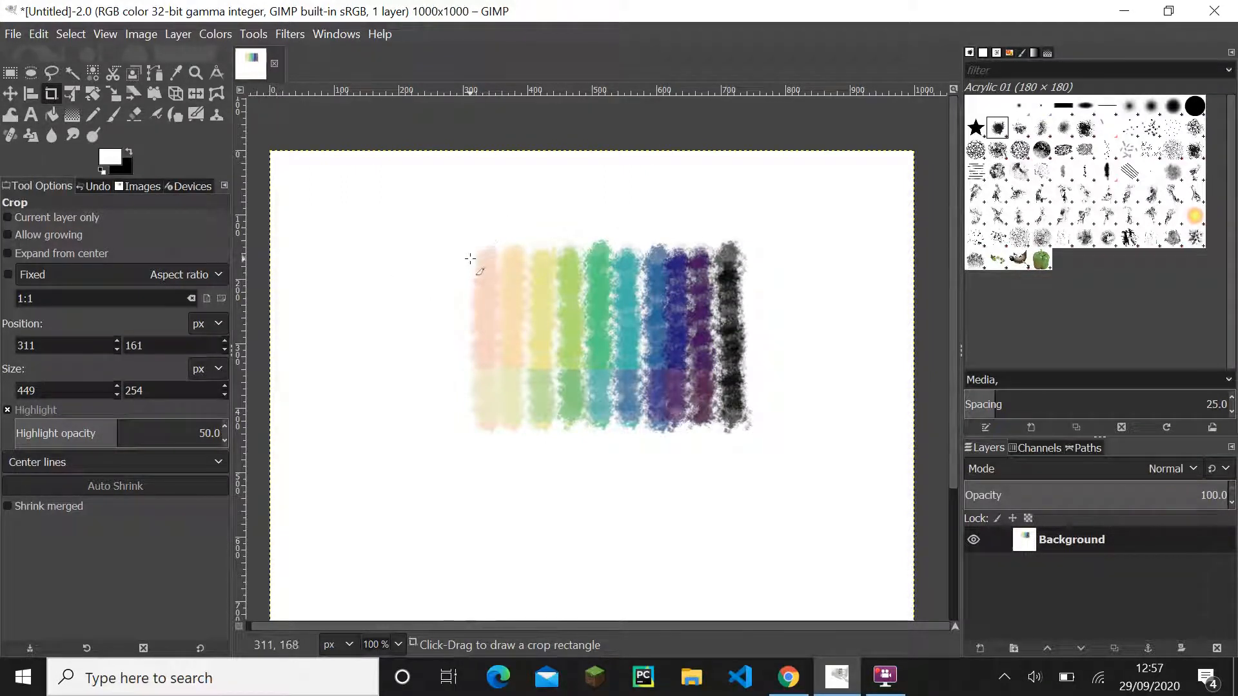
- Crop the image to a 431 × 260 px area over the swatches and cut the cropped layer to the clipboard
mouse_move(470, 254)
mouse_down()
mouse_move(779, 429)
mouse_move(751, 421)
mouse_up()
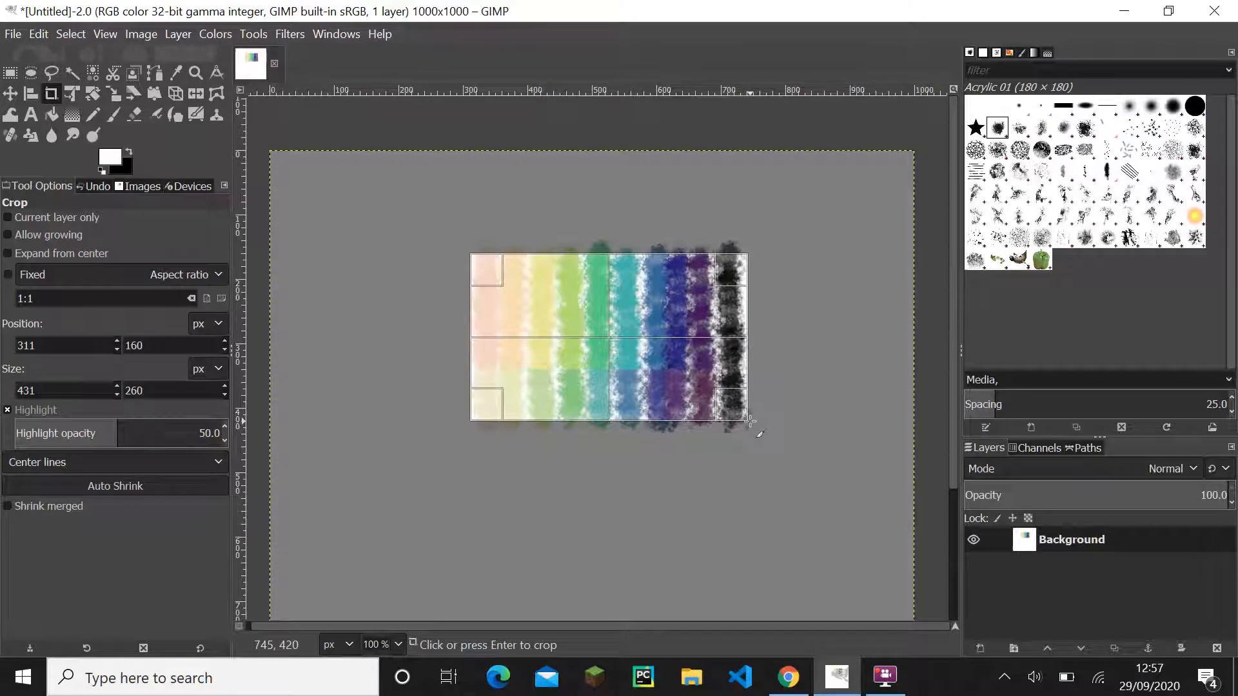
key(Return)
key(ctrl+x)
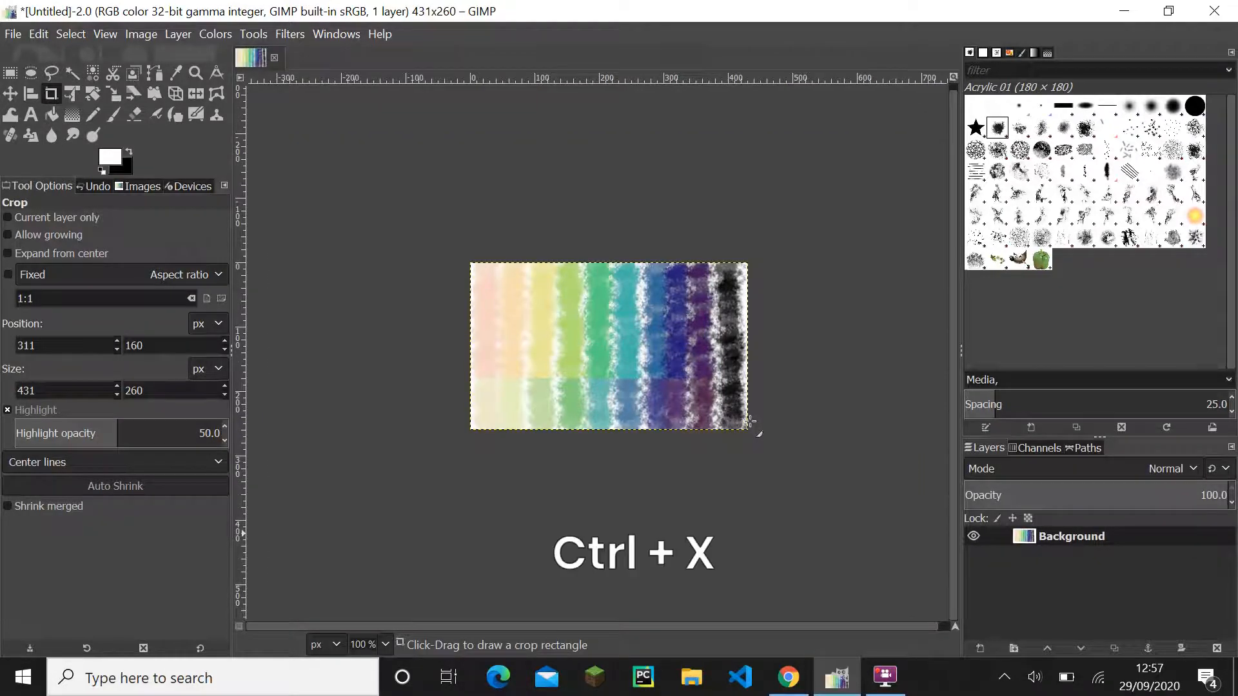
- Undo the cut and the crop, and paste the cut swatches as a new layer named colours
key(ctrl+z)
key(ctrl+z)
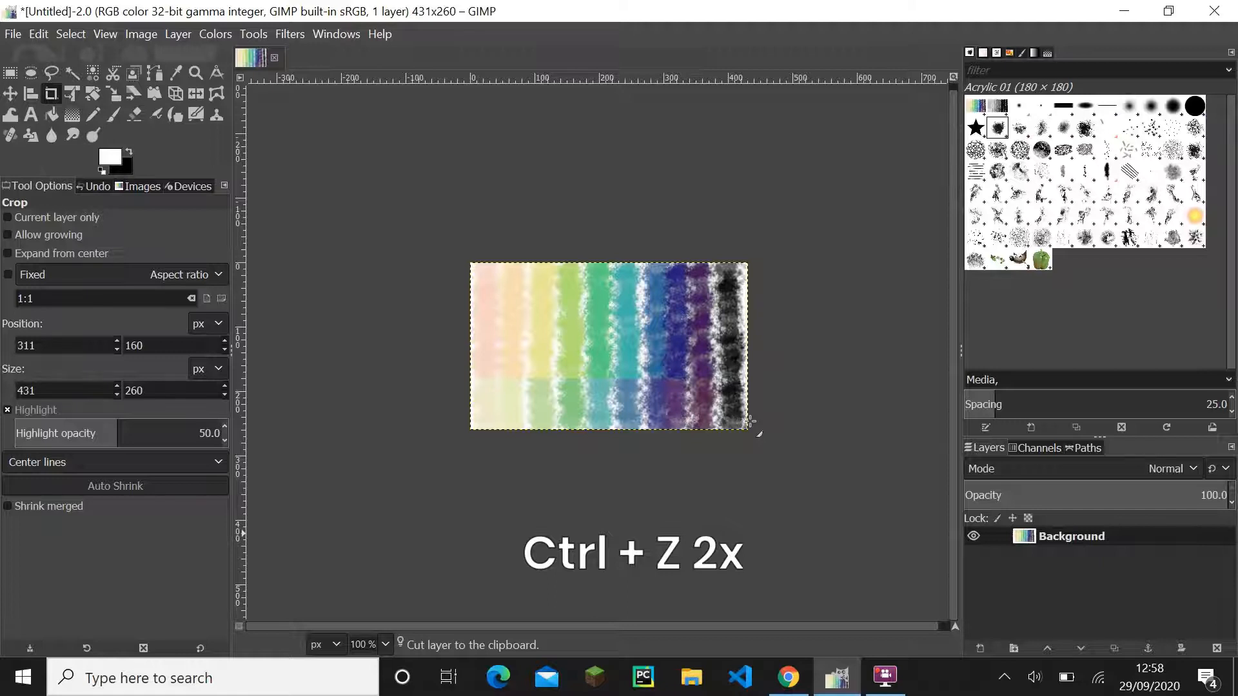
key(ctrl+z)
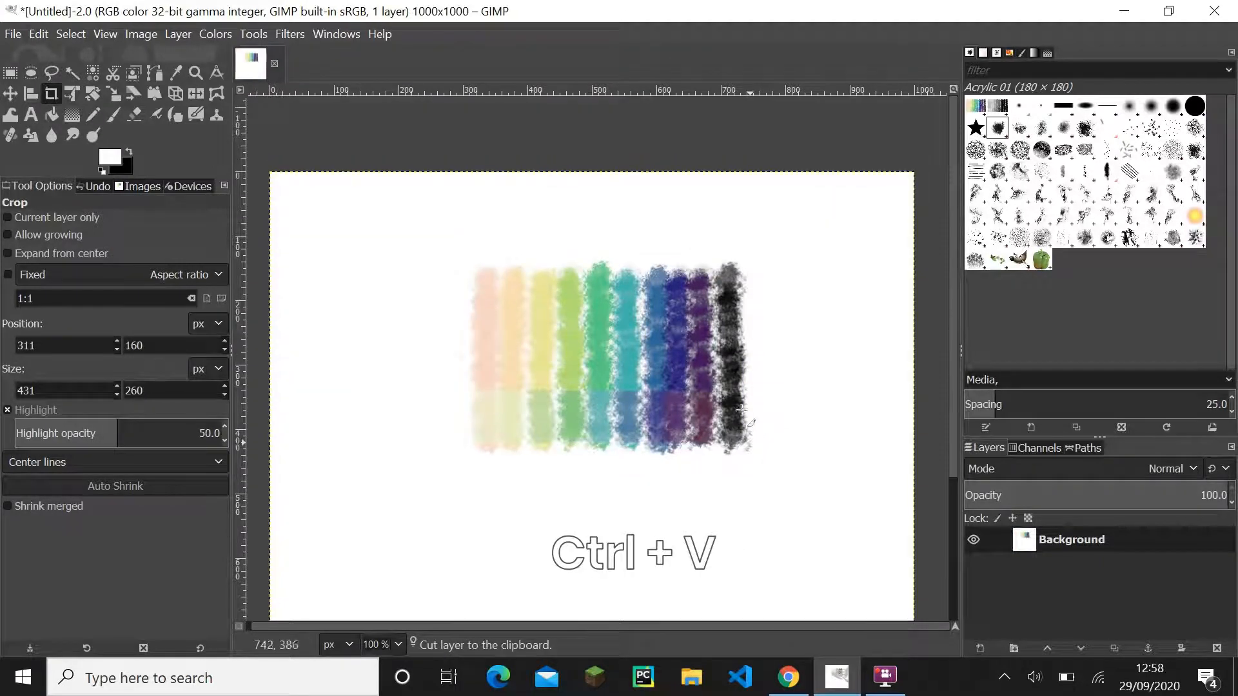
key(ctrl+v)
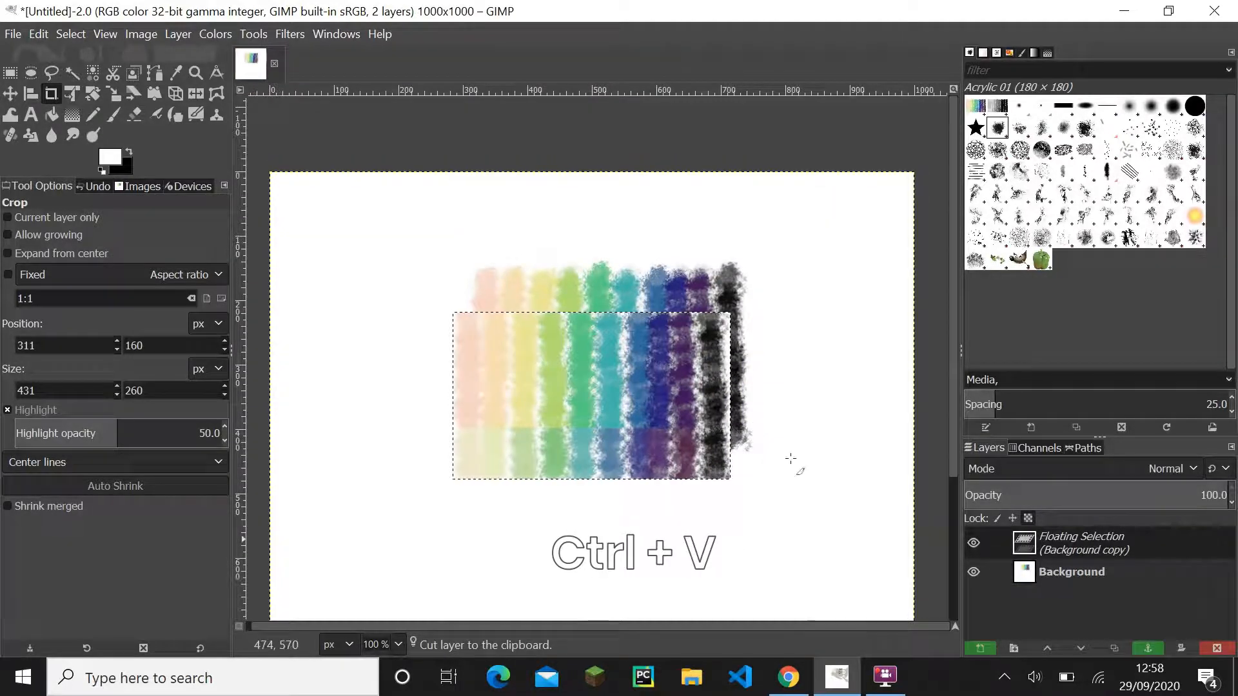
double_click(1081, 545)
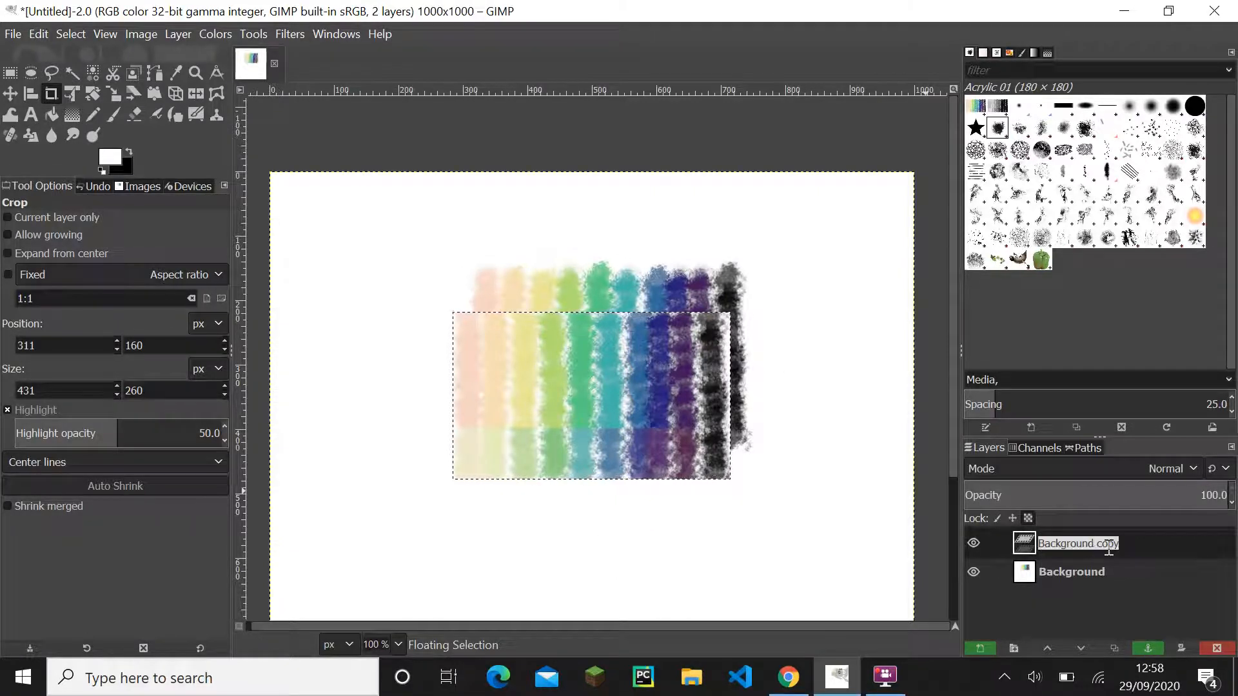
text(colours)
key(Return)
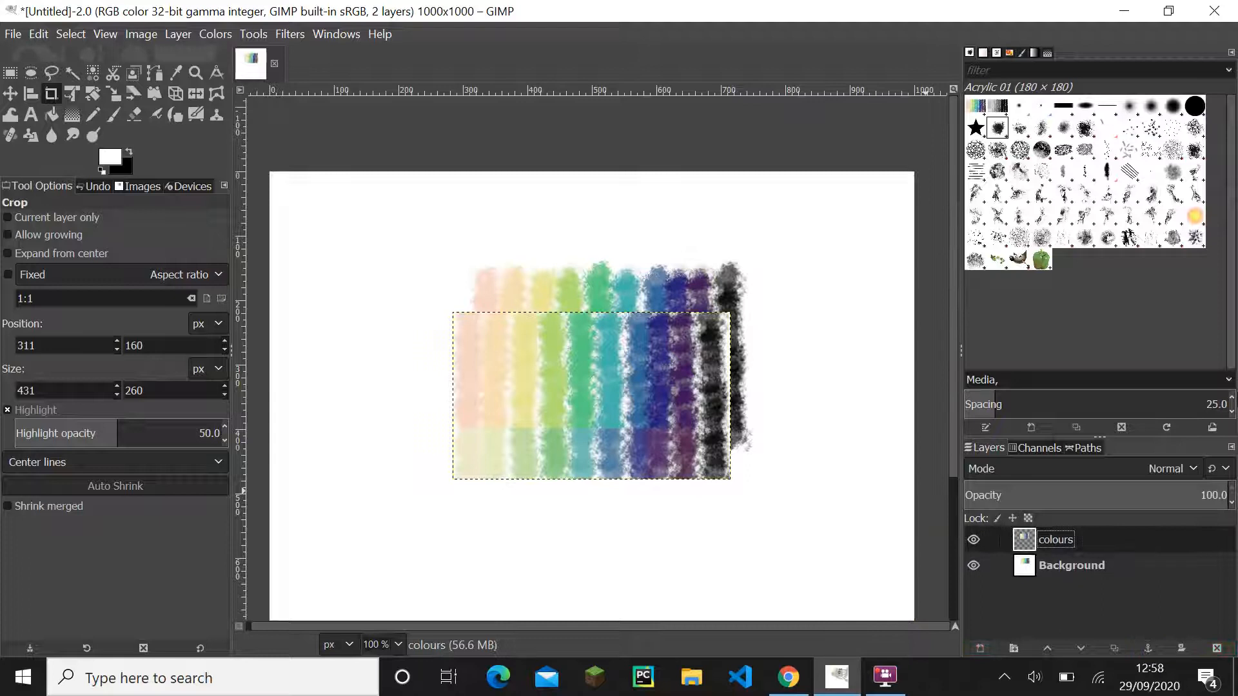
- Move the colours layer to the canvas's upper-left corner and place it below the Background layer
click(10, 93)
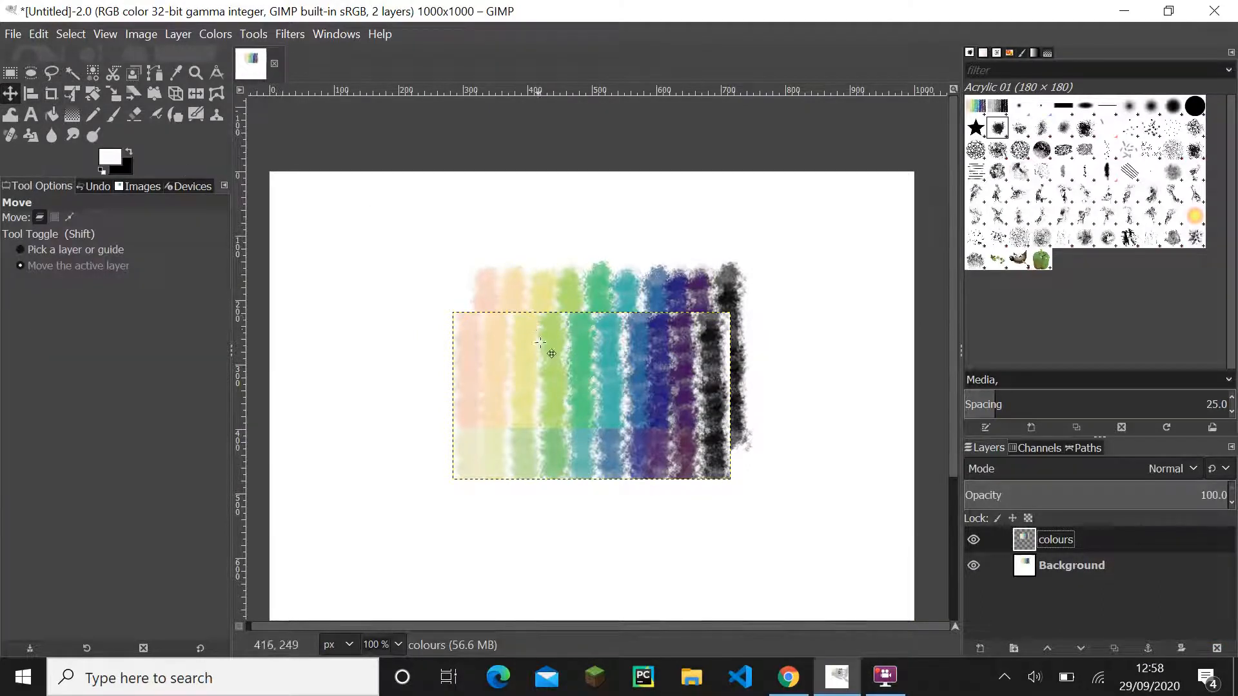
drag(540, 342, 361, 211)
drag(1131, 545, 1125, 603)
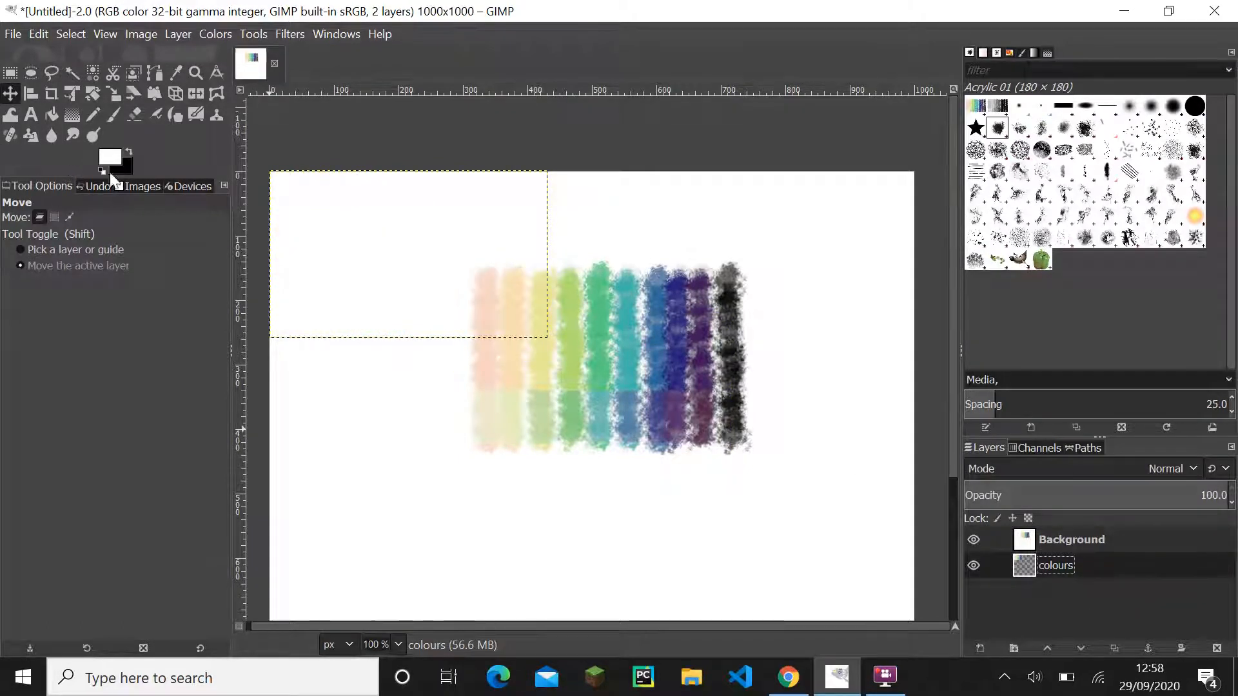
- Erase all the original swatches from the Background layer with the size 80 Eraser, using white as the background colour
click(1071, 545)
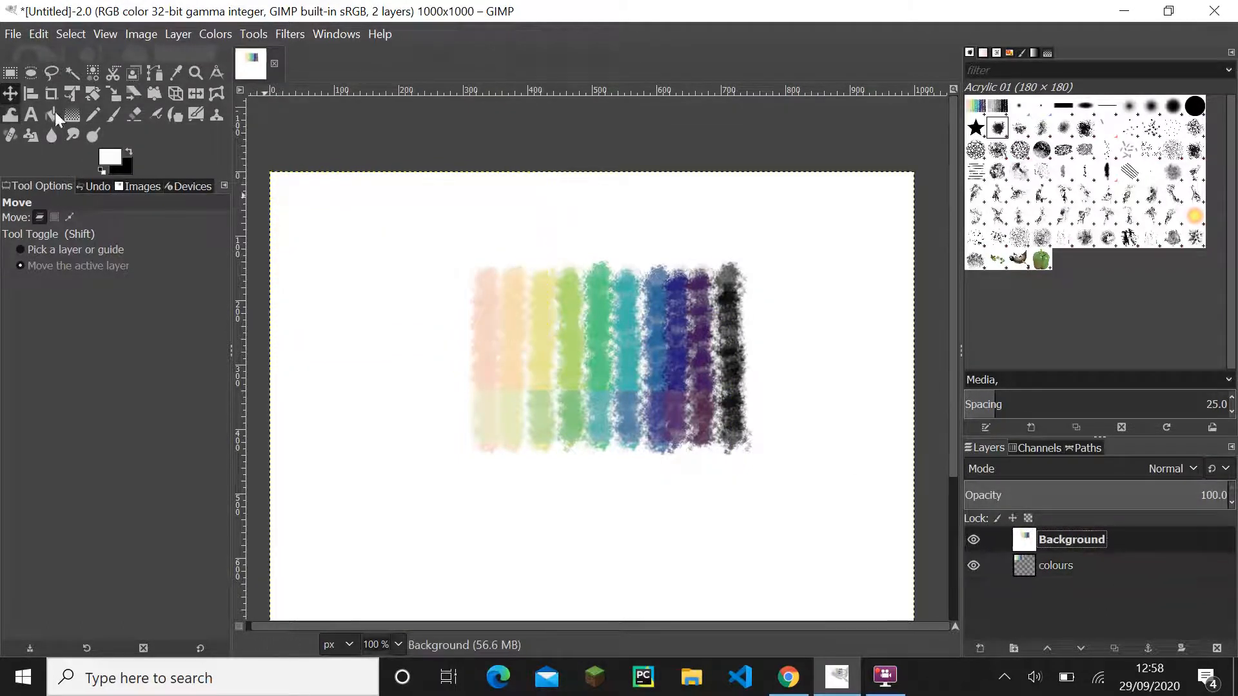
click(134, 116)
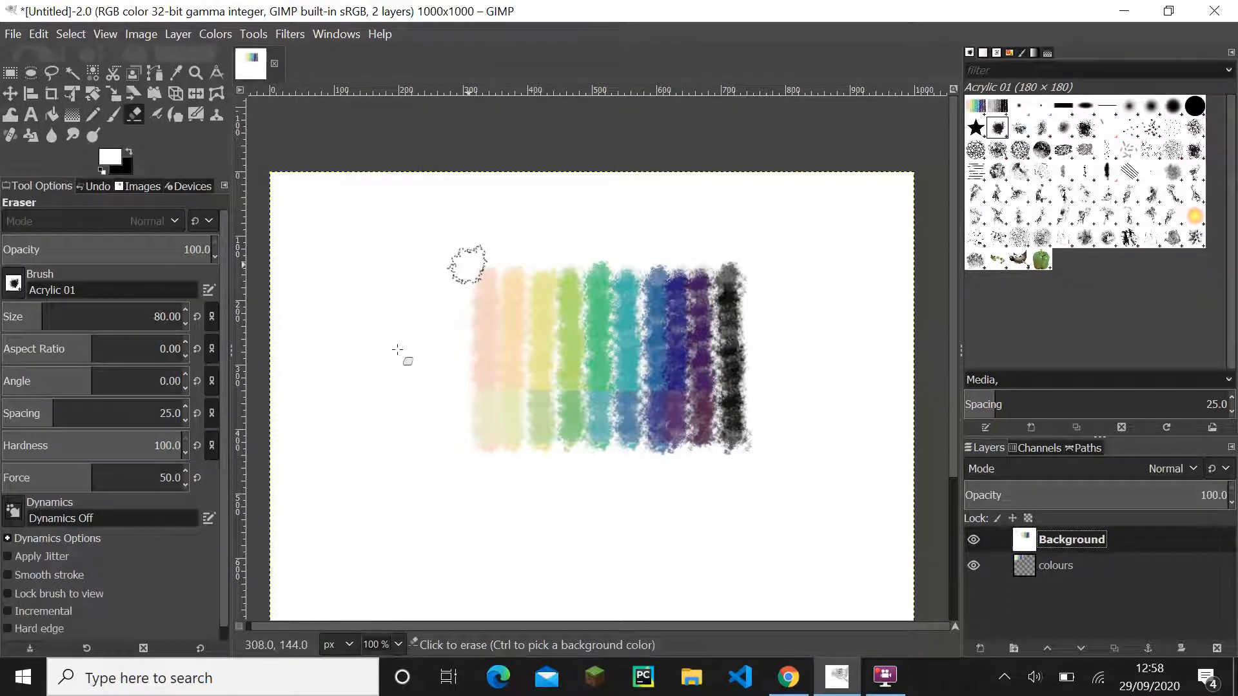
drag(390, 361, 525, 284)
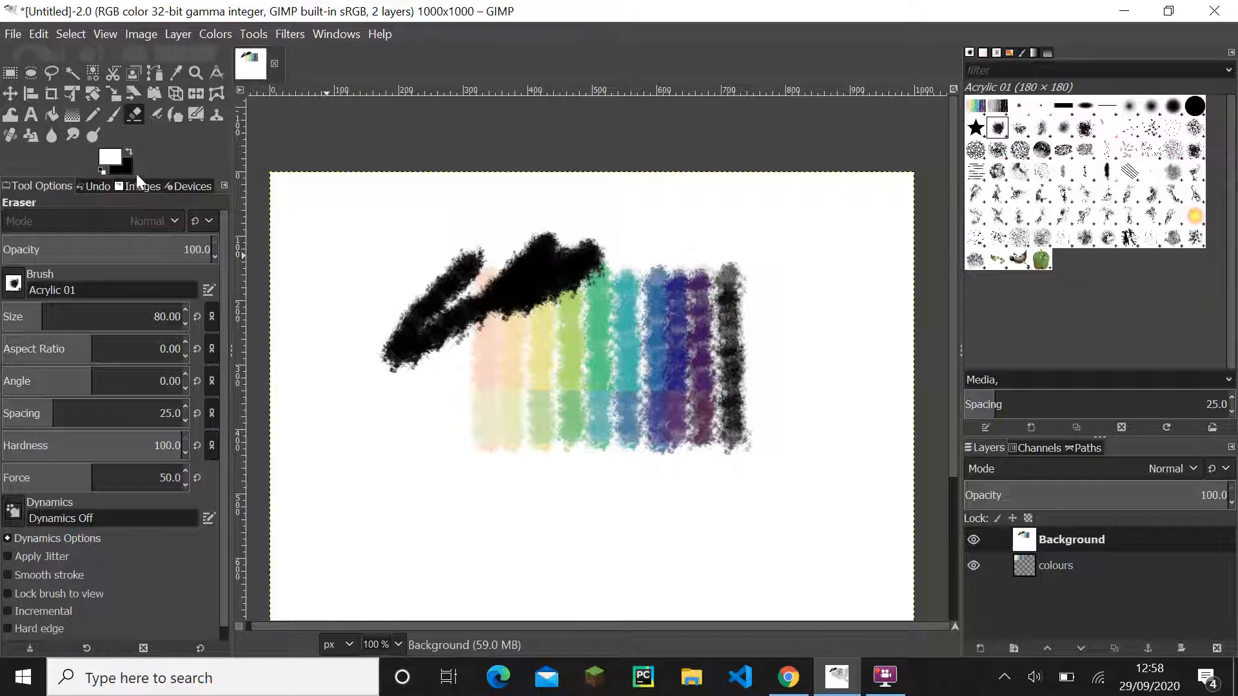
key(ctrl+z)
click(129, 150)
mouse_move(623, 265)
mouse_down()
mouse_move(514, 323)
mouse_move(480, 303)
mouse_up()
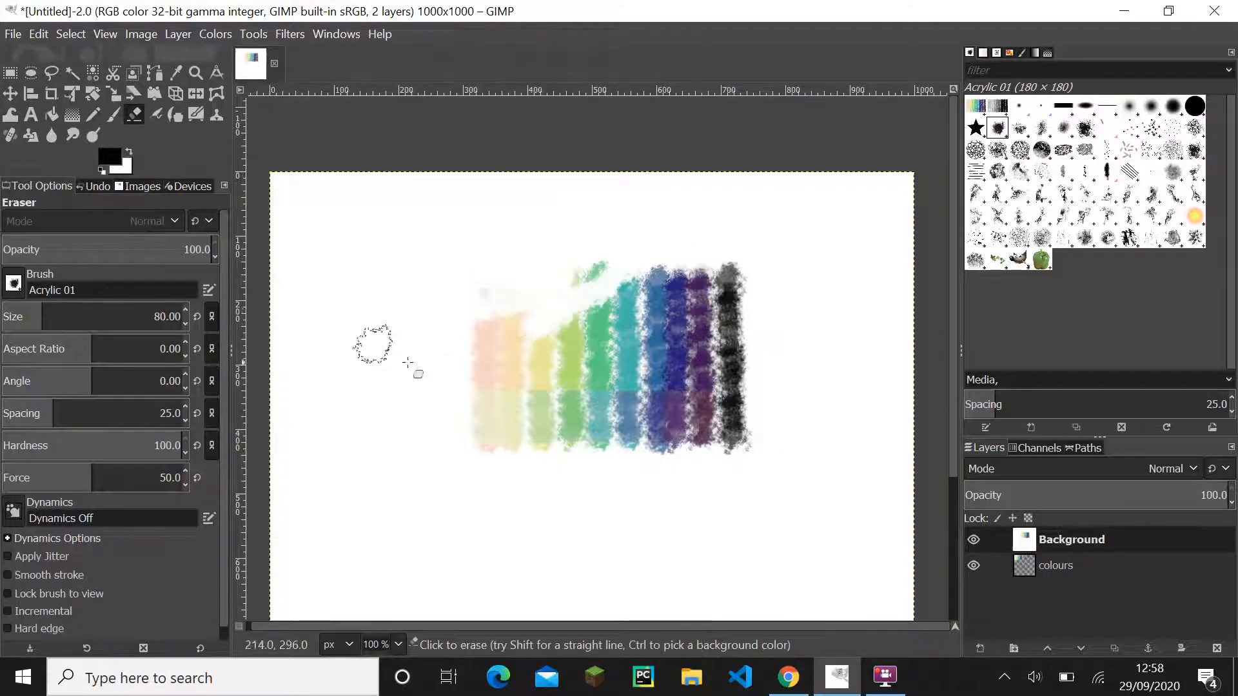
mouse_move(408, 362)
mouse_down()
mouse_move(570, 265)
mouse_move(561, 287)
mouse_move(428, 390)
mouse_move(545, 239)
mouse_move(385, 447)
mouse_move(545, 379)
mouse_move(542, 299)
mouse_move(616, 310)
mouse_move(652, 276)
mouse_move(507, 387)
mouse_move(507, 430)
mouse_move(602, 398)
mouse_move(652, 407)
mouse_move(399, 463)
mouse_move(890, 345)
mouse_move(668, 451)
mouse_move(570, 472)
mouse_move(779, 419)
mouse_move(759, 420)
mouse_move(757, 447)
mouse_move(746, 359)
mouse_move(808, 286)
mouse_up()
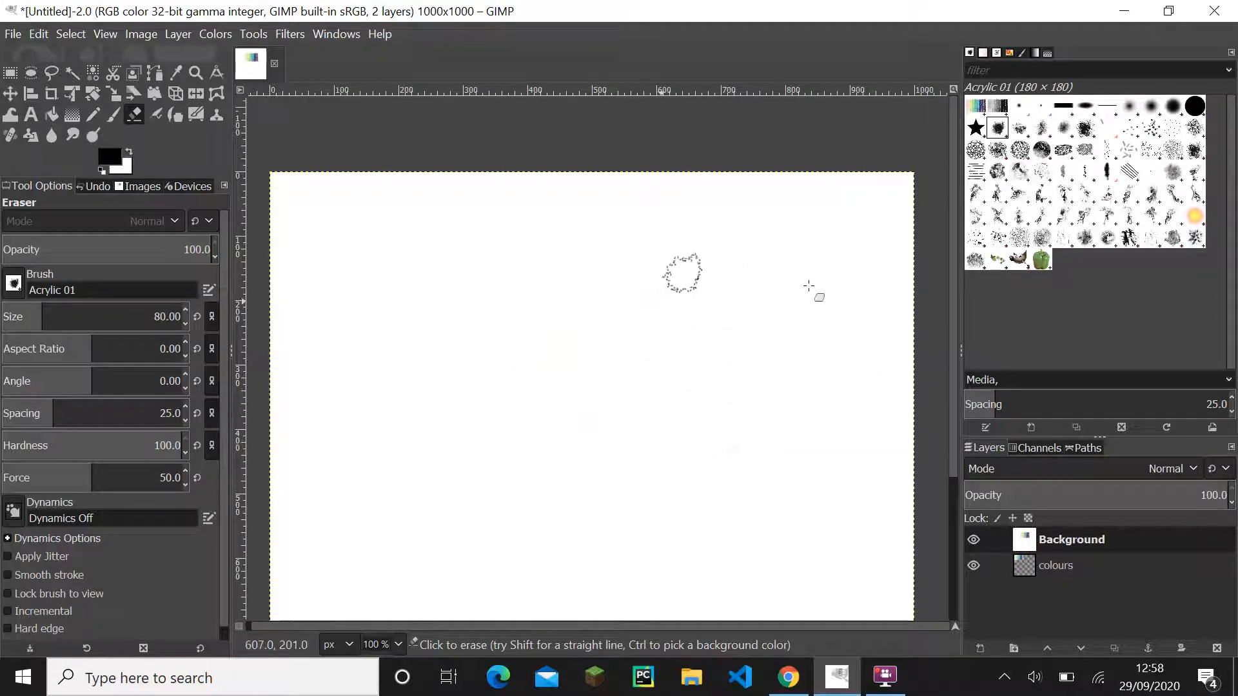
- Raise the colours layer above Background and move the swatches to the canvas's upper middle
click(1057, 565)
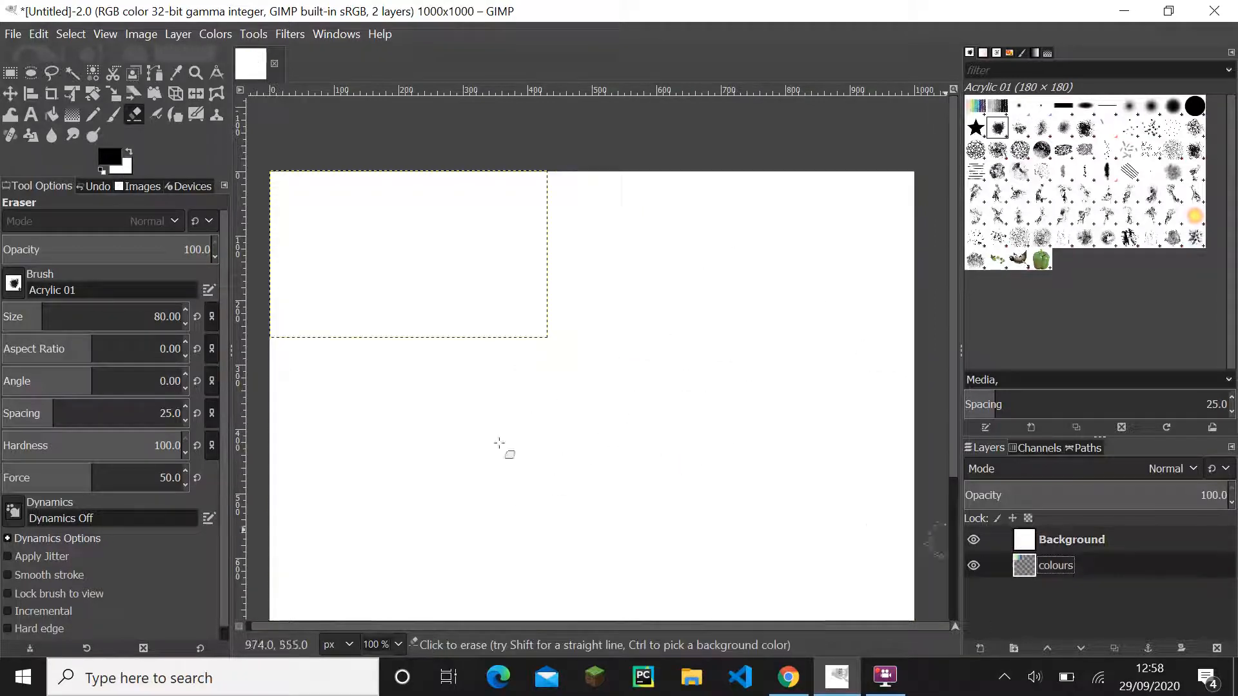
drag(1108, 566, 1112, 540)
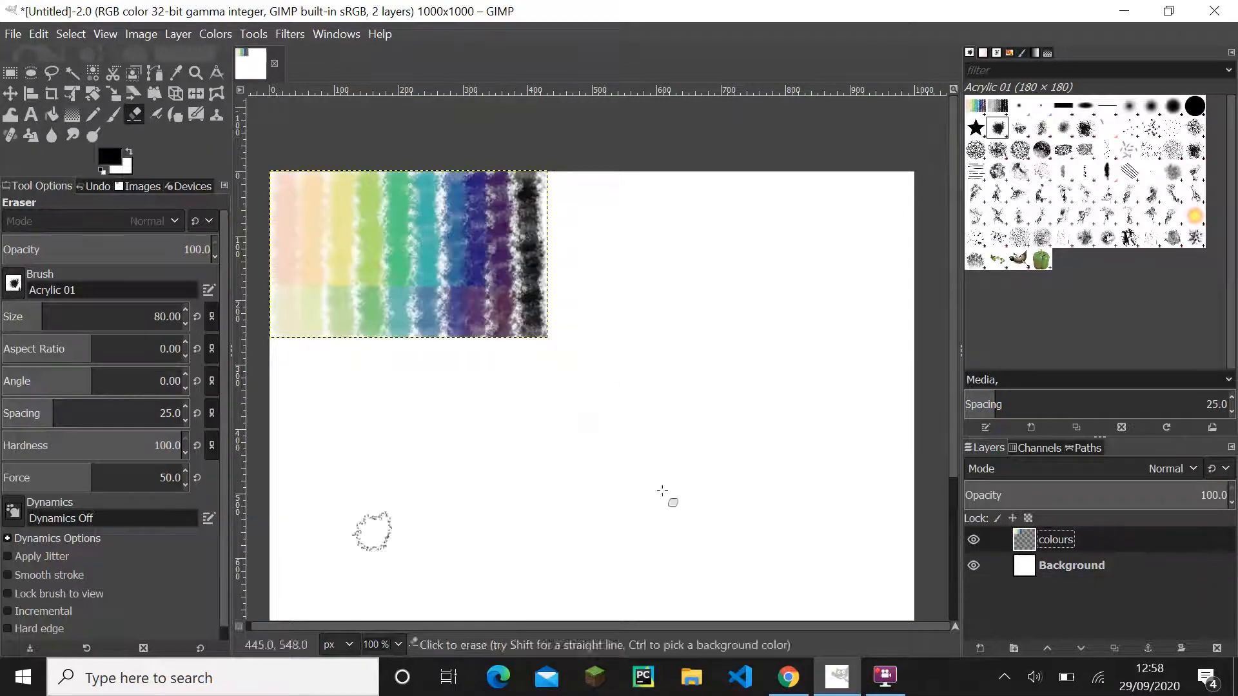
click(10, 93)
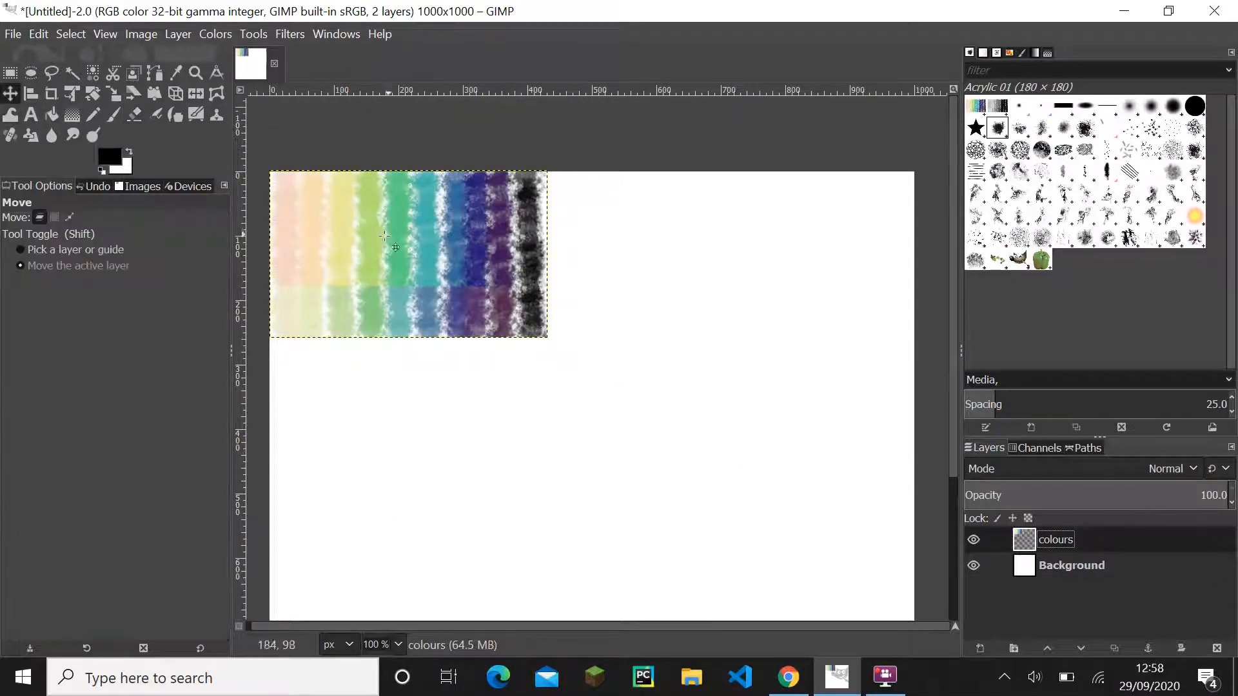
drag(385, 236, 572, 274)
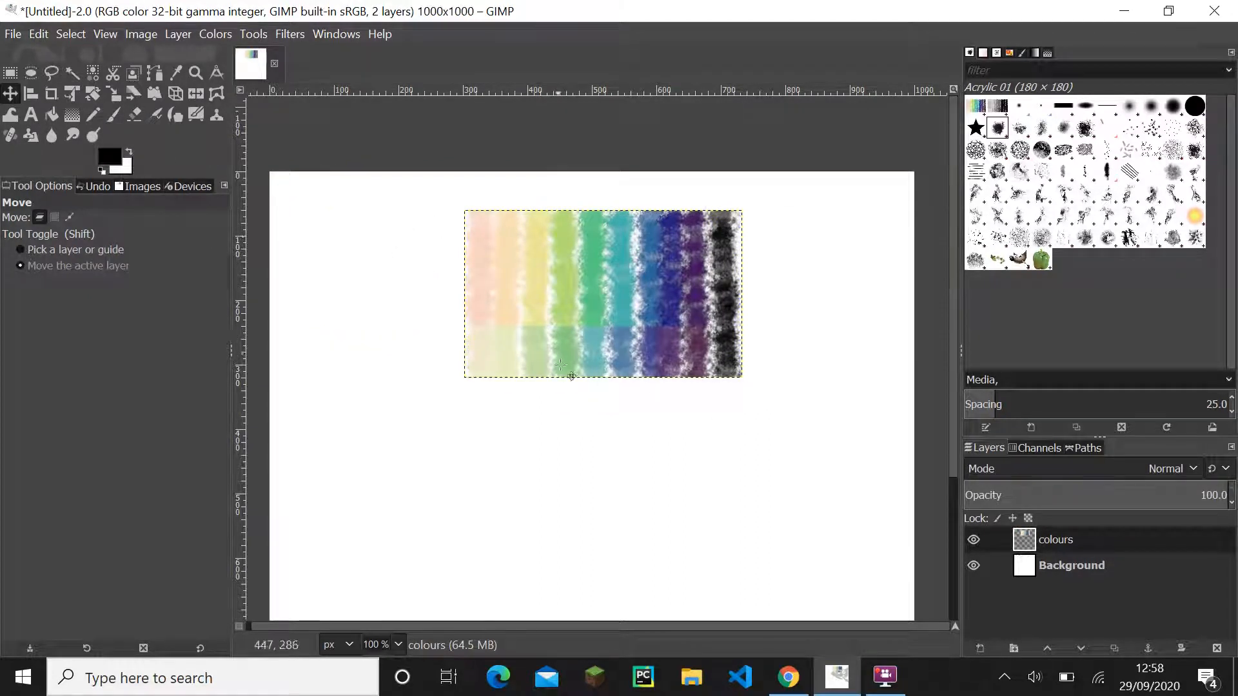
- Switch to Figma and compare the Primary, Secondary and Accent labels and the iMac - 1 mockup with the GIMP swatches
click(805, 682)
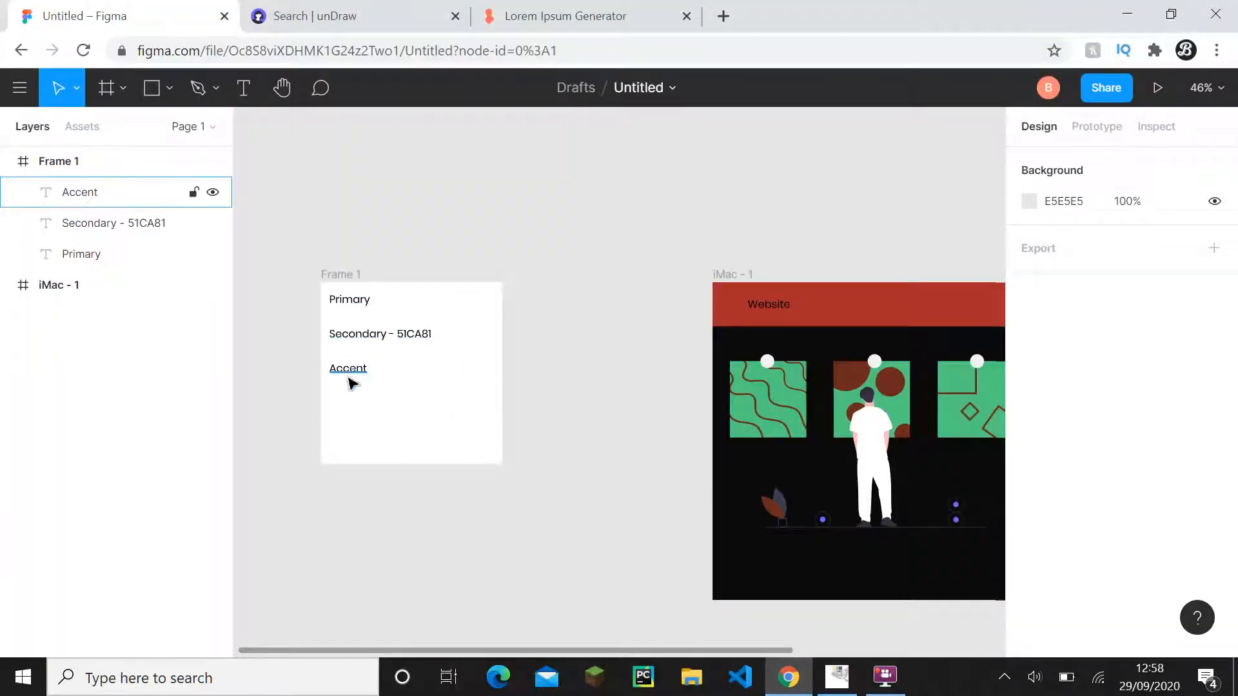
click(837, 676)
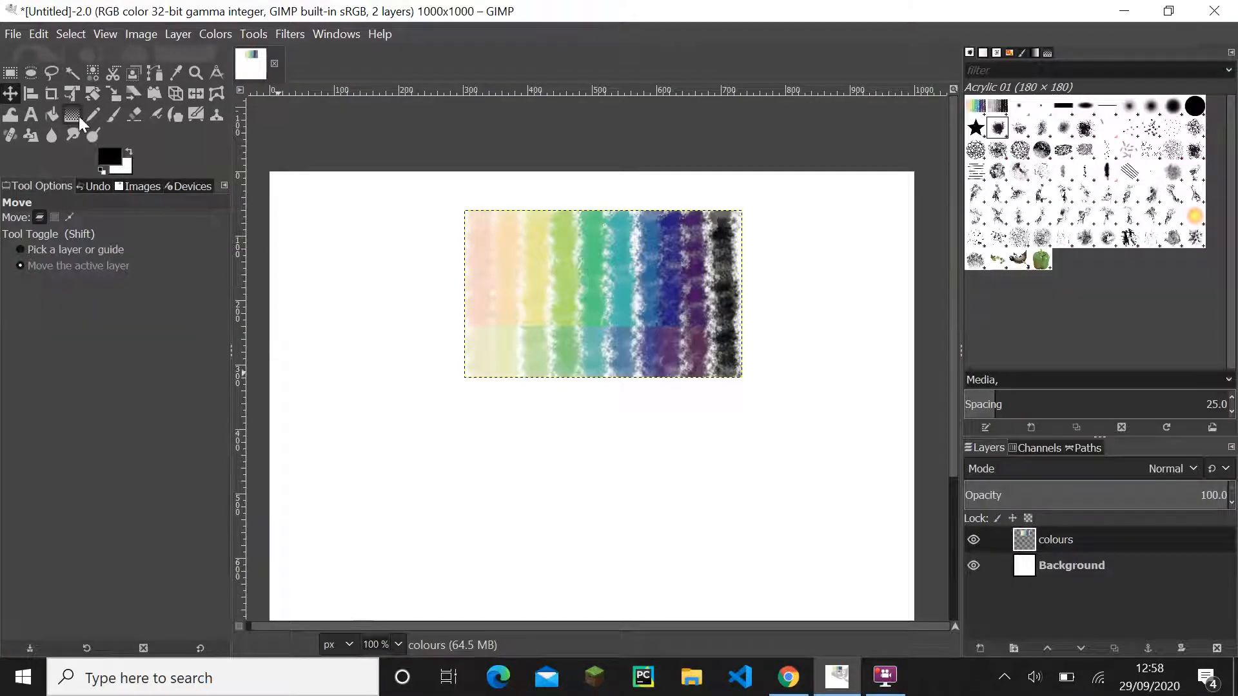
click(788, 676)
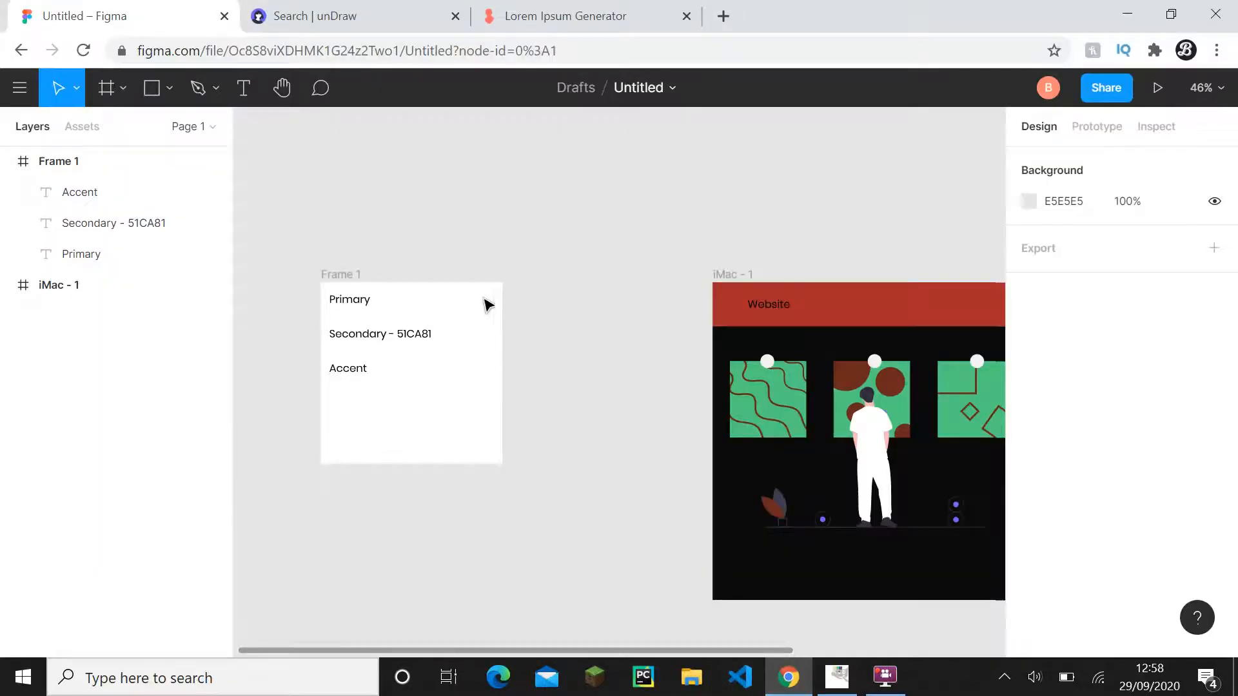
drag(484, 301, 484, 312)
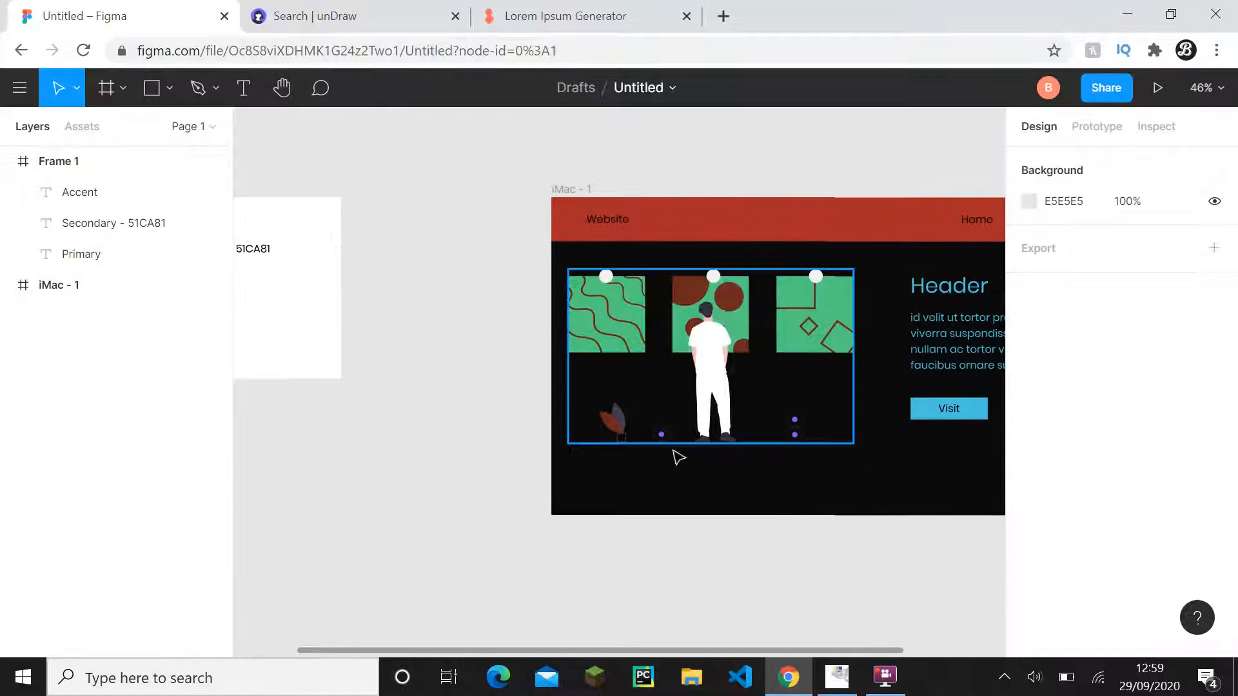
mouse_move(813, 451)
mouse_down()
mouse_move(771, 471)
mouse_move(829, 456)
mouse_up()
key(alt+Tab)
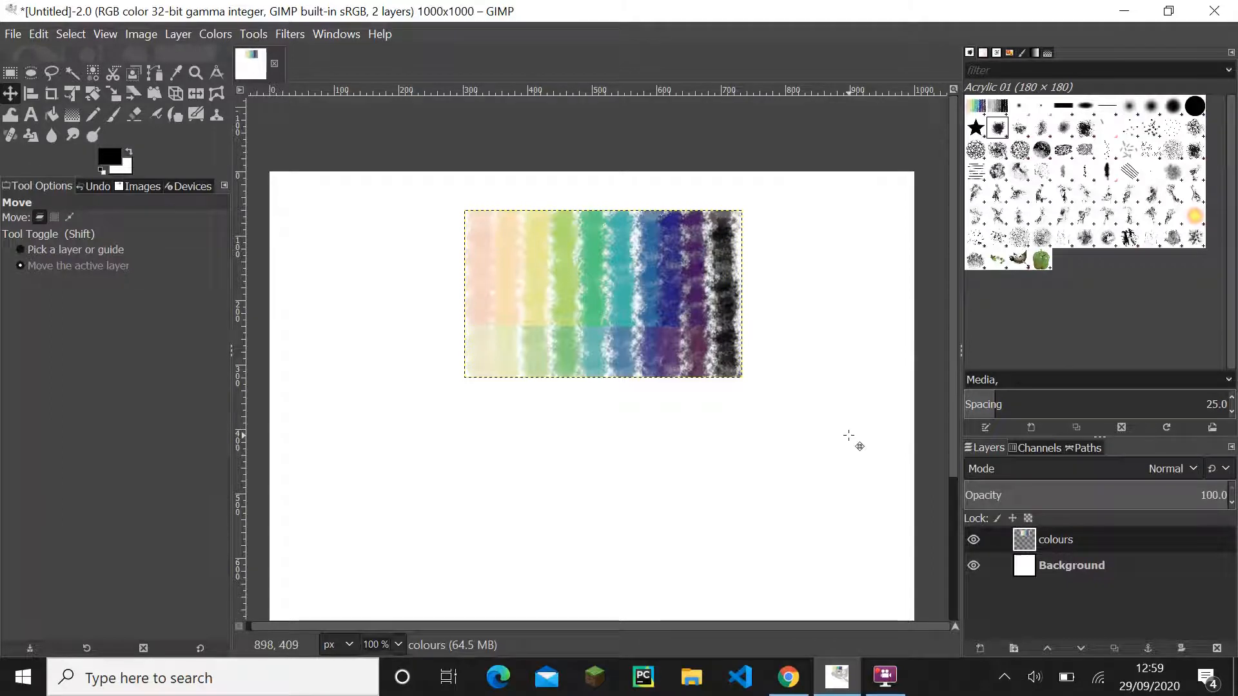
click(788, 677)
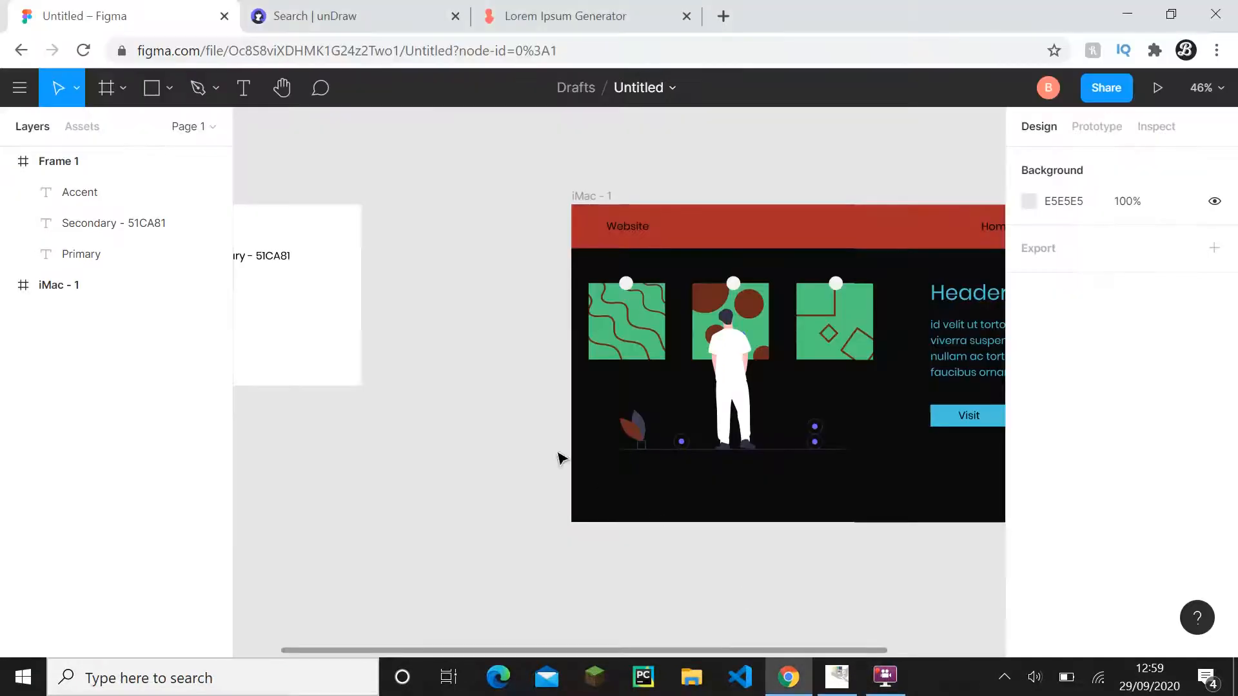
drag(561, 458, 659, 509)
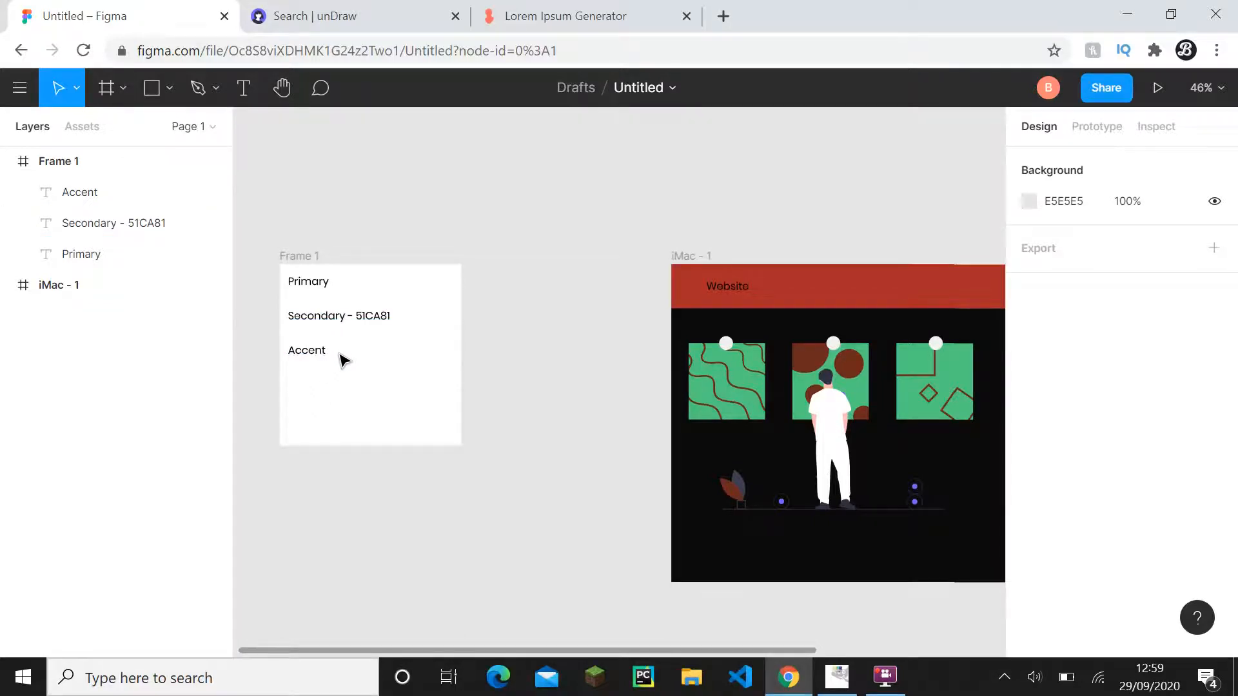
drag(660, 408, 346, 381)
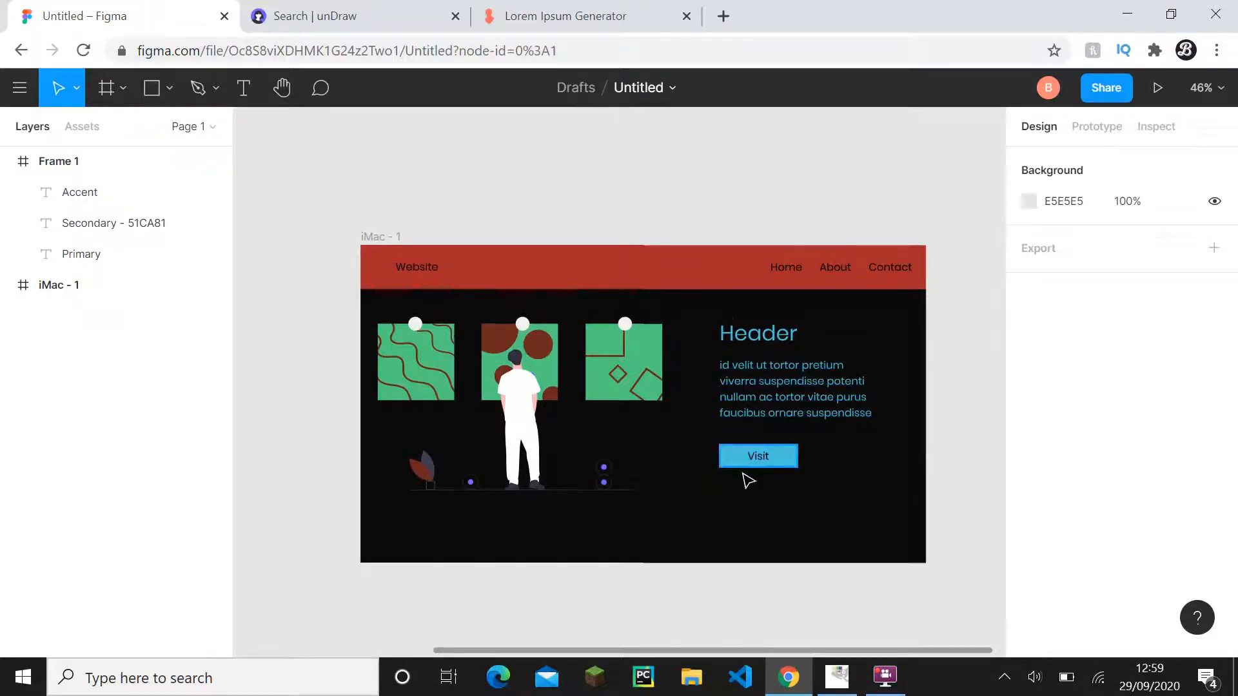
drag(700, 393, 924, 379)
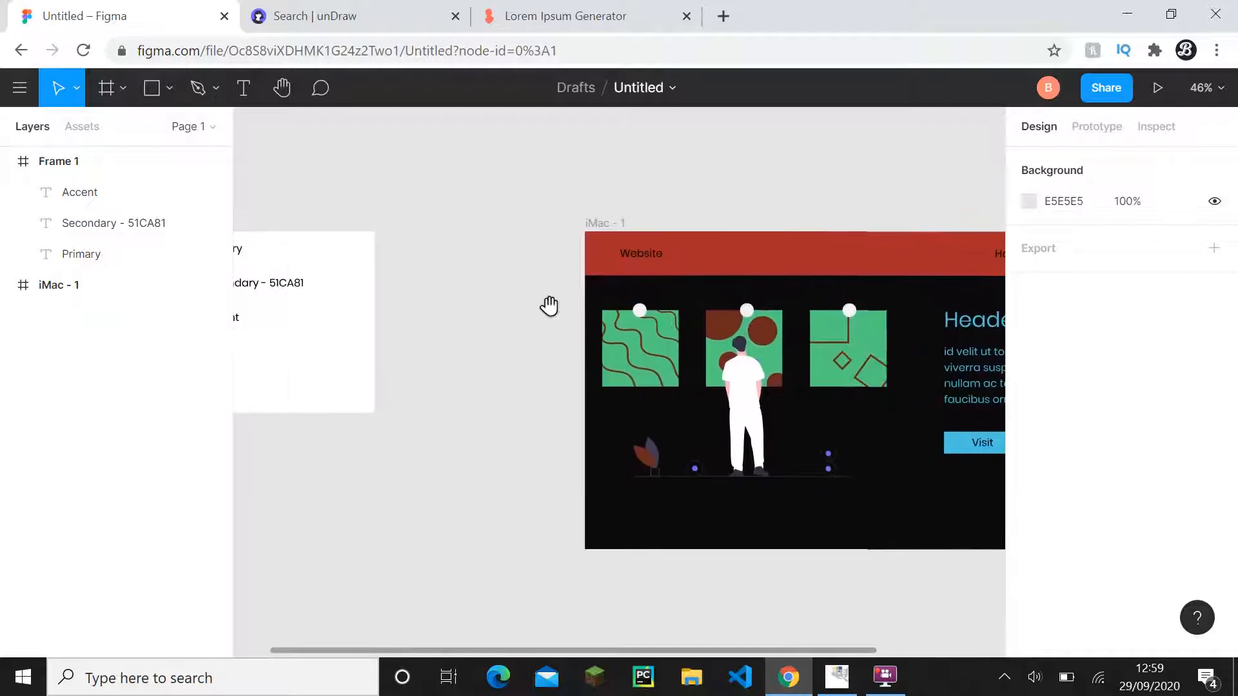
drag(532, 292, 625, 353)
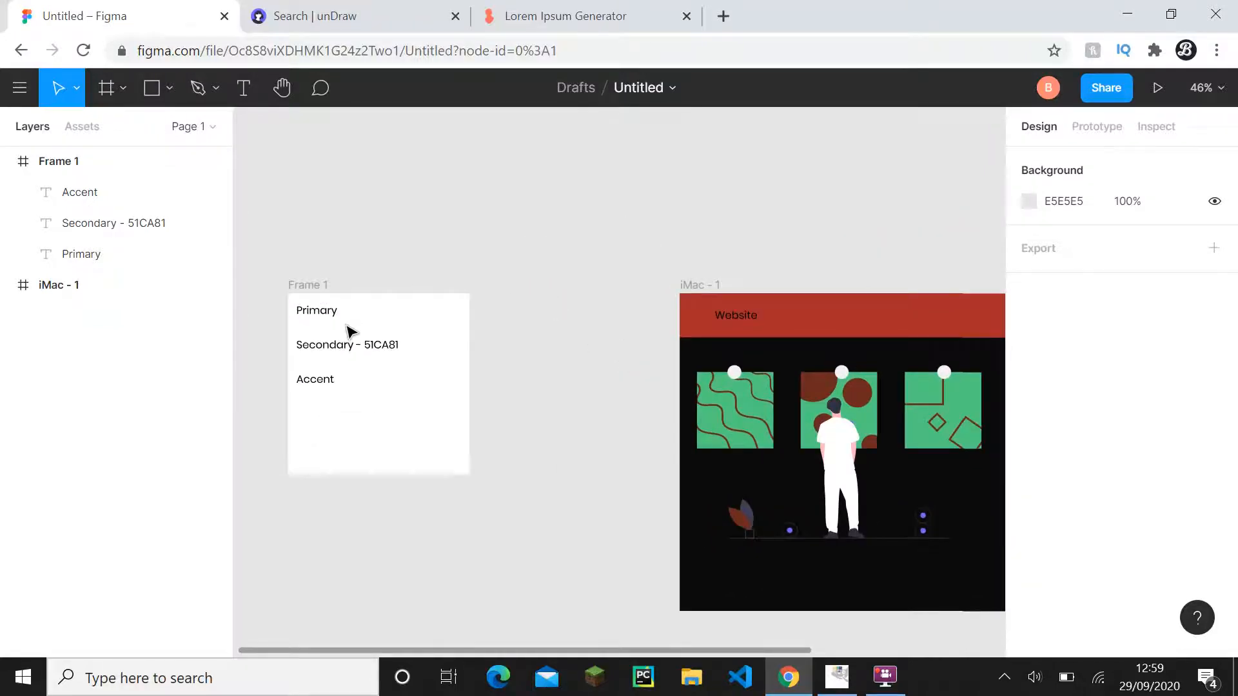
- Switch to GIMP and sample the black swatch of the colours layer as the foreground colour, checking its HTML notation
drag(628, 424, 698, 405)
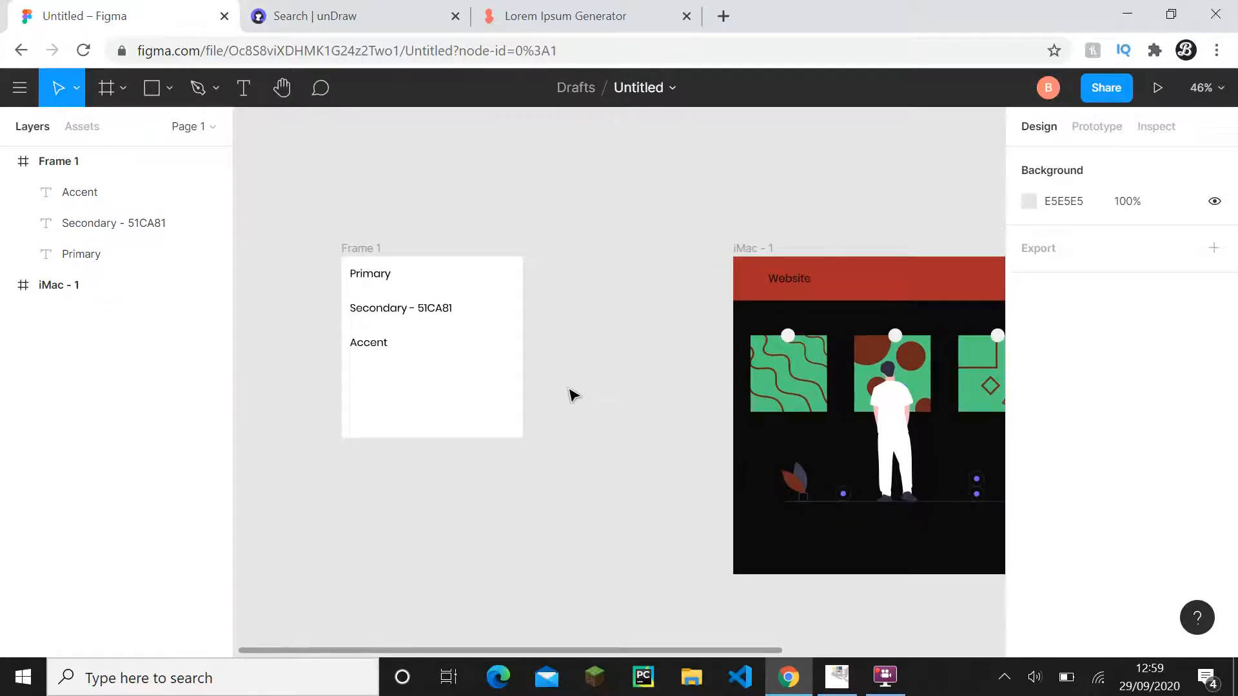
drag(550, 379, 473, 359)
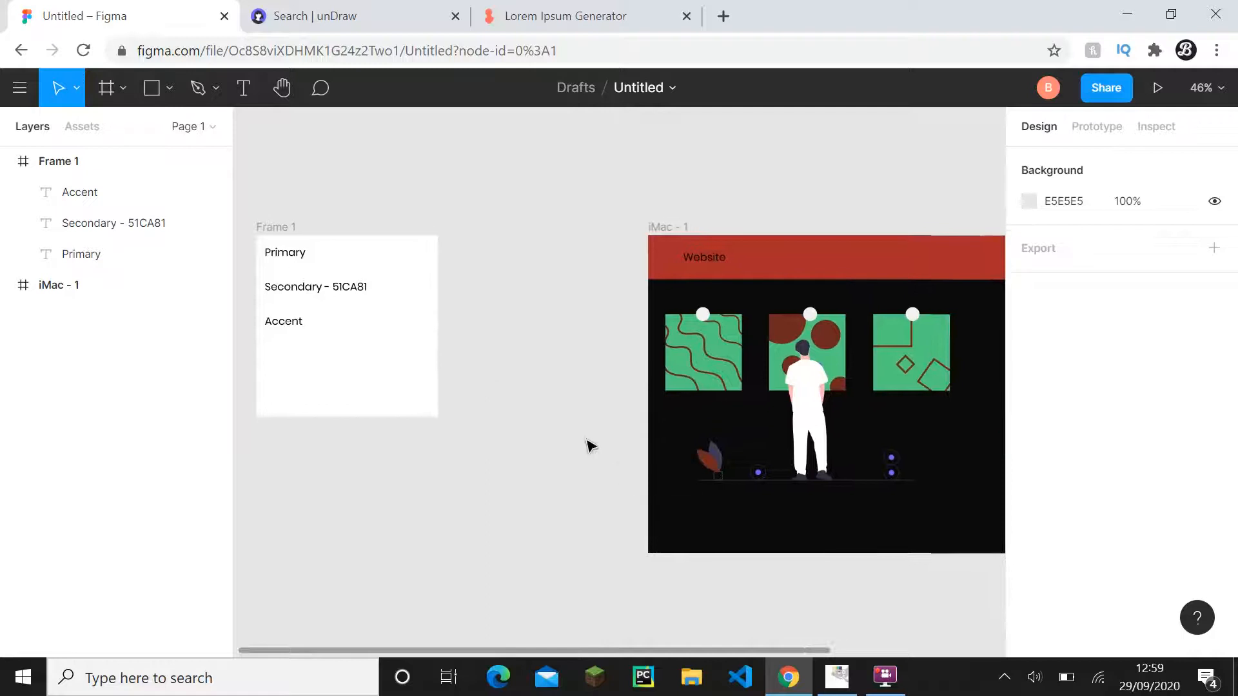
click(837, 675)
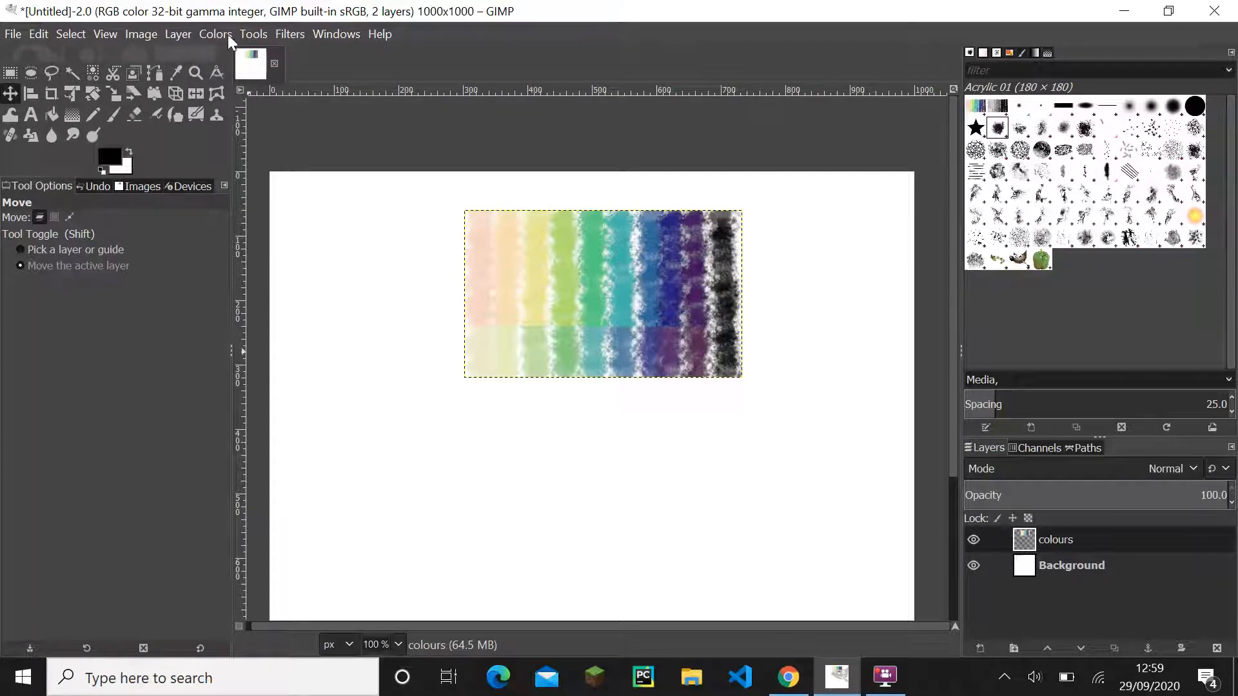
click(172, 74)
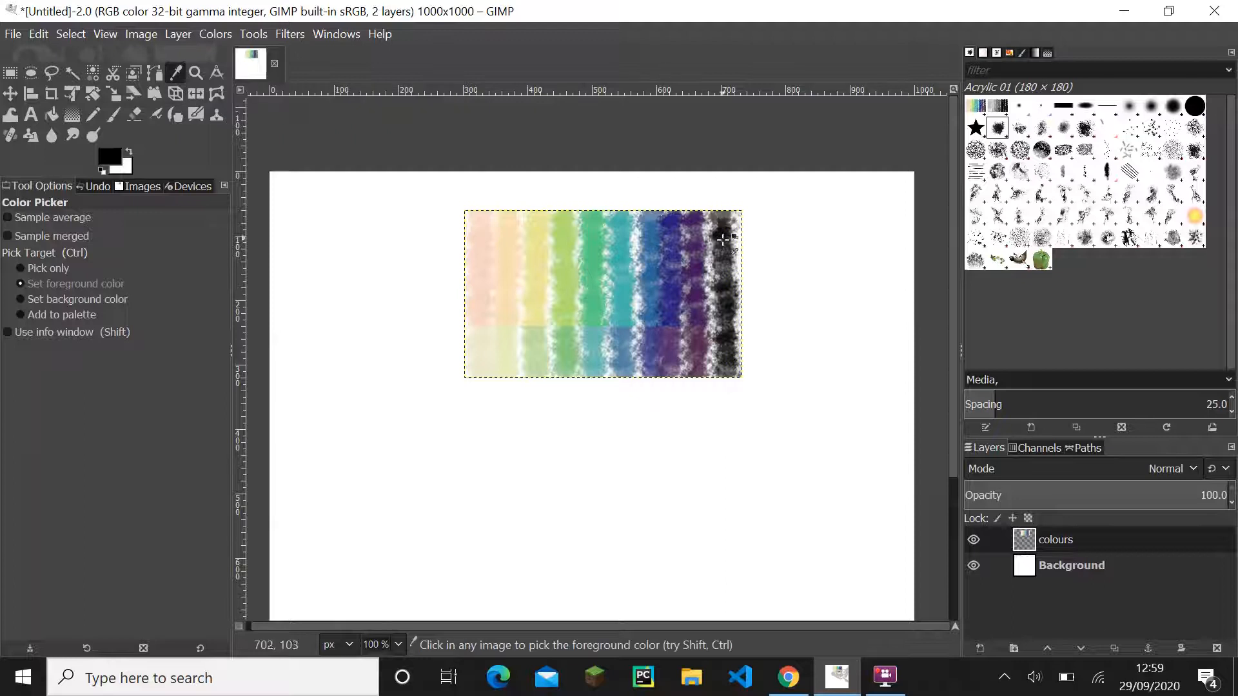
click(119, 161)
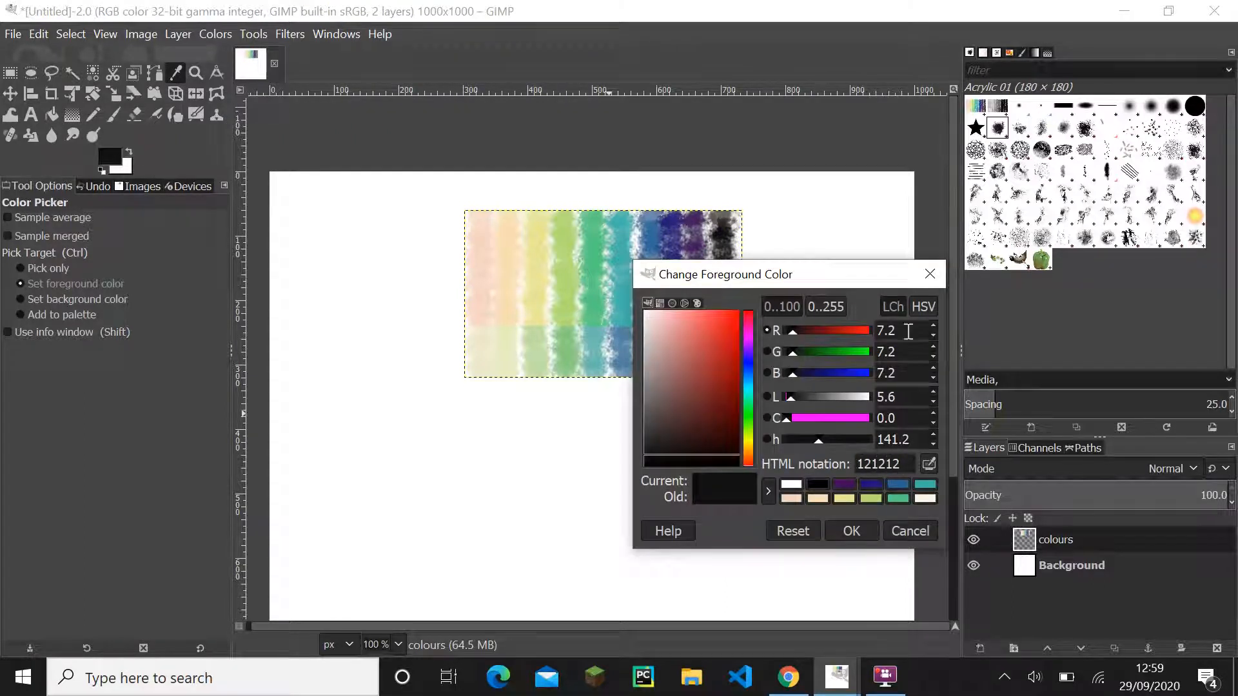
click(929, 274)
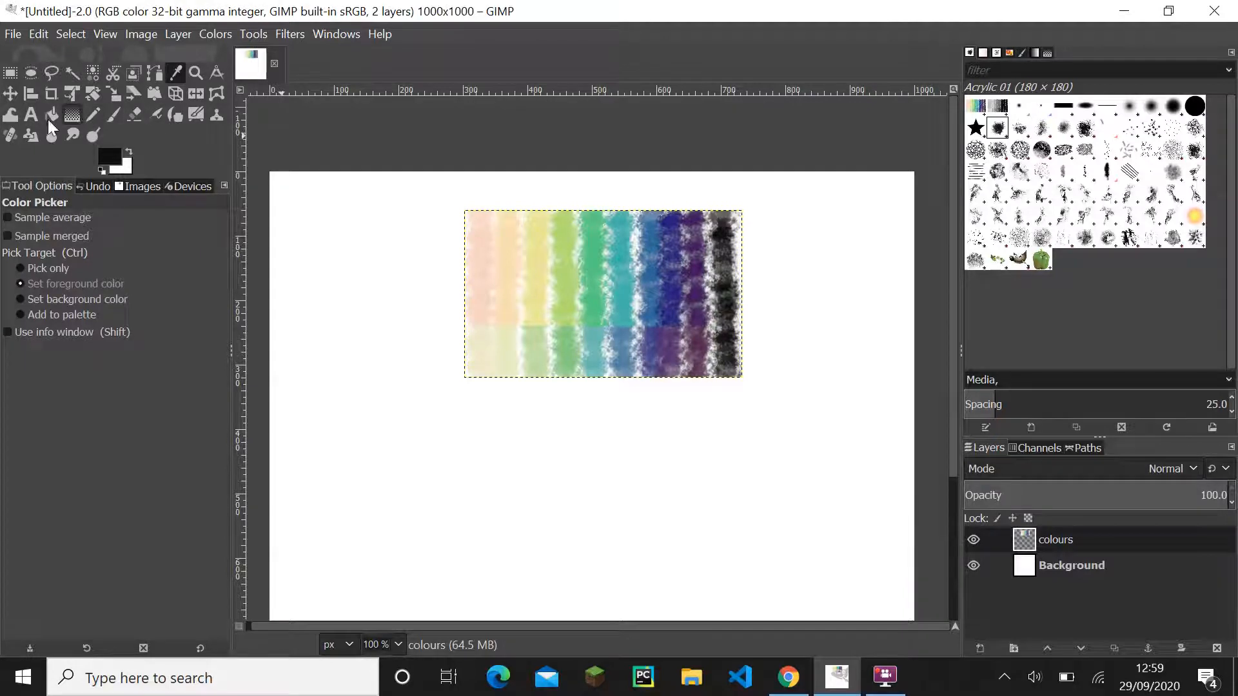
- Paint a vertical near-black stroke about 174 px long on the Background layer, lower left of the swatches, using the size 80 Acrylic 01 Paintbrush
click(110, 119)
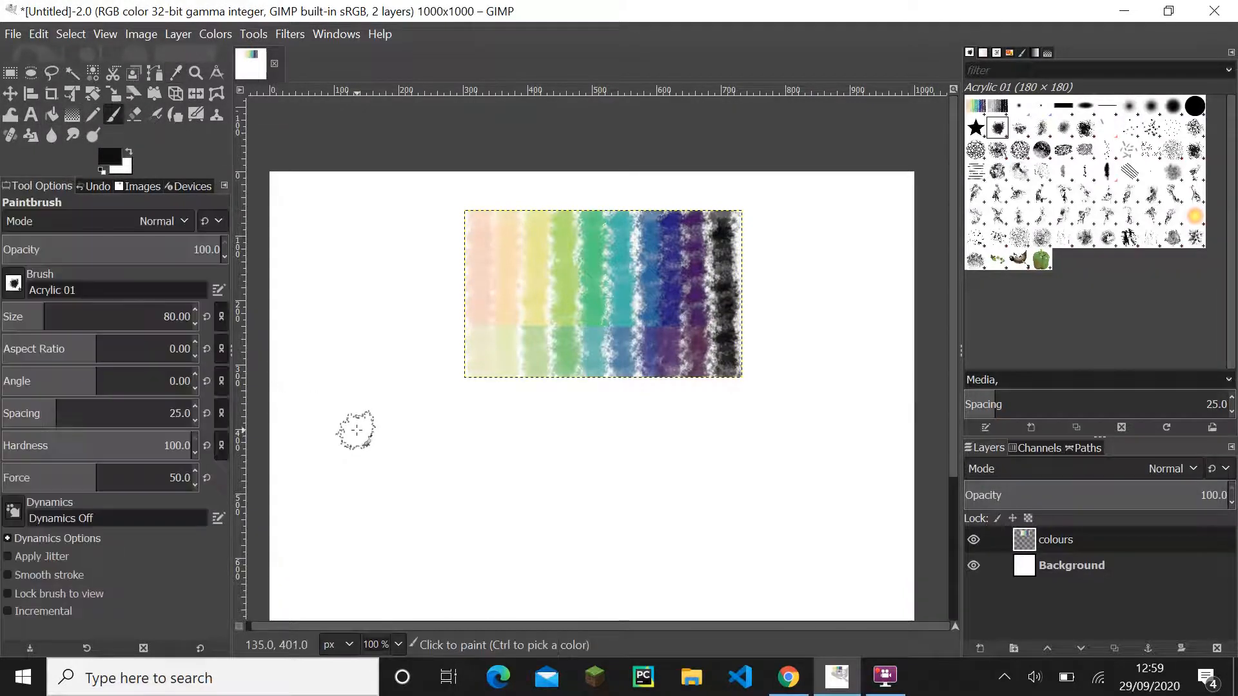
click(1062, 564)
click(347, 428)
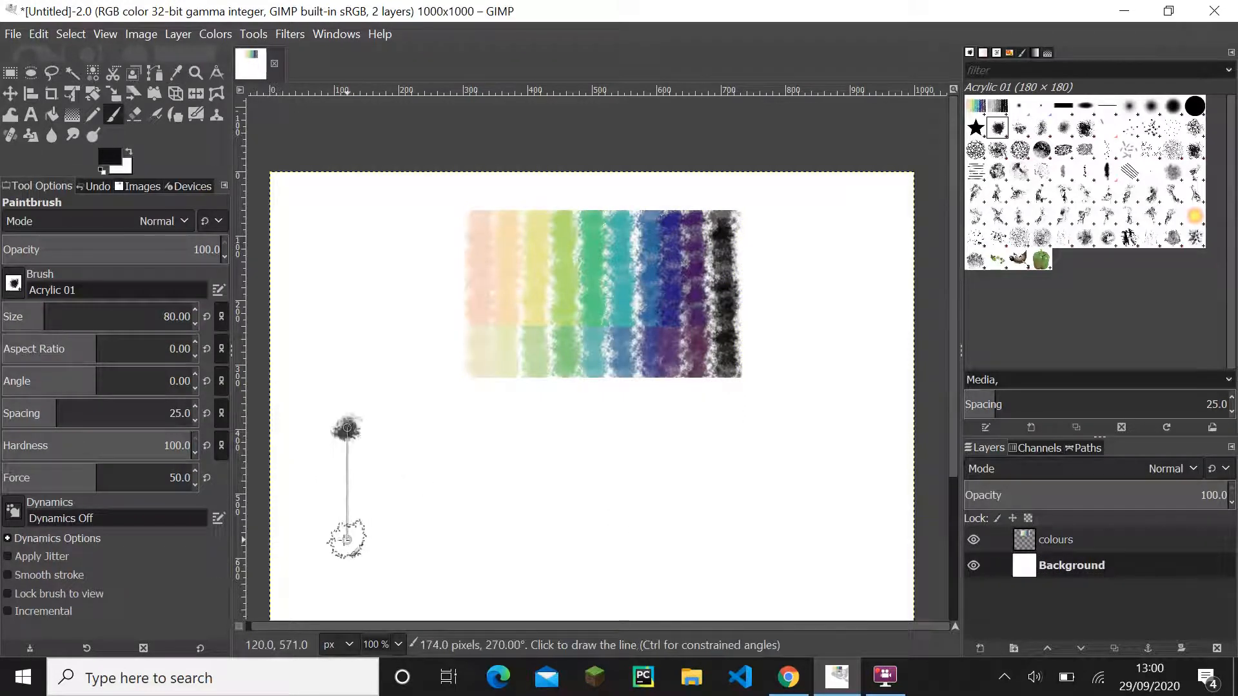
shift+click(347, 539)
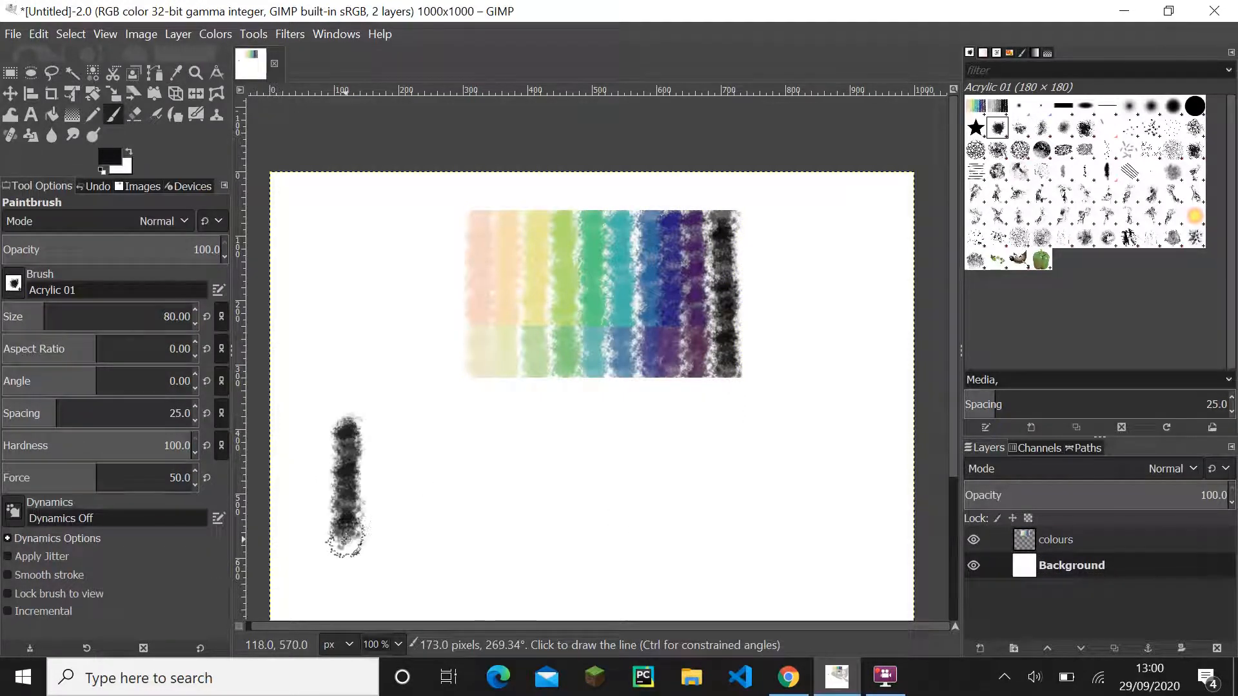
- Sample the light orange swatch of the colours layer as the foreground colour with the Color Picker
click(175, 72)
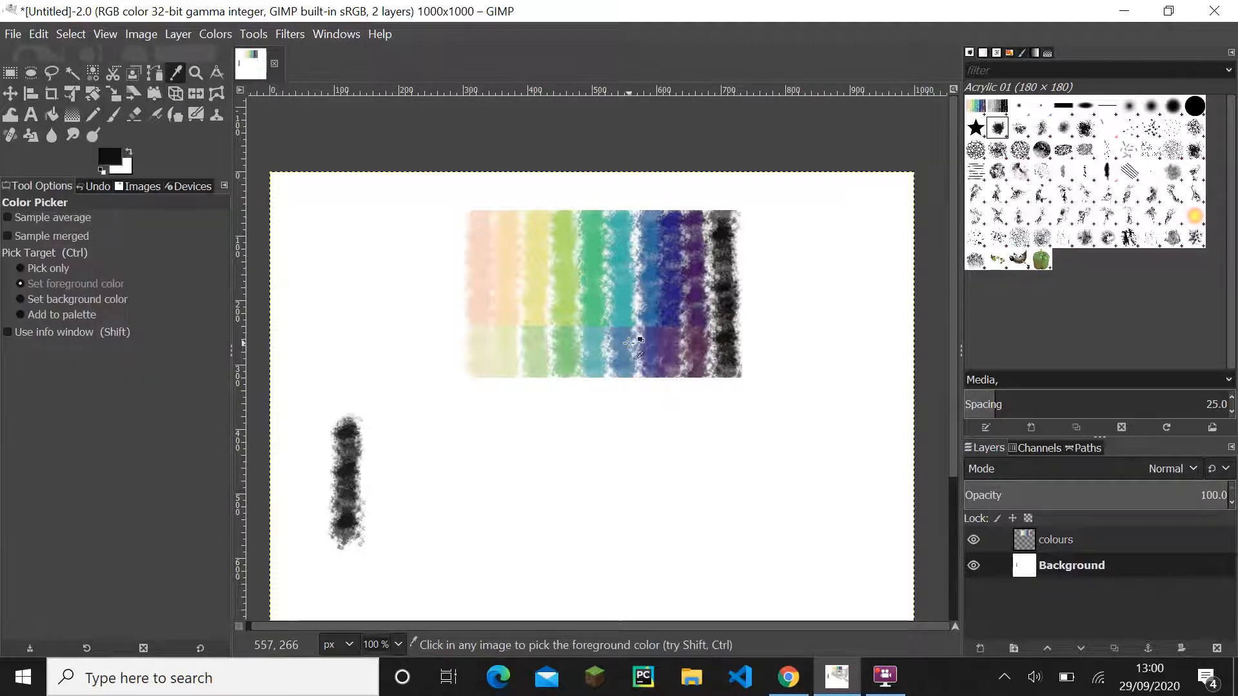
scroll(629, 343, up, 1)
scroll(561, 428, down, 2)
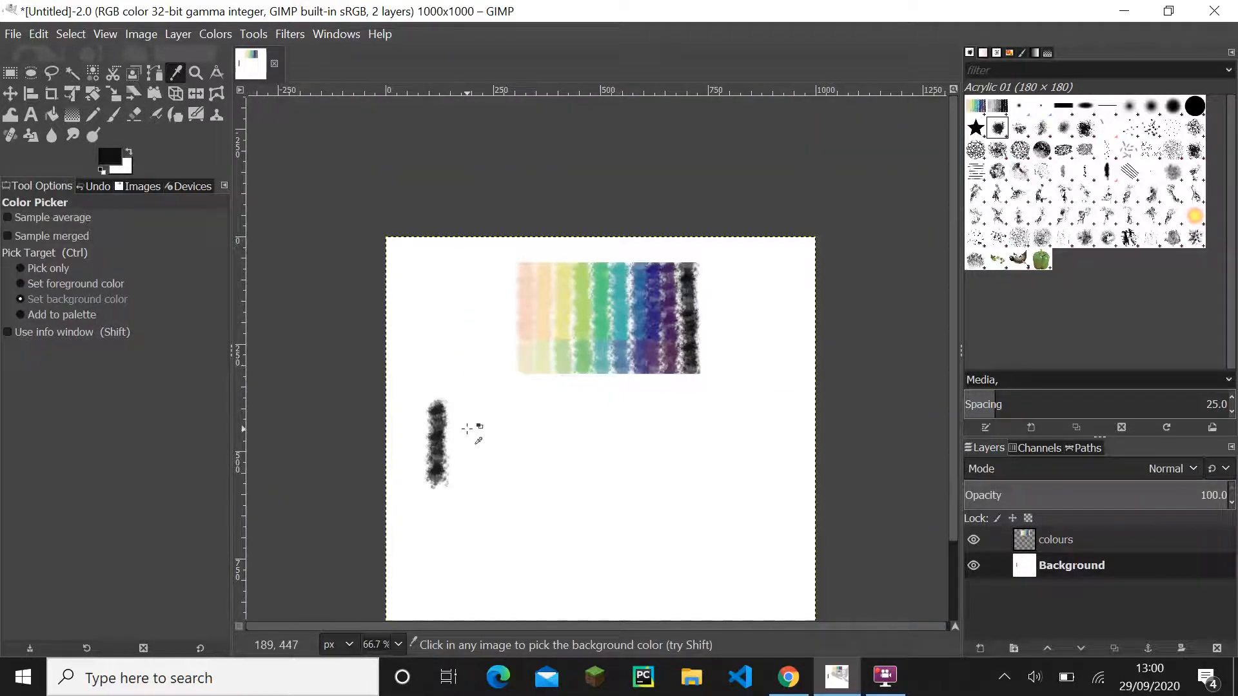
scroll(466, 429, up, 1)
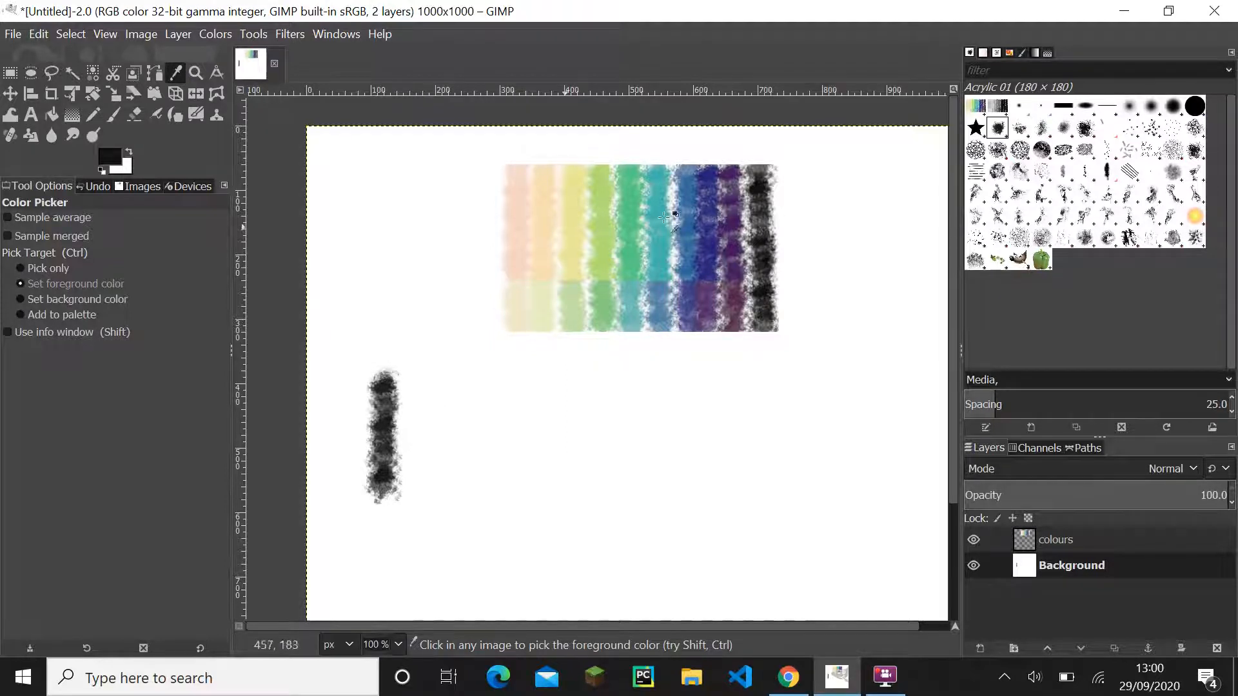
drag(550, 238, 538, 276)
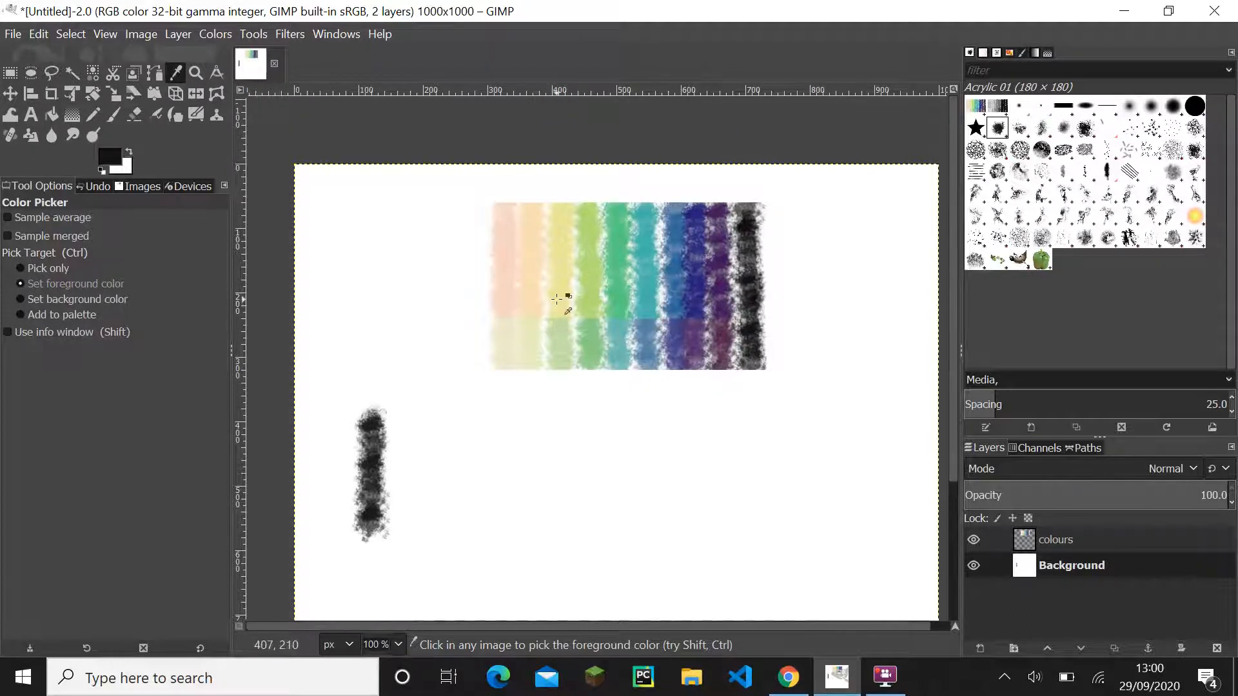
drag(560, 288, 550, 314)
key(ctrl)
scroll(550, 313, up, 1)
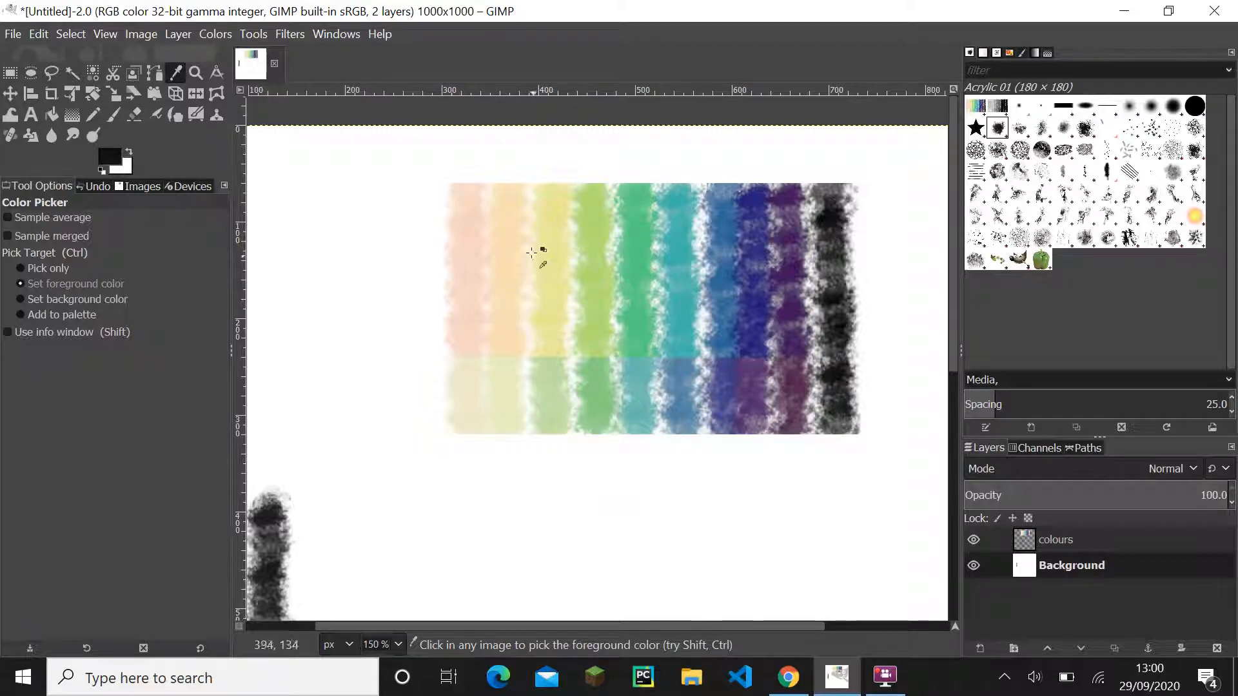
click(550, 301)
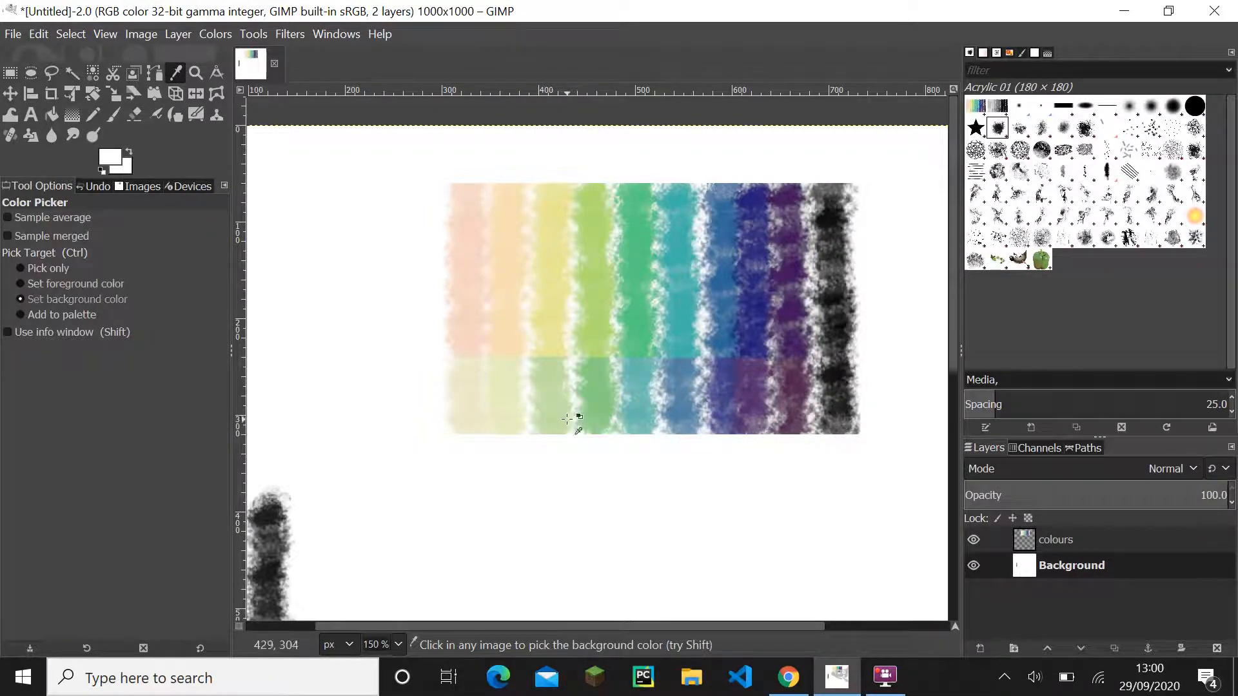
scroll(558, 408, down, 1)
scroll(558, 408, up, 2)
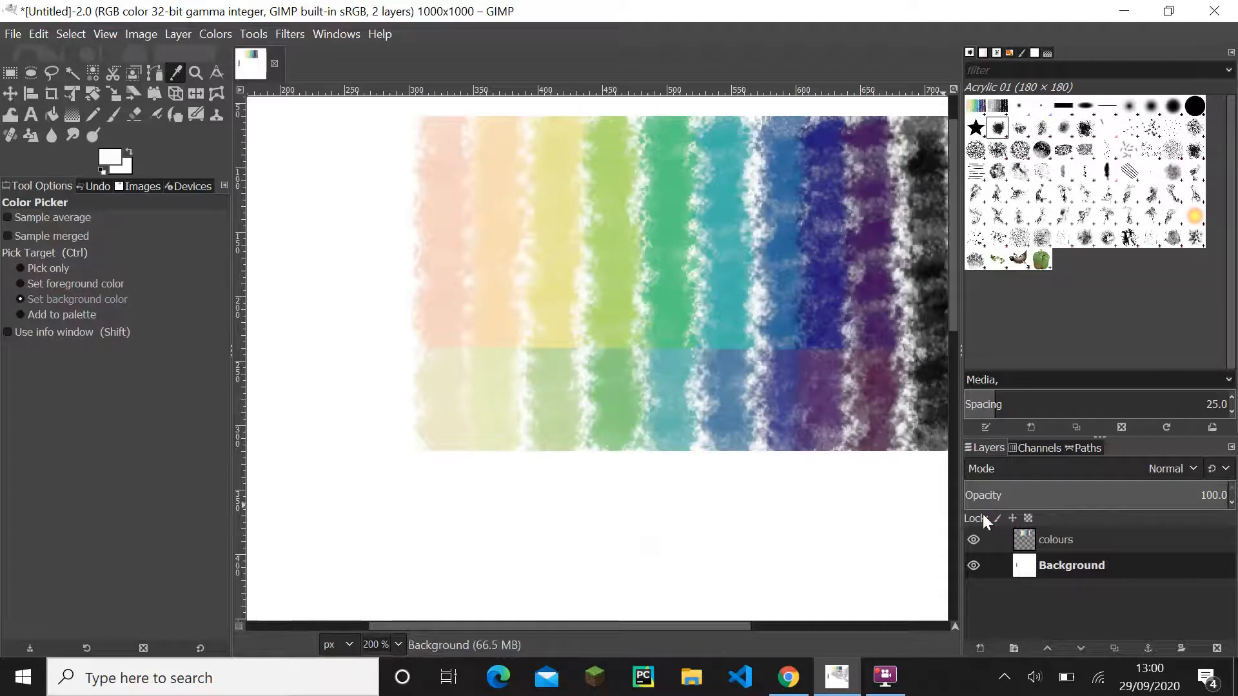
click(1153, 545)
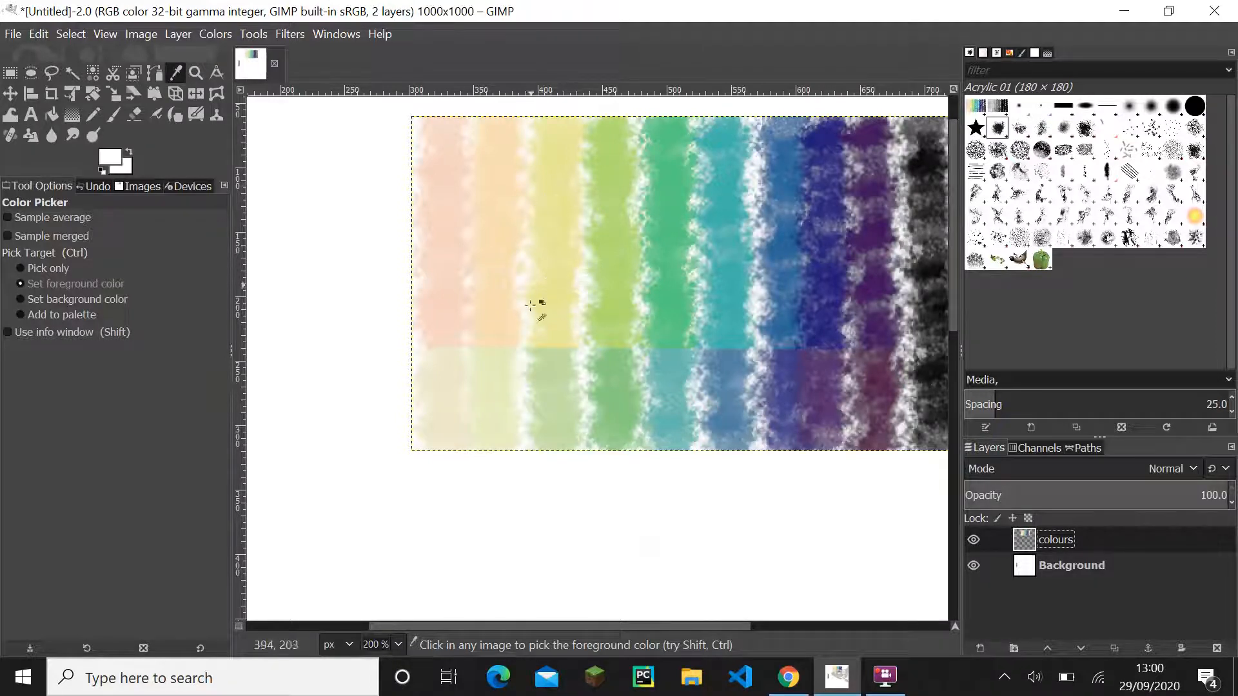
click(497, 266)
- Paint a vertical light orange stroke on the Background layer, to the right of the near-black stroke, with the Paintbrush
scroll(509, 382, down, 3)
drag(508, 381, 543, 252)
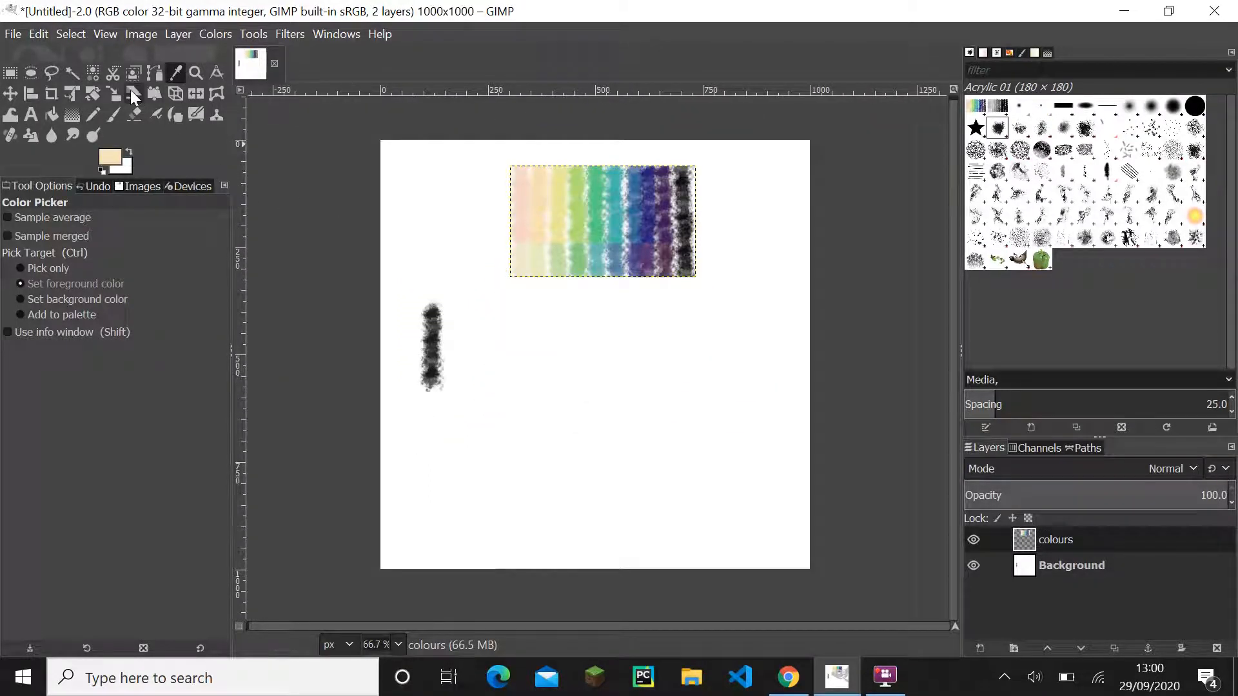
click(117, 116)
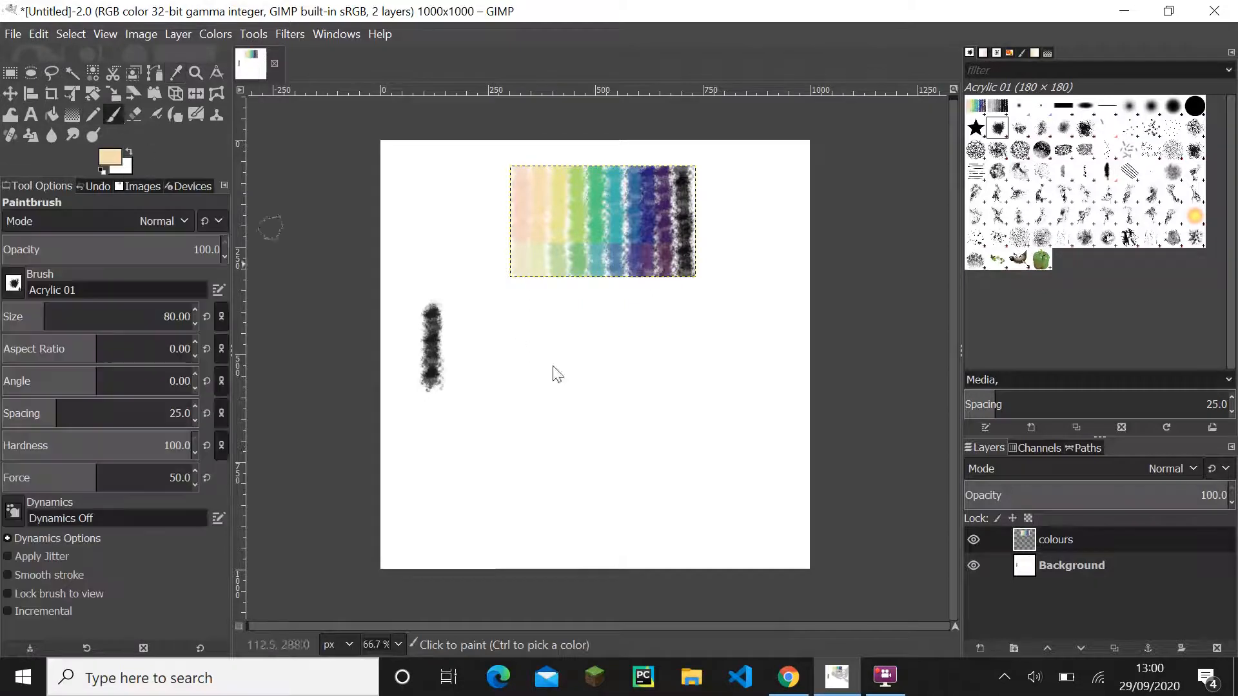
click(1089, 563)
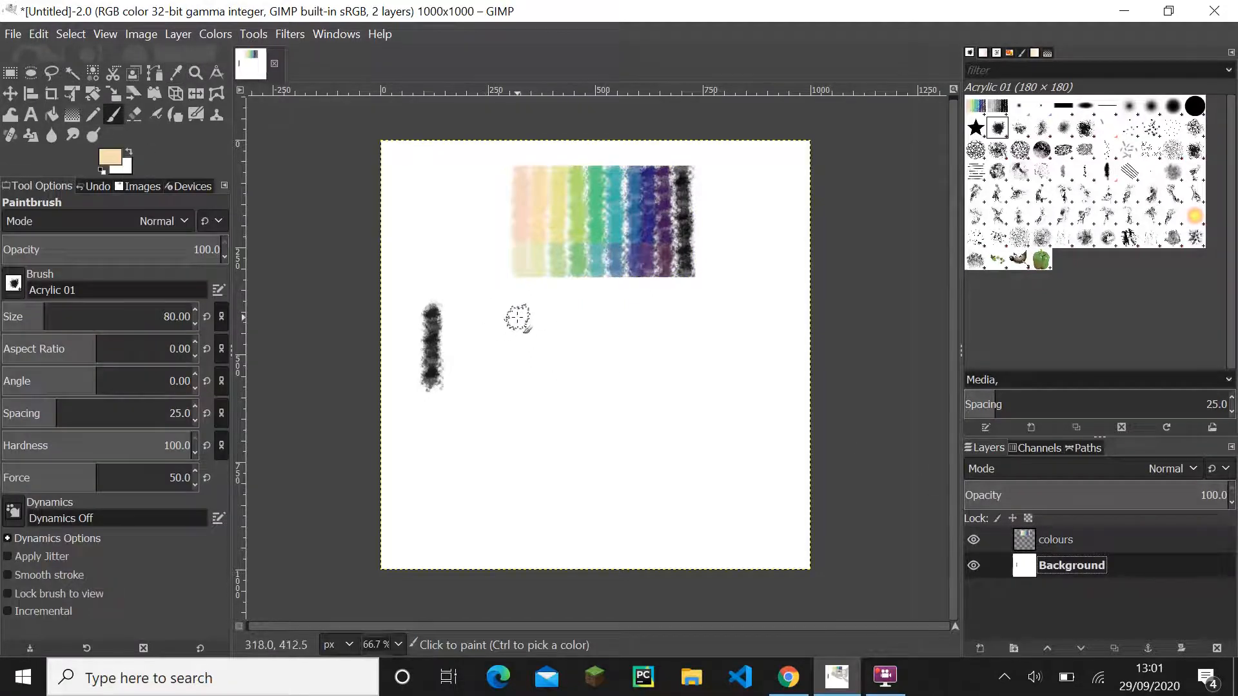
click(517, 317)
shift+click(518, 378)
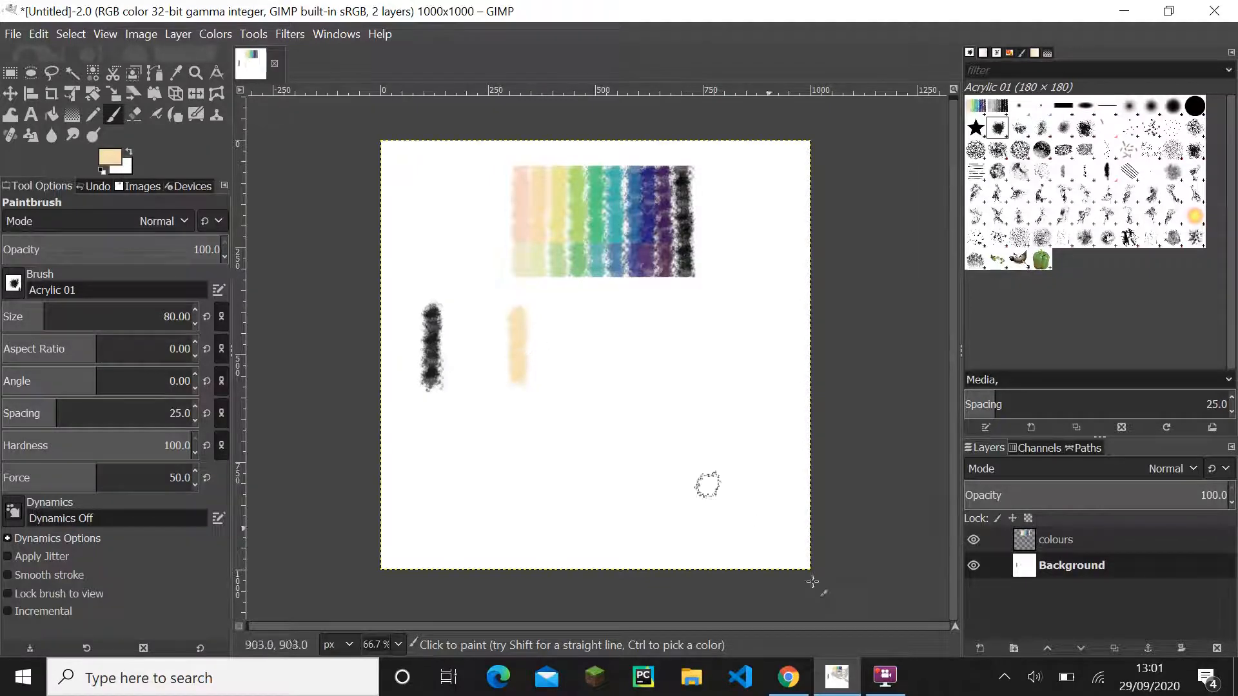
- Switch to Figma and examine the colours used across the iMac - 1 mockup
click(799, 664)
drag(664, 462, 451, 451)
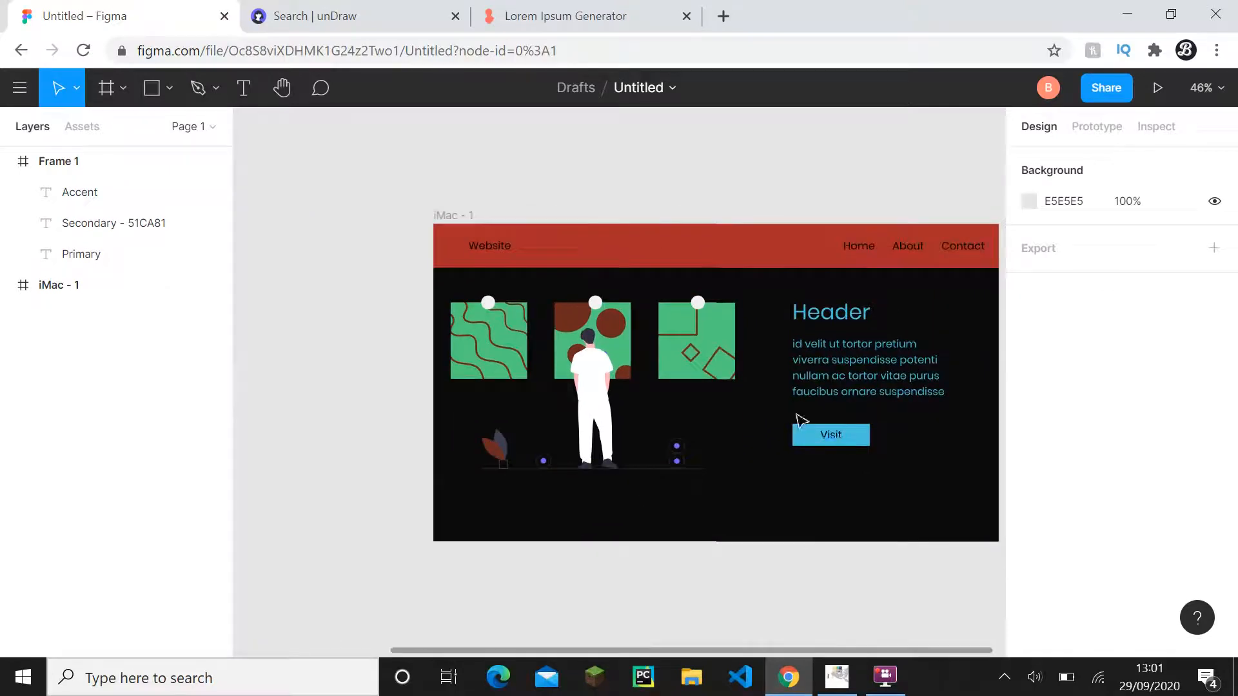
drag(791, 412, 702, 434)
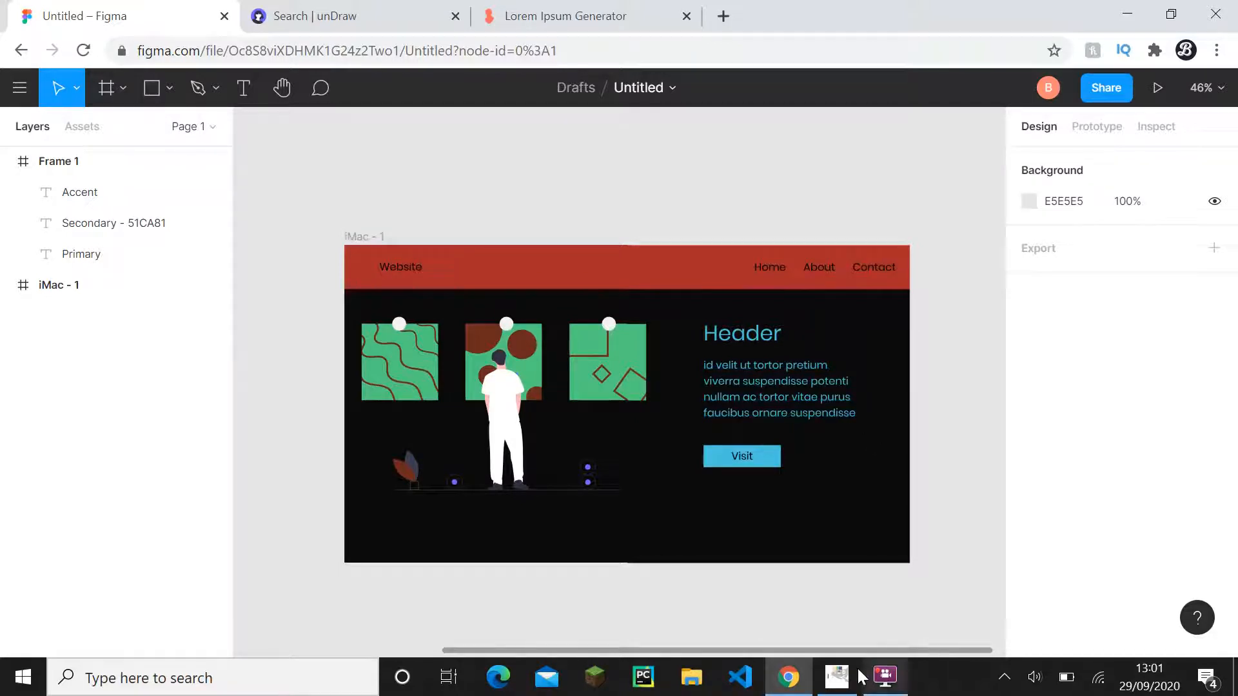
- Return to GIMP and sample the yellow swatch of the colours layer as the foreground colour
click(836, 675)
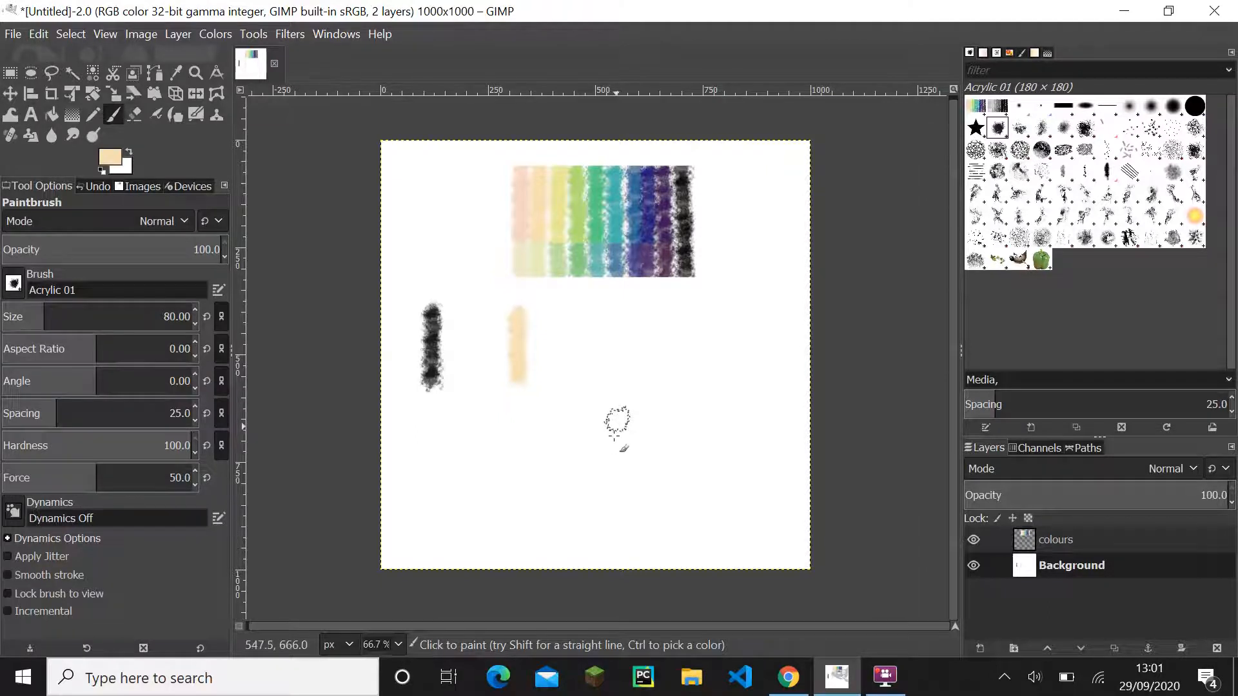
scroll(612, 388, up, 1)
drag(607, 376, 592, 455)
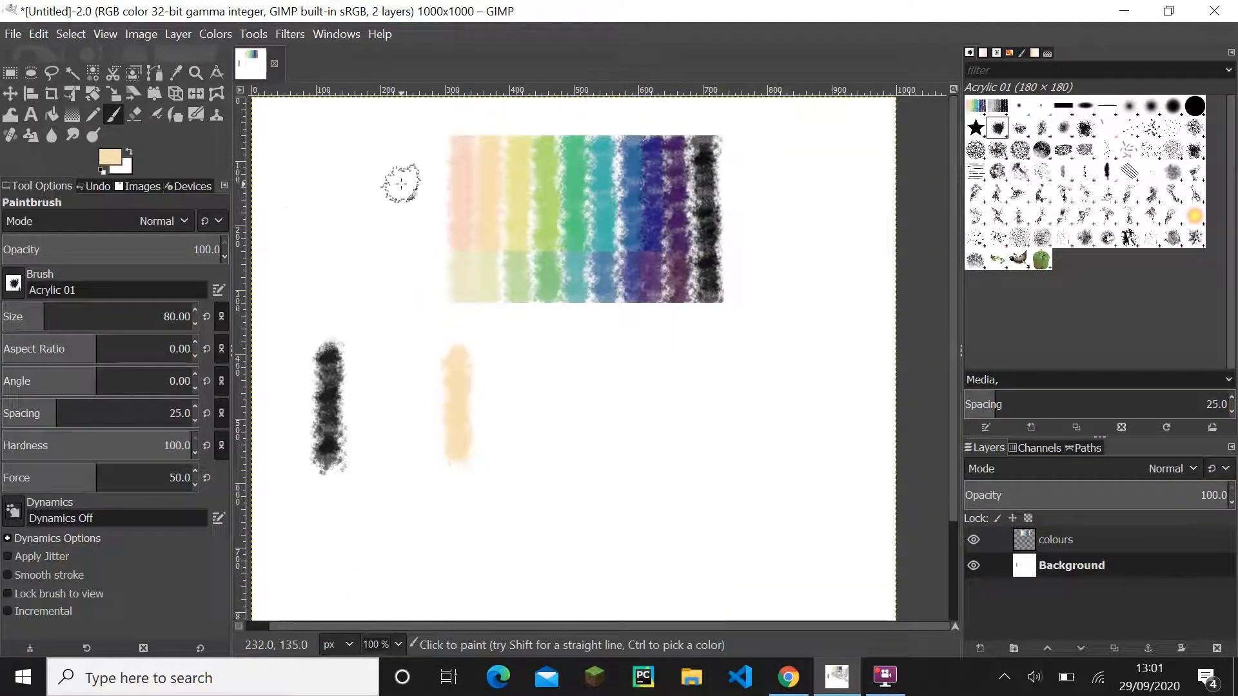
key(o)
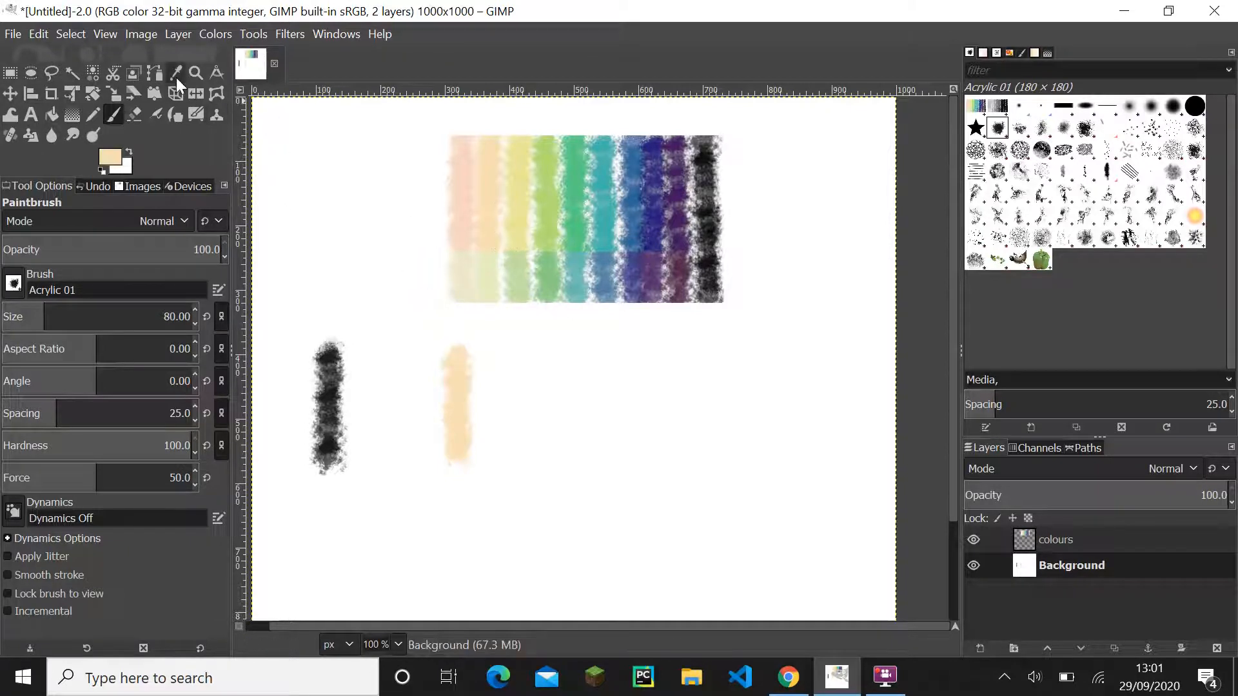
click(1083, 542)
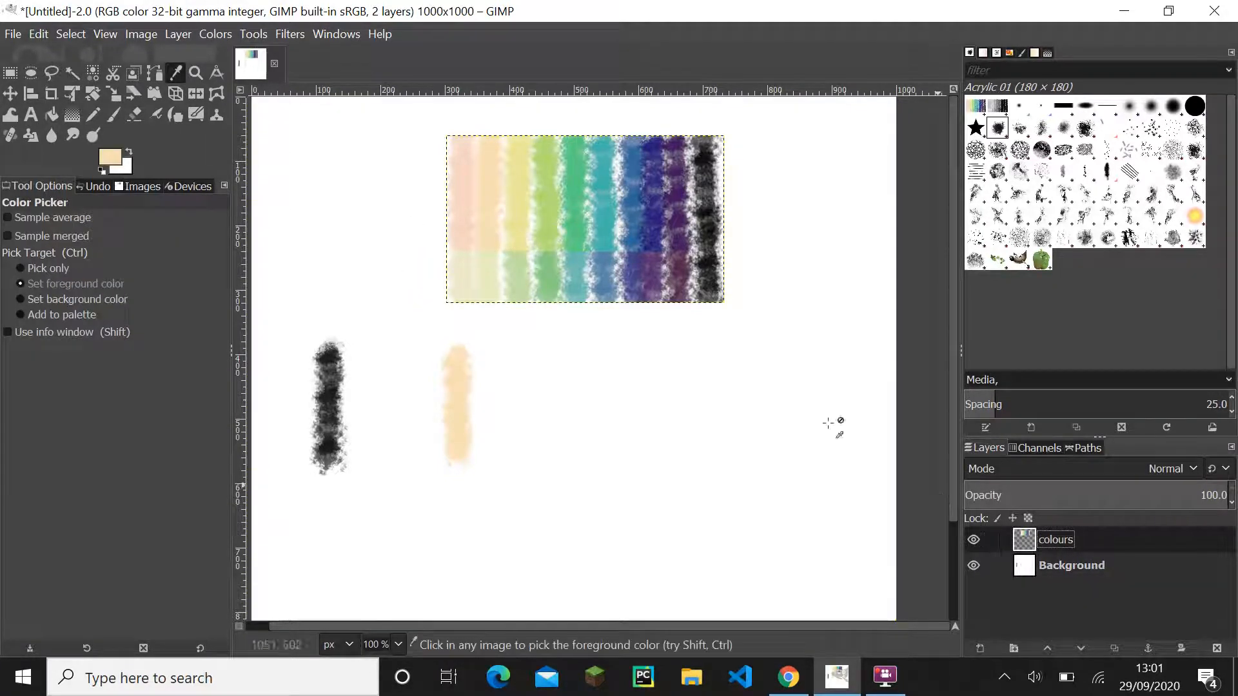
ctrl+scroll(501, 256, up, 1)
click(523, 224)
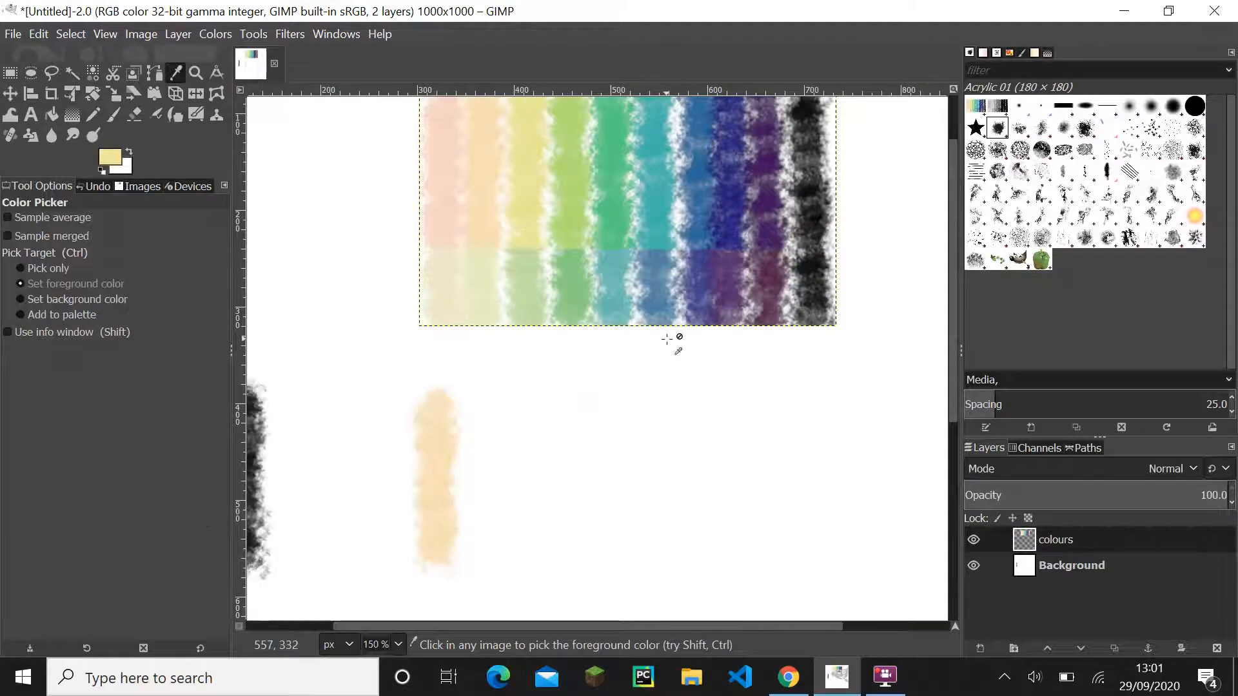
- Paint a vertical yellow stroke about 157 px long on the Background layer, to the right of the light orange stroke
drag(667, 470, 590, 357)
click(1124, 567)
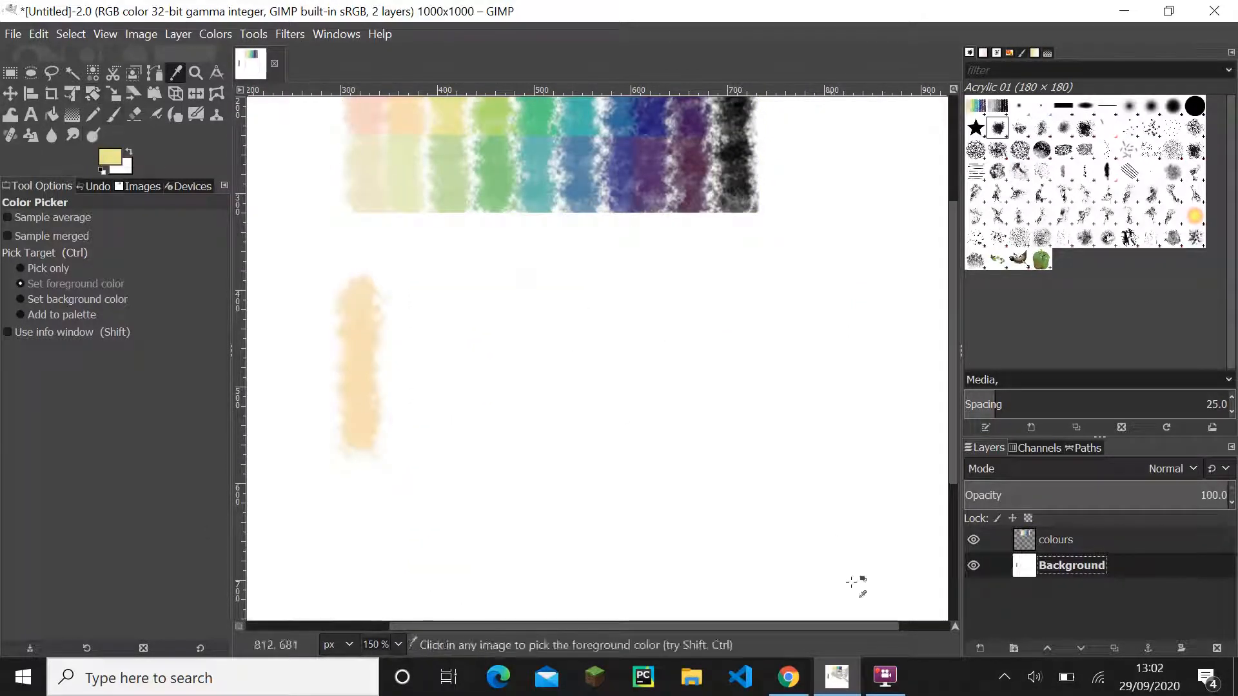
mouse_move(885, 677)
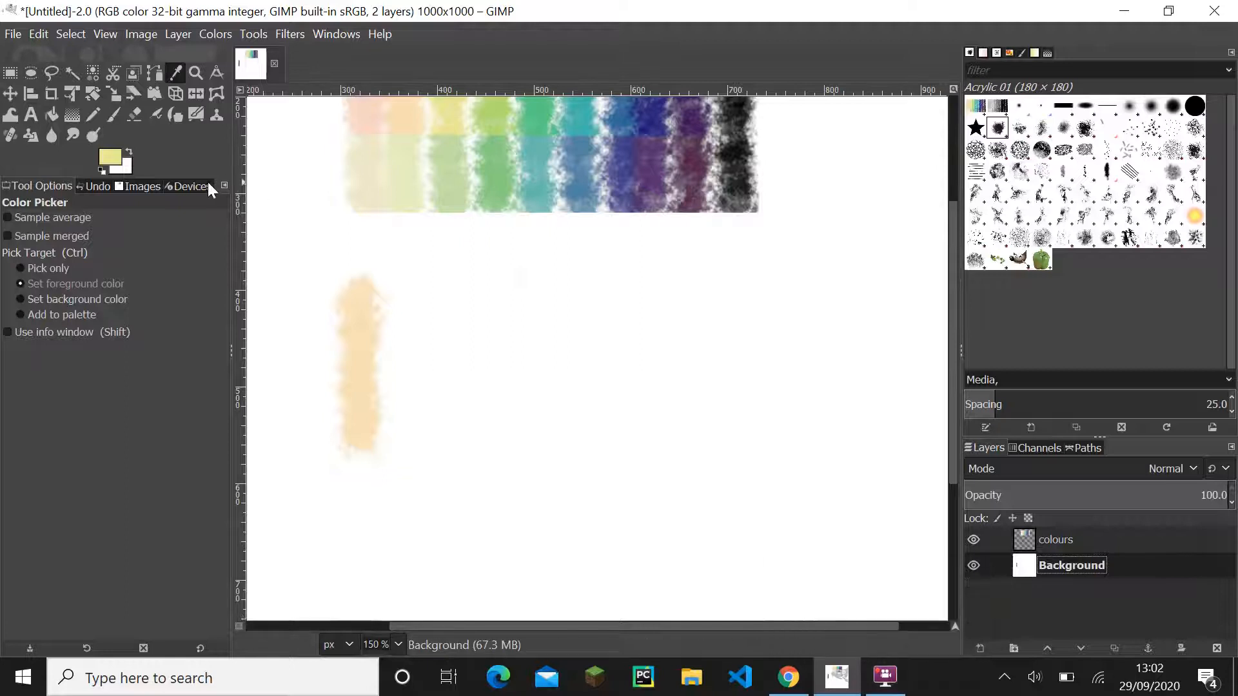
click(113, 118)
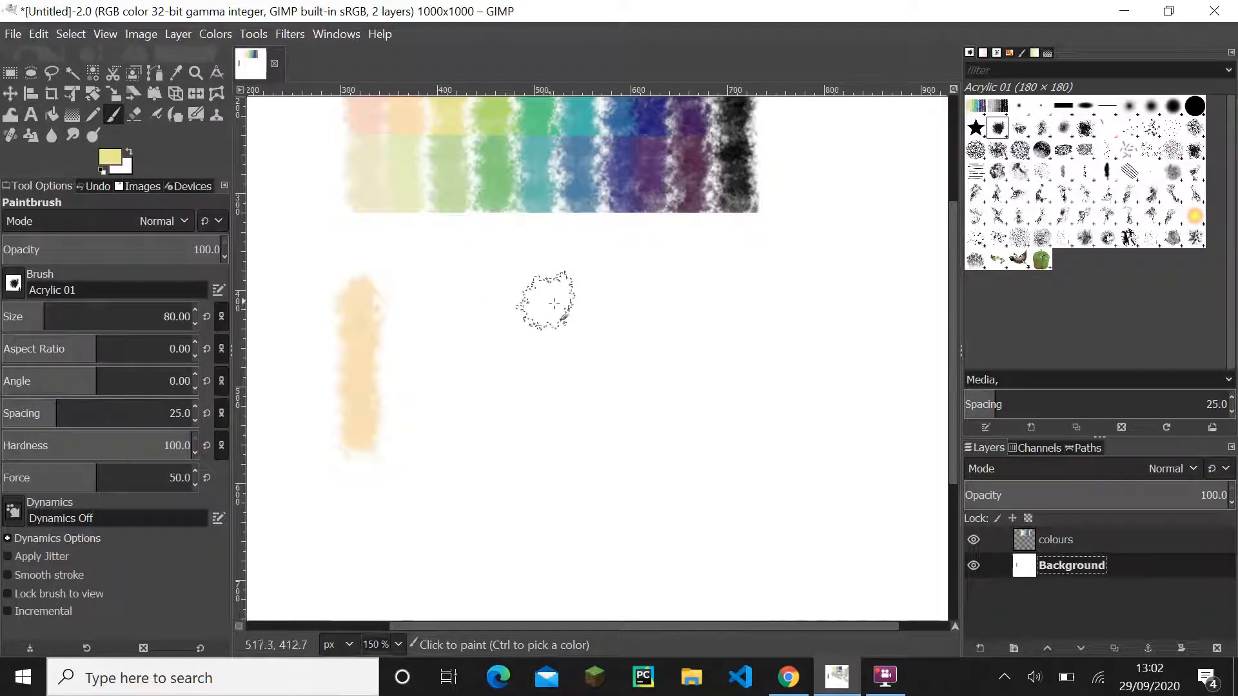
click(584, 289)
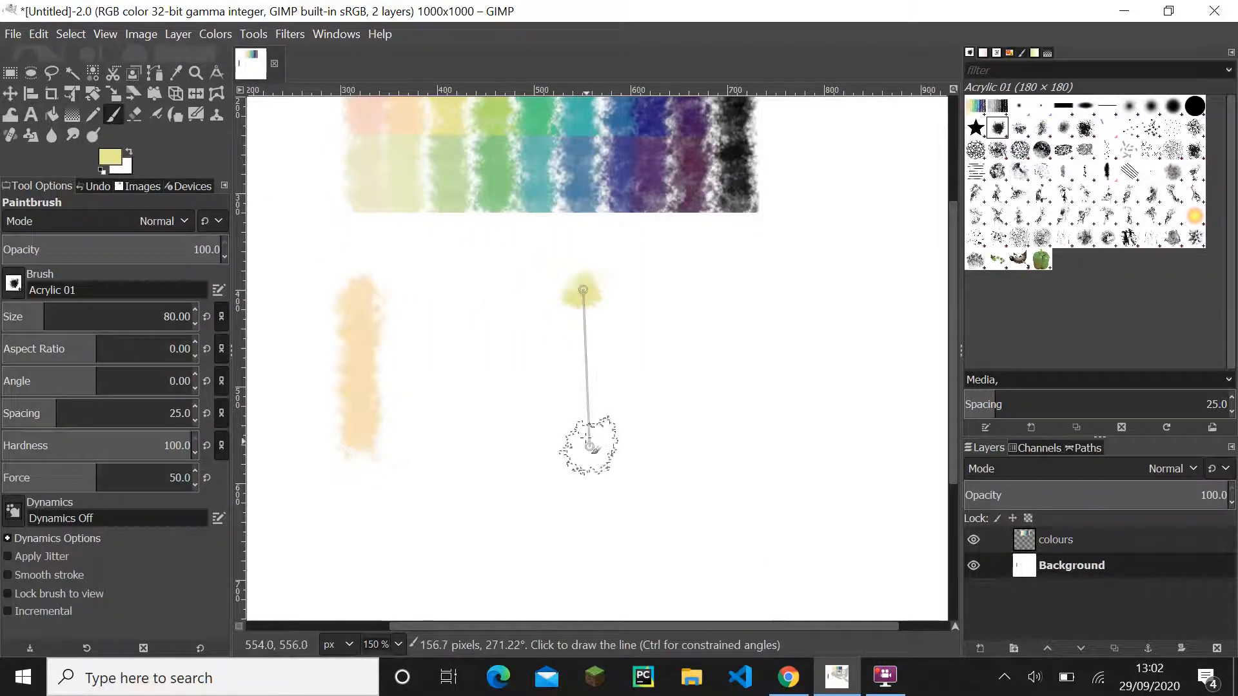
shift+click(580, 442)
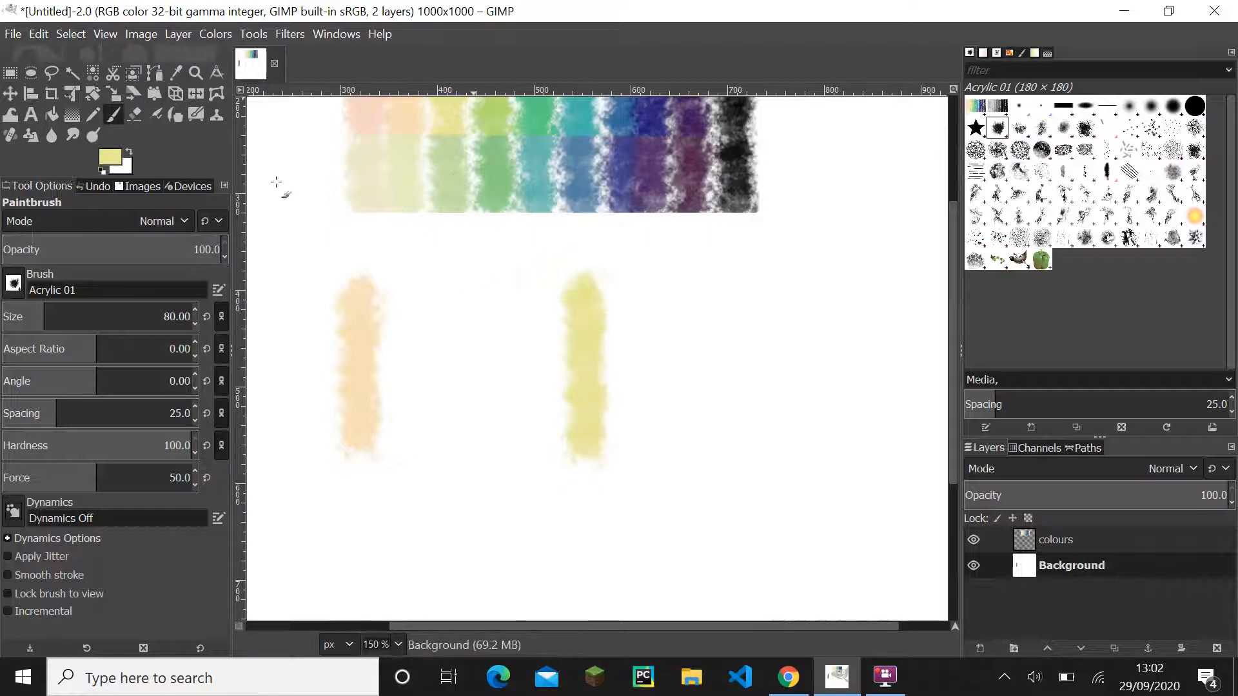
- Sample the medium blue swatch of the colours layer as the foreground colour
click(1064, 540)
click(176, 74)
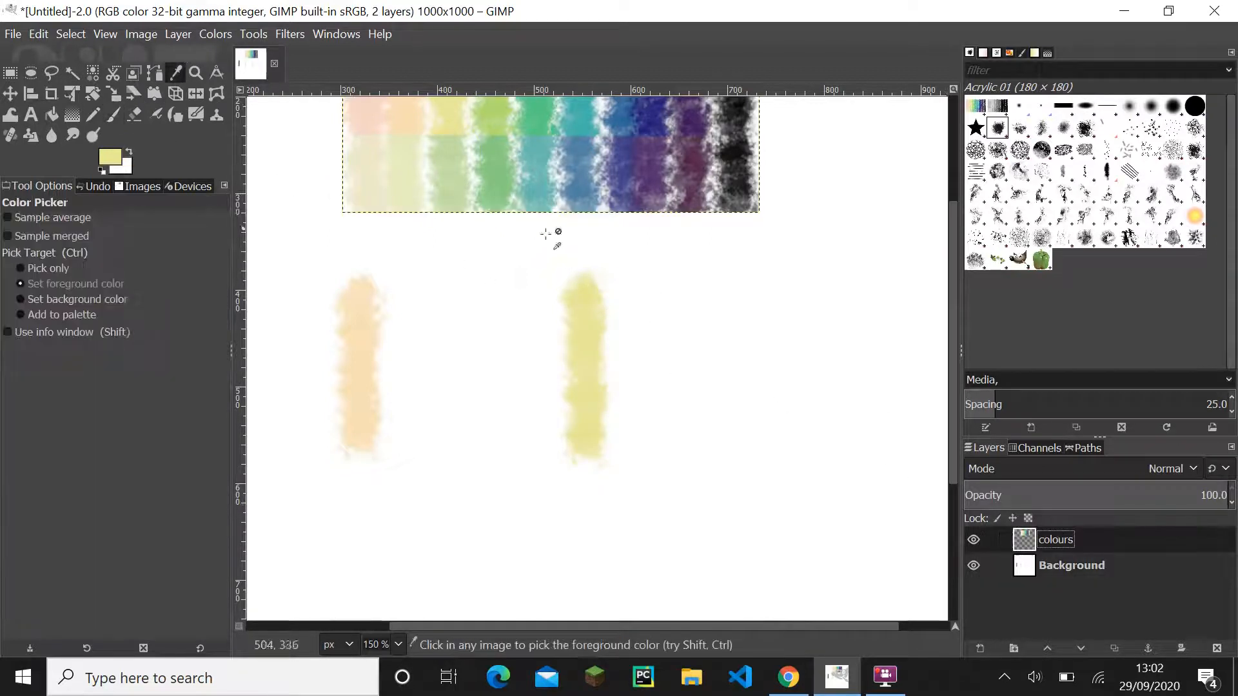
drag(521, 290, 476, 444)
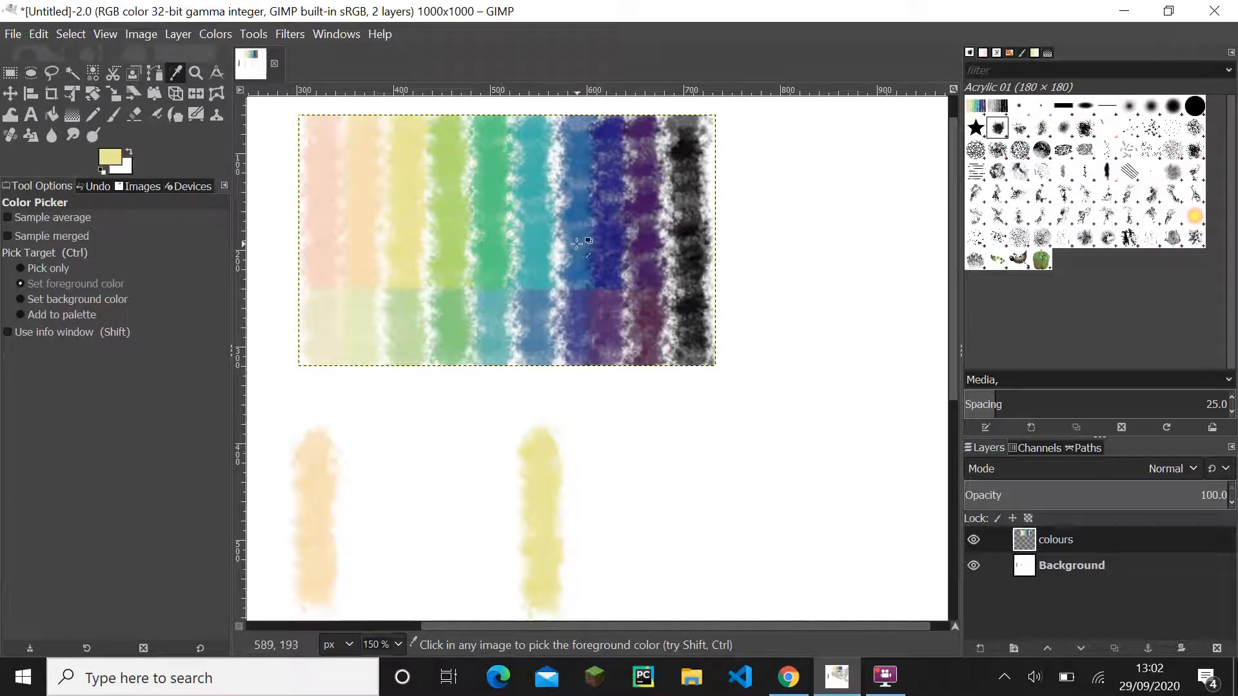
click(577, 243)
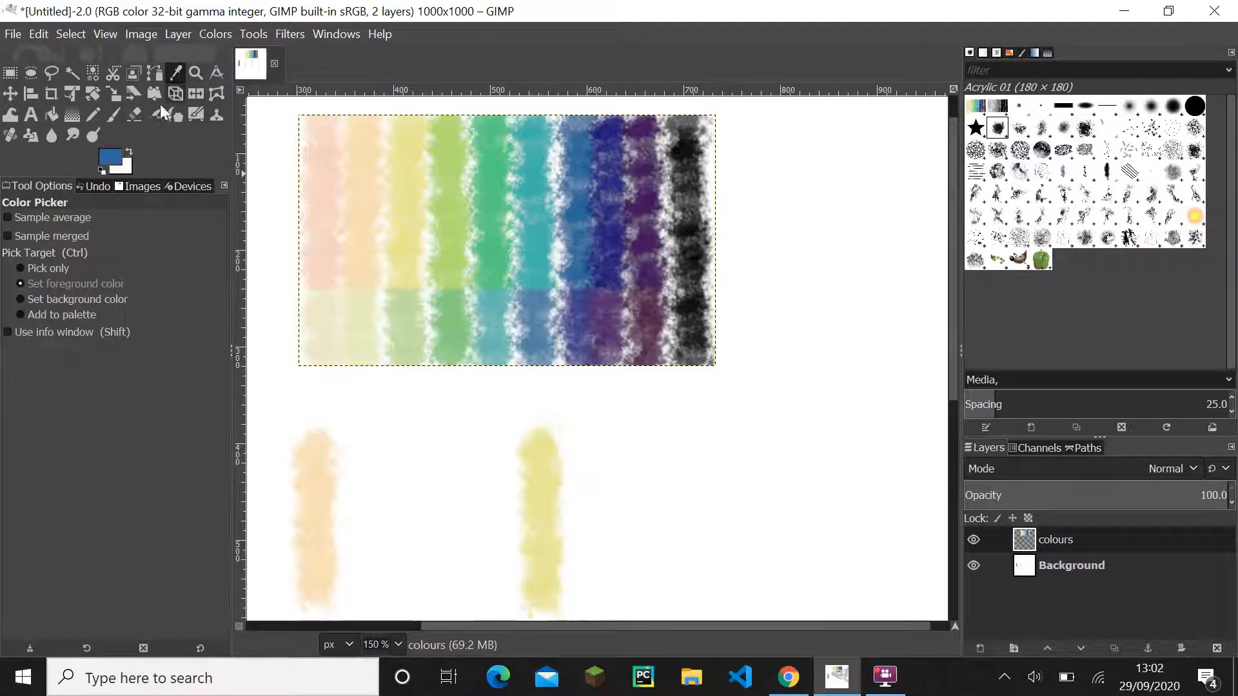
- Paint a vertical blue stroke on the Background layer with the Paintbrush, directly to the right of the yellow stroke
click(122, 114)
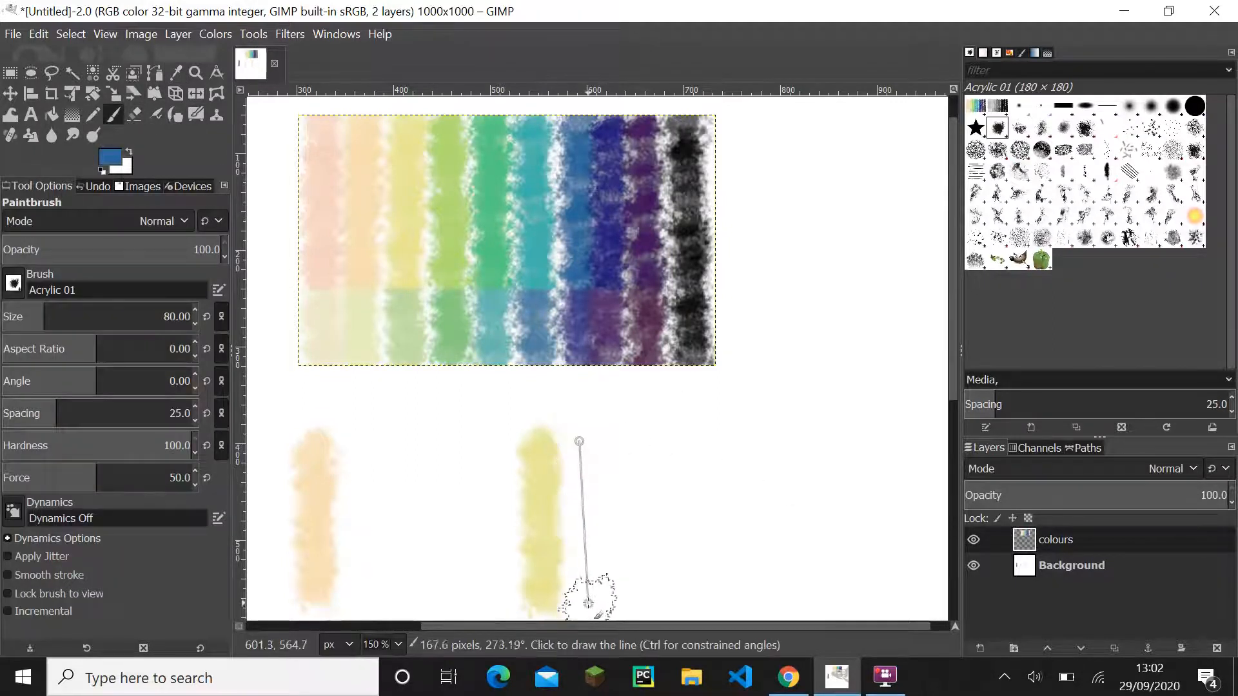
click(1123, 573)
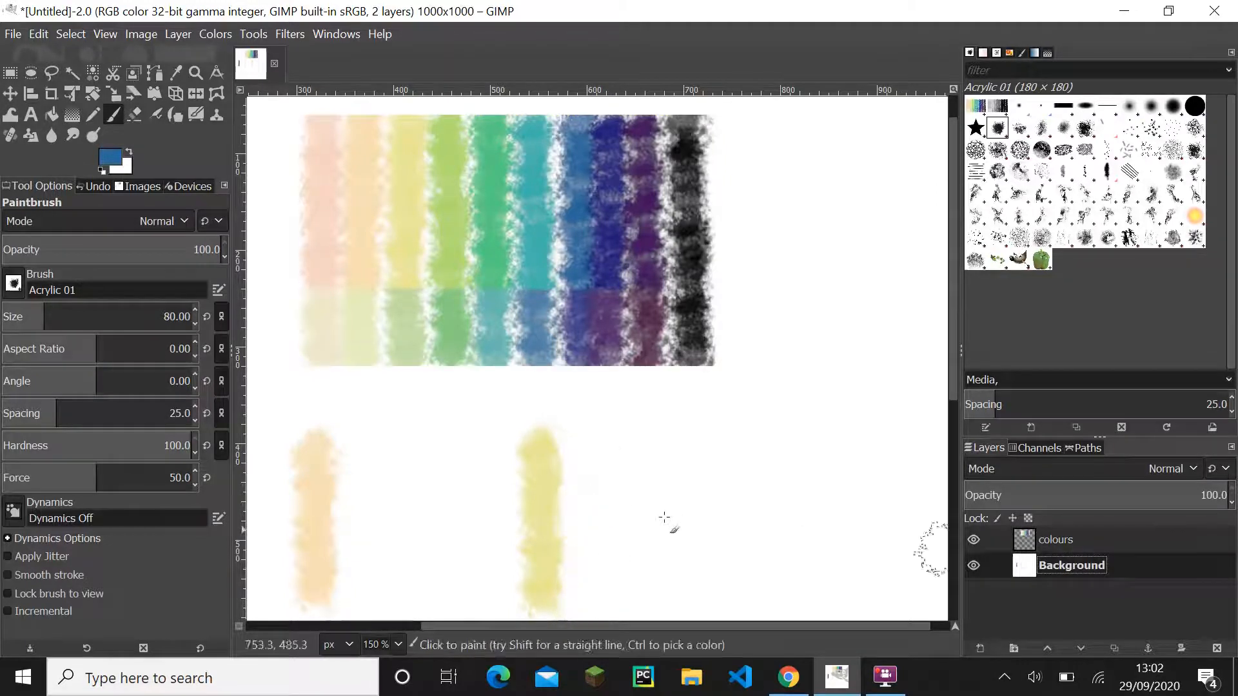
click(575, 442)
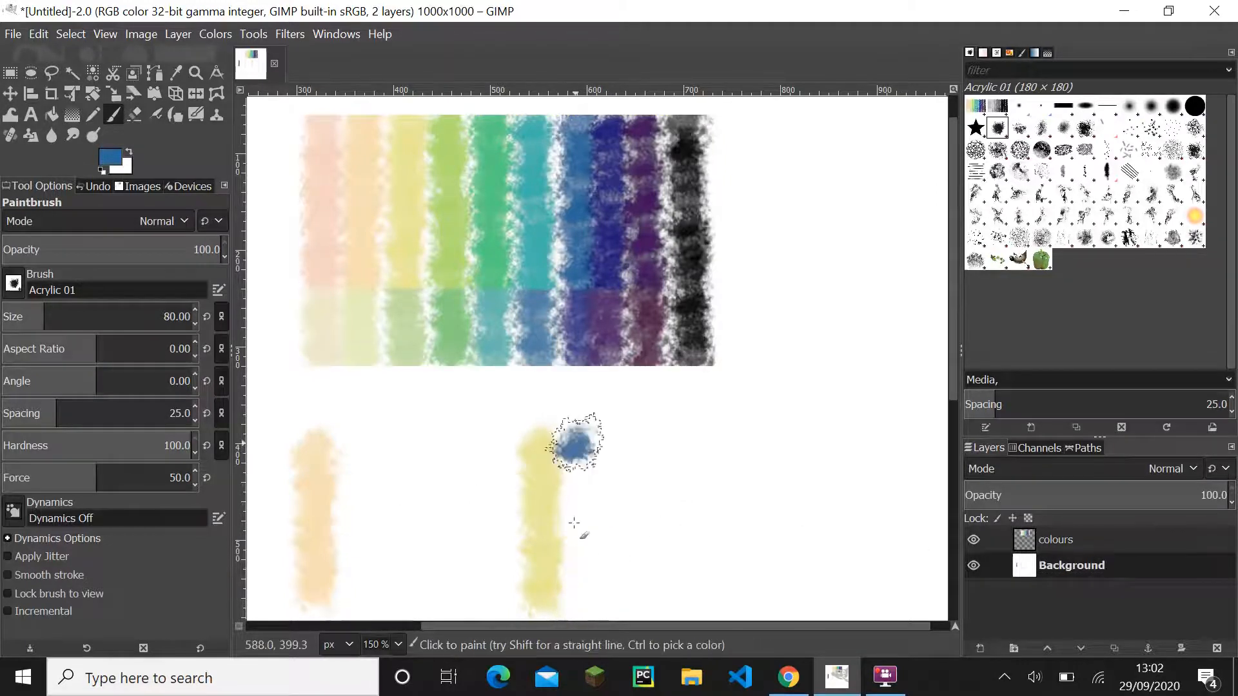
shift+click(575, 586)
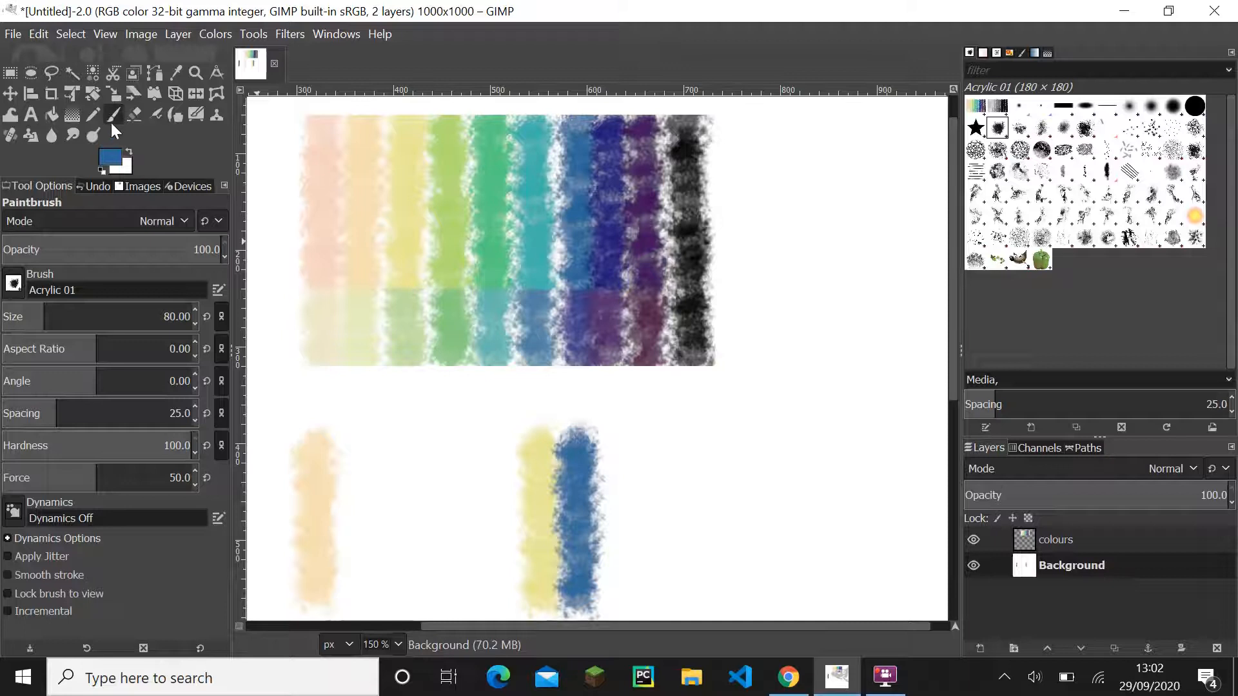
- Sample the teal swatch of the colours layer as the foreground colour
click(181, 80)
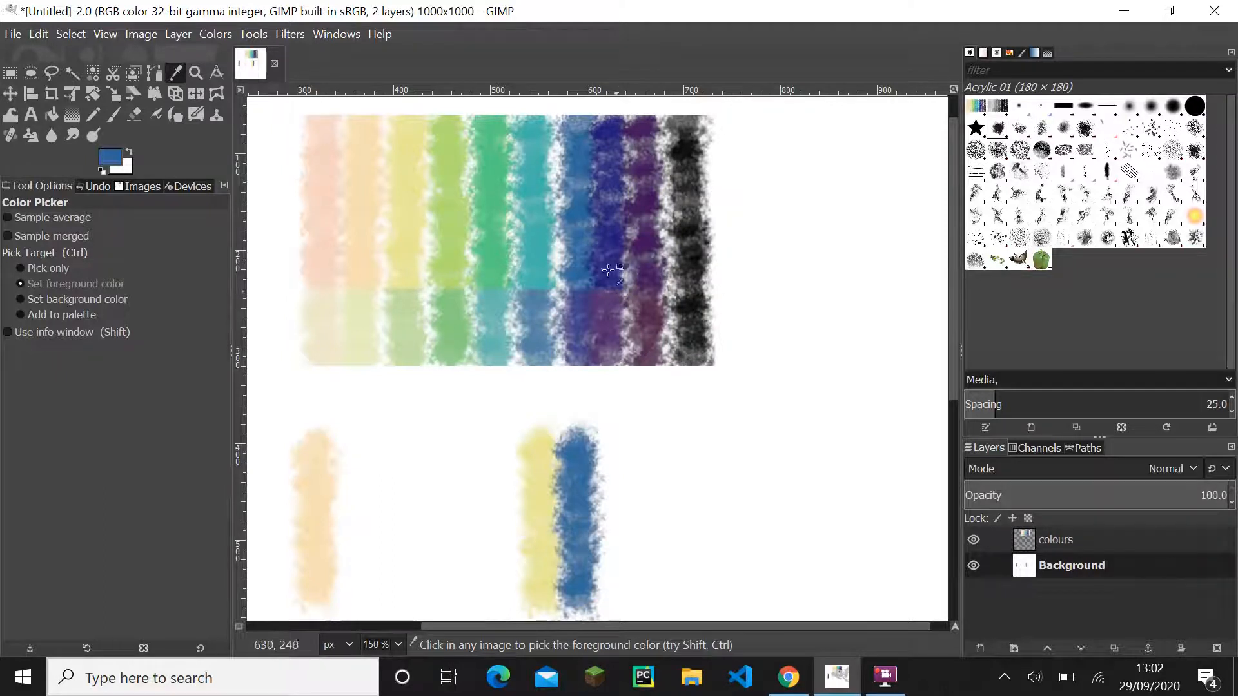
ctrl+scroll(609, 270, up, 3)
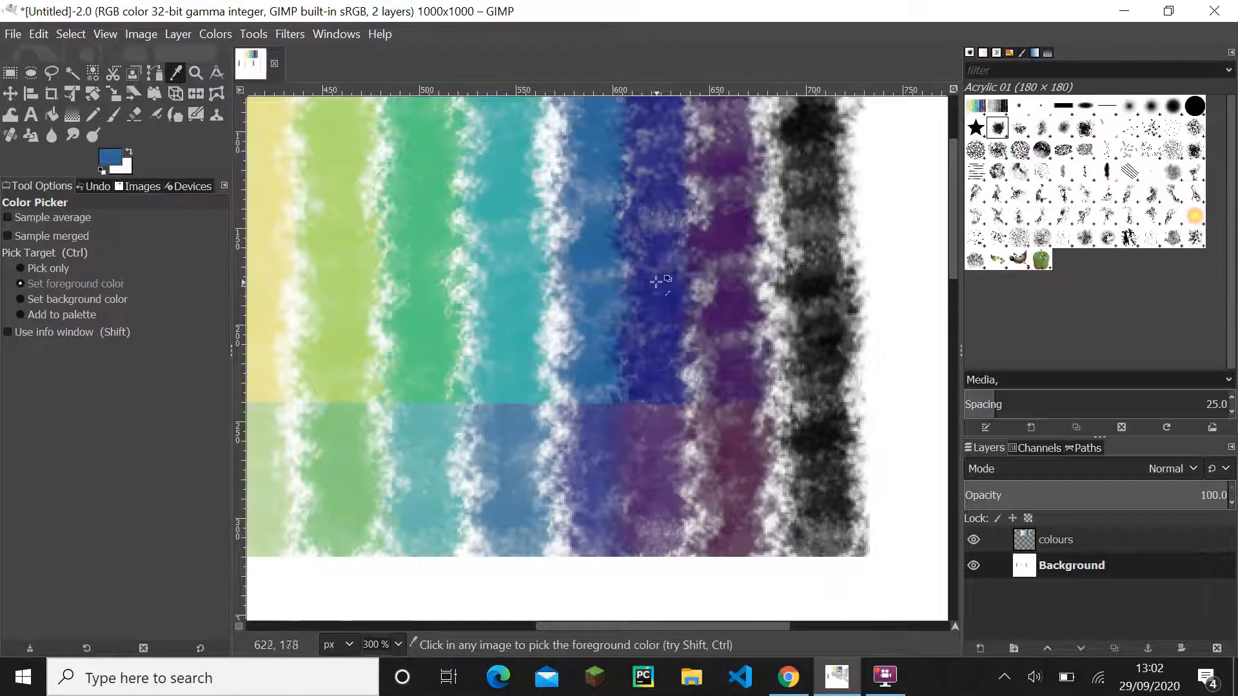
scroll(599, 284, up, 3)
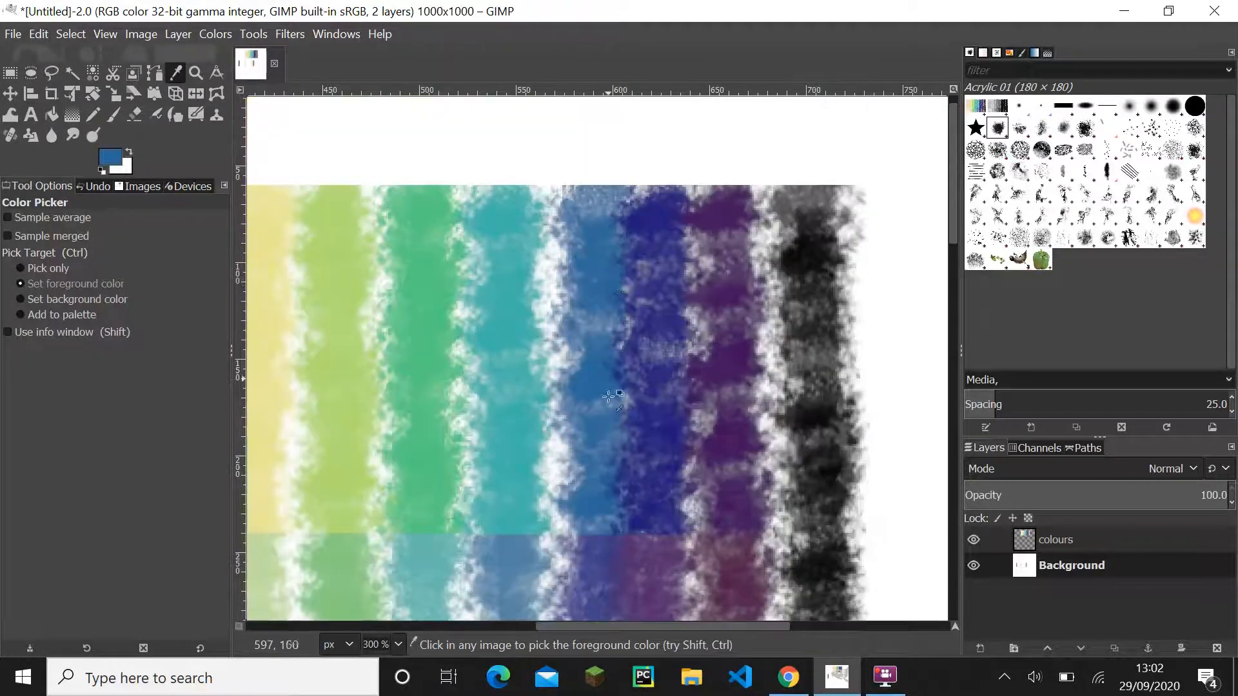
scroll(600, 570, down, 3)
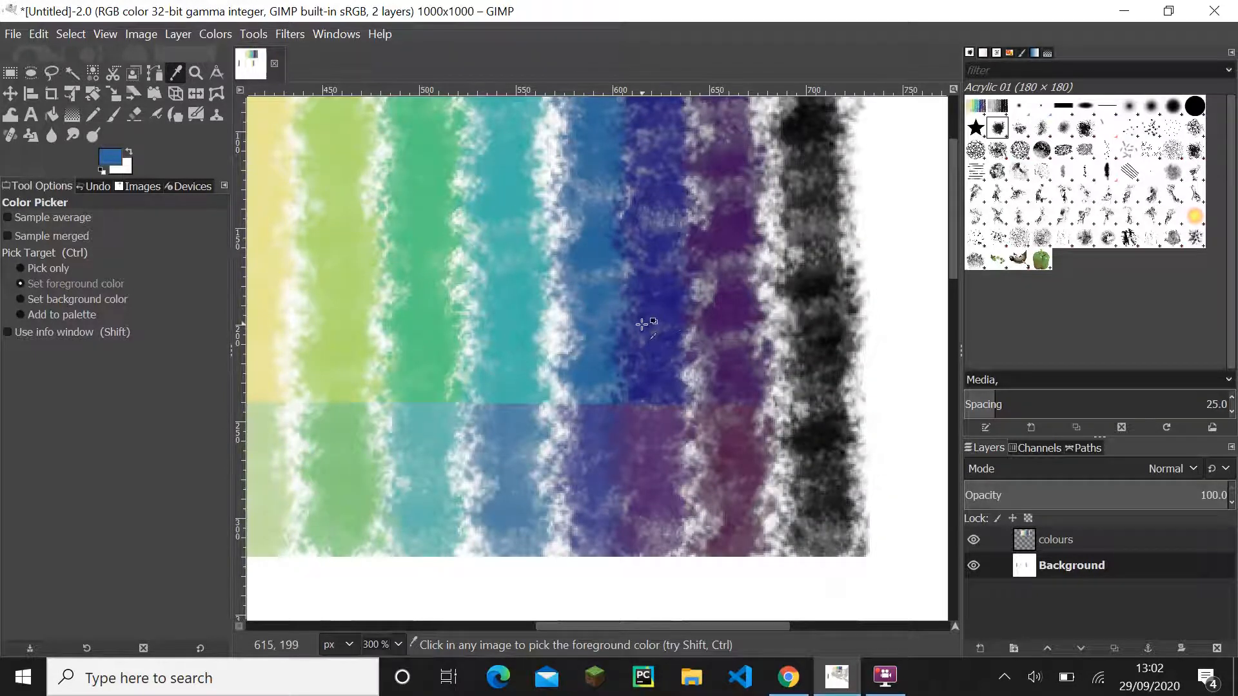
scroll(653, 328, up, 3)
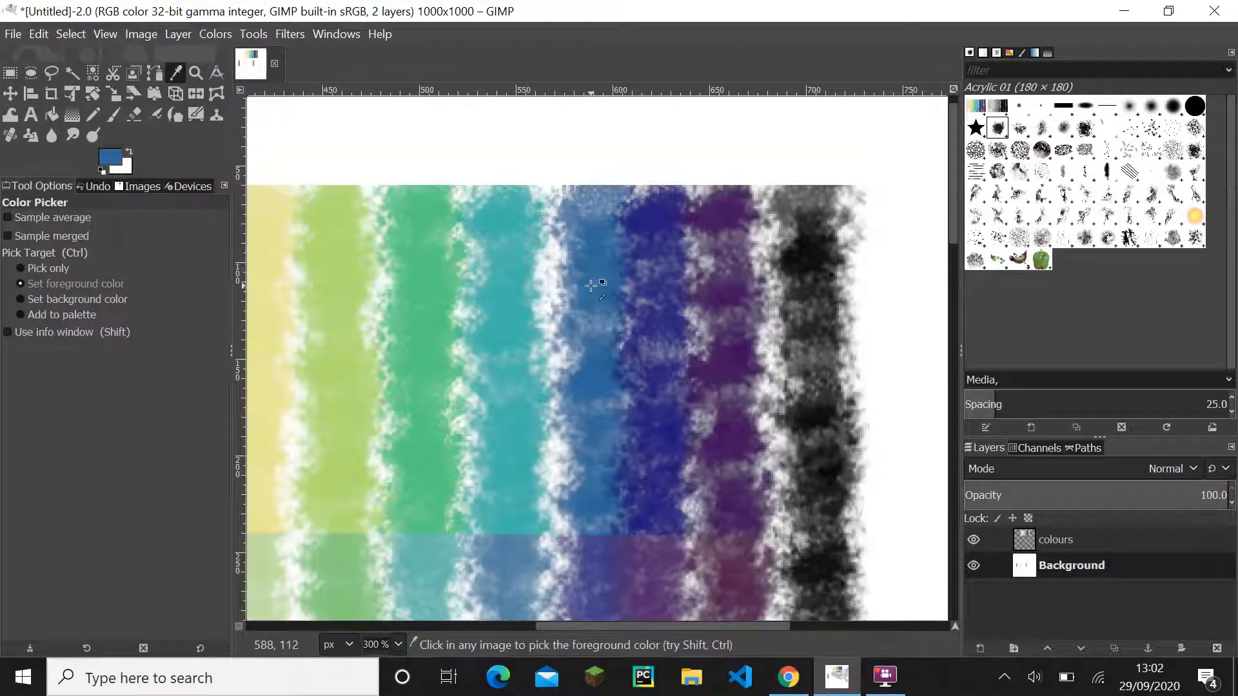
ctrl+scroll(552, 348, down, 3)
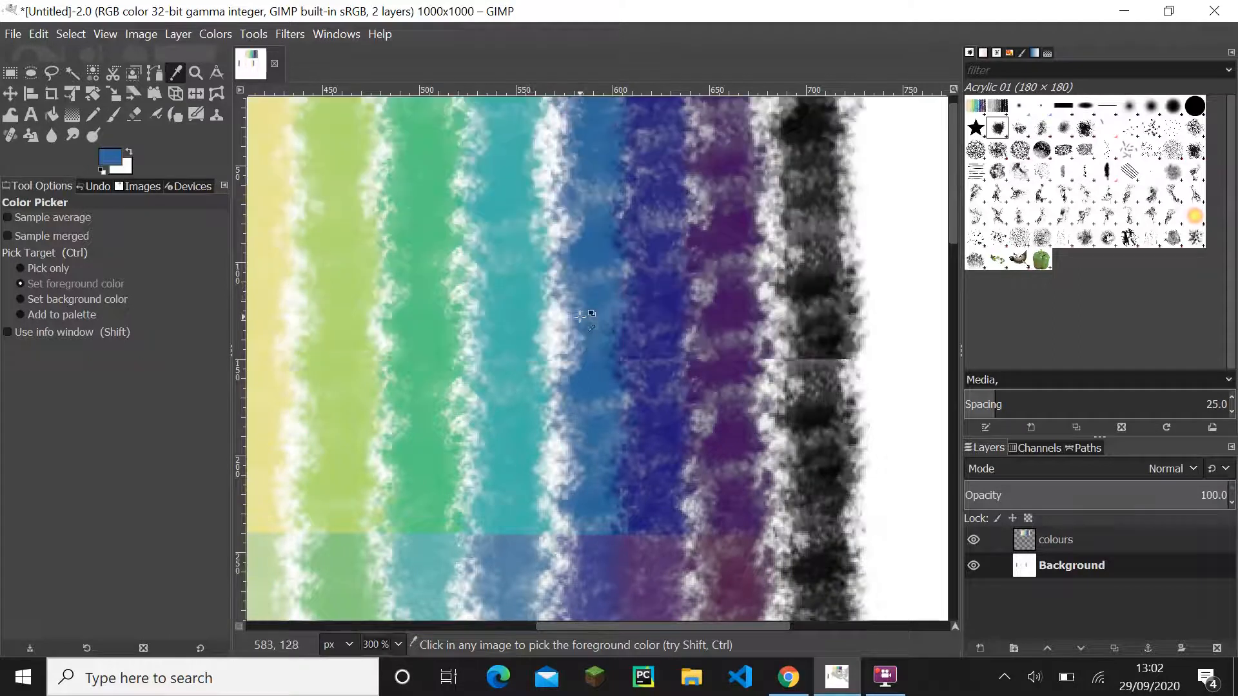
ctrl+scroll(559, 326, up, 3)
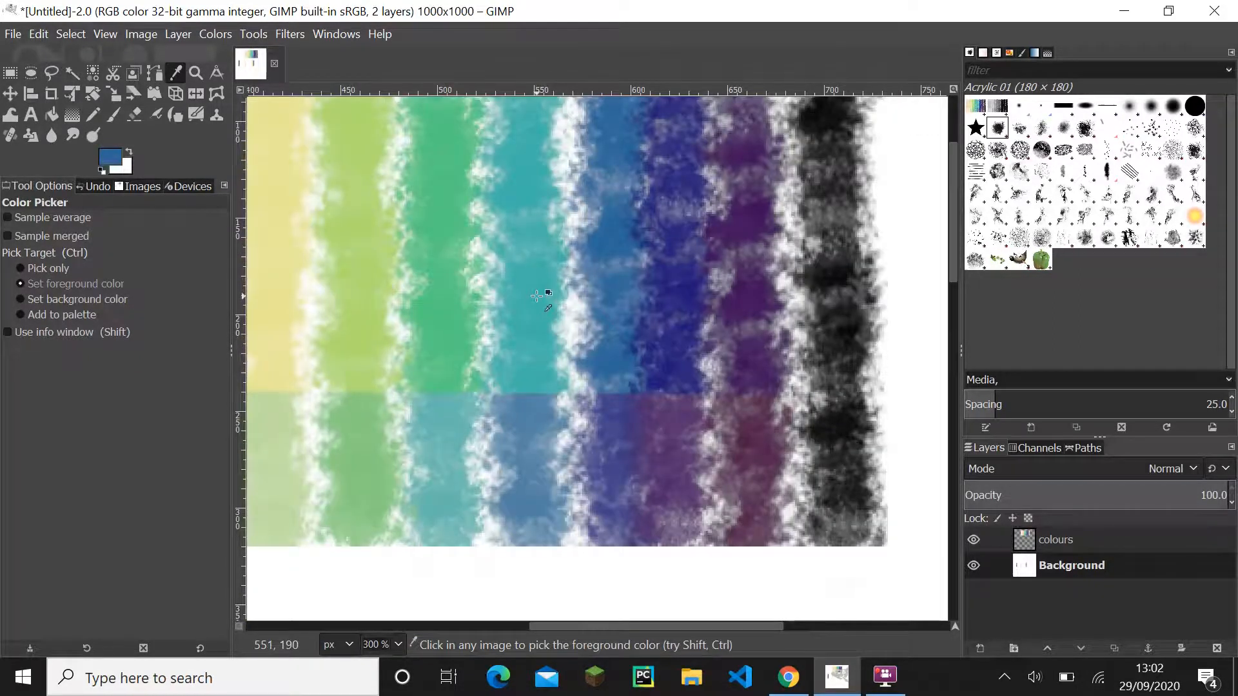
click(537, 296)
ctrl+scroll(537, 296, down, 2)
ctrl+scroll(810, 437, up, 1)
click(1077, 535)
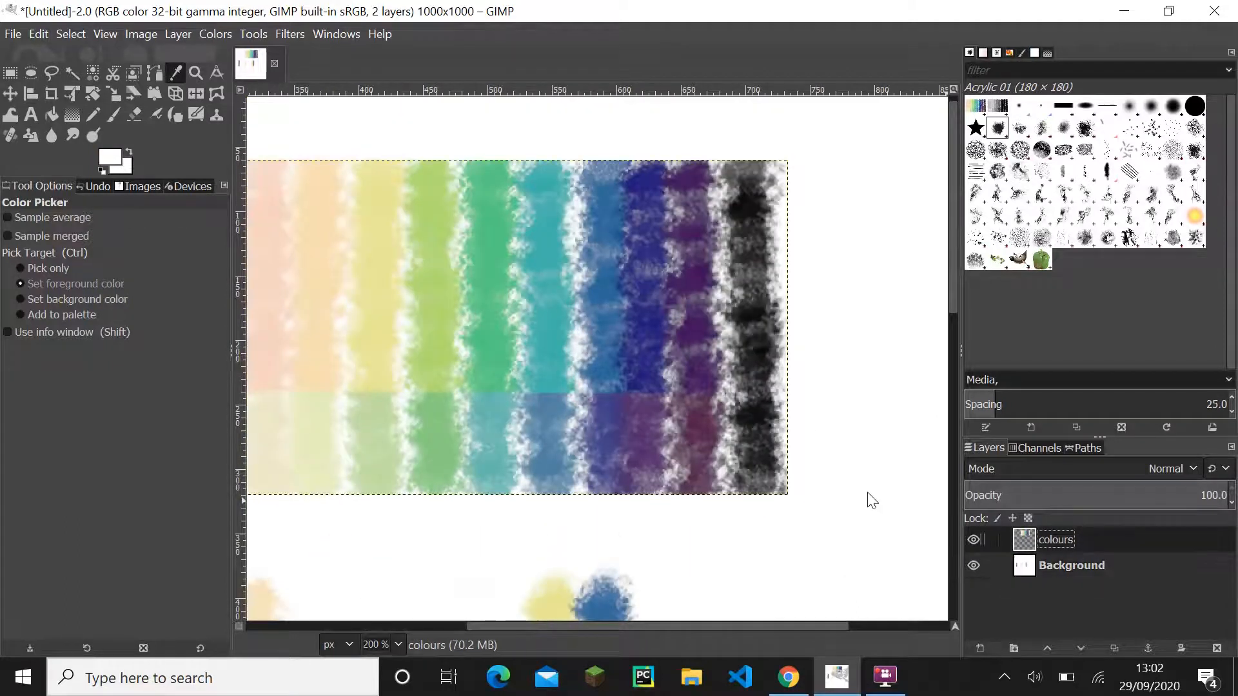
click(550, 332)
- Paint a vertical teal stroke about 156 px long on the Background layer, to the right of the blue stroke
ctrl+scroll(544, 359, down, 1)
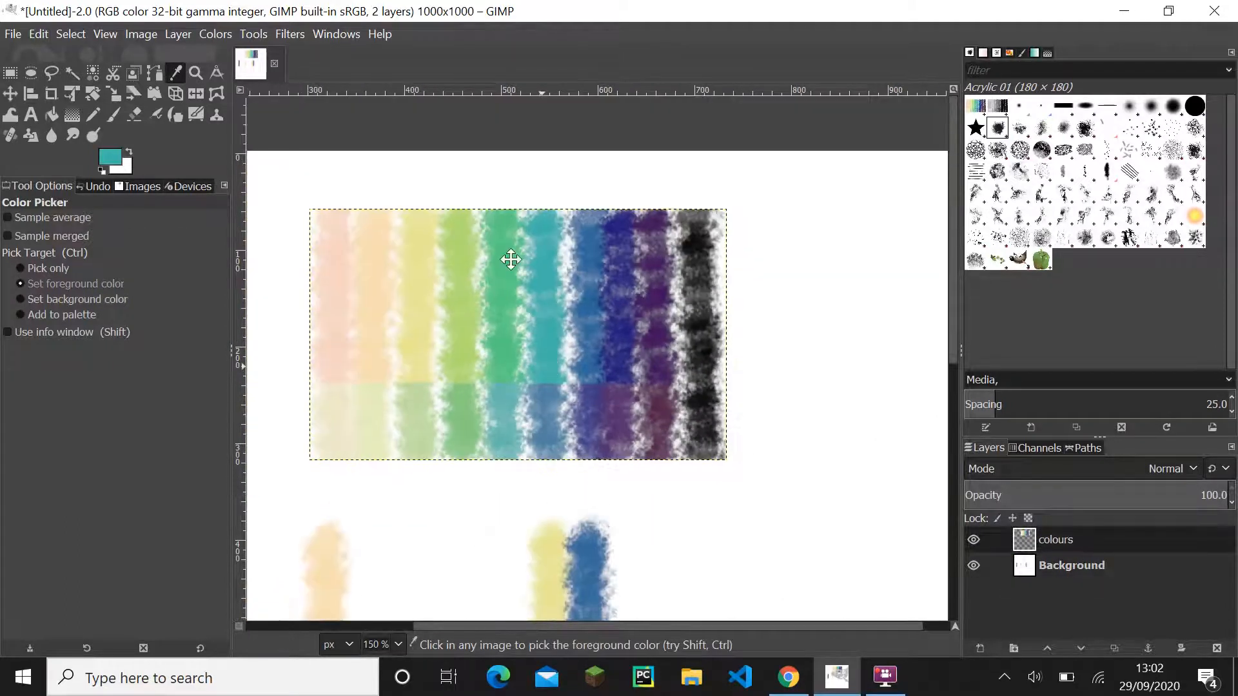
drag(510, 259, 459, 121)
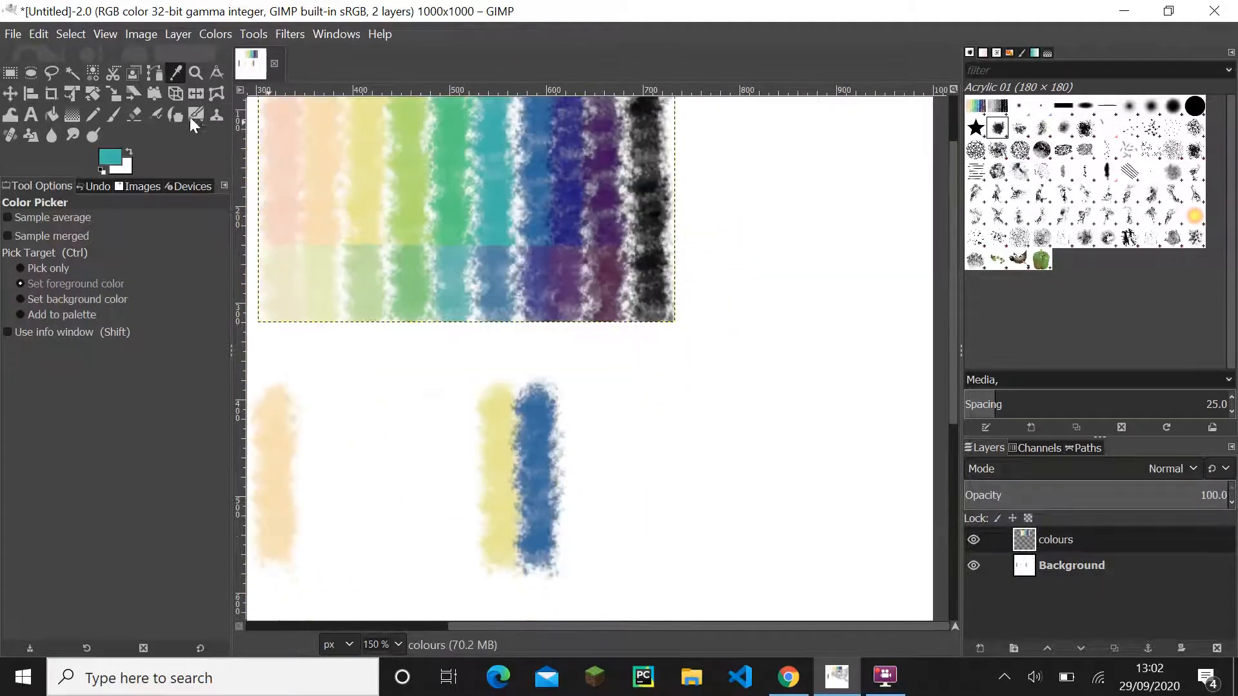
click(114, 115)
click(1079, 568)
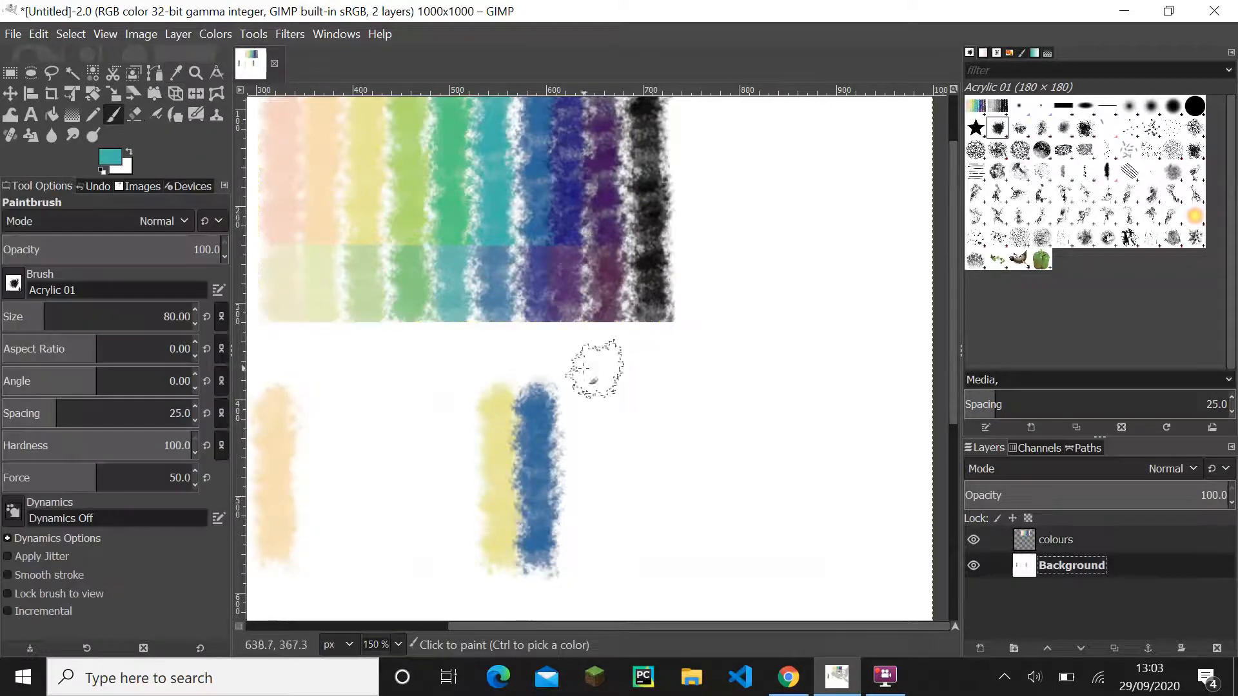
click(582, 406)
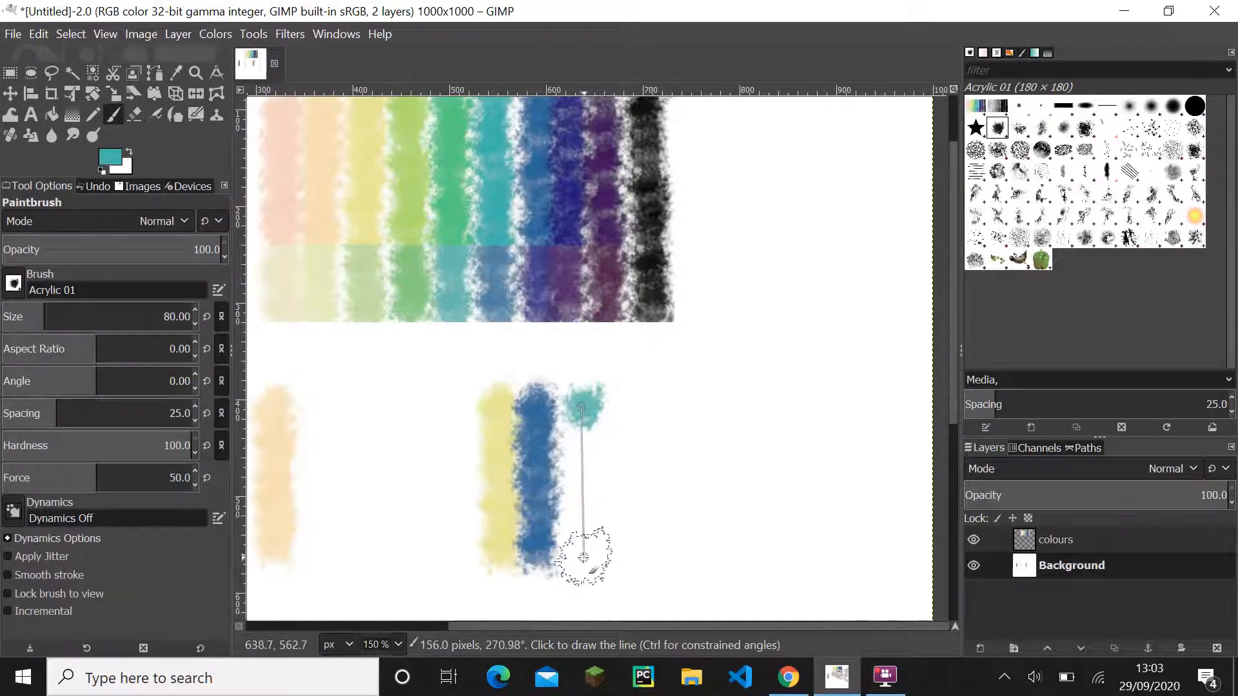
shift+click(583, 558)
scroll(529, 373, down, 2)
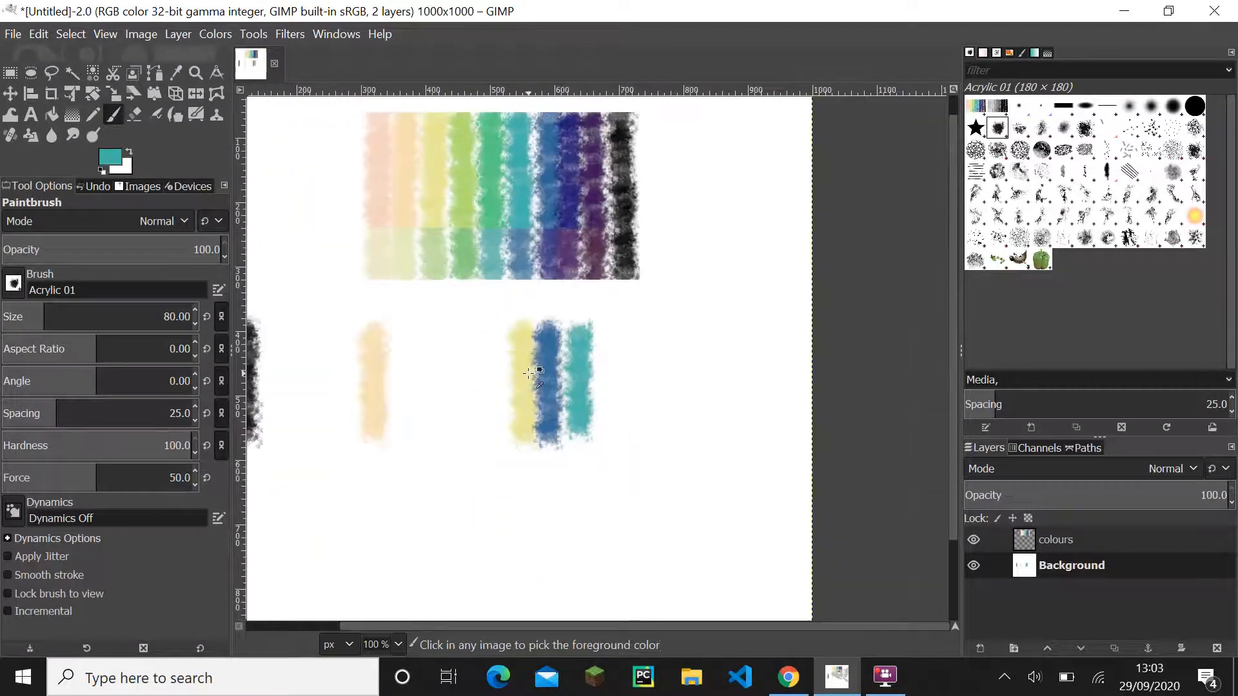
scroll(529, 373, down, 1)
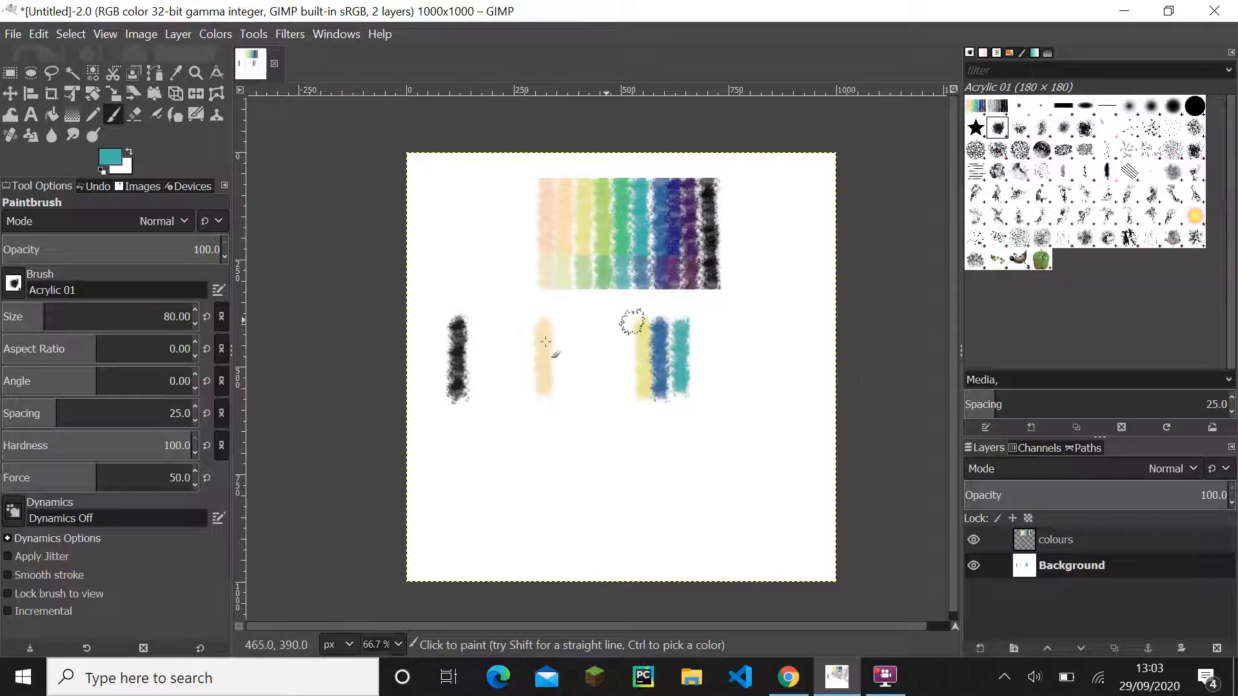
click(1051, 546)
click(1071, 562)
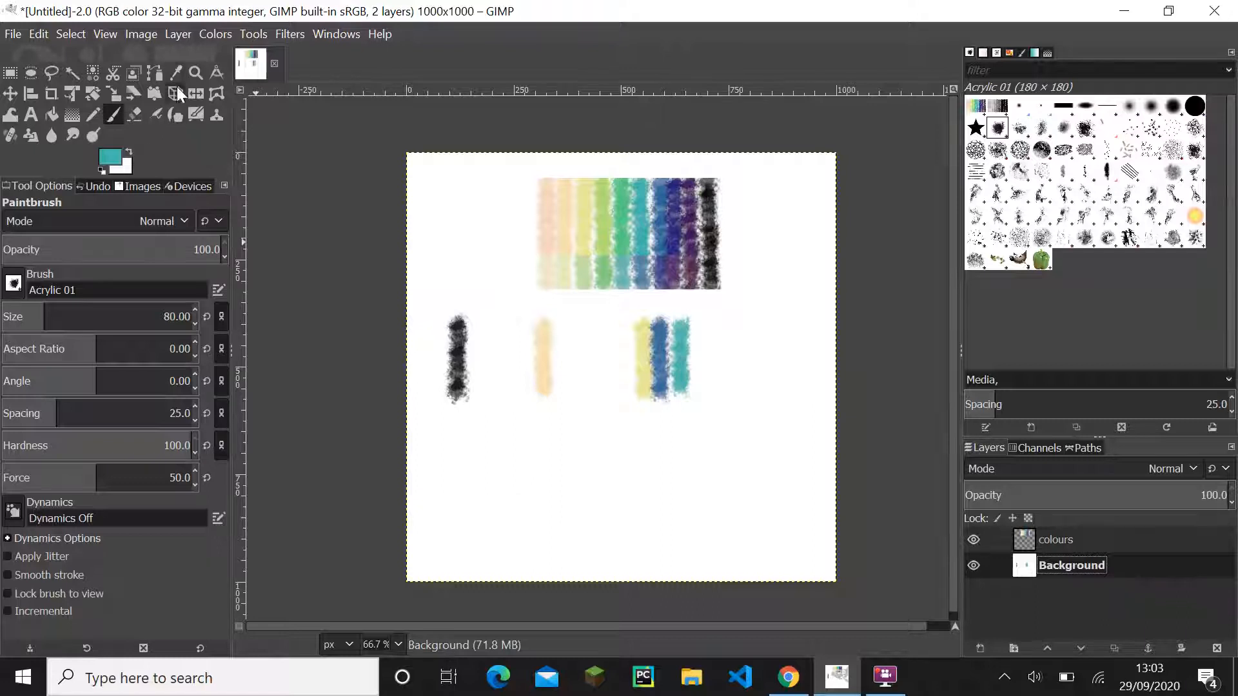
key(o)
click(457, 343)
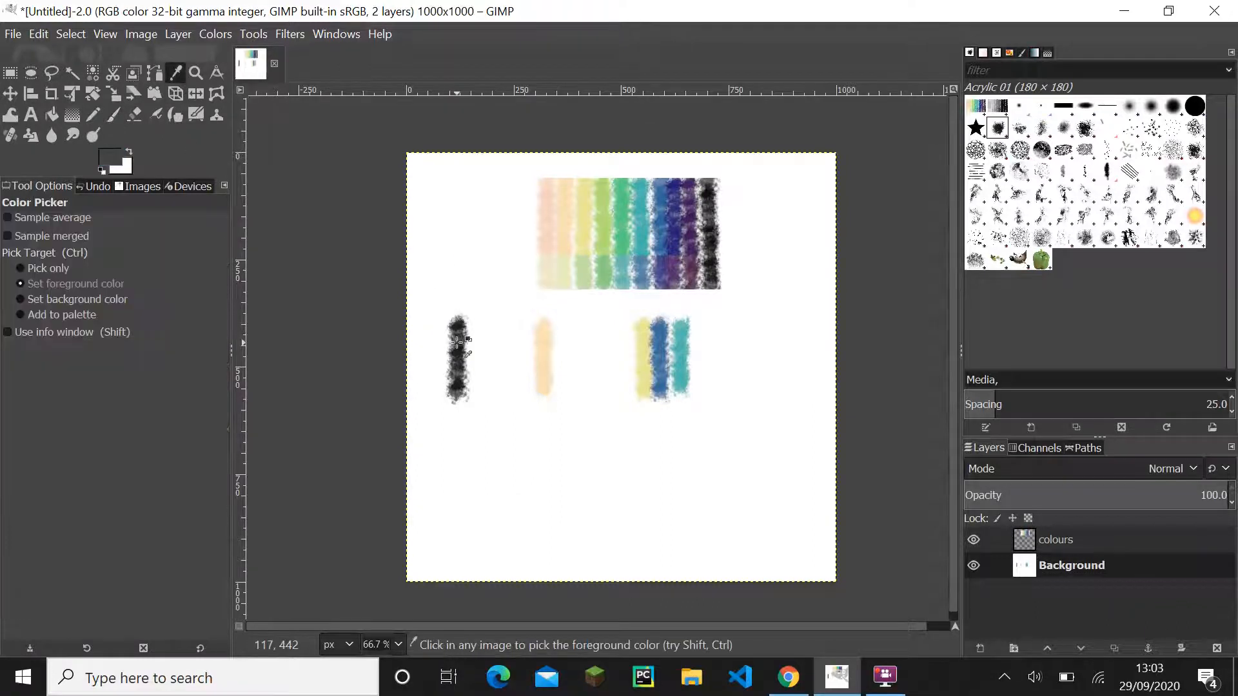
click(118, 156)
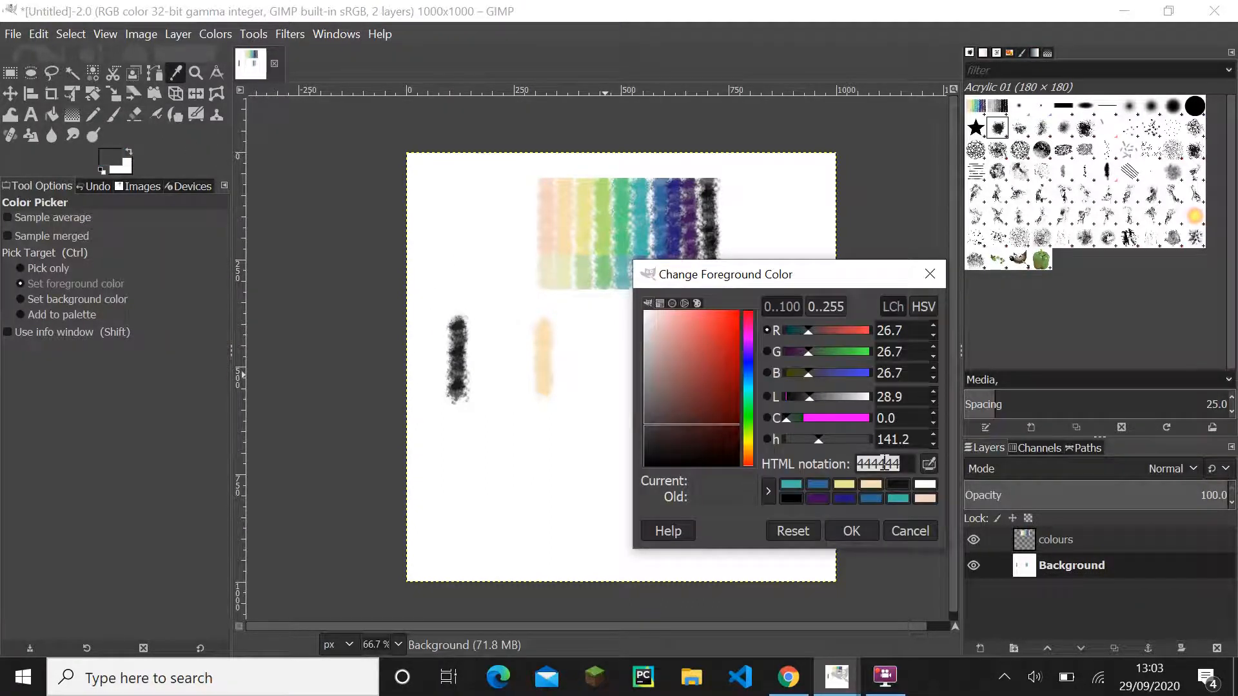
click(928, 275)
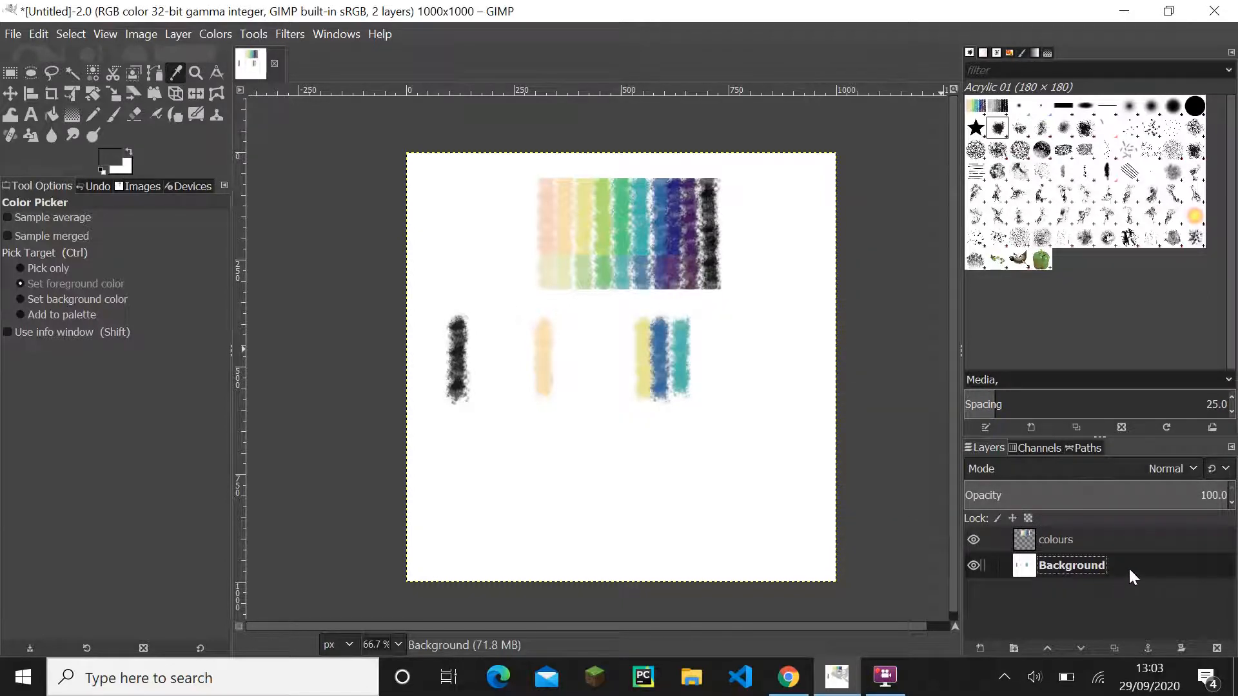
- Sample the near-black stroke on the Background layer and copy the HTML notation of the foreground colour
click(459, 364)
click(111, 158)
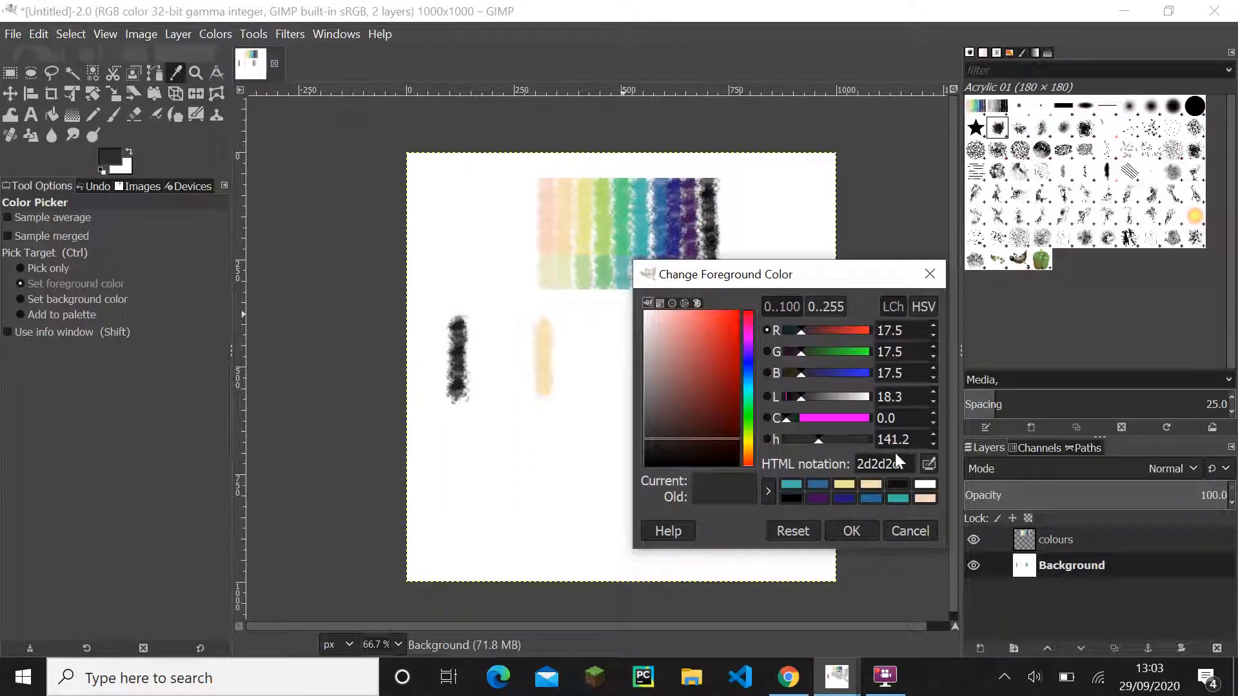
double_click(897, 463)
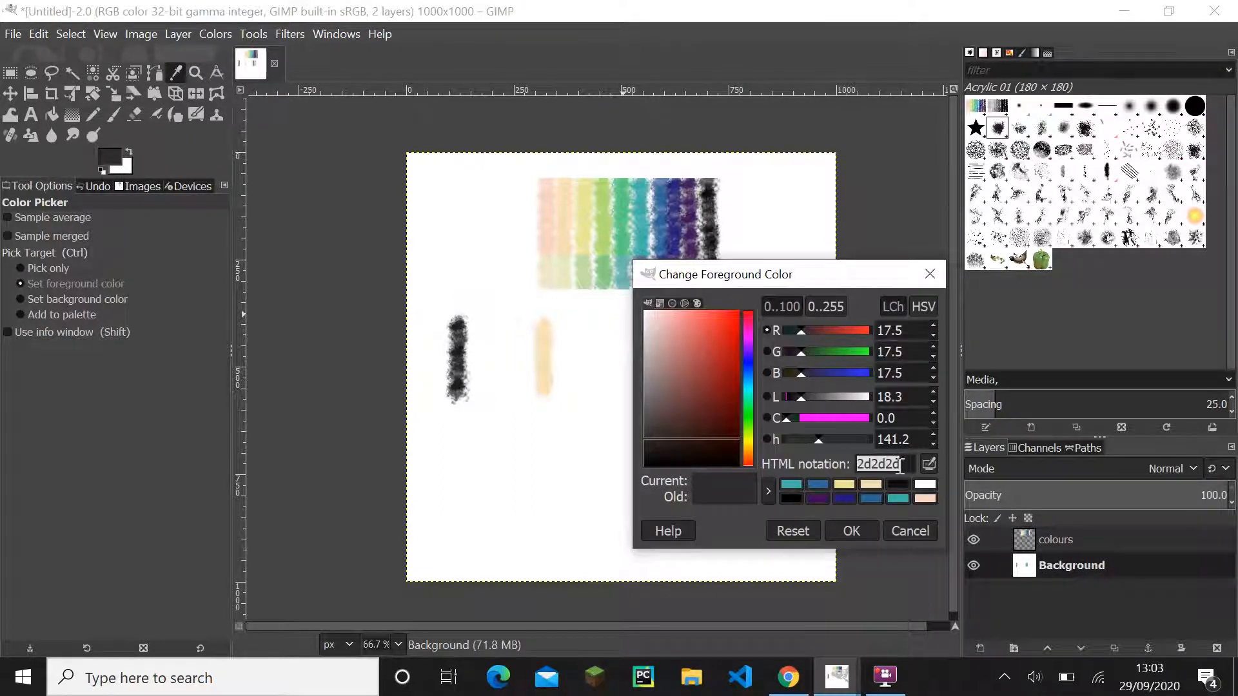
- Switch to Figma and extend the Primary label in Frame 1 to read "Primary - 2d2d2d"
click(816, 684)
click(798, 681)
drag(294, 339, 816, 345)
click(528, 276)
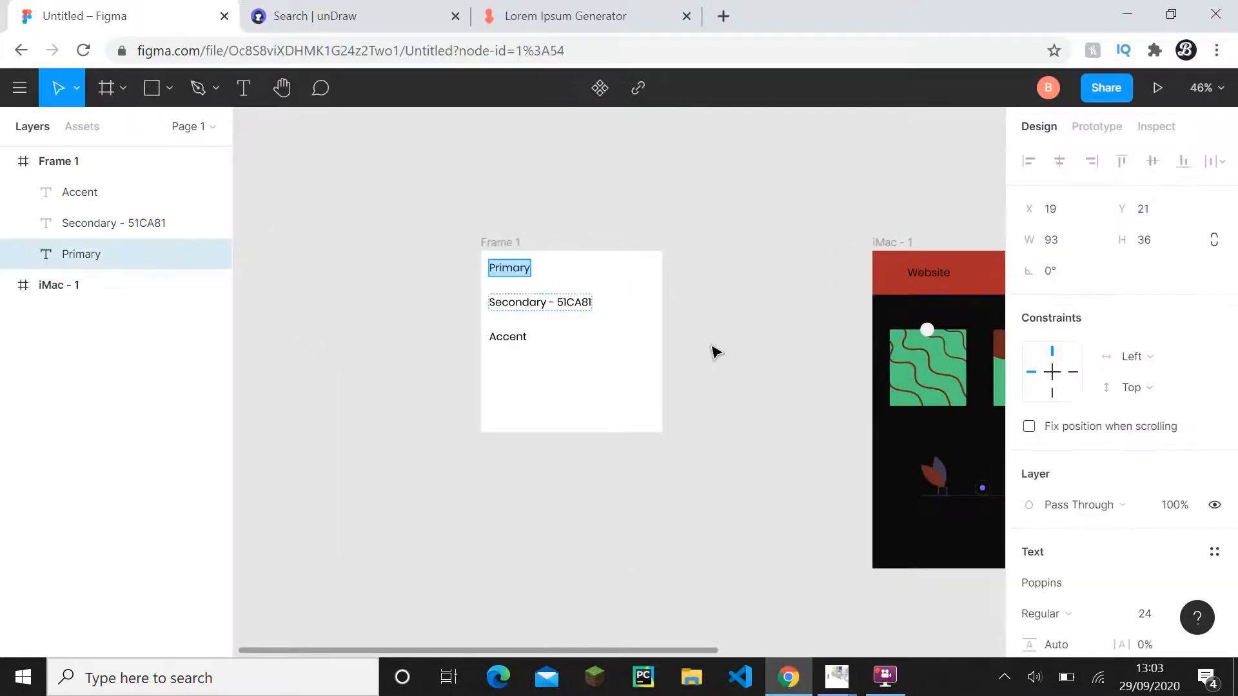
text(- 2d2d2d)
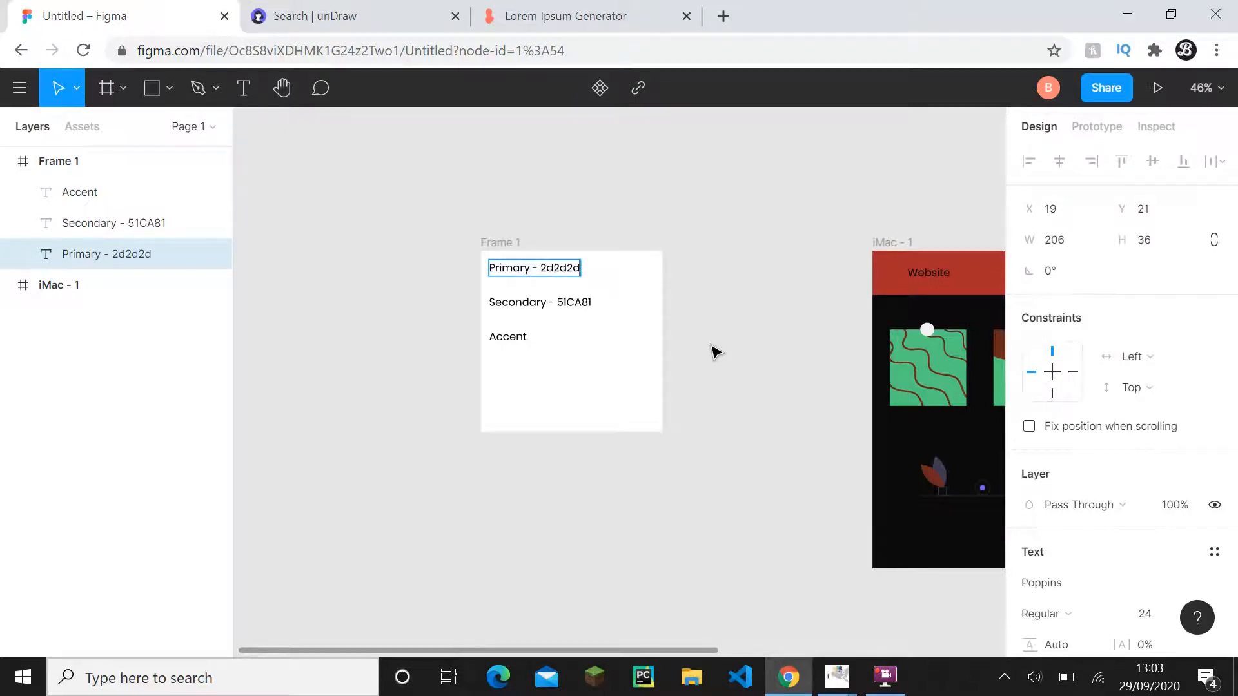
key(Escape)
key(Escape)
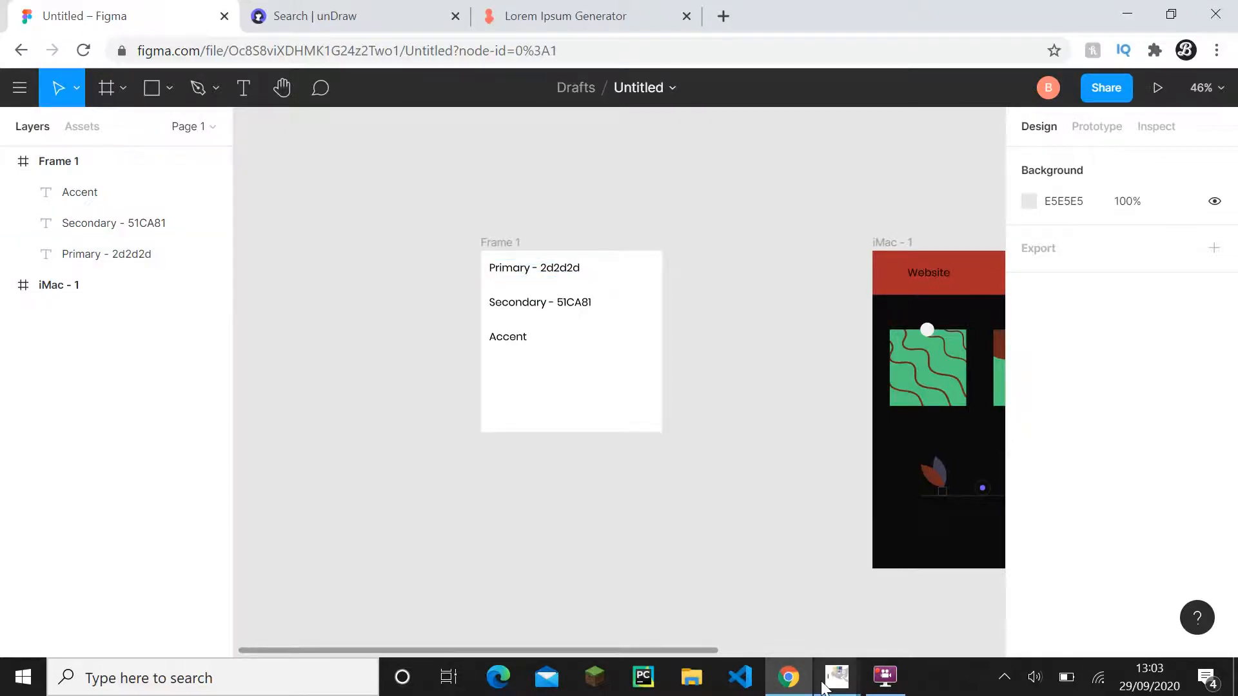
- Return to GIMP, sample the light orange stroke as the foreground colour and copy its HTML notation
mouse_move(837, 677)
click(832, 600)
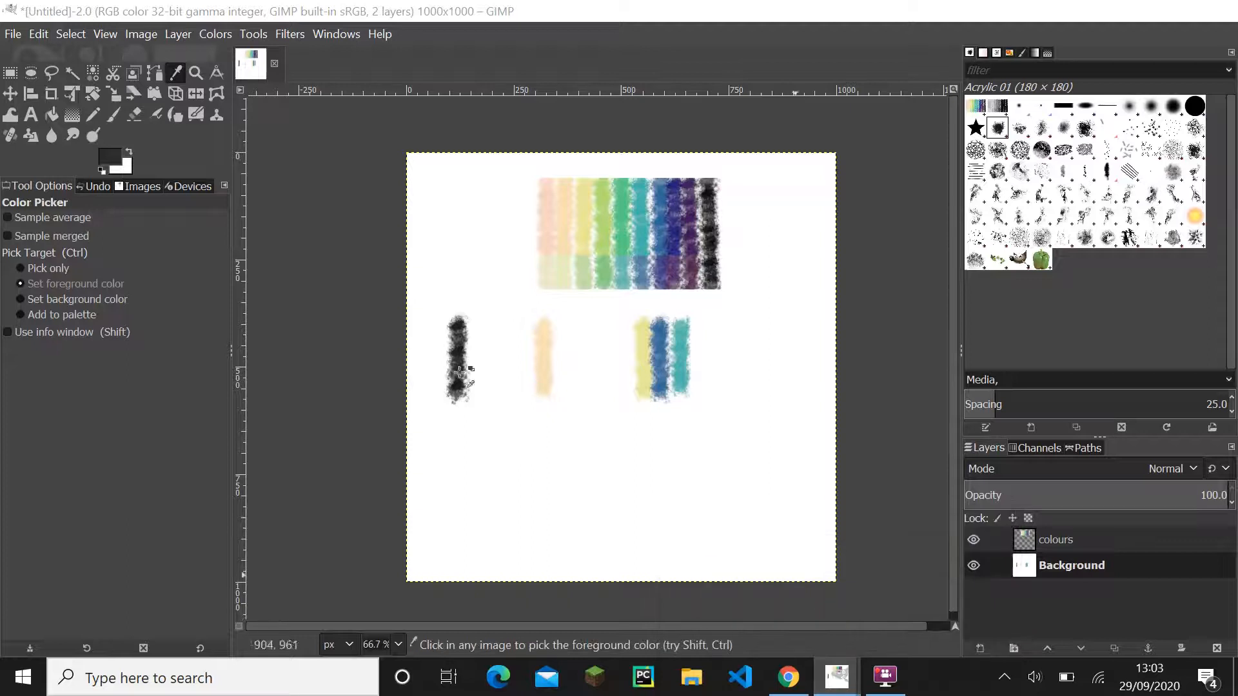
click(539, 355)
click(880, 459)
key(ctrl+c)
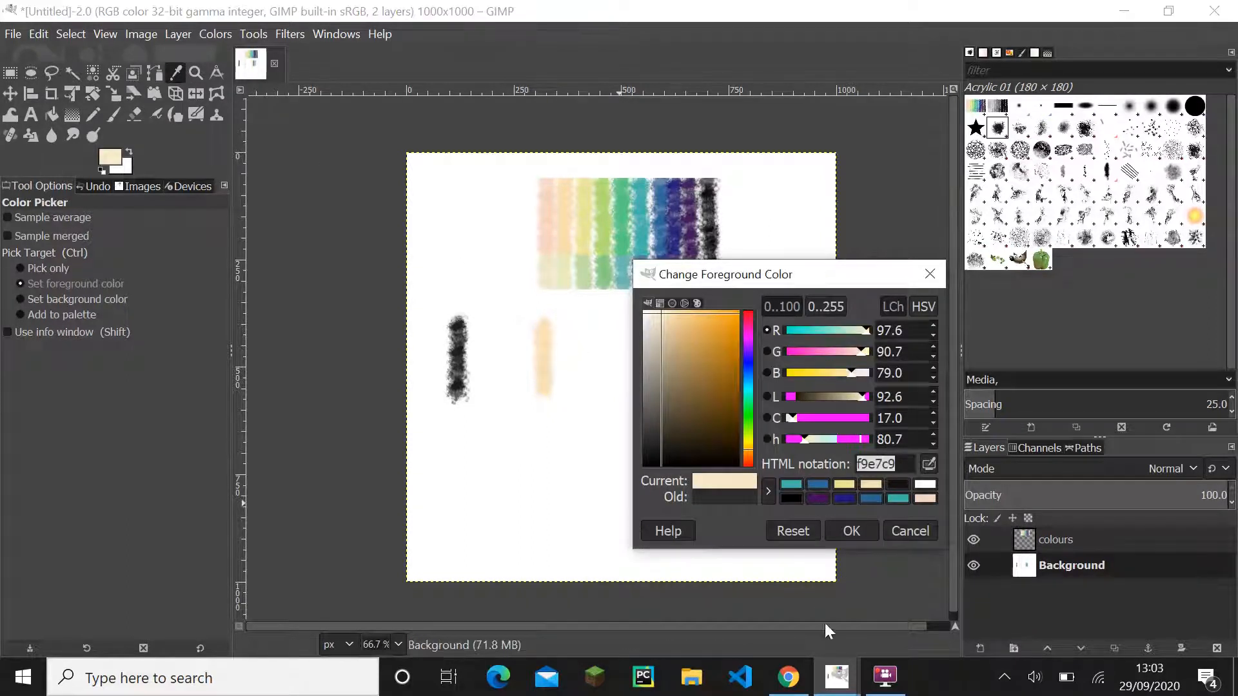
- Switch to Figma and replace the hex code in the Secondary label of Frame 1 with f9e7c9, copied from GIMP
click(788, 677)
click(570, 301)
double_click(571, 300)
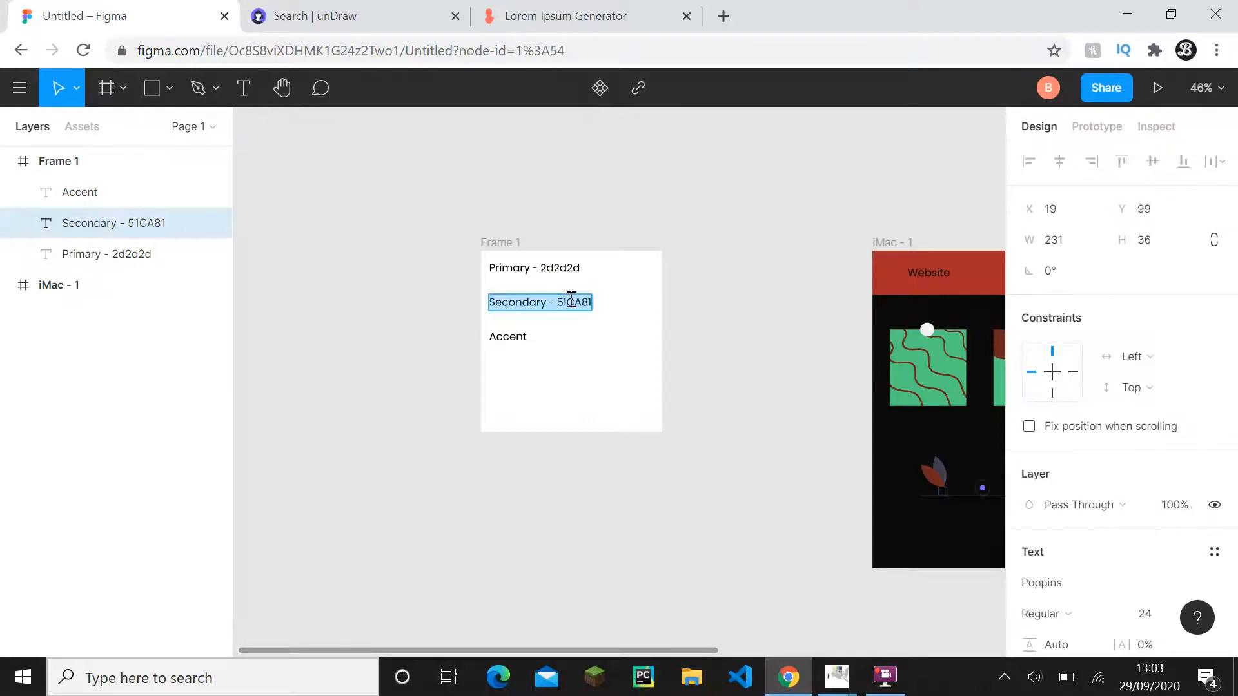
double_click(577, 303)
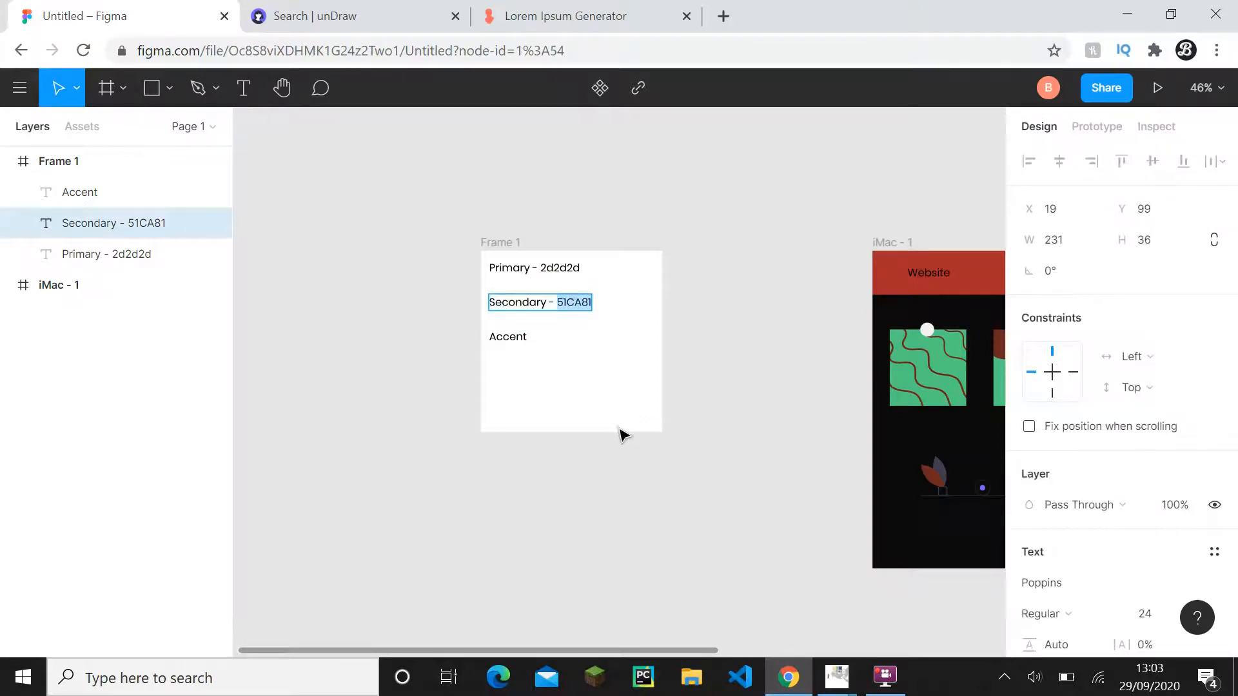
click(621, 428)
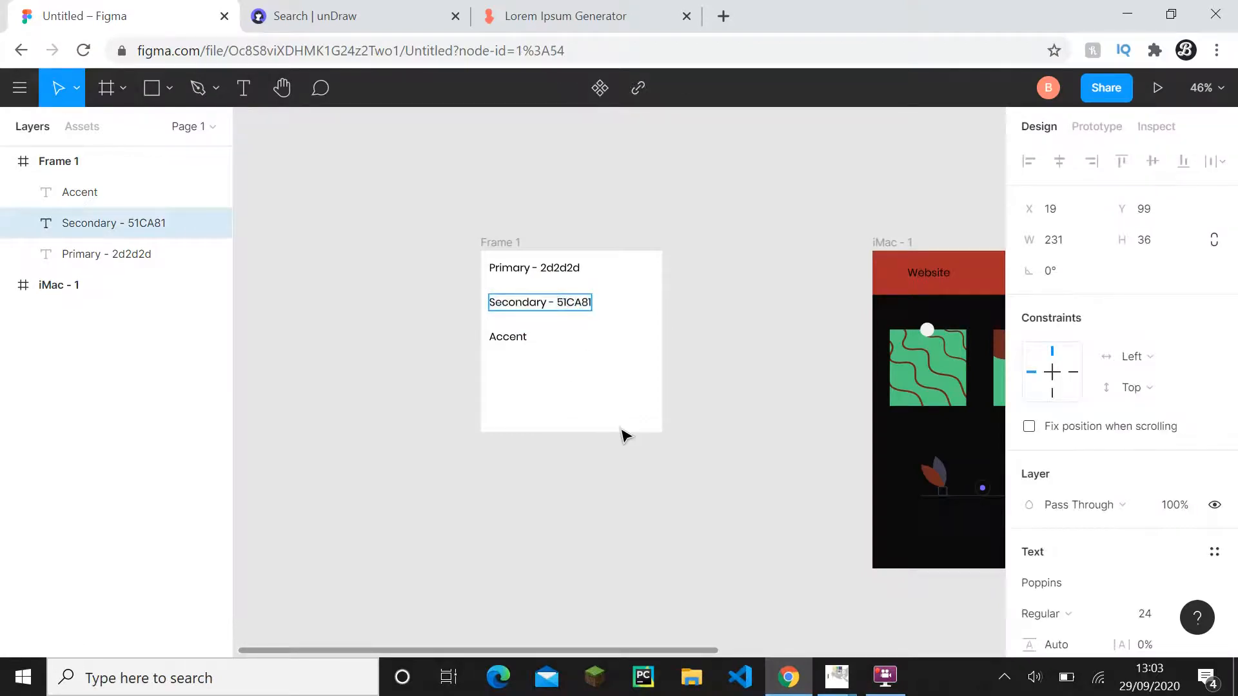
click(844, 677)
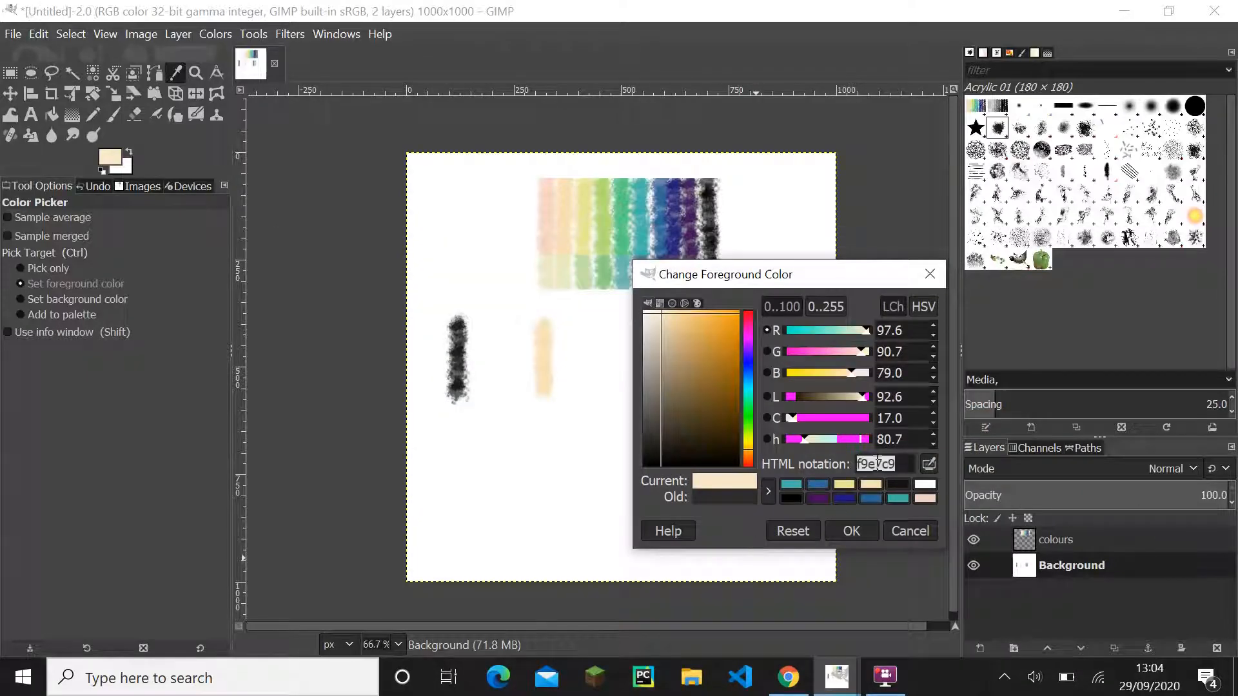
click(788, 677)
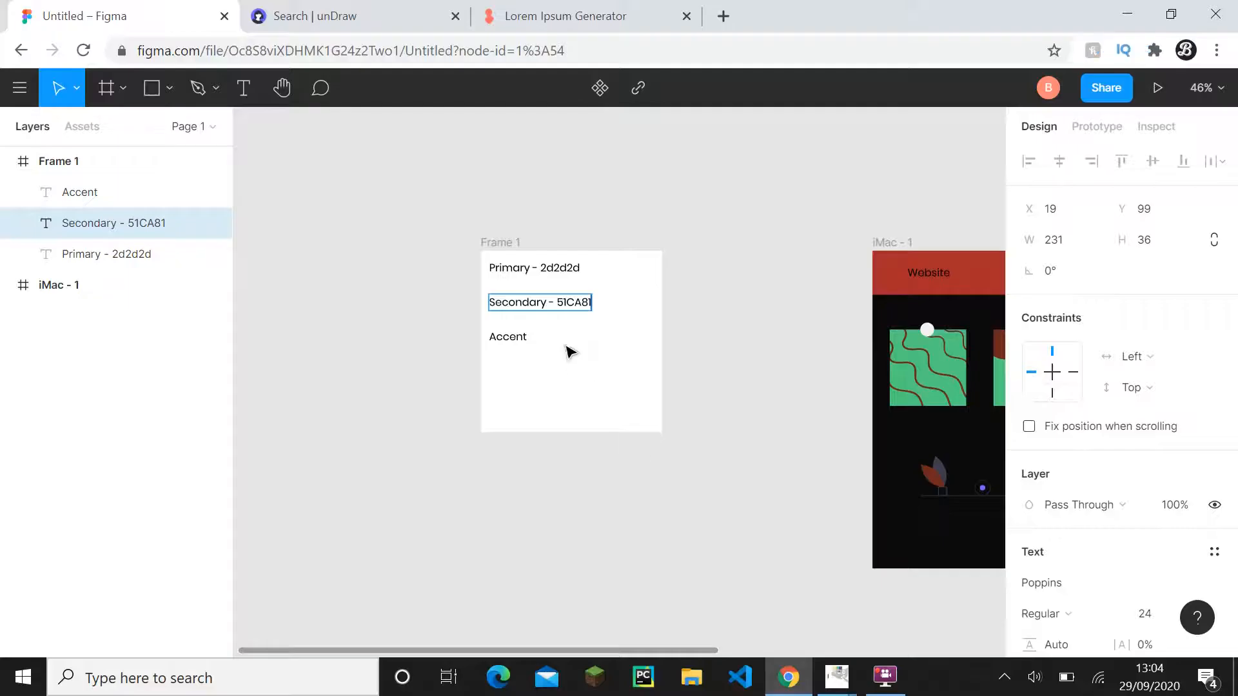
double_click(575, 301)
key(ctrl+v)
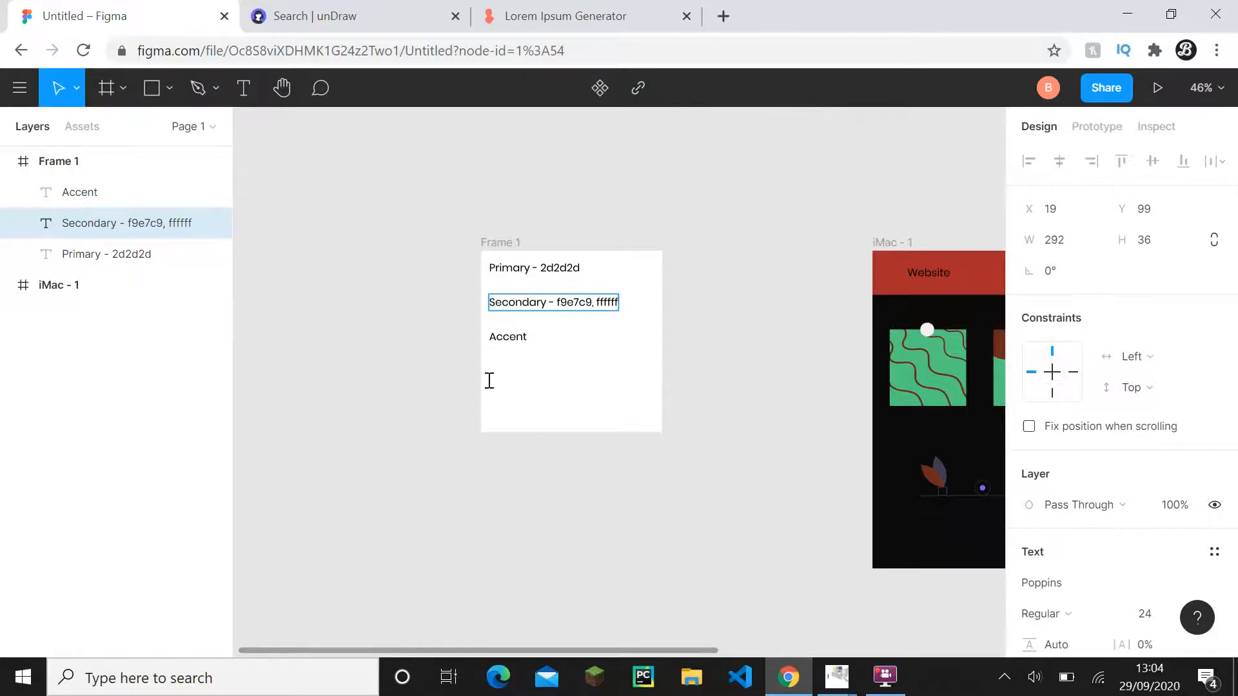
- Sample the yellow stroke in GIMP, copy its HTML notation and extend Frame 1's Accent label in Figma to read "Accent - eae797"
click(516, 338)
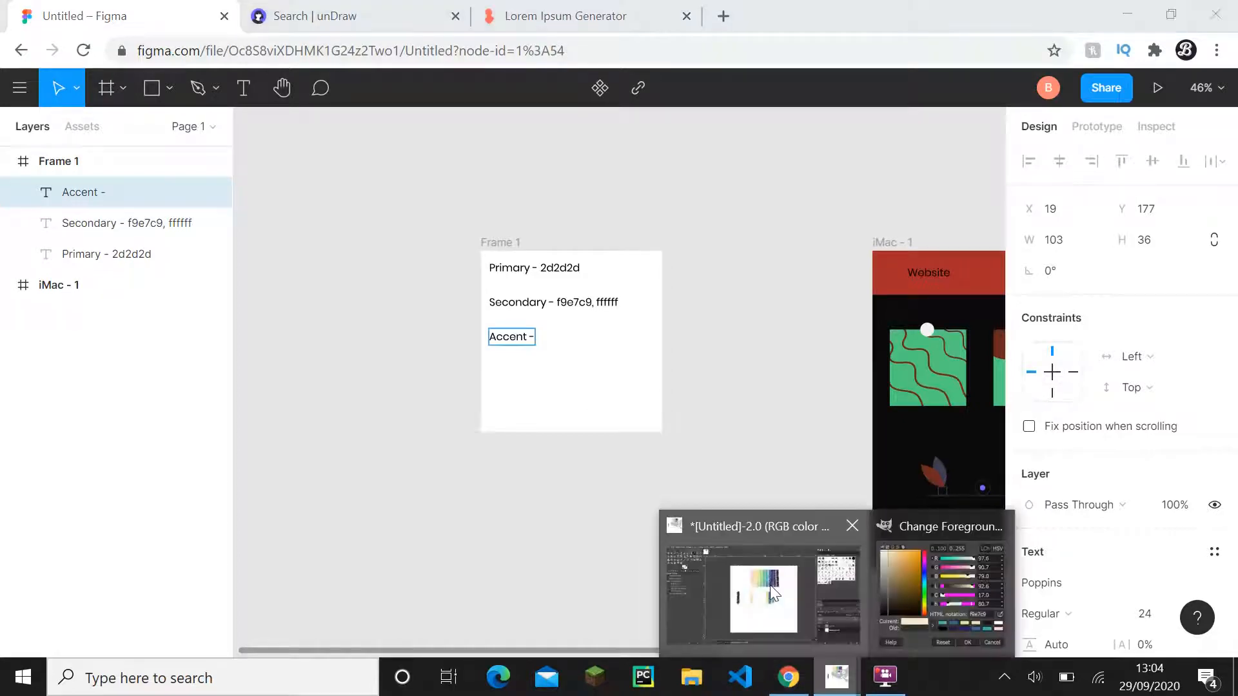
click(837, 677)
mouse_move(664, 278)
mouse_down()
mouse_move(298, 332)
mouse_move(286, 317)
mouse_up()
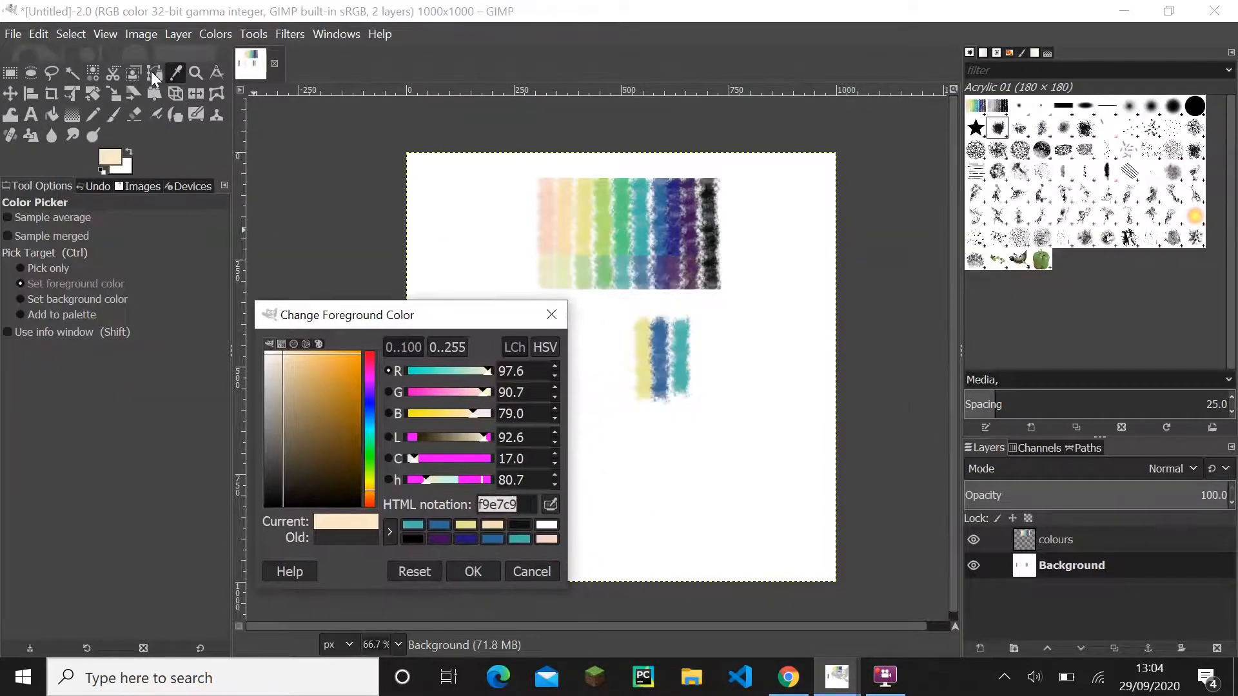
click(643, 345)
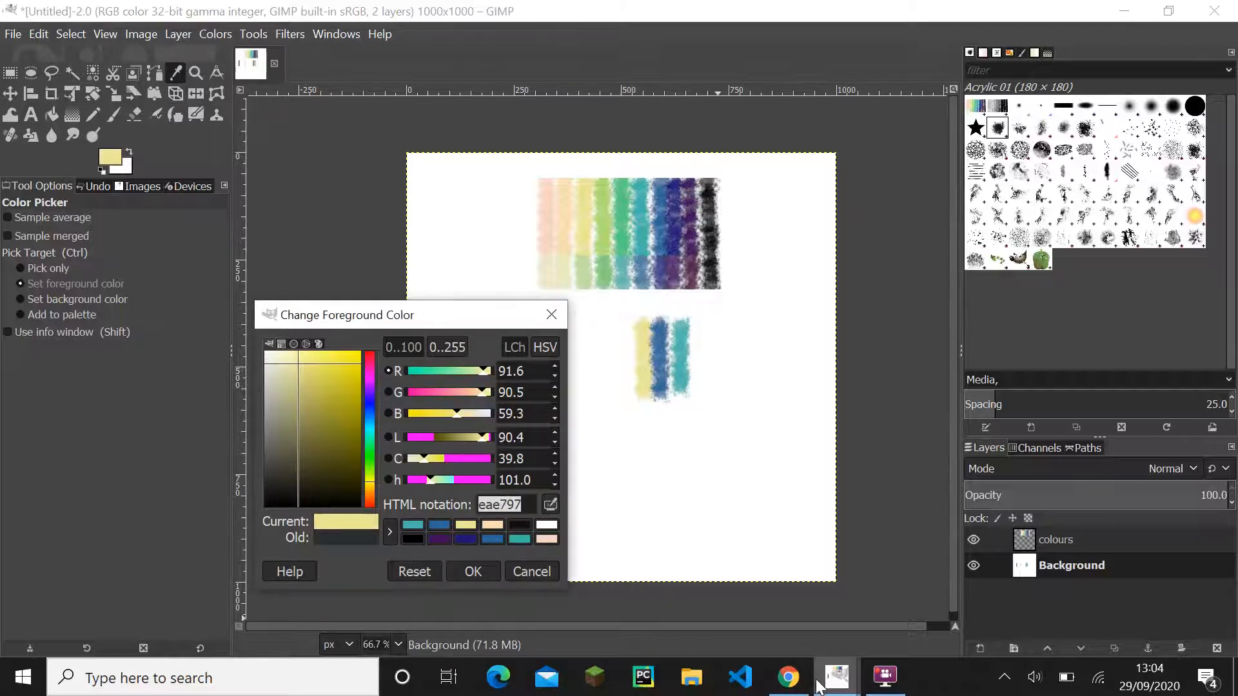
click(819, 685)
text(eae797)
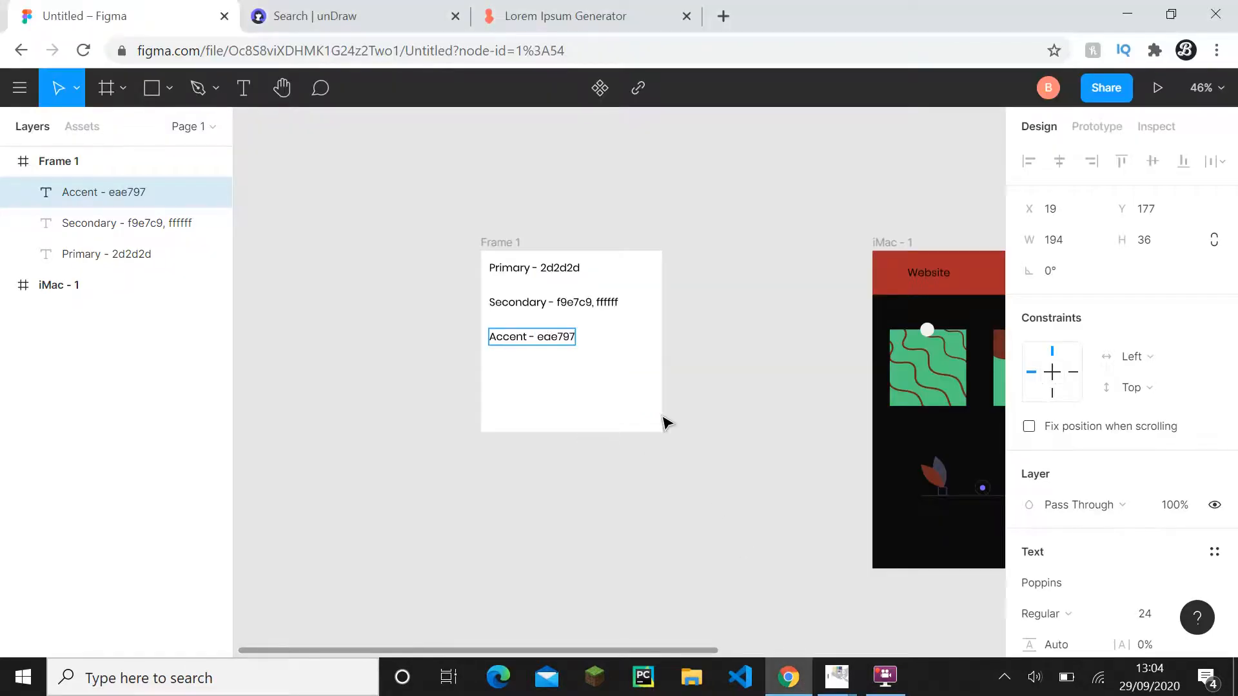
- Sample the blue stroke in GIMP and append its hex code 40709d to the Accent label in Figma, separated by a comma
click(836, 677)
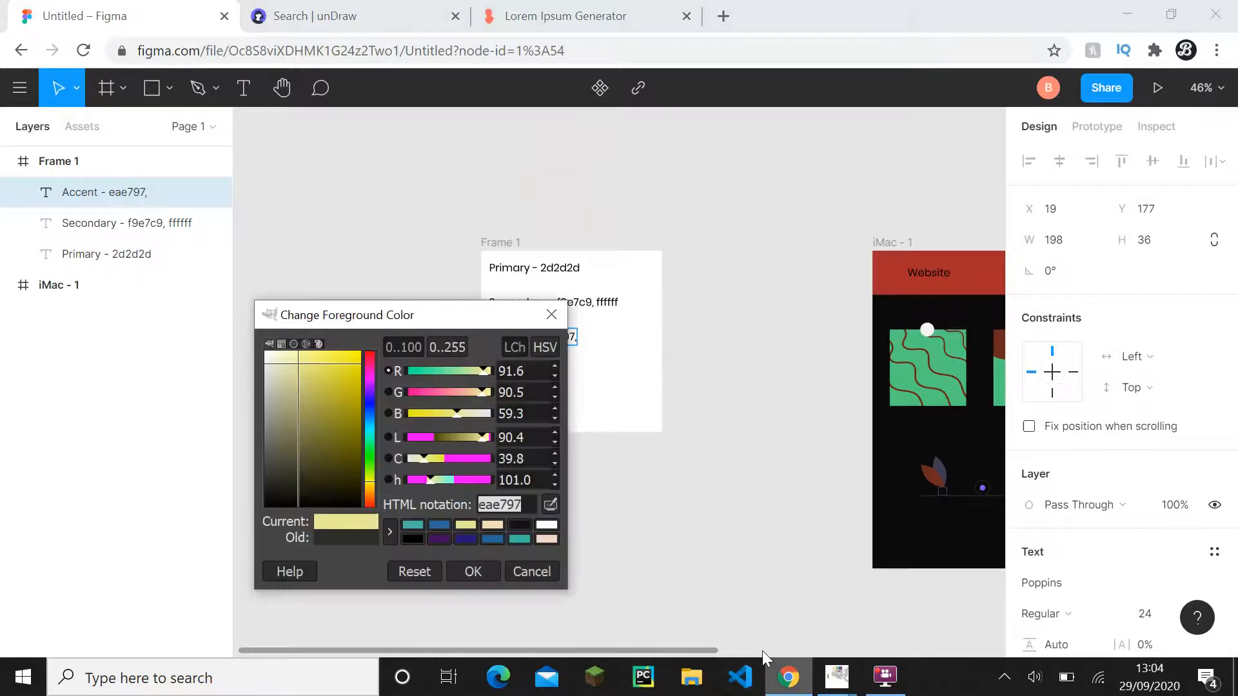
click(664, 342)
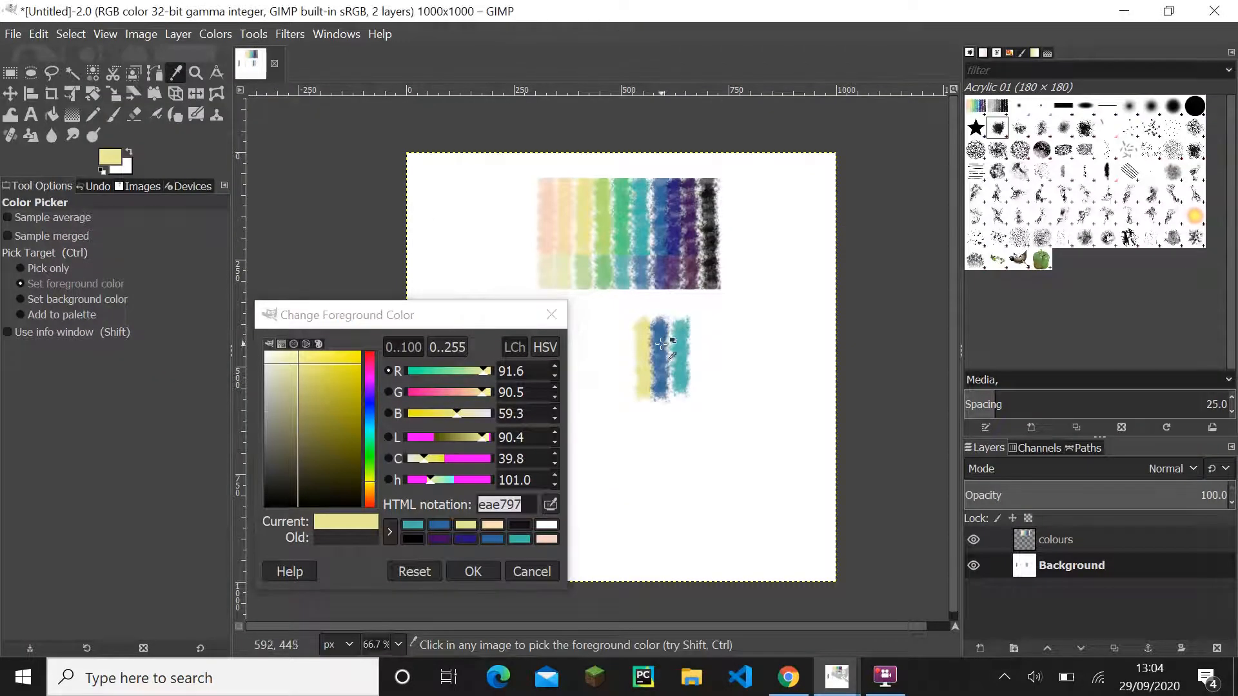
click(492, 507)
double_click(492, 506)
key(ctrl+c)
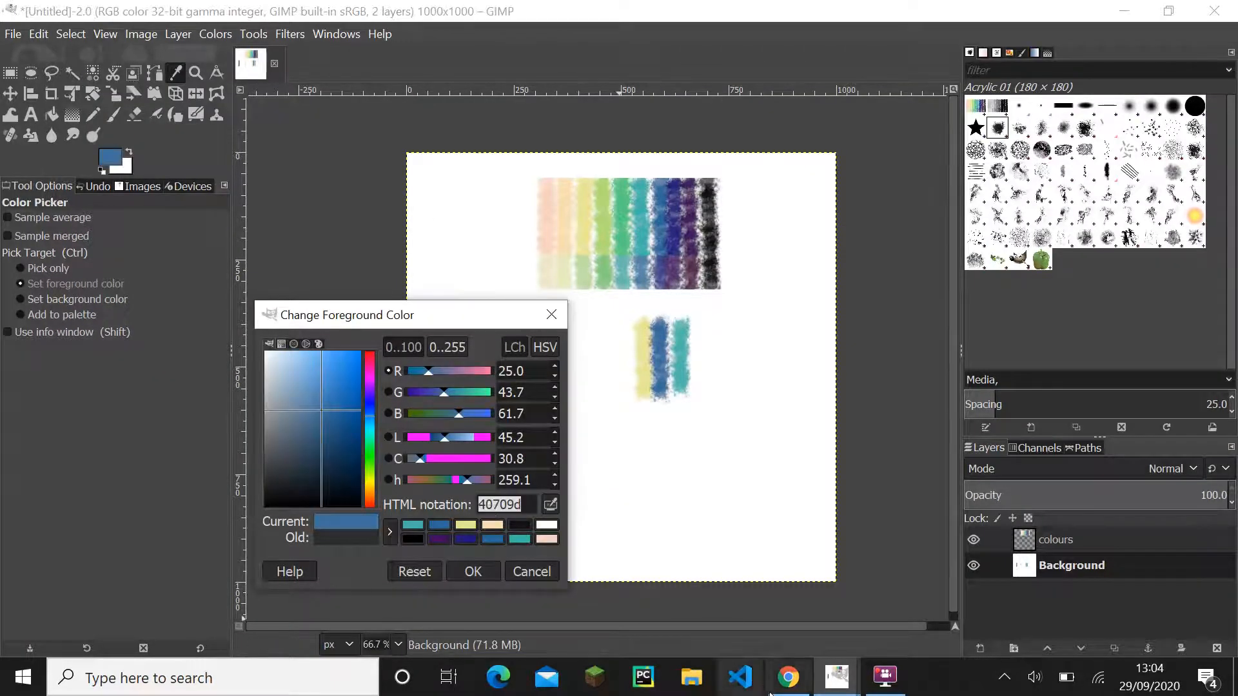
click(788, 678)
key(ctrl+v)
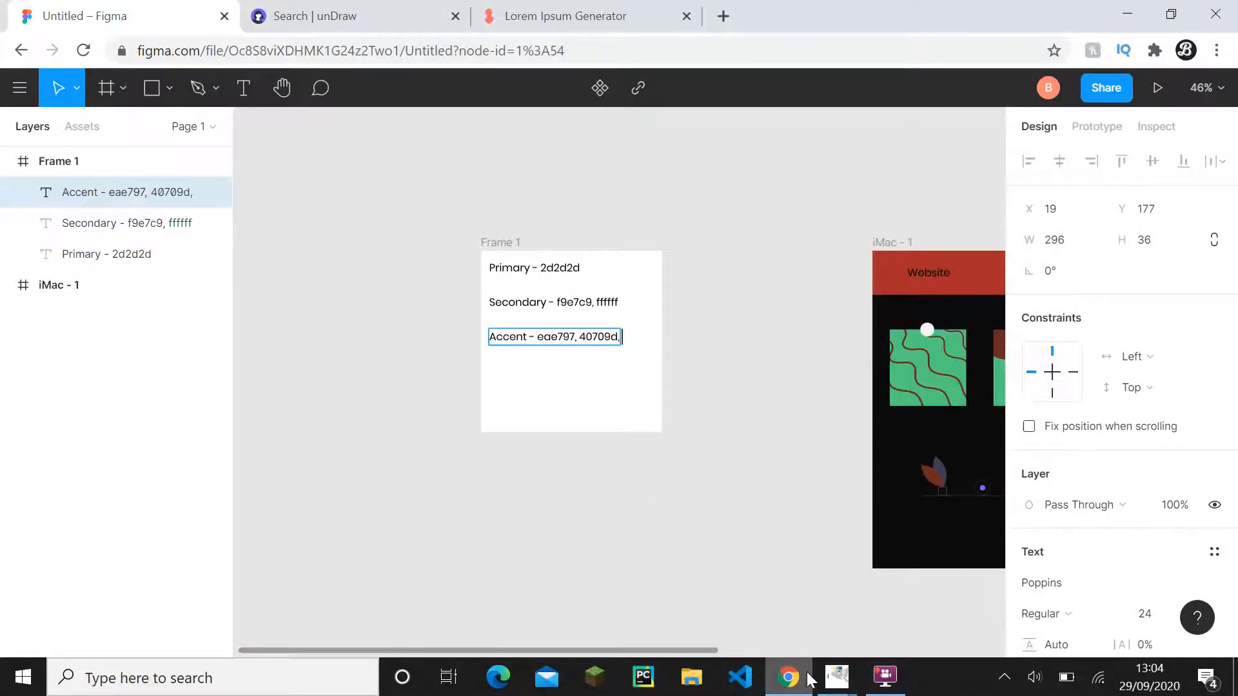
- Sample the teal stroke in GIMP, close the colour dialog and append its hex code 50b8af to the Accent label in Figma
click(784, 671)
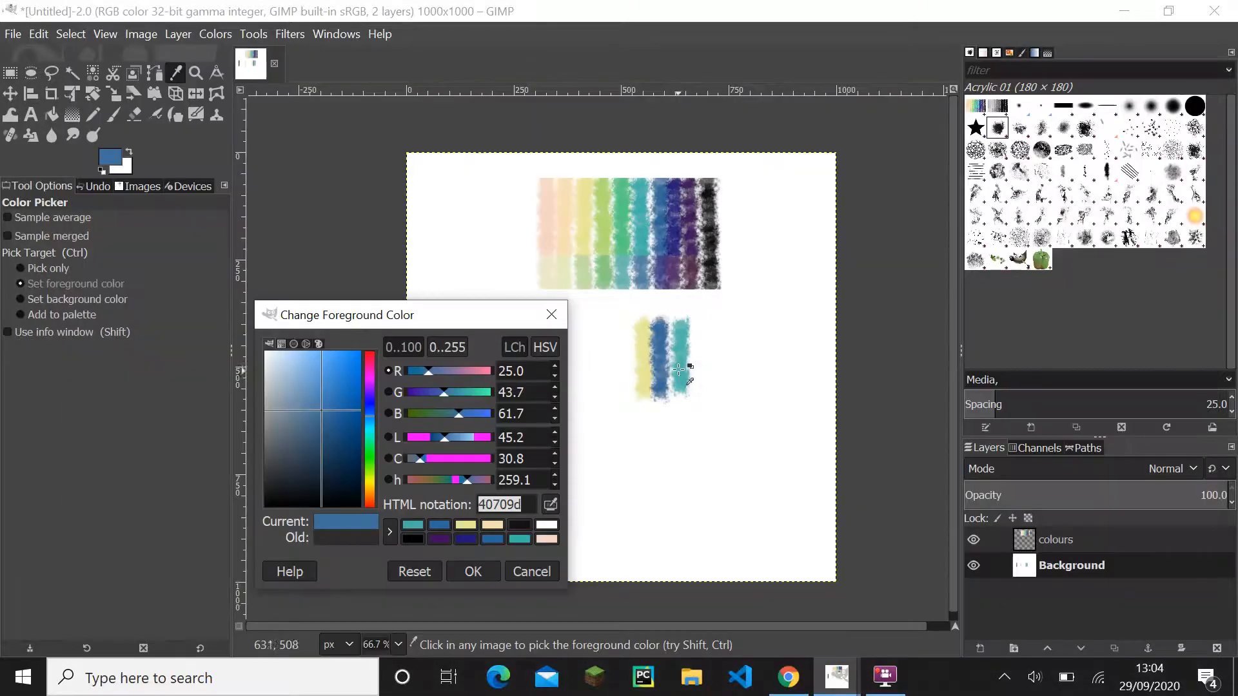
click(678, 368)
double_click(498, 506)
key(ctrl+c)
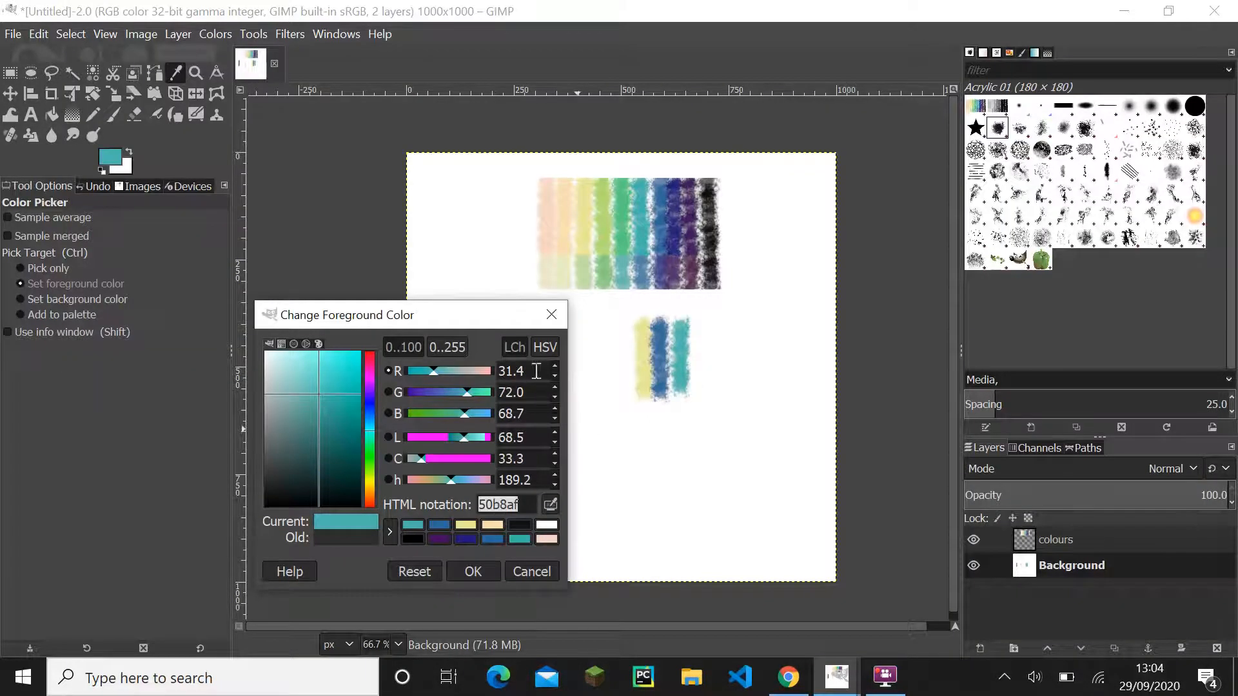
click(552, 318)
click(807, 671)
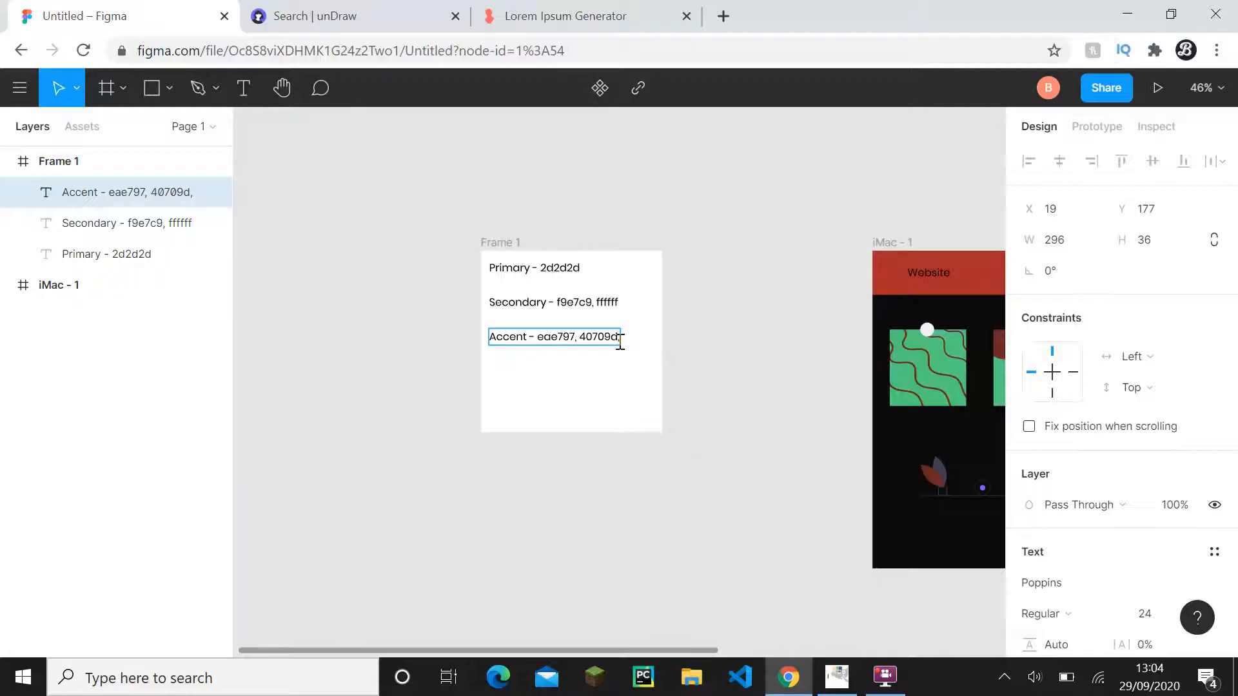
key(ctrl+v)
click(728, 413)
- Copy the hex code 2d2d2d from the Primary label in Frame 1
scroll(728, 413, down, 2)
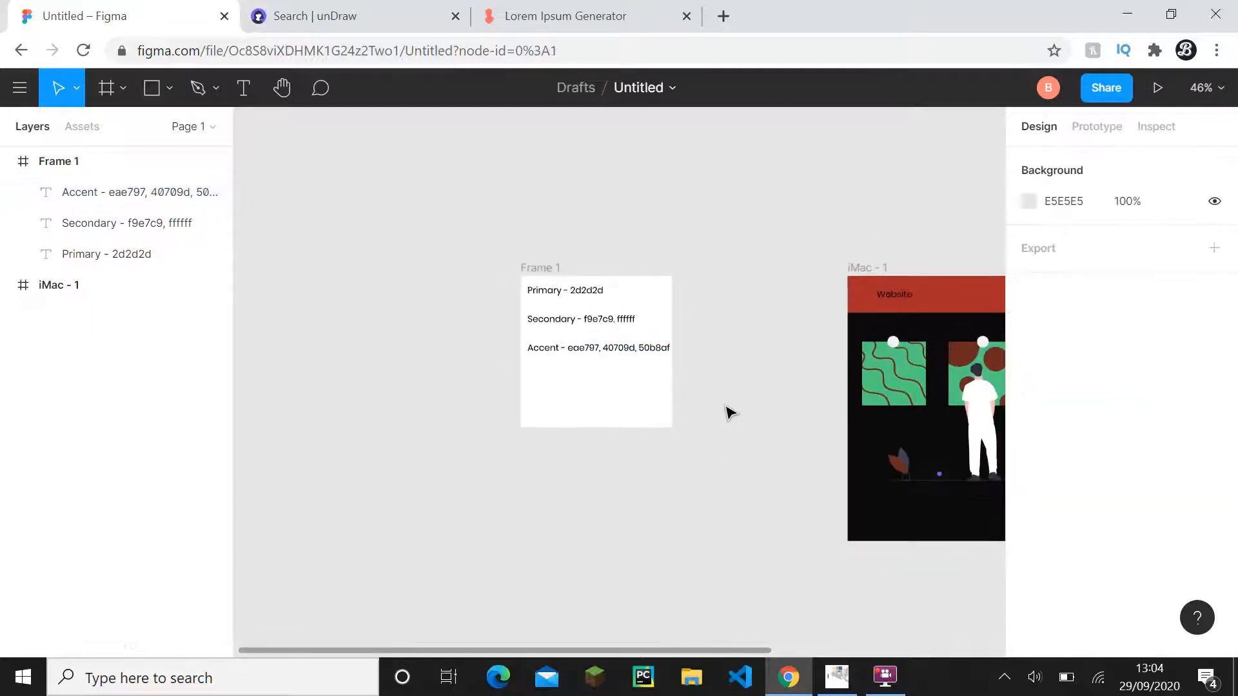
drag(729, 413, 565, 390)
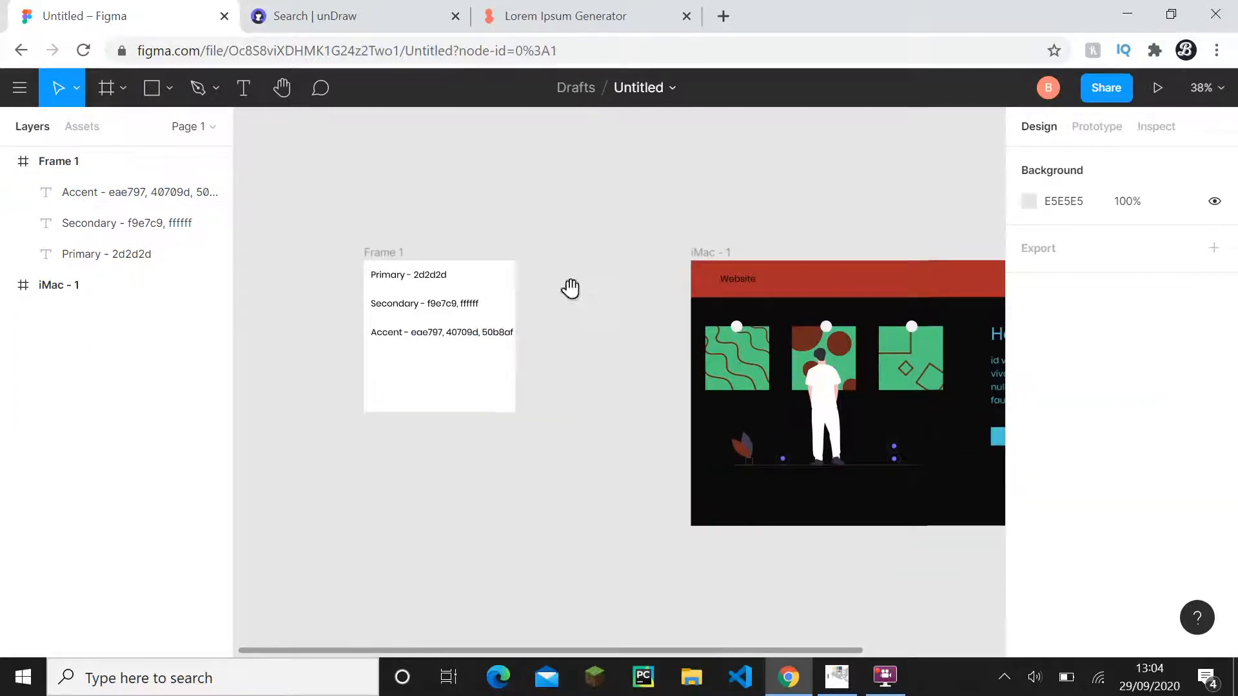
drag(571, 288, 354, 269)
drag(566, 298, 503, 271)
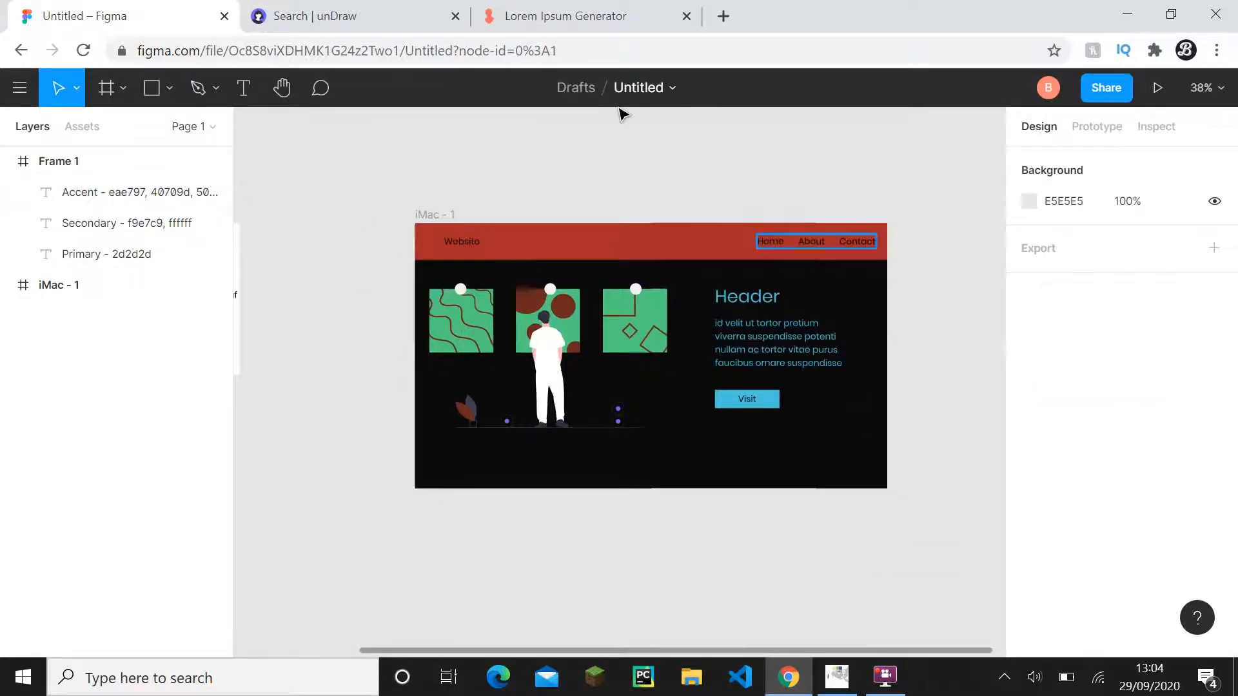
scroll(588, 362, down, 1)
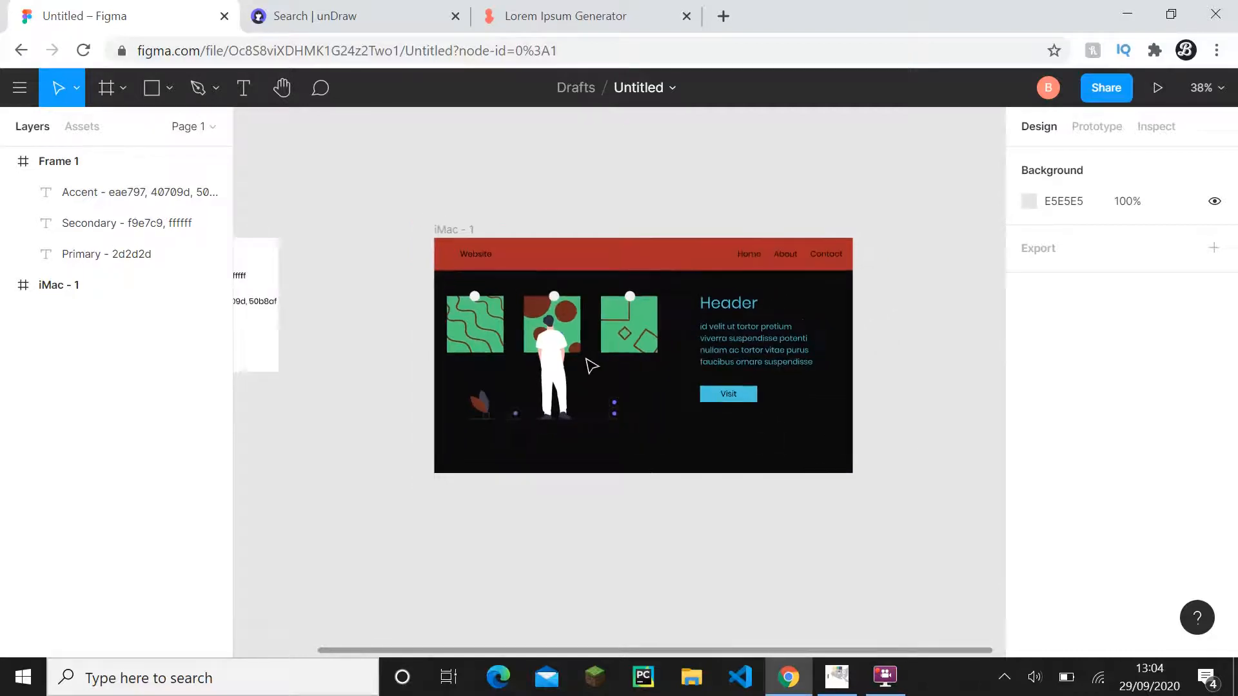
scroll(589, 362, down, 1)
drag(633, 396, 750, 466)
double_click(336, 324)
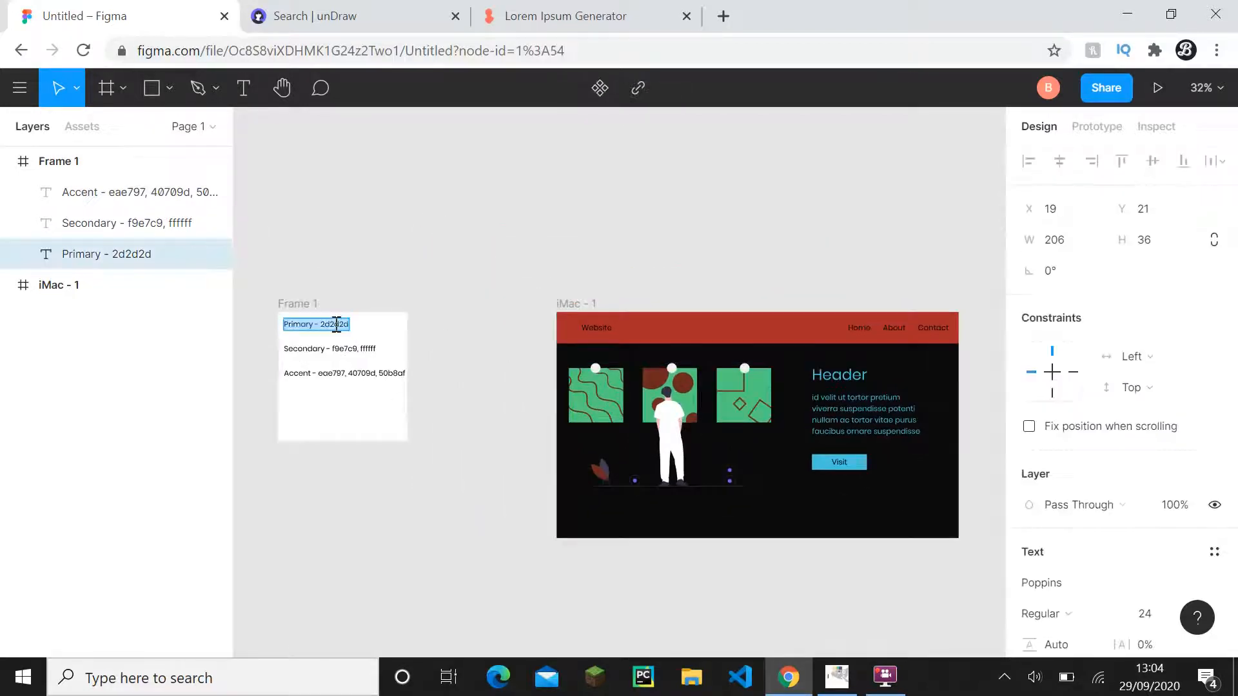
click(336, 324)
scroll(1125, 549, down, 2)
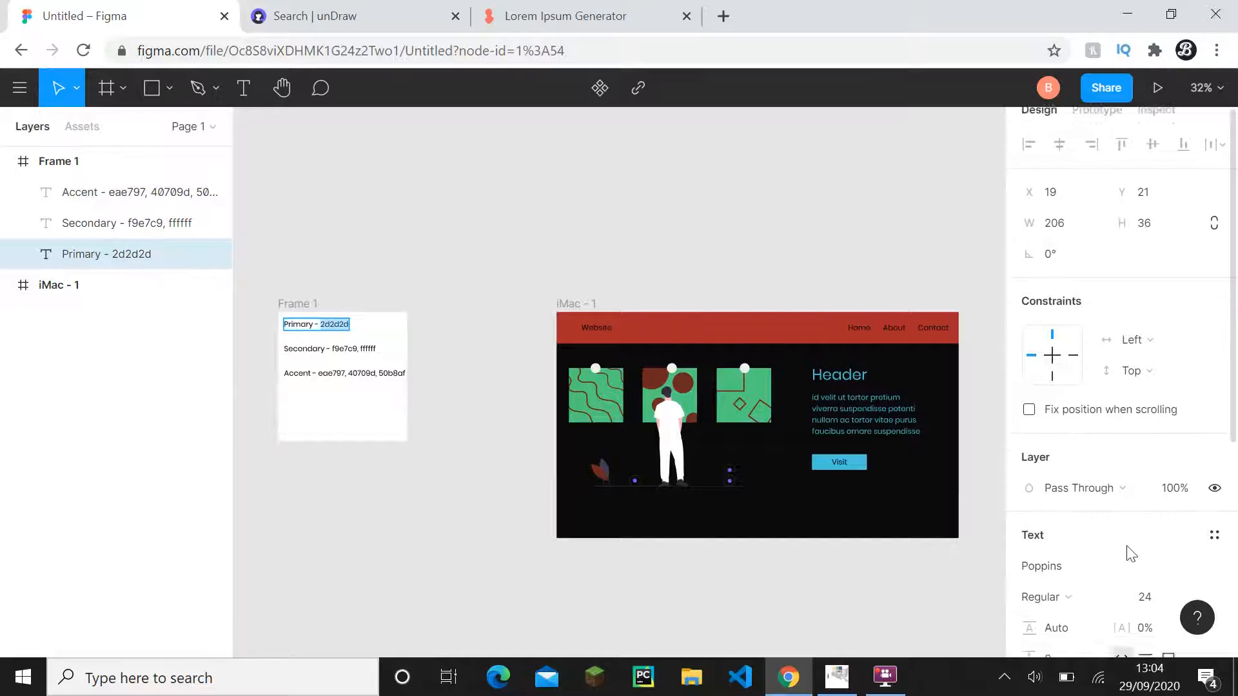
scroll(1128, 577, down, 4)
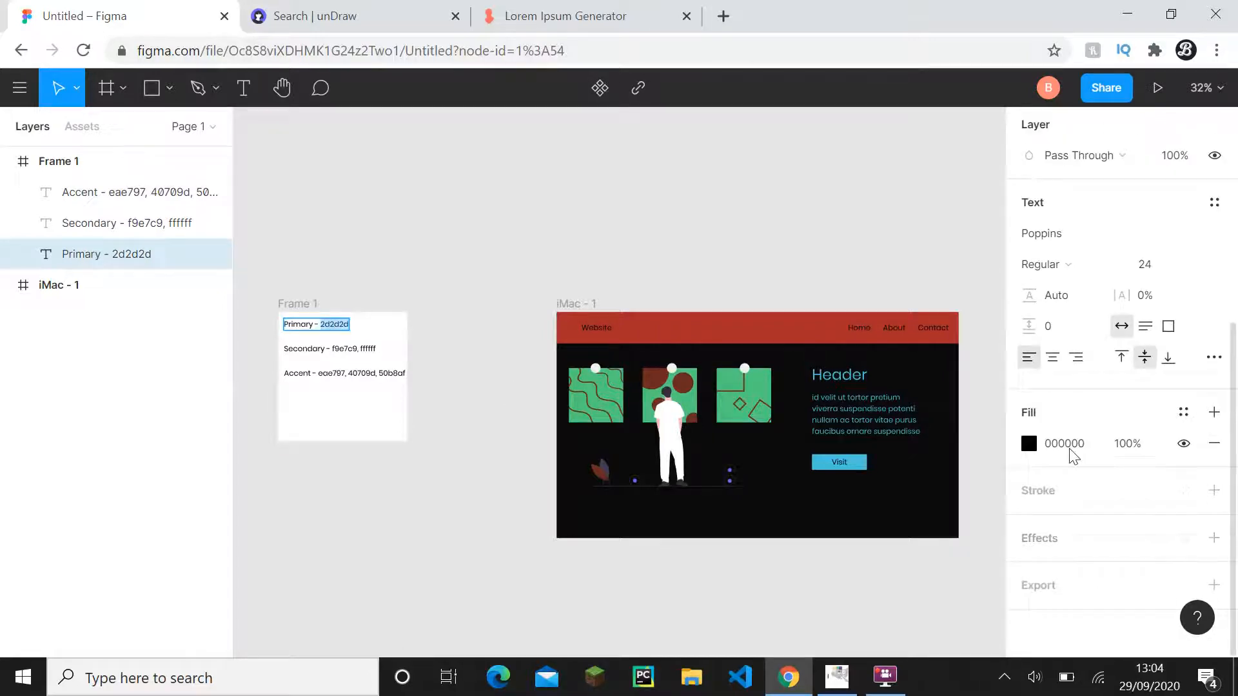
click(1067, 443)
click(332, 323)
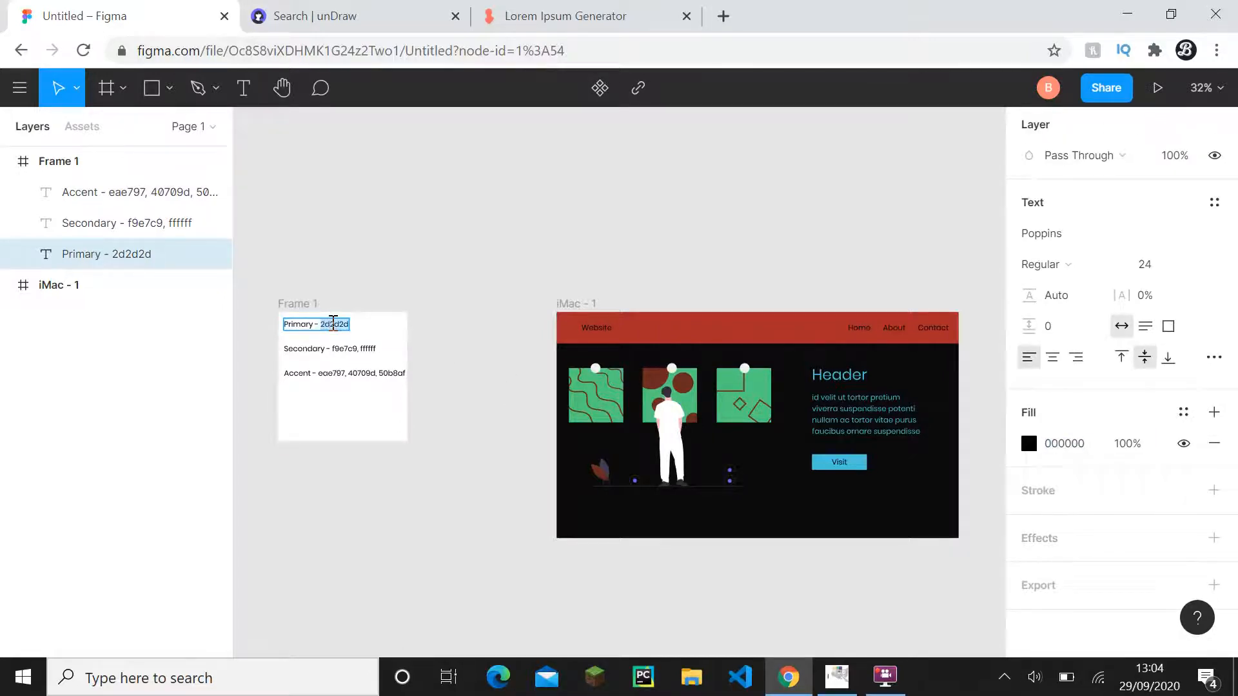
- Expand the iMac - 1 frame's layers and replace the black in its selection colors with 2d2d2d
scroll(409, 285, right, 3)
click(8, 285)
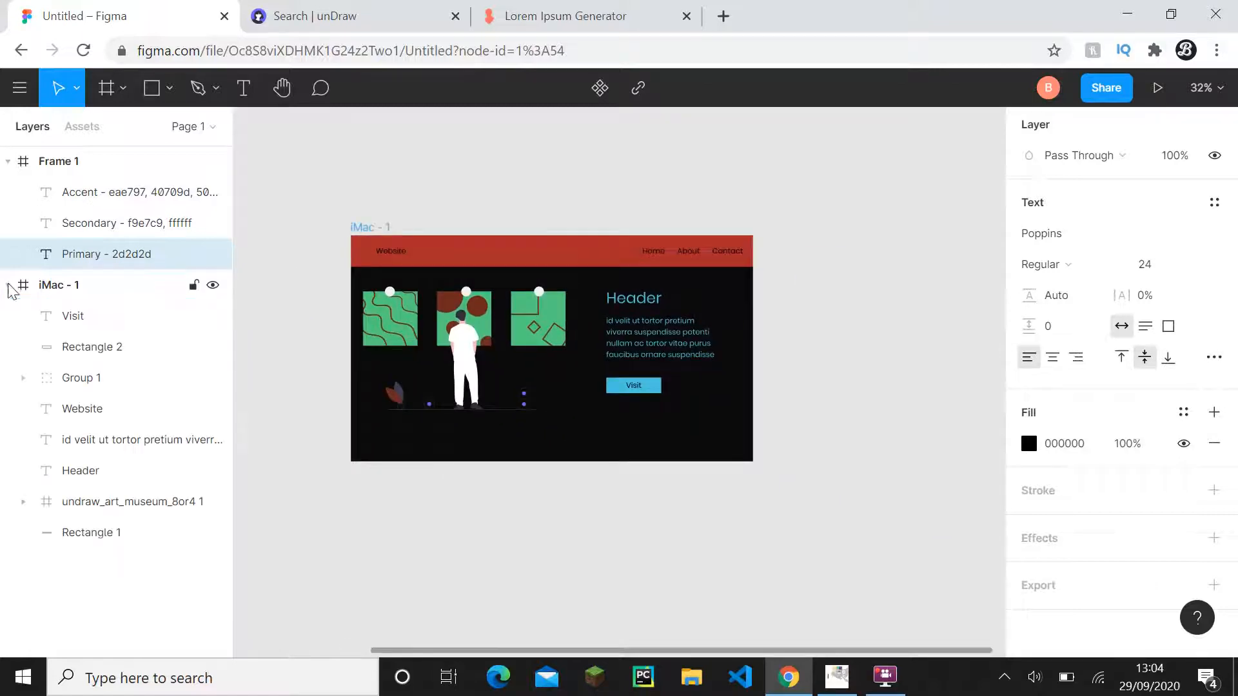
click(77, 285)
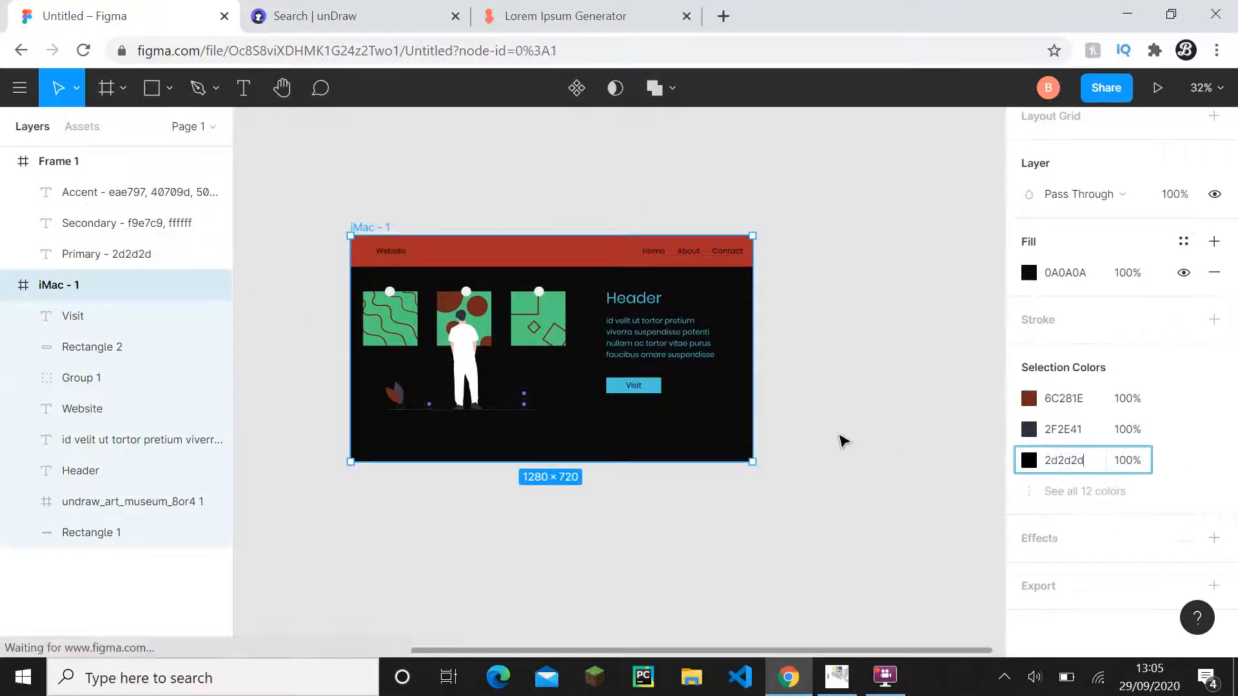
click(840, 439)
- Set the background fill of the iMac - 1 frame to 2d2d2d
click(66, 285)
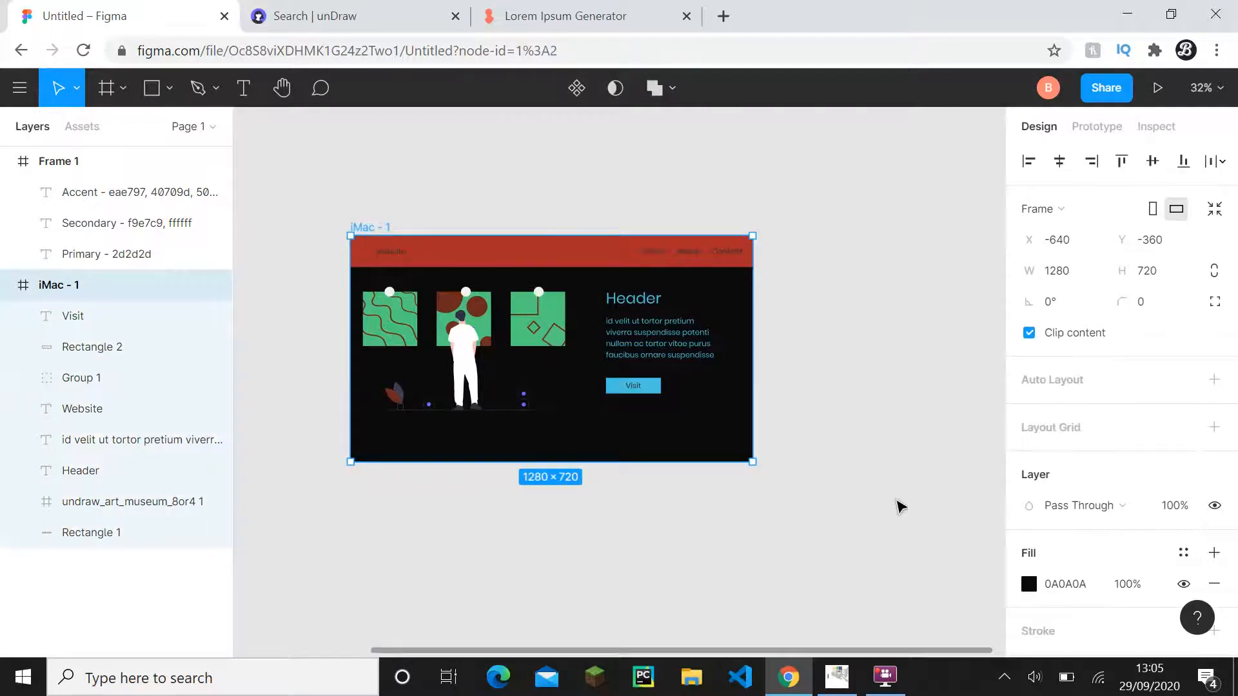
drag(516, 387, 594, 409)
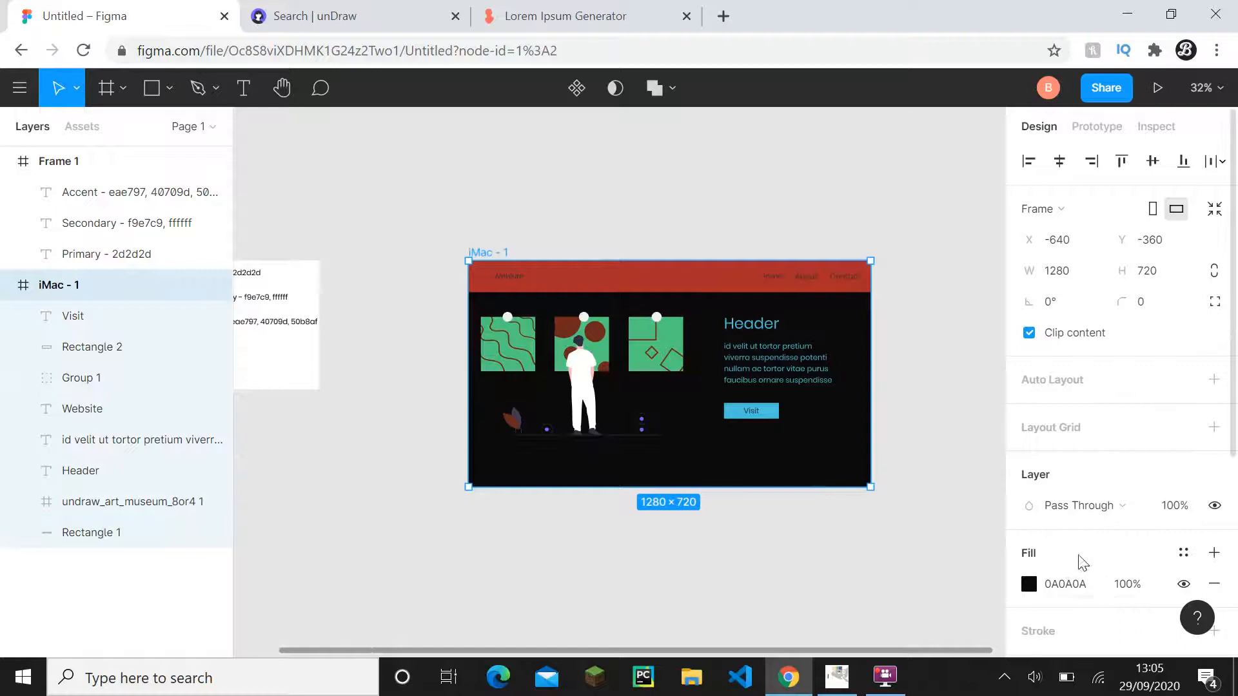
click(1079, 586)
text(2d2d2d)
click(835, 530)
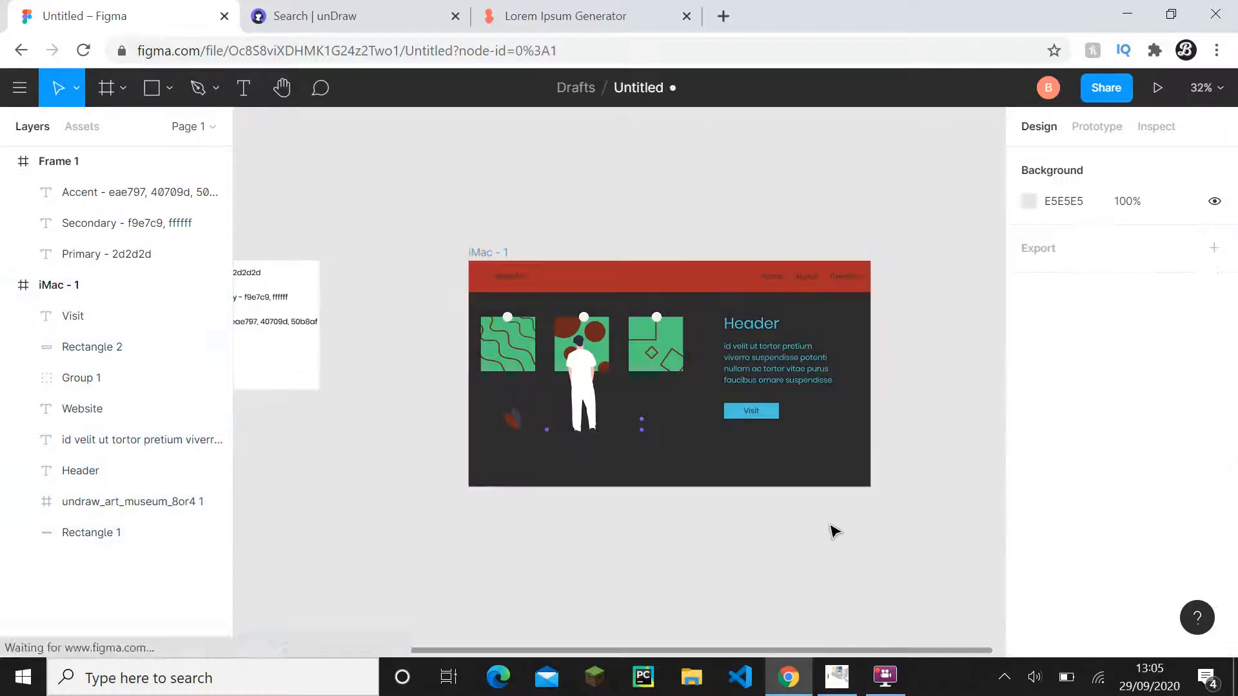
click(106, 288)
click(660, 500)
- Undo the fill change on the iMac - 1 frame and redo it to compare the two backgrounds
scroll(661, 500, up, 1)
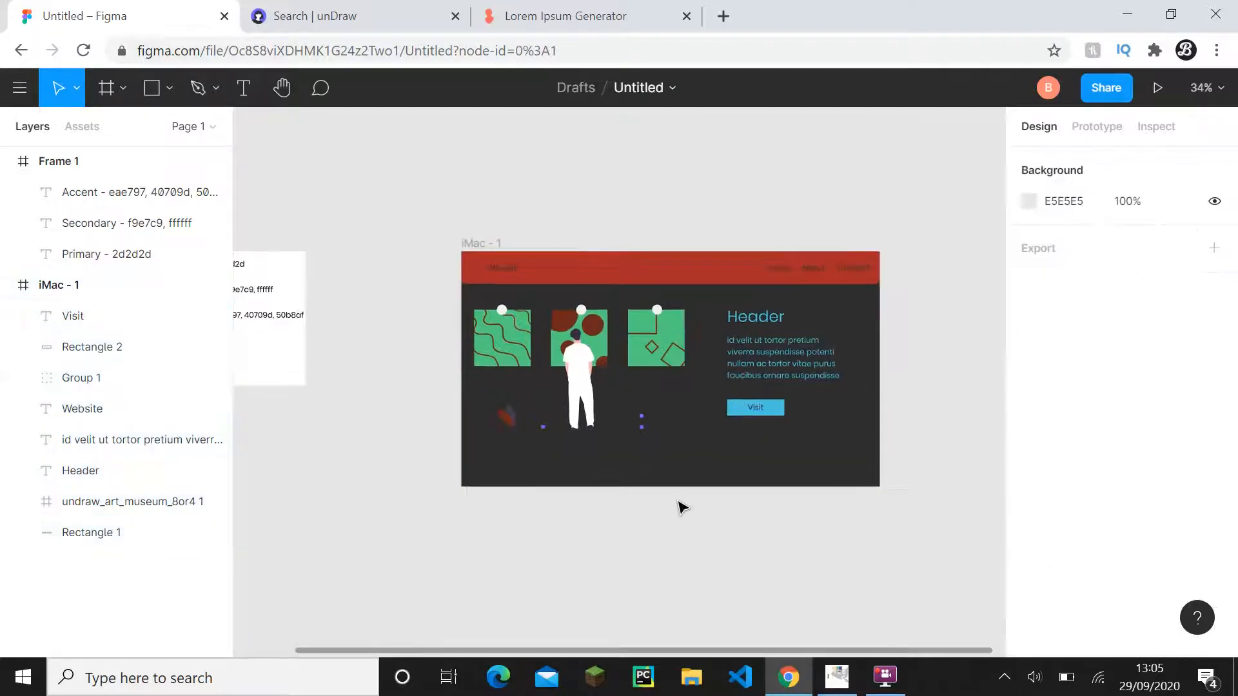
key(ctrl+z)
key(ctrl+z)
key(ctrl+z)
key(ctrl+z)
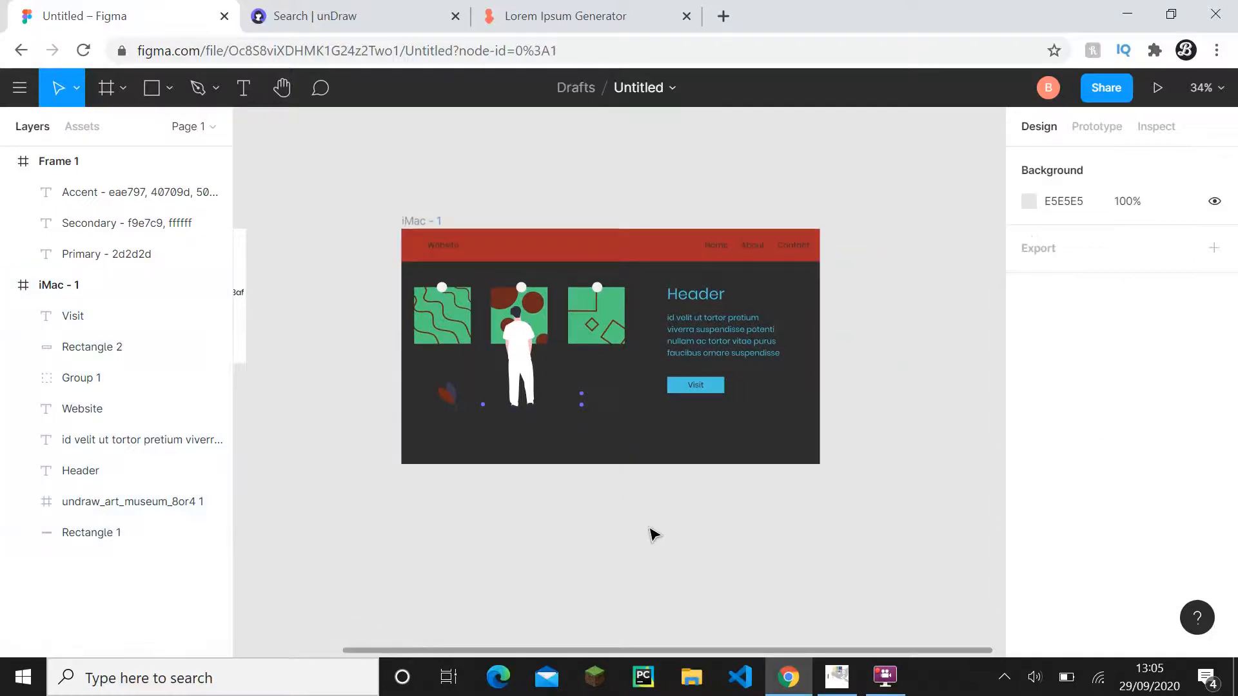
scroll(652, 500, up, 3)
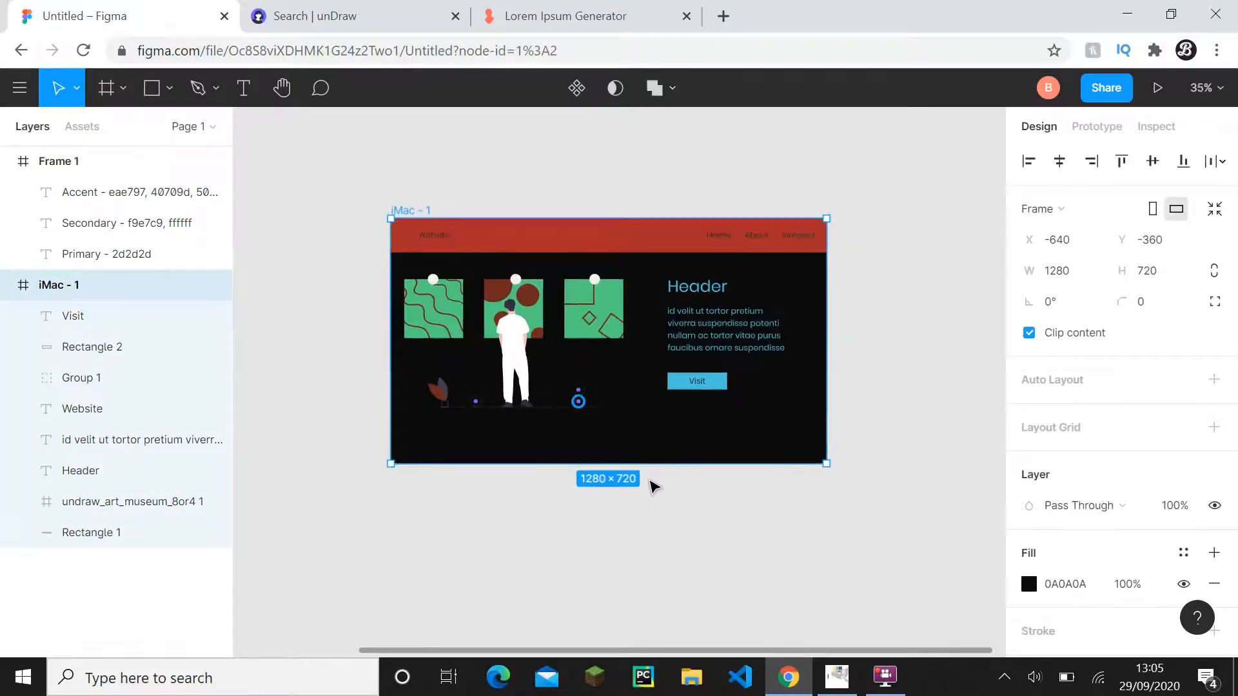
drag(669, 432, 719, 477)
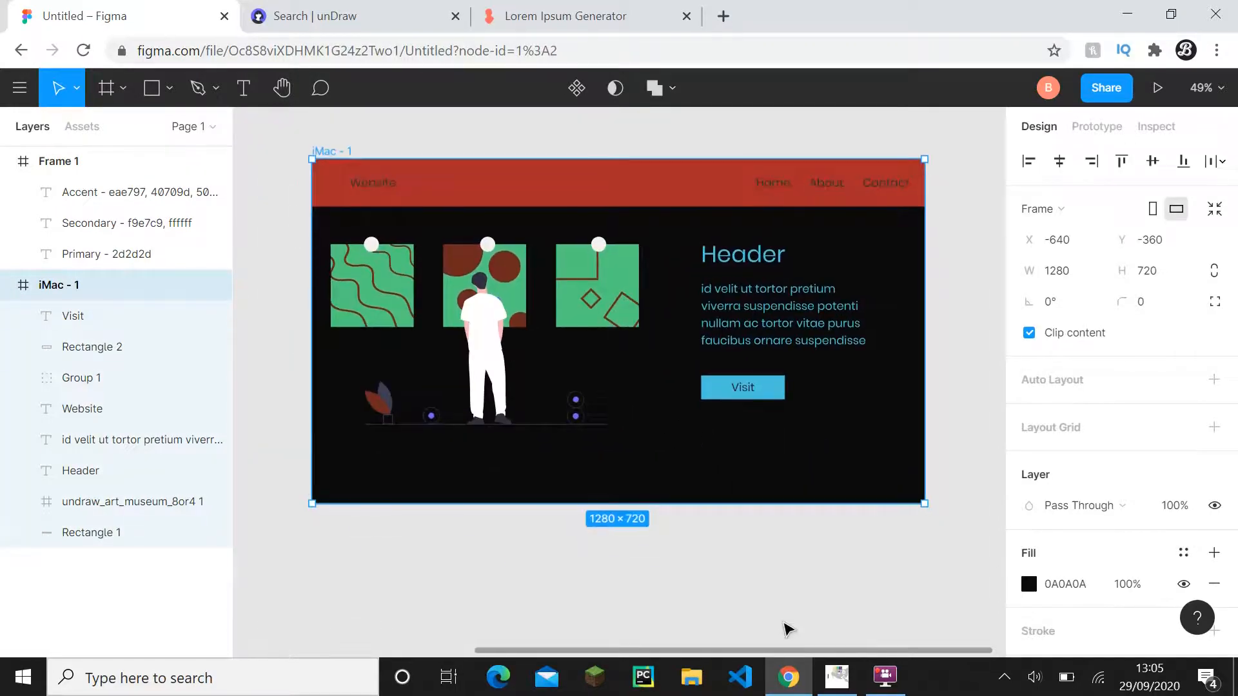
key(ctrl+shift+z)
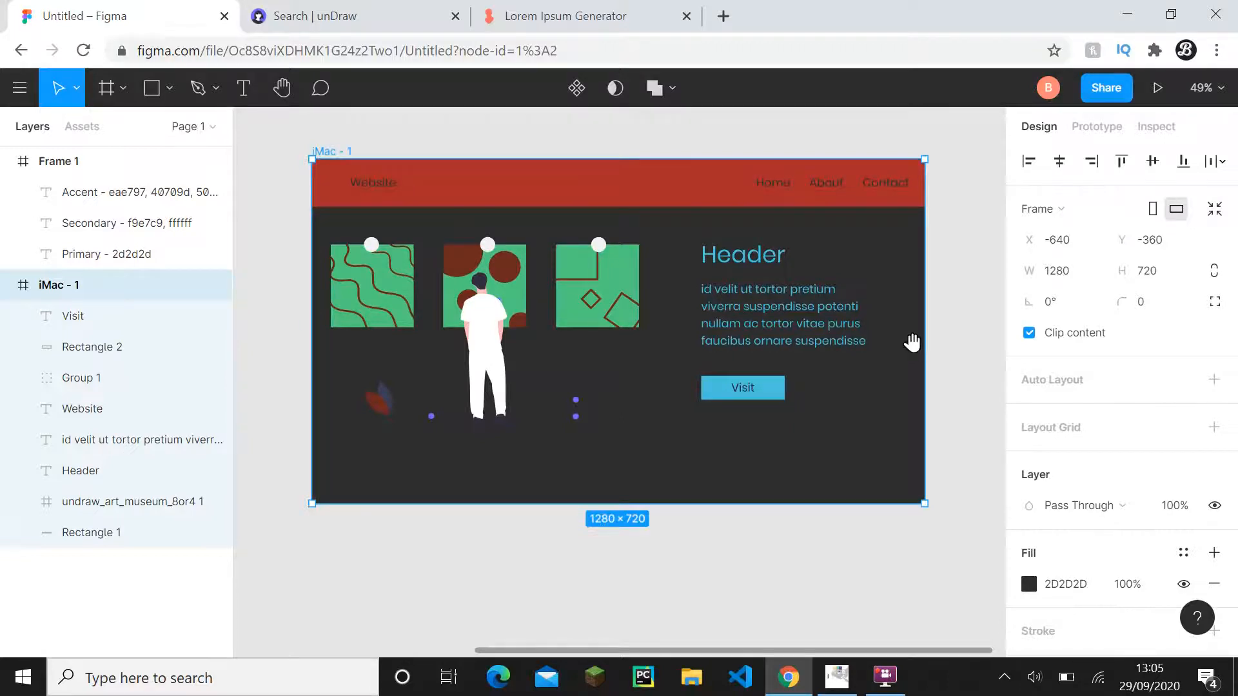
- Collapse the iMac - 1 frame's layers in the layer list
drag(912, 343, 924, 339)
scroll(787, 335, down, 3)
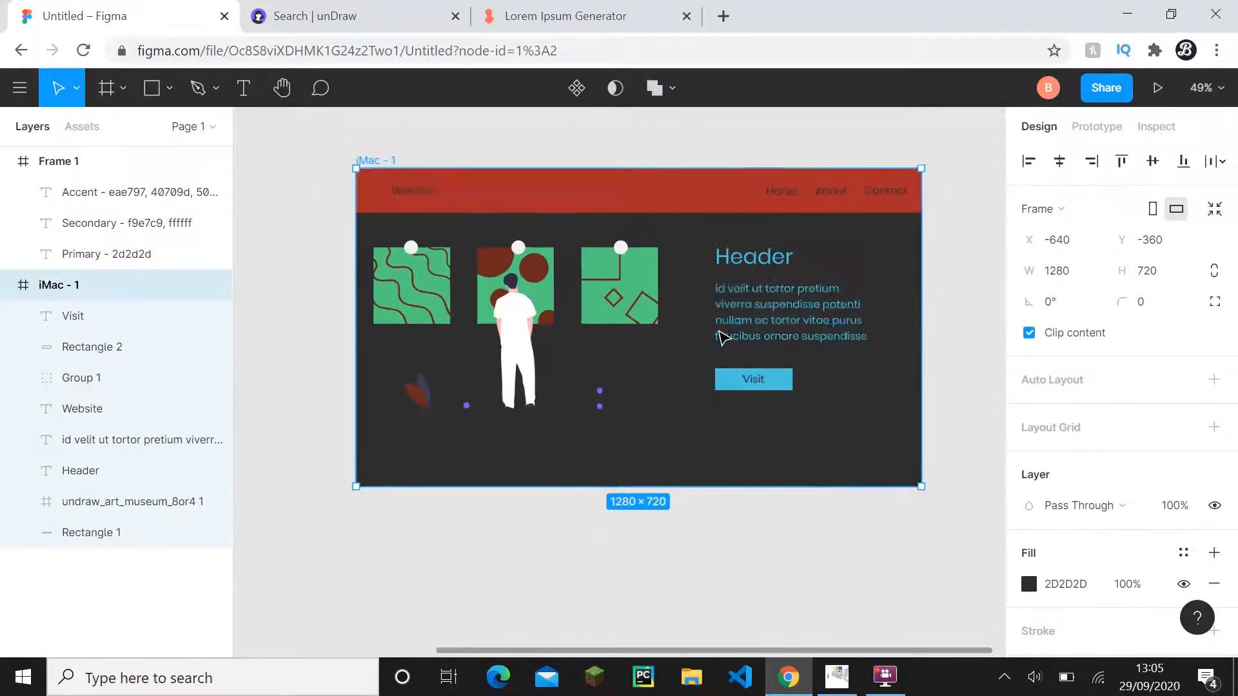
drag(580, 354, 898, 392)
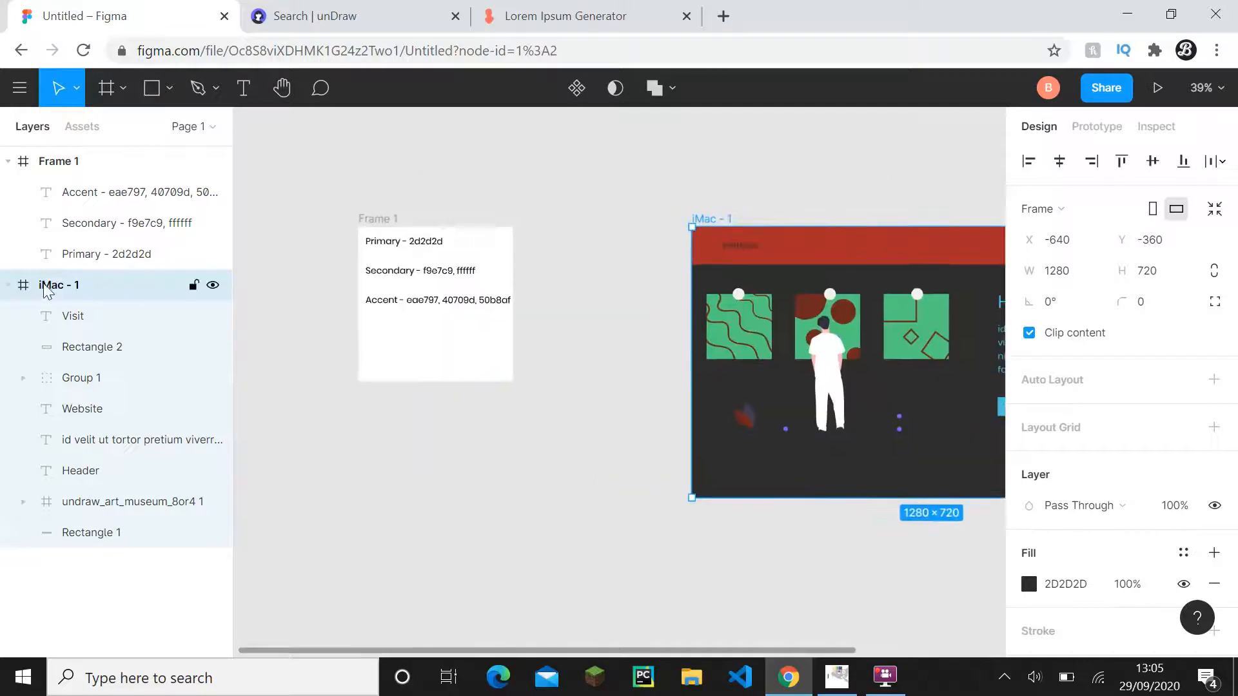
click(7, 285)
drag(583, 345, 428, 370)
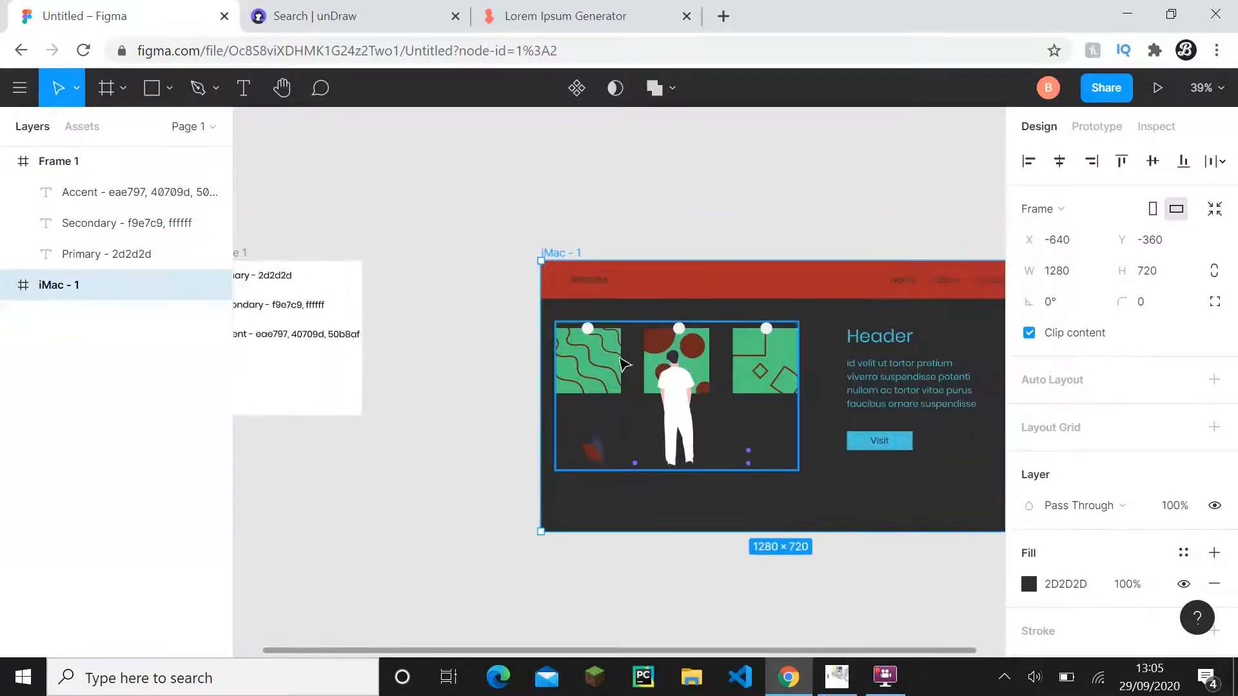
scroll(790, 382, right, 3)
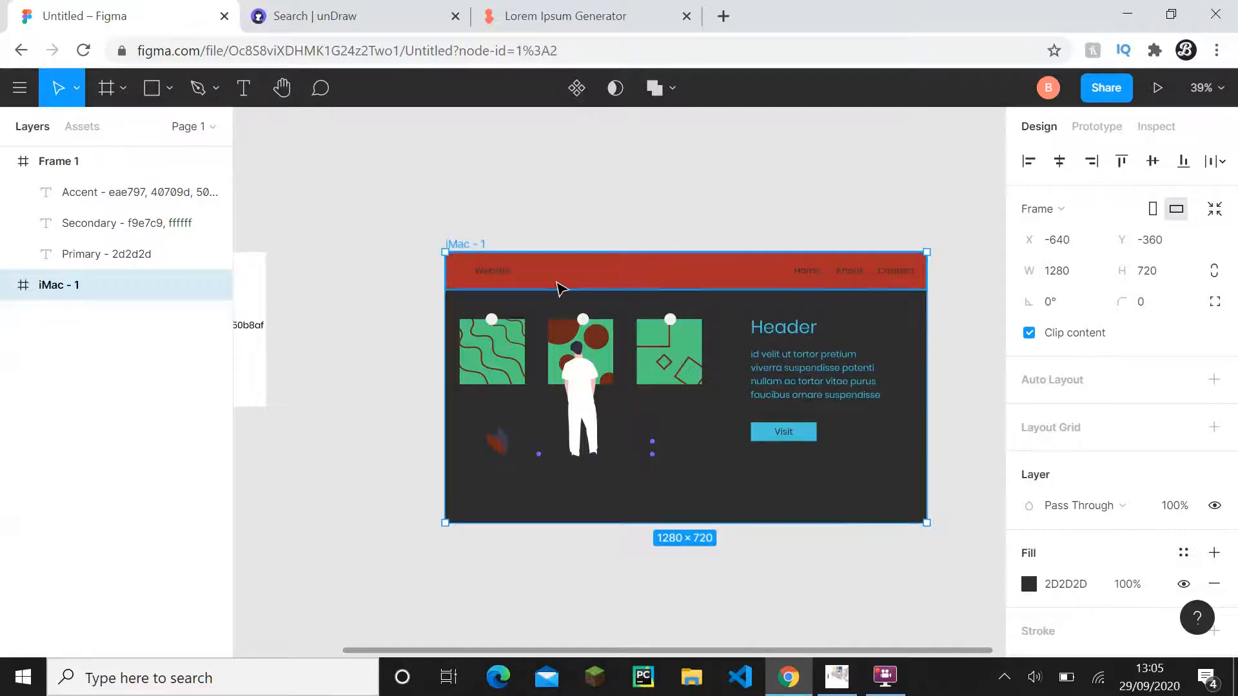
- Set the fill of the Header text and the paragraph below it to the secondary colour FFFFFF
drag(672, 271, 785, 307)
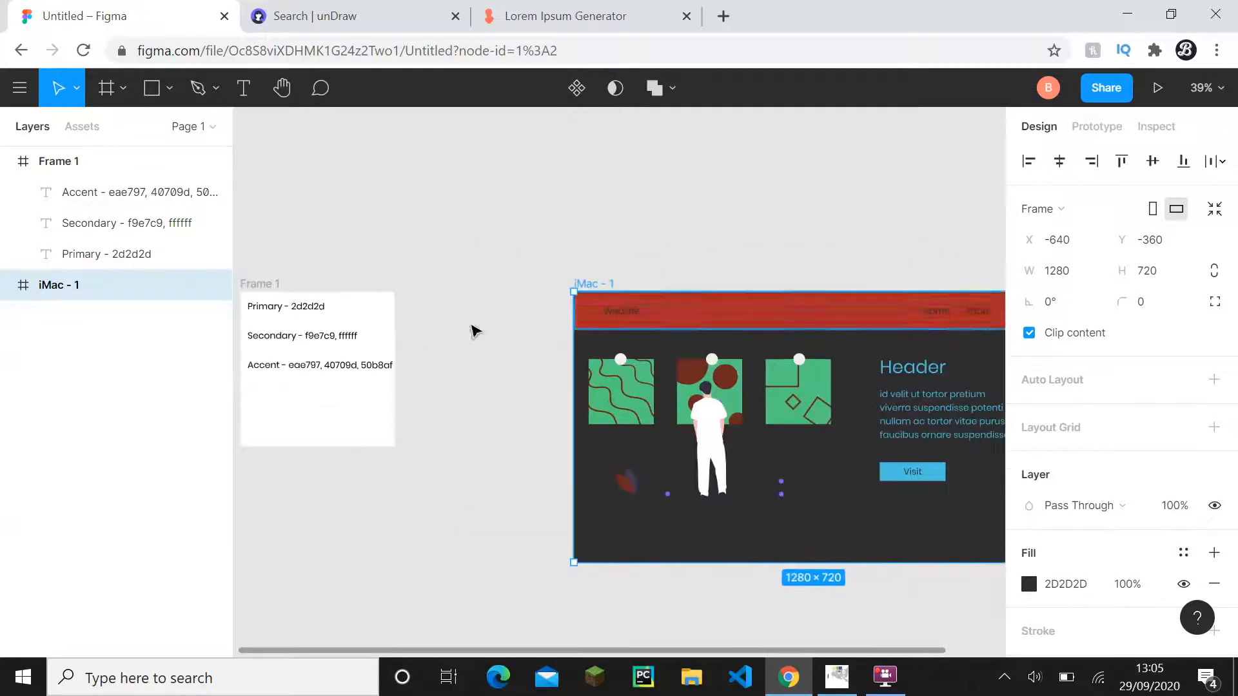
scroll(347, 337, up, 2)
click(349, 341)
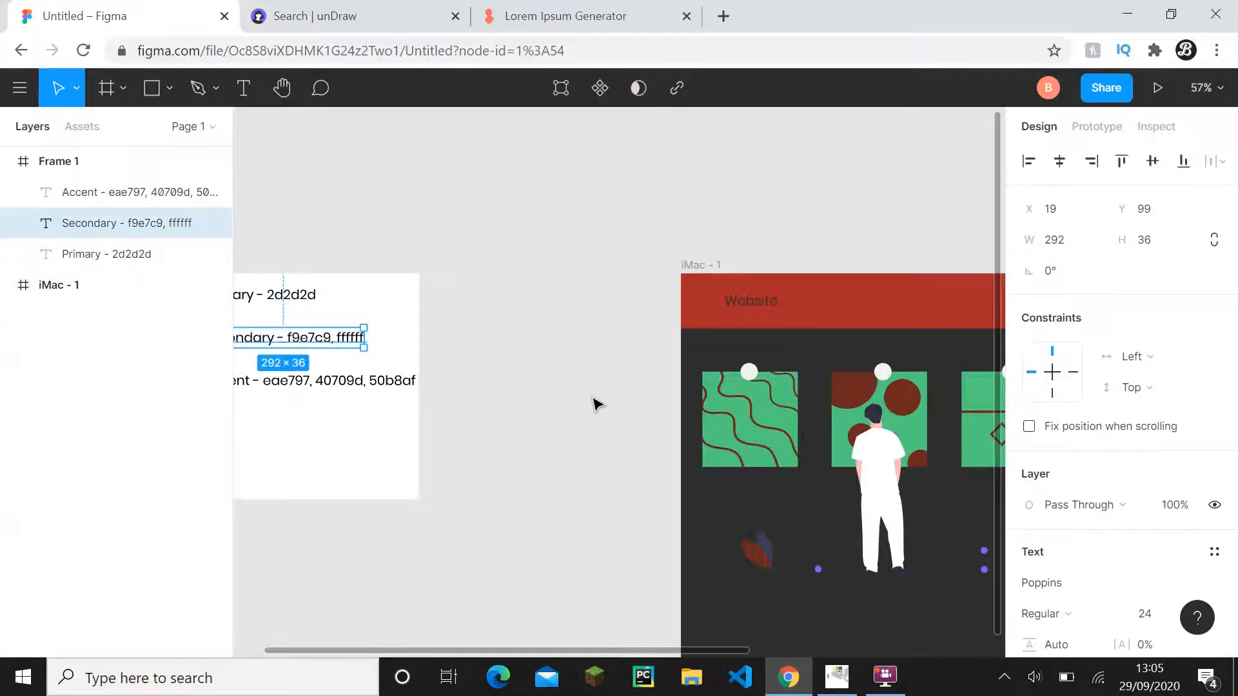
scroll(594, 405, right, 10)
click(645, 309)
shift+click(644, 271)
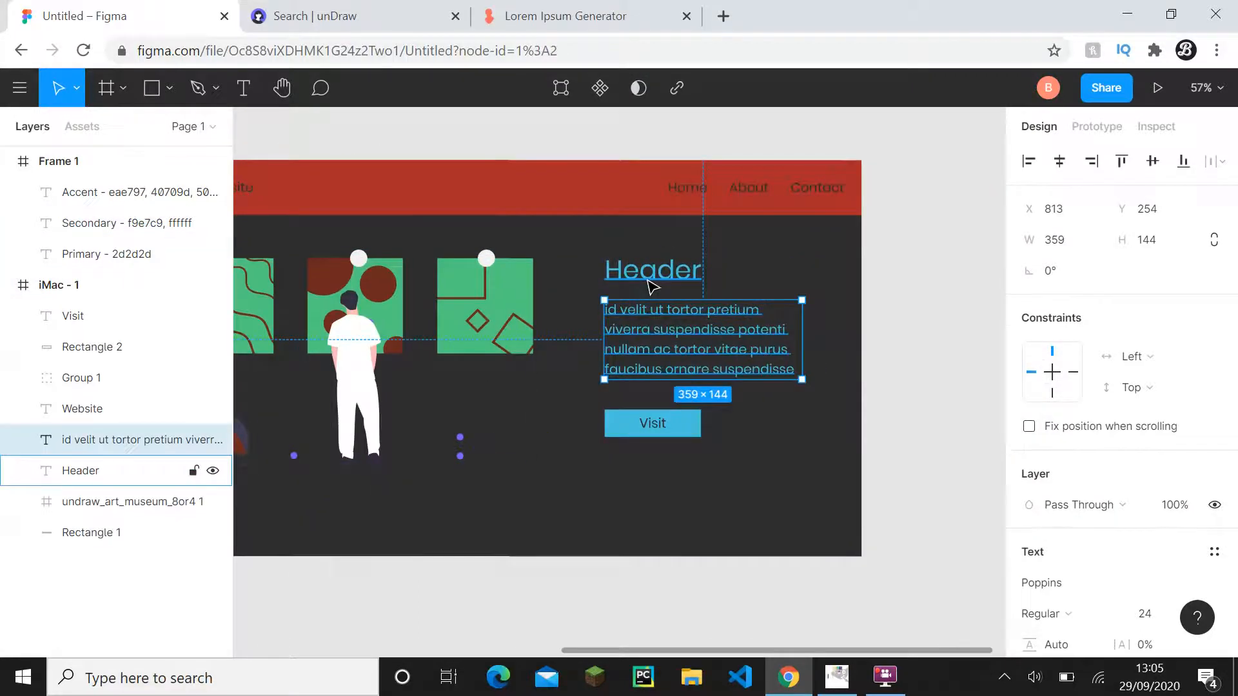
scroll(1076, 535, down, 5)
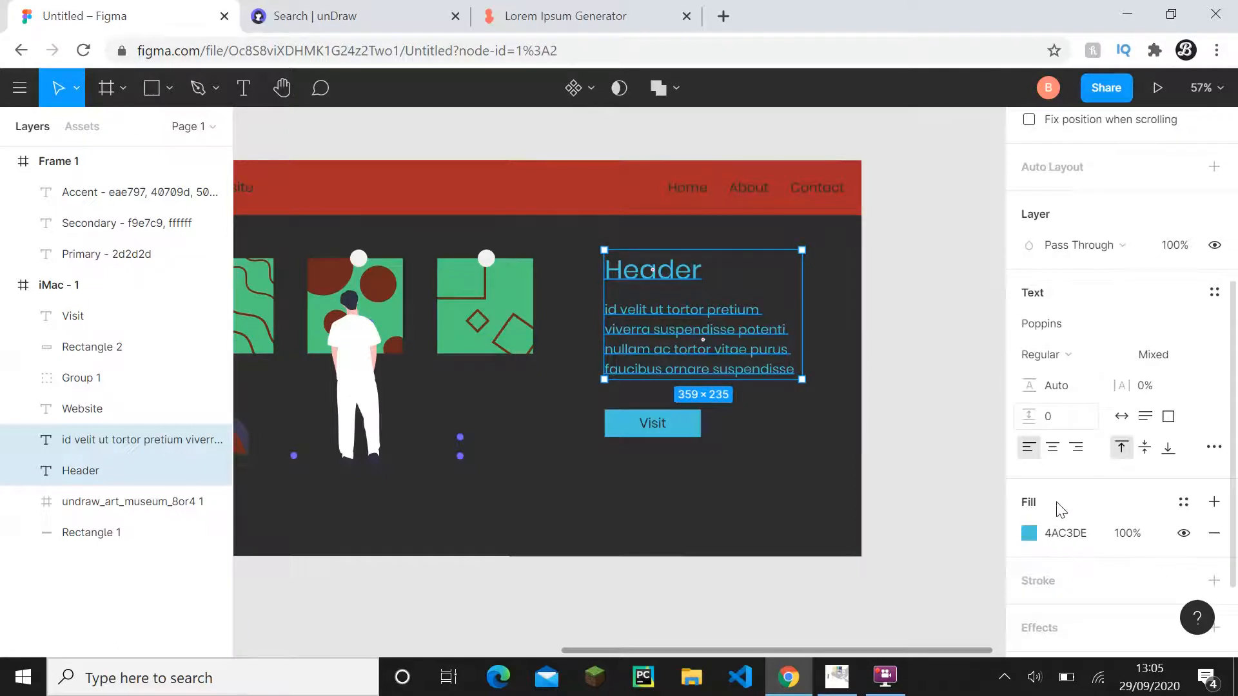
click(903, 484)
ctrl+scroll(685, 459, up, 1)
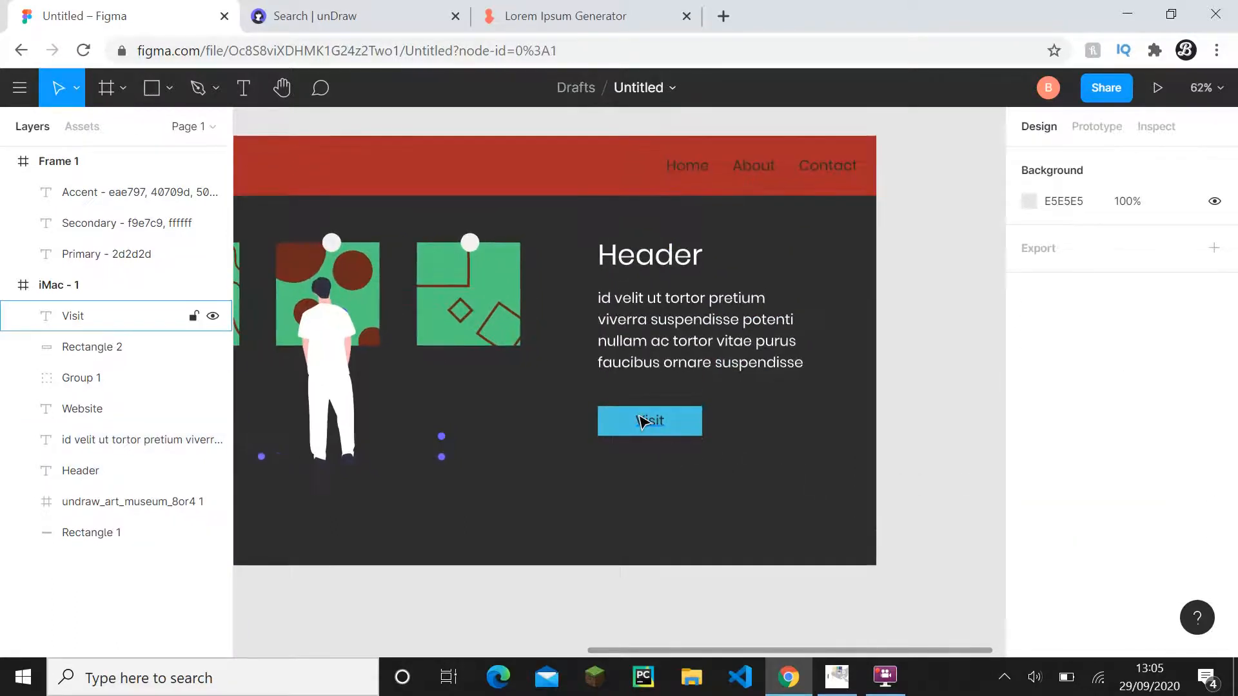
- Set the fill of the Website title and the Home, About and Contact links to FFFFFF
drag(652, 367, 734, 469)
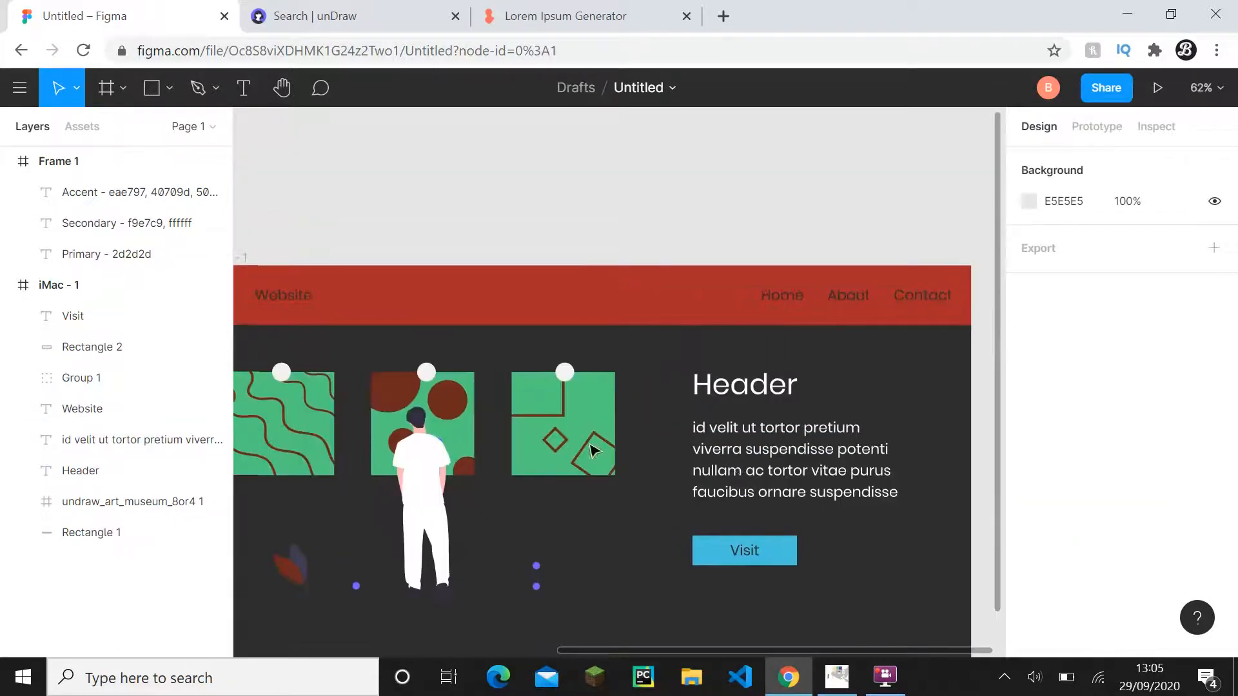
ctrl+scroll(594, 449, down, 1)
click(301, 311)
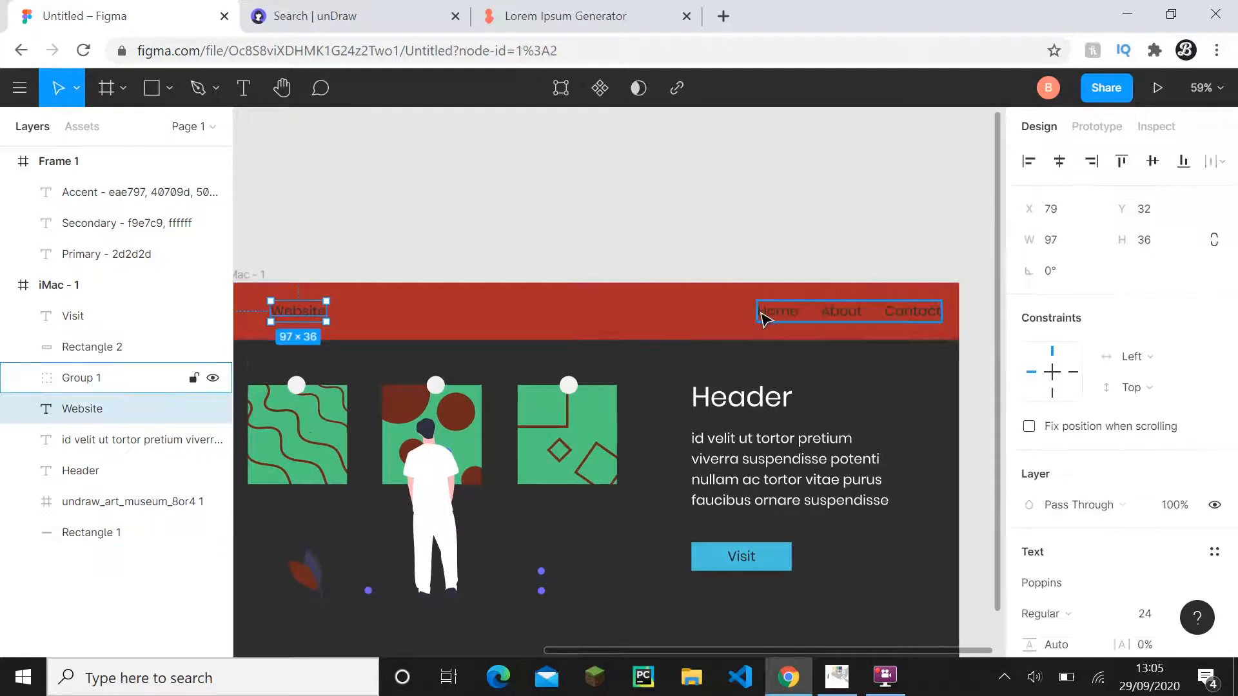
shift+click(763, 317)
scroll(1096, 548, down, 6)
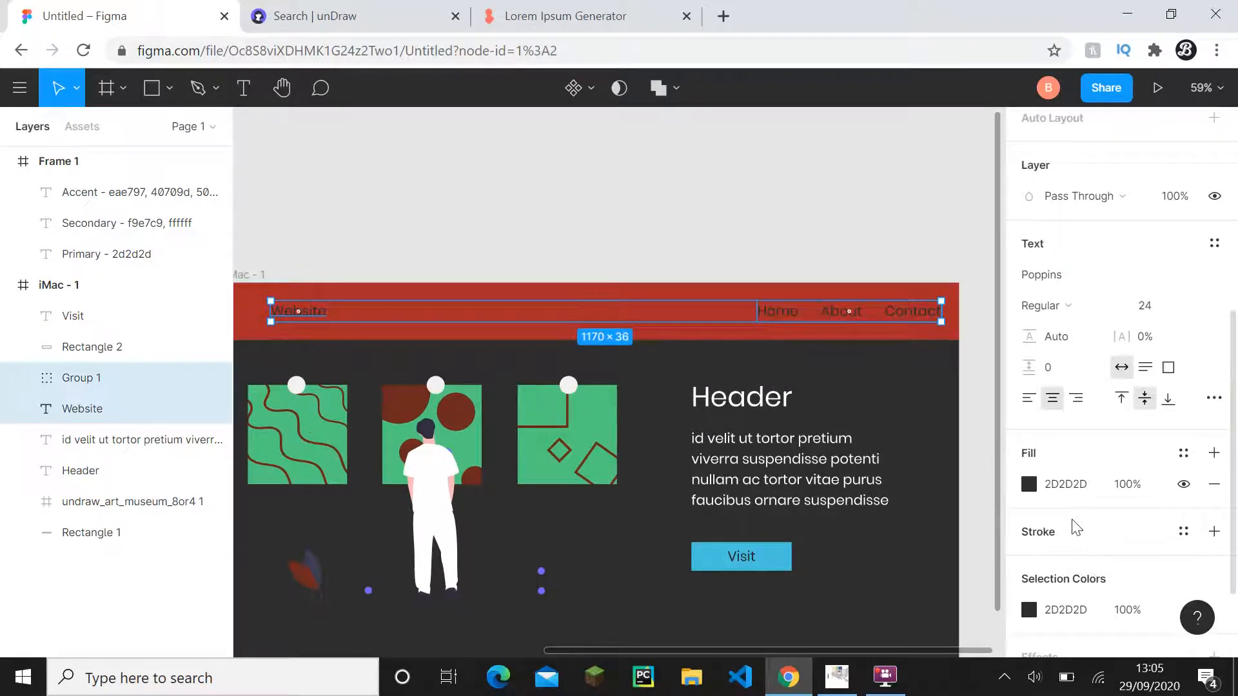
click(1066, 484)
text(FFFFFF)
click(752, 240)
ctrl+scroll(765, 309, down, 1)
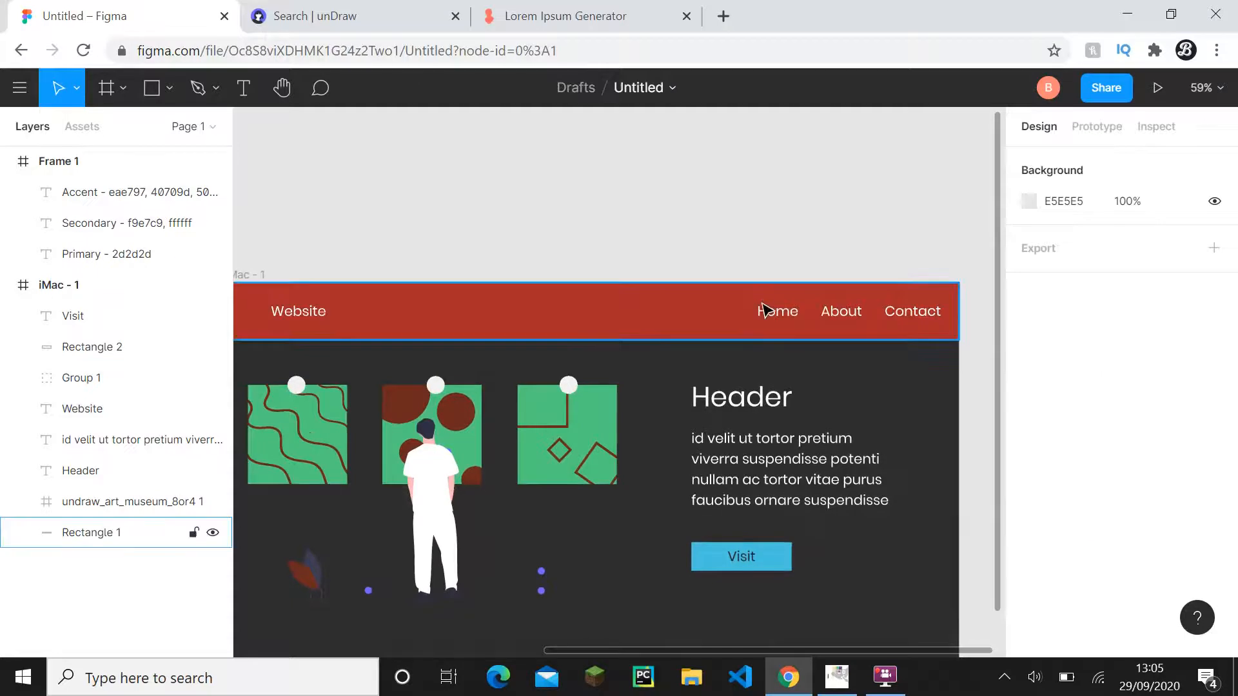
- Try the slightly off-white fill F8EFEF on the Header and paragraph text
click(771, 442)
shift+click(745, 395)
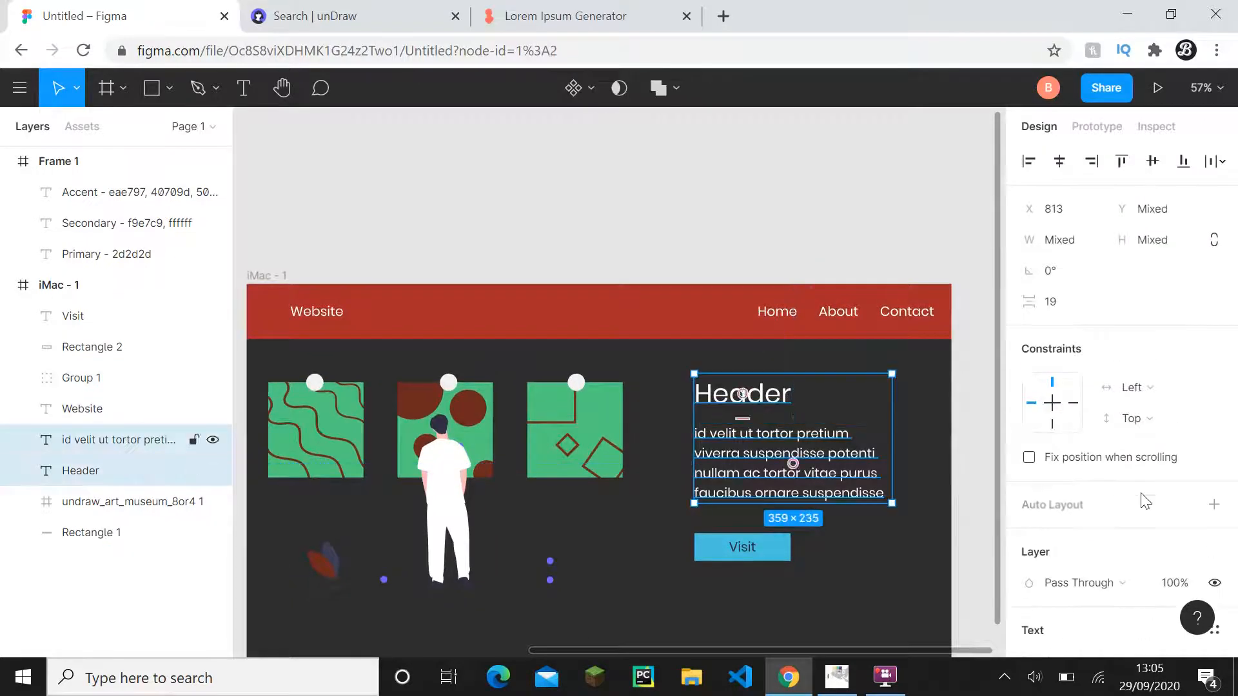
scroll(1090, 493, down, 5)
scroll(1090, 493, down, 3)
click(1031, 582)
click(914, 508)
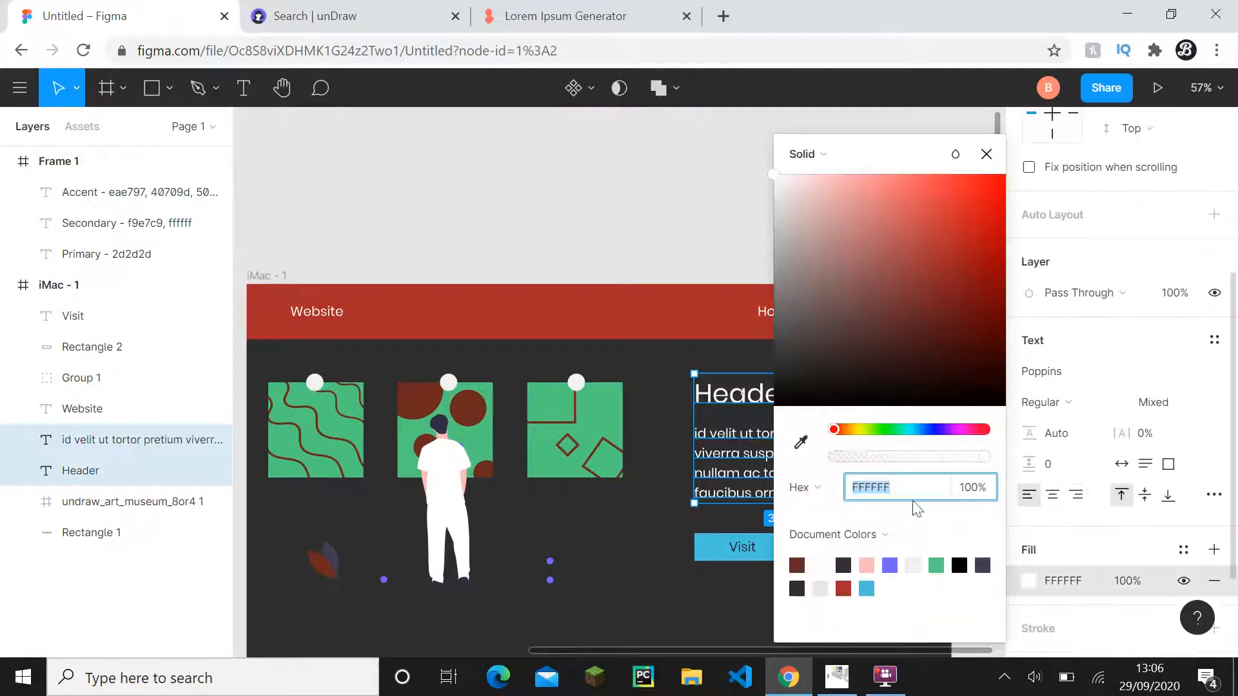
drag(880, 158, 478, 158)
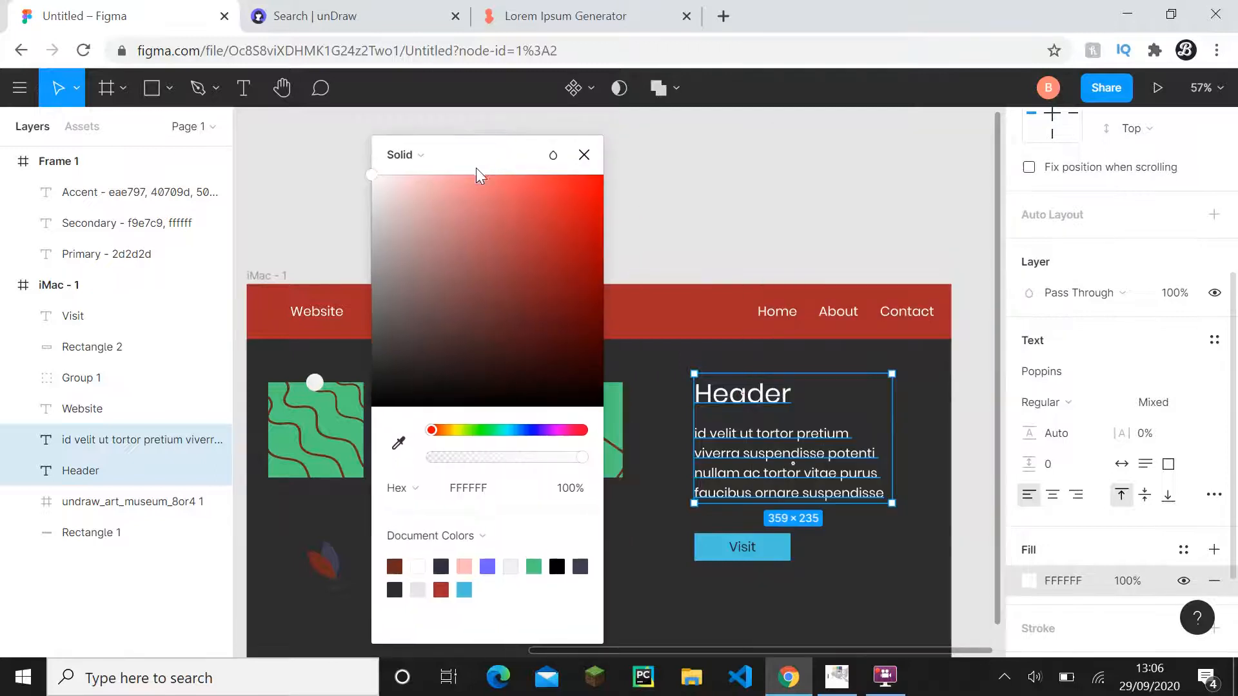
drag(371, 178, 377, 182)
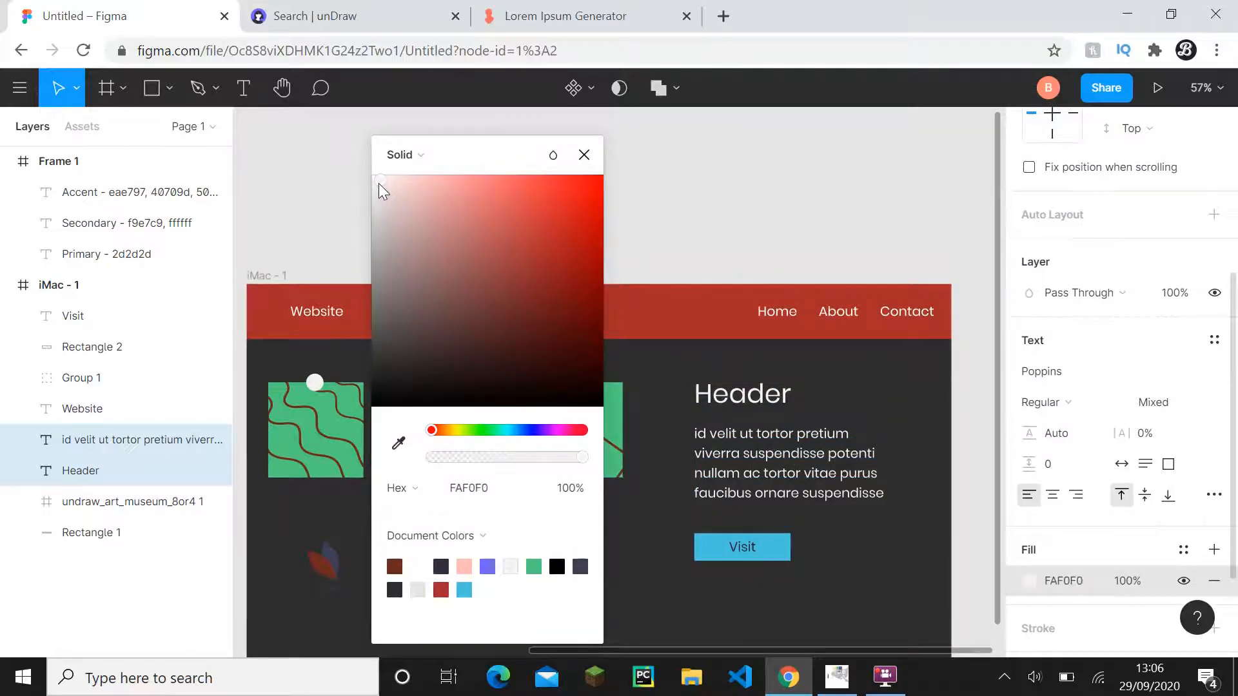
click(584, 154)
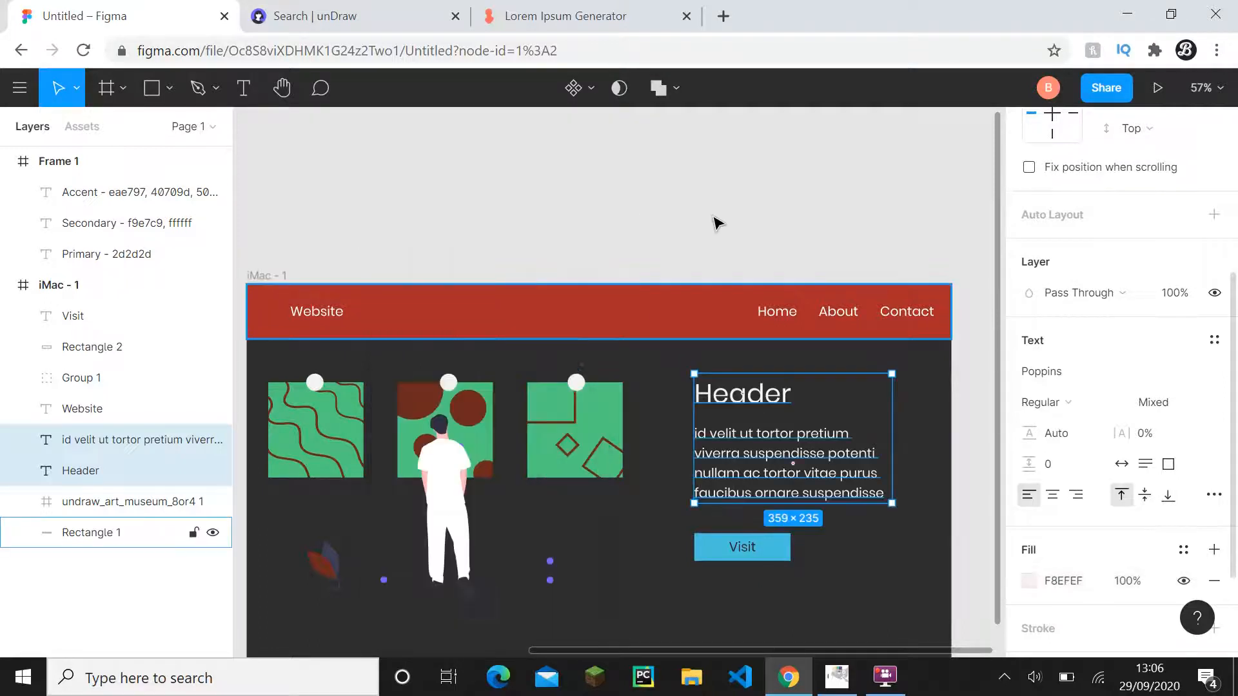
click(713, 221)
- Try another off-white shade as the fill of the Header and paragraph text
key(ctrl+z)
scroll(1067, 566, down, 1)
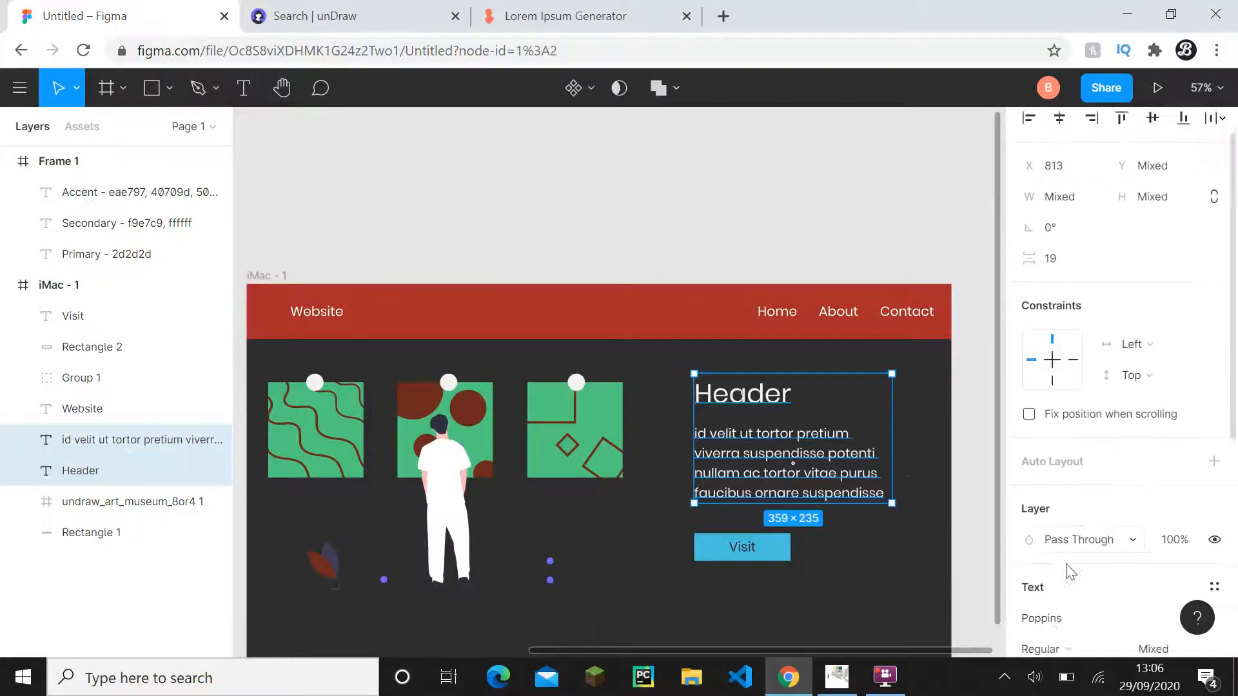
scroll(1048, 603, down, 5)
click(1062, 443)
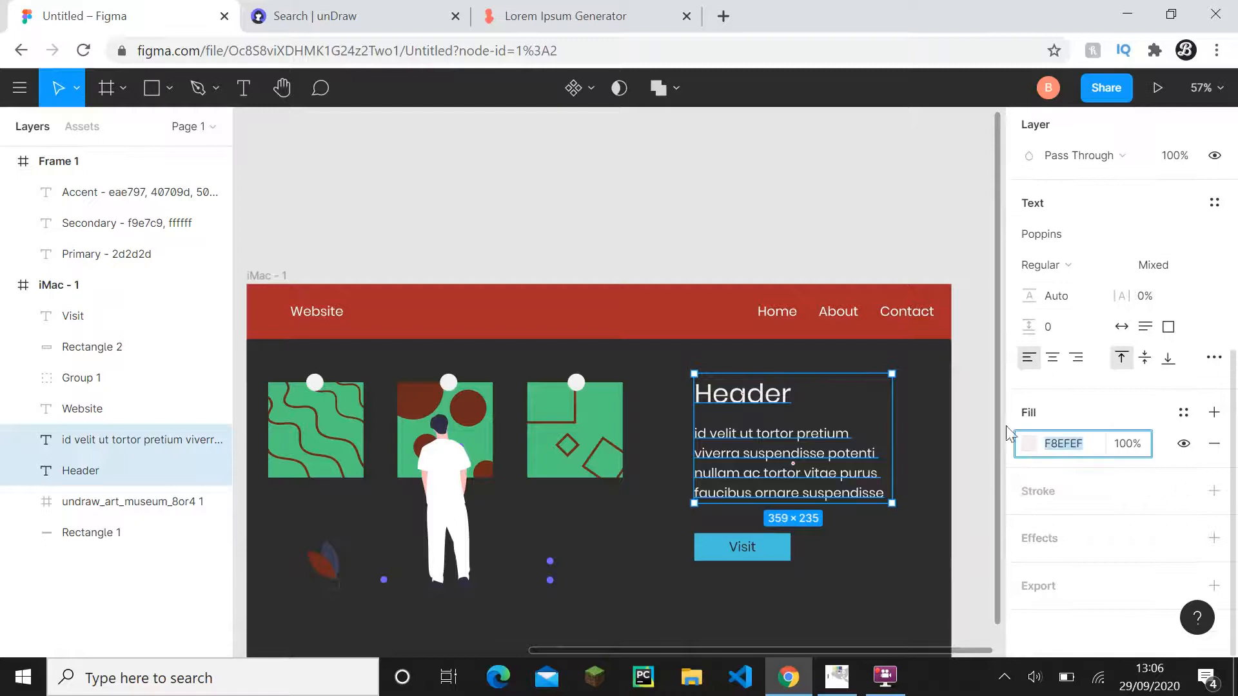
click(1030, 444)
drag(898, 178, 409, 174)
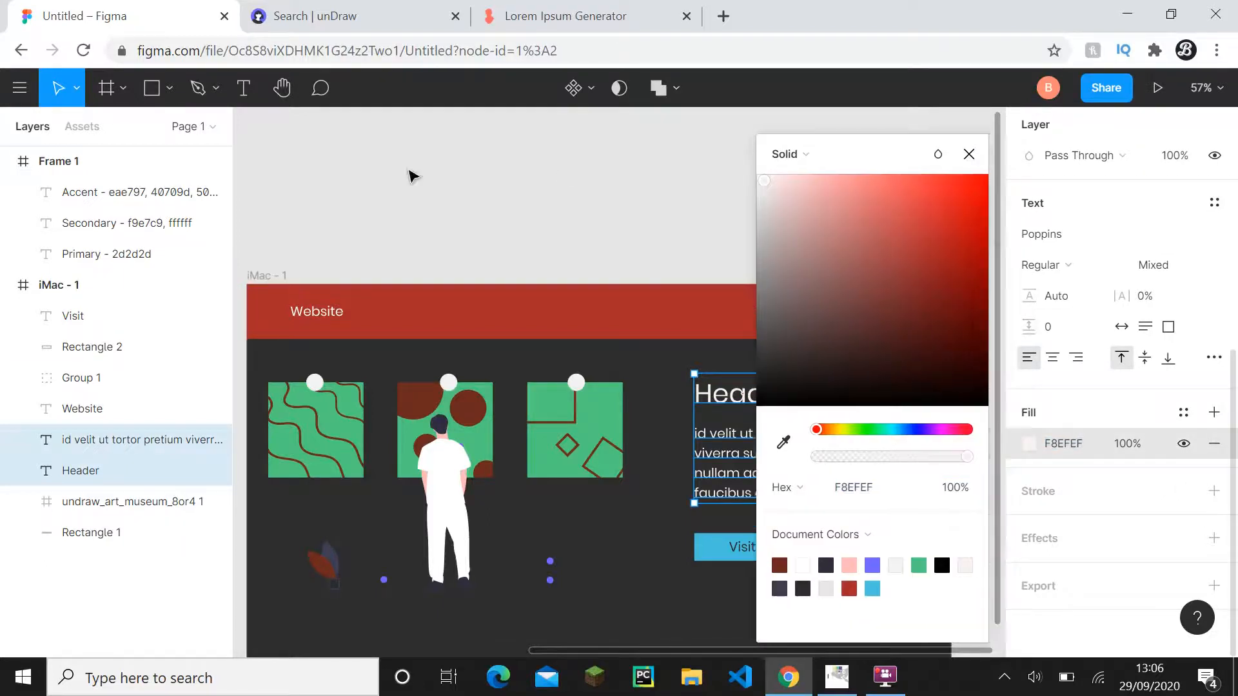
drag(289, 193, 287, 195)
click(494, 164)
click(550, 161)
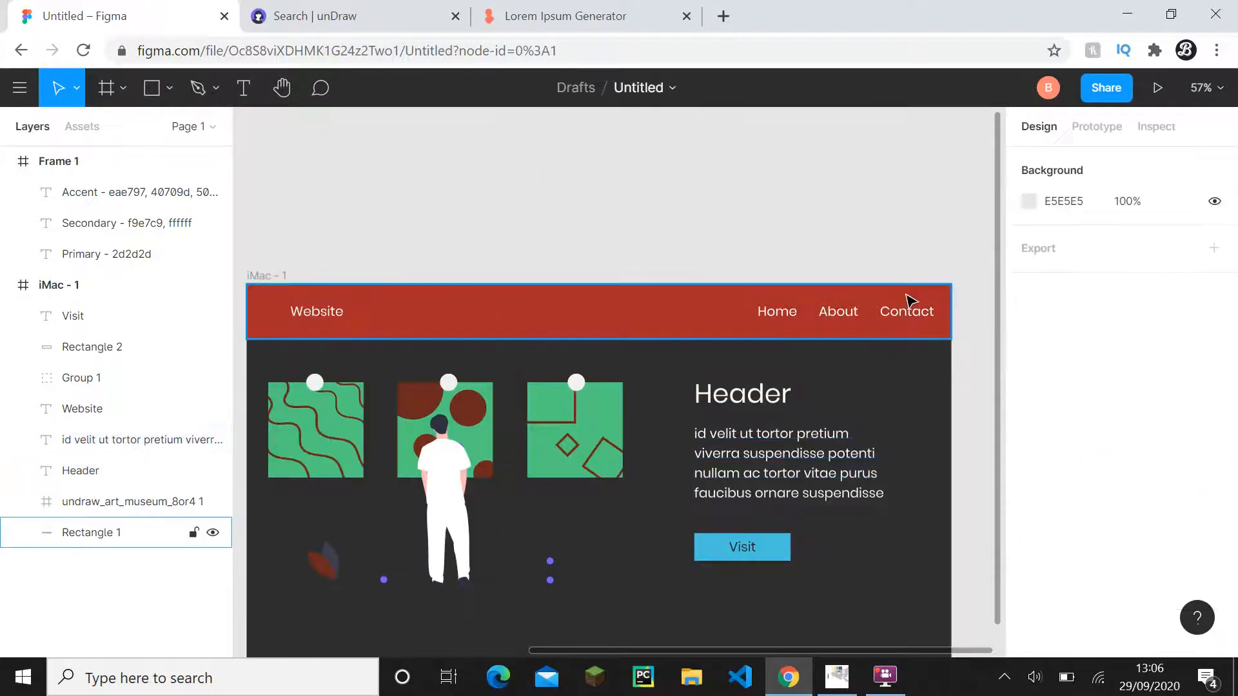
- Undo the off-white fill changes on the Header and paragraph text
scroll(887, 422, down, 2)
key(ctrl+z)
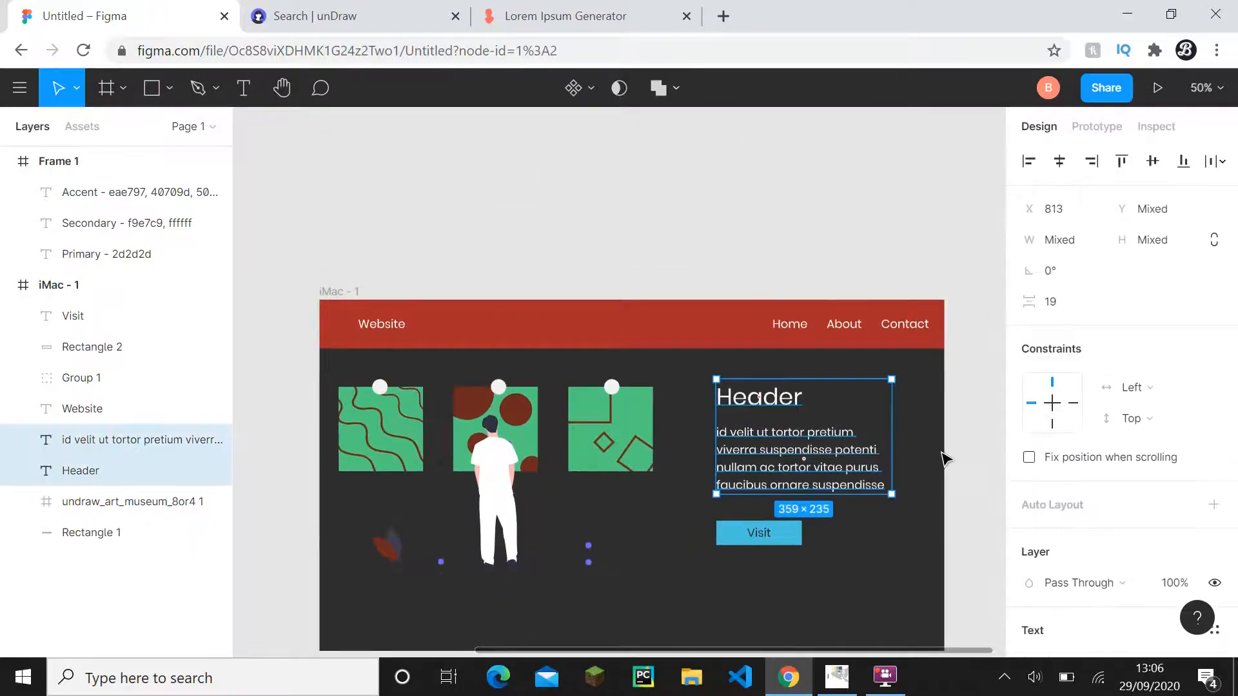
key(ctrl+z)
scroll(1213, 509, down, 3)
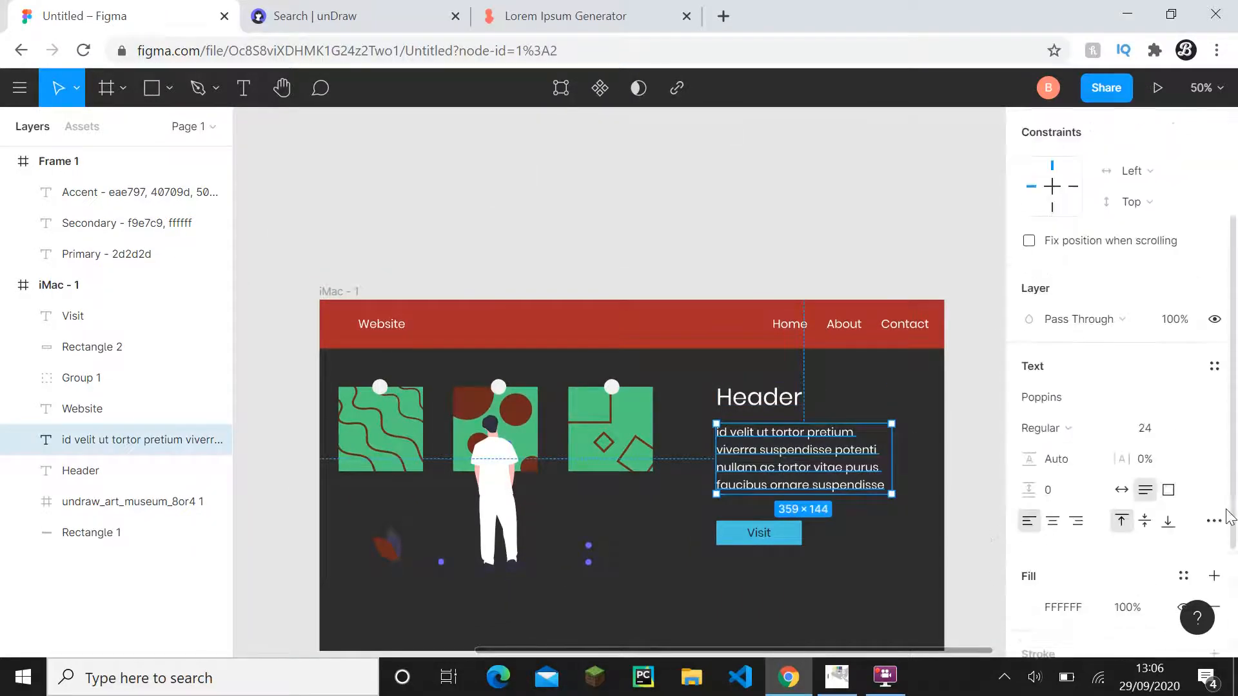
click(909, 439)
scroll(884, 441, down, 3)
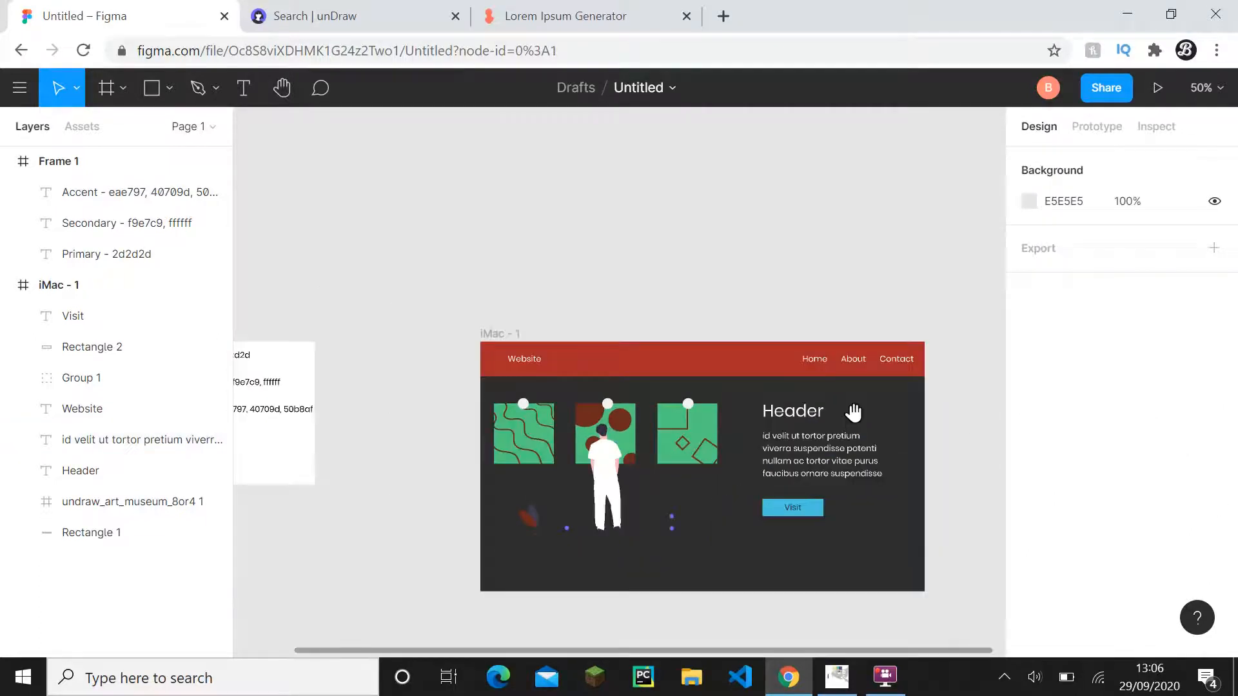
- Copy the hex code f9e7c9 from the Secondary label in Frame 1
drag(853, 413, 764, 292)
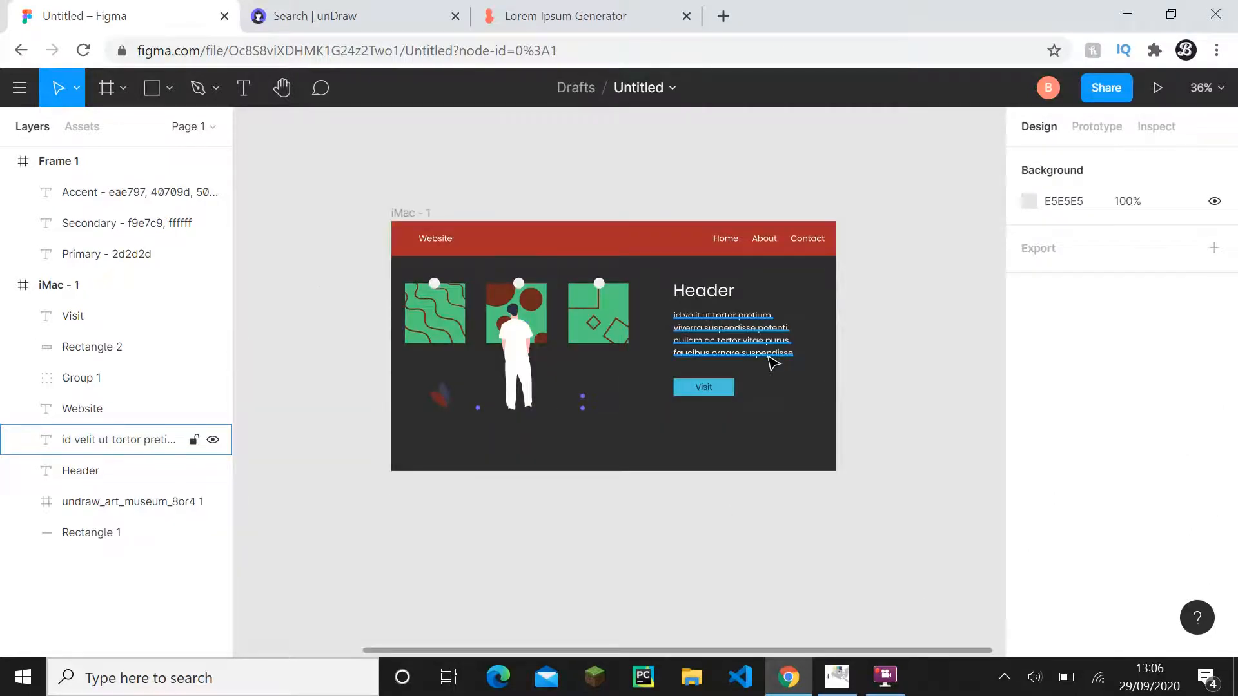
scroll(772, 363, left, 5)
scroll(772, 363, up, 2)
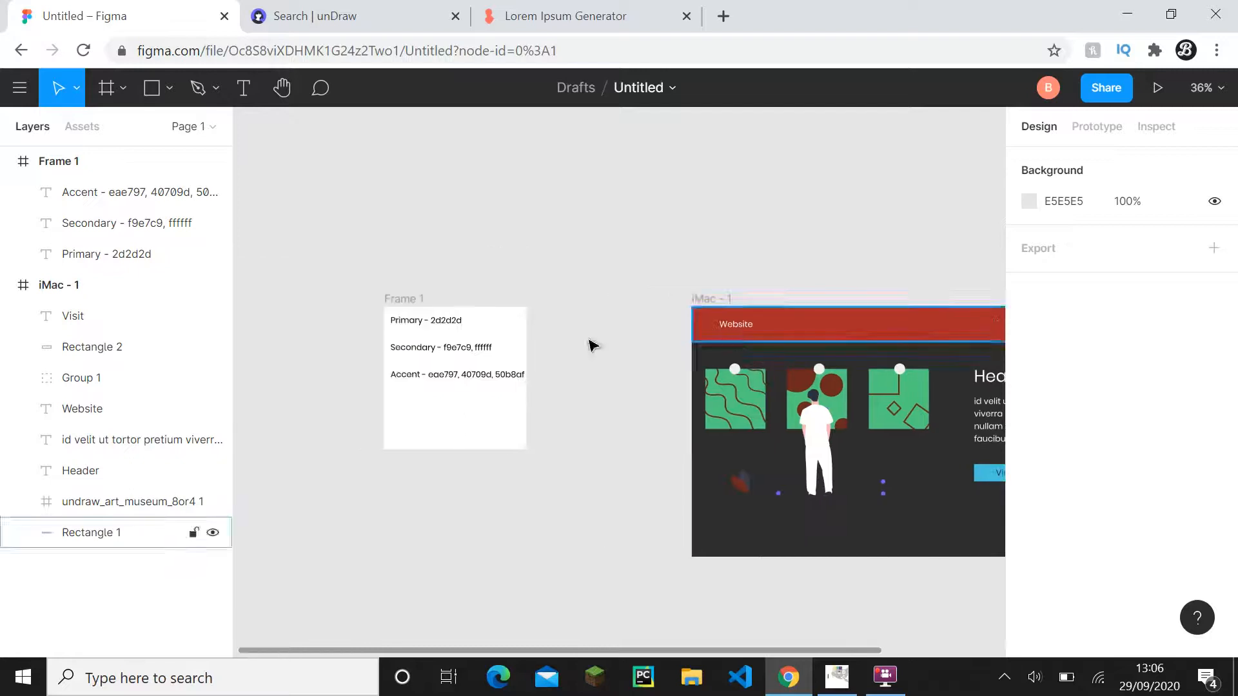
click(450, 355)
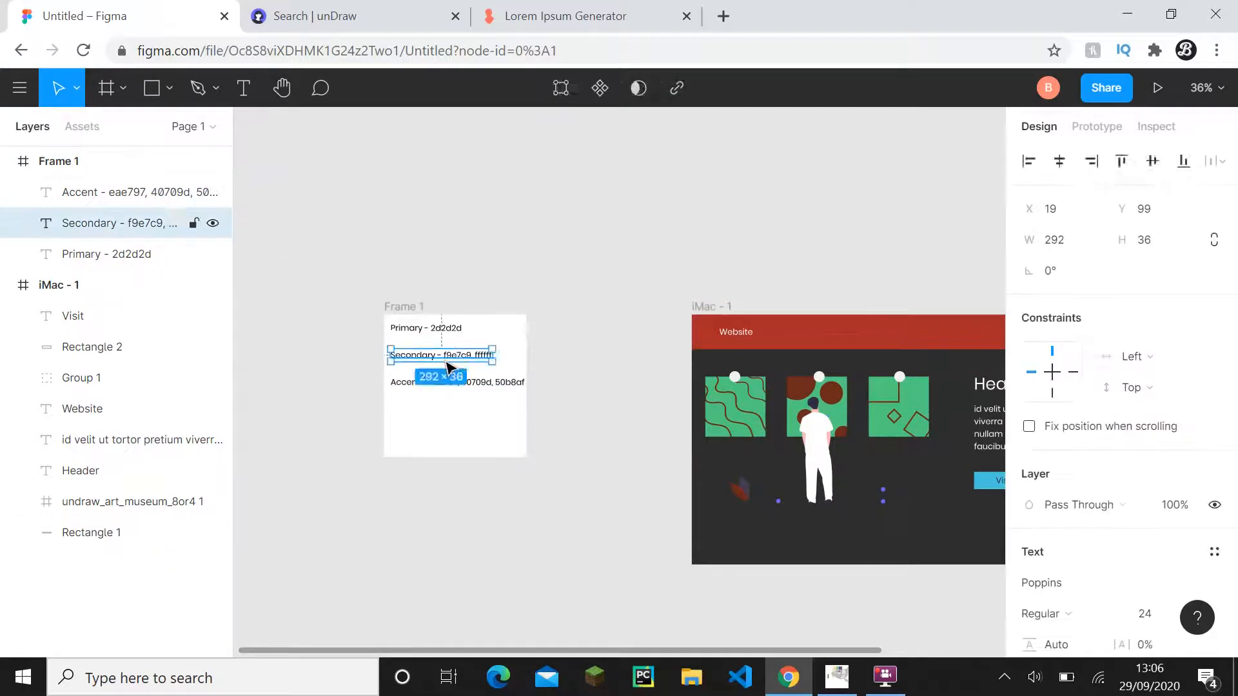
scroll(1070, 580, down, 3)
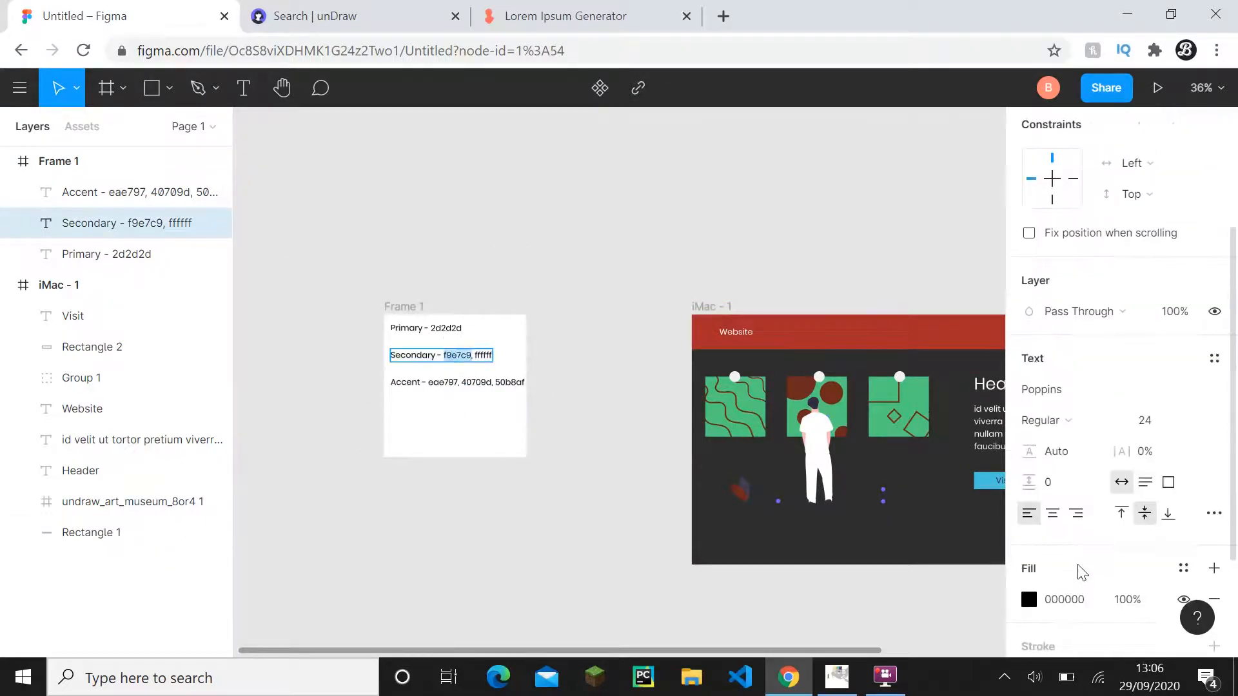
click(455, 358)
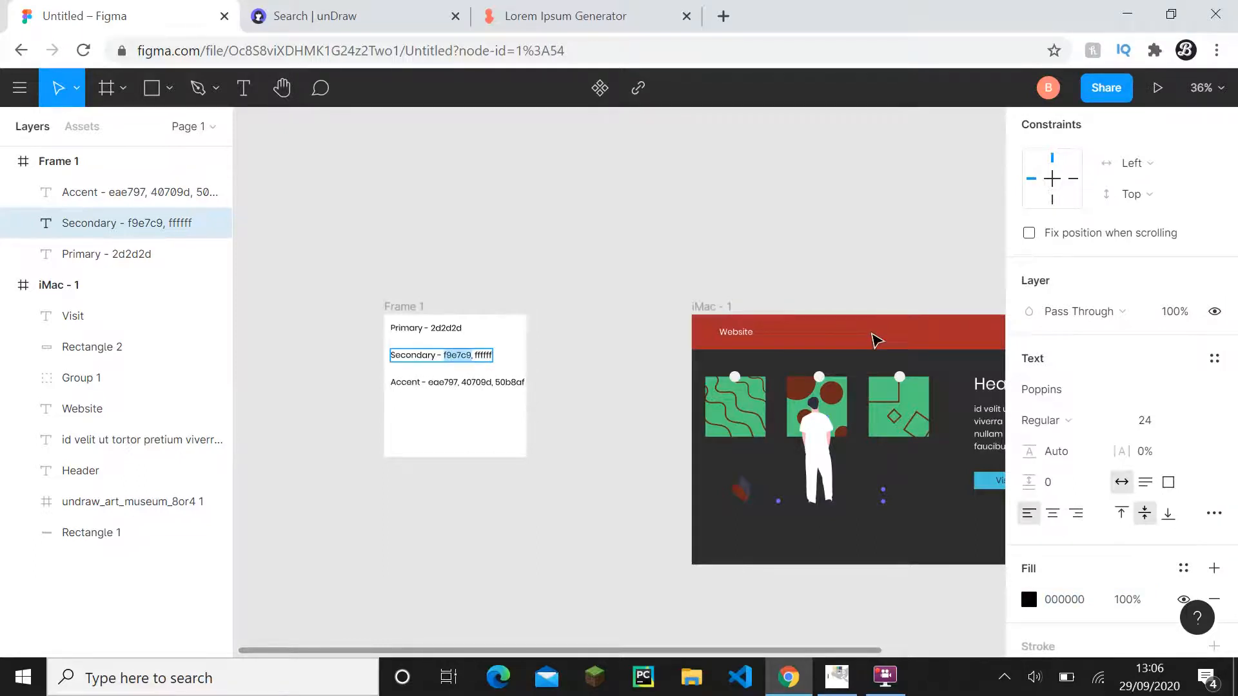
- Set the fill of the navigation bar rectangle in the iMac - 1 frame to f9e7c9
drag(790, 250, 552, 232)
click(648, 316)
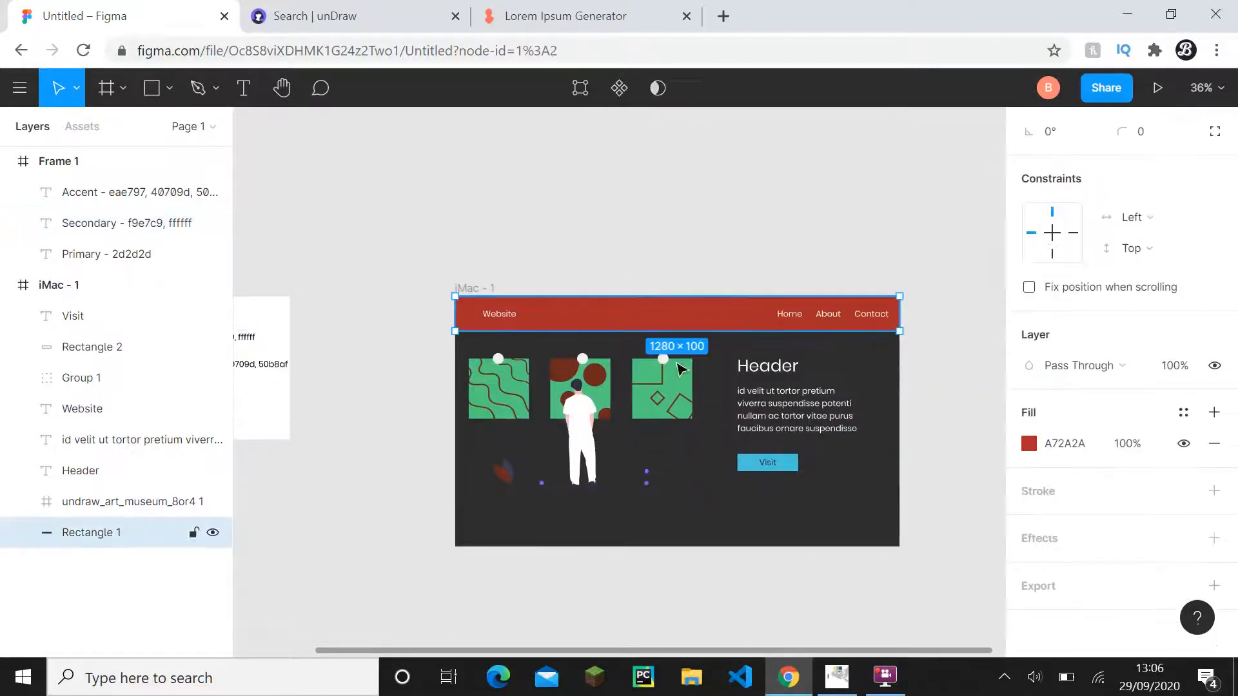
text(f9e7c9)
click(943, 353)
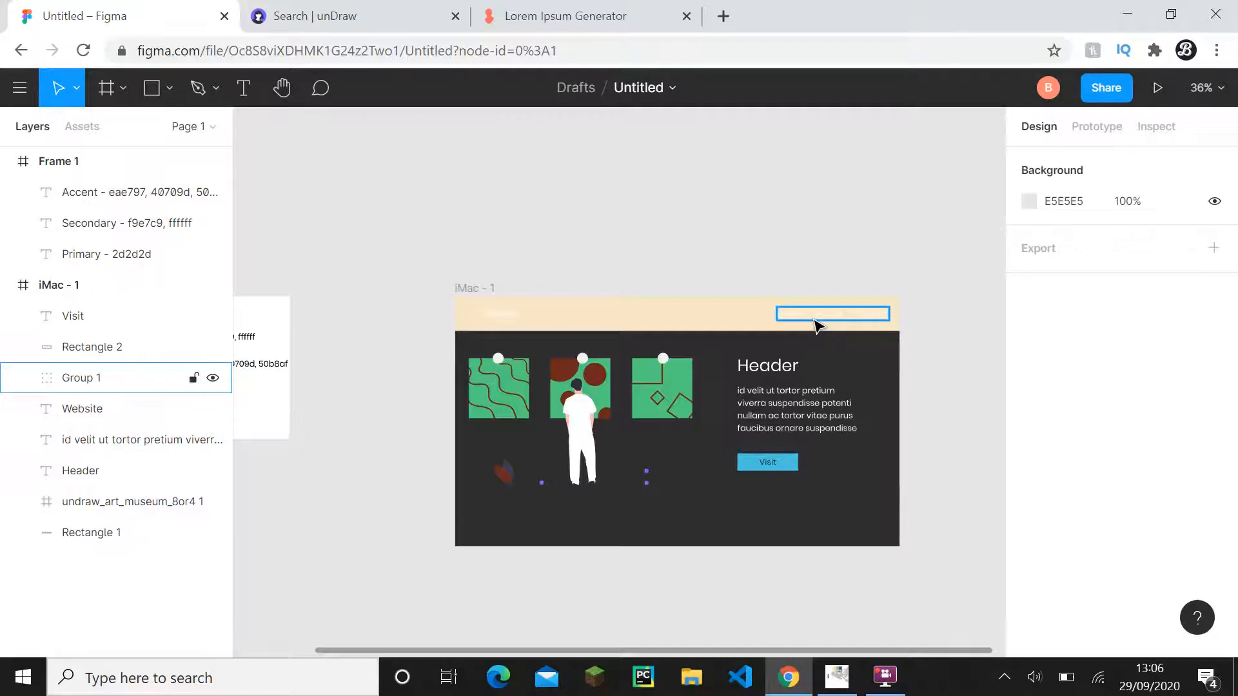
- Check the Primary hex code in Frame 1 against the recoloured iMac - 1 mockup
scroll(713, 245, left, 4)
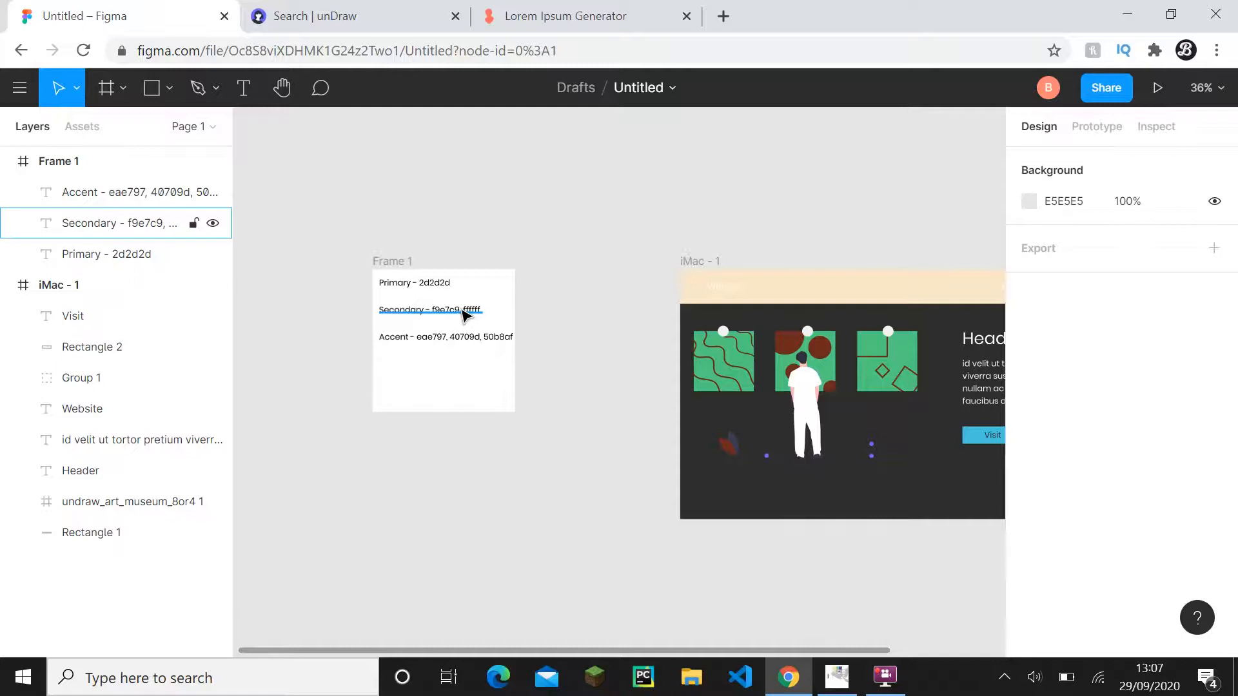
click(438, 281)
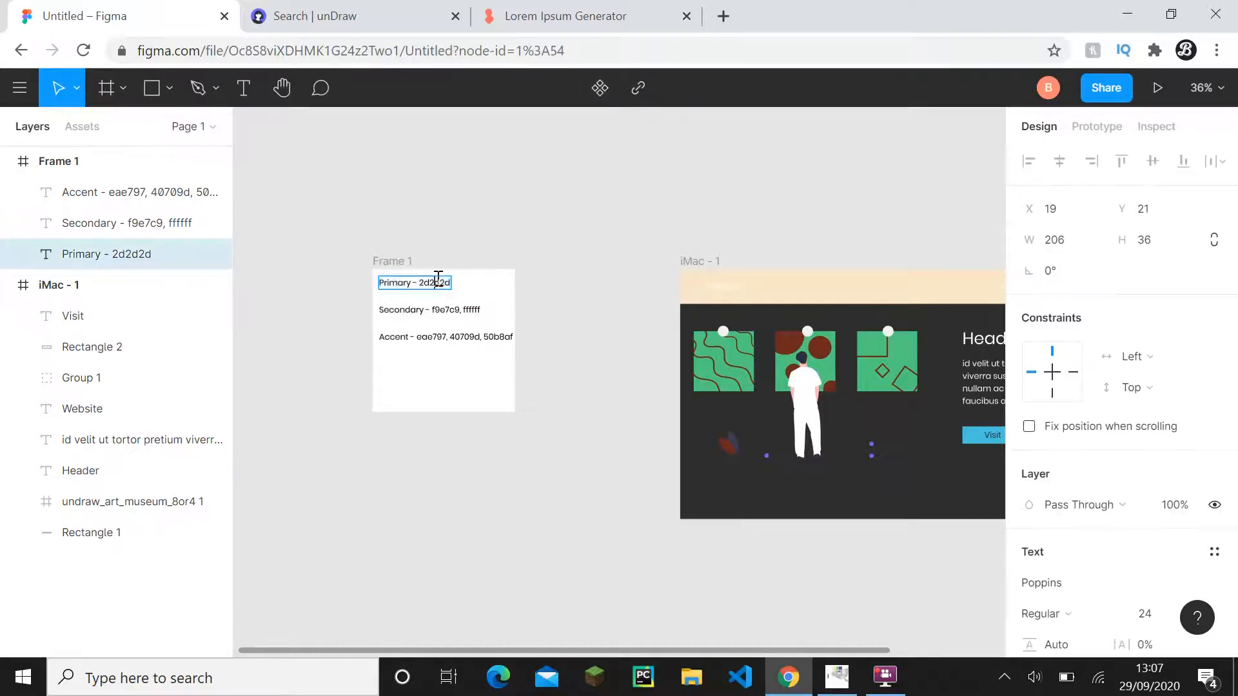
click(594, 281)
scroll(612, 374, right, 5)
scroll(548, 367, up, 1)
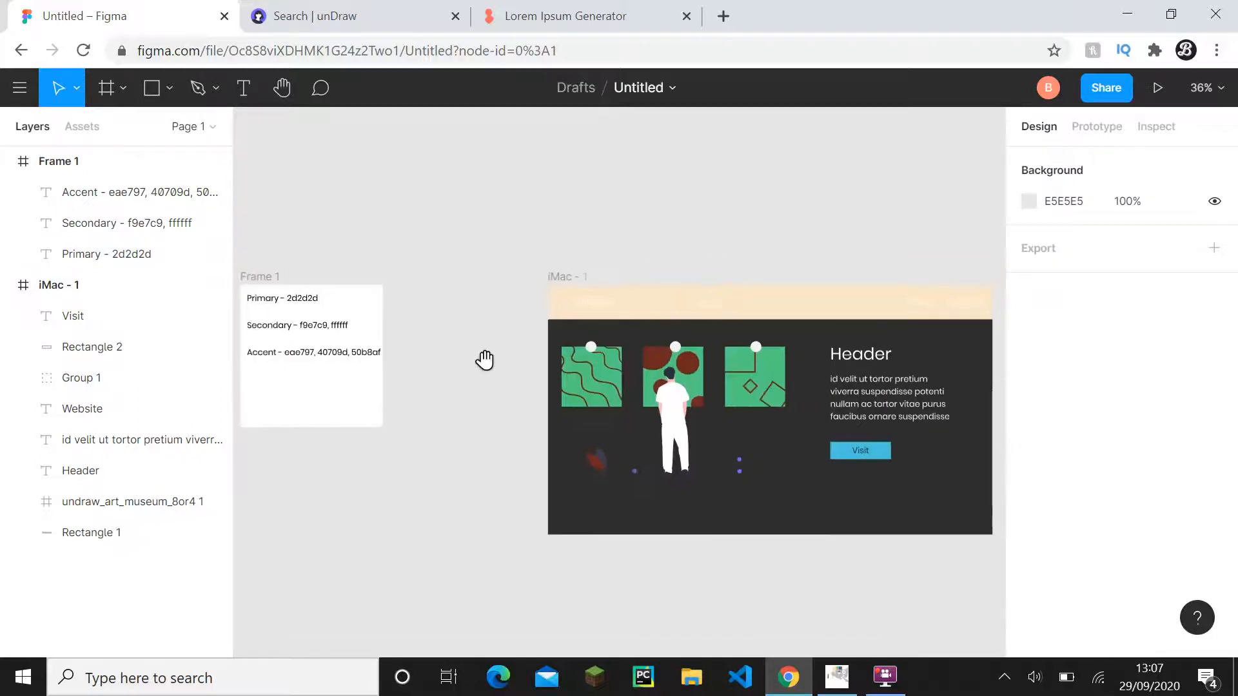
- Set the fill of the Website title and the Home, About and Contact links in the navigation bar to 2d2d2d
click(570, 329)
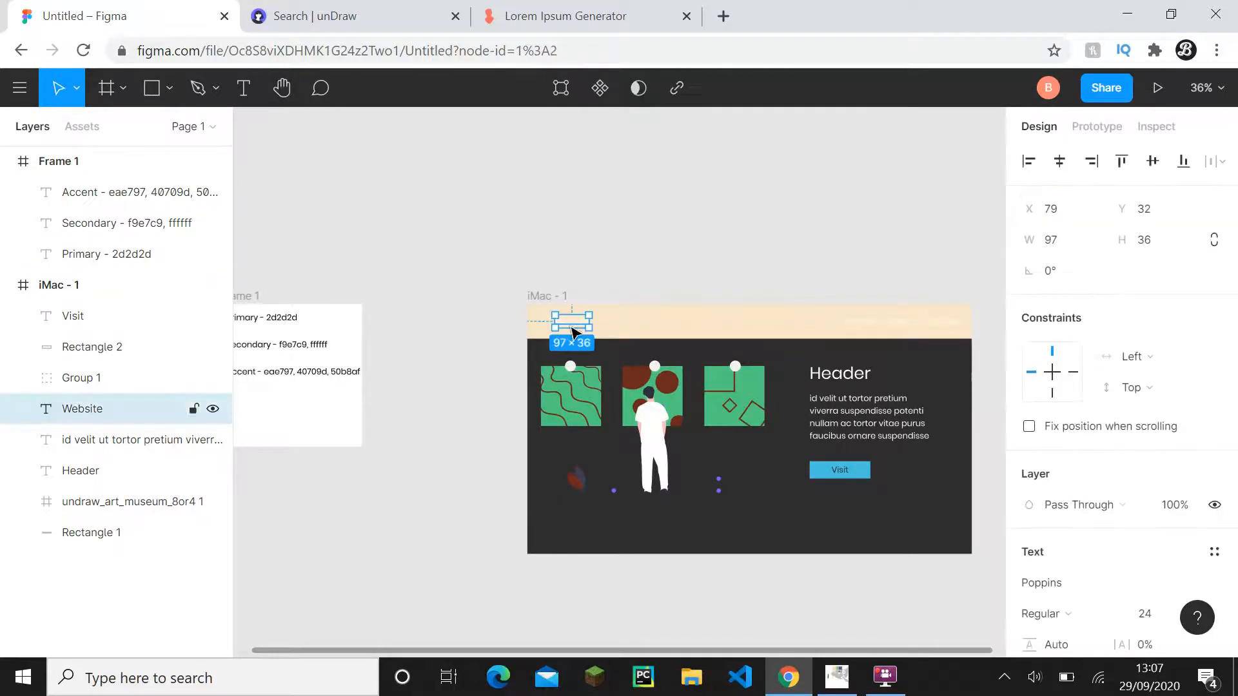
shift+click(876, 331)
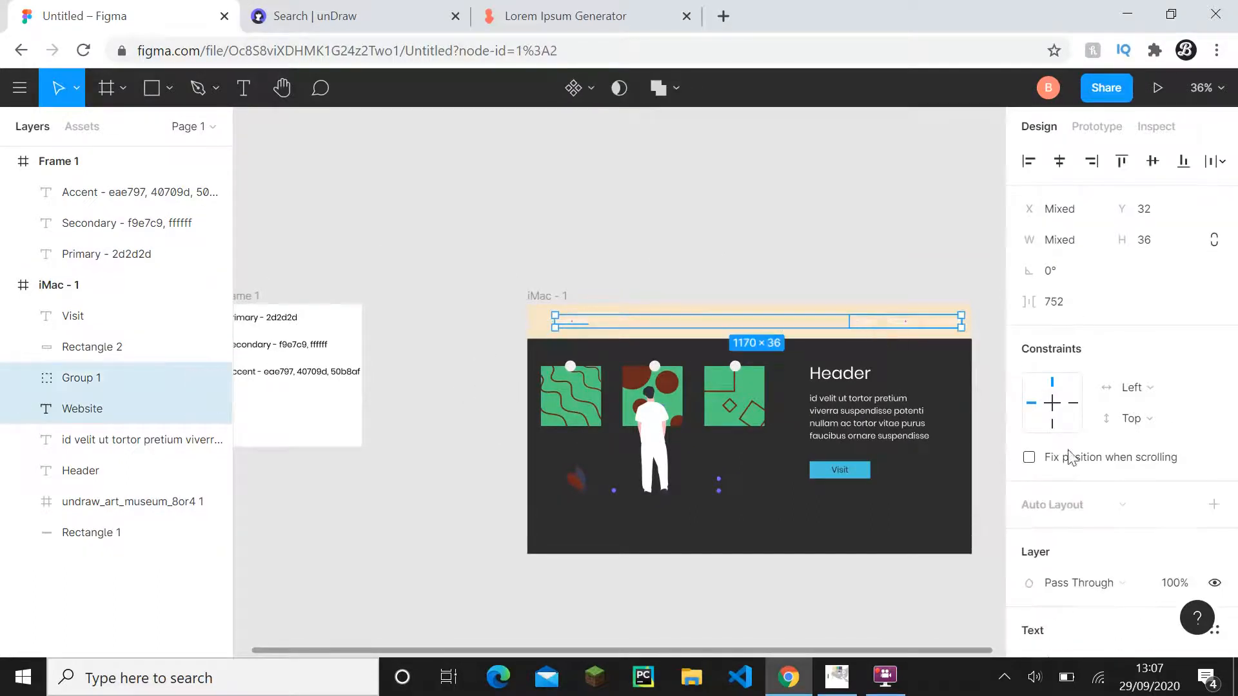
scroll(1089, 477, down, 6)
click(1062, 483)
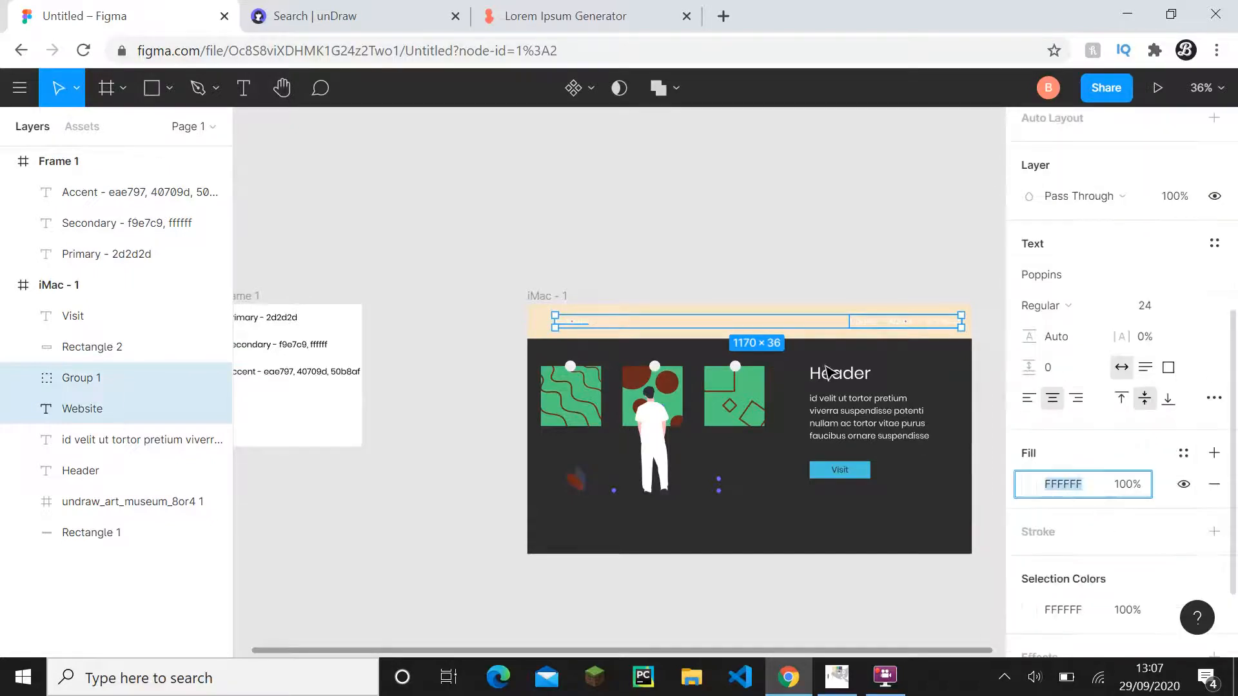
text(2d2d2d)
click(741, 278)
scroll(751, 400, down, 2)
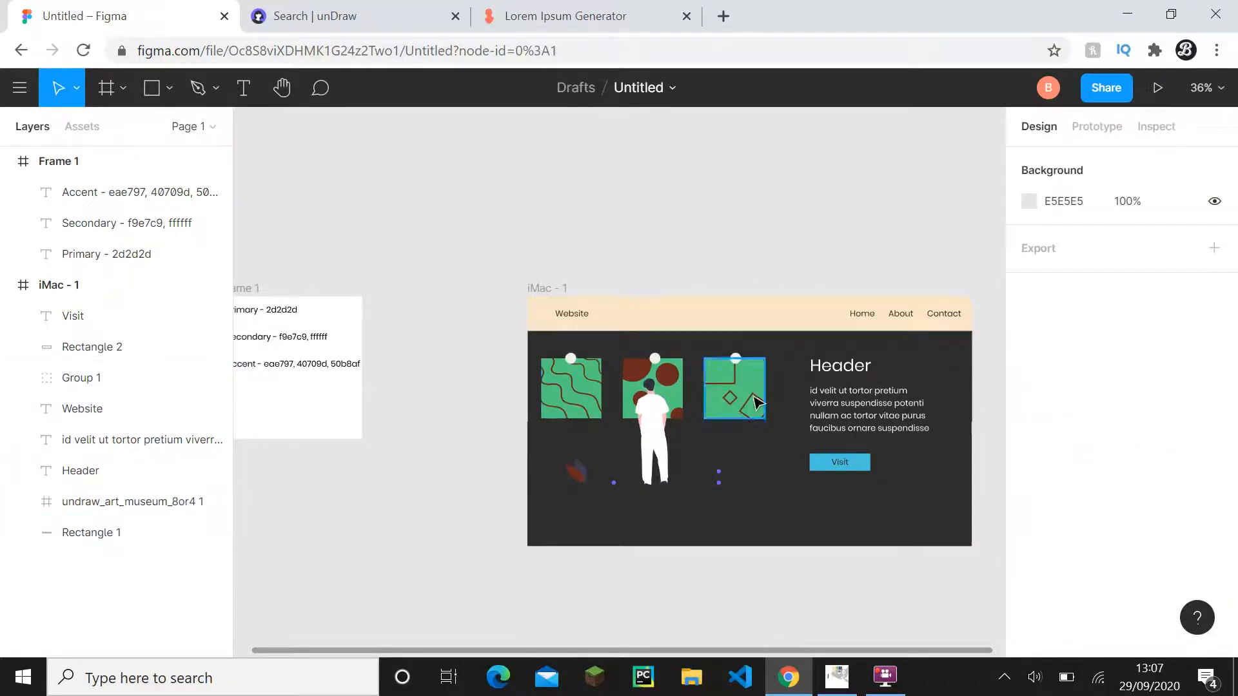
click(12, 169)
click(9, 165)
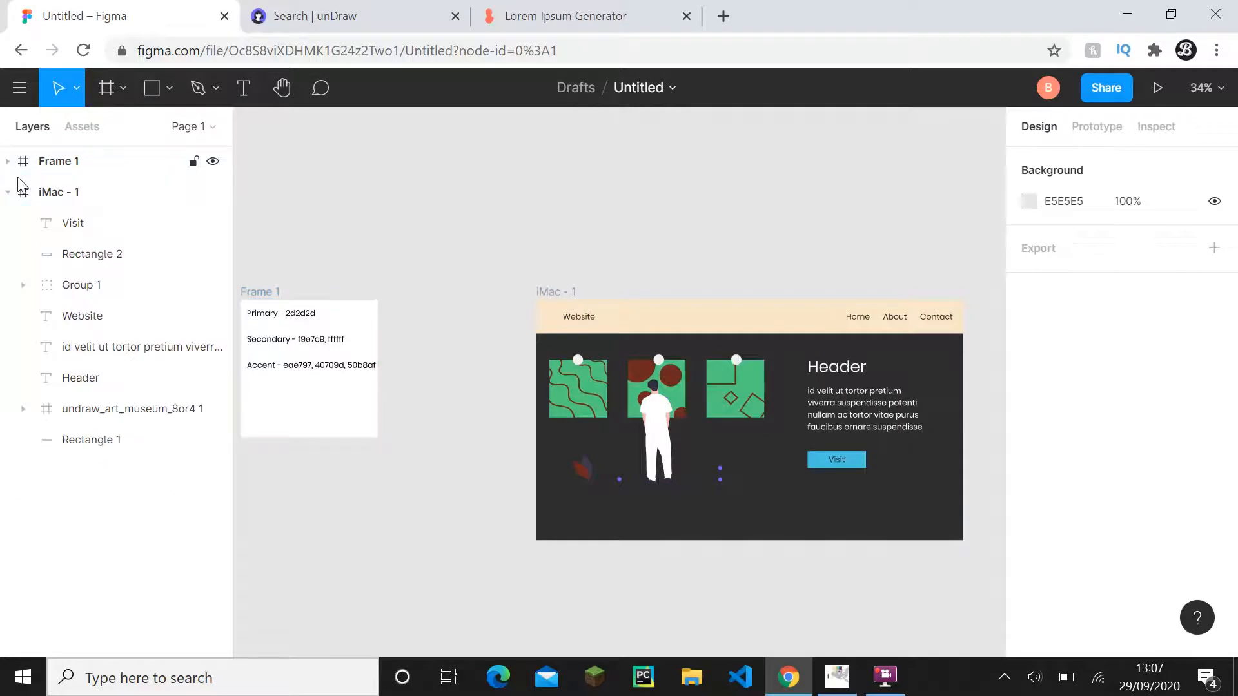
scroll(739, 419, up, 2)
drag(740, 418, 548, 330)
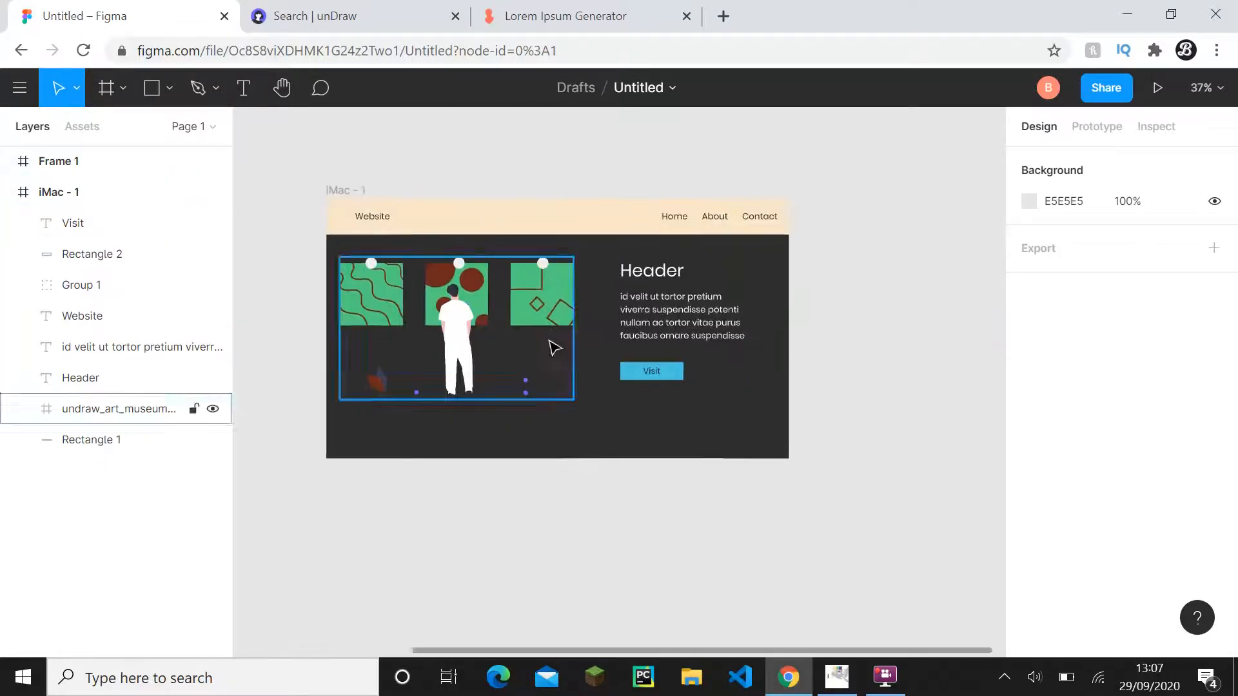
drag(420, 314, 767, 408)
scroll(768, 407, right, 5)
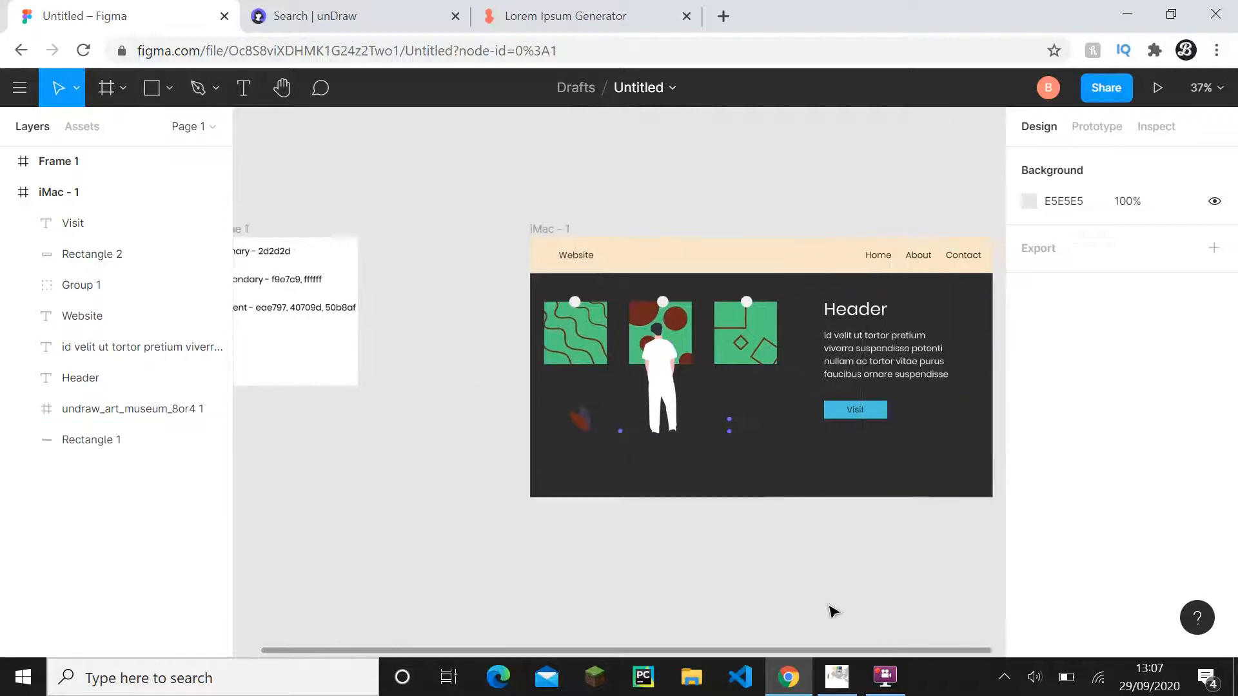
click(832, 677)
click(811, 679)
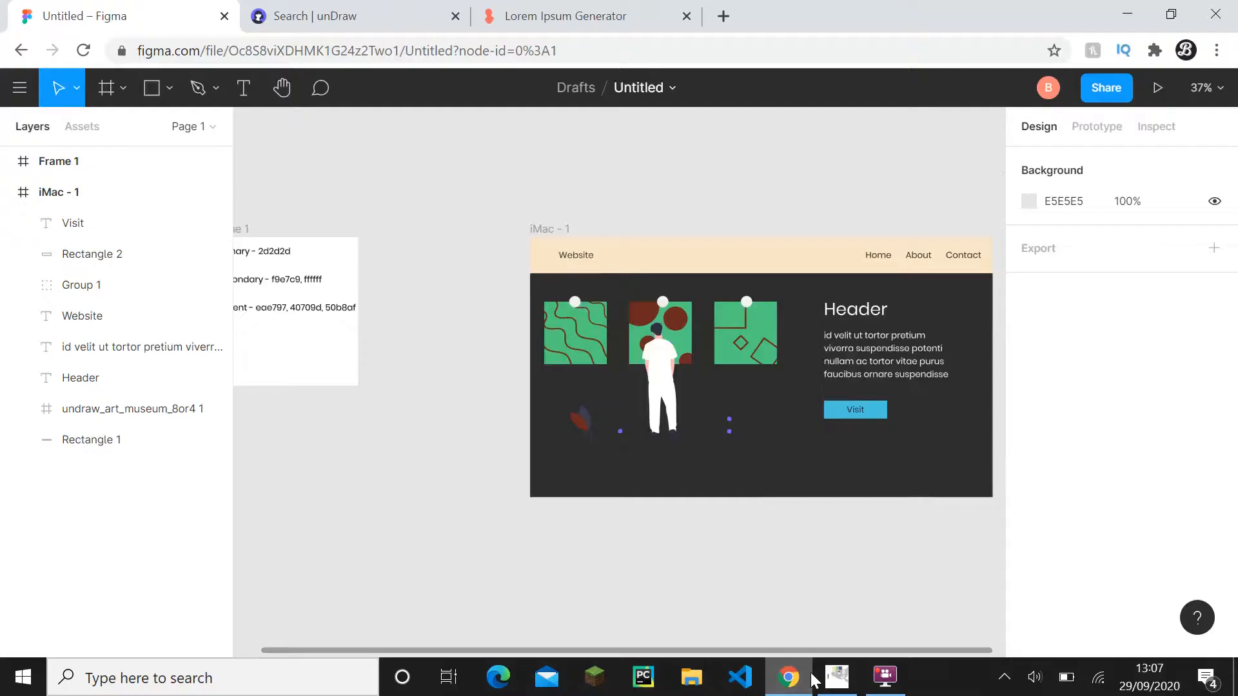
scroll(526, 348, up, 1)
scroll(525, 348, left, 1)
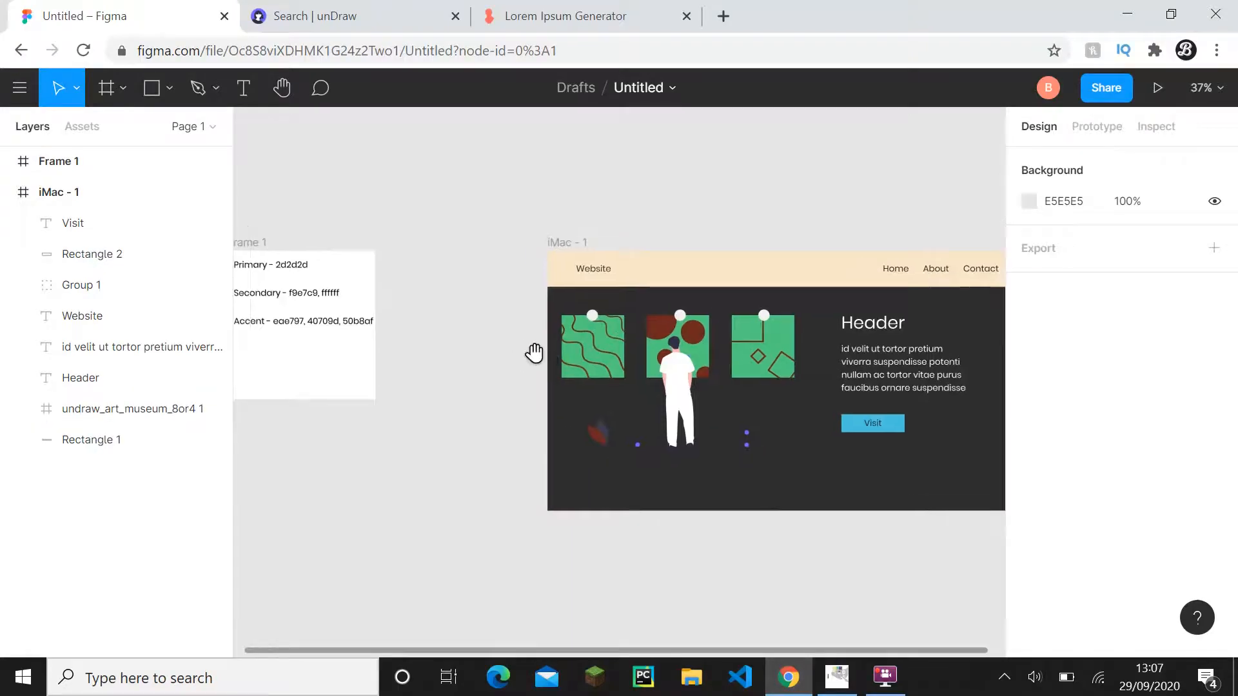
- Copy the hex code f9e7c9 from the Secondary label in Frame 1 again for the illustration
click(679, 336)
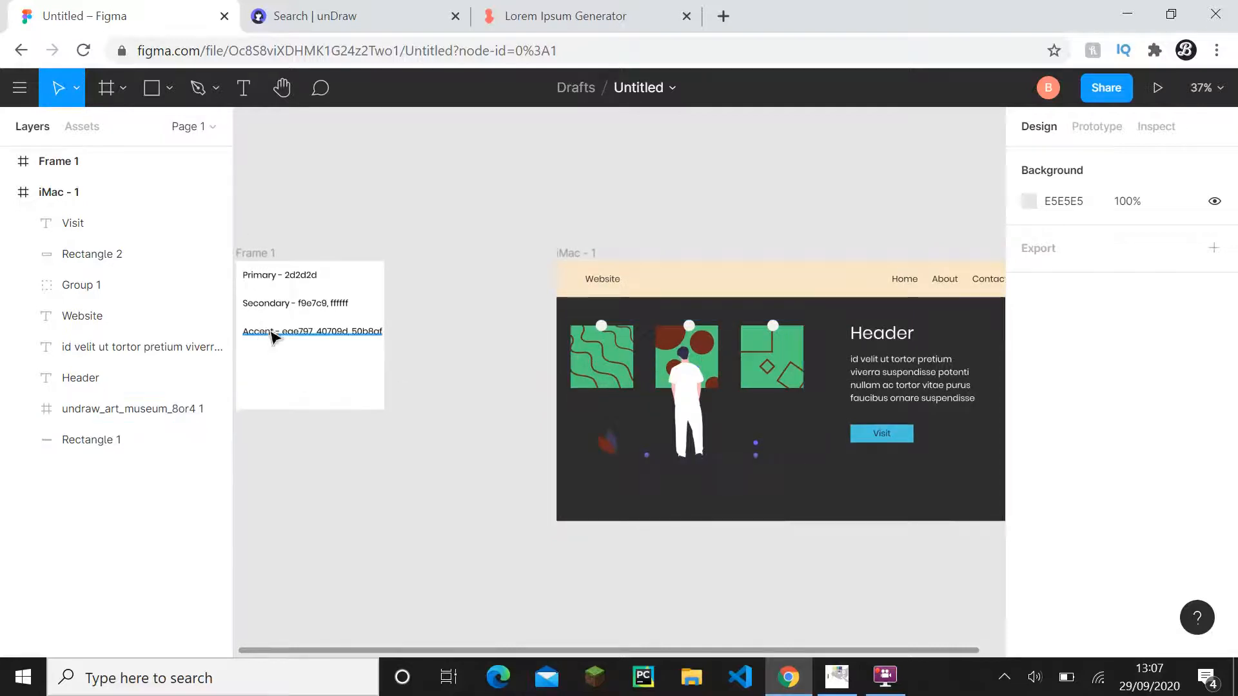
click(310, 314)
double_click(311, 308)
key(ctrl+c)
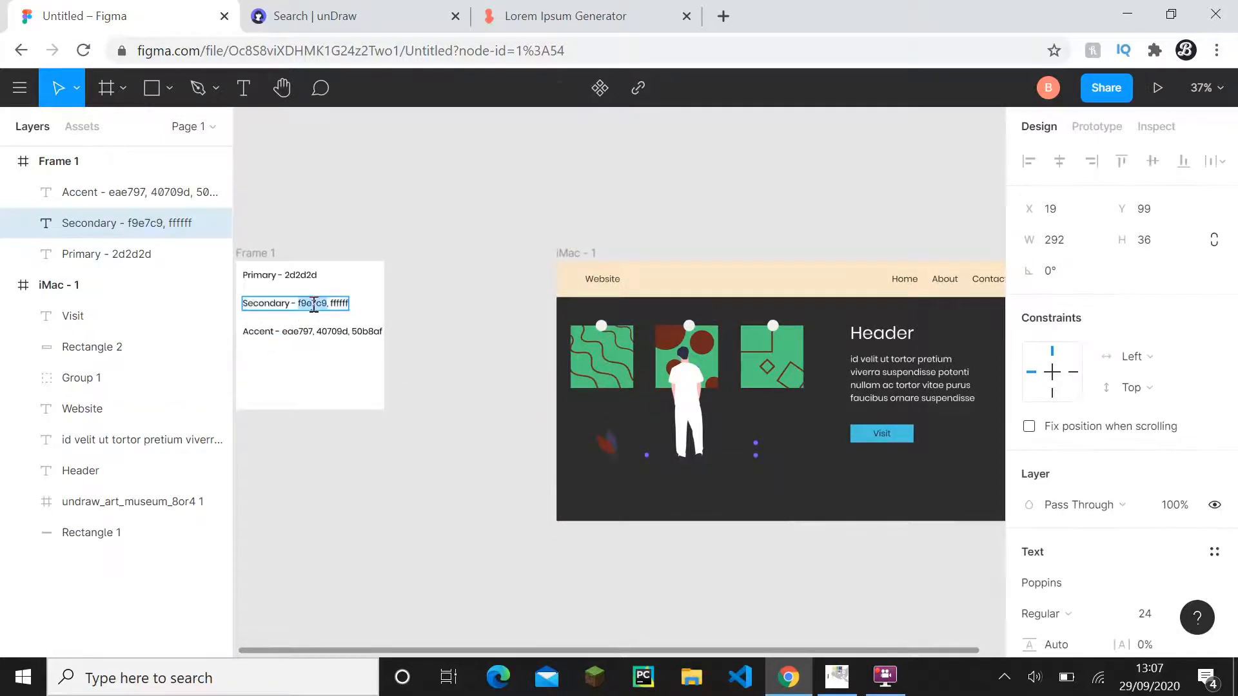
click(488, 404)
- Set the fill of the three green picture squares in the museum illustration to f9e7c9
scroll(544, 389, up, 5)
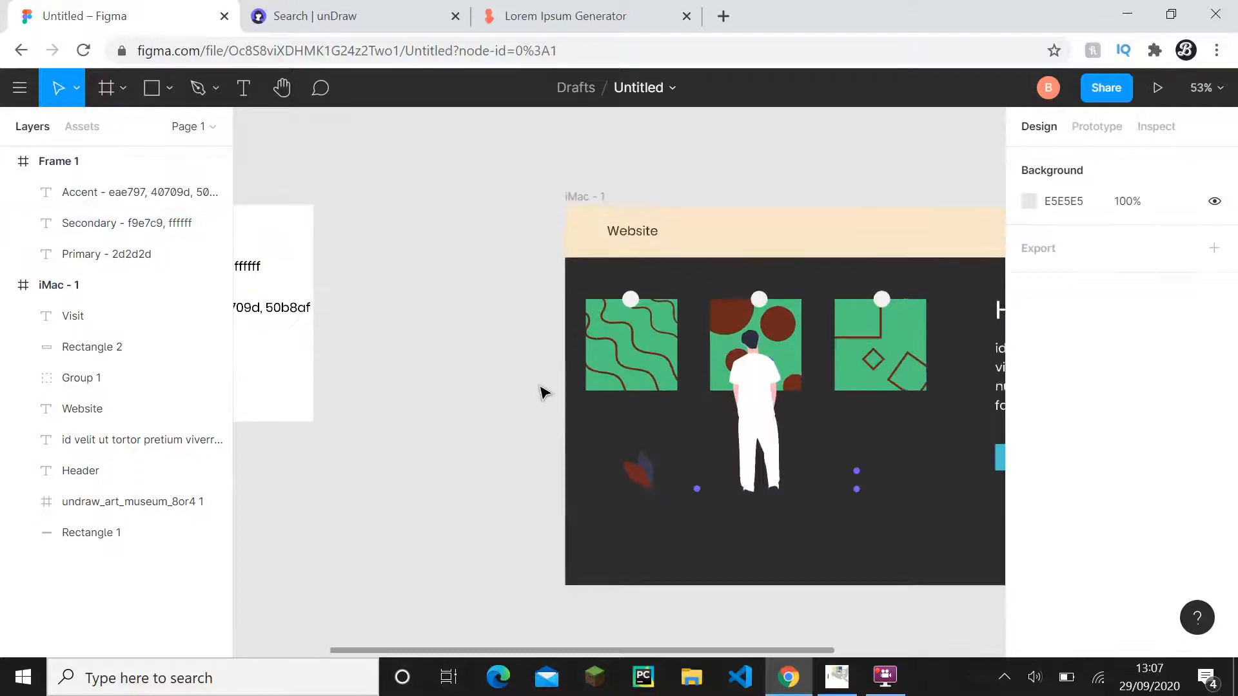
click(594, 372)
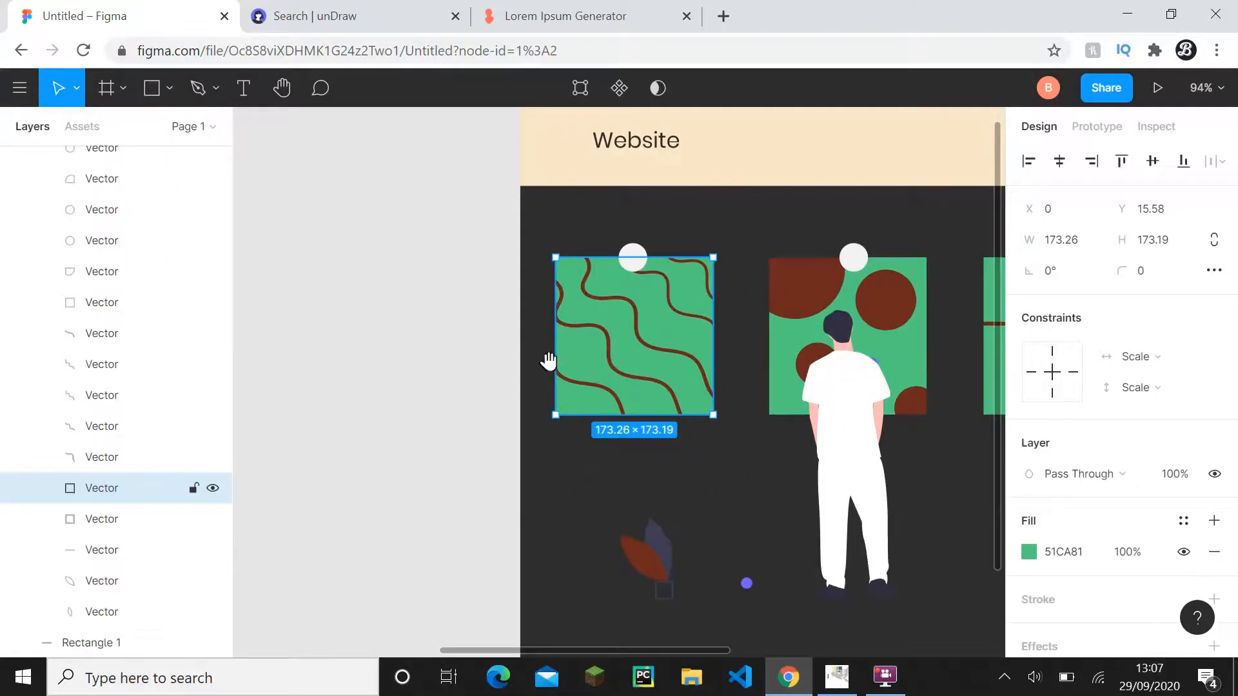
scroll(645, 361, right, 3)
shift+click(723, 361)
shift+click(829, 377)
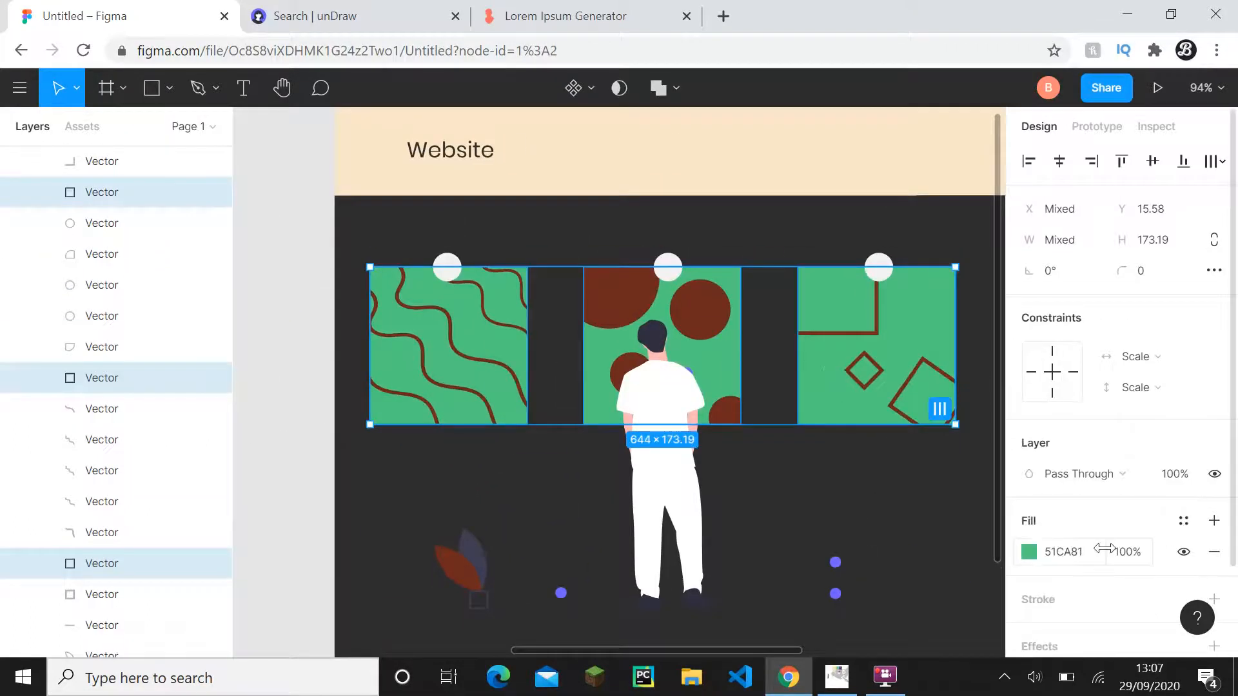
click(1080, 553)
key(ctrl+v)
click(911, 521)
scroll(911, 521, down, 3)
scroll(911, 520, down, 2)
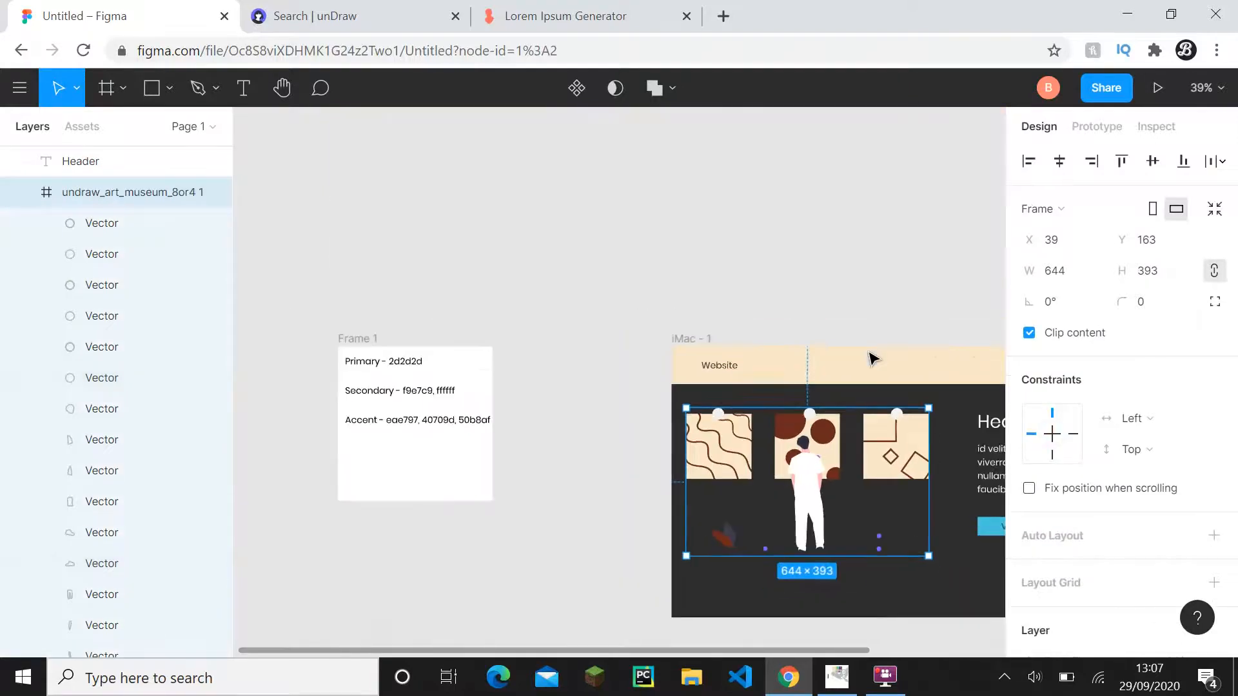
click(848, 284)
- Examine the remaining colours of the museum illustration, including the plant leaves and dots, against the scheme in Frame 1
drag(848, 284, 625, 206)
drag(685, 236, 776, 279)
scroll(677, 376, down, 1)
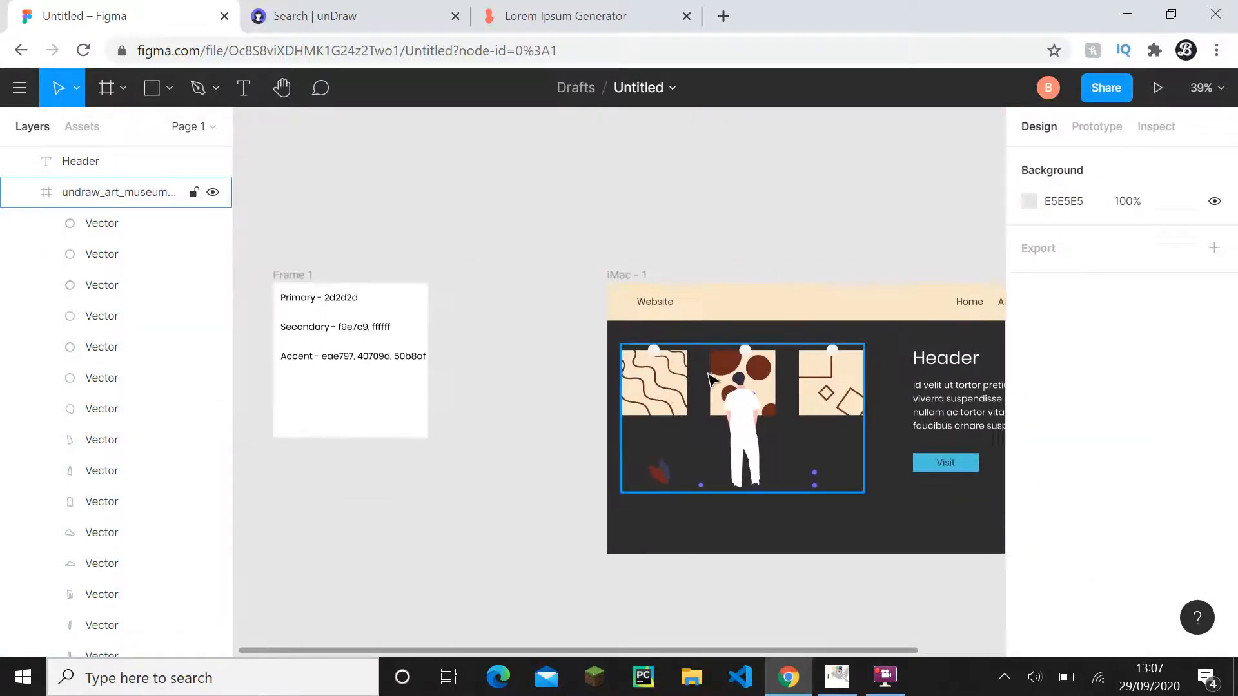
scroll(284, 267, up, 1)
click(22, 193)
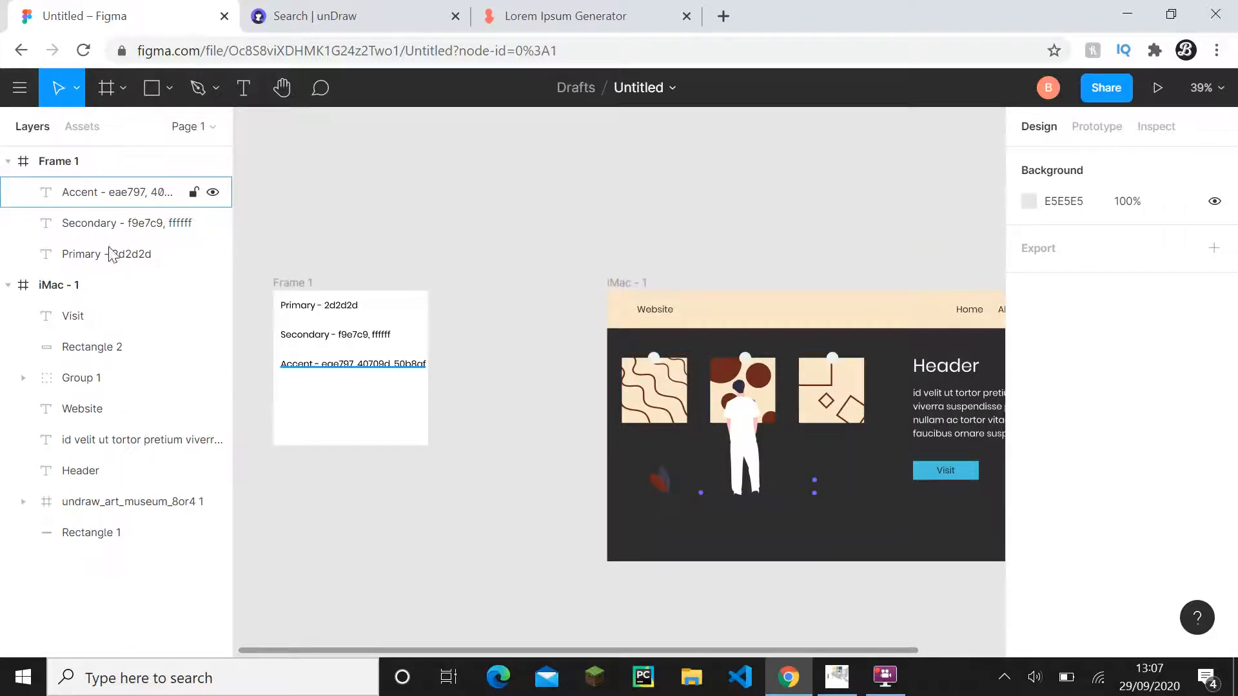
scroll(406, 377, left, 2)
scroll(626, 470, up, 2)
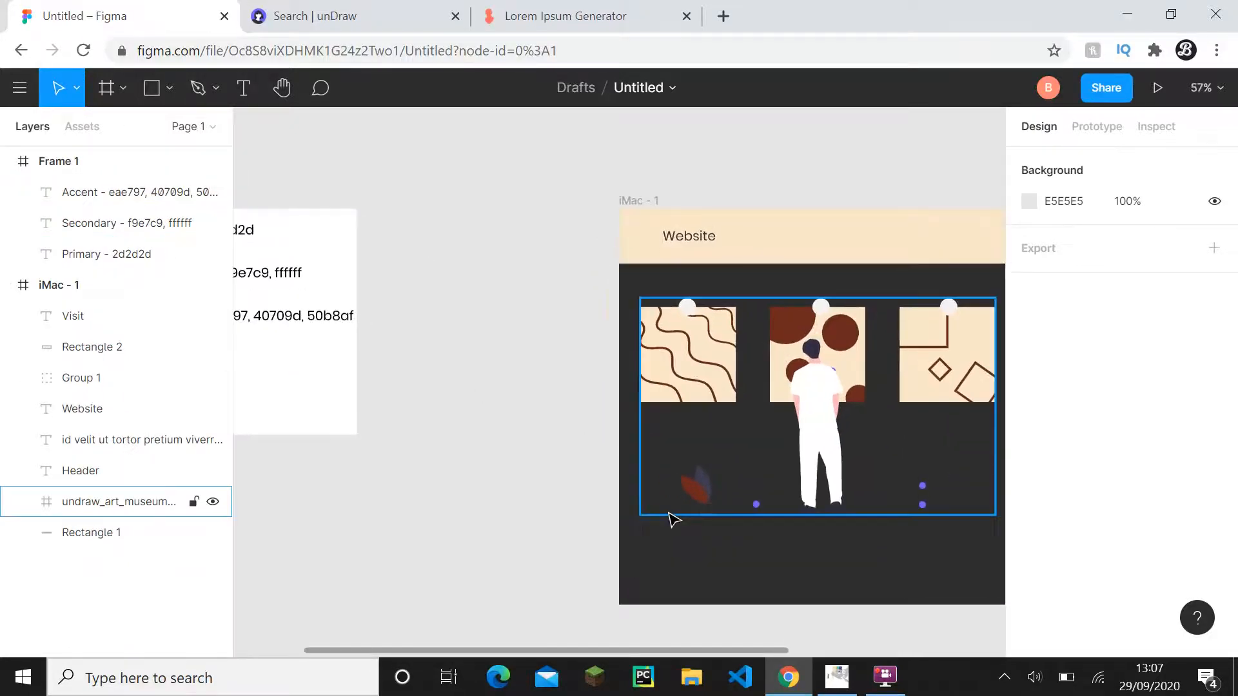
drag(656, 513, 578, 466)
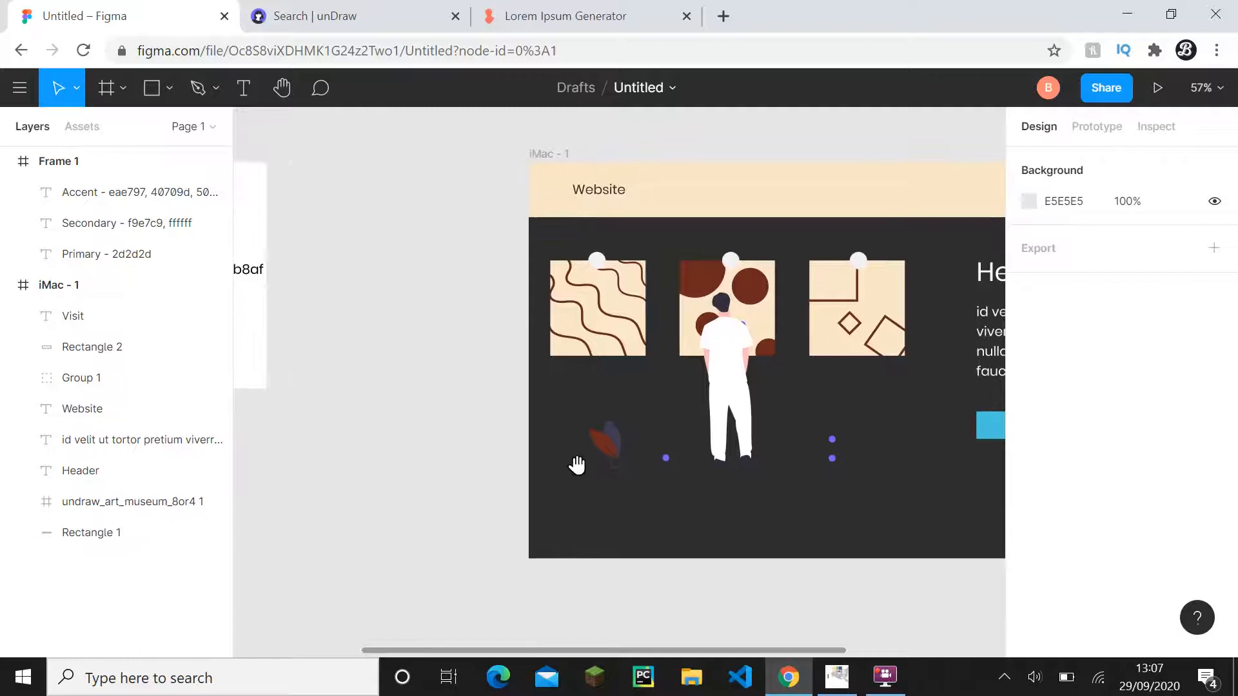
scroll(490, 429, left, 3)
scroll(490, 429, up, 1)
scroll(602, 484, right, 4)
scroll(602, 484, down, 1)
scroll(603, 484, up, 2)
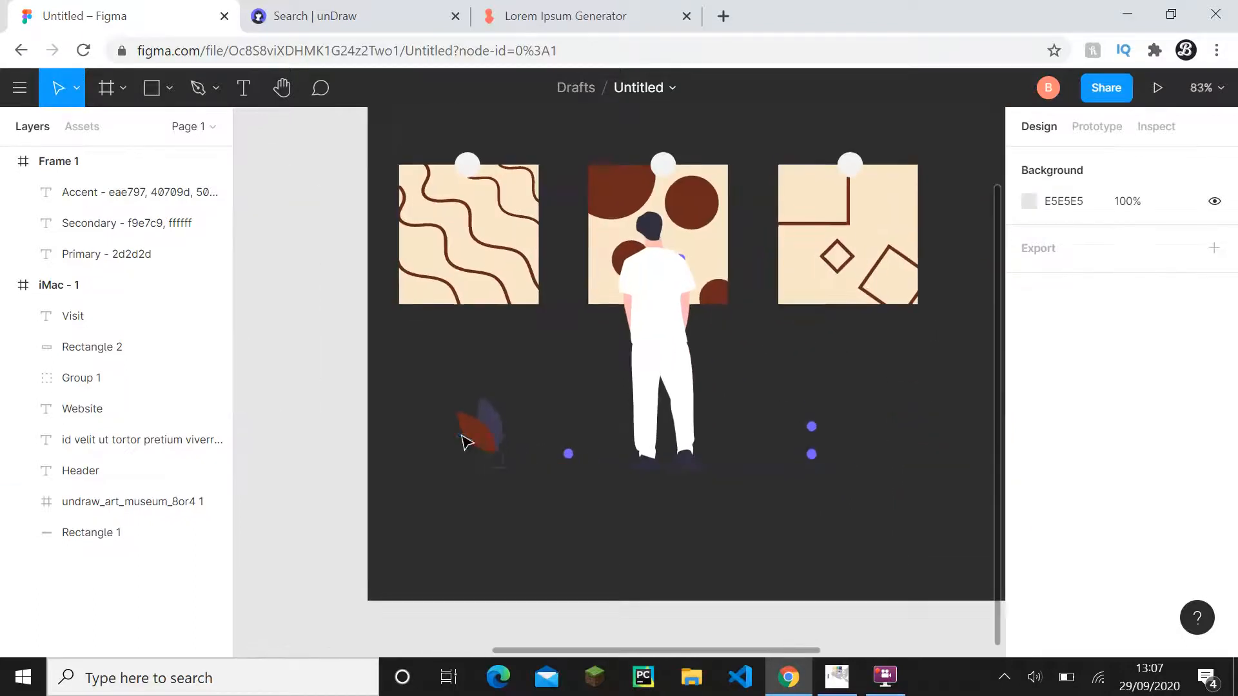
drag(500, 437, 866, 509)
- Copy the hex code 40709d from the Accent label in Frame 1
scroll(473, 406, down, 4)
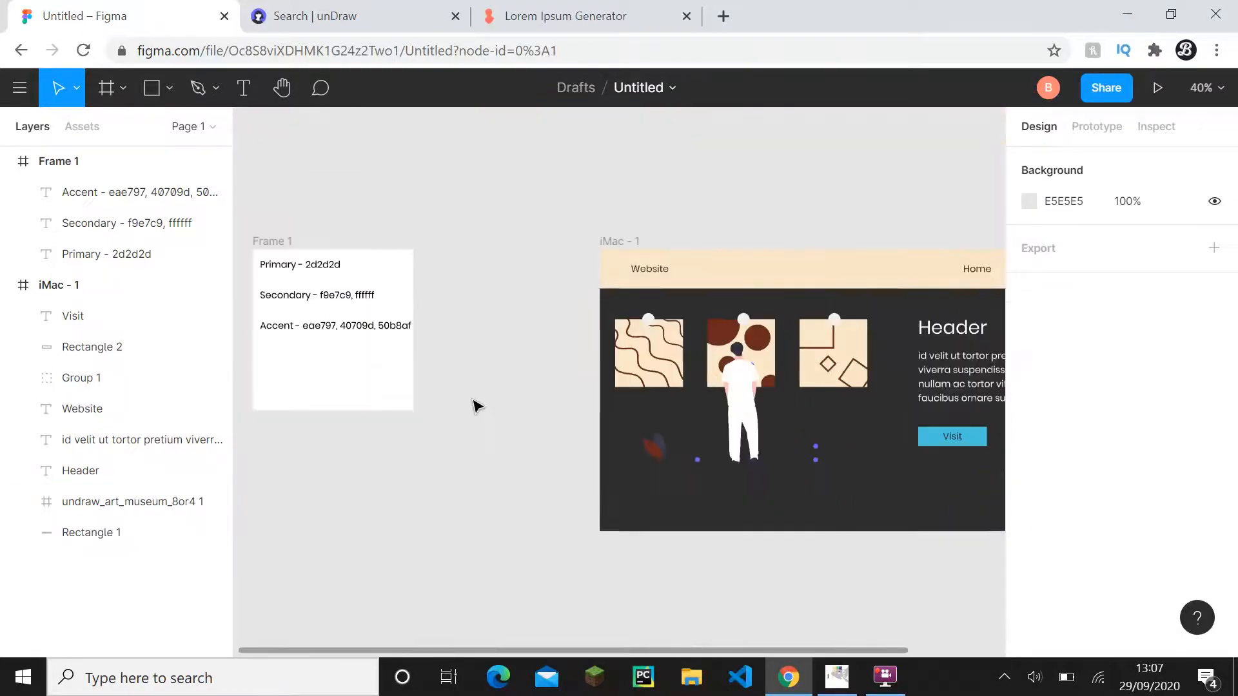
scroll(573, 467, left, 3)
scroll(574, 468, up, 1)
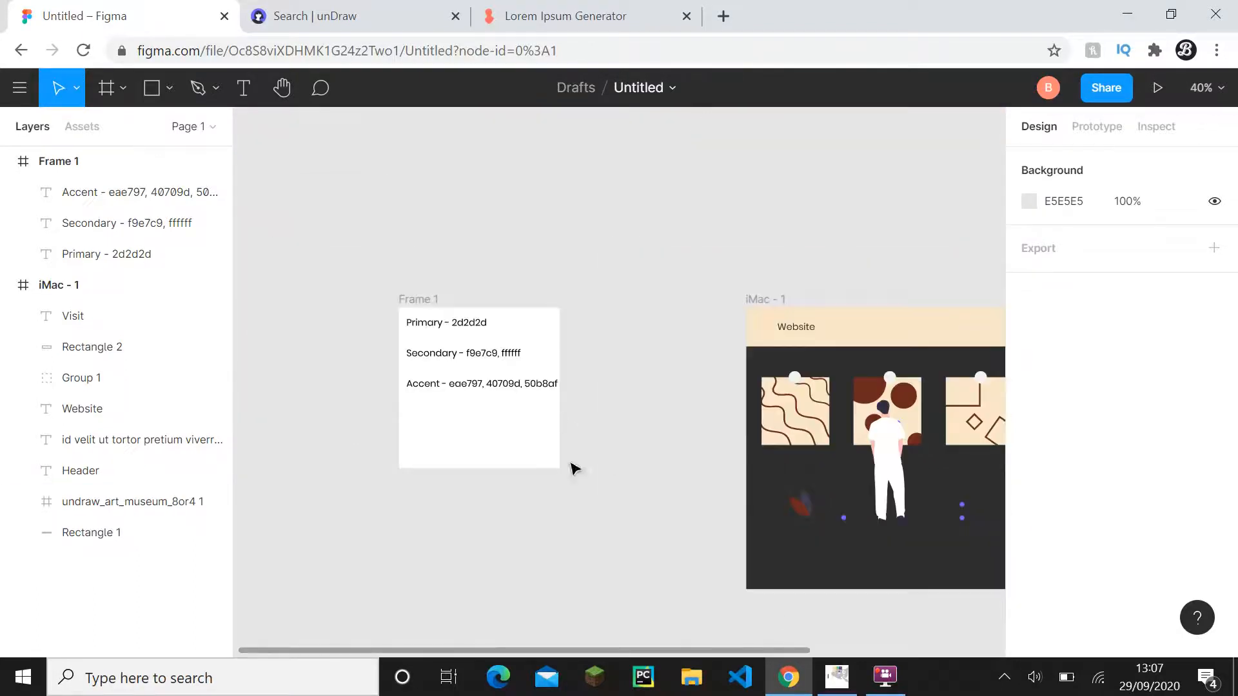
click(508, 384)
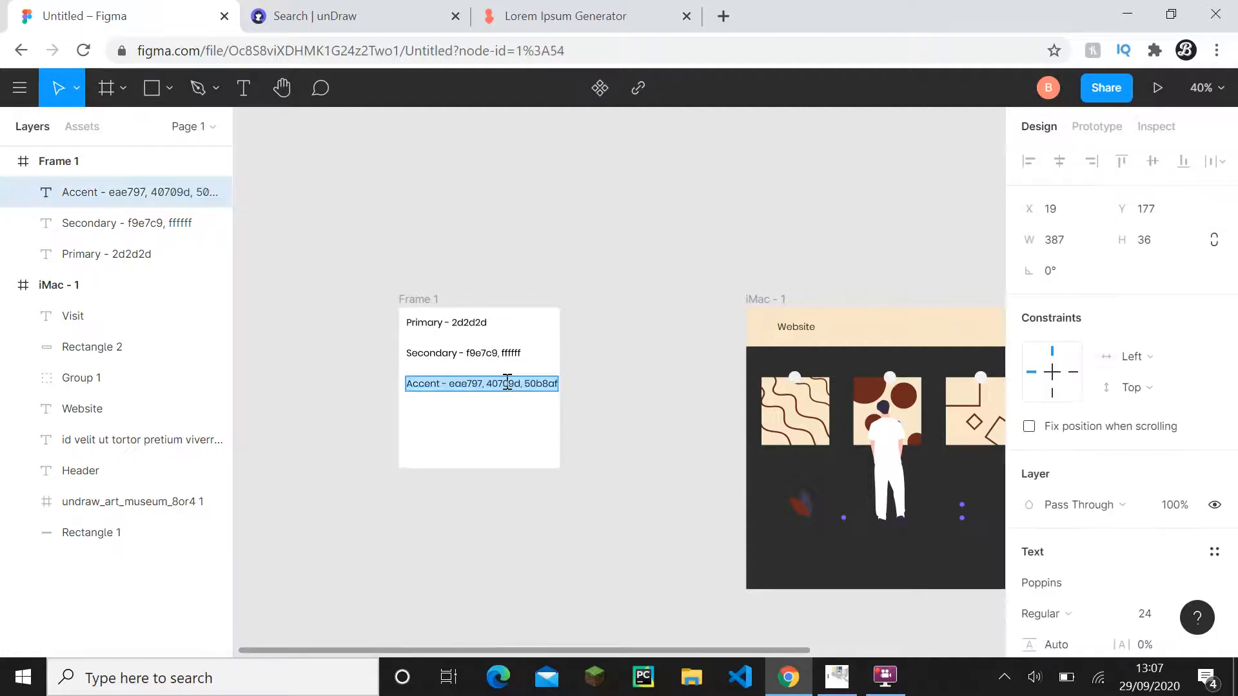
click(709, 468)
- Change the colours of both plant leaves in the museum illustration to 40709d
scroll(584, 419, up, 3)
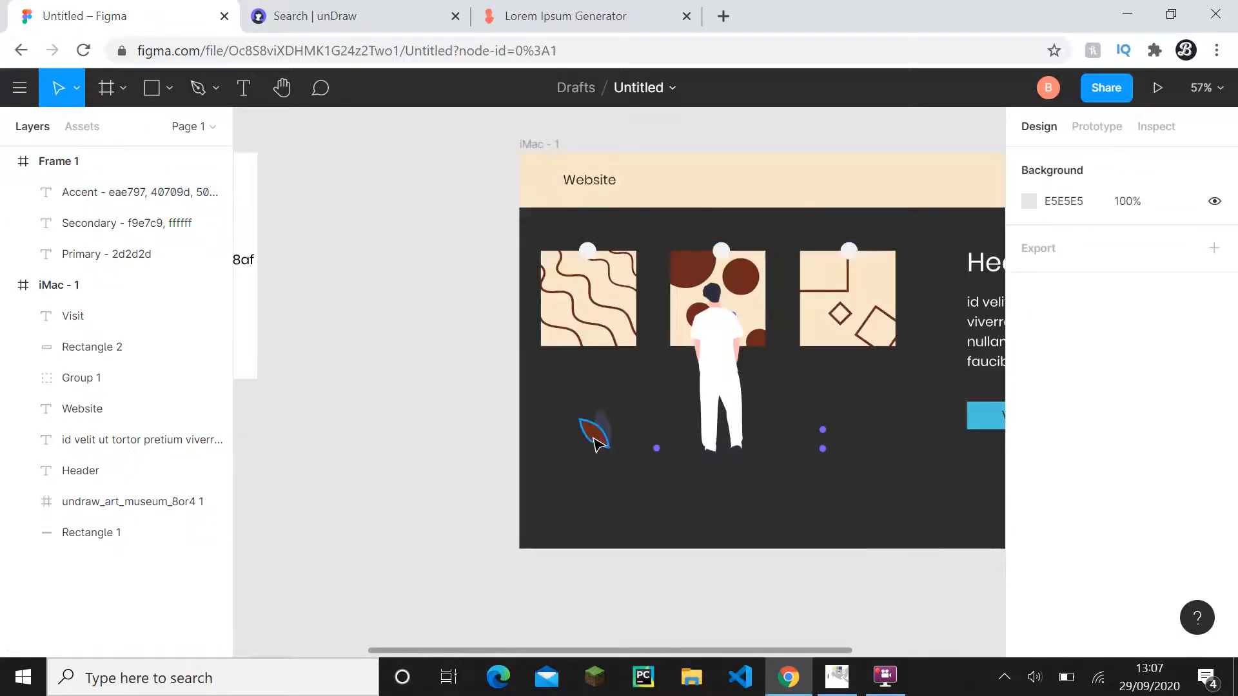
click(594, 443)
scroll(594, 444, up, 5)
shift+click(129, 612)
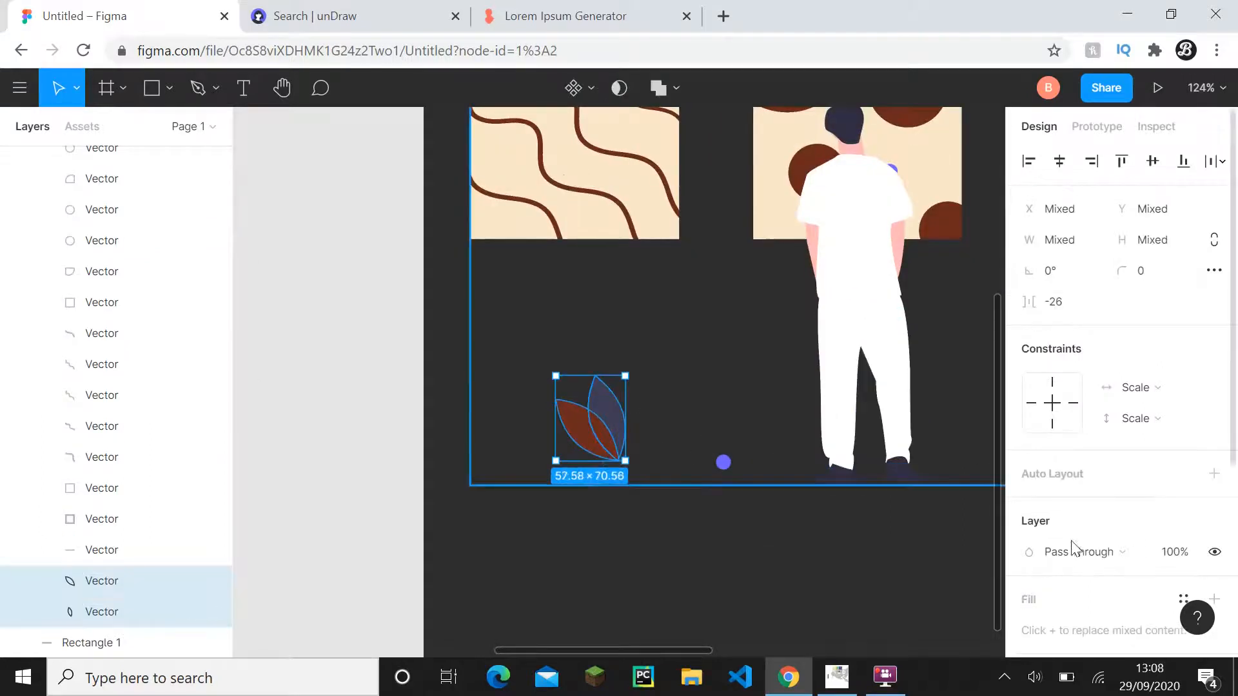
scroll(1073, 548, down, 5)
click(1059, 471)
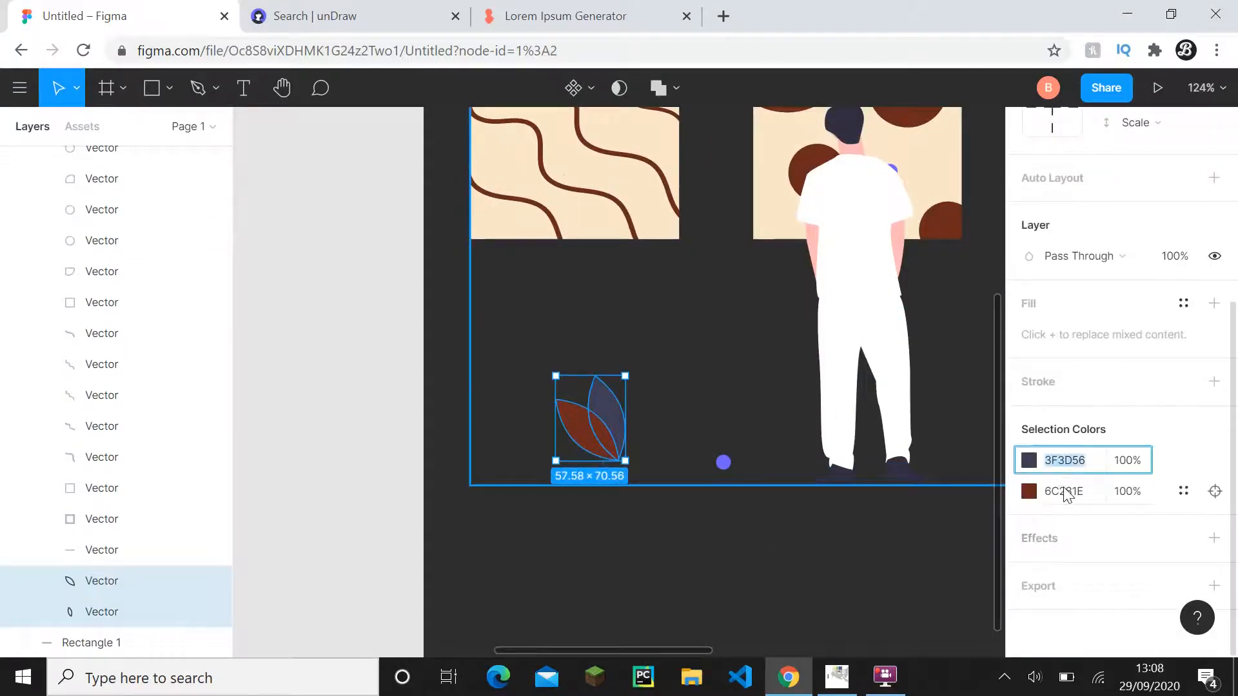
text(40709d)
click(1064, 491)
text(40709d)
click(764, 581)
scroll(709, 548, down, 2)
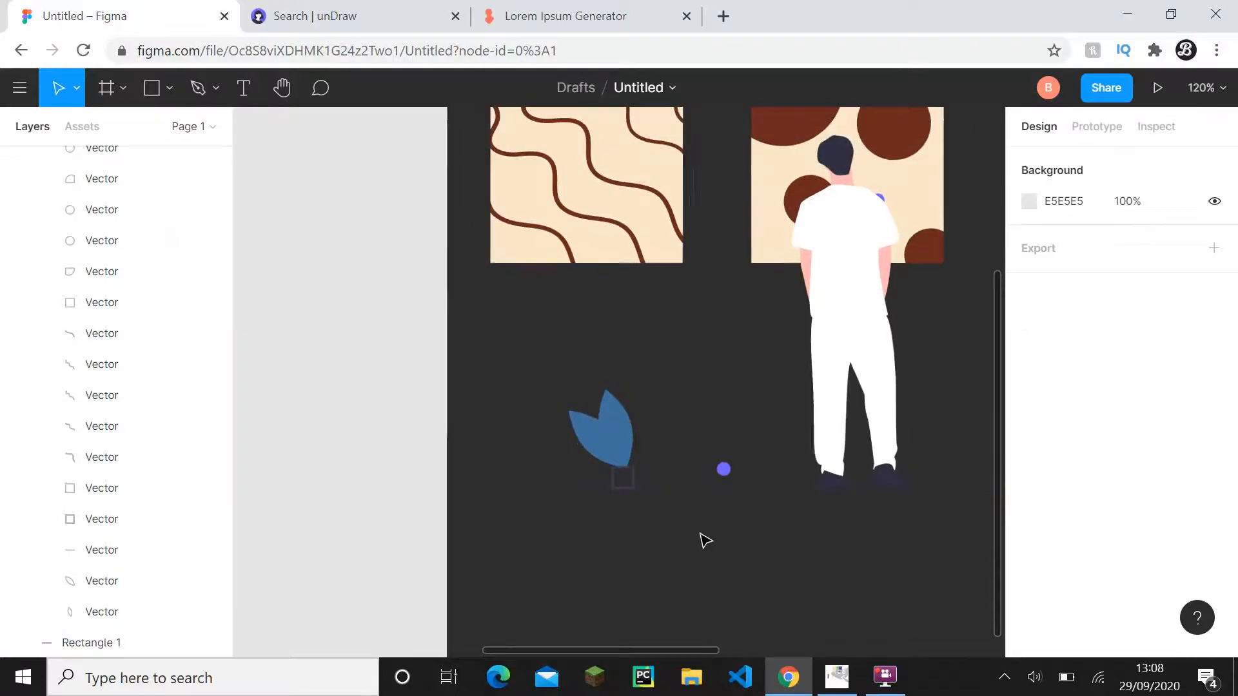
- Copy the hex code 50b8af from the Accent label in Frame 1
scroll(655, 470, down, 5)
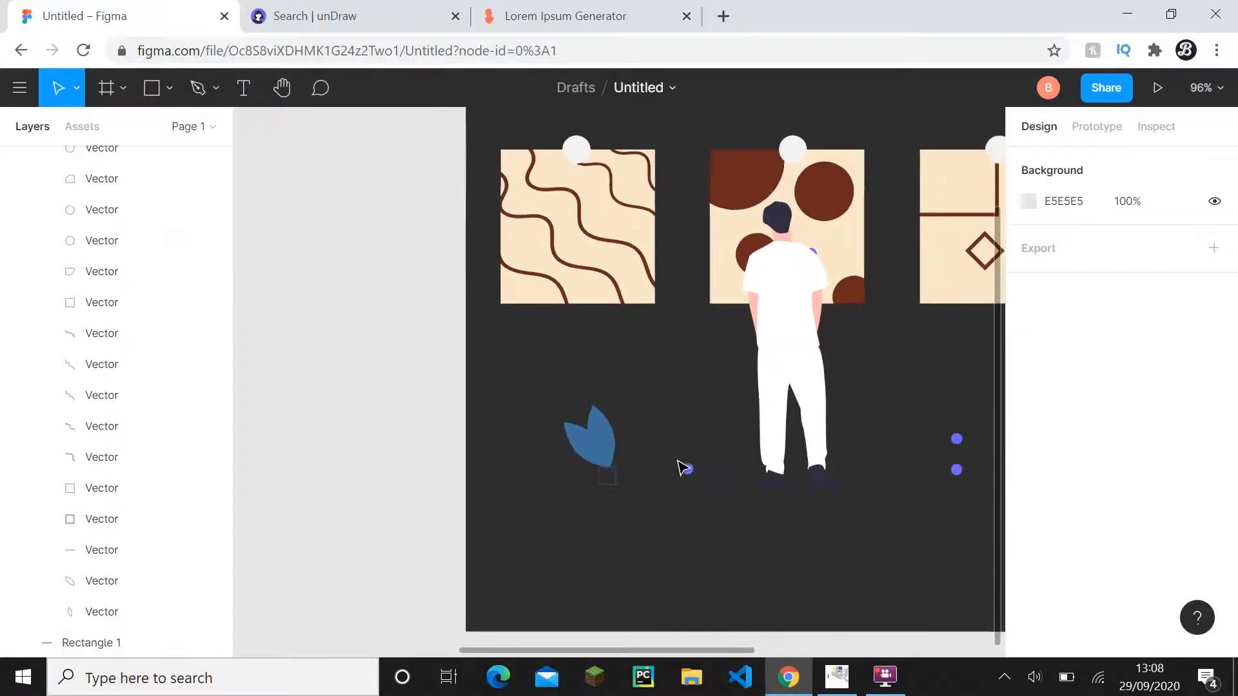
drag(516, 448, 699, 480)
click(386, 284)
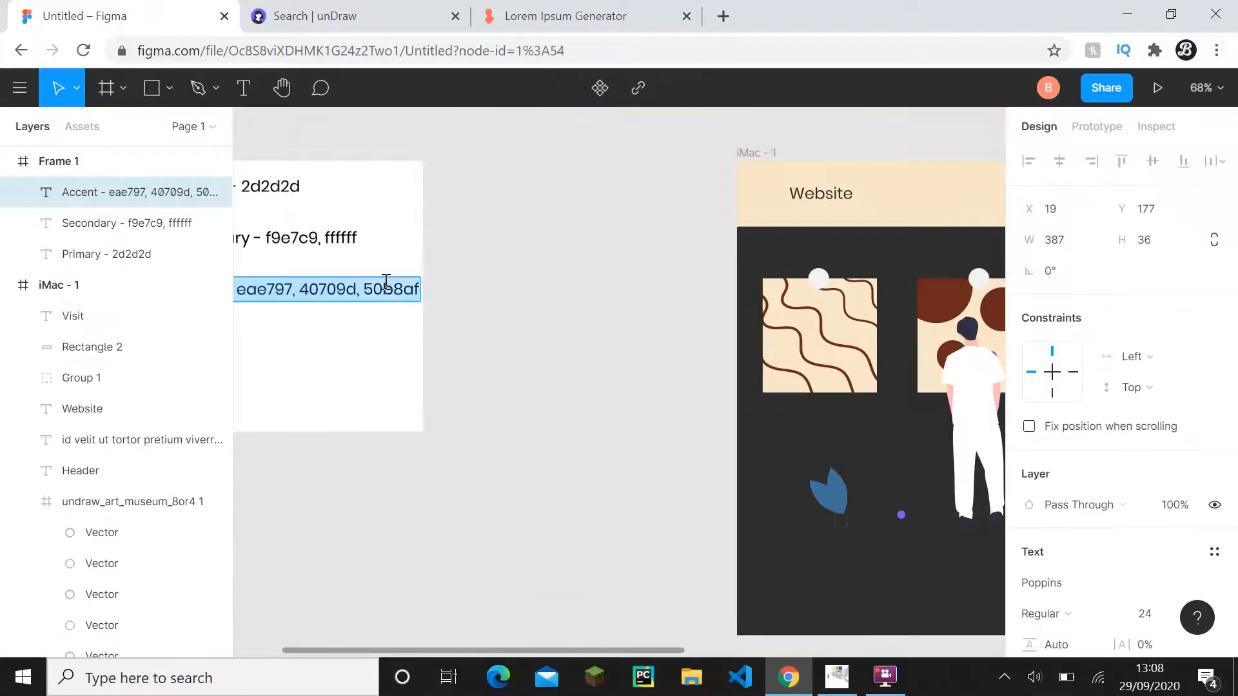
click(386, 284)
key(Escape)
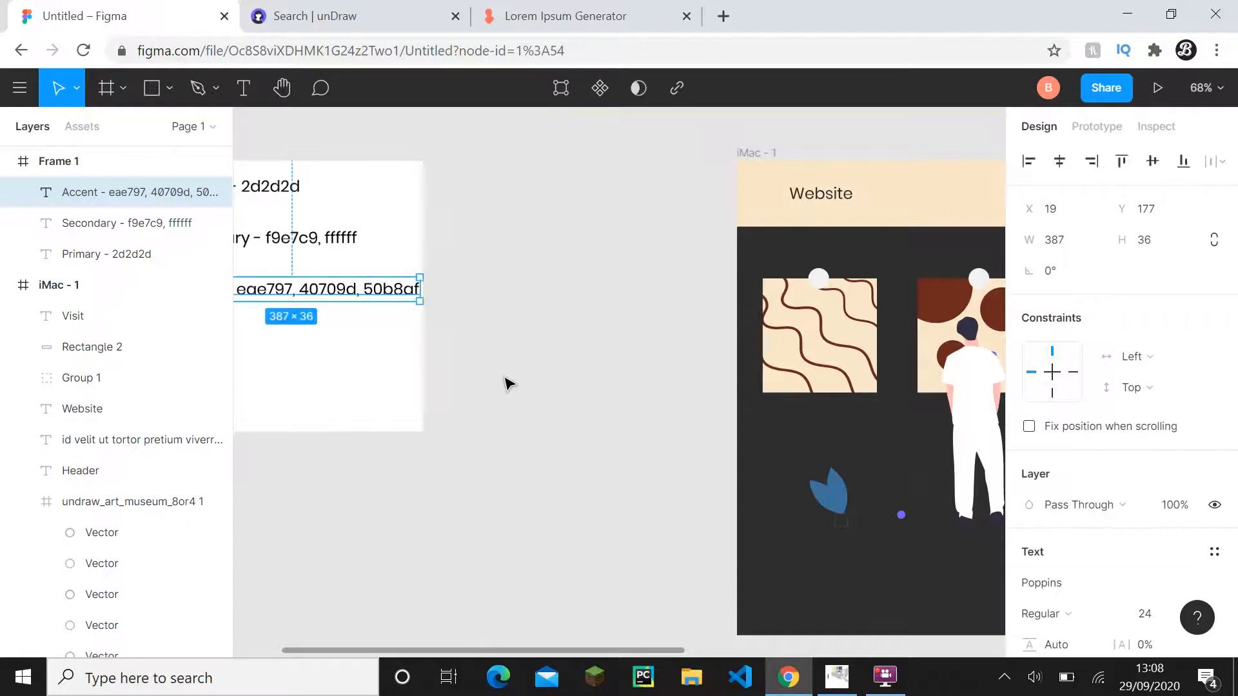
click(644, 470)
- Set the fill of the plant's rear, upright leaf to 50b8af
scroll(707, 470, up, 5)
click(693, 394)
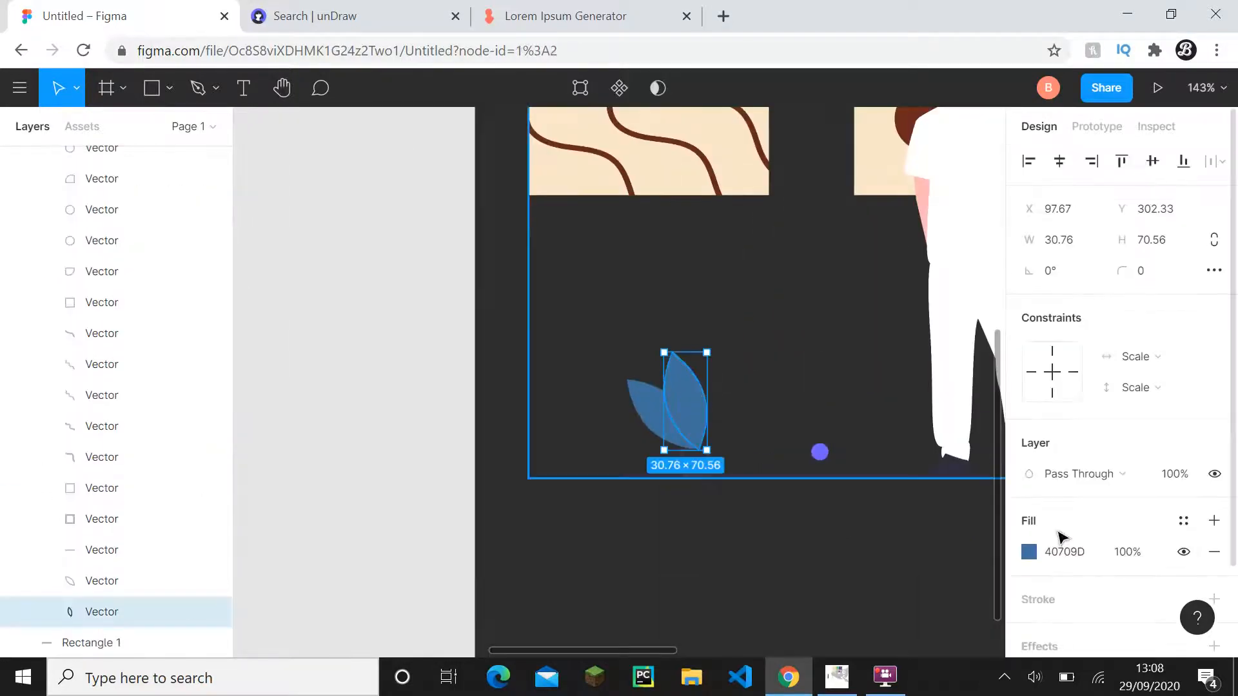
click(1065, 552)
click(967, 584)
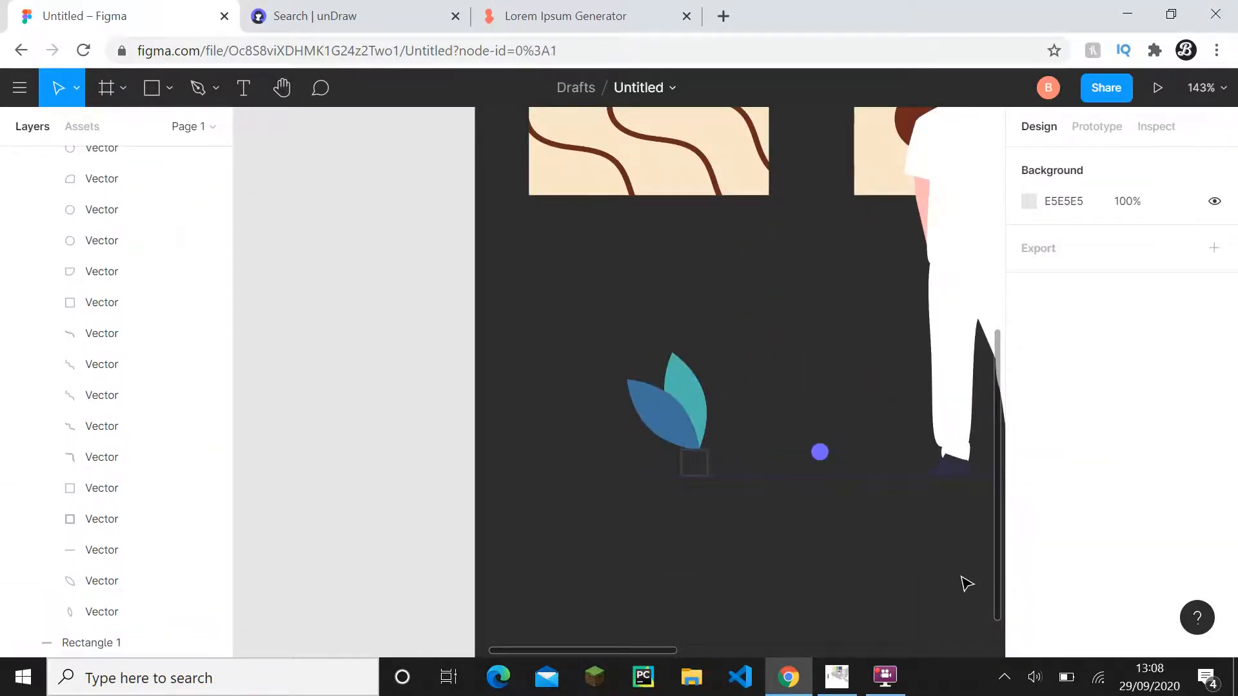
scroll(934, 567, down, 3)
drag(744, 486, 538, 449)
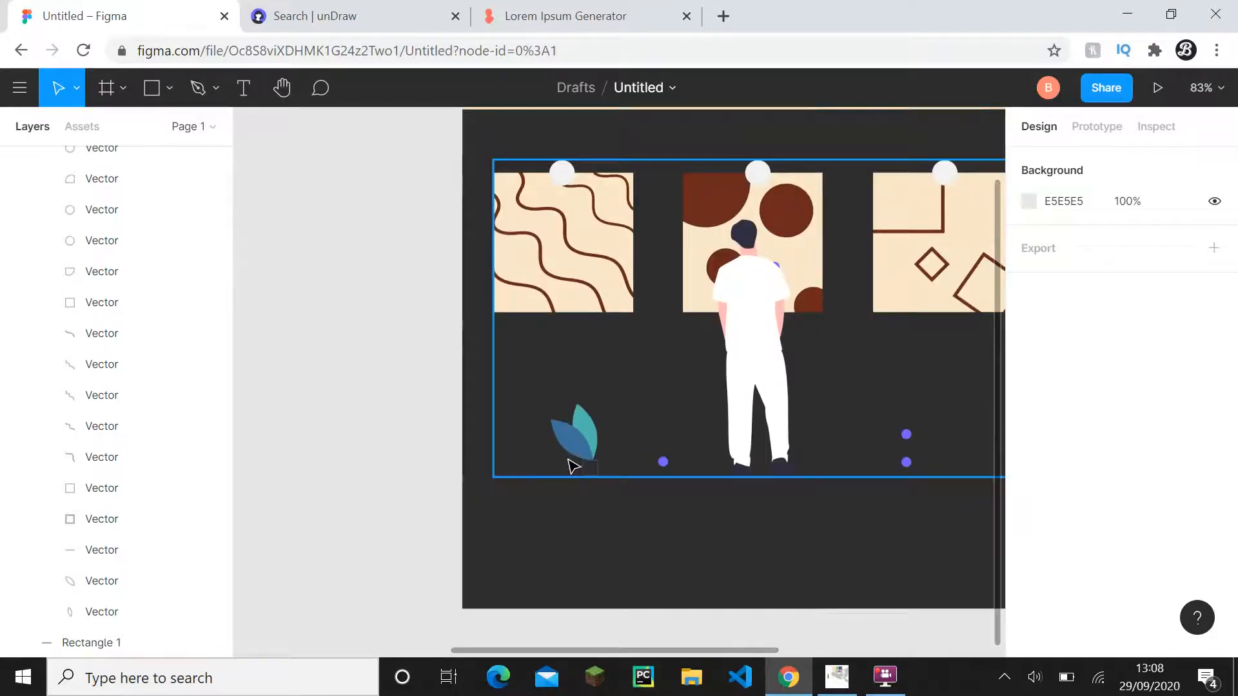
scroll(644, 442, down, 2)
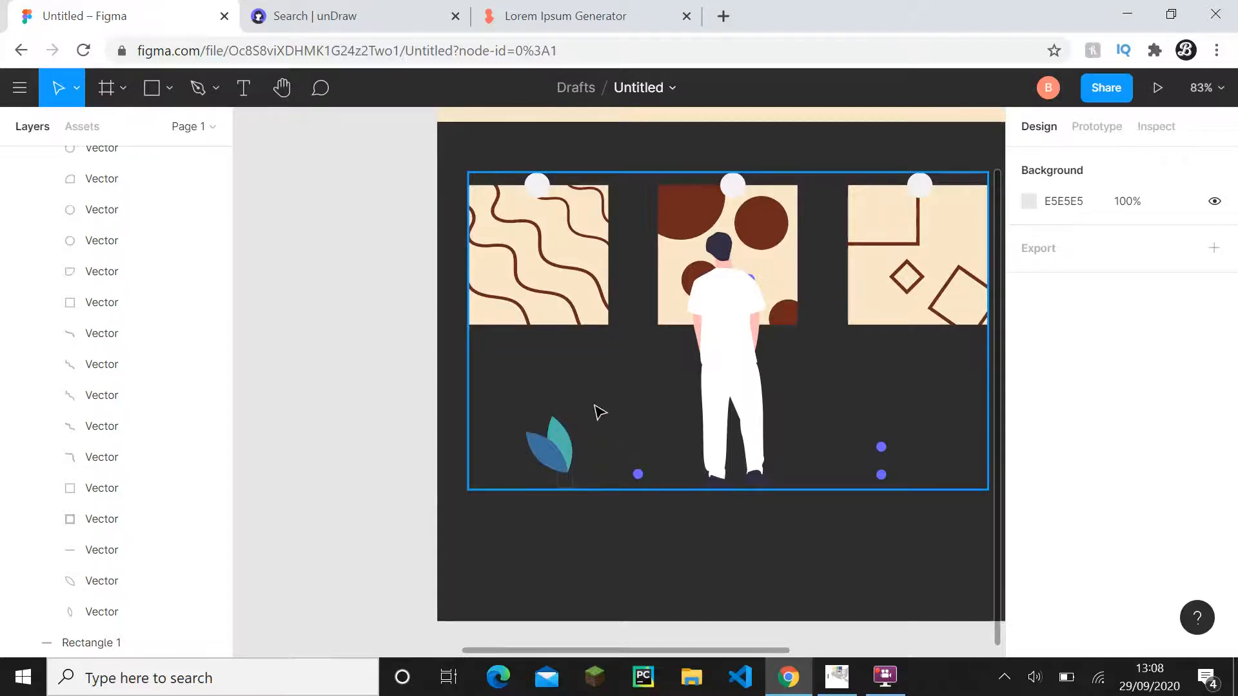
scroll(593, 380, down, 2)
drag(592, 380, 509, 427)
scroll(542, 403, down, 1)
scroll(444, 386, down, 1)
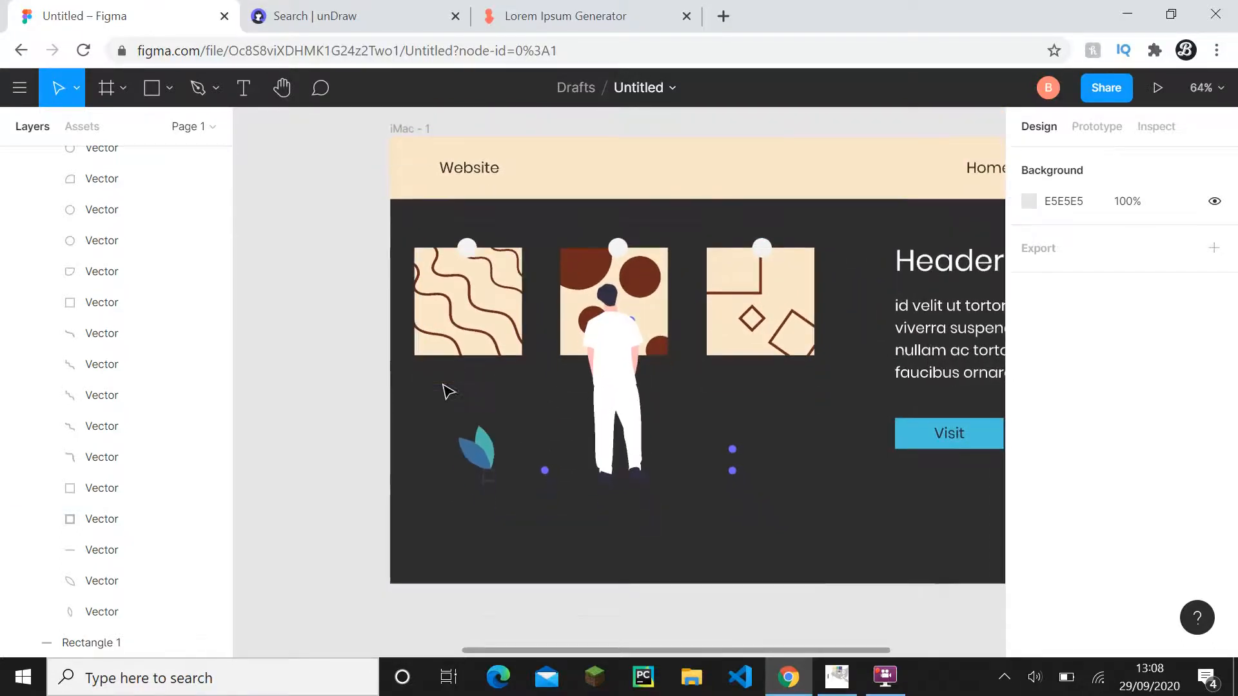
- Copy the hex code f9e7c9 from the Secondary label in Frame 1
drag(449, 392, 786, 442)
double_click(332, 277)
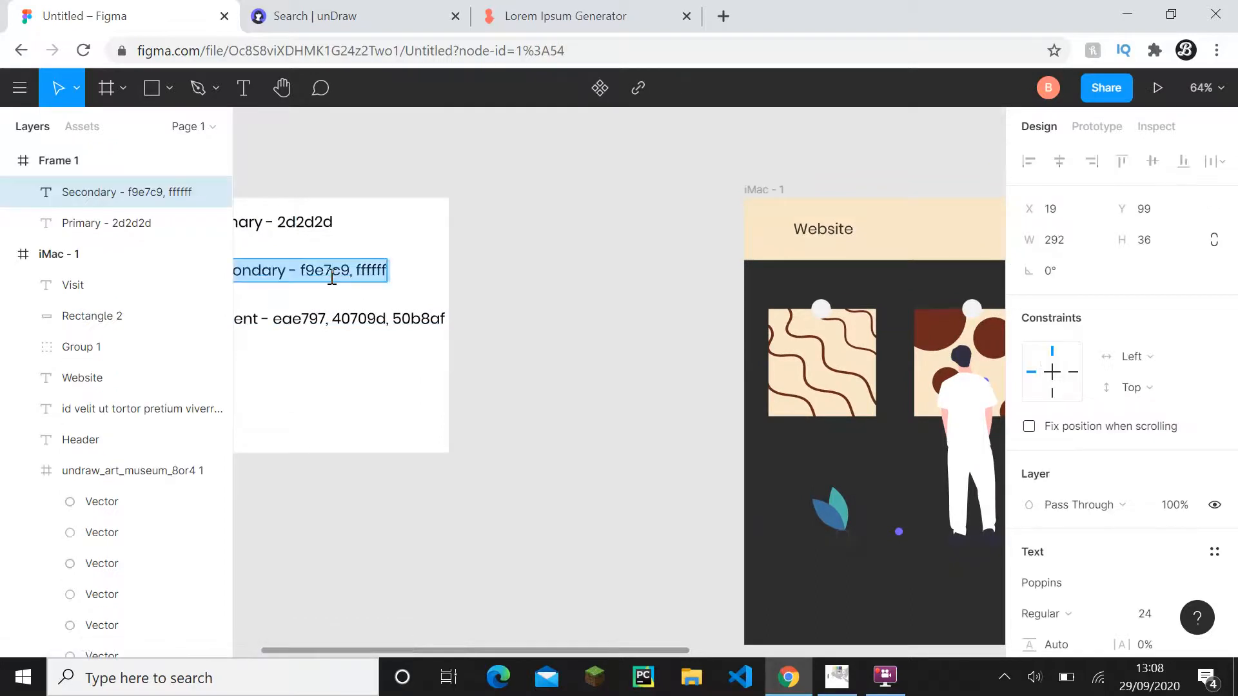
click(332, 278)
double_click(328, 271)
key(Escape)
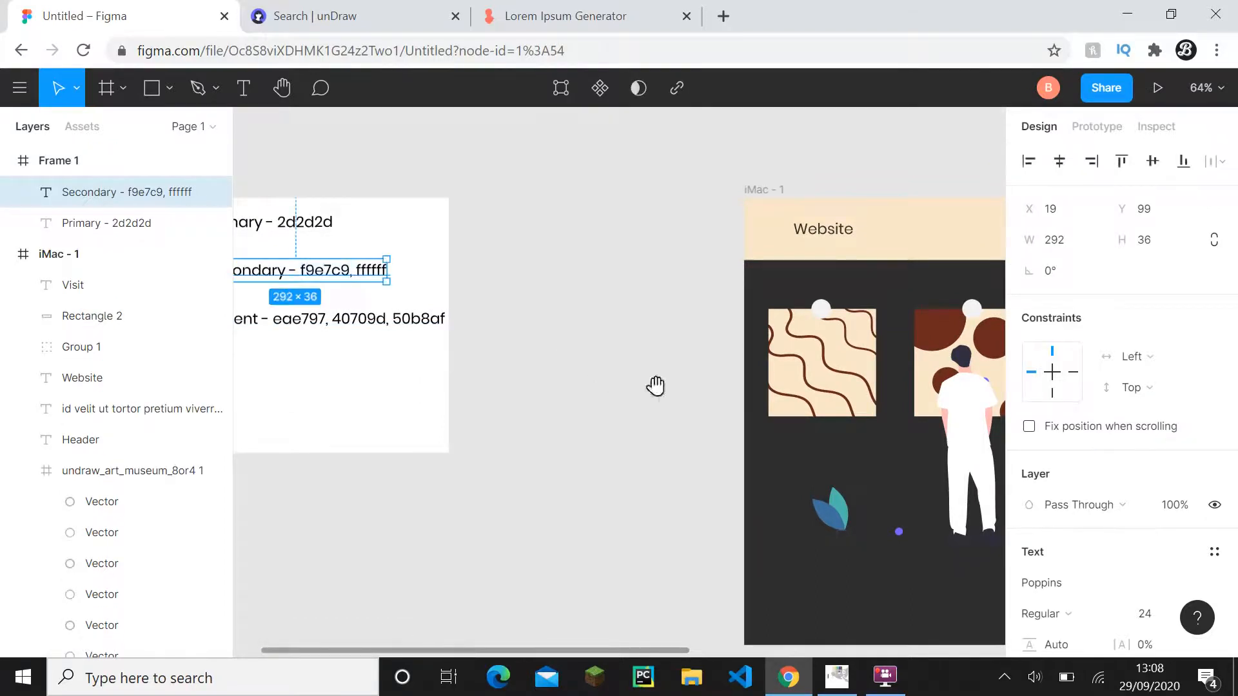
- Set the fill of the standing man's shirt body and both sleeves to f9e7c9
drag(655, 386, 443, 385)
click(442, 384)
ctrl+click(754, 463)
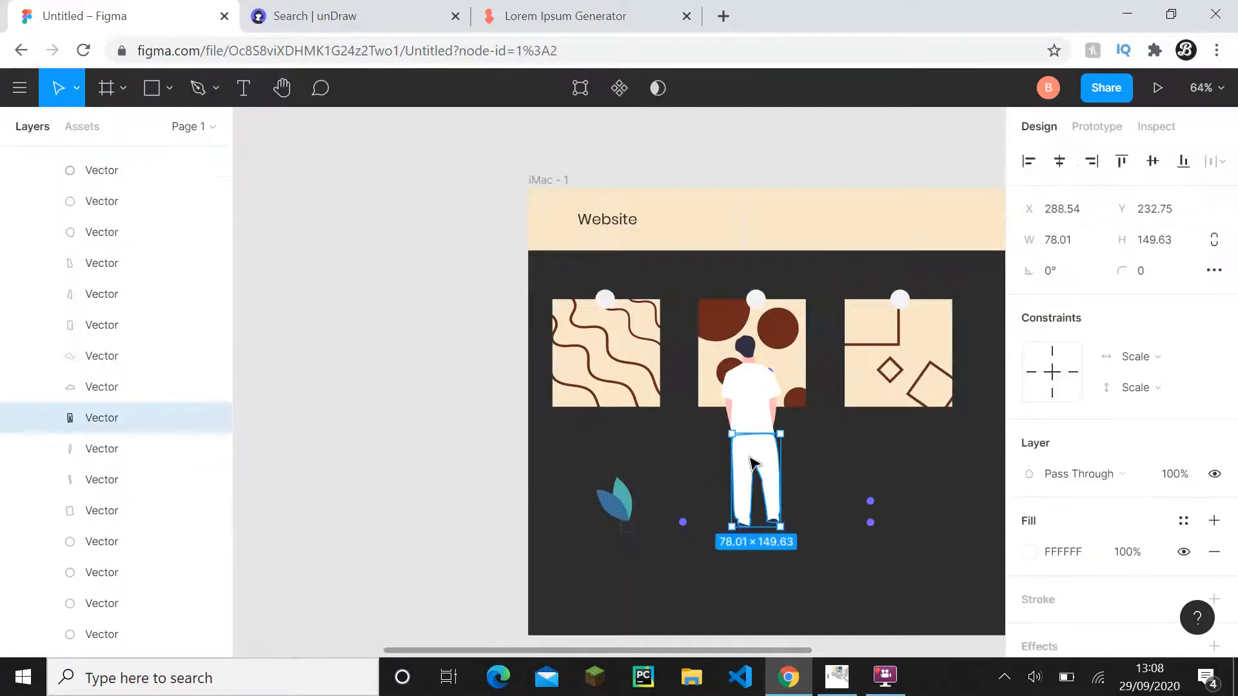
ctrl+click(757, 416)
scroll(757, 416, up, 5)
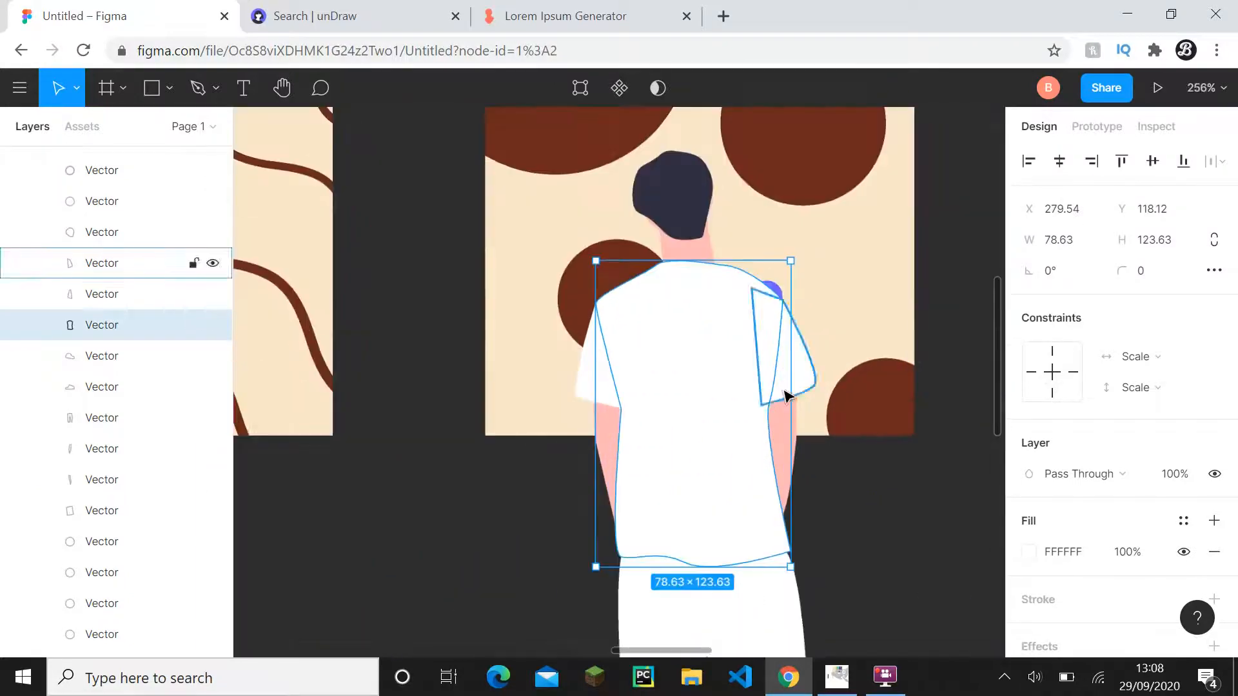
shift+click(800, 383)
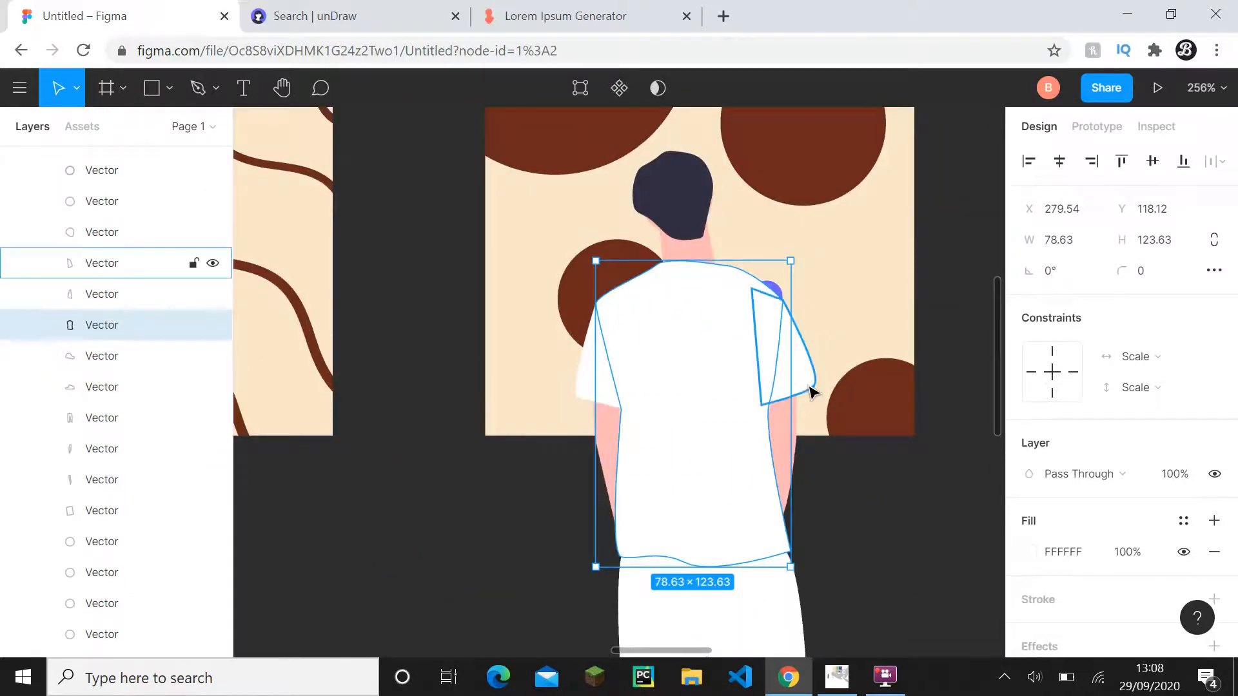
shift+click(587, 371)
scroll(1089, 516, down, 2)
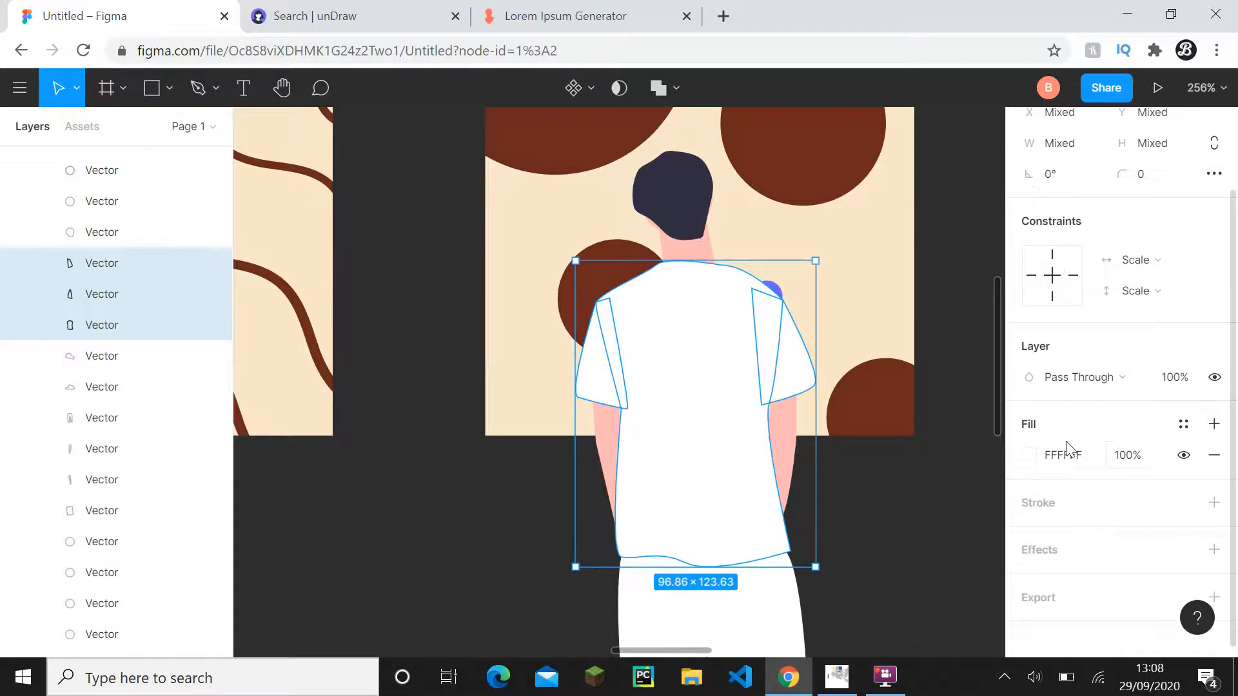
click(1066, 459)
text(f9e4c8)
click(926, 497)
- Examine how the man's recoloured shirt looks against the paintings in the museum illustration
scroll(919, 490, down, 2)
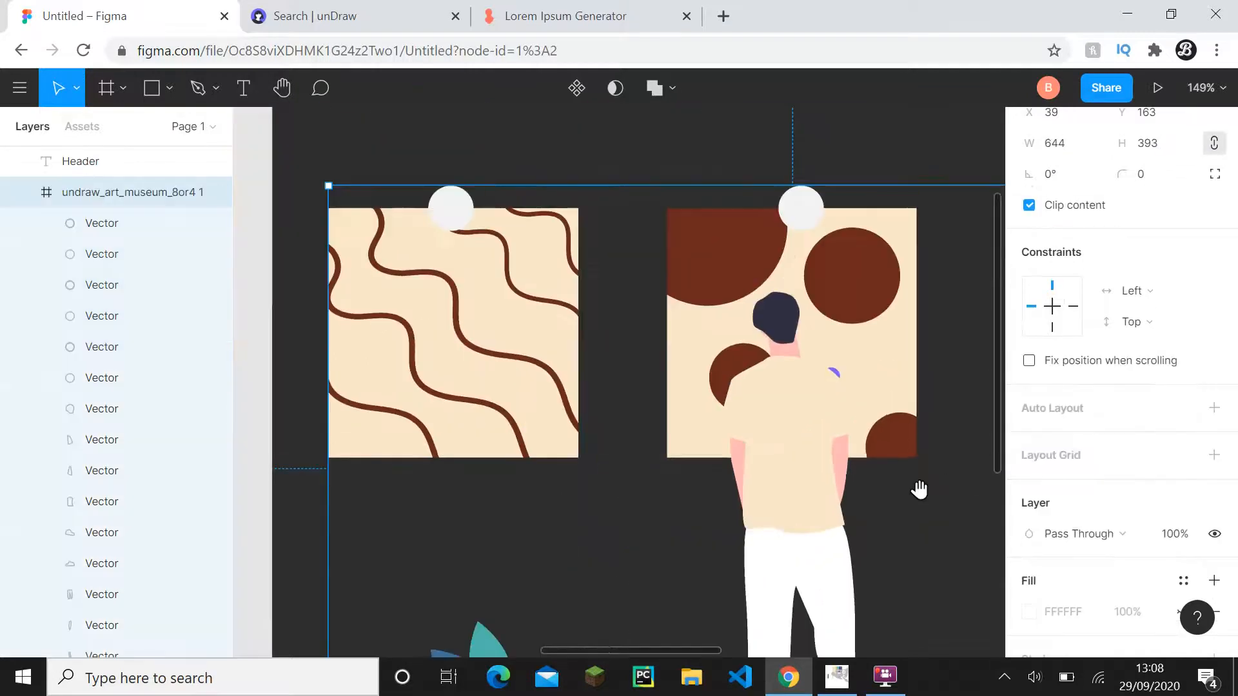
drag(920, 490, 781, 469)
scroll(644, 445, down, 3)
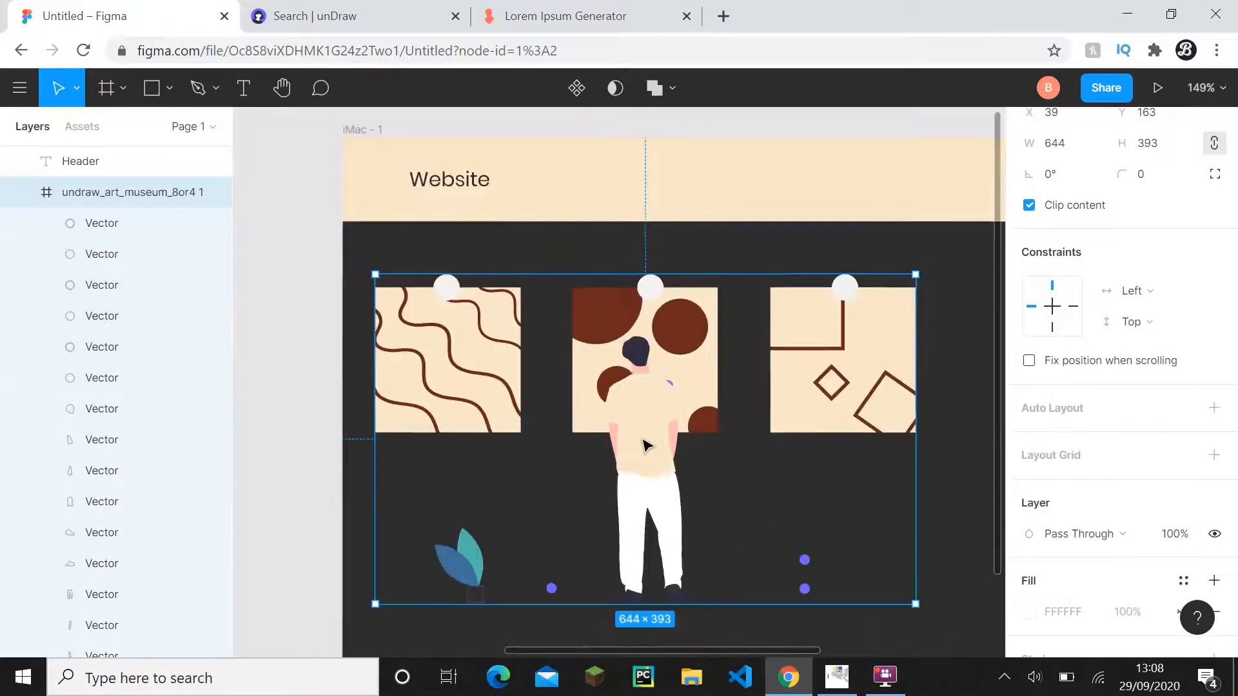
drag(644, 442, 724, 443)
scroll(753, 424, down, 2)
scroll(753, 424, down, 1)
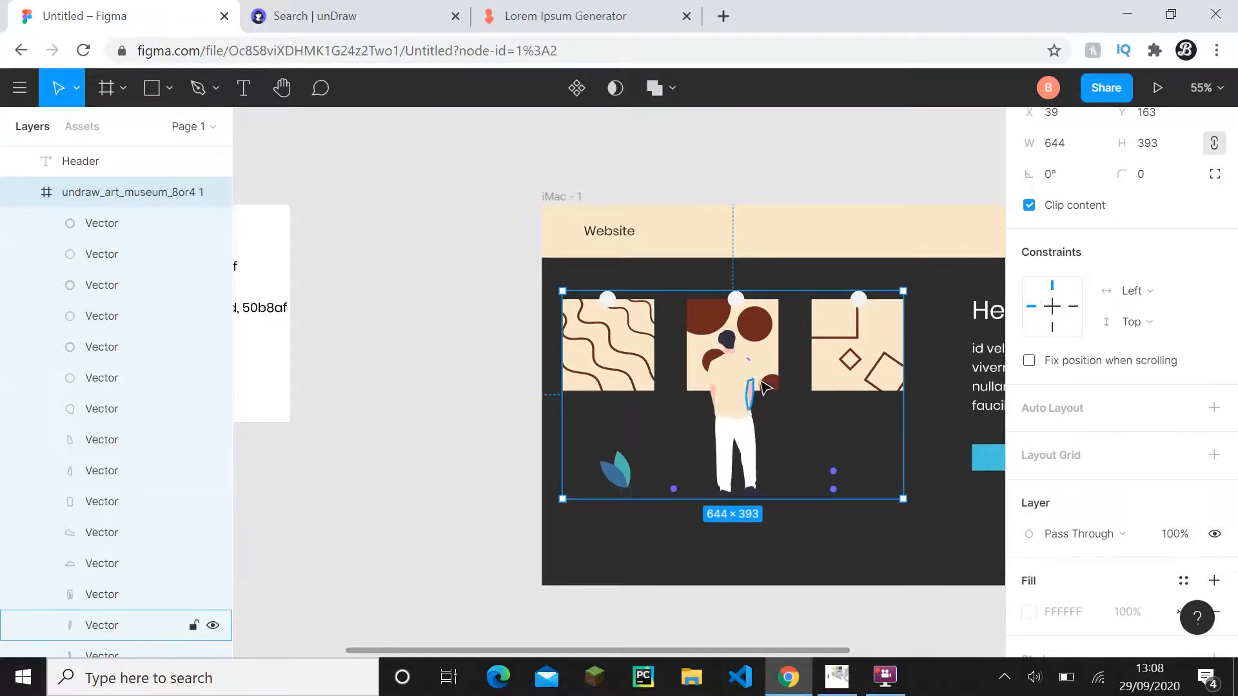
scroll(703, 388, up, 3)
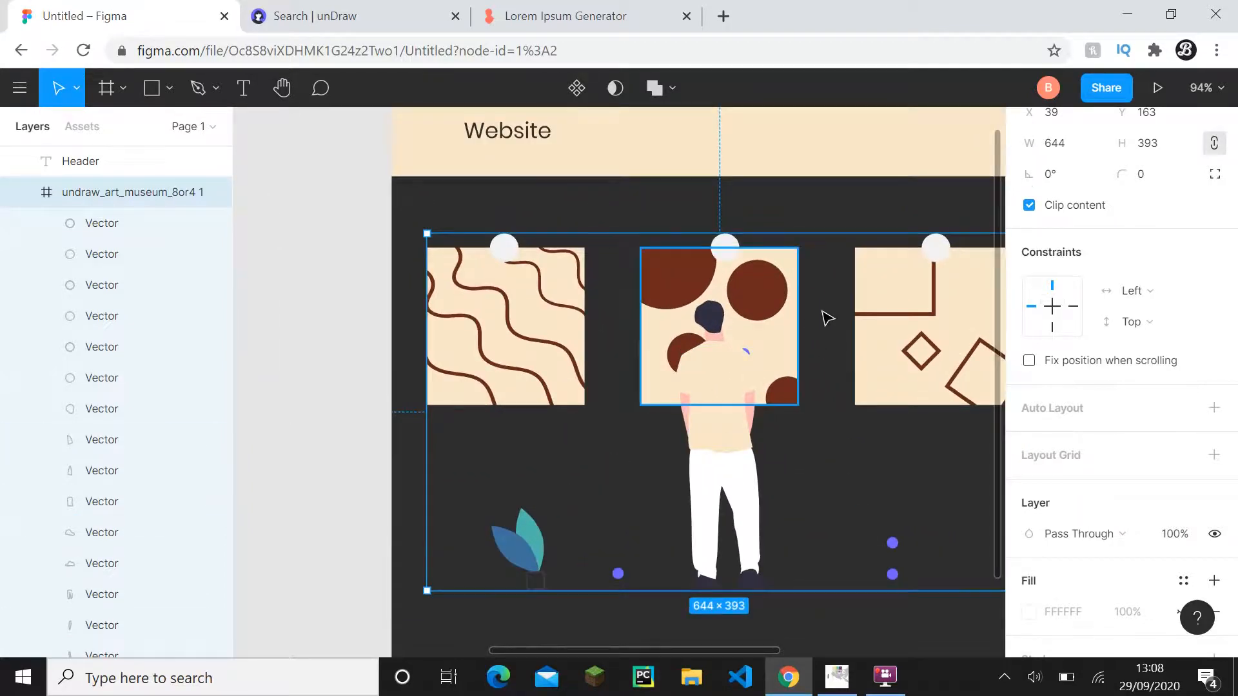
scroll(436, 312, down, 3)
- Copy the hex code 2d2d2d from the Primary label in Frame 1
drag(436, 313, 890, 409)
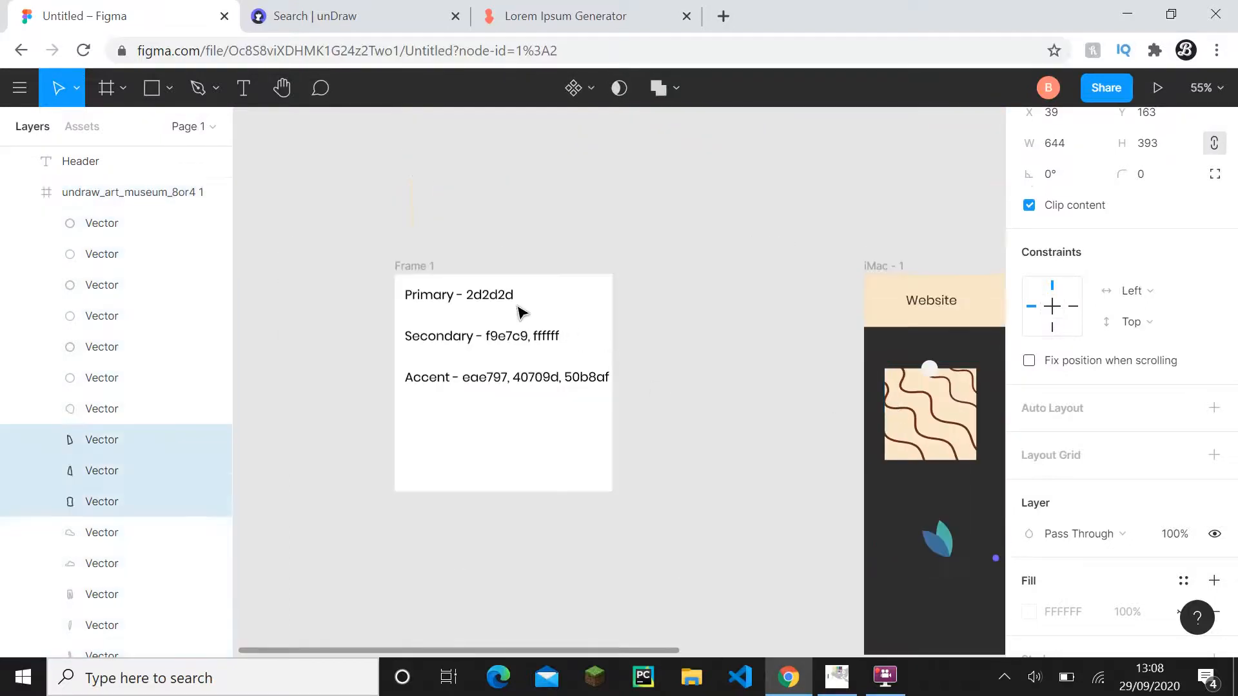
click(495, 291)
double_click(495, 290)
click(495, 291)
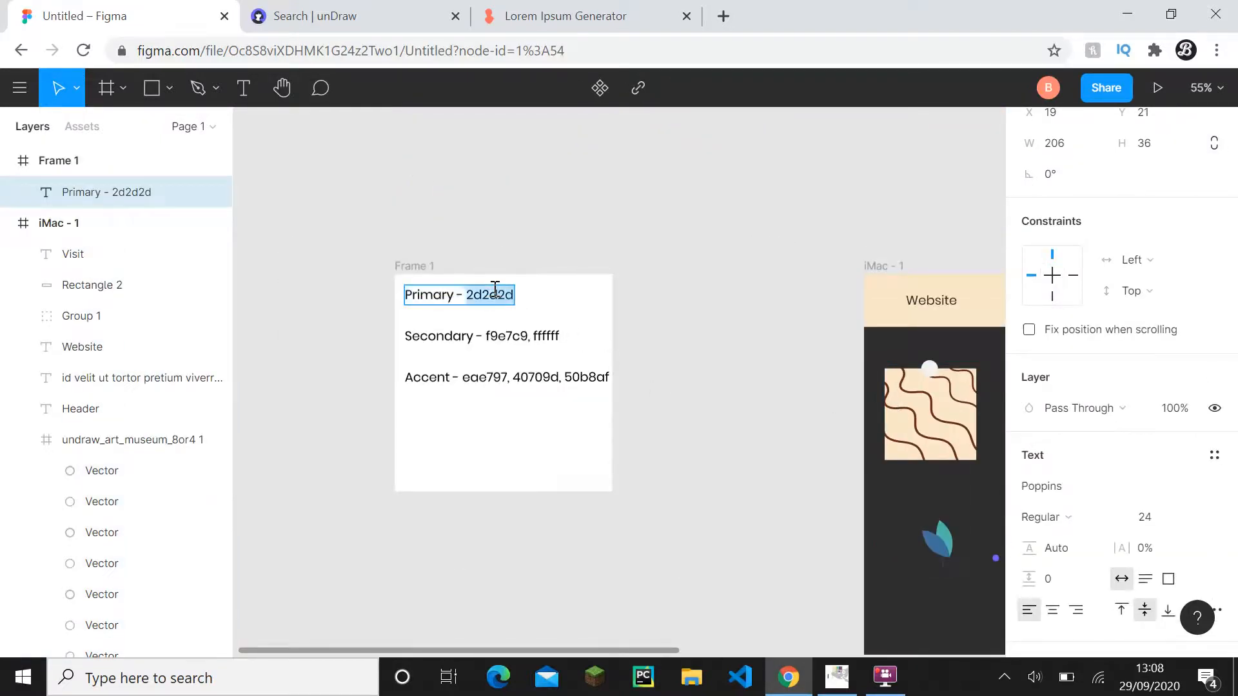
triple_click(495, 290)
click(495, 290)
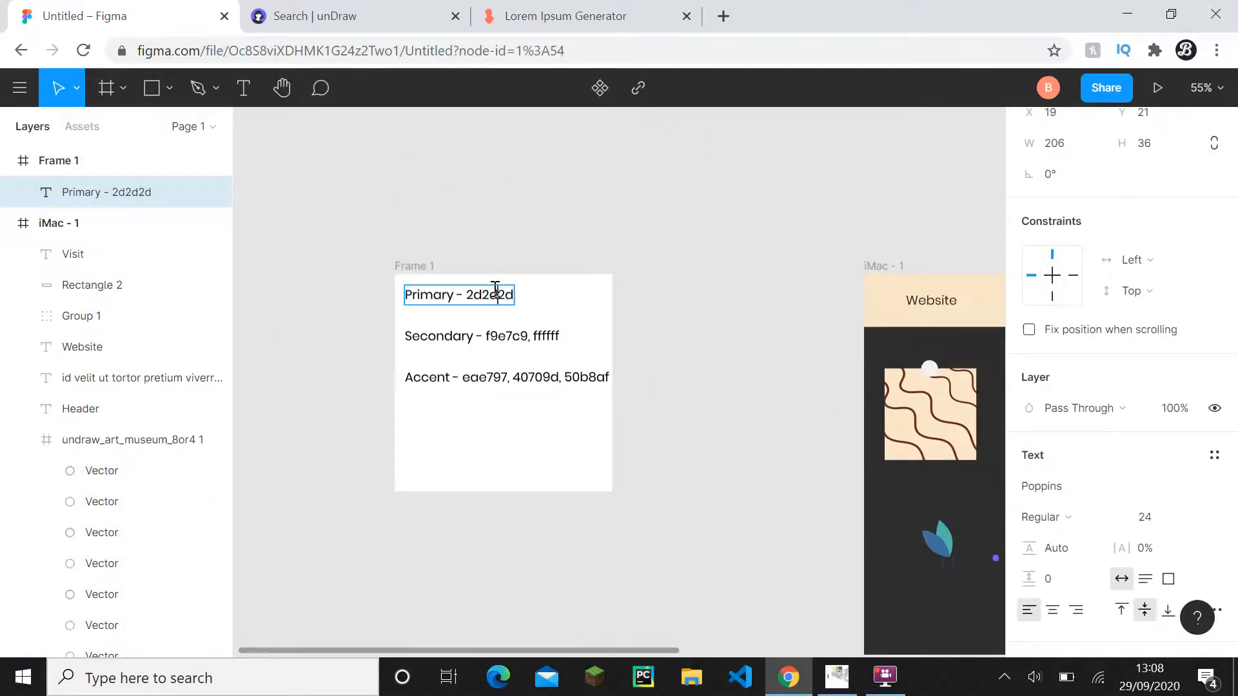
- Set the fill of the man's shirt body and both sleeves to 2d2d2d
click(679, 446)
click(692, 468)
scroll(663, 482, right, 5)
scroll(662, 481, down, 1)
scroll(667, 488, up, 5)
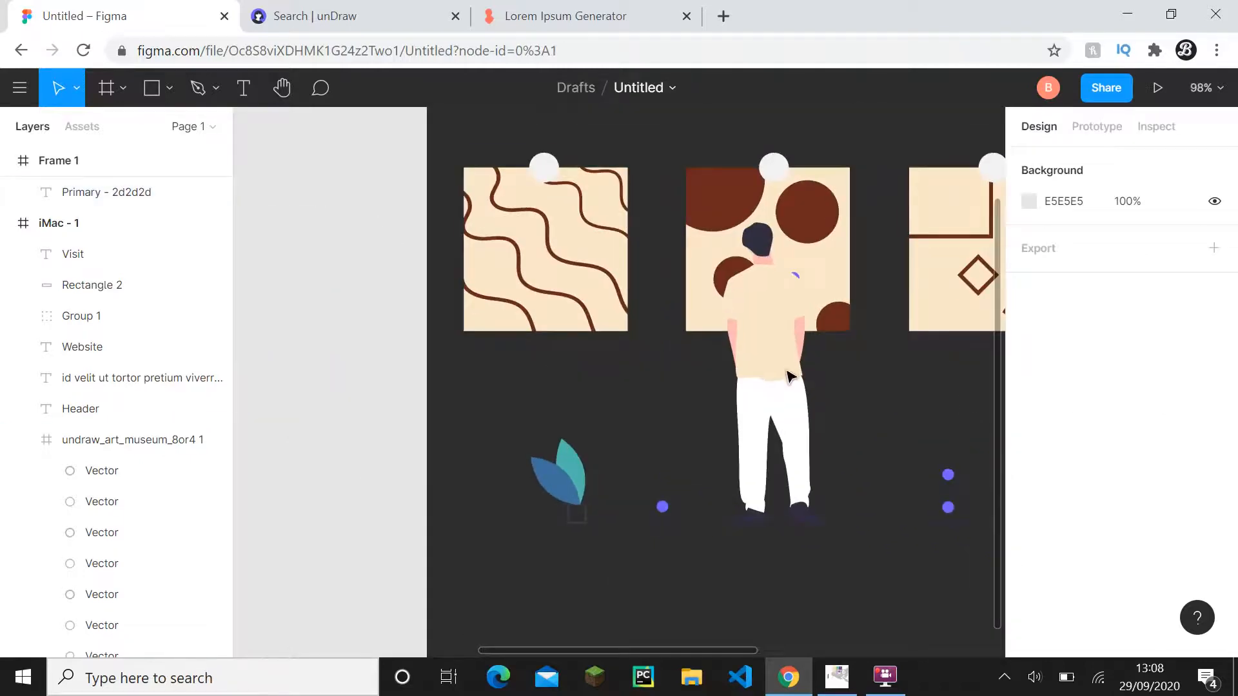
click(787, 360)
scroll(690, 374, up, 5)
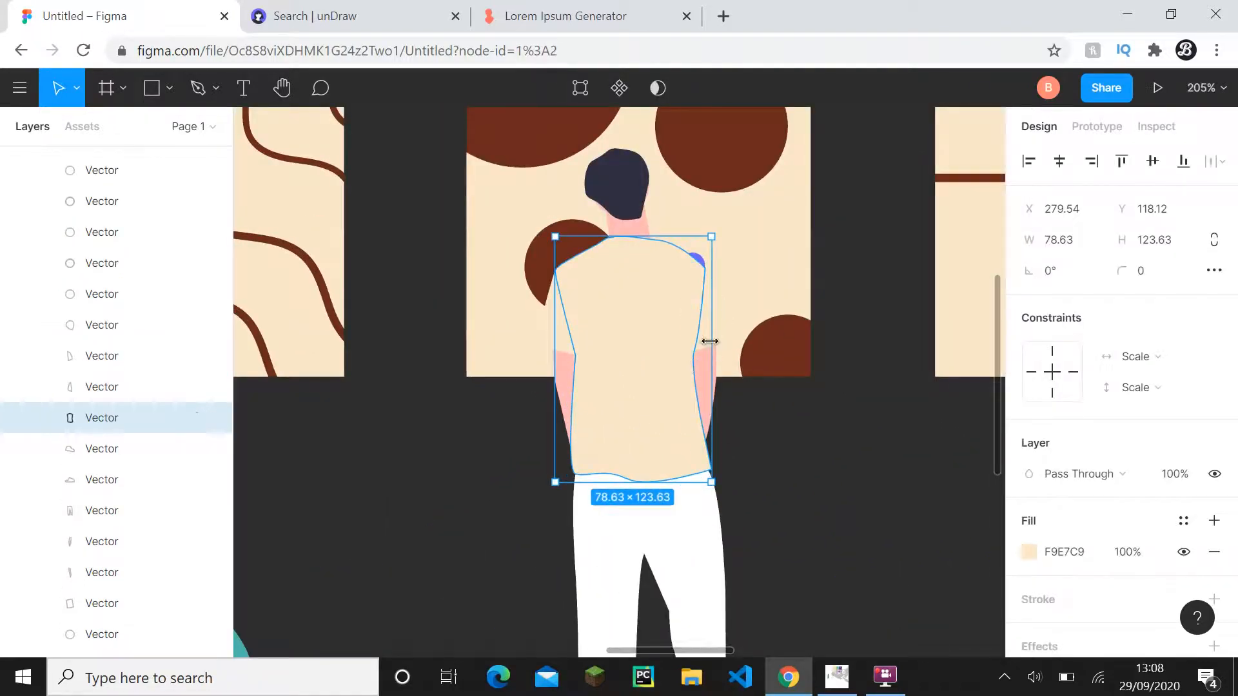
shift+click(708, 342)
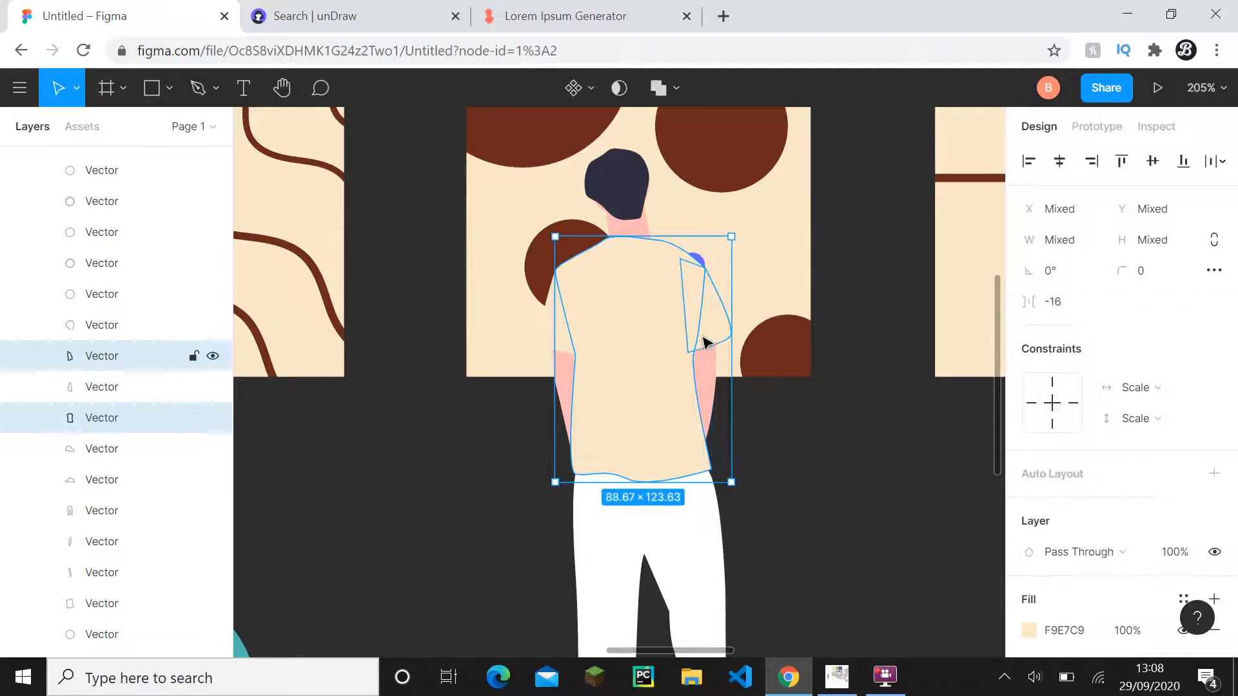
shift+click(576, 344)
click(1063, 552)
click(884, 545)
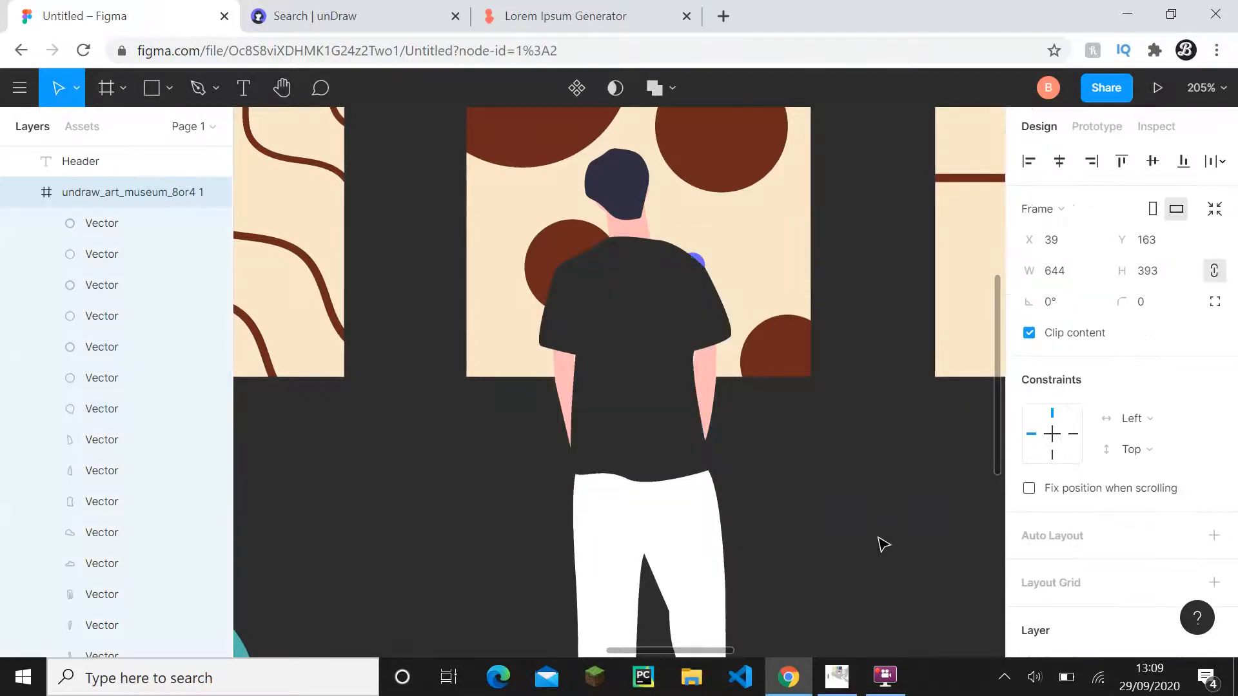
- Copy the hex code f9e7c9 from the Secondary label in Frame 1
scroll(883, 545, down, 5)
scroll(733, 500, up, 3)
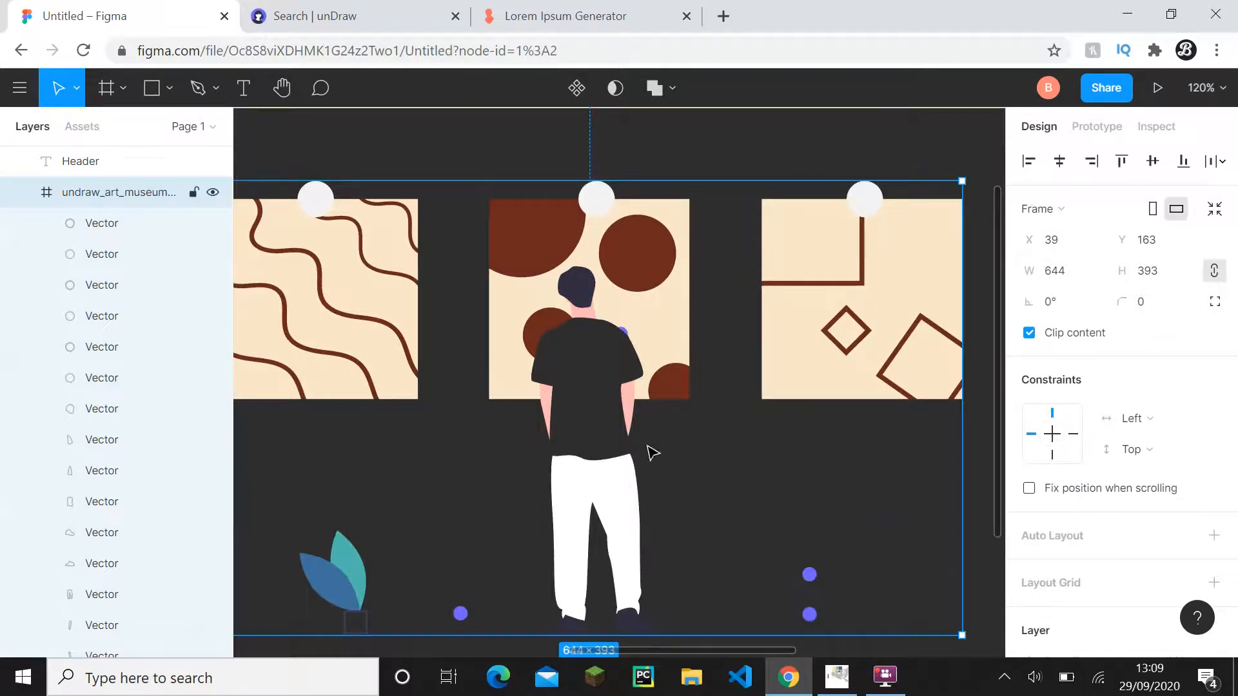
scroll(725, 490, down, 3)
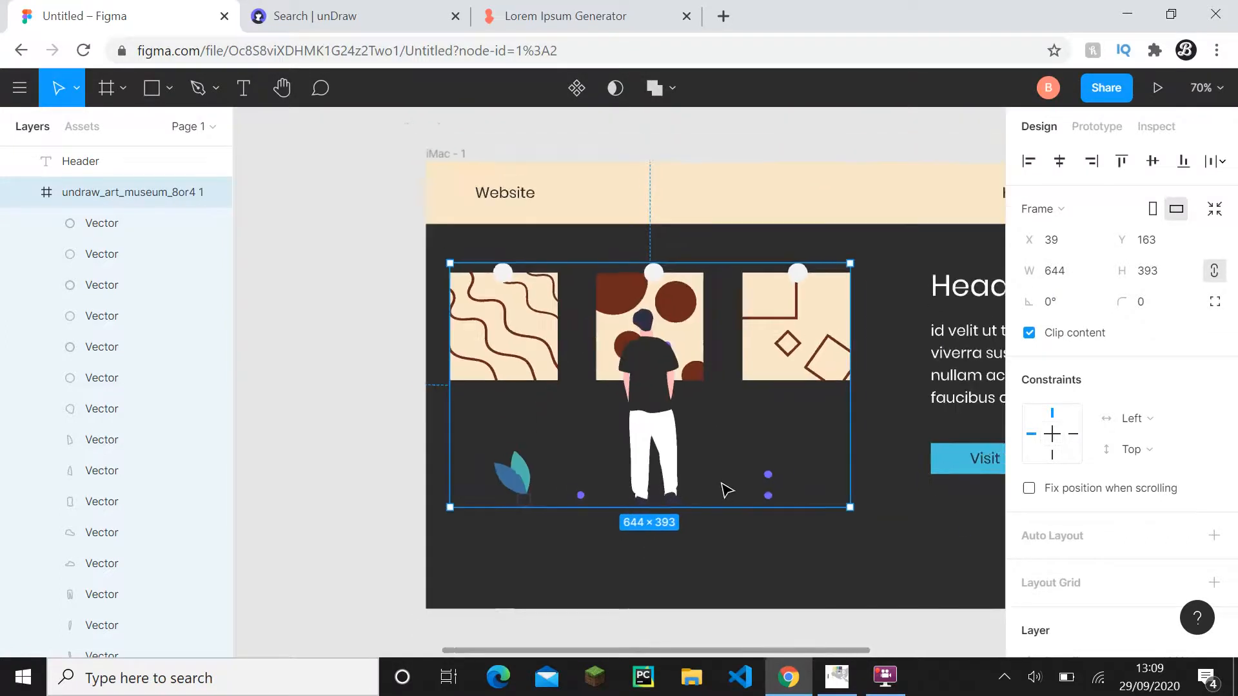
click(295, 429)
scroll(562, 481, left, 6)
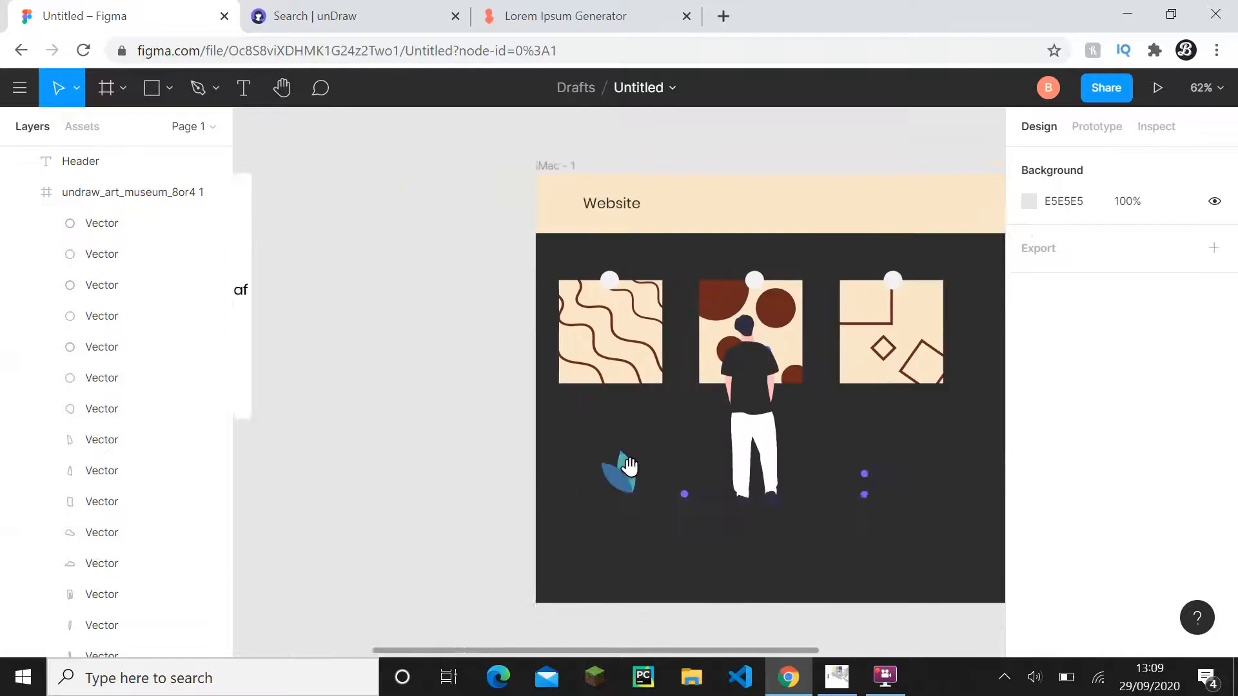
double_click(410, 249)
click(410, 248)
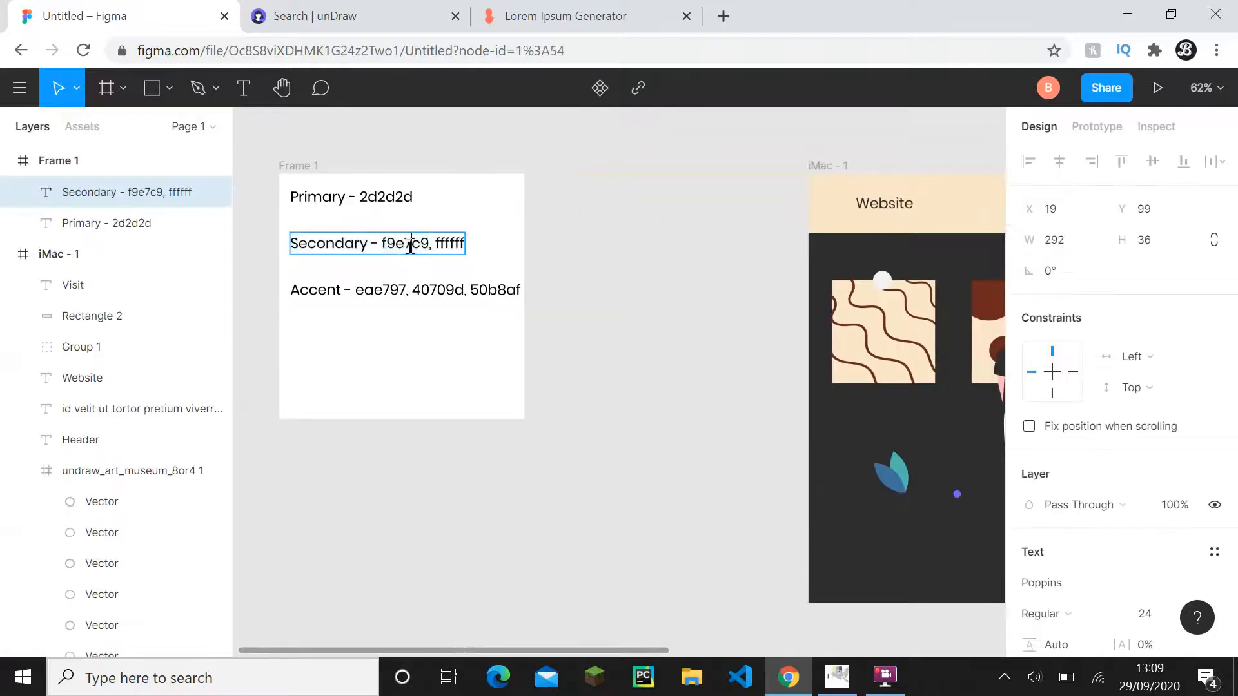
click(606, 389)
- Set the fill of the man's trousers in the museum illustration to f9e7c9
scroll(681, 445, up, 5)
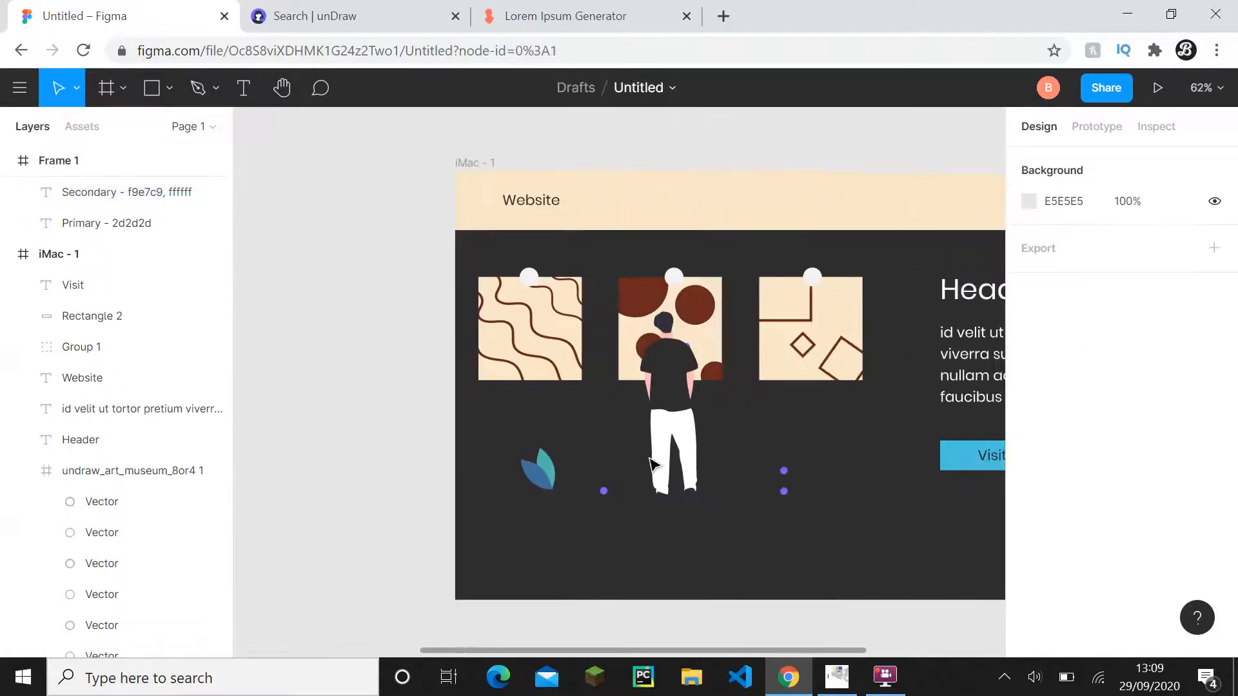
double_click(680, 445)
scroll(826, 478, down, 1)
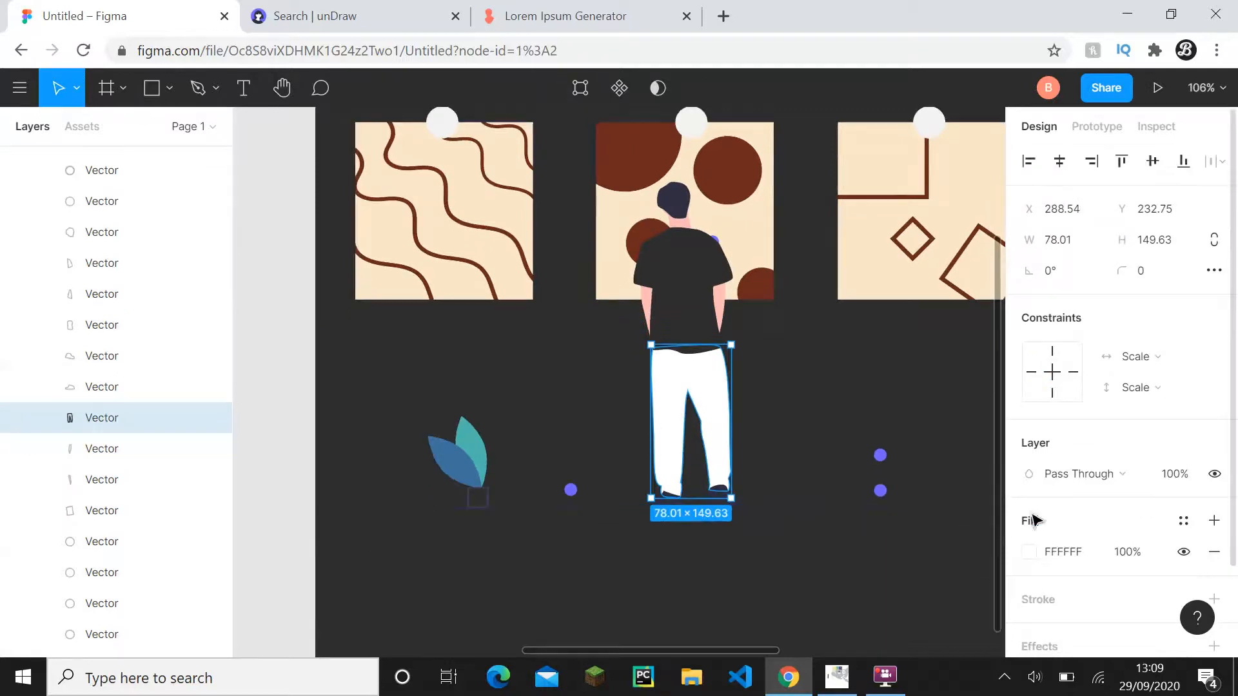
click(1064, 550)
key(ctrl+v)
click(921, 599)
scroll(915, 597, down, 4)
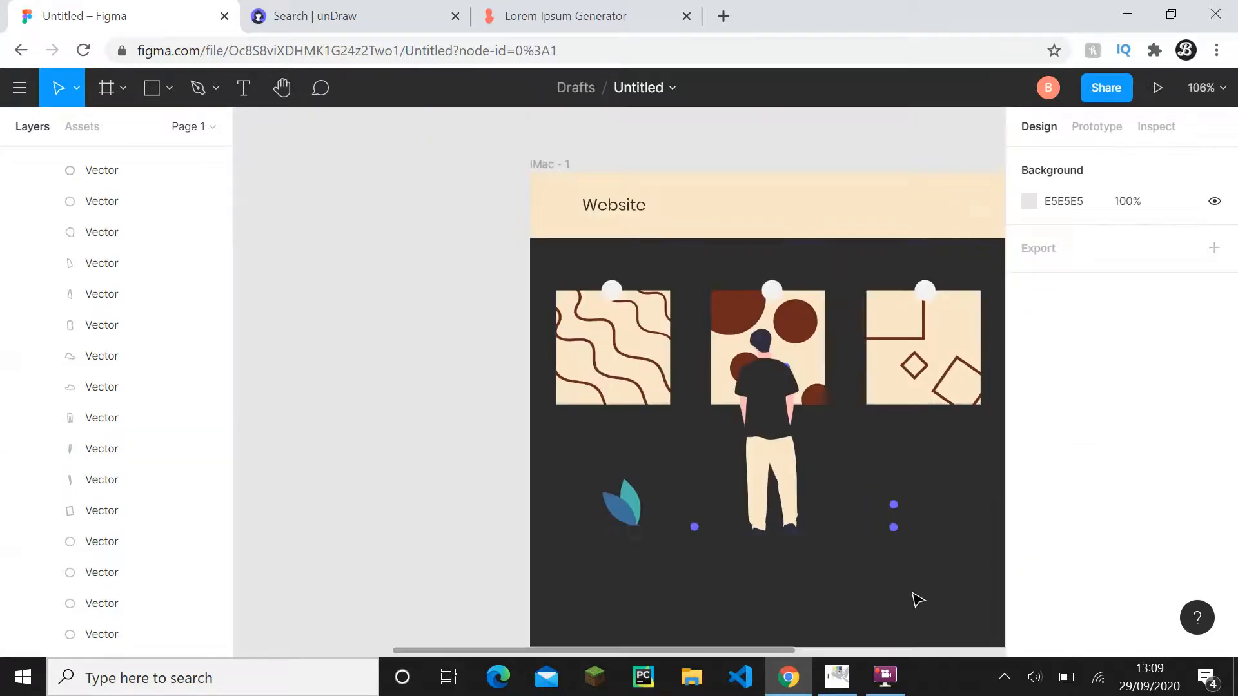
- Review the man's recoloured trousers and undo their last fill change
drag(915, 597, 775, 540)
scroll(629, 514, up, 3)
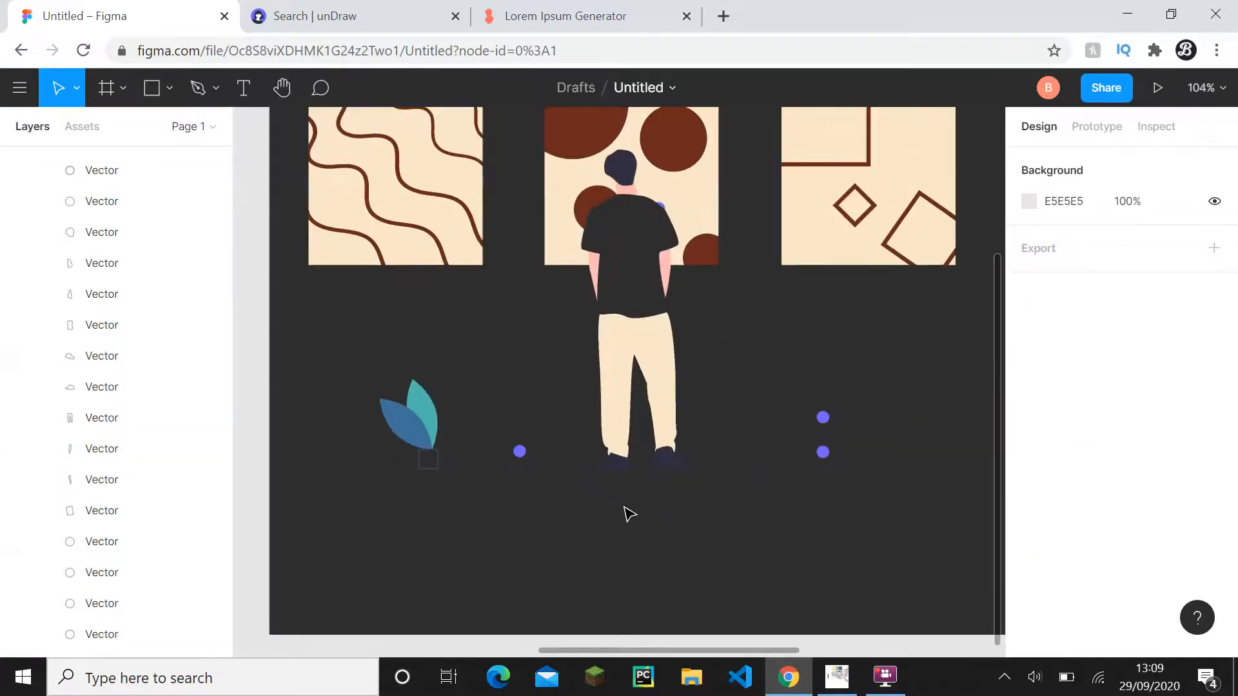
scroll(514, 465, down, 4)
drag(514, 466, 590, 490)
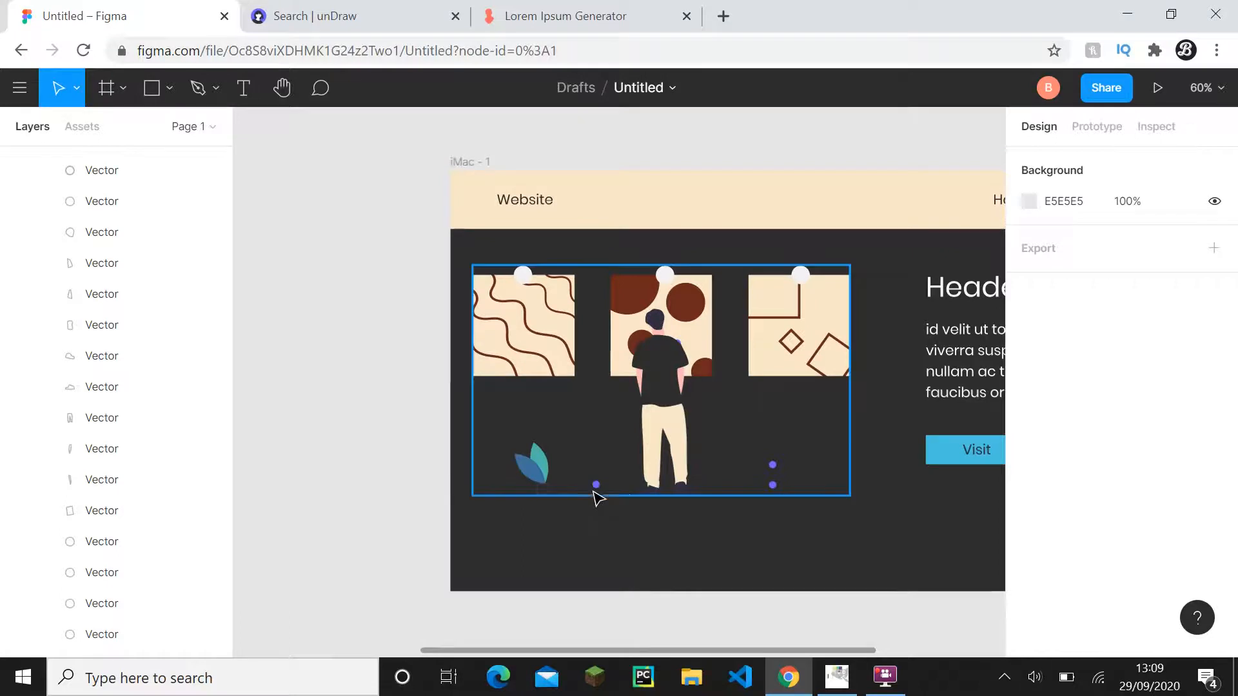
double_click(651, 484)
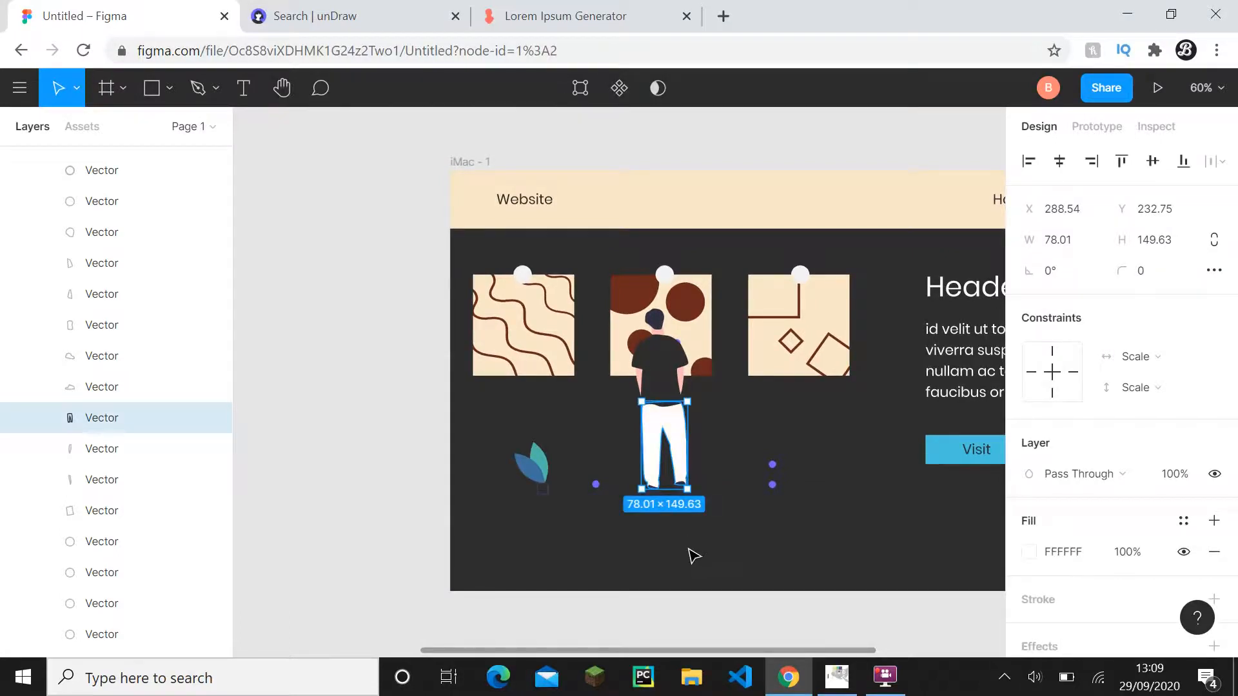
click(452, 454)
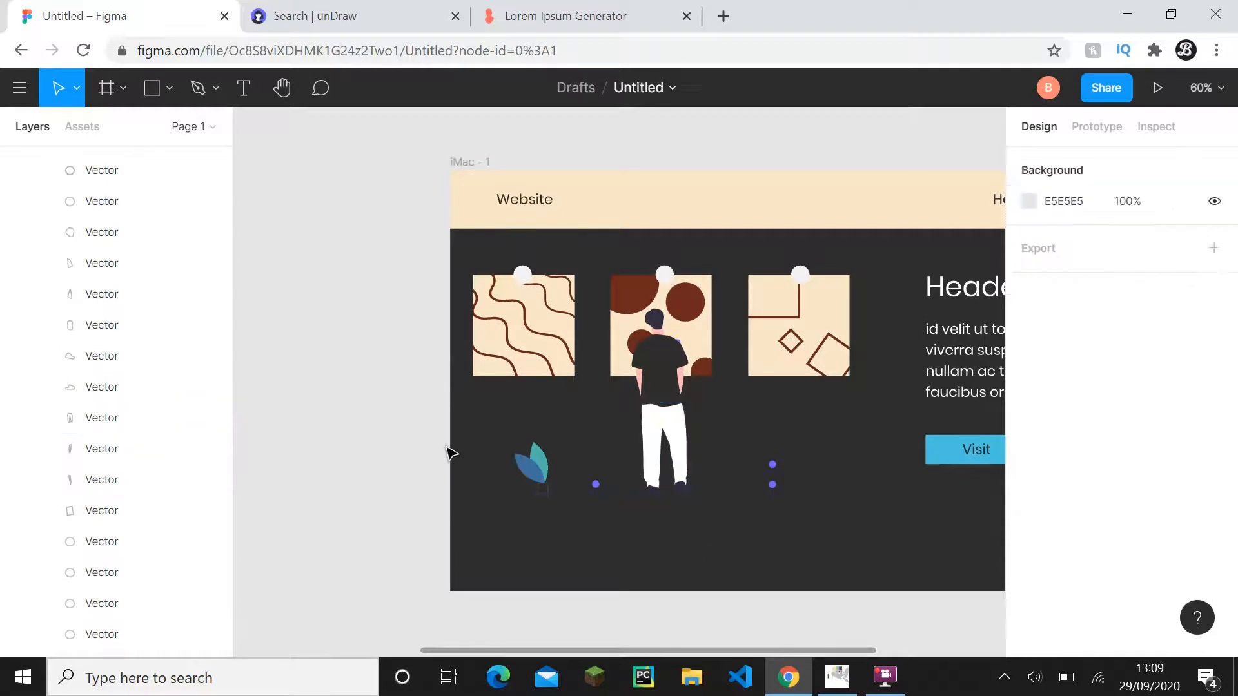
- Copy the hex code f9e7c9 from the Secondary label in Frame 1 again
scroll(671, 439, down, 1)
scroll(699, 545, down, 1)
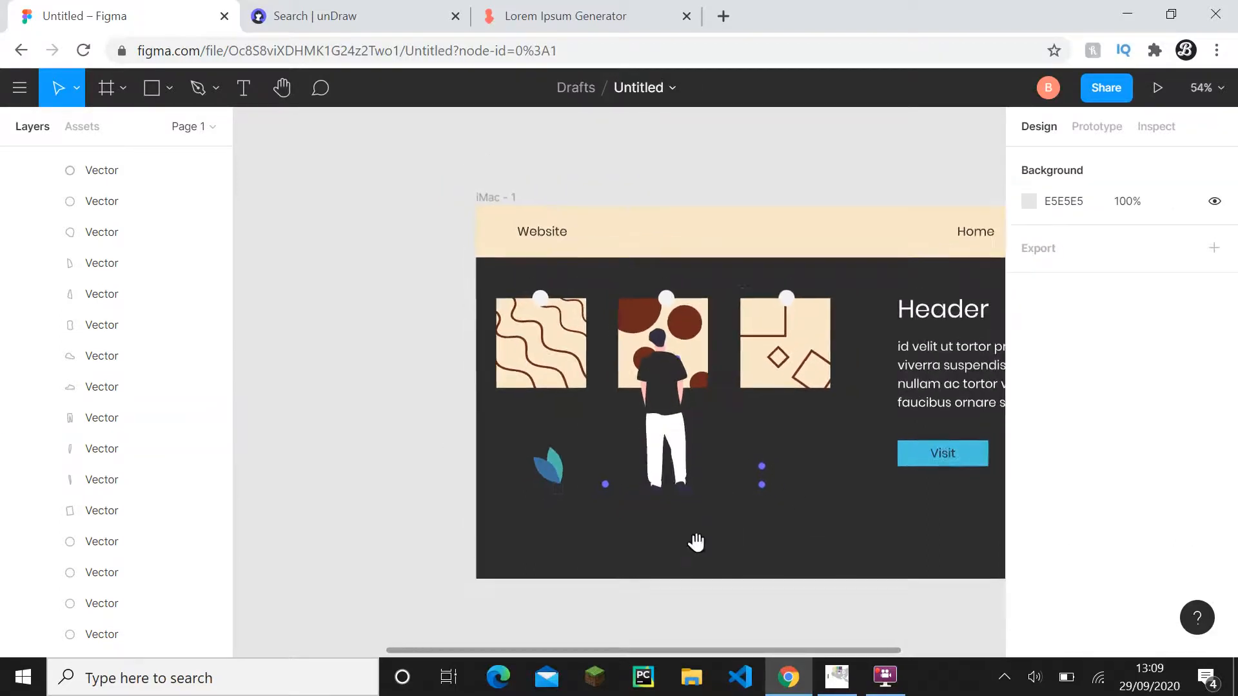
drag(696, 545, 708, 426)
drag(646, 339, 832, 516)
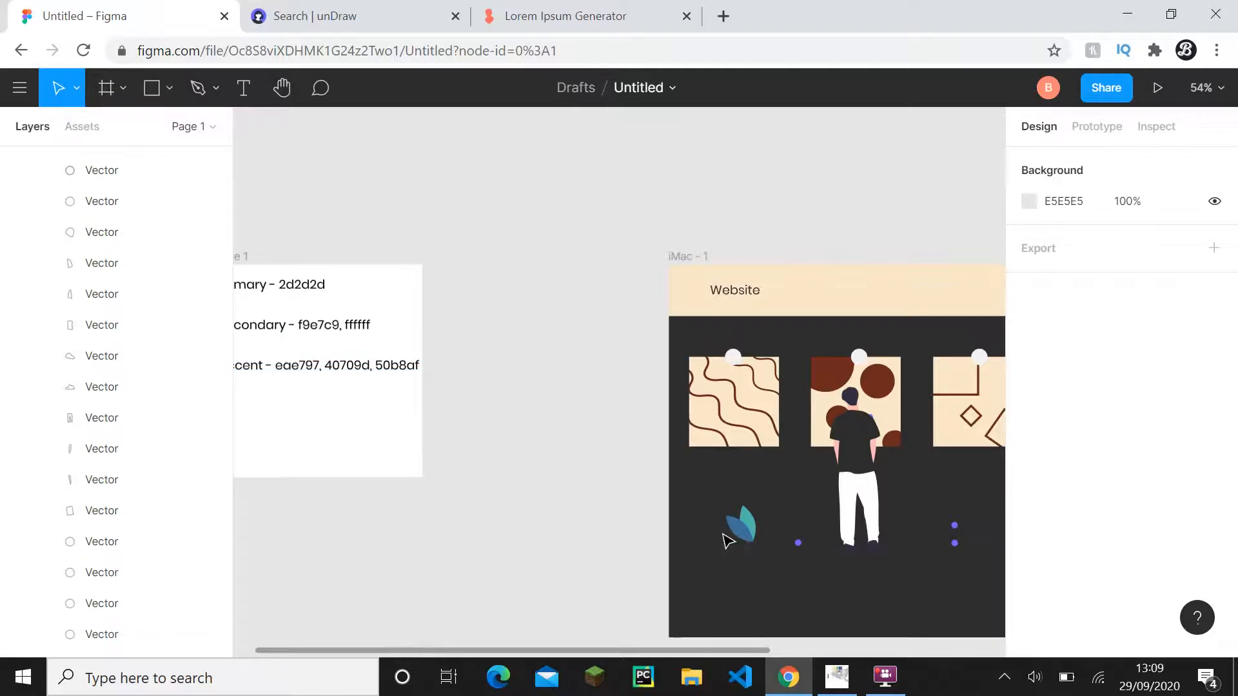
scroll(858, 561, up, 3)
scroll(393, 445, down, 1)
drag(390, 433, 786, 494)
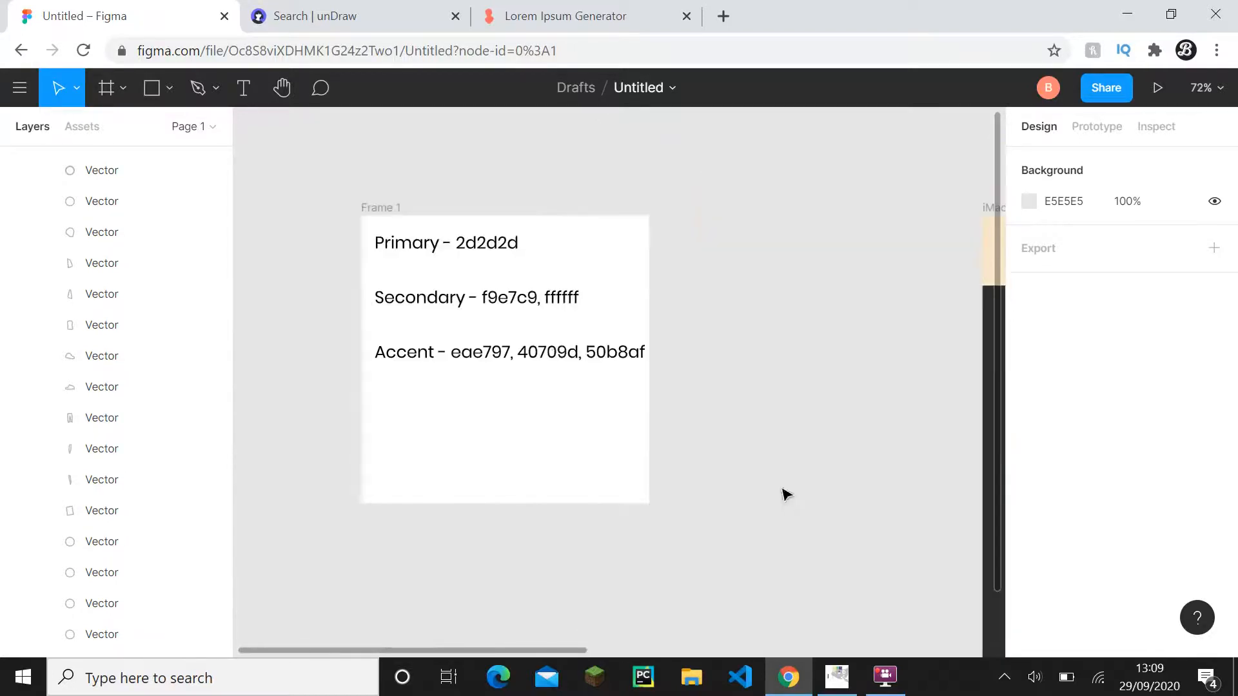
click(514, 302)
double_click(514, 301)
click(509, 297)
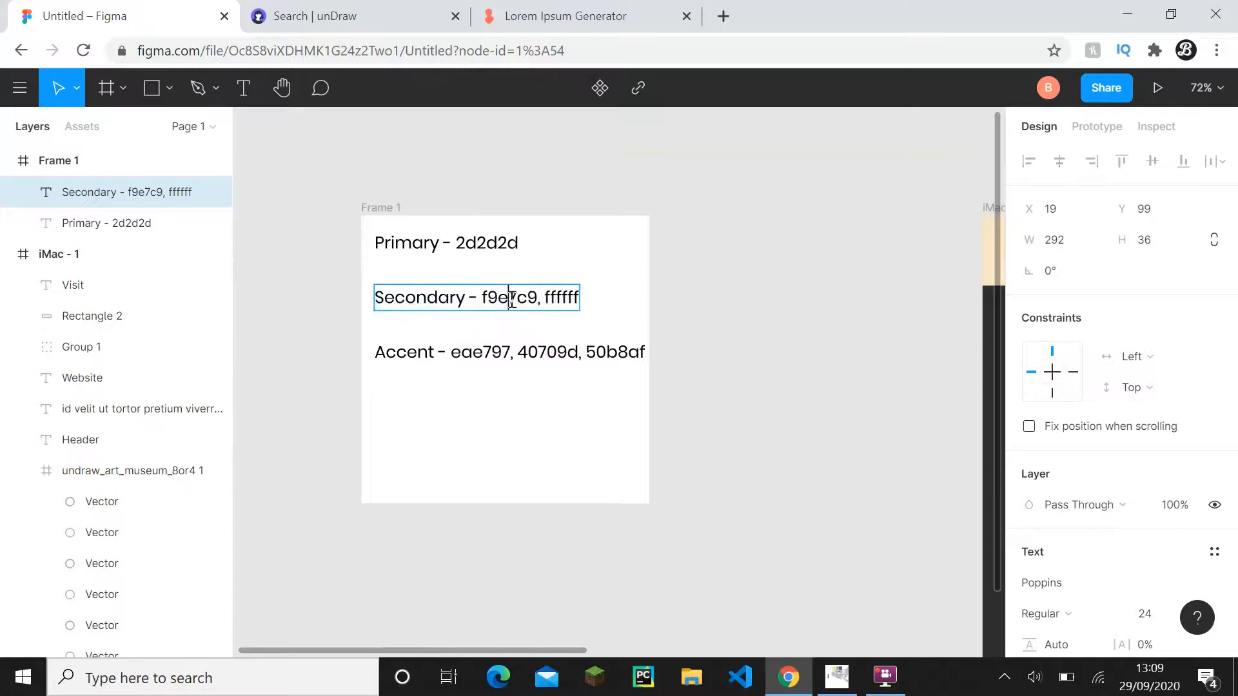
double_click(509, 298)
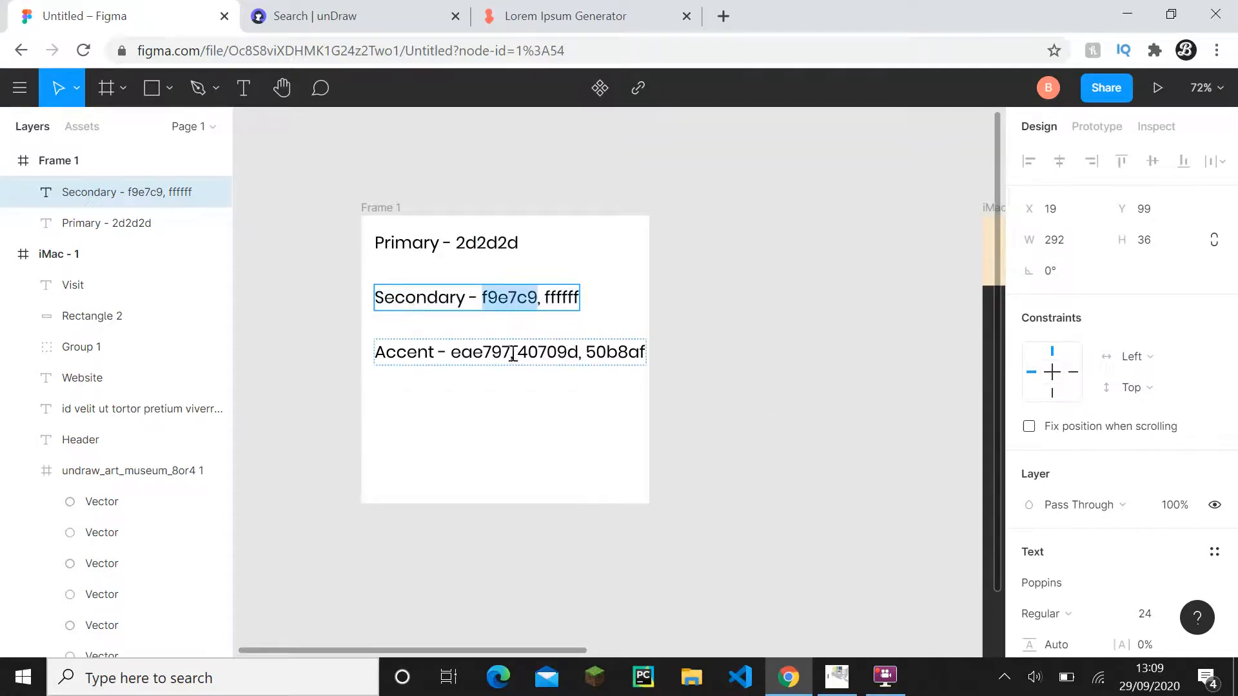
- Copy the hex code 50b8af from the Accent label in Frame 1
drag(864, 448, 759, 407)
double_click(544, 332)
key(ctrl+c)
key(Escape)
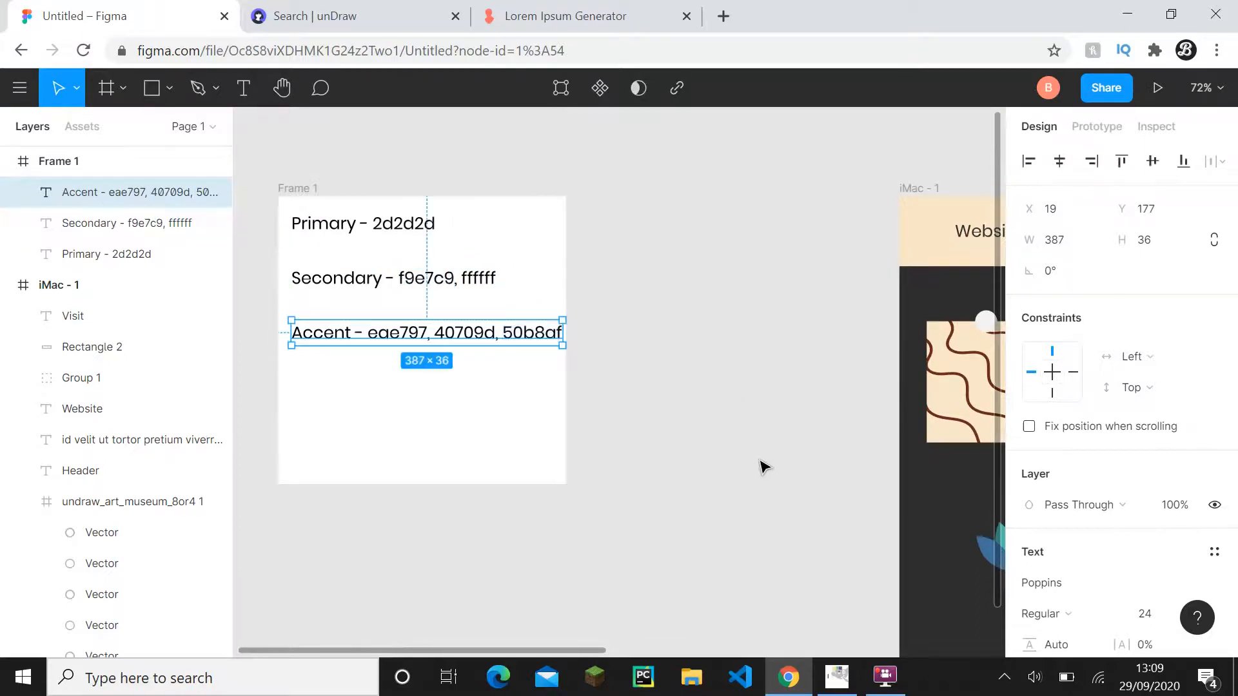
click(765, 465)
drag(785, 427, 460, 322)
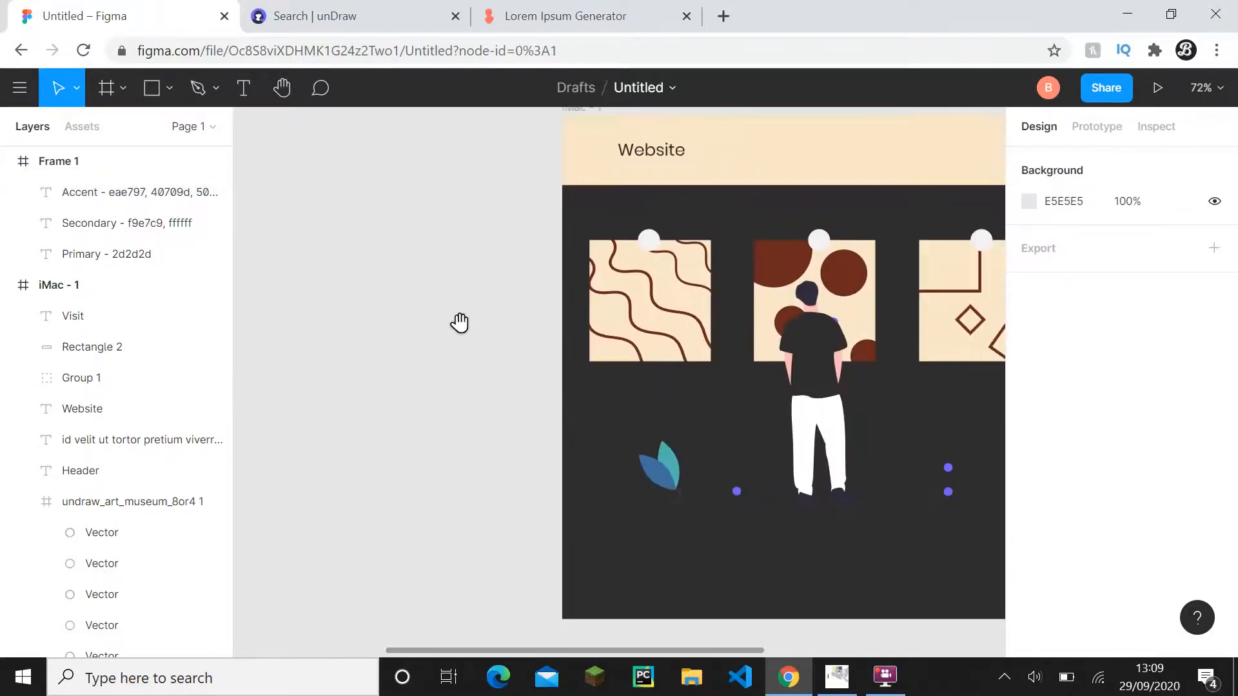
- Set the fill of the three small purple dots near the floor of the museum illustration to 50b8af
scroll(738, 497, up, 5)
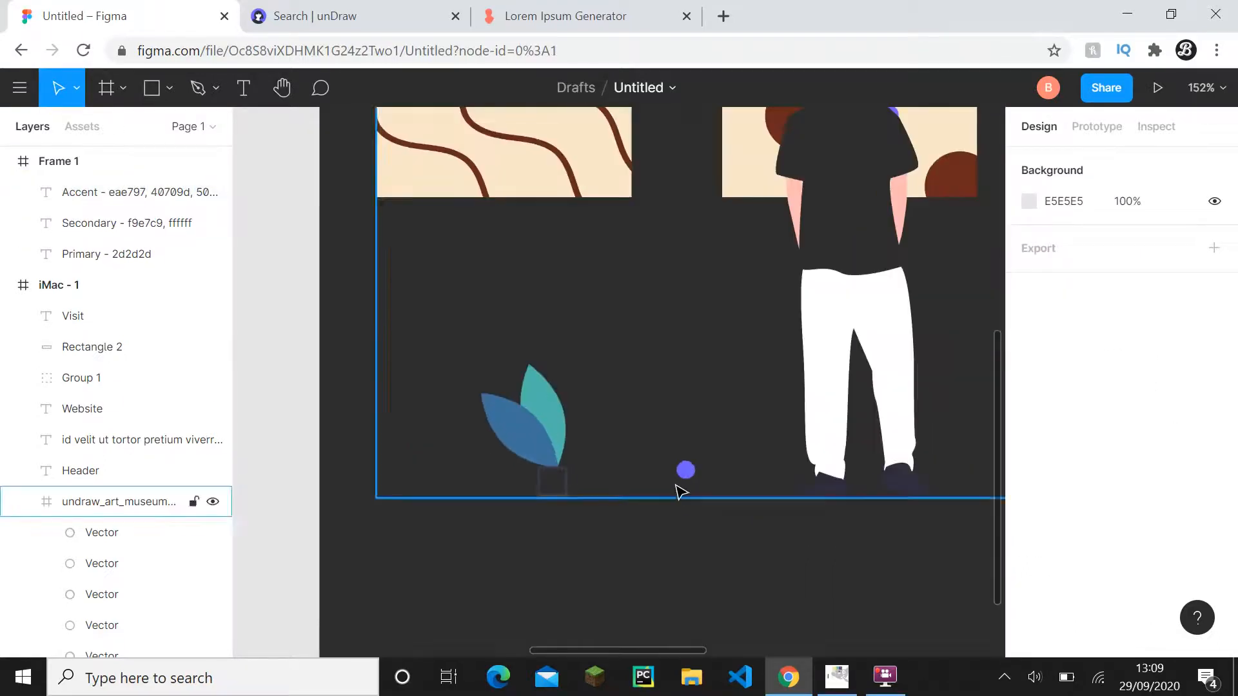
double_click(684, 477)
drag(686, 480, 278, 464)
shift+click(724, 454)
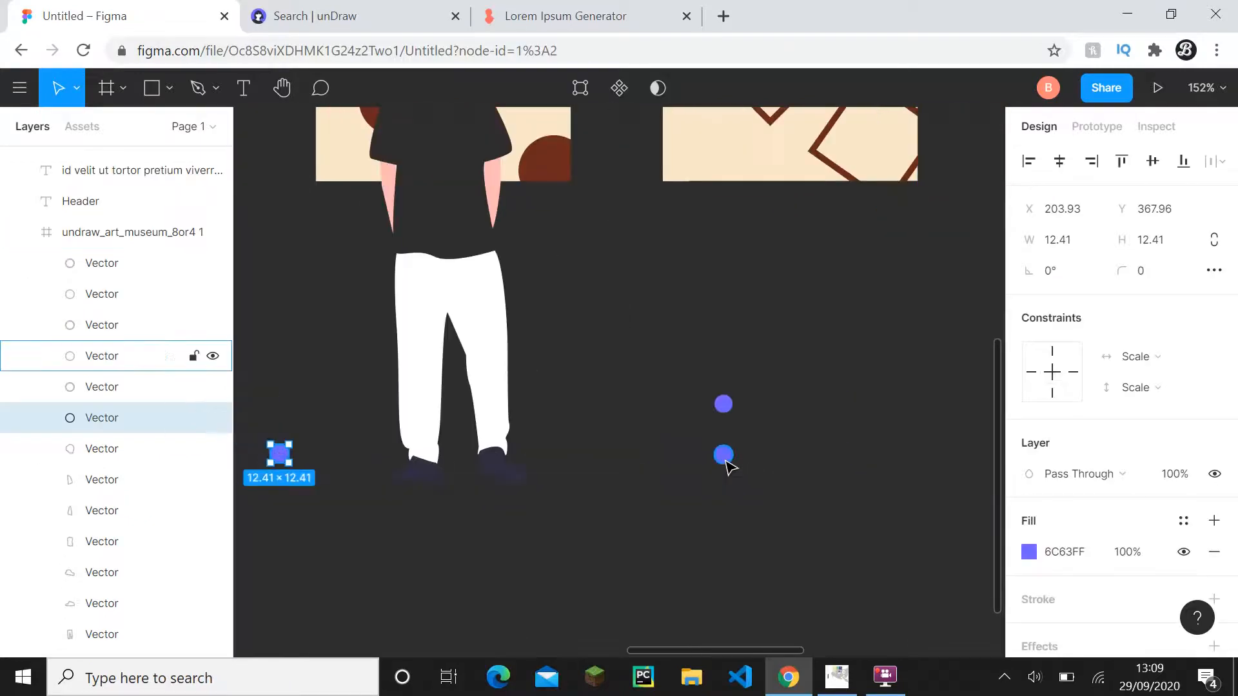
shift+click(726, 418)
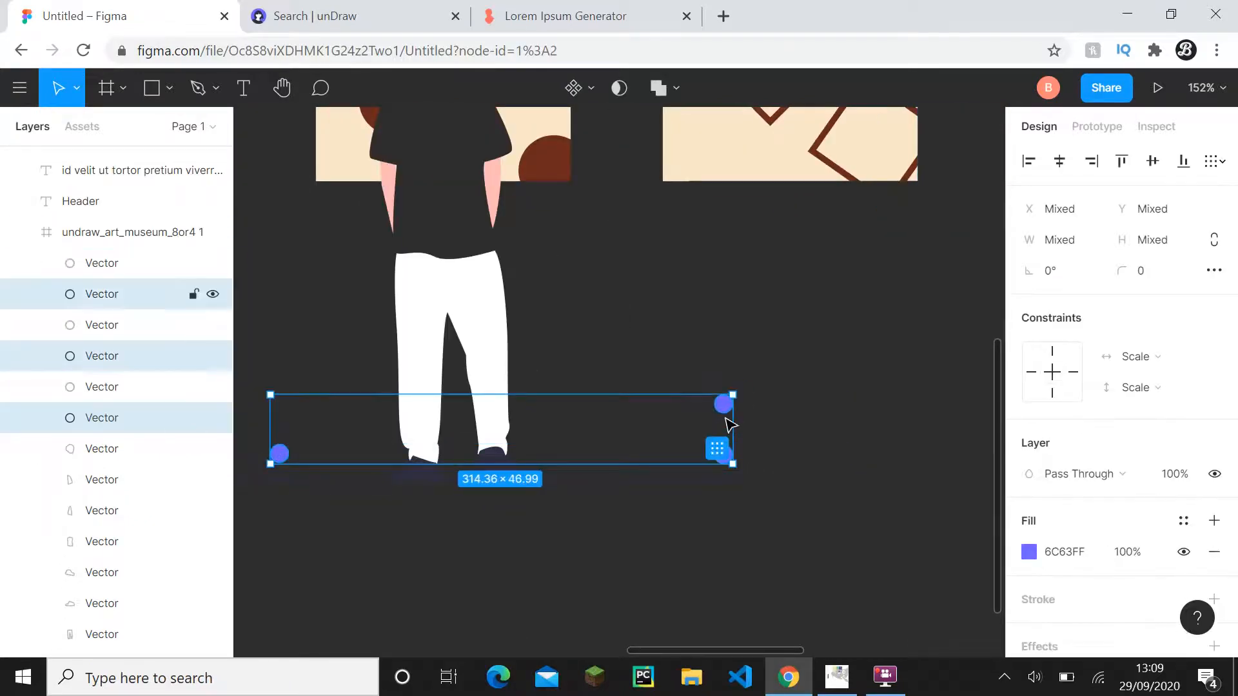
click(1048, 557)
key(ctrl+v)
click(847, 583)
scroll(709, 553, down, 4)
drag(675, 547, 760, 558)
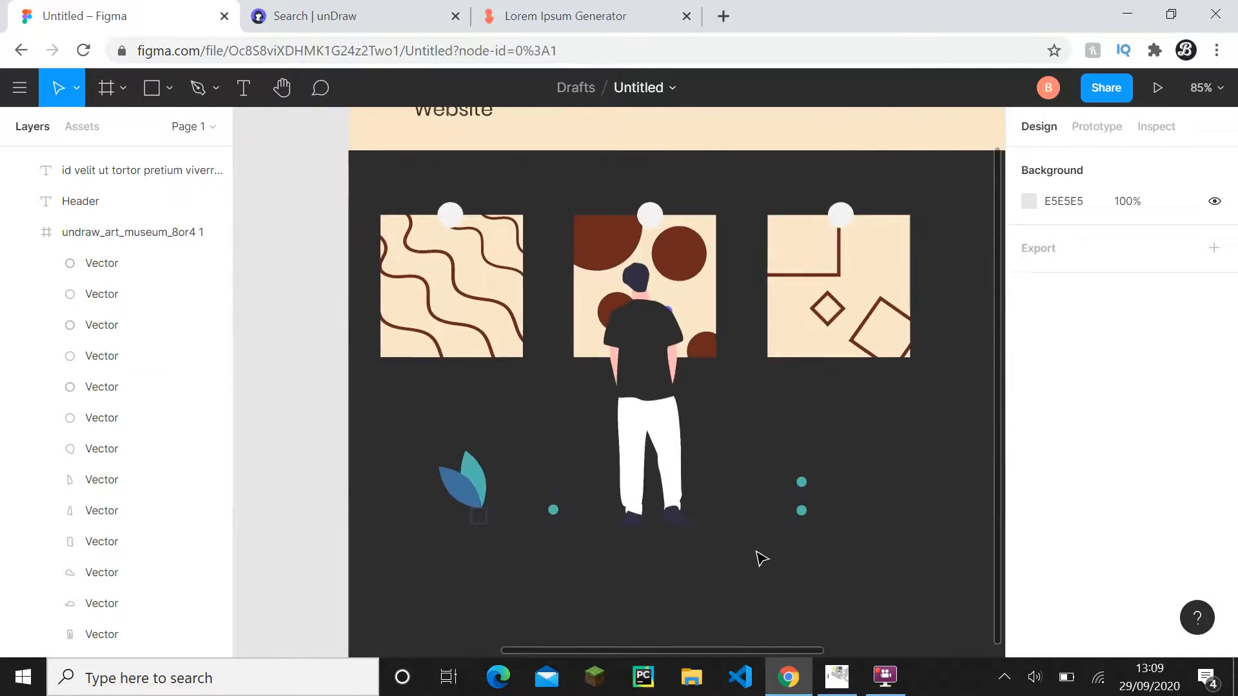
- Set the fill of the three circles at the upper edges of the paintings to 50b8af
scroll(716, 530, down, 2)
drag(616, 472, 622, 543)
scroll(571, 413, up, 1)
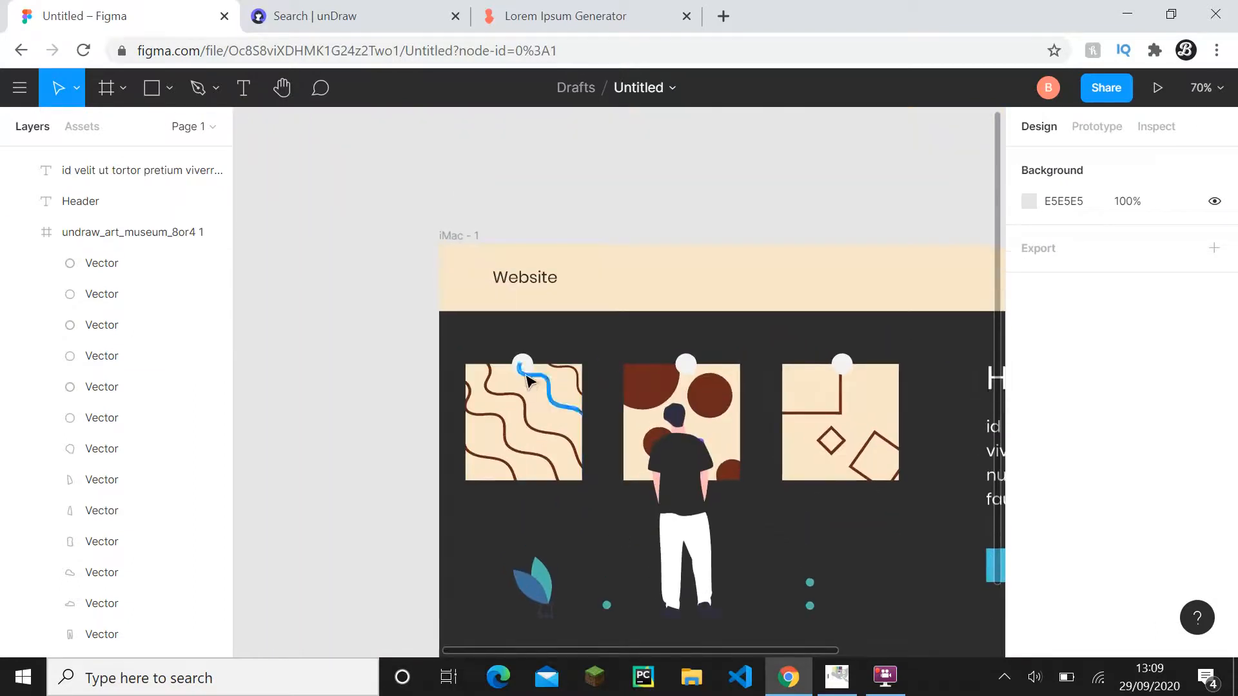
click(523, 366)
shift+click(685, 365)
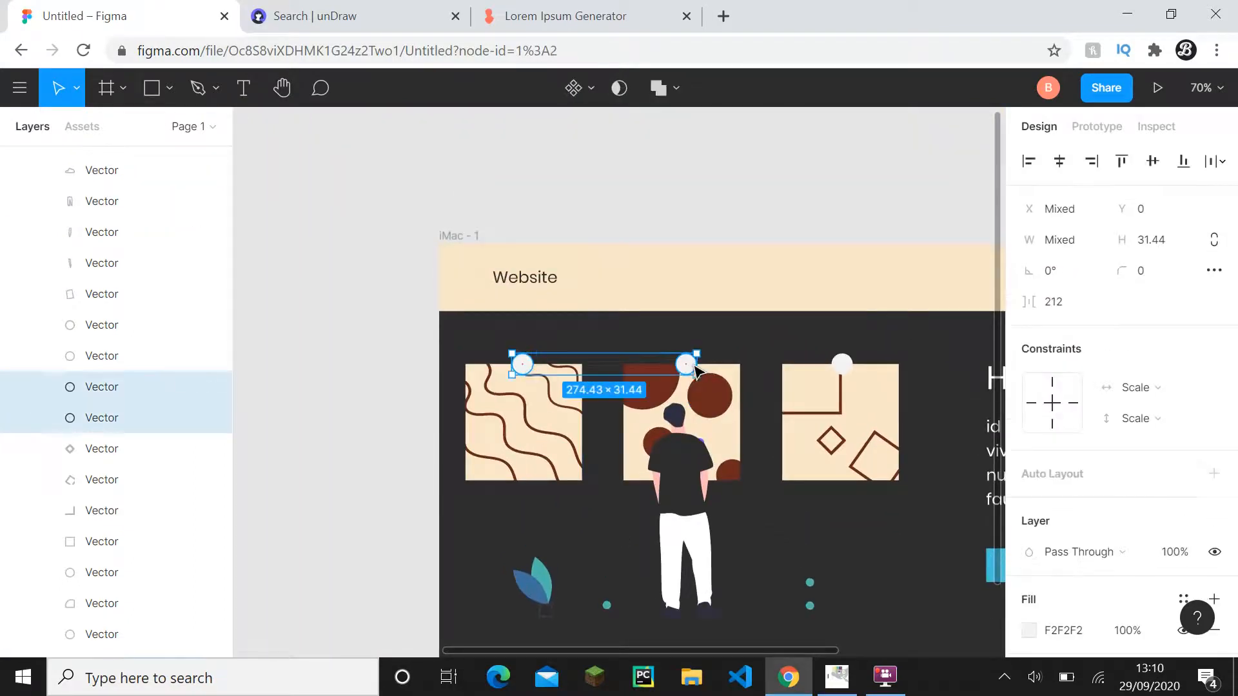
shift+click(842, 368)
click(1073, 559)
key(ctrl+v)
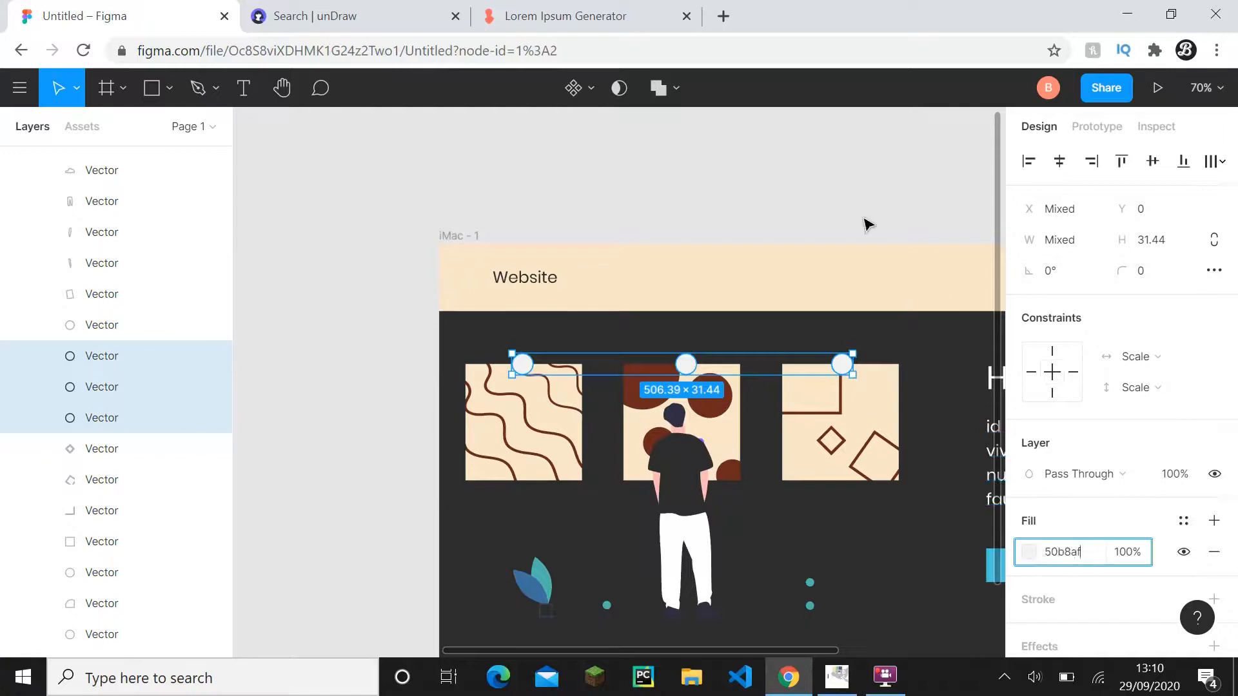
click(868, 223)
scroll(870, 334, down, 1)
drag(870, 332, 830, 293)
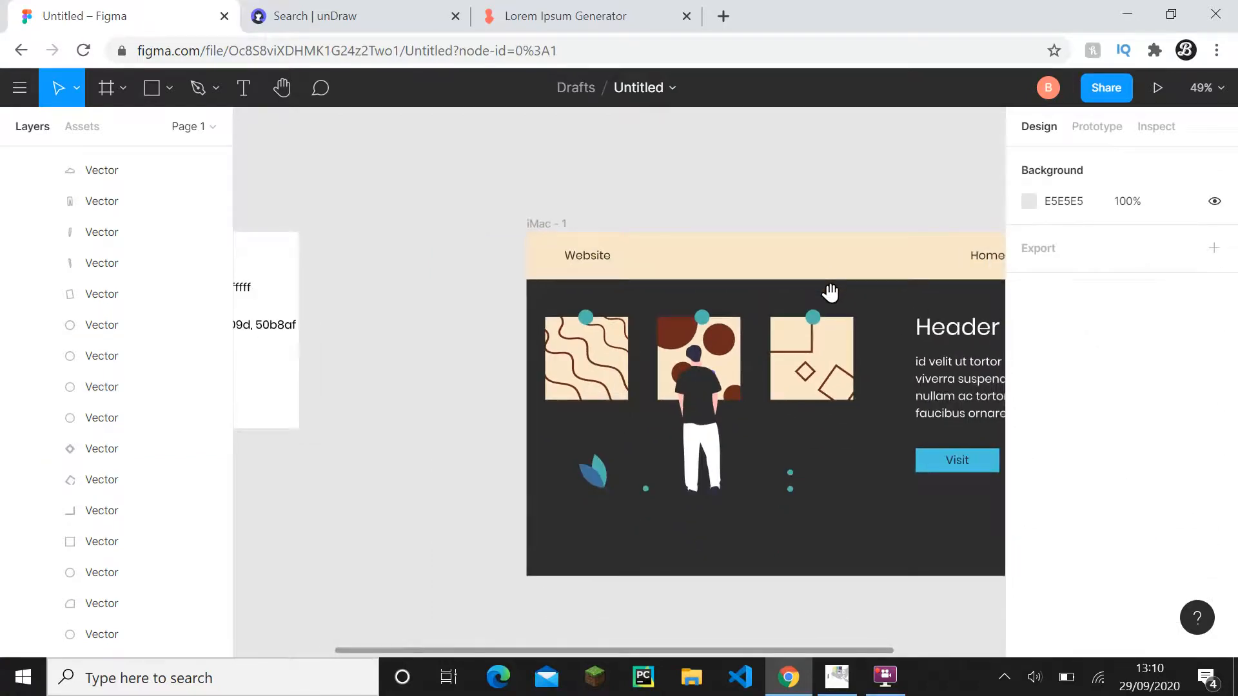
scroll(463, 381, up, 1)
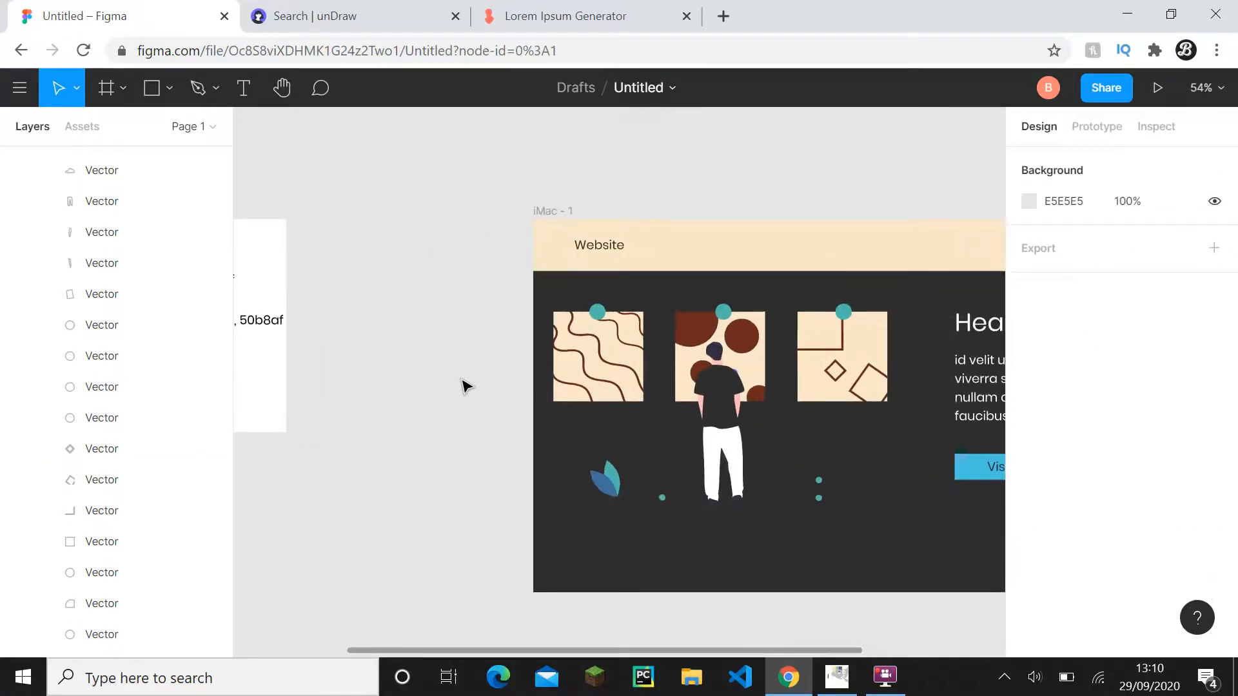
- Copy the hex code 40709d from the Accent label in Frame 1
drag(463, 381, 558, 372)
drag(657, 373, 702, 368)
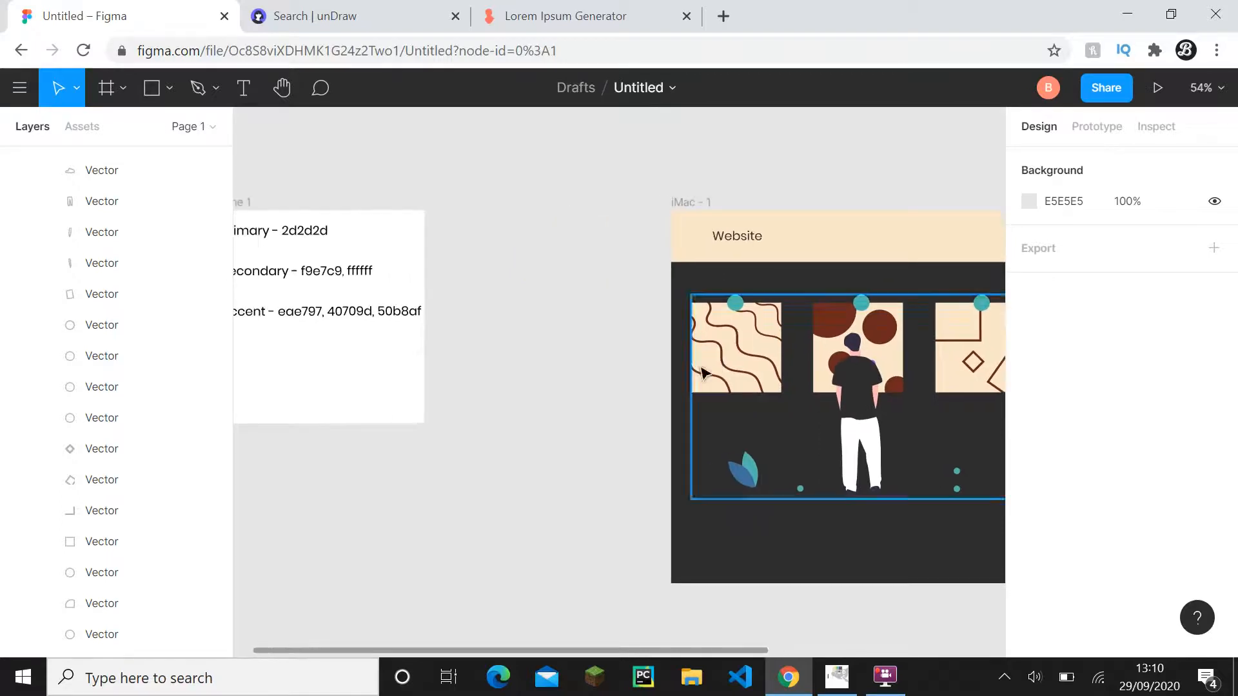
double_click(334, 316)
double_click(352, 314)
key(ctrl+c)
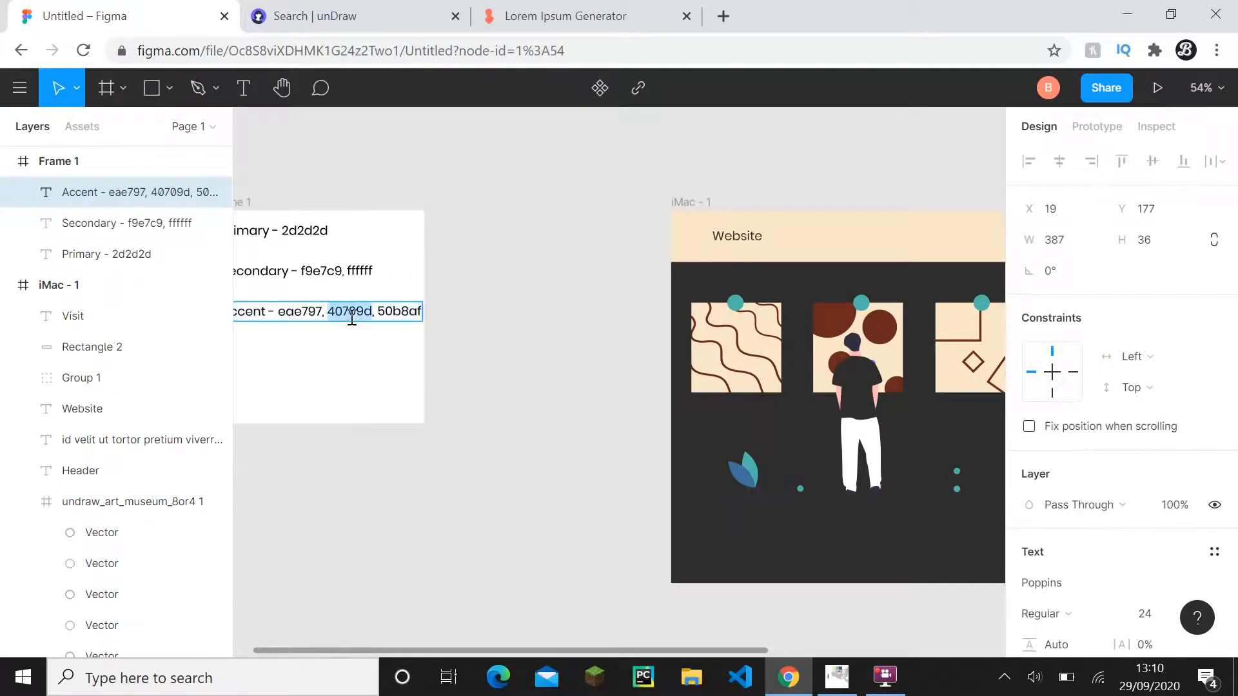
click(575, 419)
- Set the fill of all brown wavy lines, circles and angular outlines in the three paintings to 40709d
scroll(630, 434, up, 3)
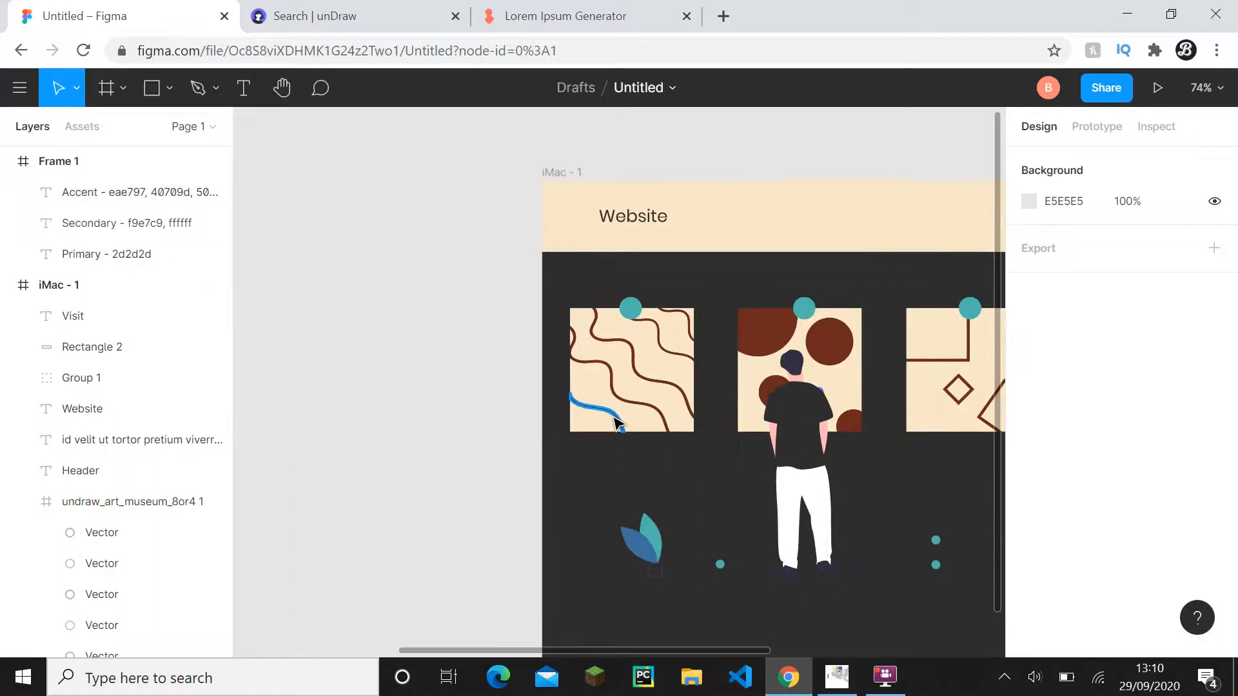
click(617, 422)
shift+click(631, 365)
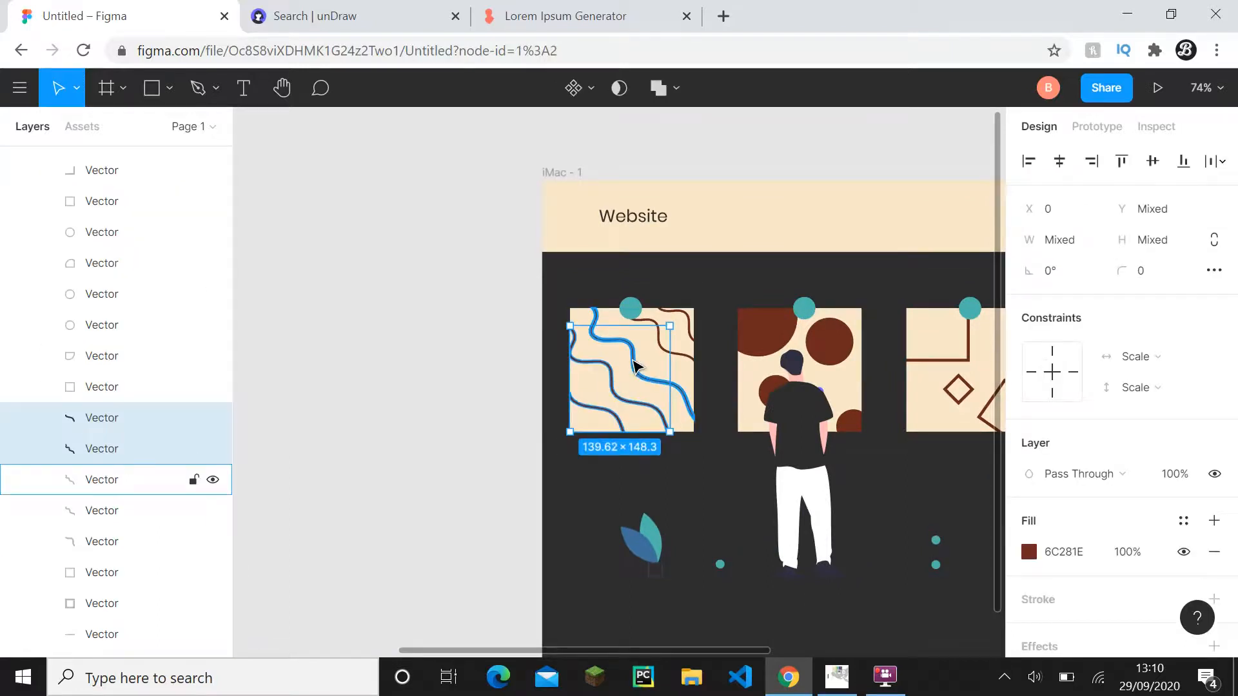
shift+click(664, 351)
shift+click(680, 326)
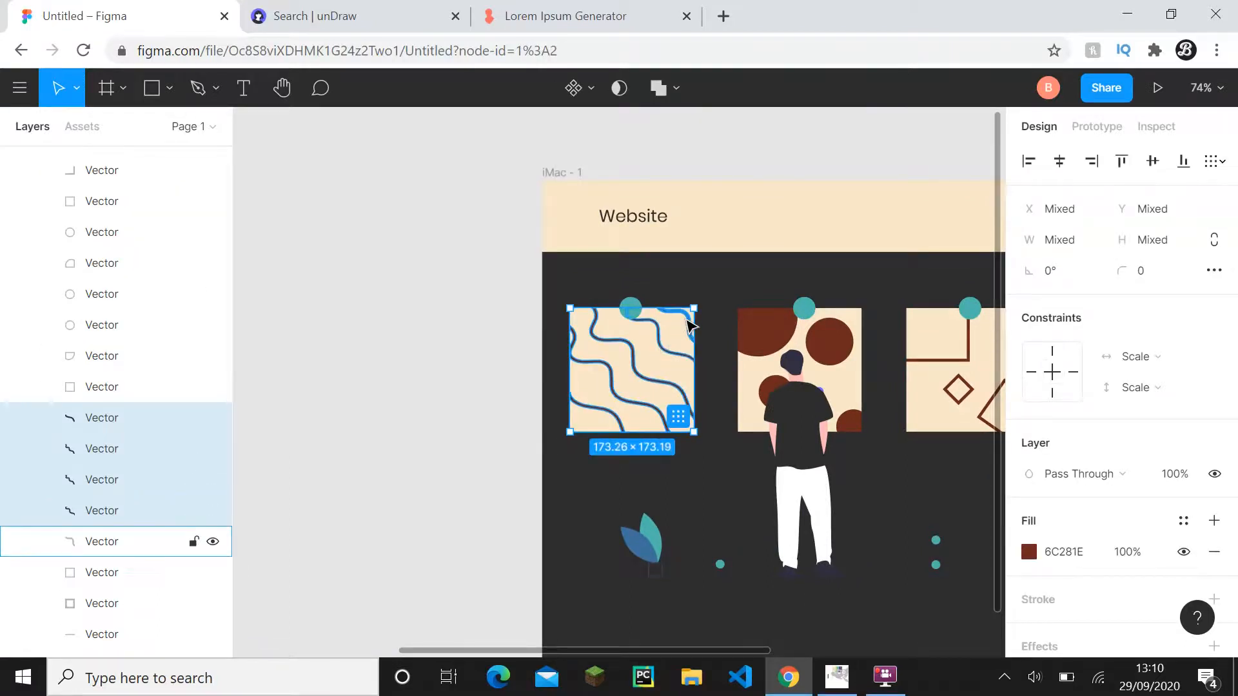
shift+click(688, 325)
shift+click(782, 342)
shift+click(808, 348)
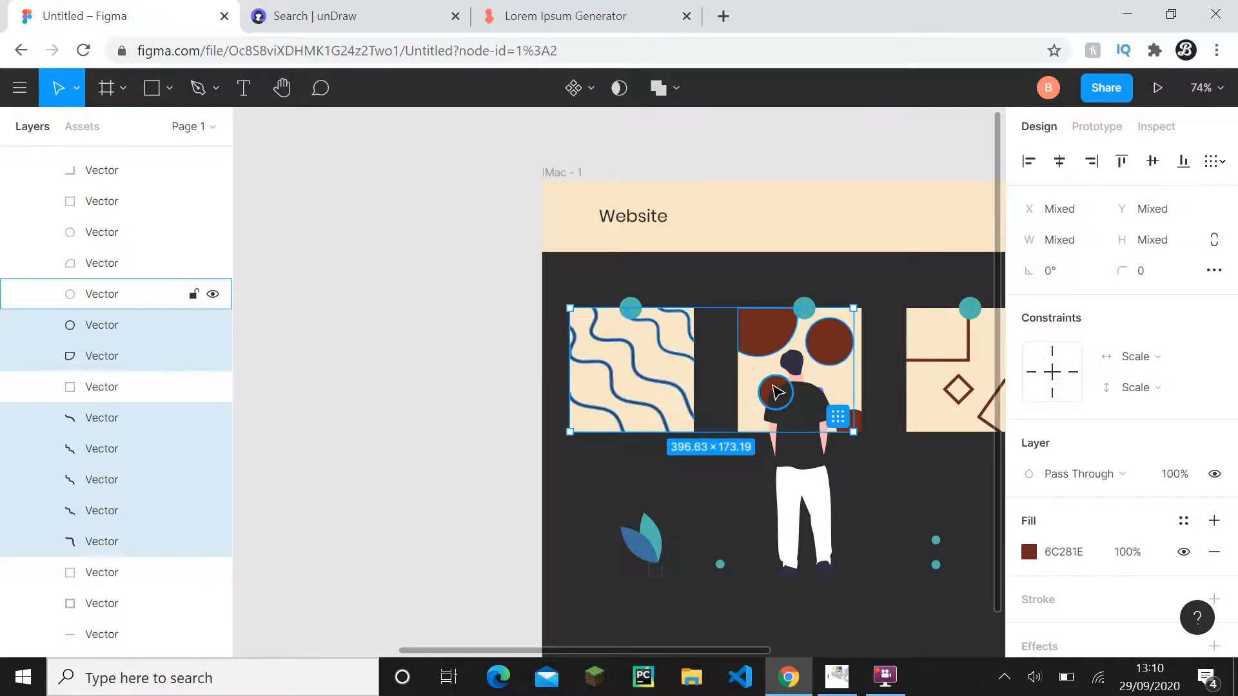
shift+click(777, 392)
ctrl+scroll(859, 420, up, 5)
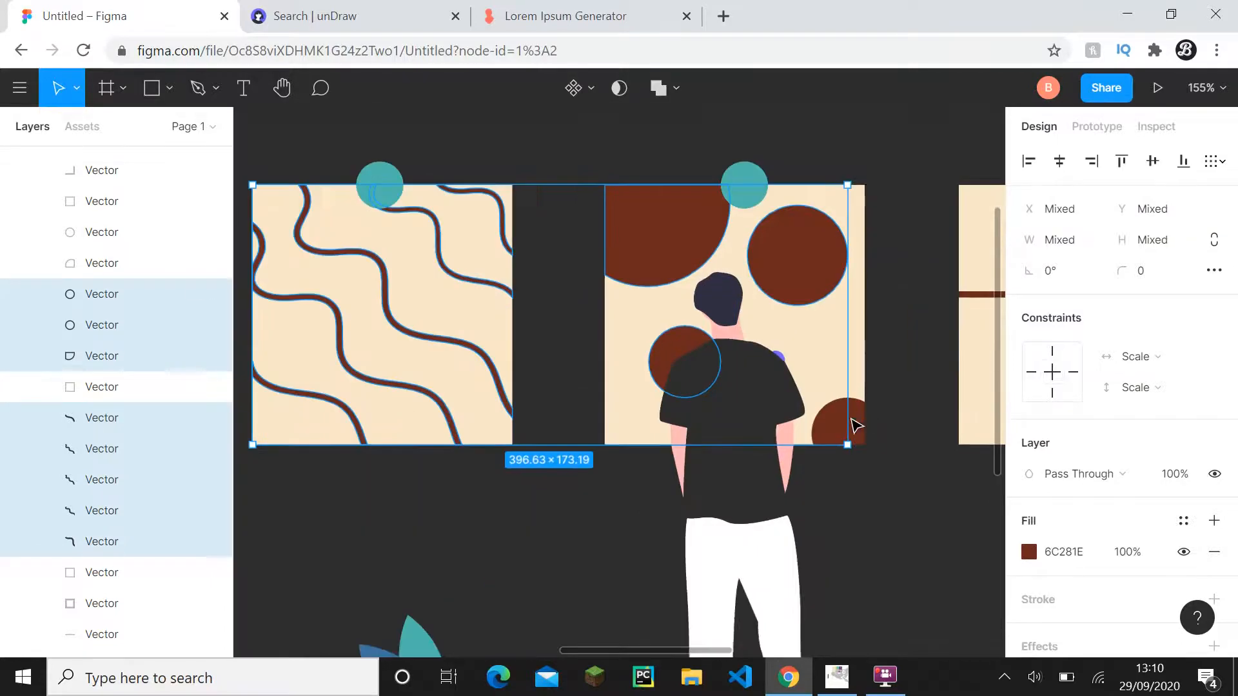
shift+click(853, 422)
ctrl+scroll(645, 407, down, 4)
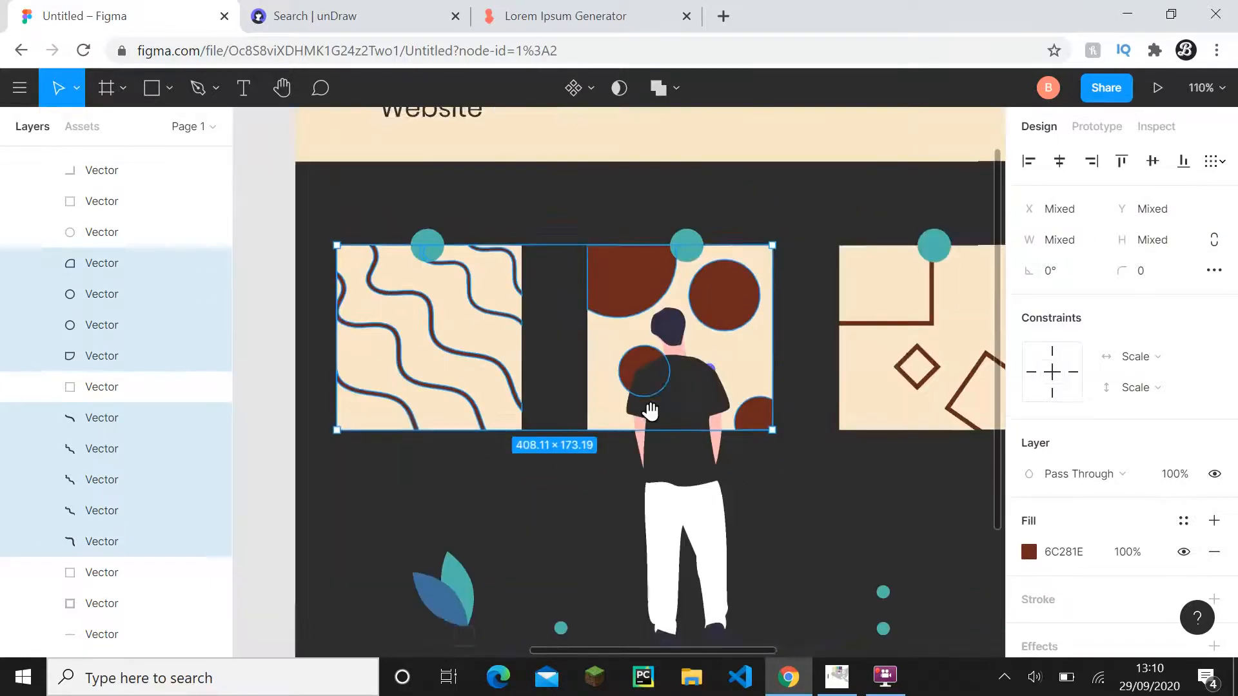
shift+click(700, 339)
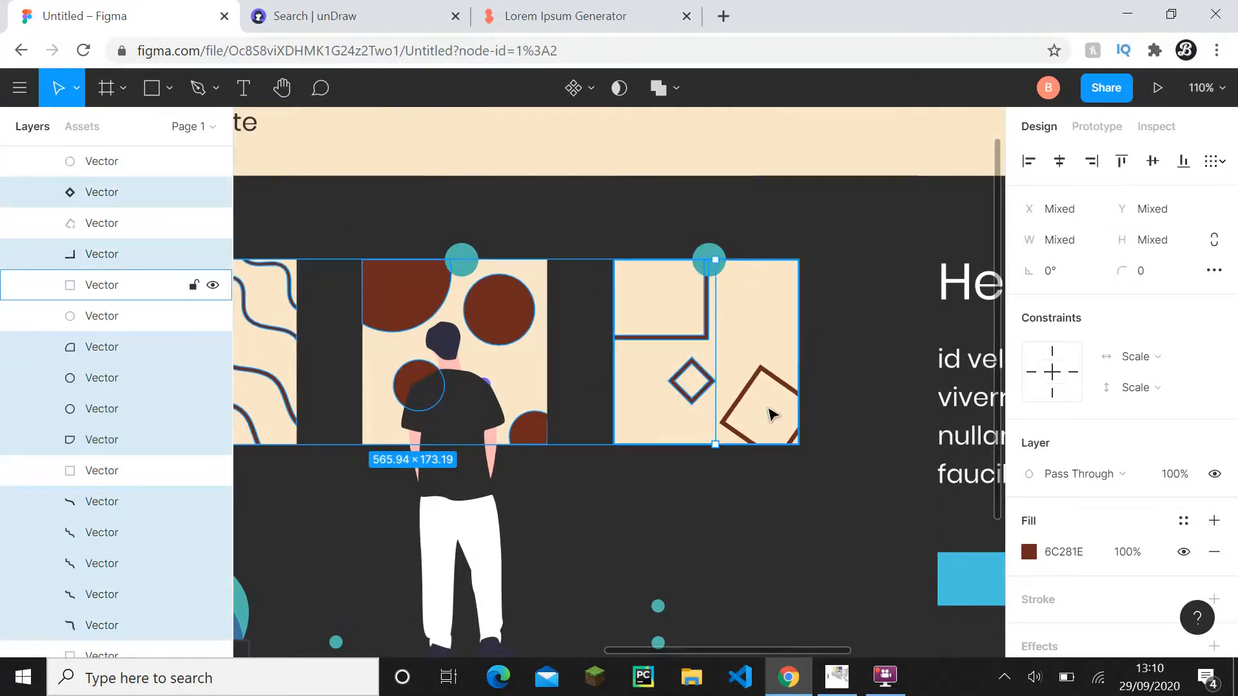
shift+click(724, 423)
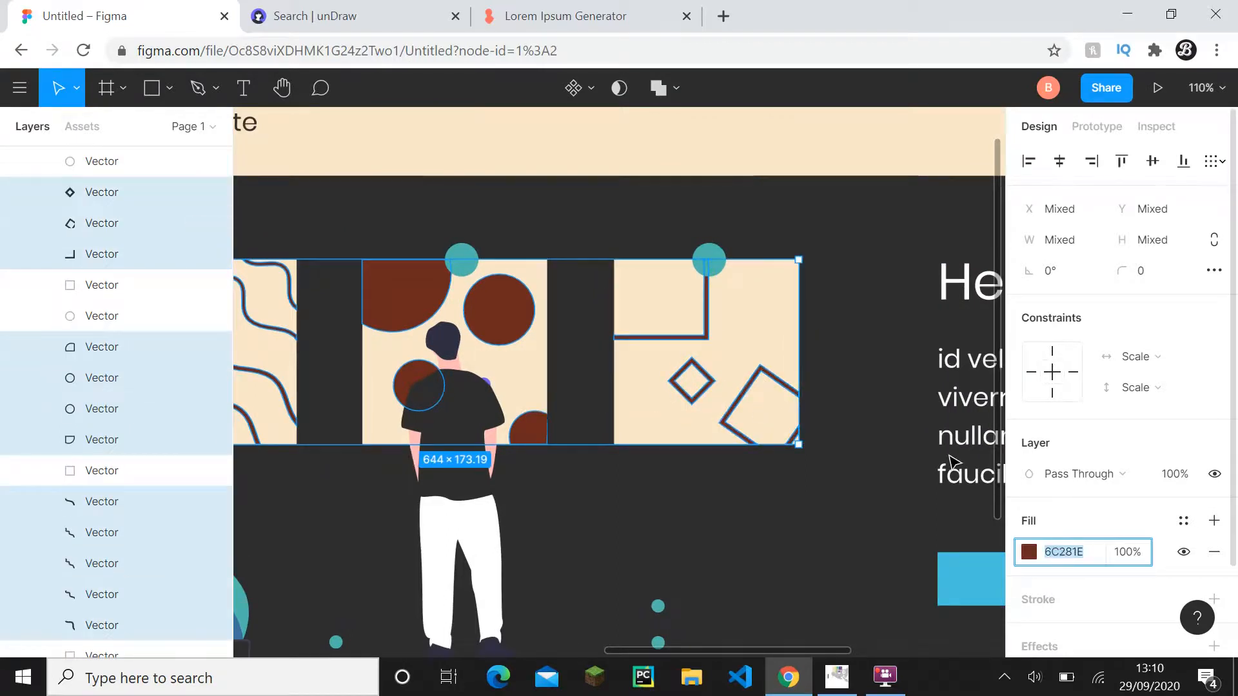
text(40709e)
click(910, 360)
ctrl+scroll(893, 363, down, 5)
drag(887, 360, 837, 337)
- Examine the recoloured iMac - 1 mockup as a whole and the illustration's remaining colours
ctrl+scroll(815, 316, down, 2)
ctrl+scroll(781, 341, down, 6)
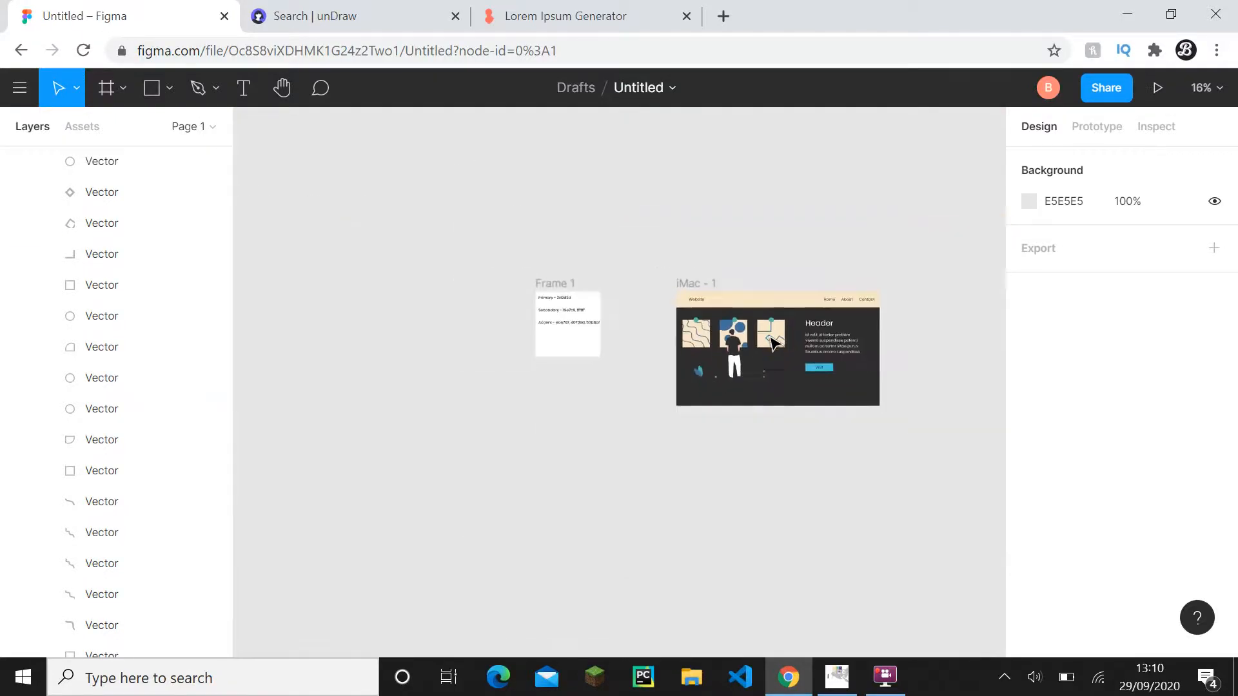
ctrl+scroll(772, 343, up, 6)
drag(772, 344, 574, 304)
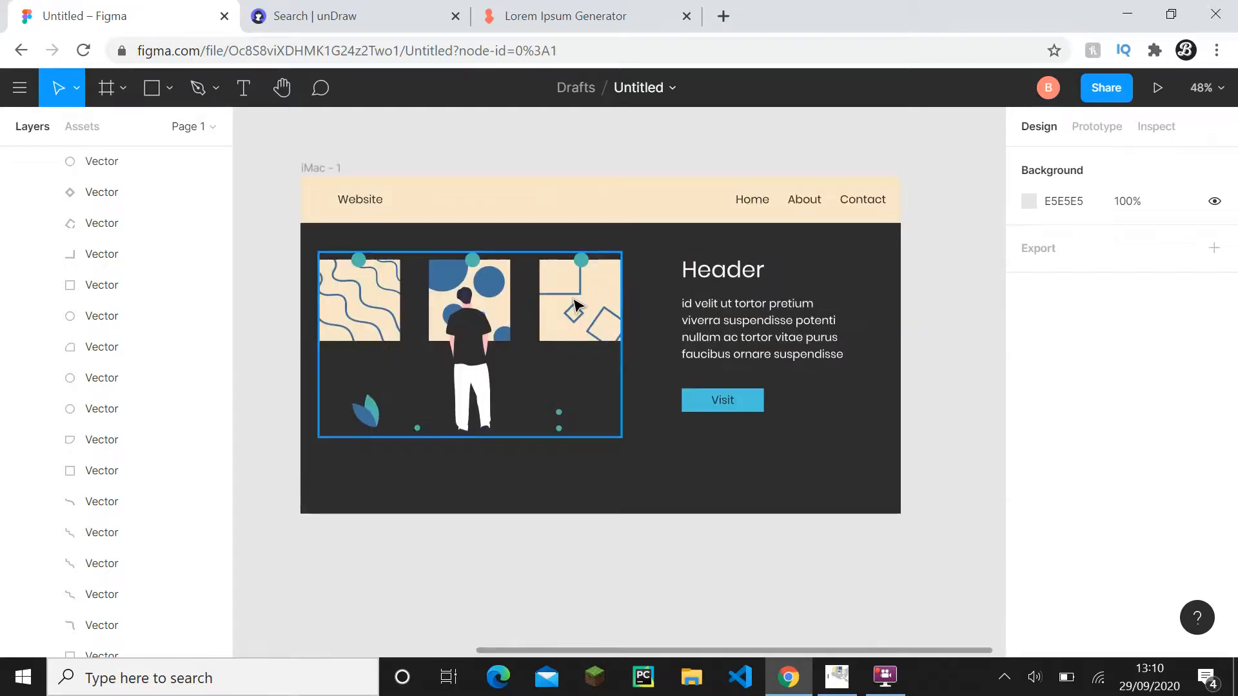
ctrl+scroll(574, 303, down, 3)
ctrl+scroll(574, 304, up, 2)
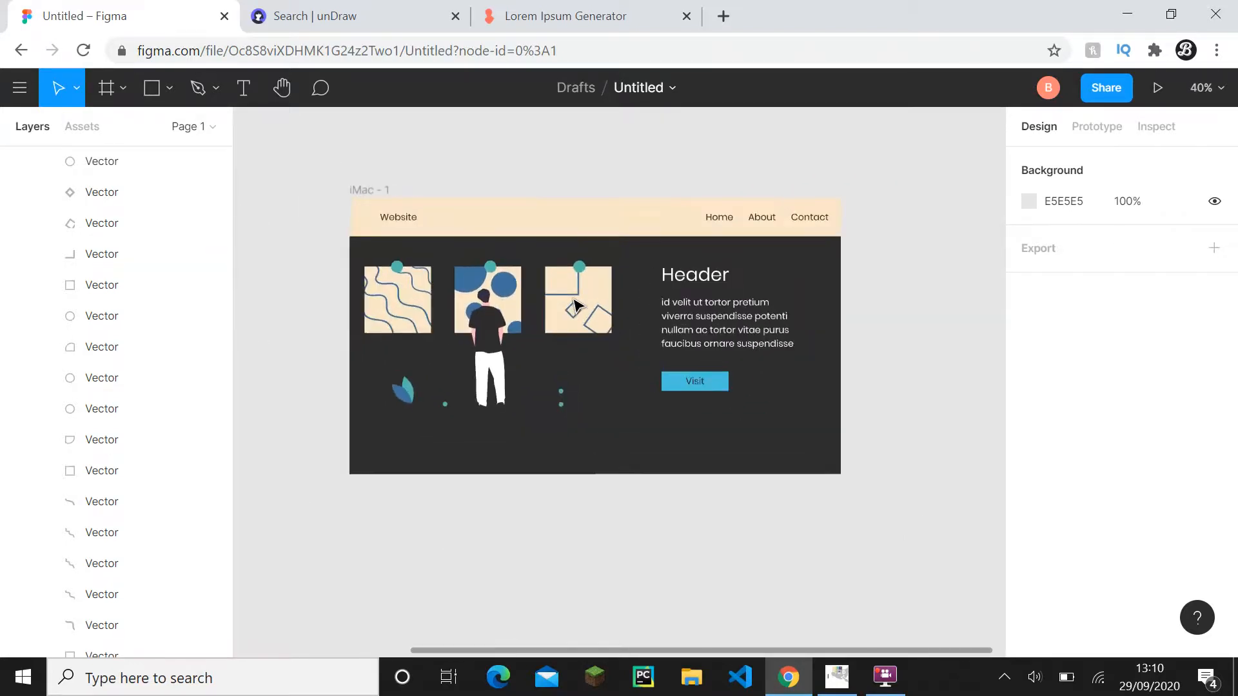
ctrl+scroll(537, 385, up, 2)
drag(436, 413, 657, 421)
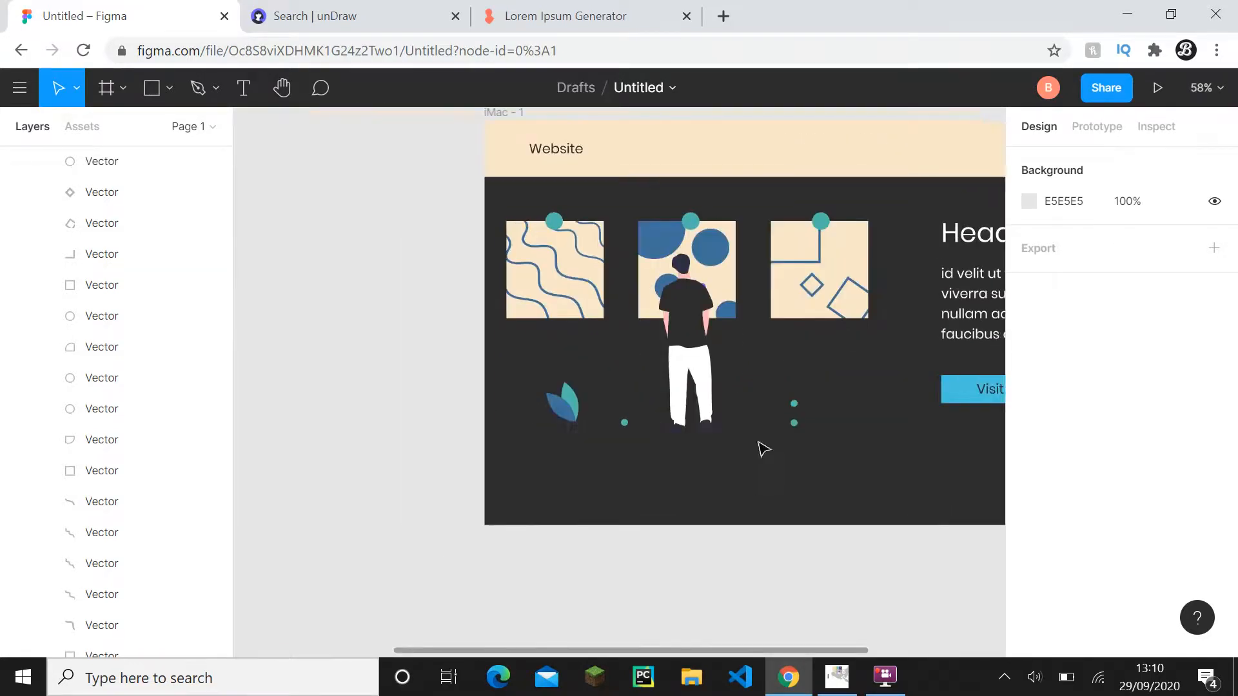
ctrl+scroll(554, 446, up, 3)
ctrl+scroll(568, 451, down, 3)
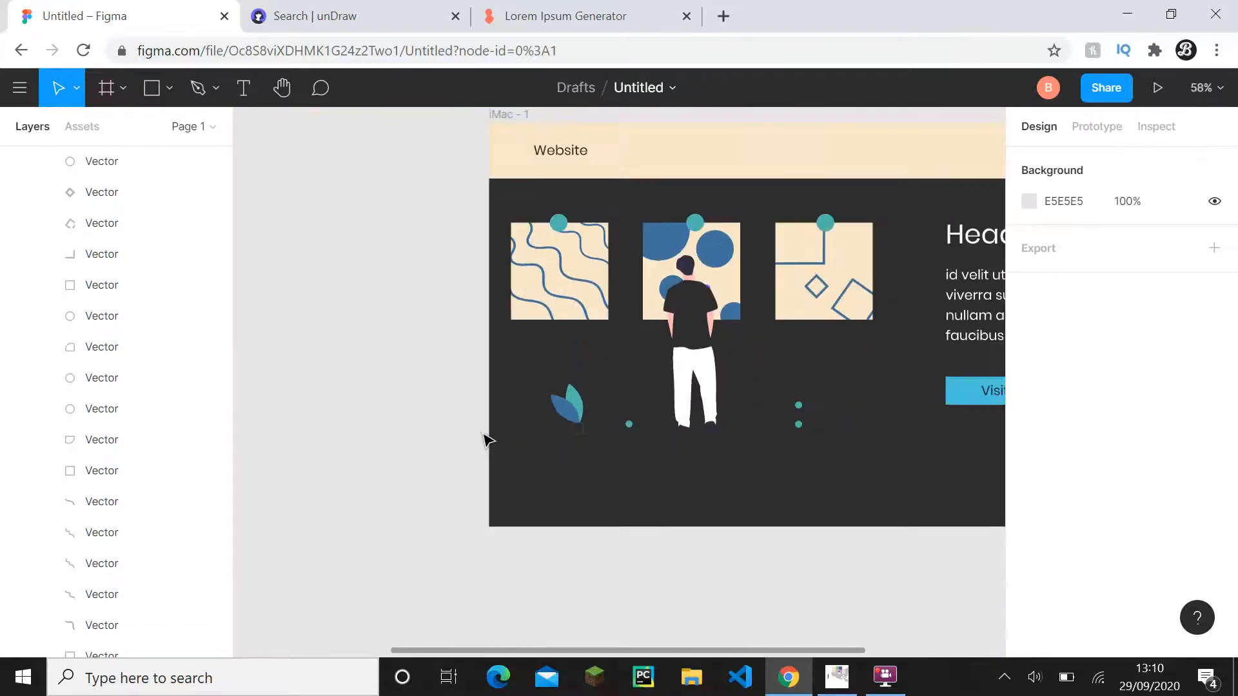
- Set the fill of both of the man's shoes to 40709d
ctrl+scroll(693, 434, up, 3)
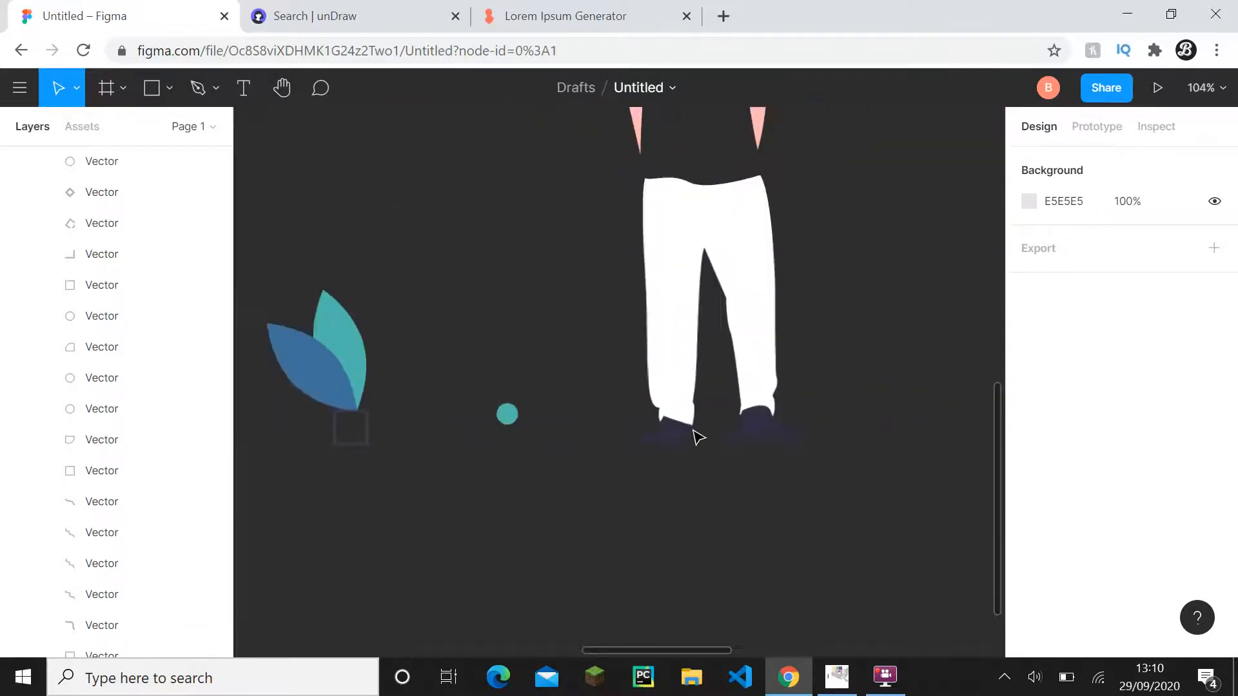
click(682, 434)
shift+click(767, 429)
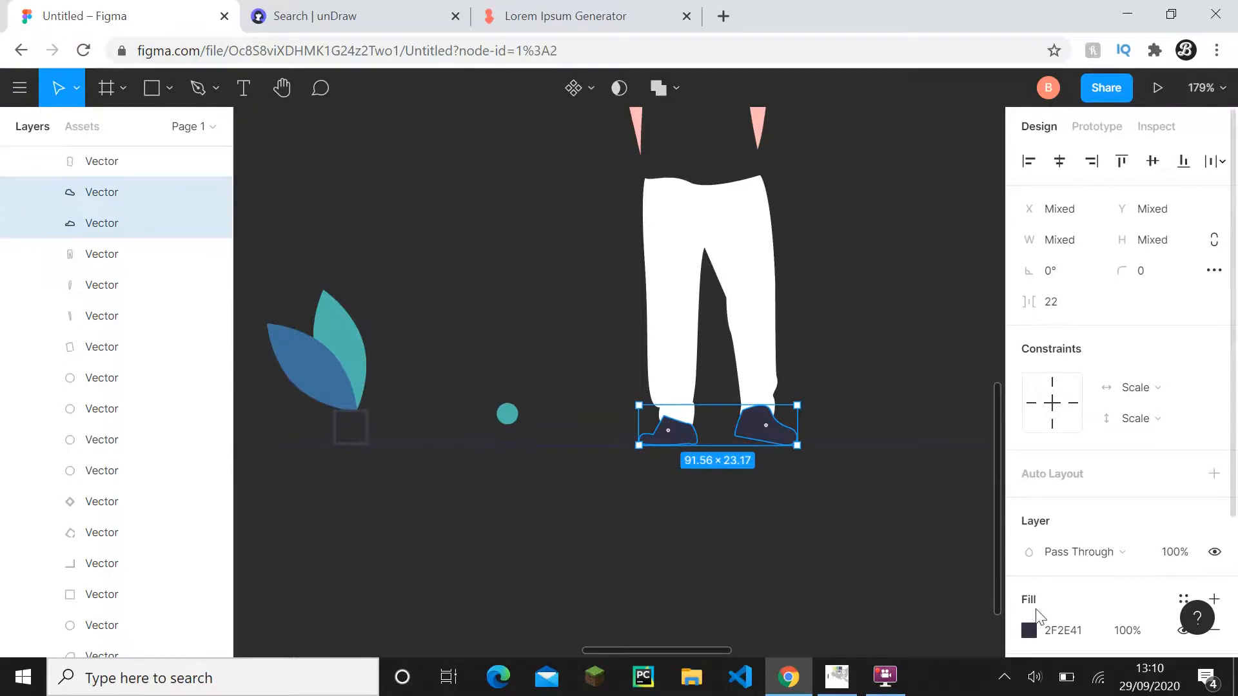
click(1064, 630)
key(ctrl+v)
click(882, 573)
ctrl+scroll(881, 572, down, 5)
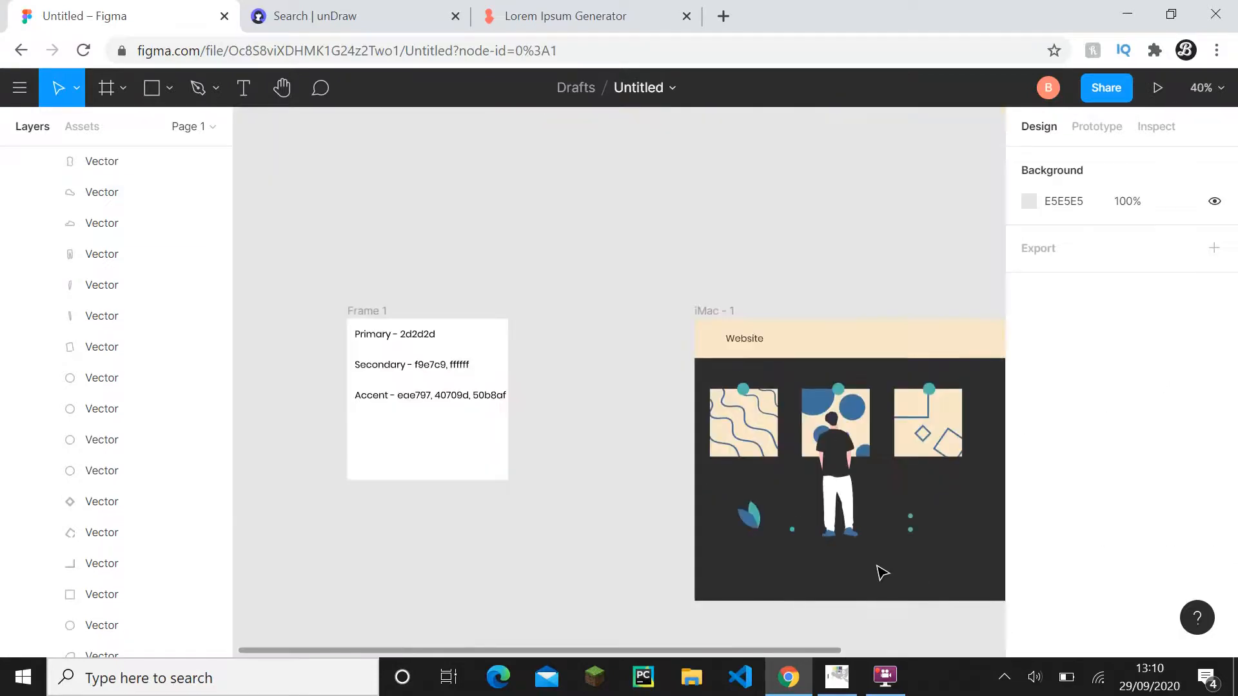
drag(880, 572, 736, 499)
- Copy the fill code 50B8AF from the plant's teal leaf in the illustration
ctrl+scroll(744, 507, up, 3)
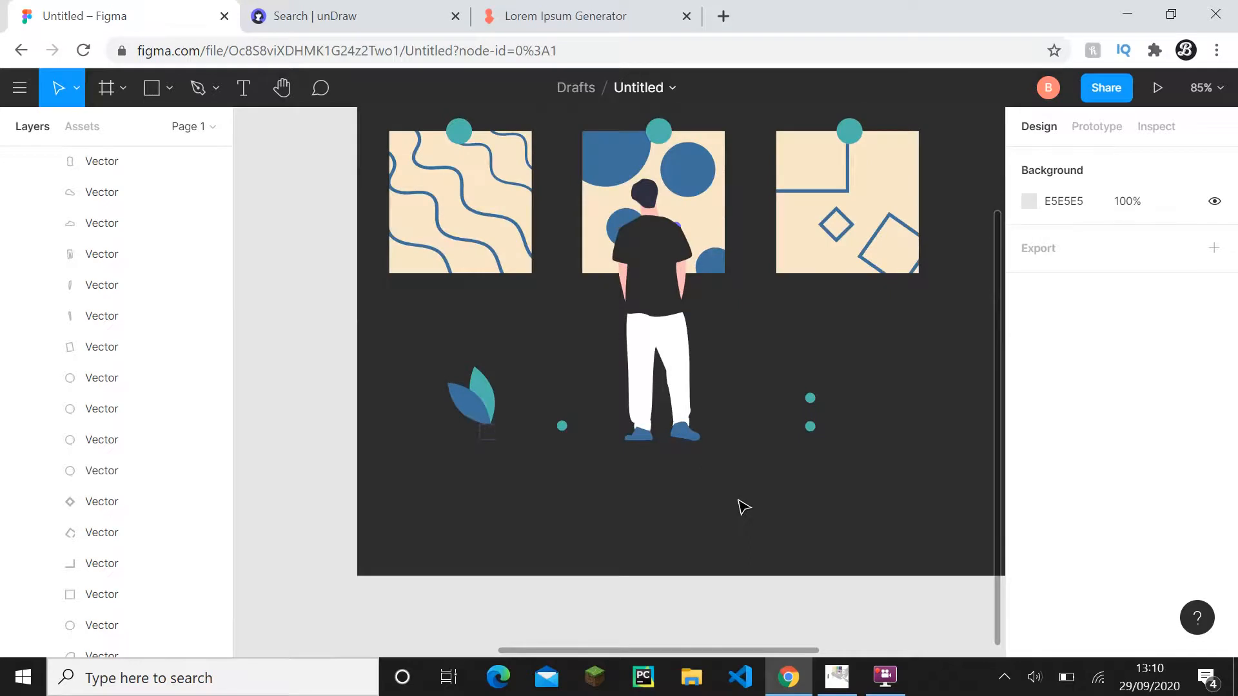
ctrl+scroll(742, 506, down, 4)
ctrl+scroll(625, 454, up, 6)
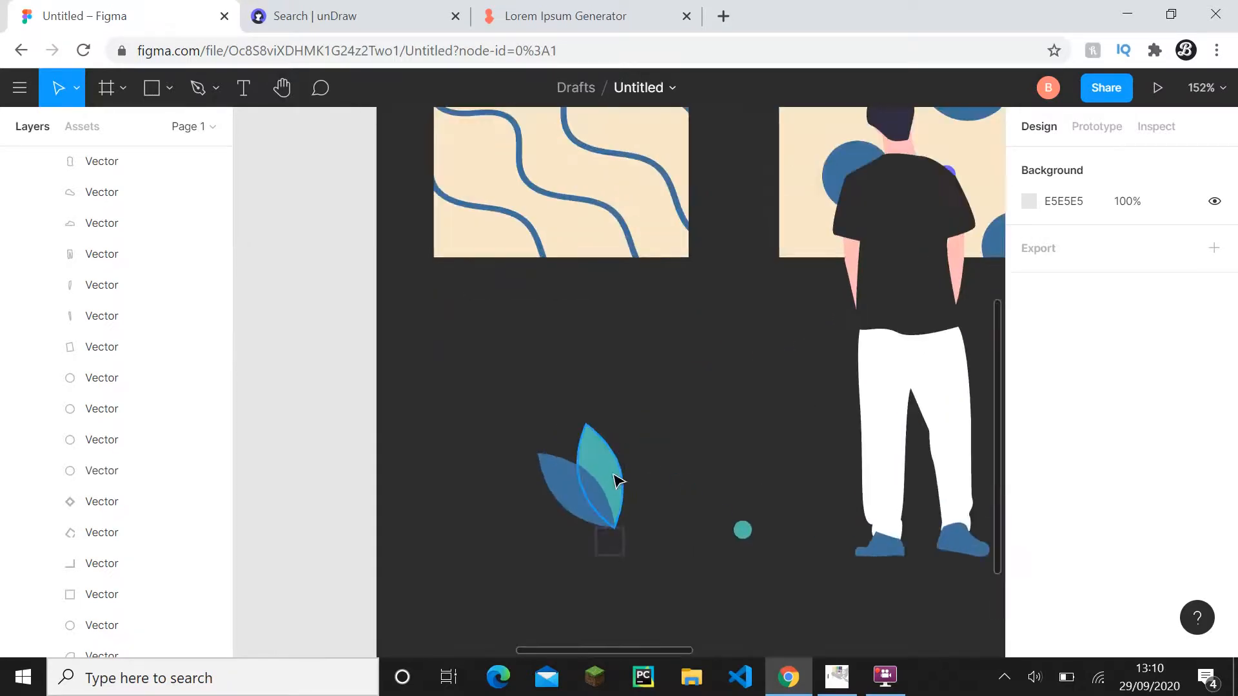
click(618, 481)
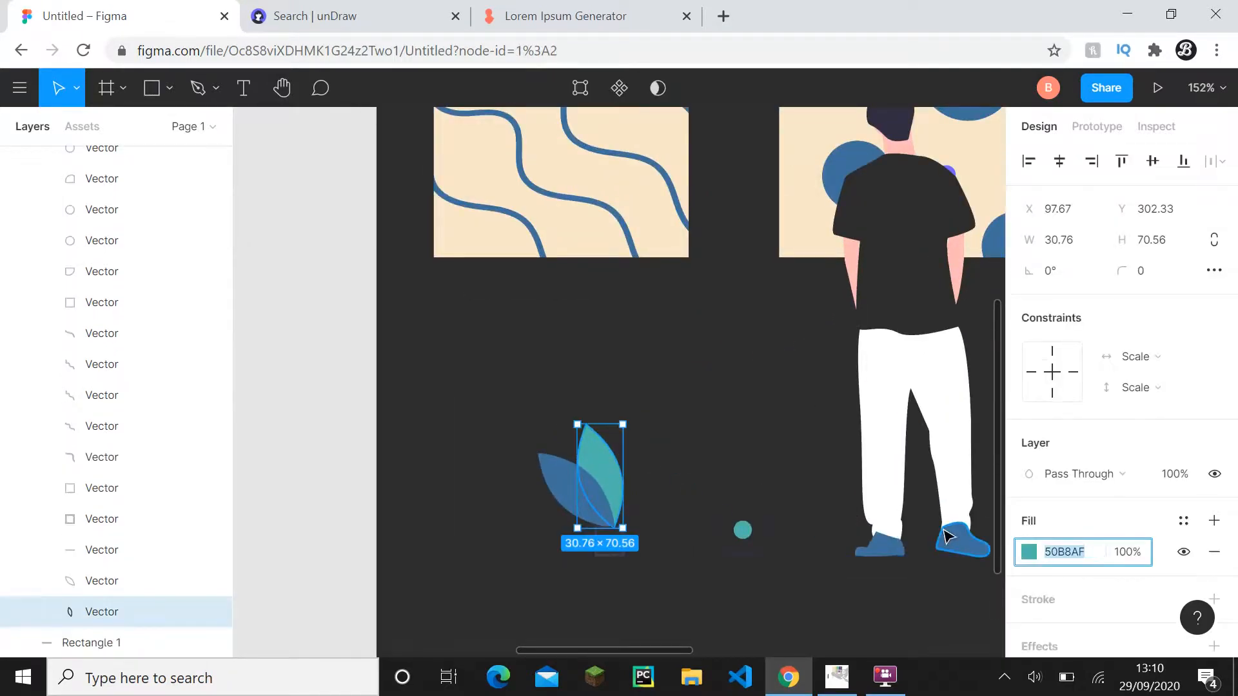
- Set the fill of both of the man's shoes to 50B8AF
drag(959, 540, 795, 500)
click(795, 499)
shift+click(717, 512)
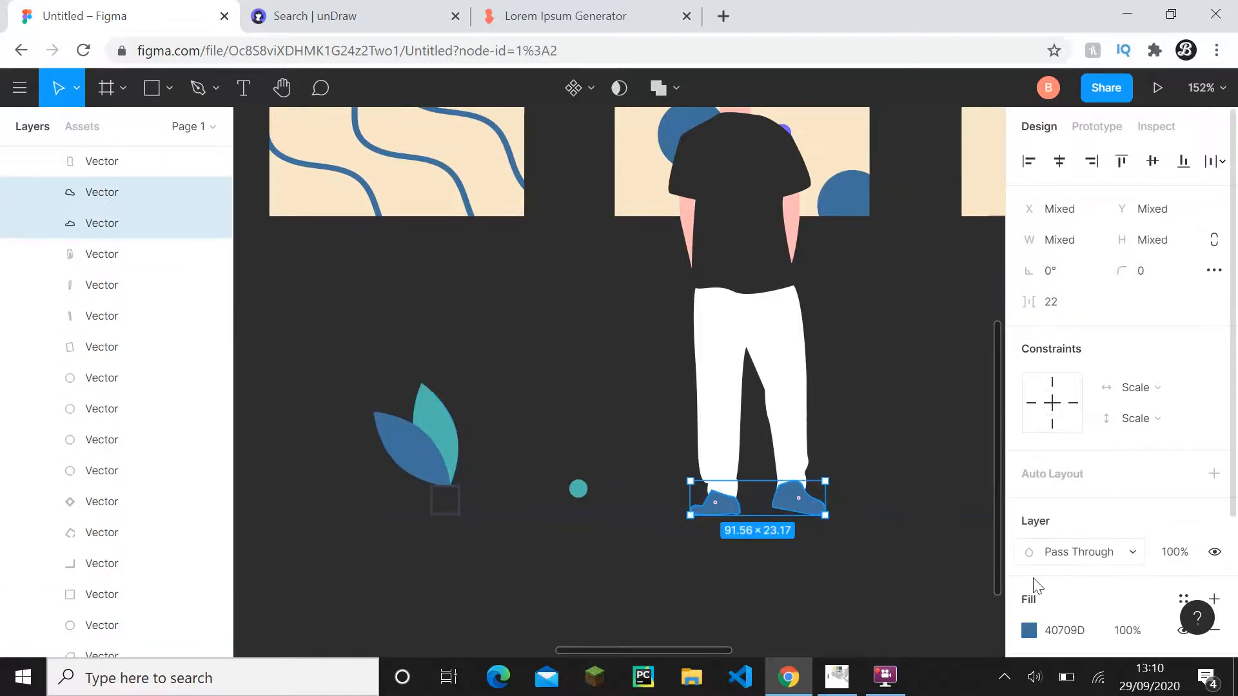
click(1051, 631)
text(50B8AF)
click(946, 611)
ctrl+scroll(946, 611, down, 4)
drag(913, 572, 874, 539)
- Reselect the man's two shoes and set their fill to white, FFFFFF
key(ctrl+z)
ctrl+scroll(859, 530, up, 3)
click(1051, 631)
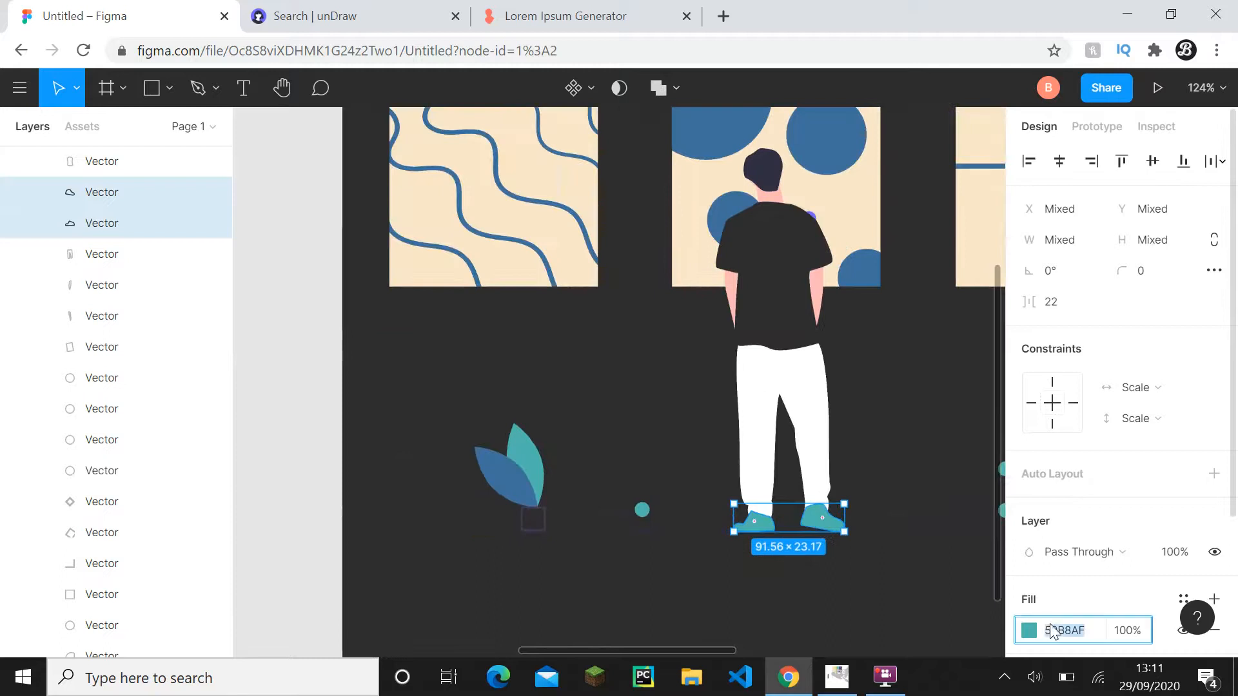
text(fff)
click(942, 619)
- Copy the fill code of the man's T-shirt and set both of his shoes to 2D2D2D
key(ctrl+z)
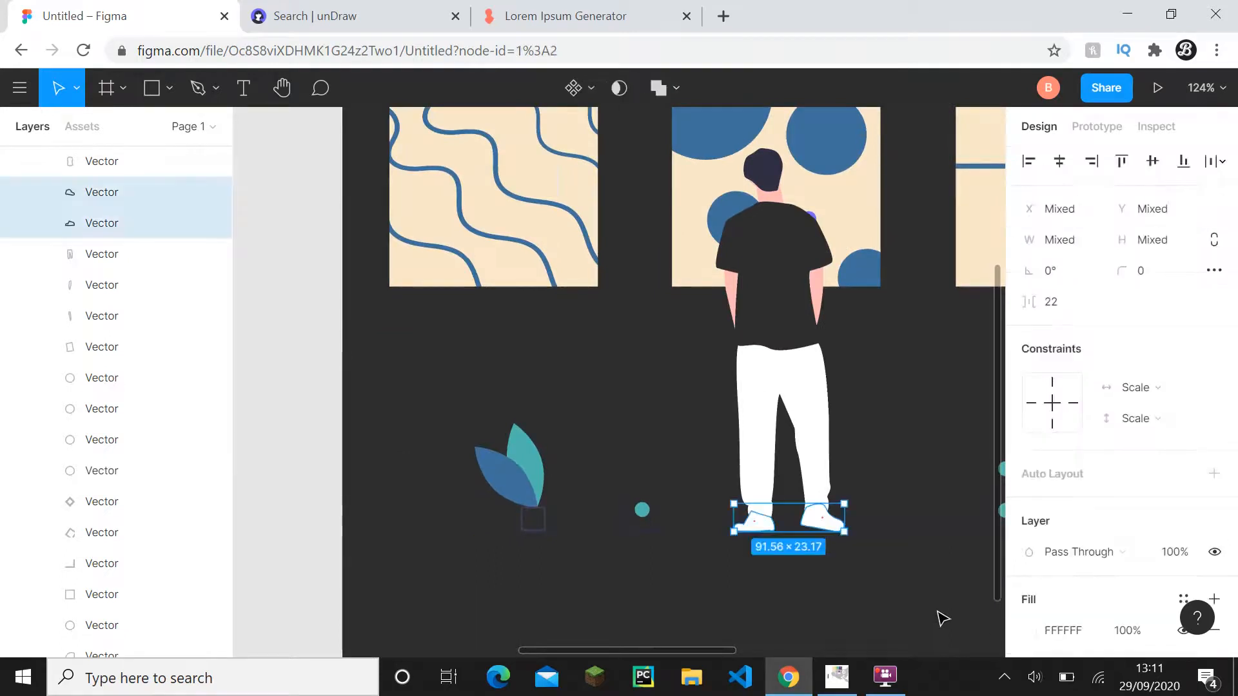
click(1074, 631)
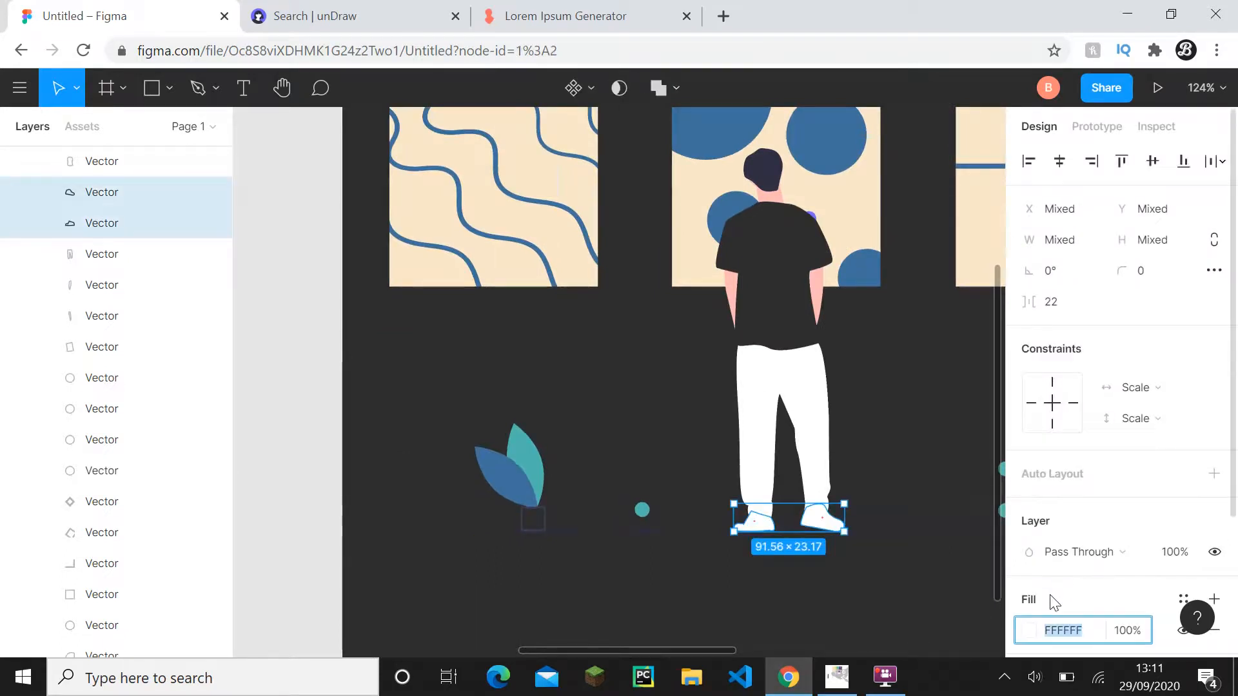
click(787, 312)
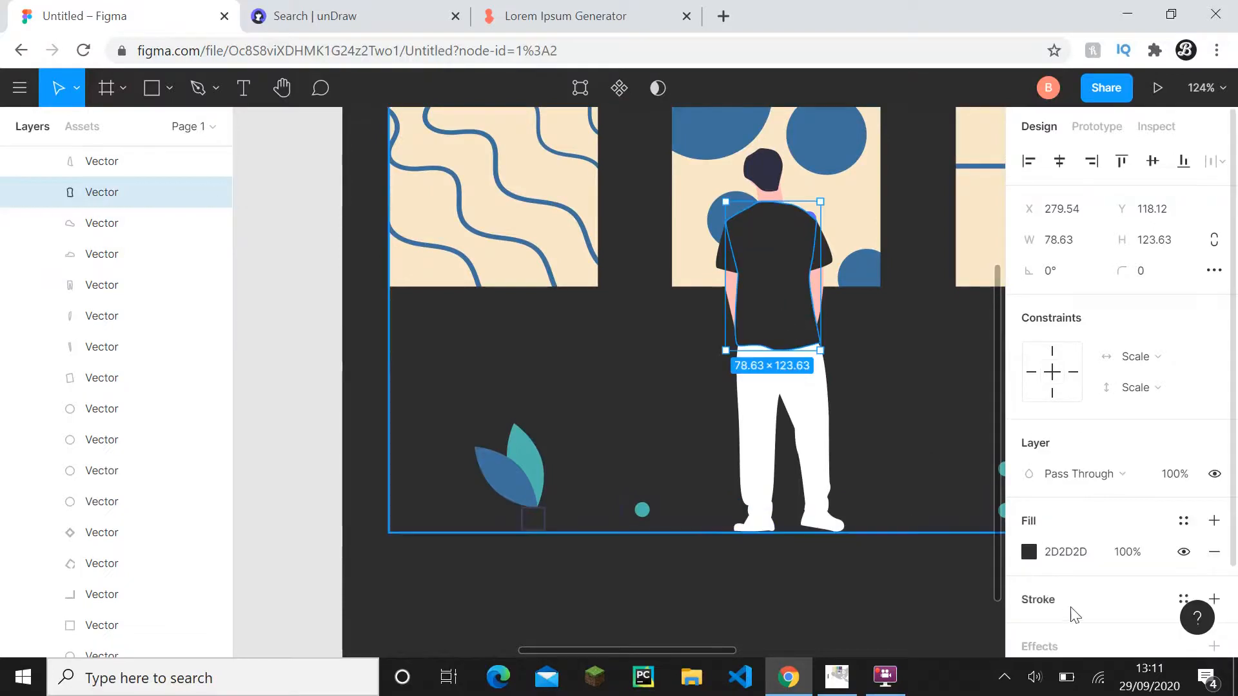
click(816, 514)
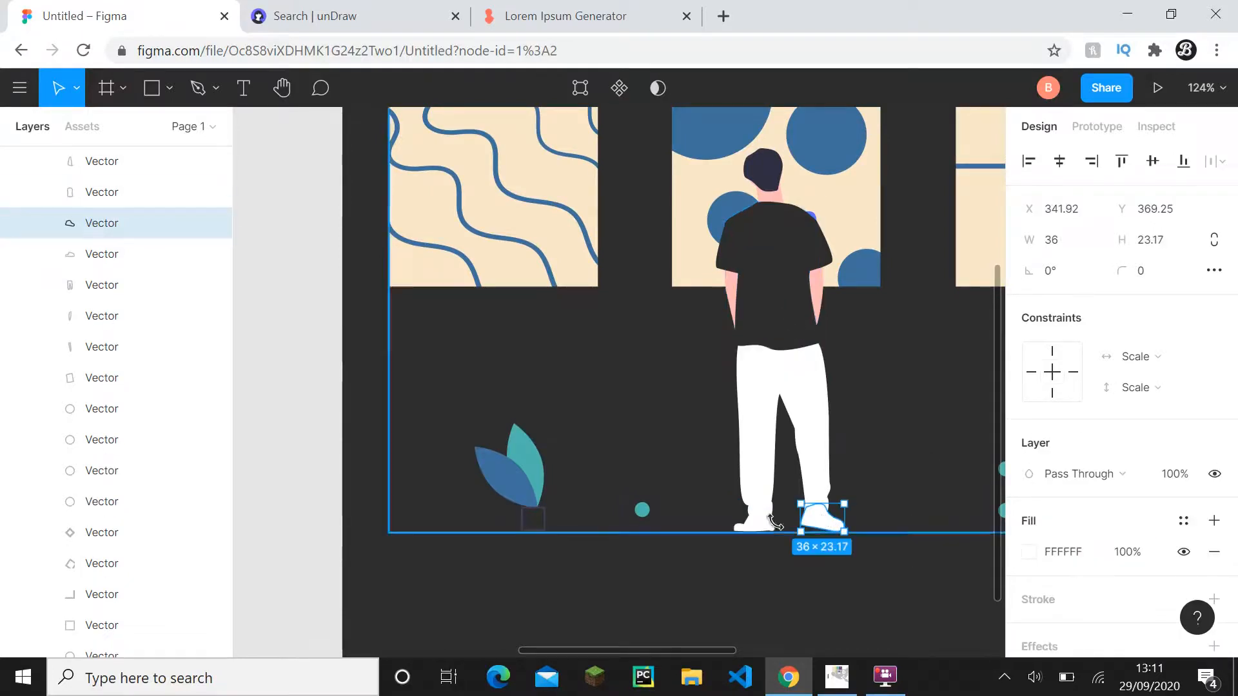
shift+click(773, 530)
click(1083, 632)
text(2D2D2D)
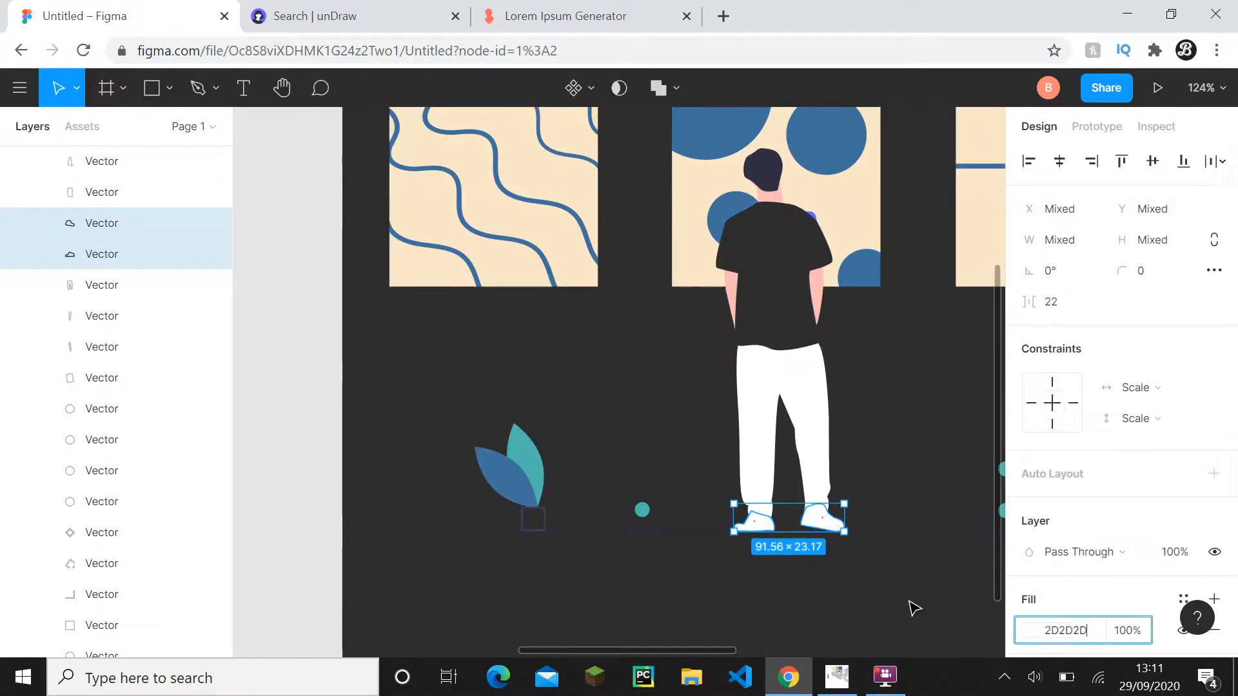
click(915, 609)
- Undo the recent fill changes on the man's shoes back to the 40709D fill
key(ctrl+z)
key(ctrl+z)
key(ctrl+z)
key(ctrl+z)
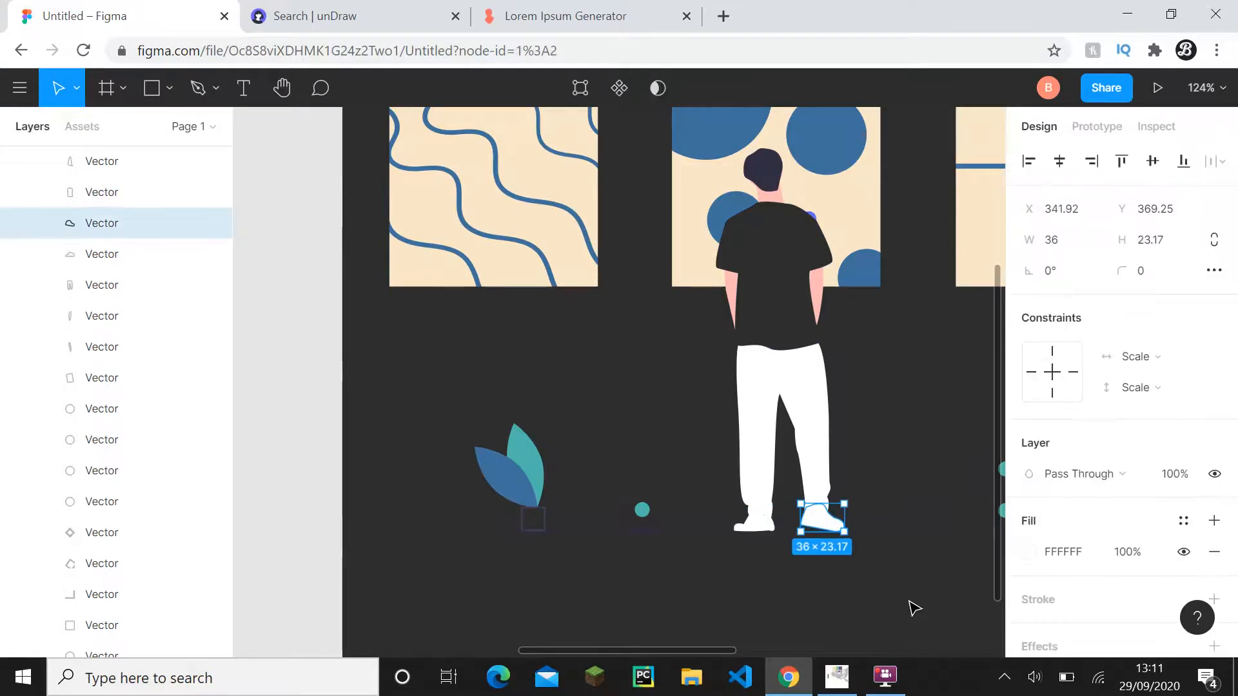
key(ctrl+z)
key(ctrl+z)
key(ctrl+z)
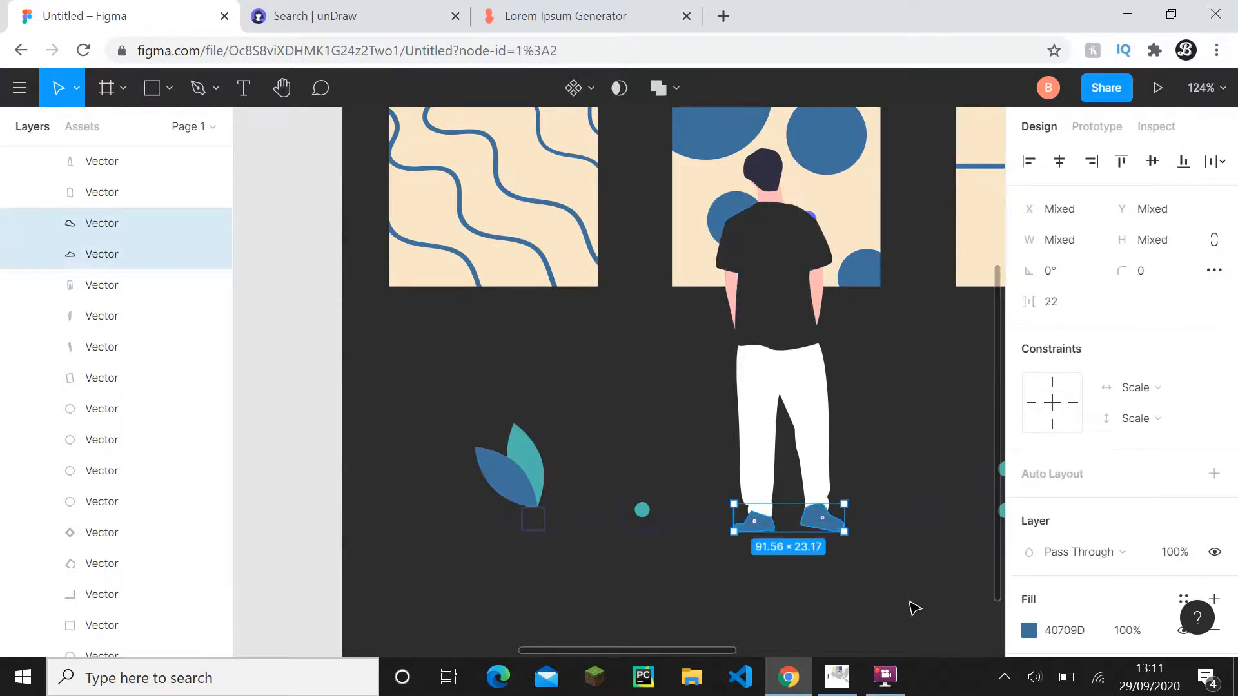
click(915, 609)
- Copy the accent colour code eae797 from the Accent text line in Frame 1
scroll(915, 608, down, 3)
drag(915, 608, 781, 546)
scroll(780, 546, down, 3)
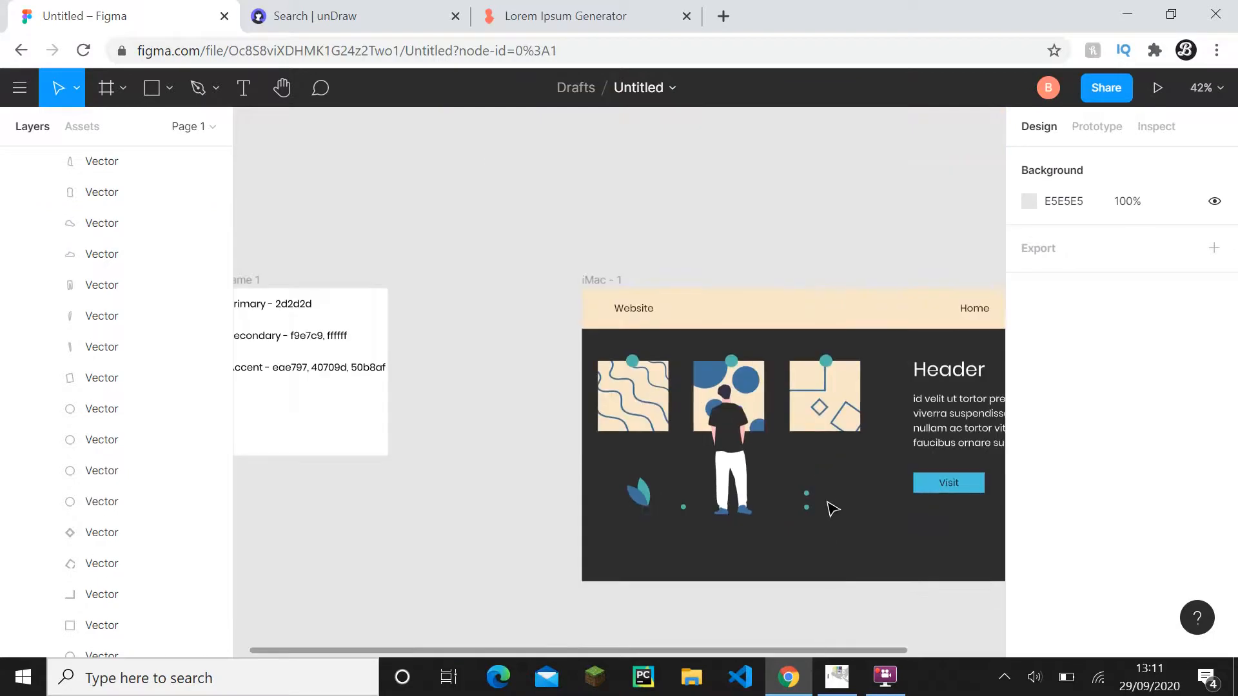
drag(829, 506, 672, 428)
scroll(670, 435, down, 1)
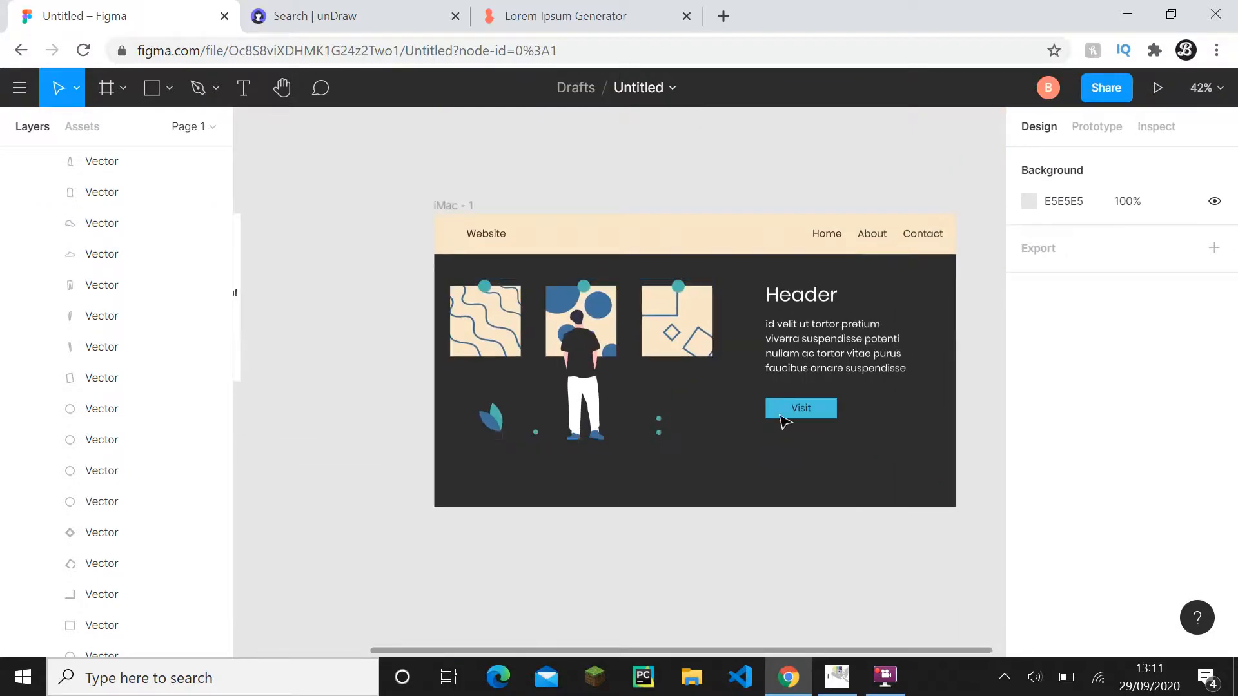
scroll(764, 436, up, 2)
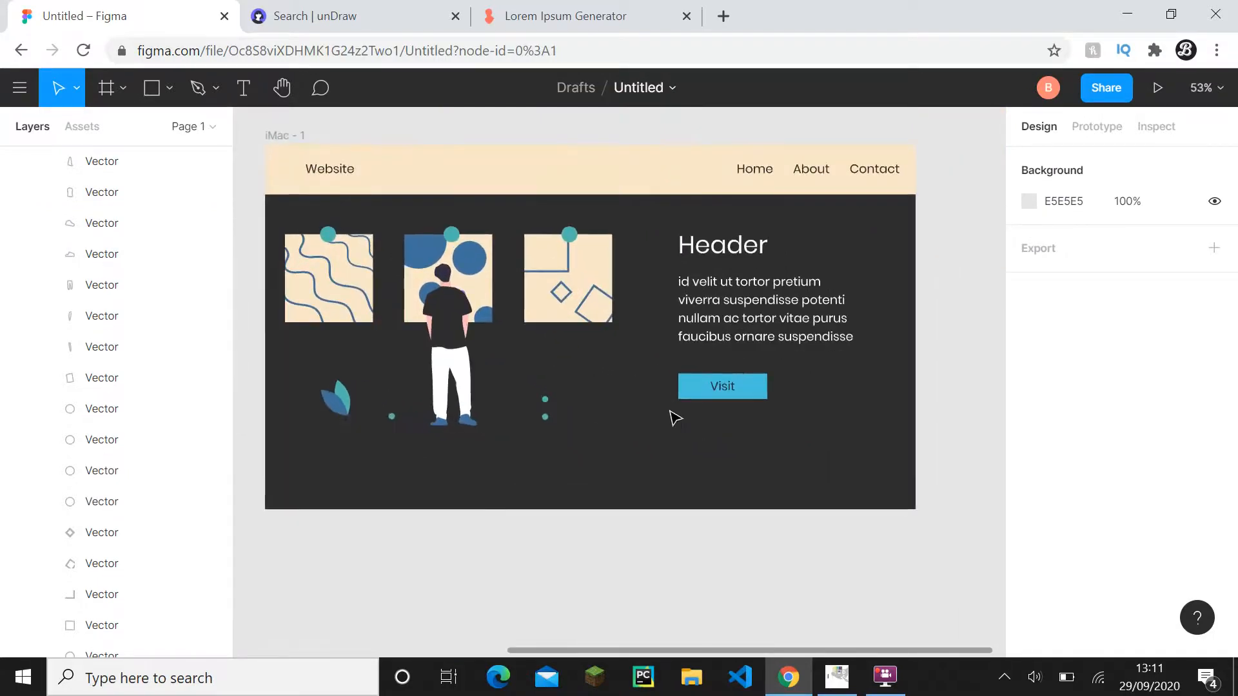
scroll(670, 418, down, 2)
drag(671, 415, 816, 470)
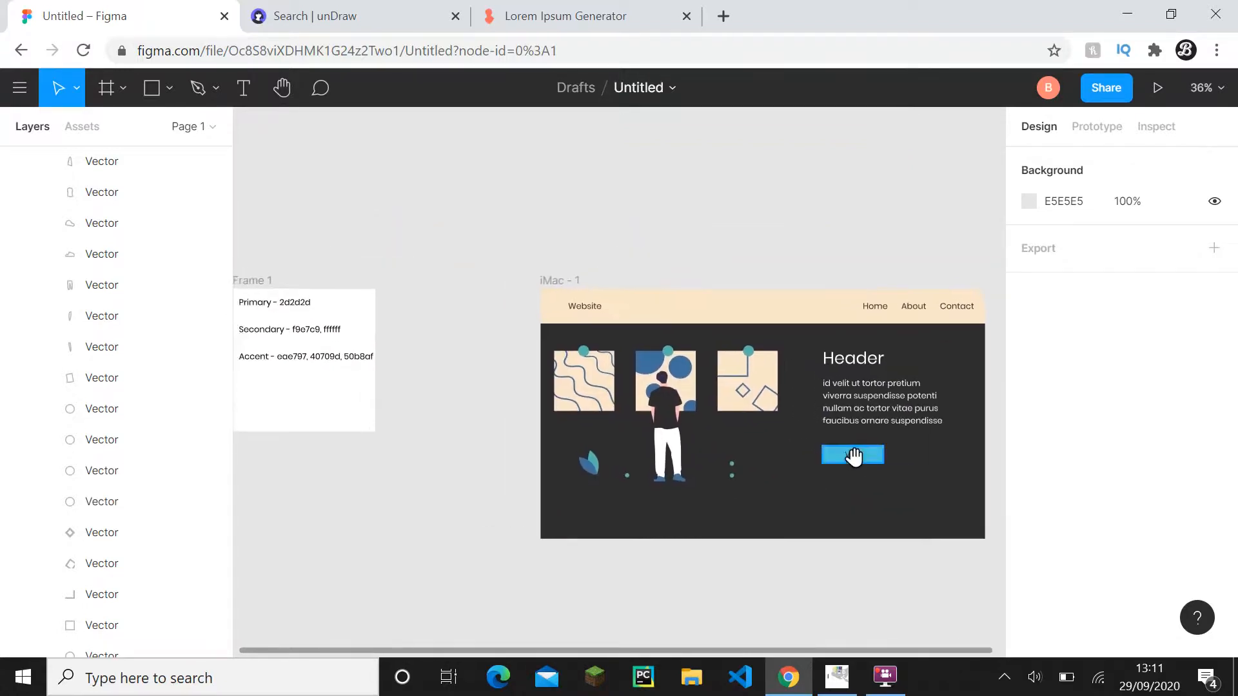
double_click(290, 359)
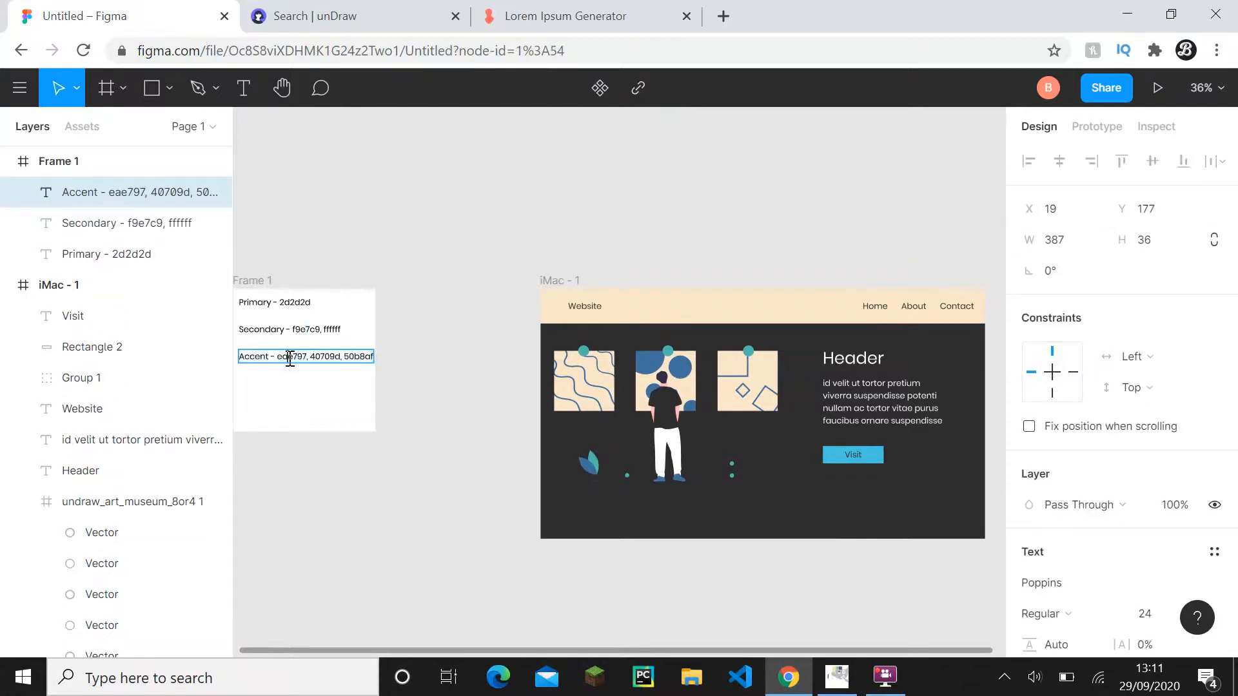
click(423, 434)
- Set the fill of the rectangle behind the Visit label to eae797
scroll(901, 498, up, 5)
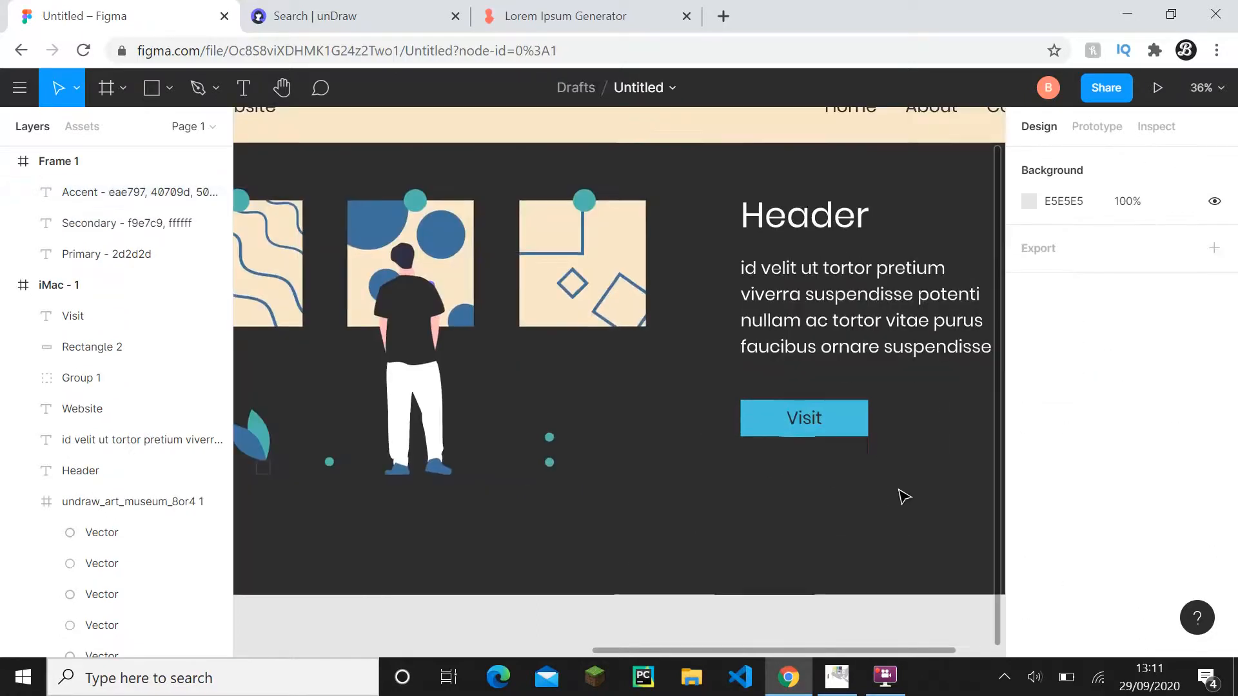
click(866, 426)
click(1065, 582)
text(eae797)
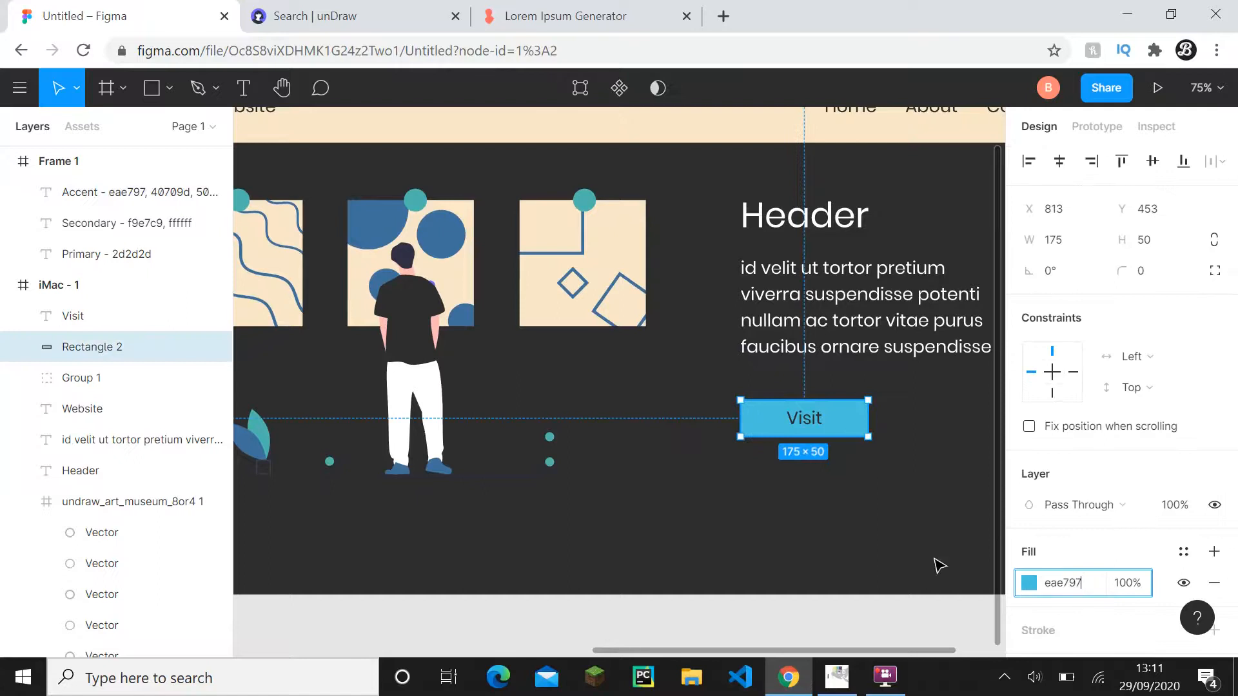
click(934, 564)
- Try eae797 as the fill of the three circles above the paintings, and undo it
scroll(935, 564, down, 5)
scroll(854, 478, up, 5)
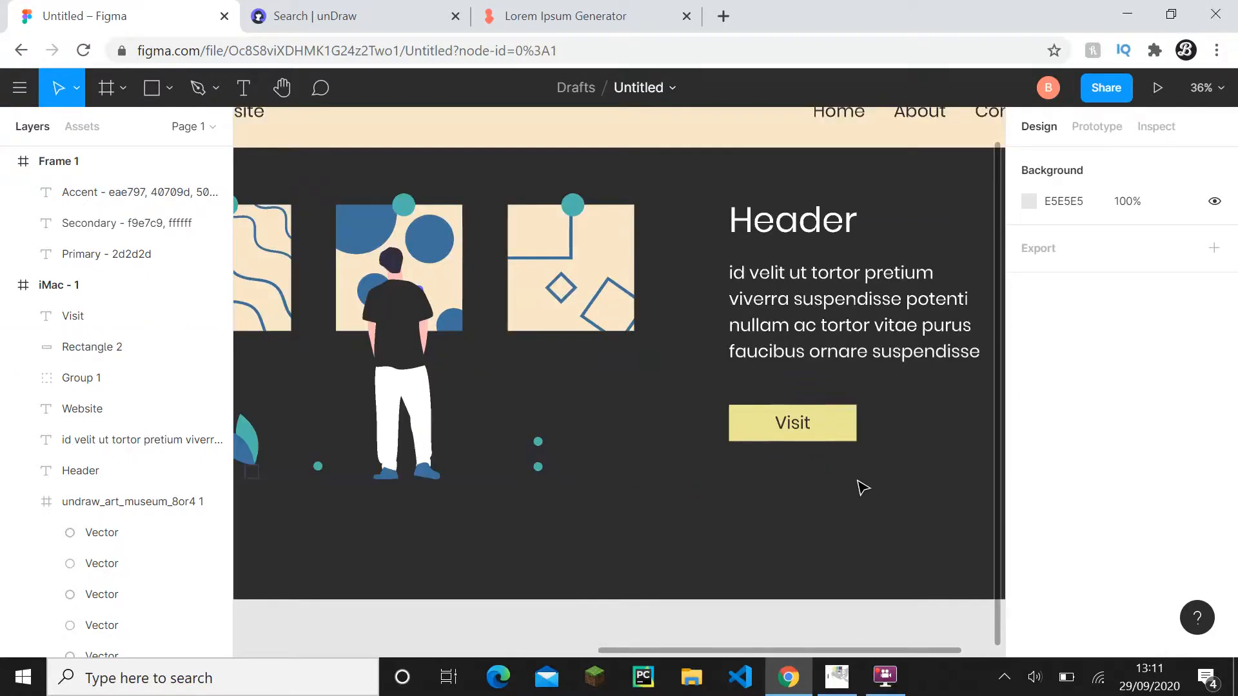
drag(785, 403, 839, 425)
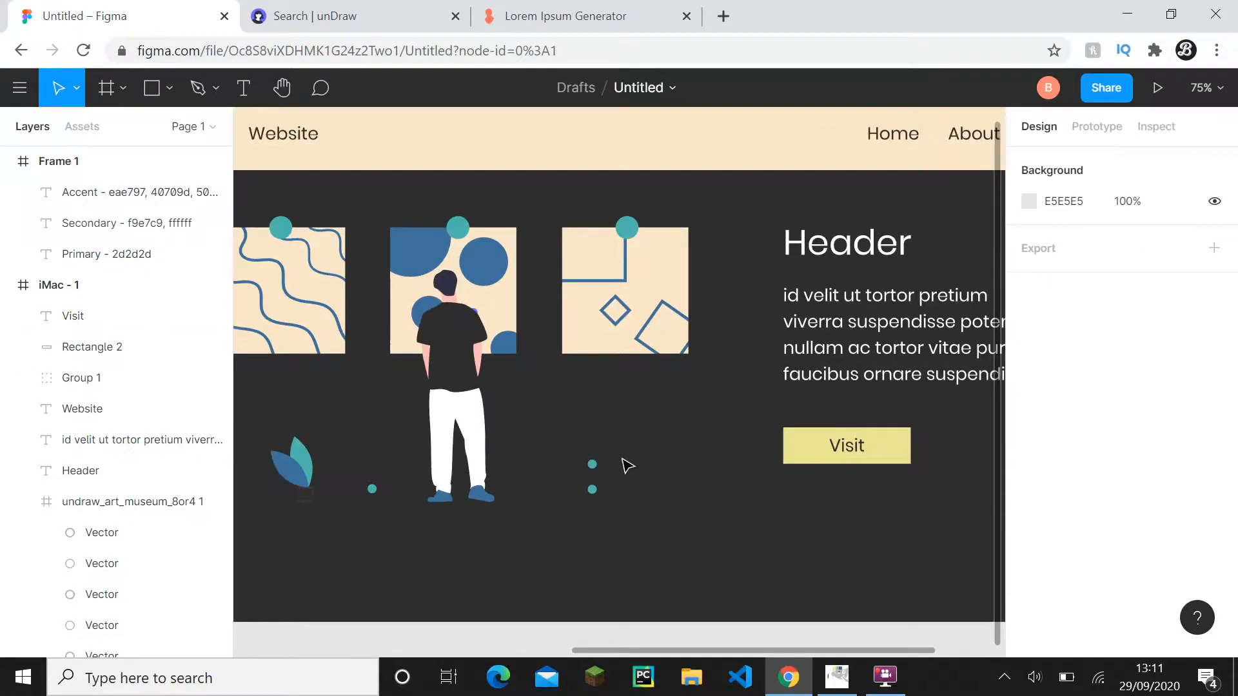
scroll(628, 466, up, 3)
drag(588, 501, 691, 534)
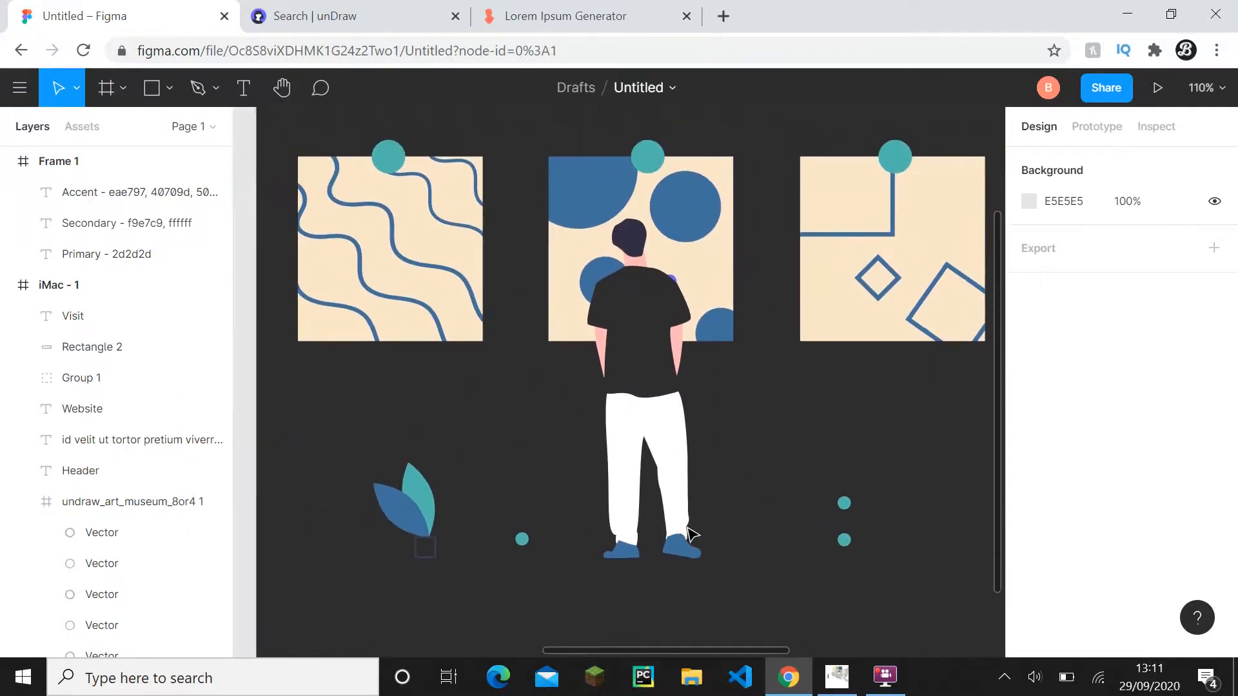
shift+click(398, 161)
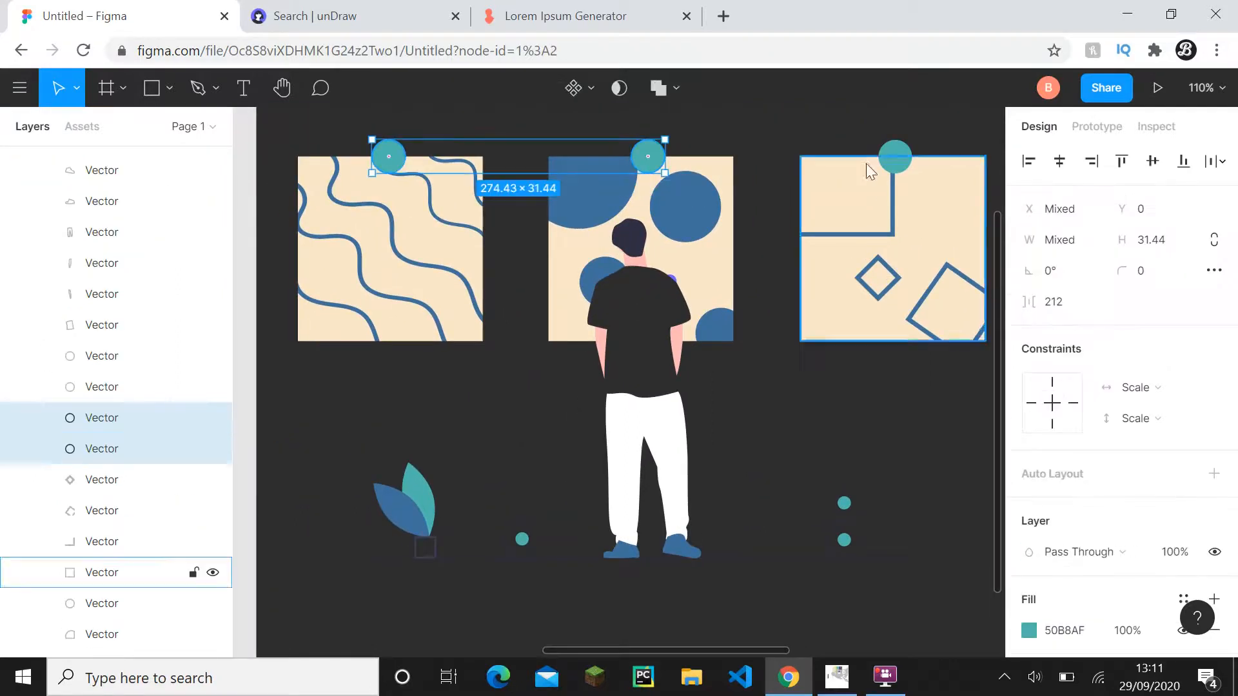
shift+click(894, 158)
key(ctrl+v)
click(940, 492)
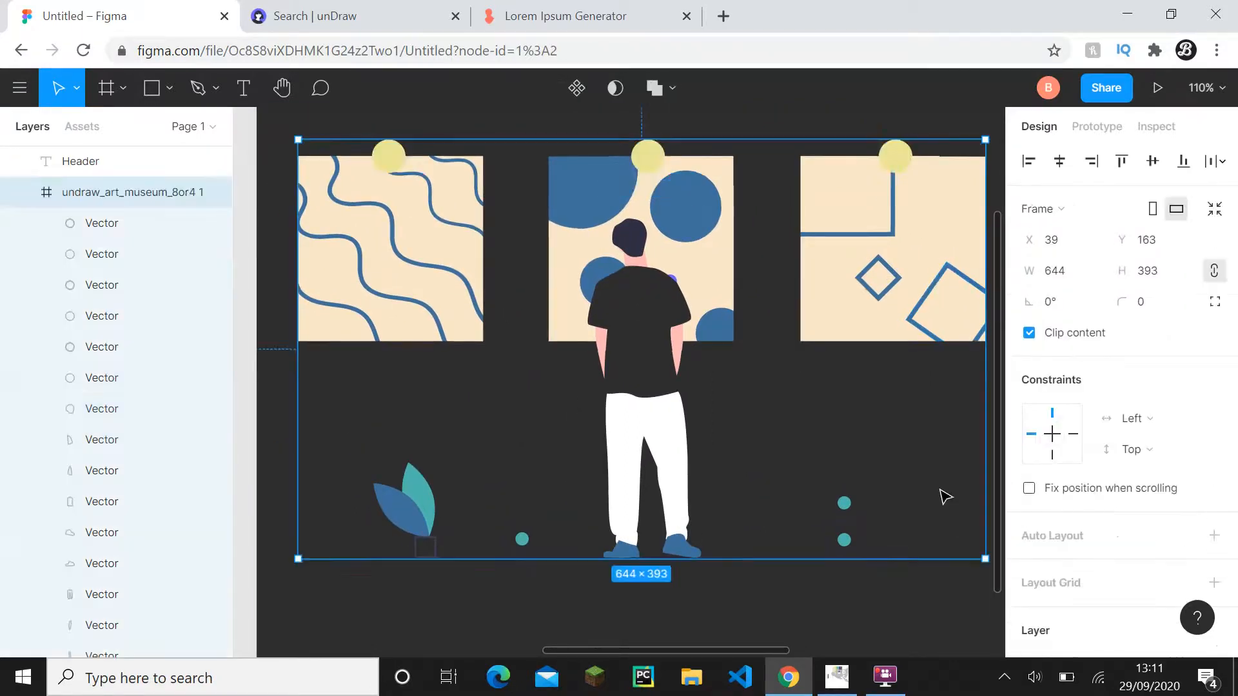
key(ctrl+z)
key(ctrl+z)
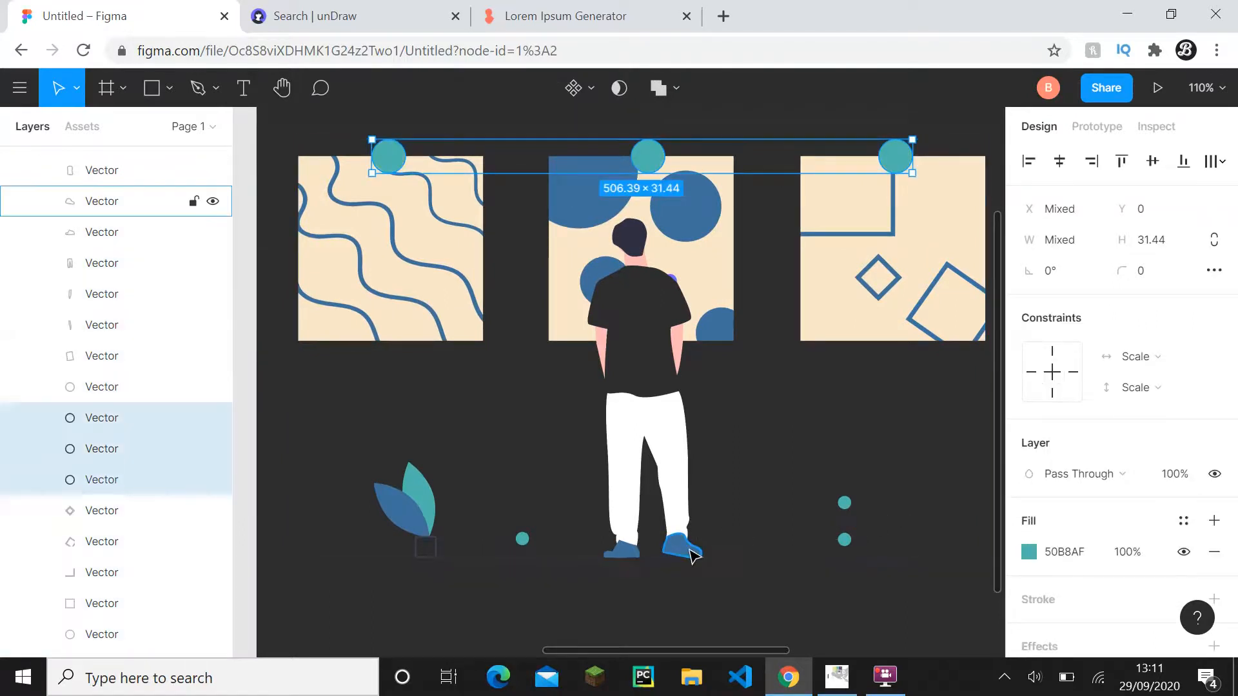
- Try eae797 as the fill of both of the man's shoes, and undo it
click(691, 550)
shift+click(630, 555)
click(1063, 630)
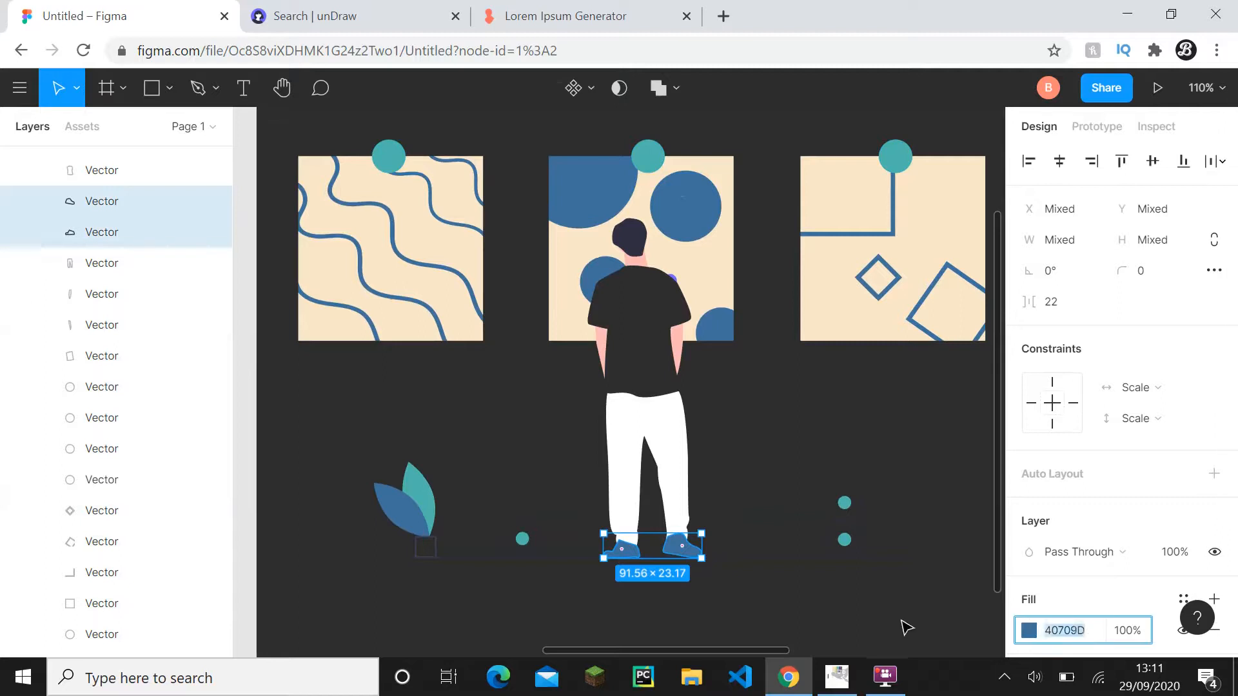
key(ctrl+v)
click(898, 625)
key(ctrl+z)
key(ctrl+z)
- Collapse the museum illustration's layers and the iMac - 1 frame in the layer list
scroll(898, 625, down, 5)
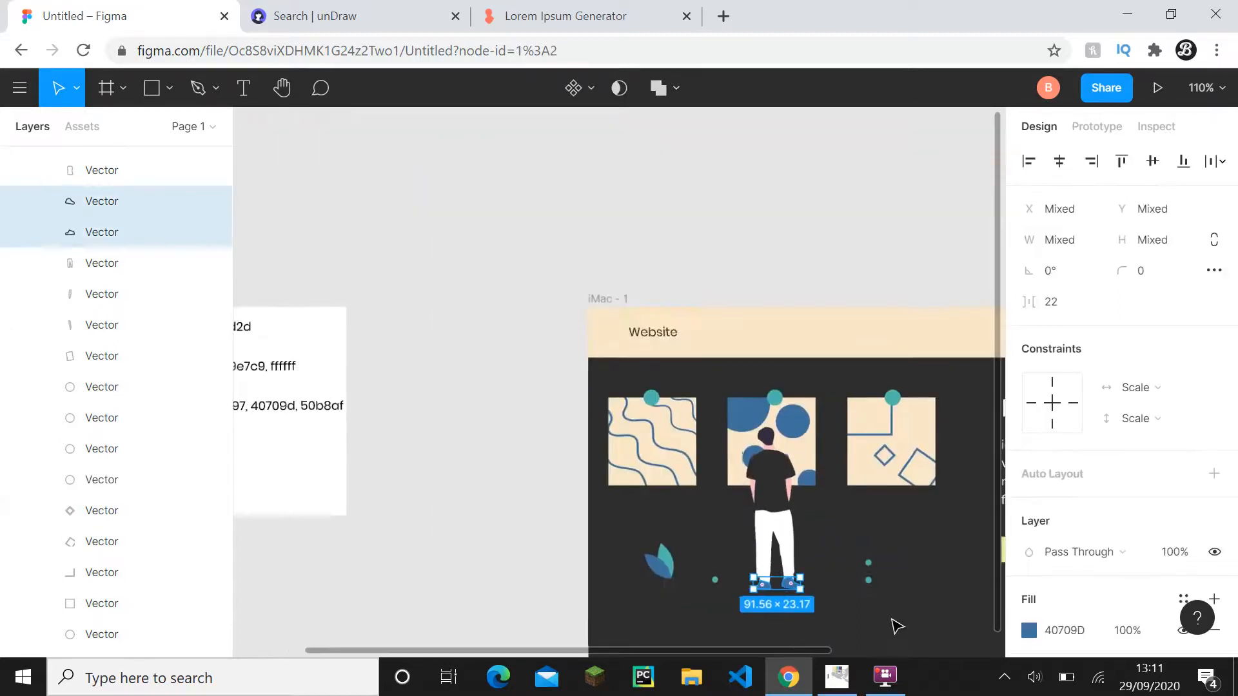
drag(897, 626, 621, 418)
click(709, 501)
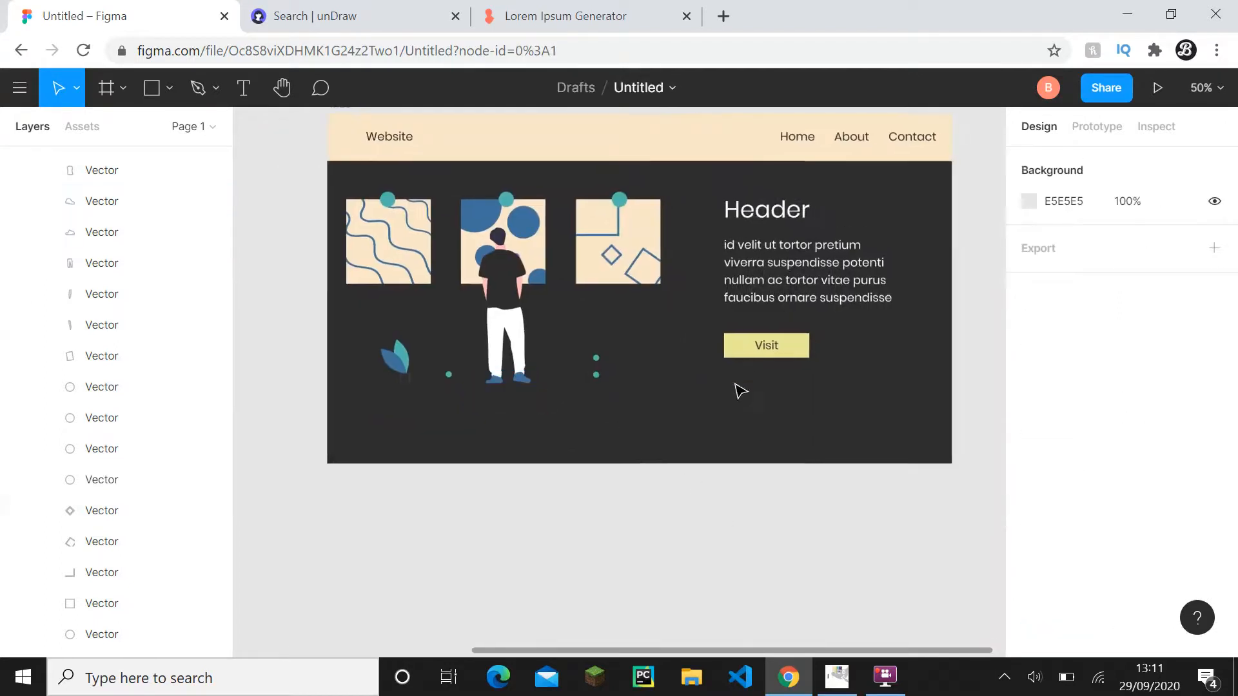
scroll(64, 278, up, 8)
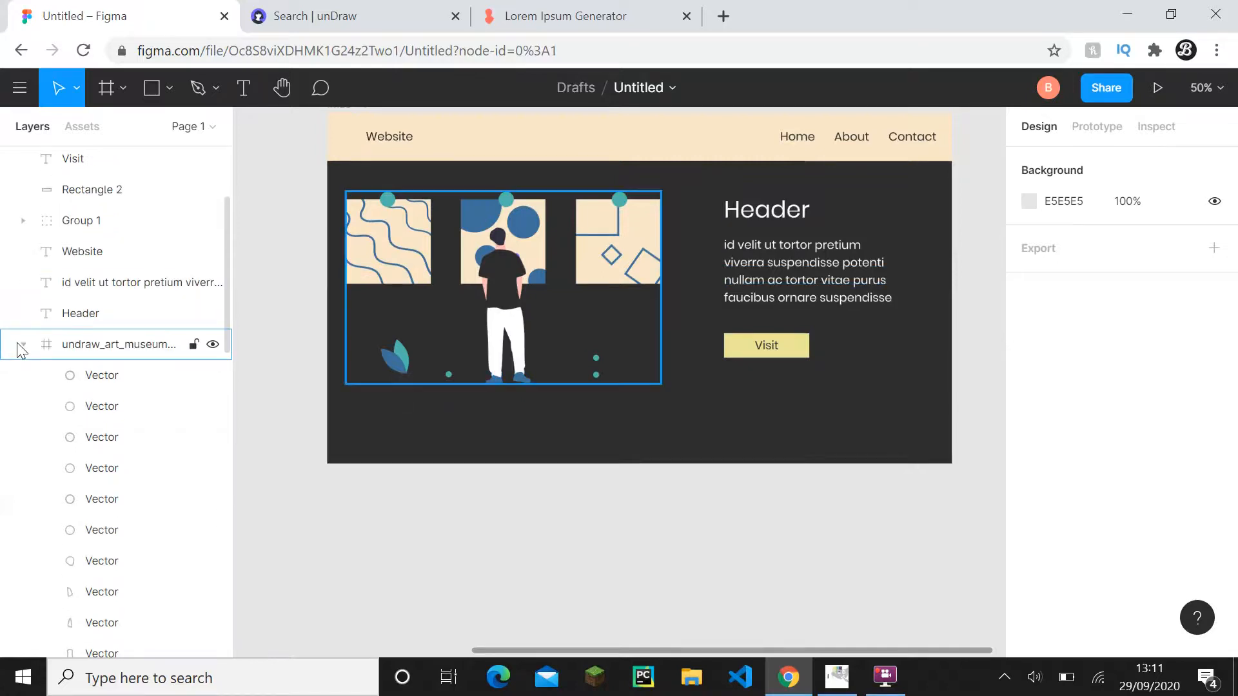
click(21, 346)
click(8, 284)
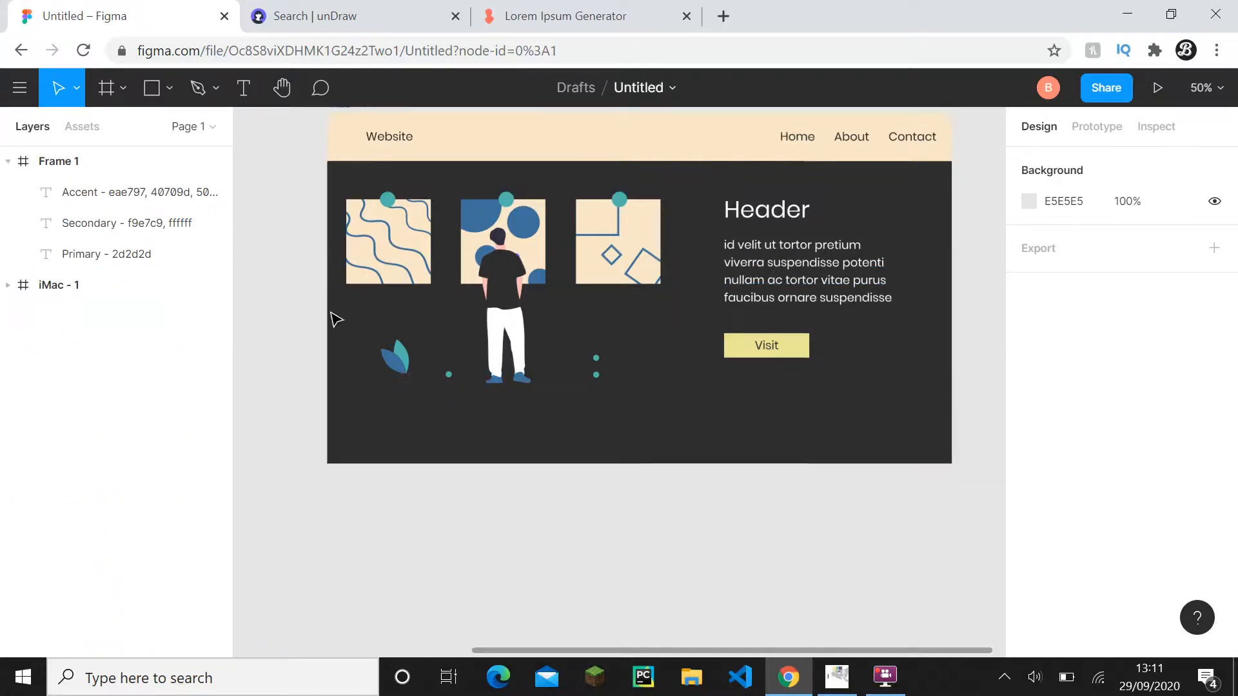
scroll(733, 365, up, 3)
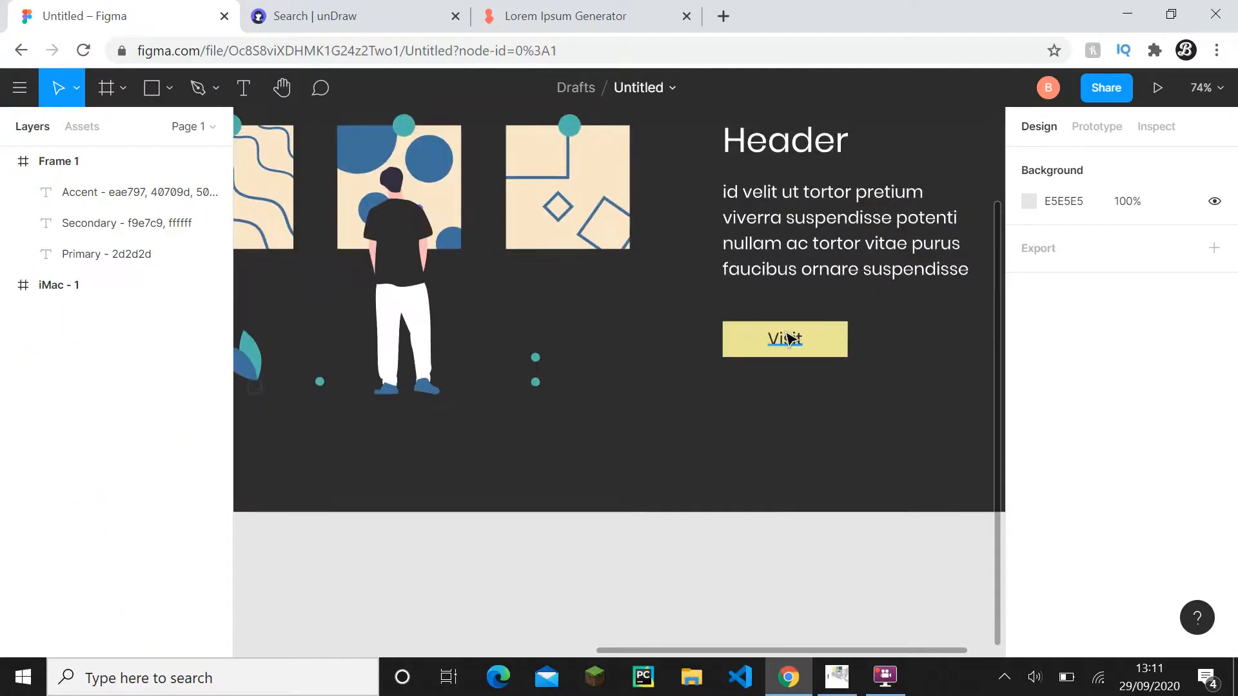
double_click(786, 335)
text(000)
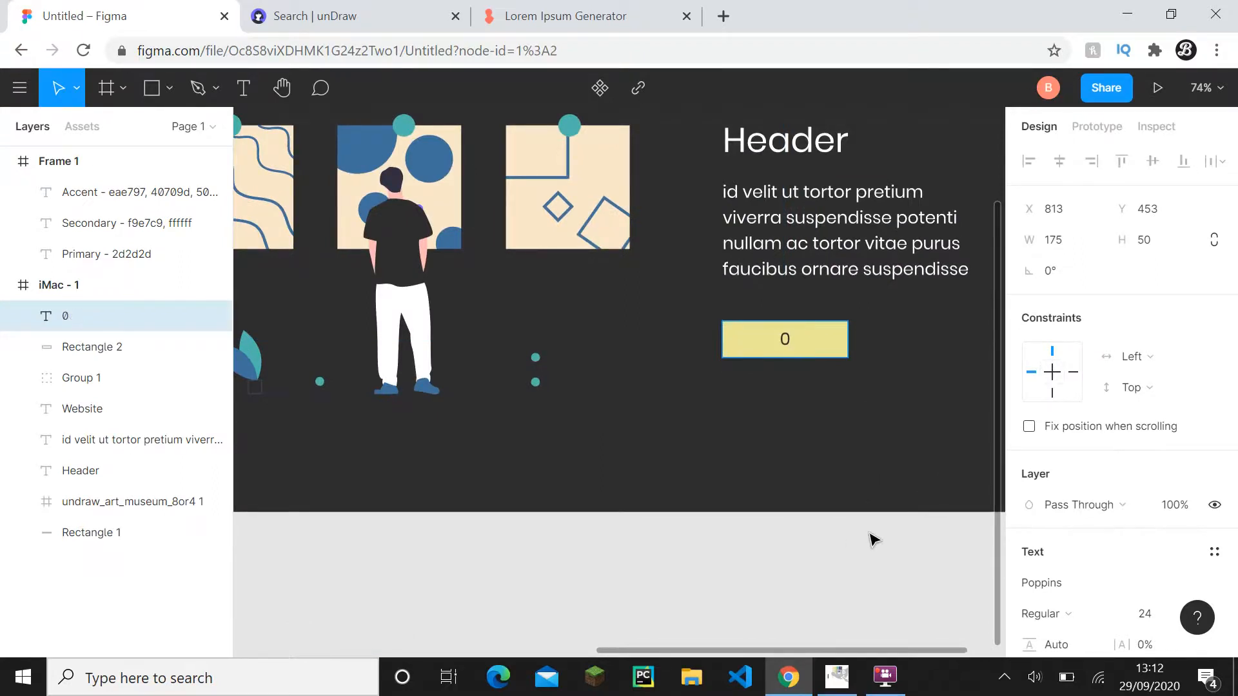
key(ctrl+z)
- Select the Visit button's text and set its fill to white, FFFFFF
double_click(795, 341)
scroll(975, 419, down, 1)
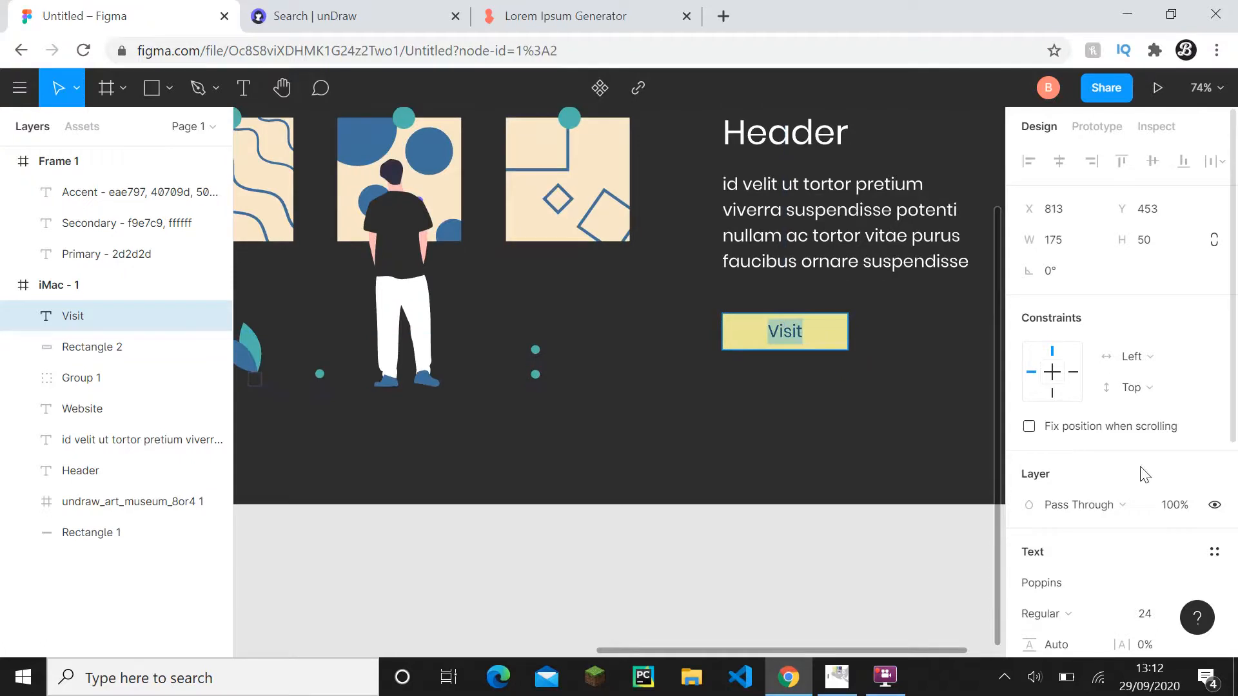
scroll(1142, 471, down, 5)
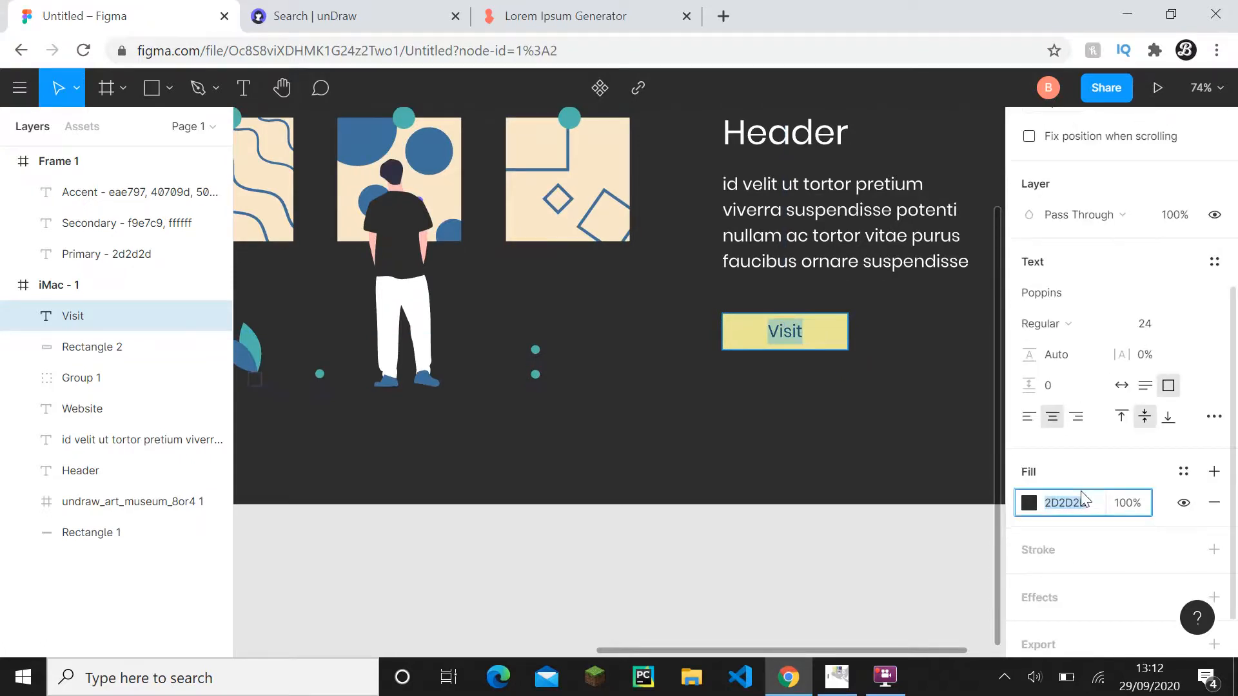
text(FFFFFF)
key(Return)
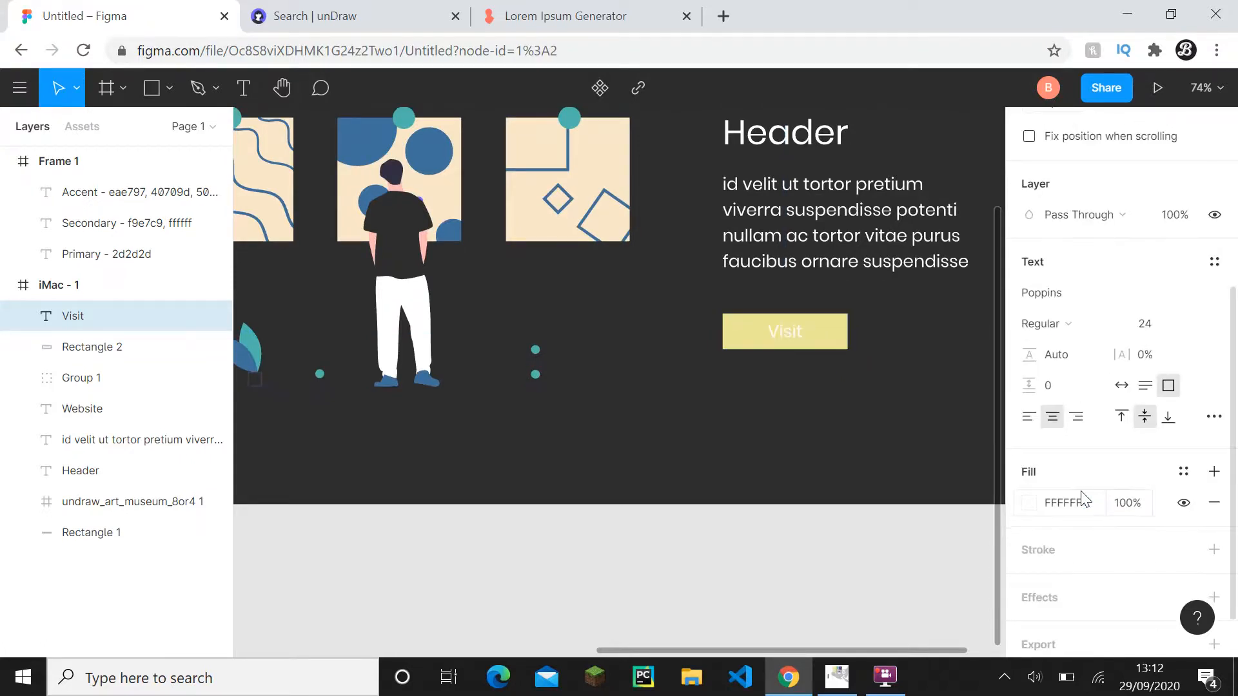
- Set the fill of the Visit button's text to black, 000000, and deselect it
click(1081, 490)
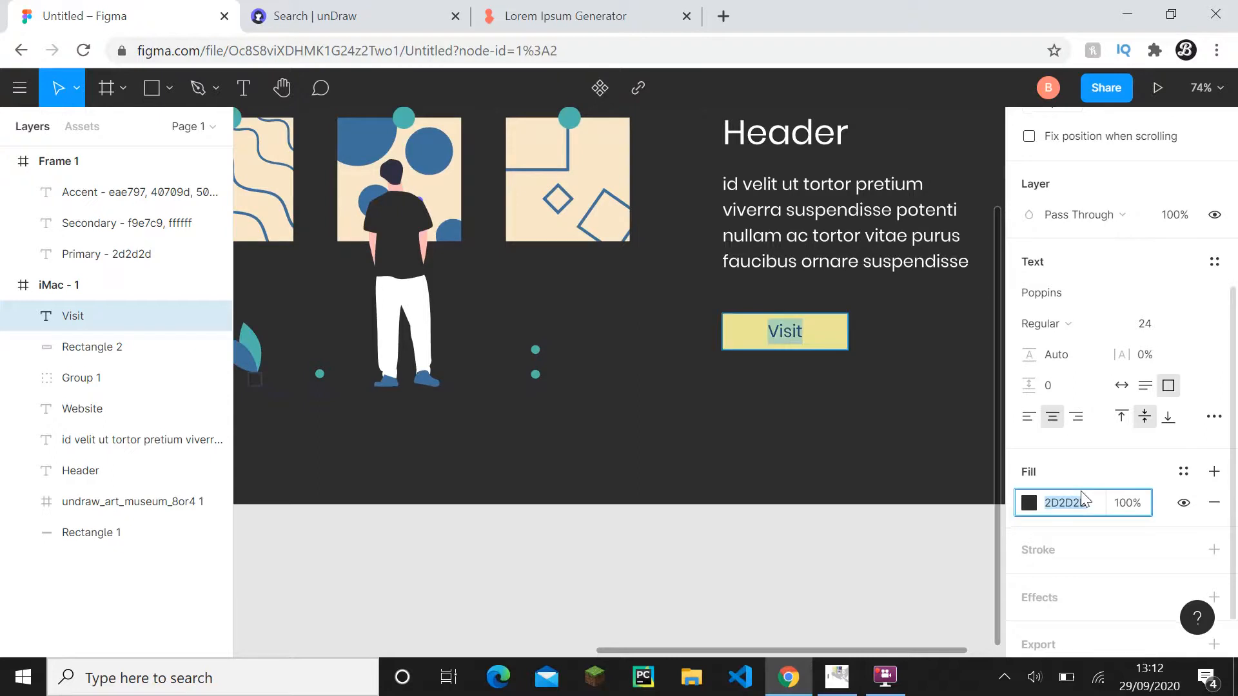
text(000000)
key(Return)
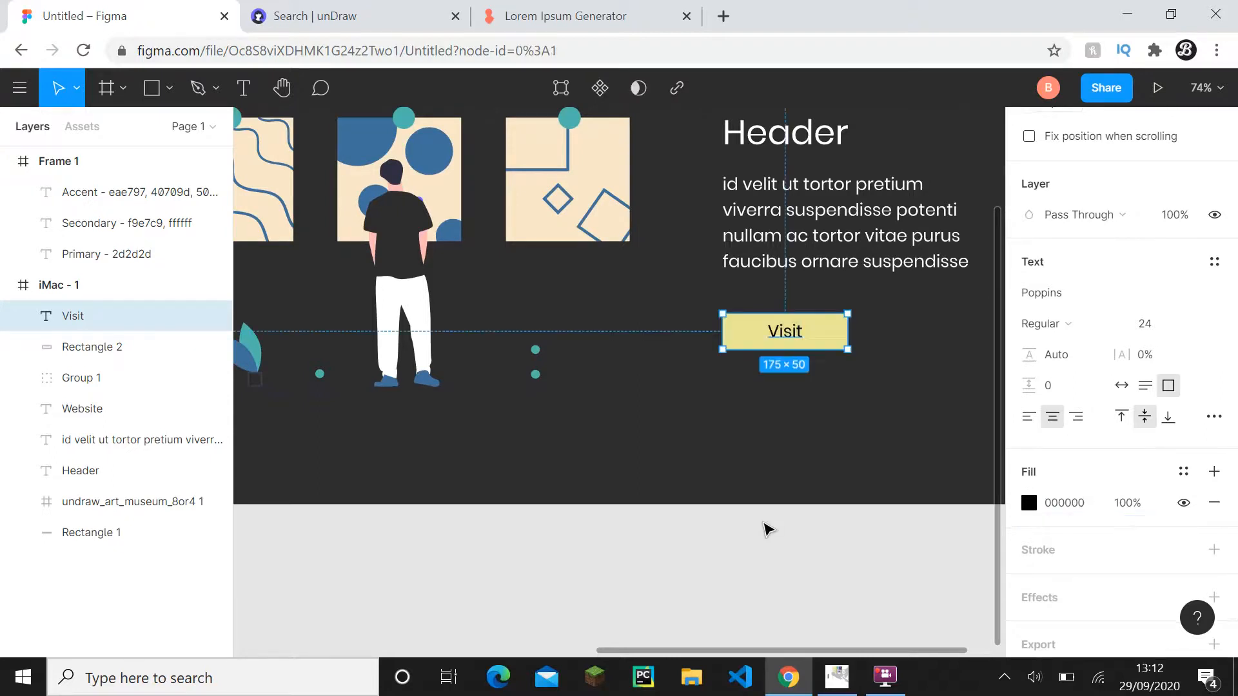
click(767, 525)
- Collapse the layers of both the iMac - 1 frame and Frame 1 in the layer list
scroll(768, 525, down, 4)
drag(756, 521, 706, 491)
click(8, 285)
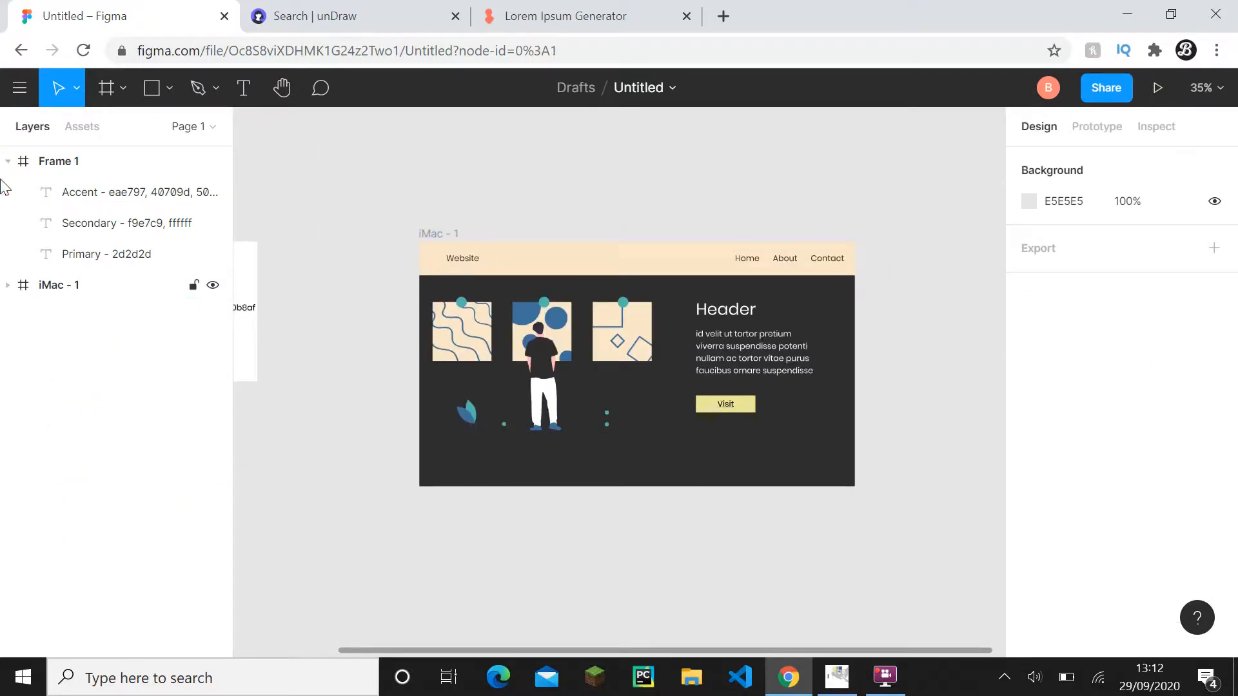
click(7, 162)
- Try duplicating the finished iMac - 1 frame beside the original, and undo the duplicate
scroll(553, 351, down, 3)
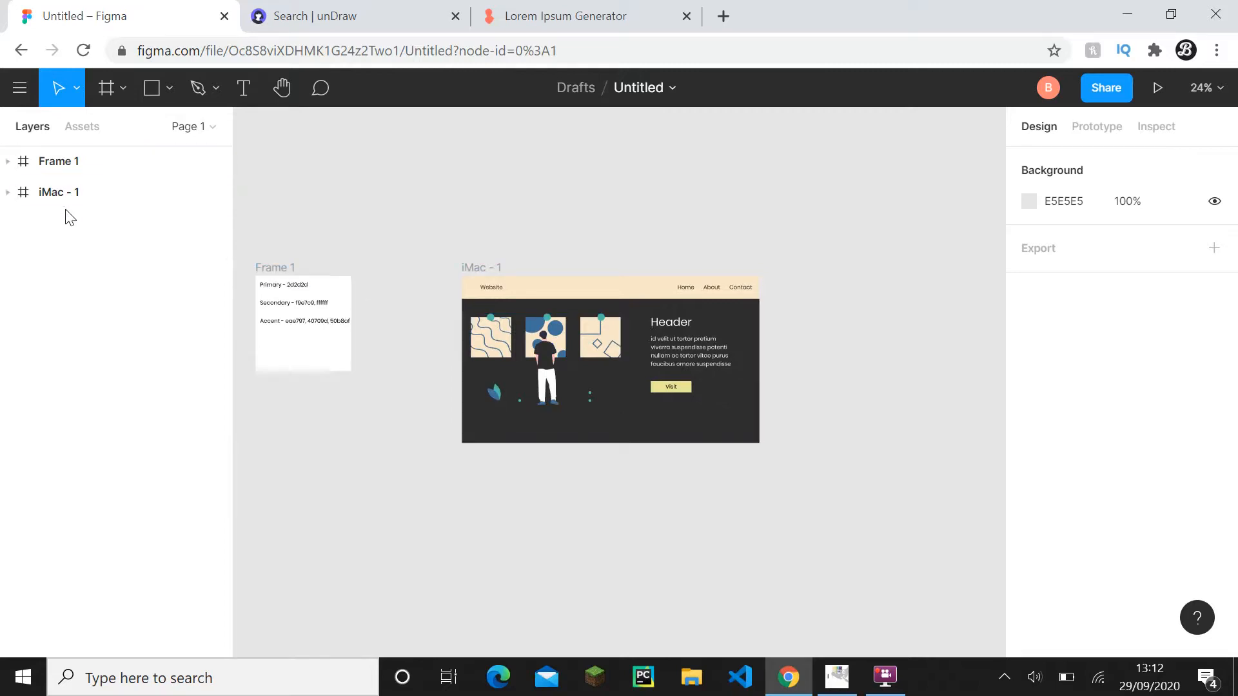
click(481, 267)
key(alt)
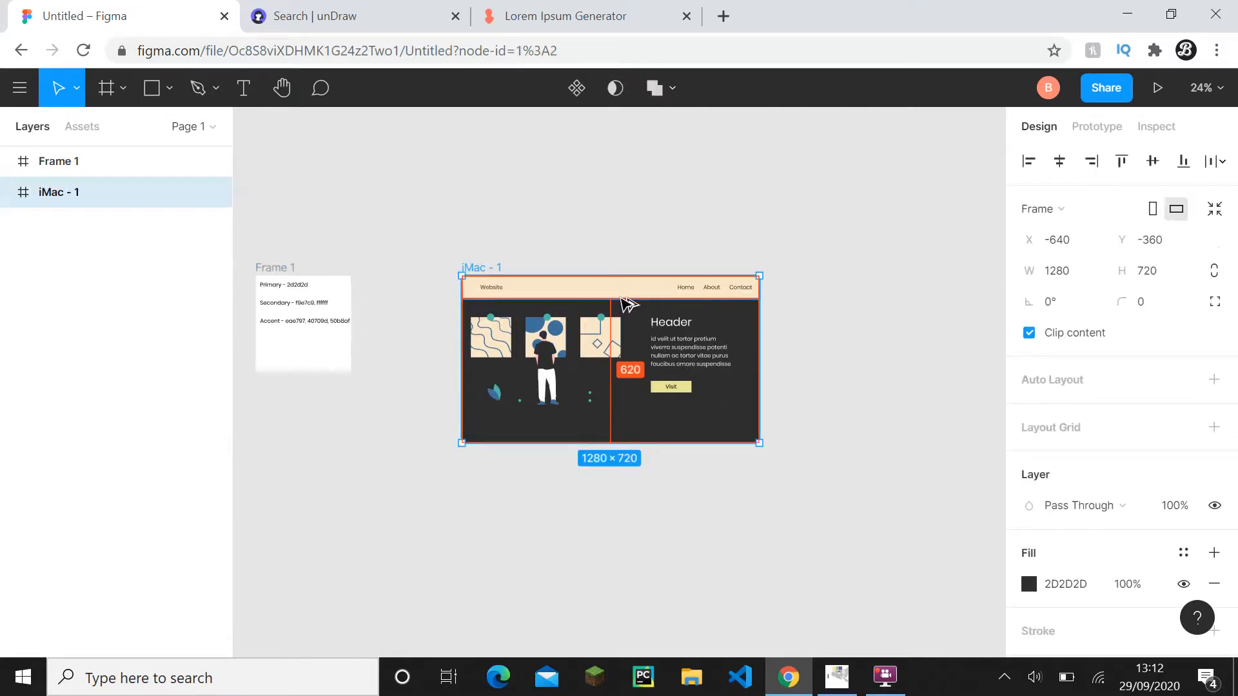
drag(624, 296, 948, 307)
key(ctrl+z)
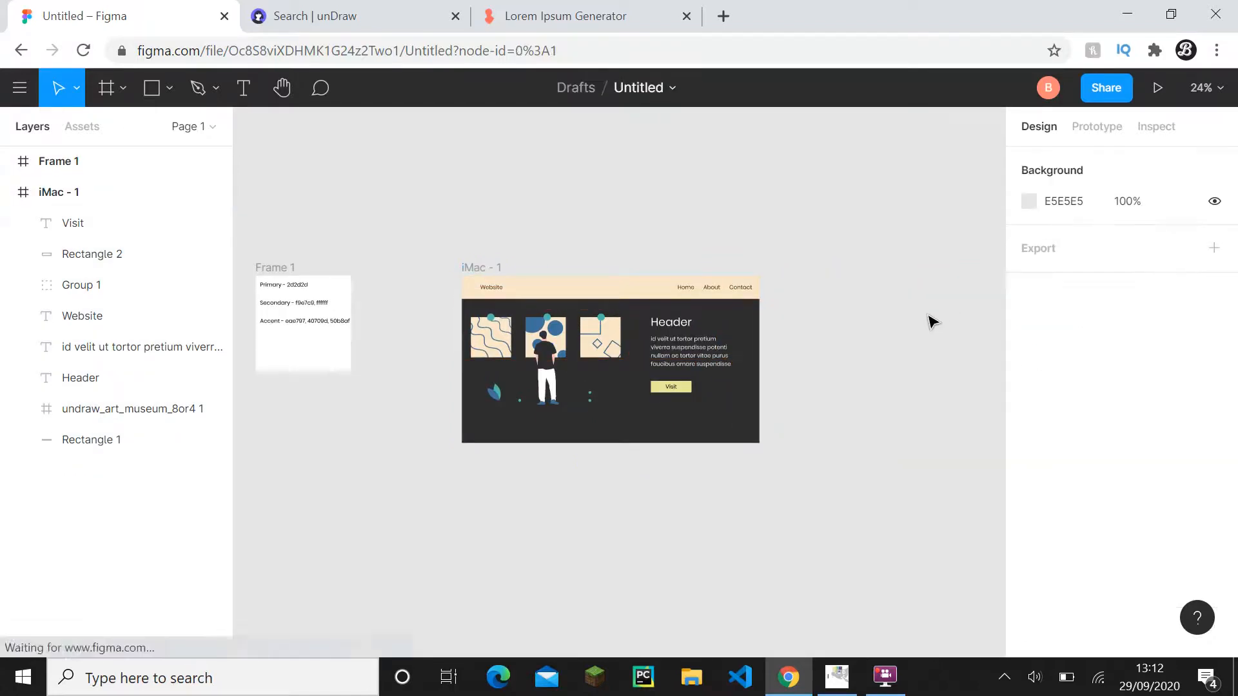
- Undo the recent recolouring of iMac - 1 until the illustration's shapes, shirt and dots and the Visit button regain their earlier colours
key(ctrl+shift+z)
key(ctrl+z)
key(ctrl+z)
key(ctrl+z)
key(ctrl+z)
key(ctrl+z)
key(ctrl+z)
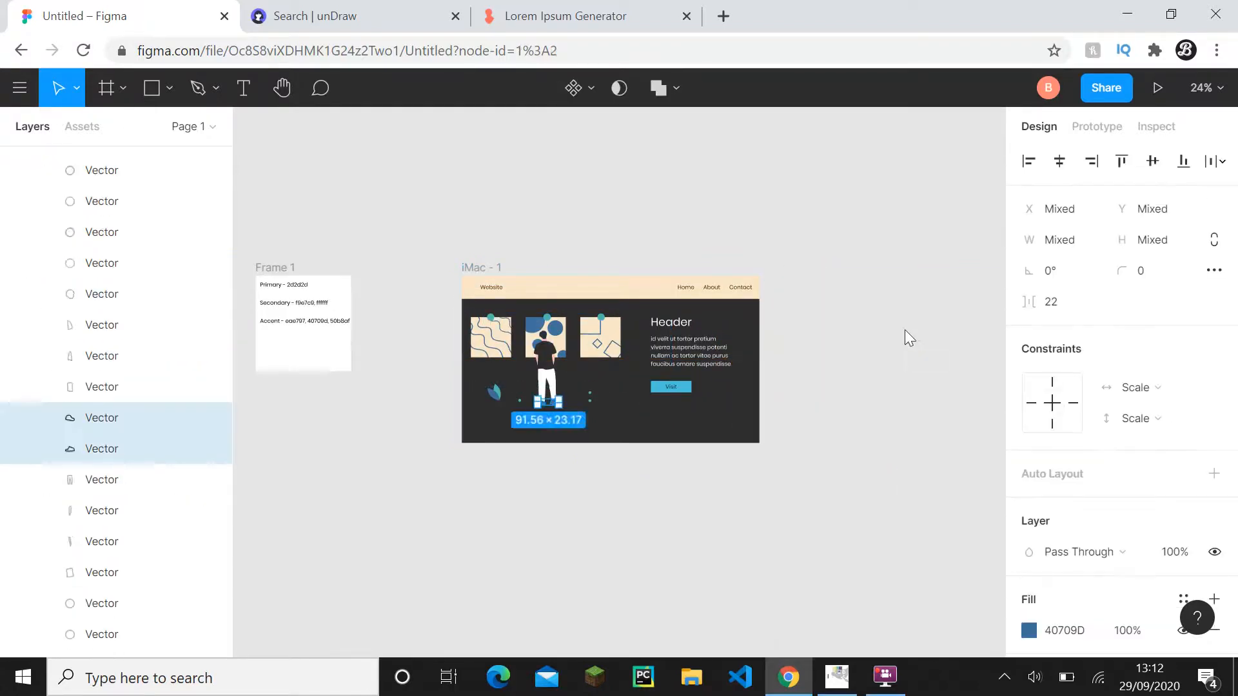
key(ctrl+z)
key(ctrl+z)
key(ctrl+z)
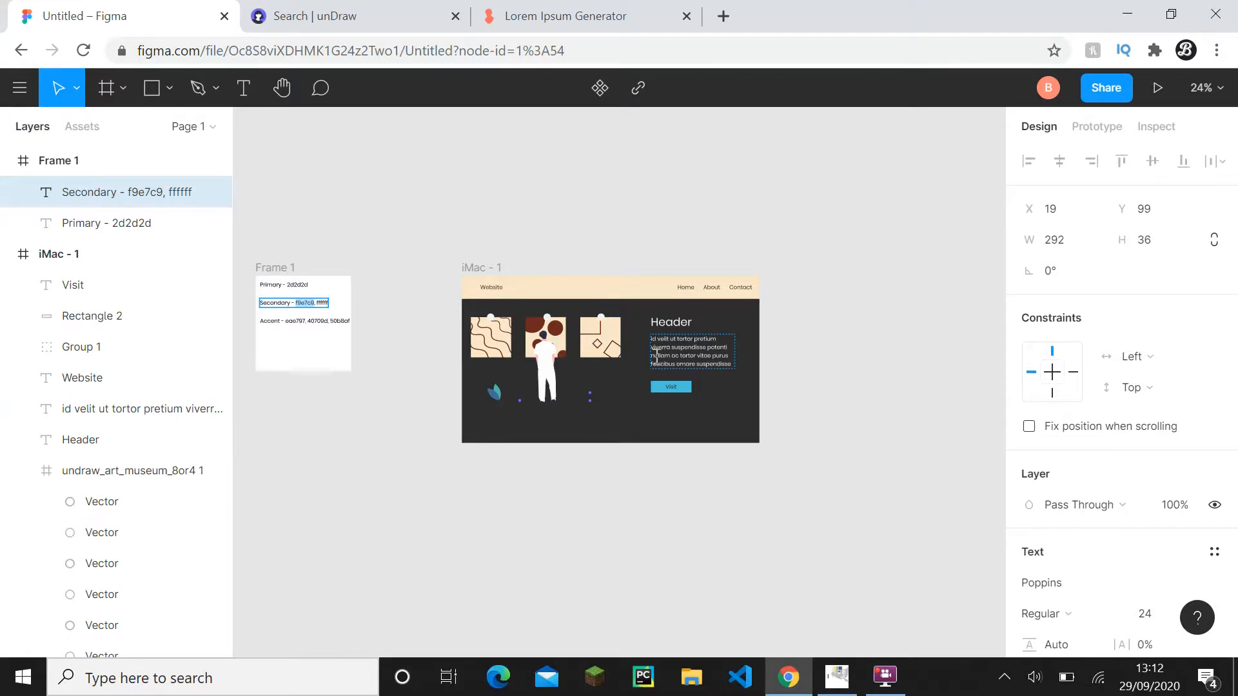
- Select the three beige picture backgrounds in the museum illustration, set their fill to green, 42C737, and deselect them
scroll(656, 354, up, 5)
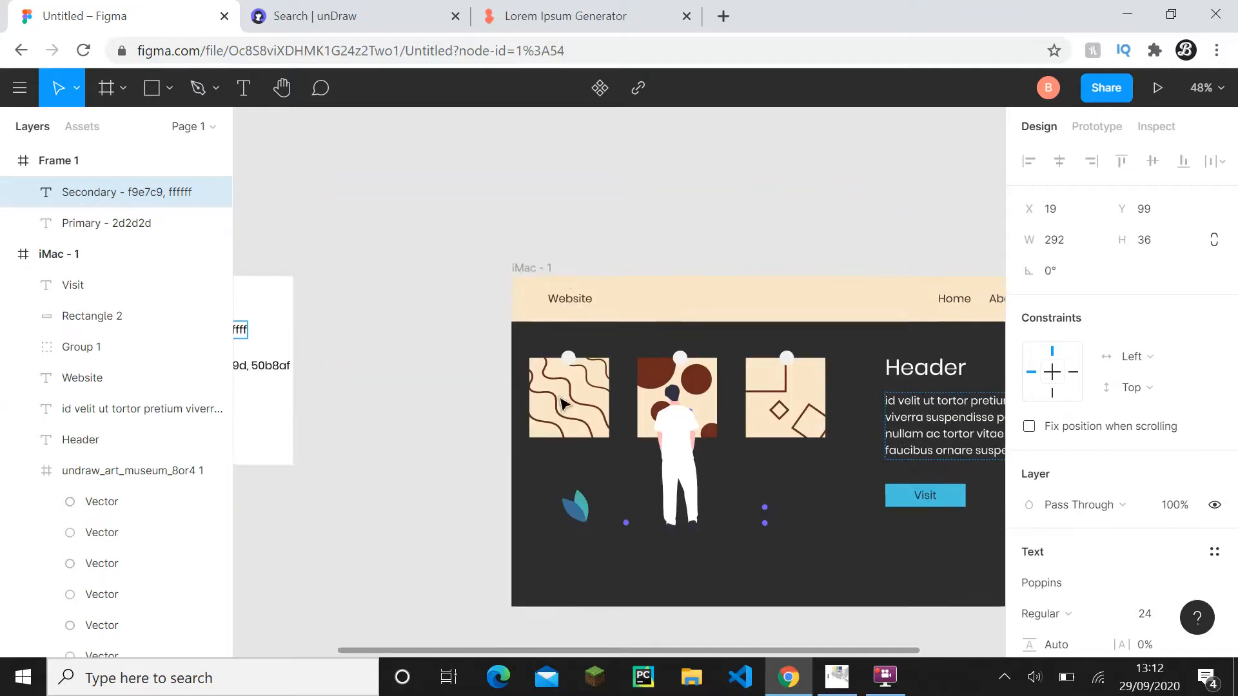
scroll(420, 374, down, 3)
drag(420, 373, 356, 322)
scroll(558, 360, up, 2)
scroll(387, 374, up, 3)
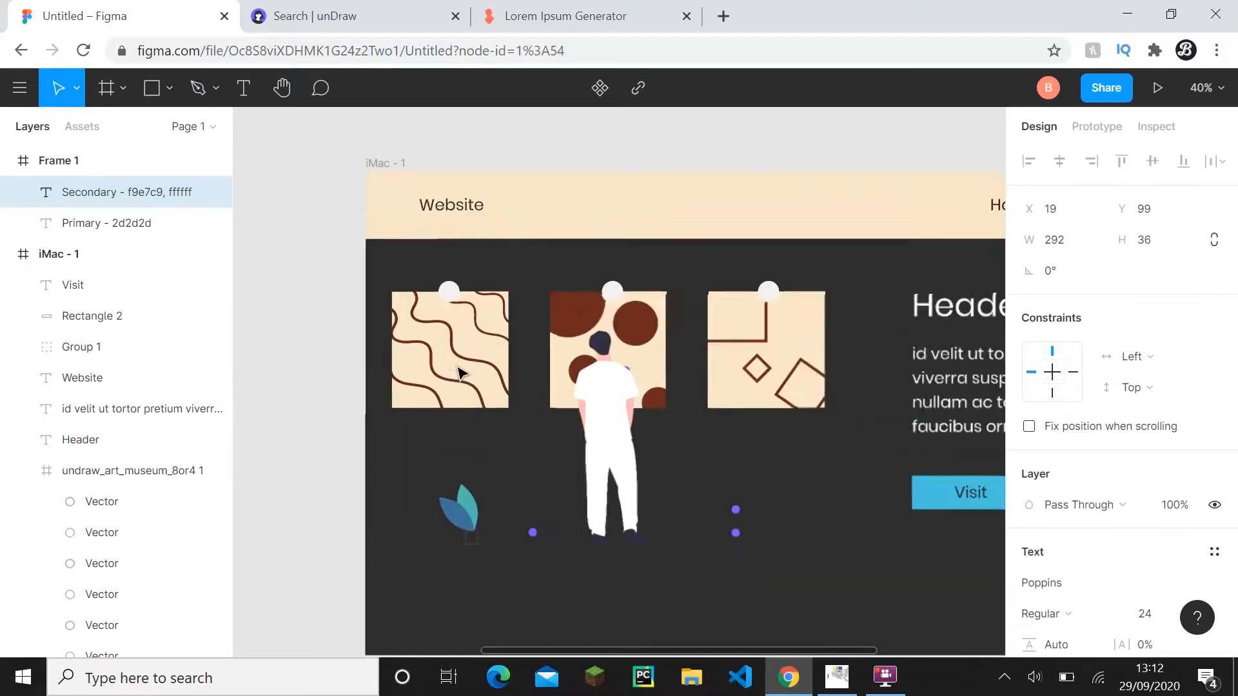
click(325, 406)
click(394, 405)
click(404, 404)
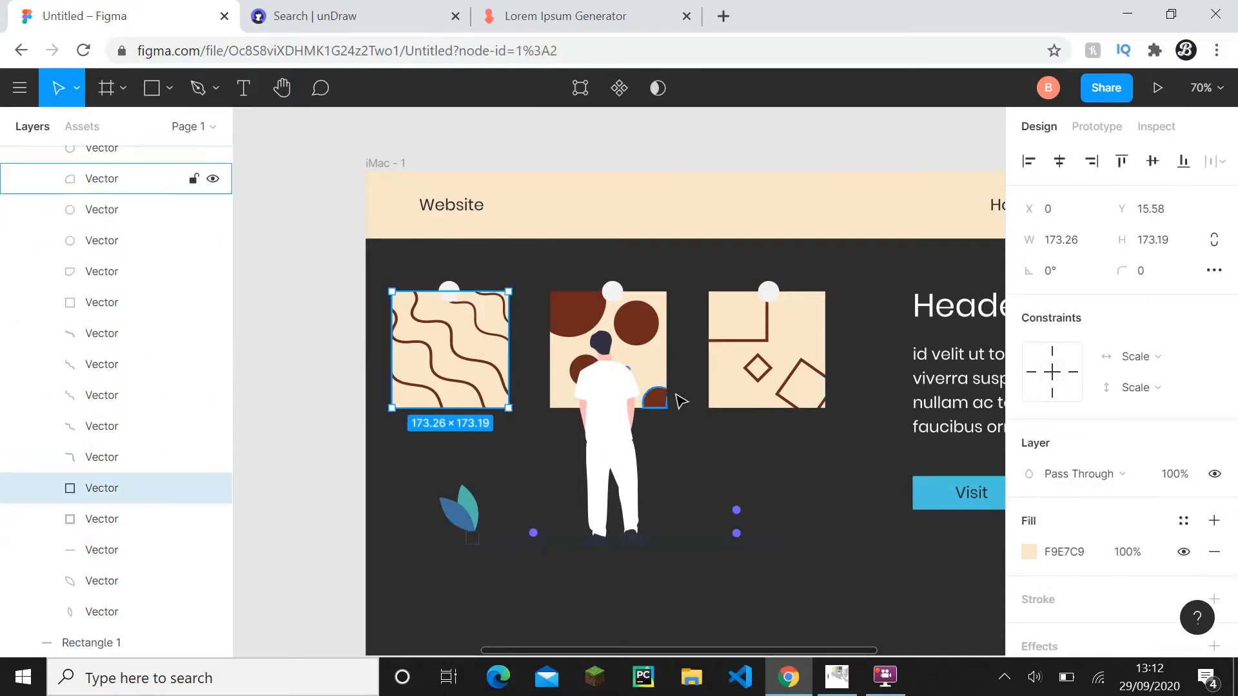
shift+click(661, 371)
shift+click(799, 352)
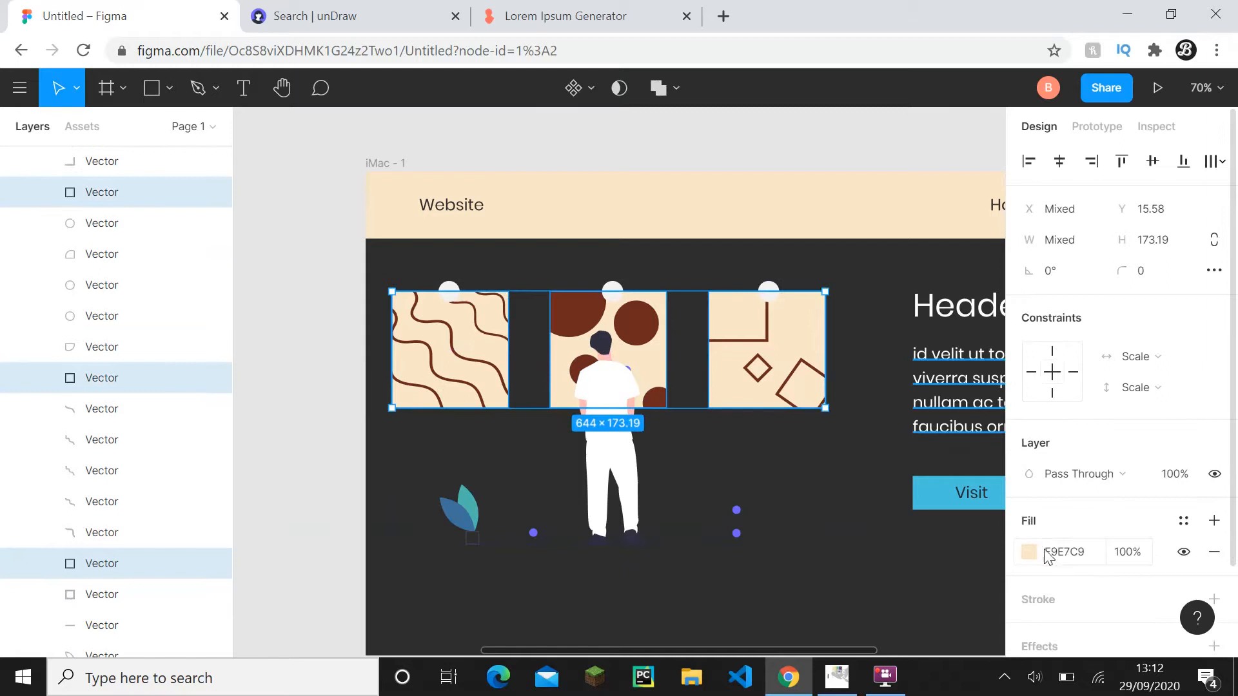
click(1034, 552)
click(893, 430)
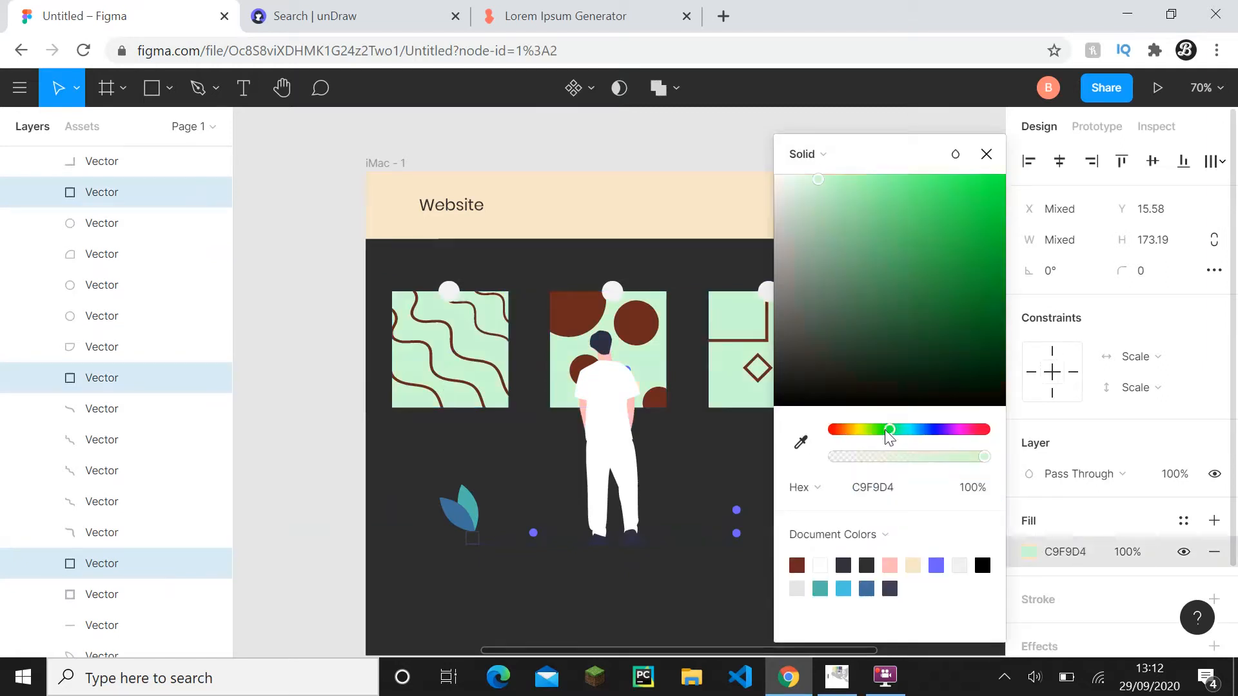
drag(929, 278, 938, 223)
click(986, 154)
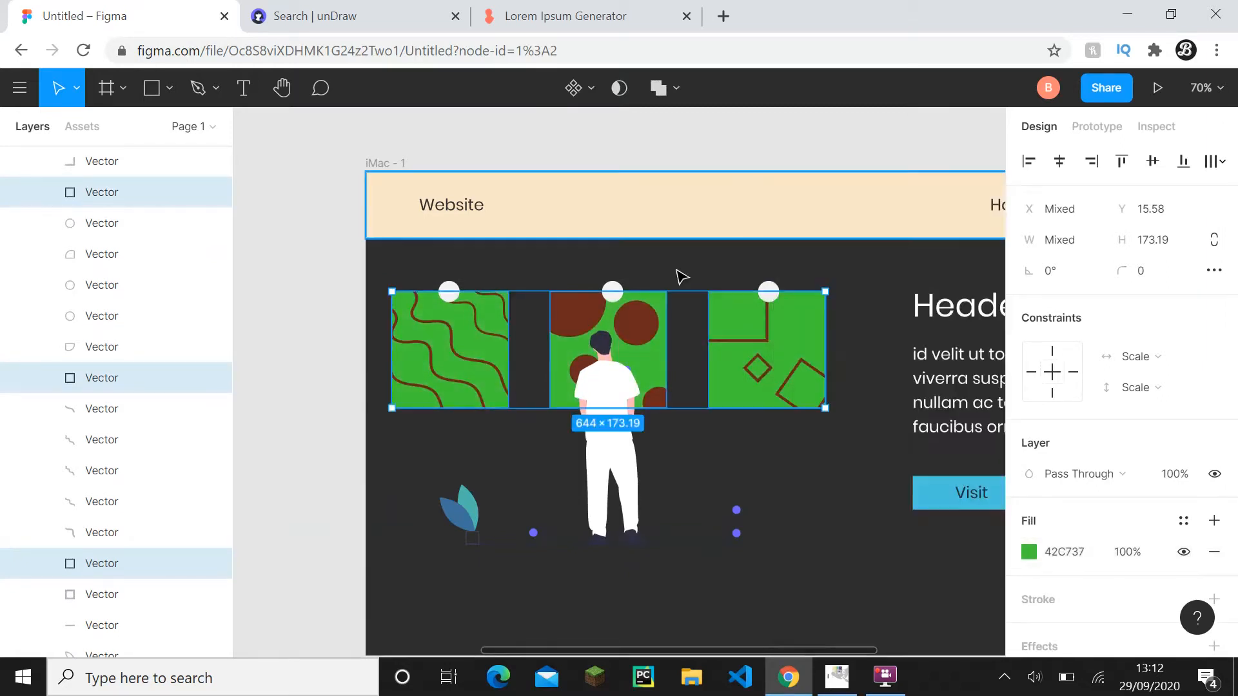
click(717, 132)
- Select the Header text and the paragraph below it, and set their fill to turquoise, 46E3D1
drag(842, 310, 604, 259)
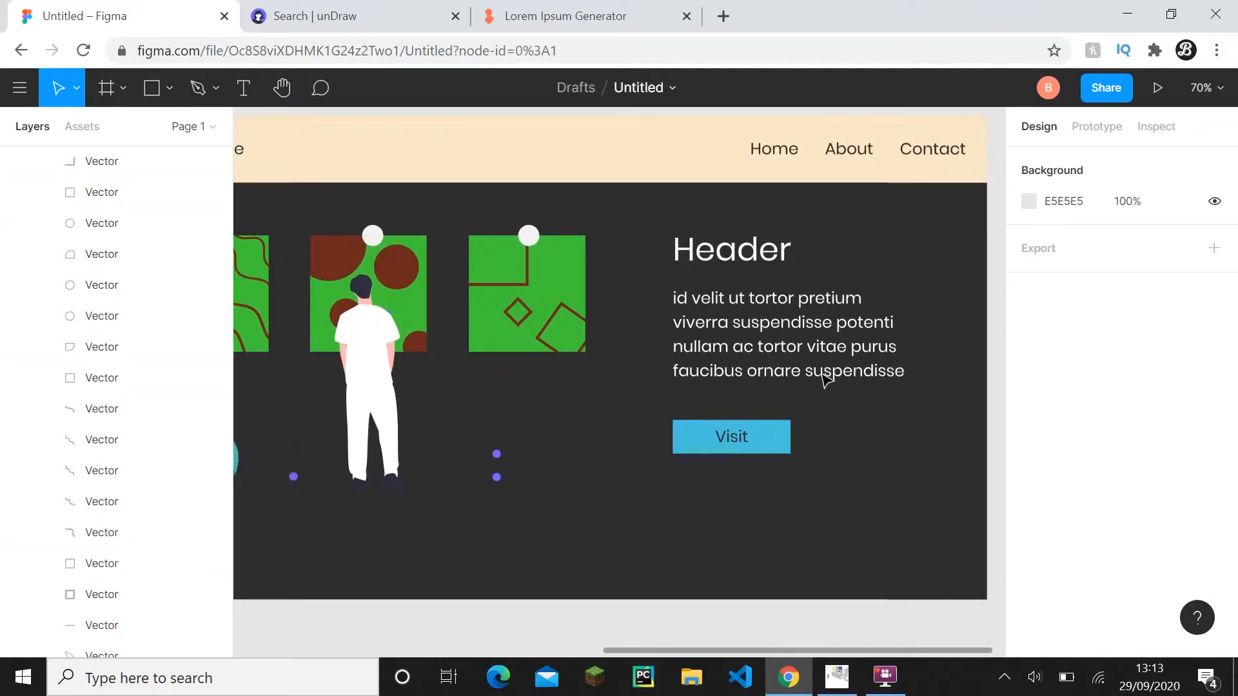
click(767, 322)
shift+click(733, 253)
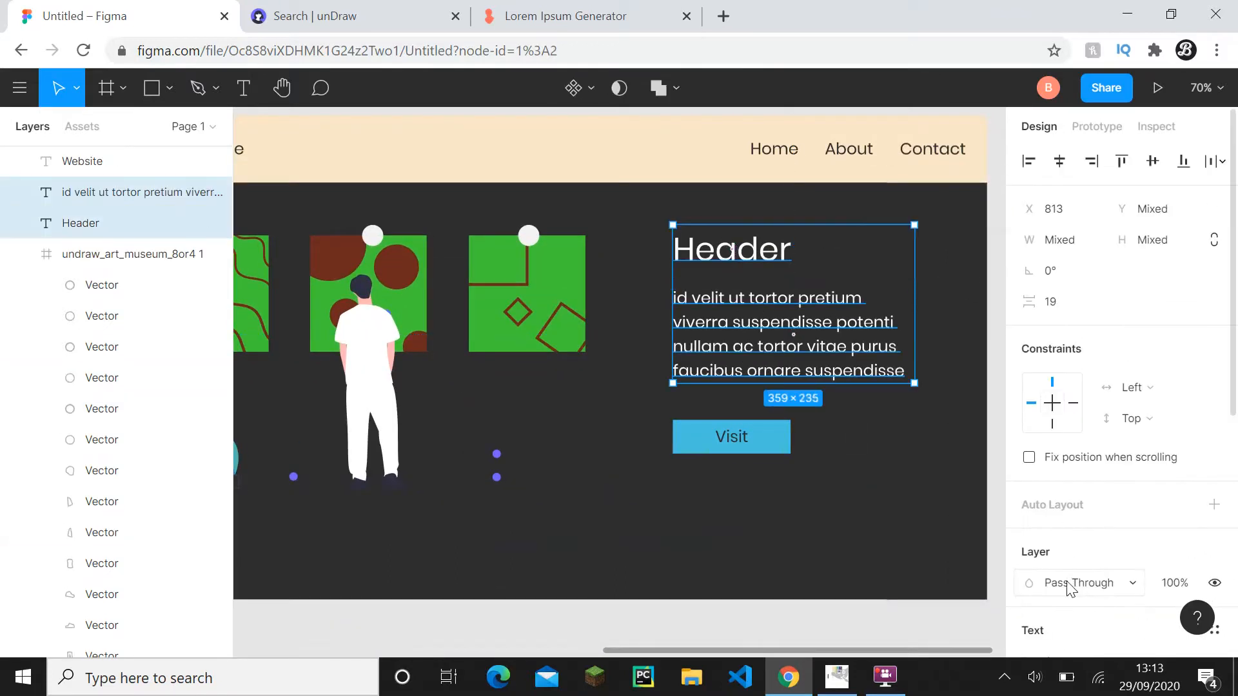
click(1065, 581)
click(997, 520)
scroll(1057, 488, down, 3)
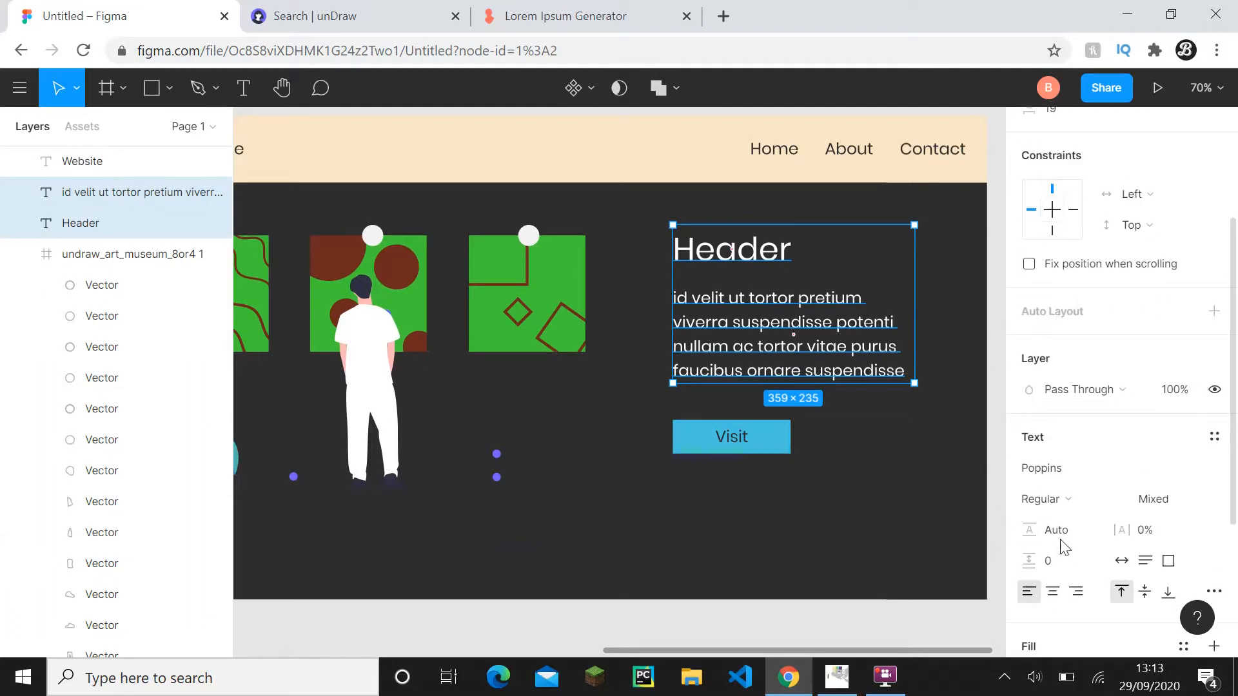
scroll(1058, 488, down, 1)
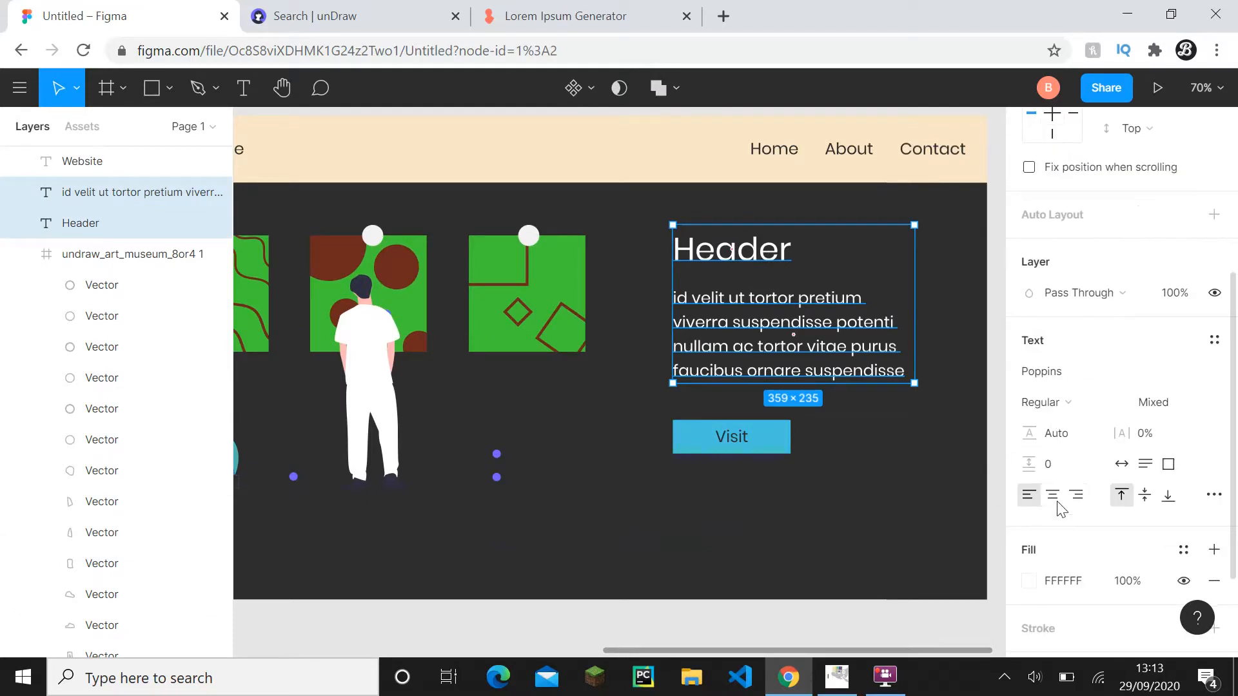
click(1054, 582)
scroll(1054, 587, down, 1)
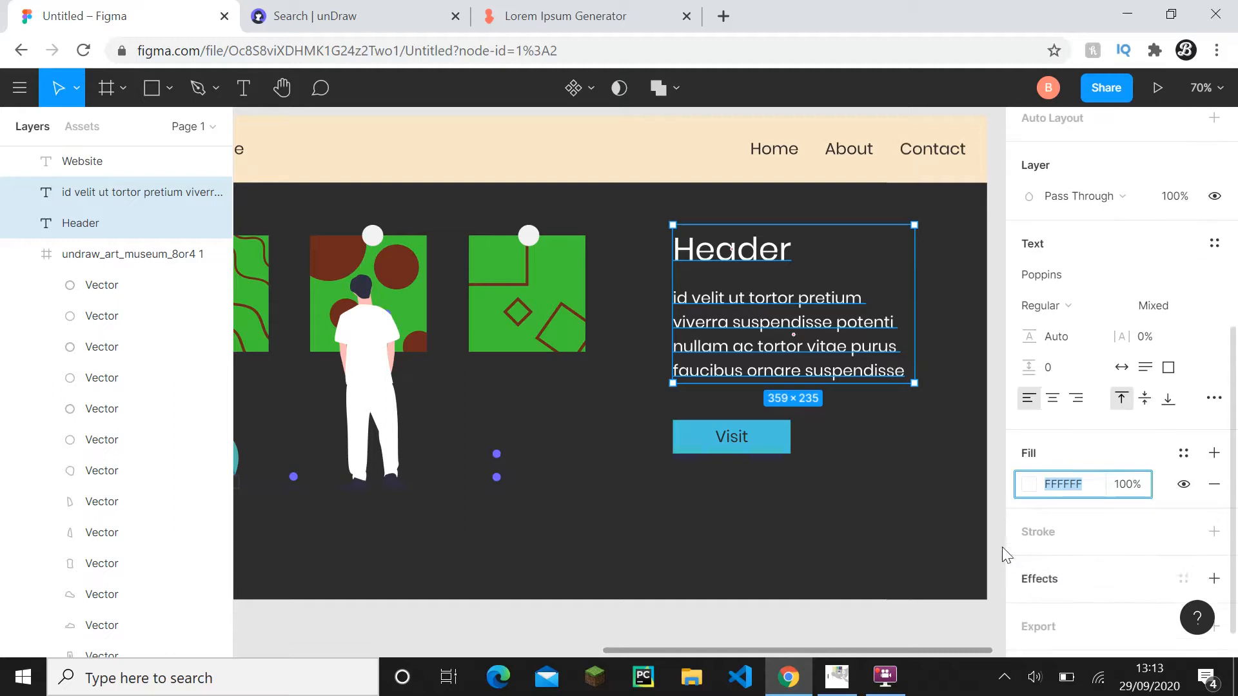
click(1029, 484)
click(895, 429)
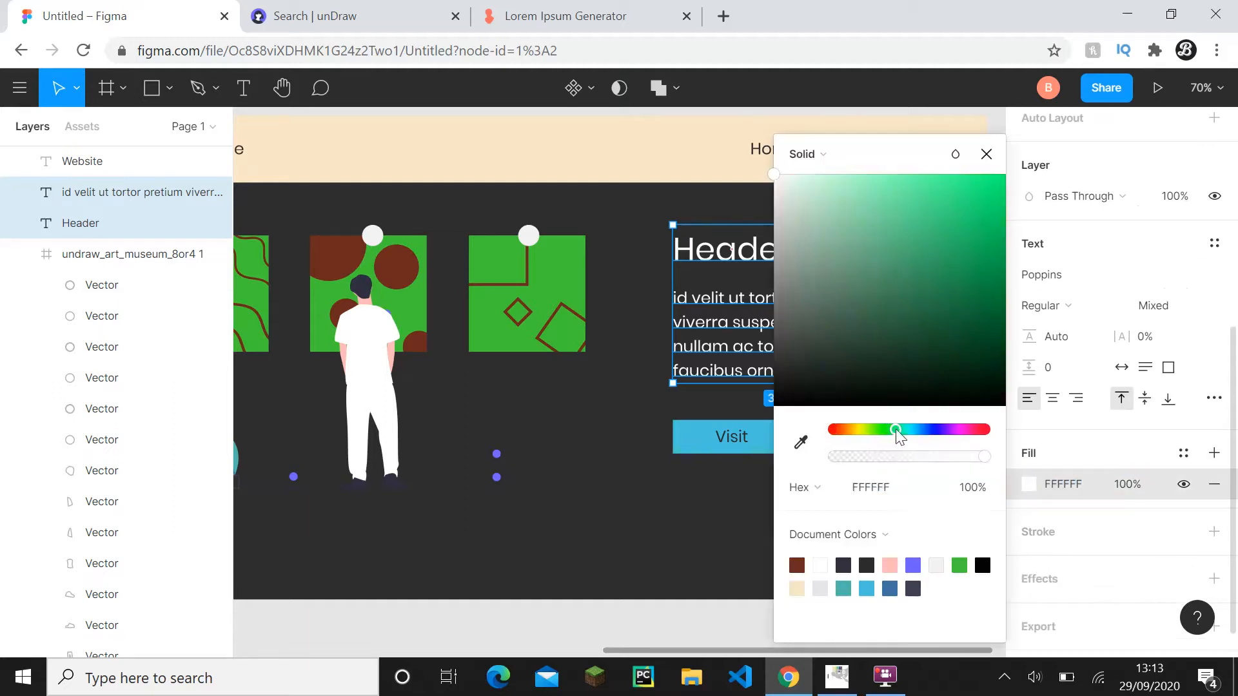
drag(938, 288, 937, 334)
click(906, 430)
click(940, 231)
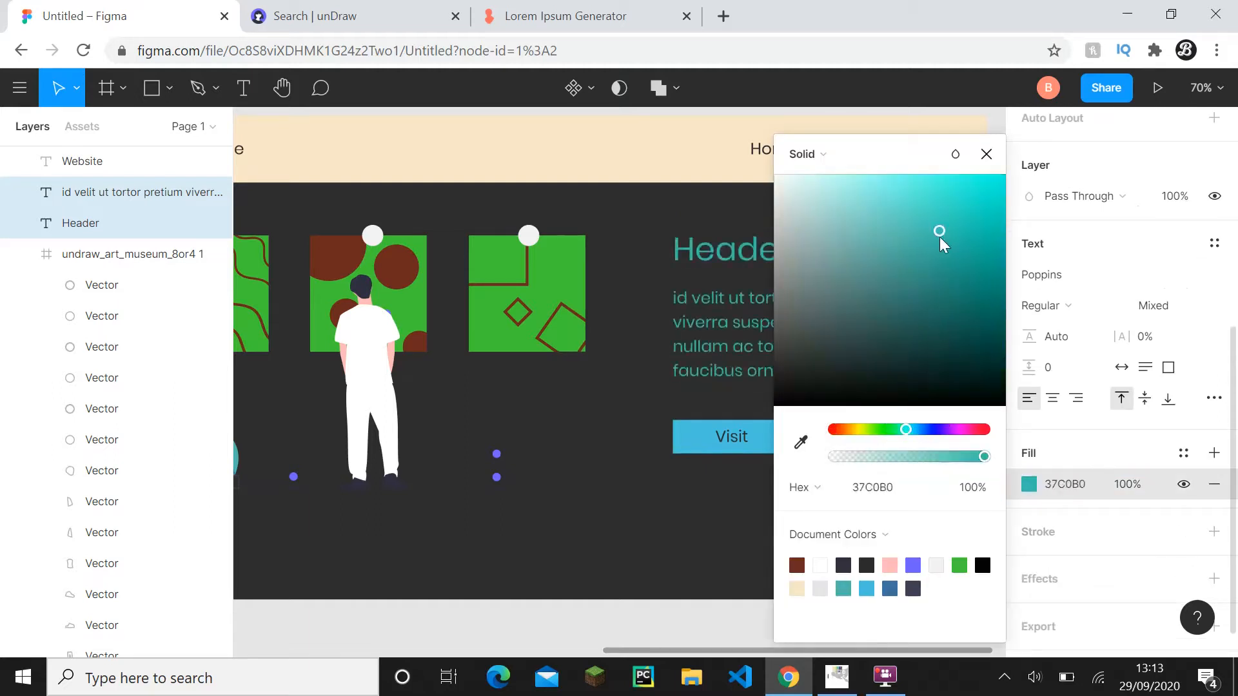
drag(950, 214, 934, 205)
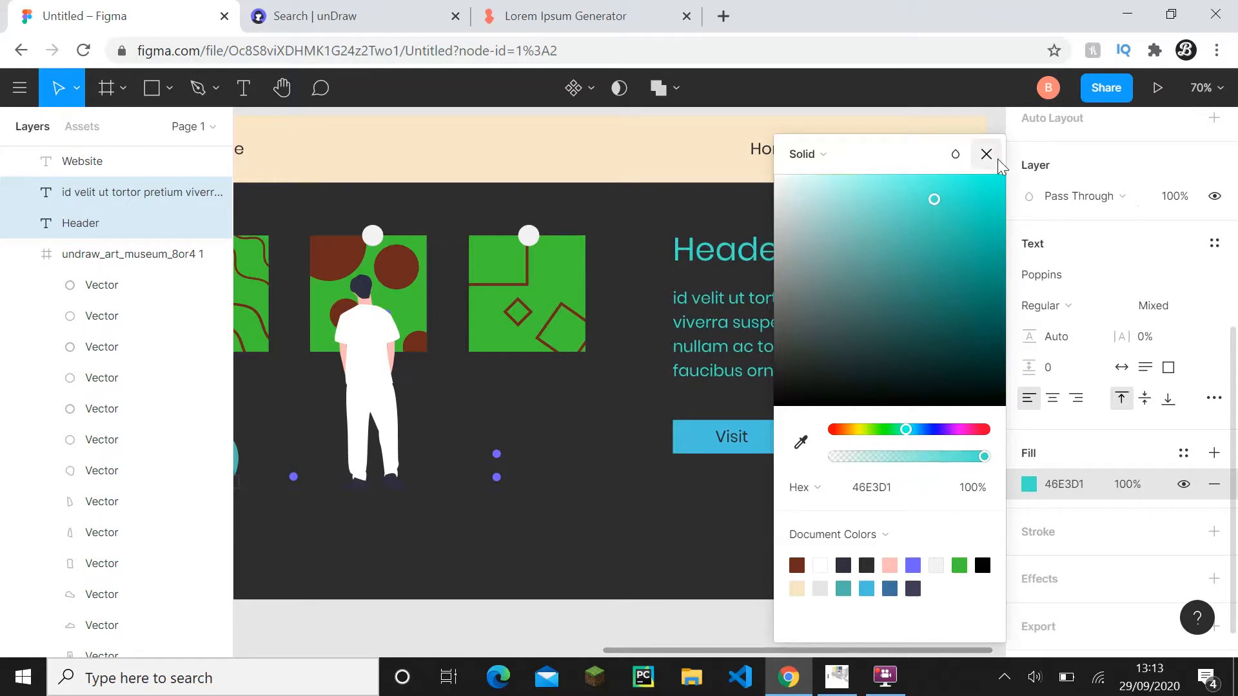
click(996, 158)
- Set the fill of the navigation bar rectangle in iMac - 1 to red, B51D1D, and deselect it
click(713, 157)
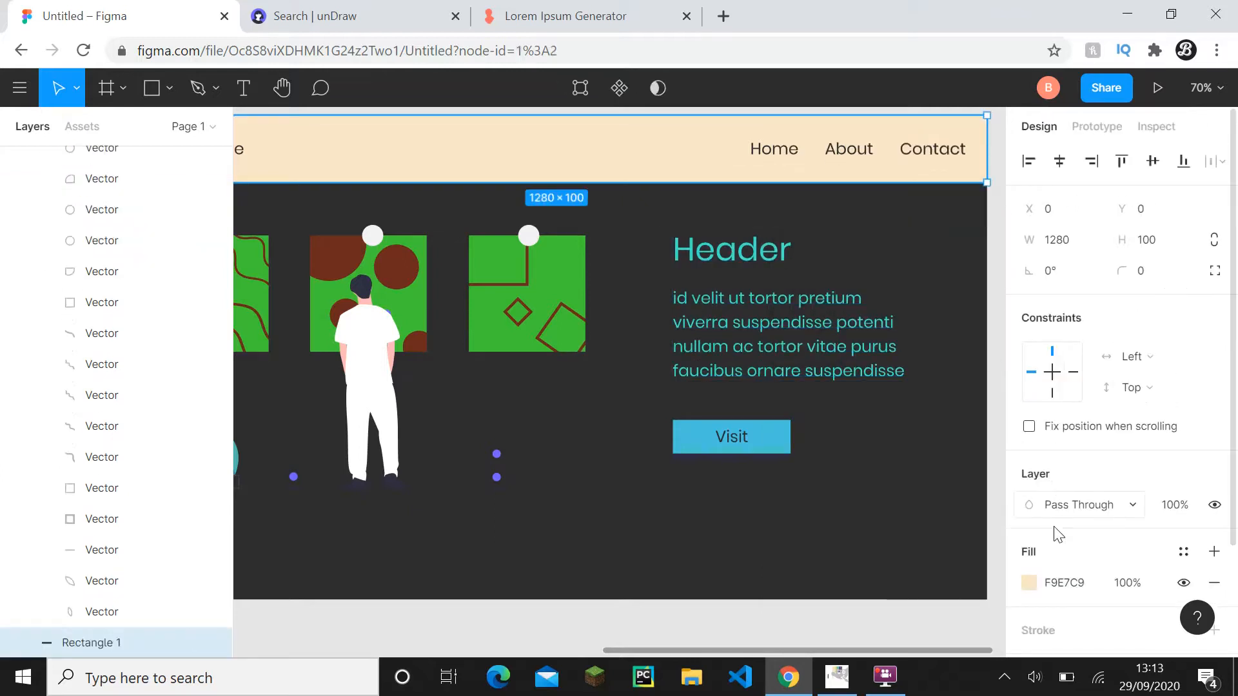
scroll(1057, 534, down, 3)
click(1028, 485)
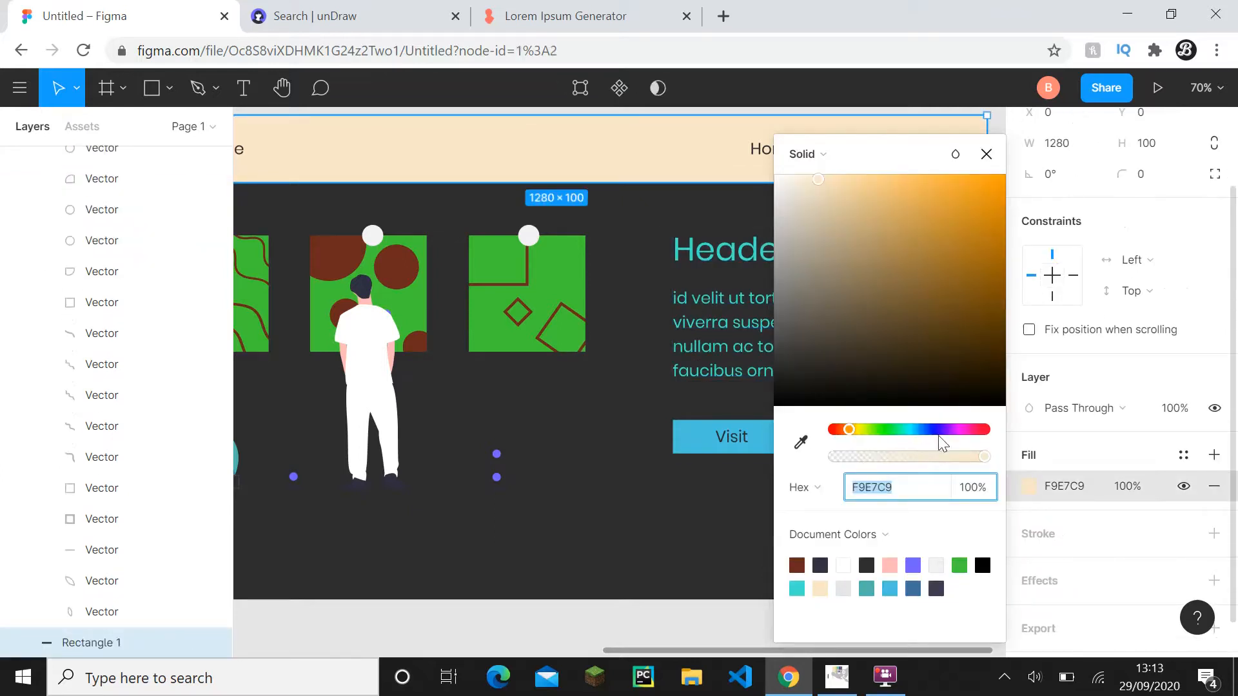
drag(940, 433, 985, 430)
click(969, 242)
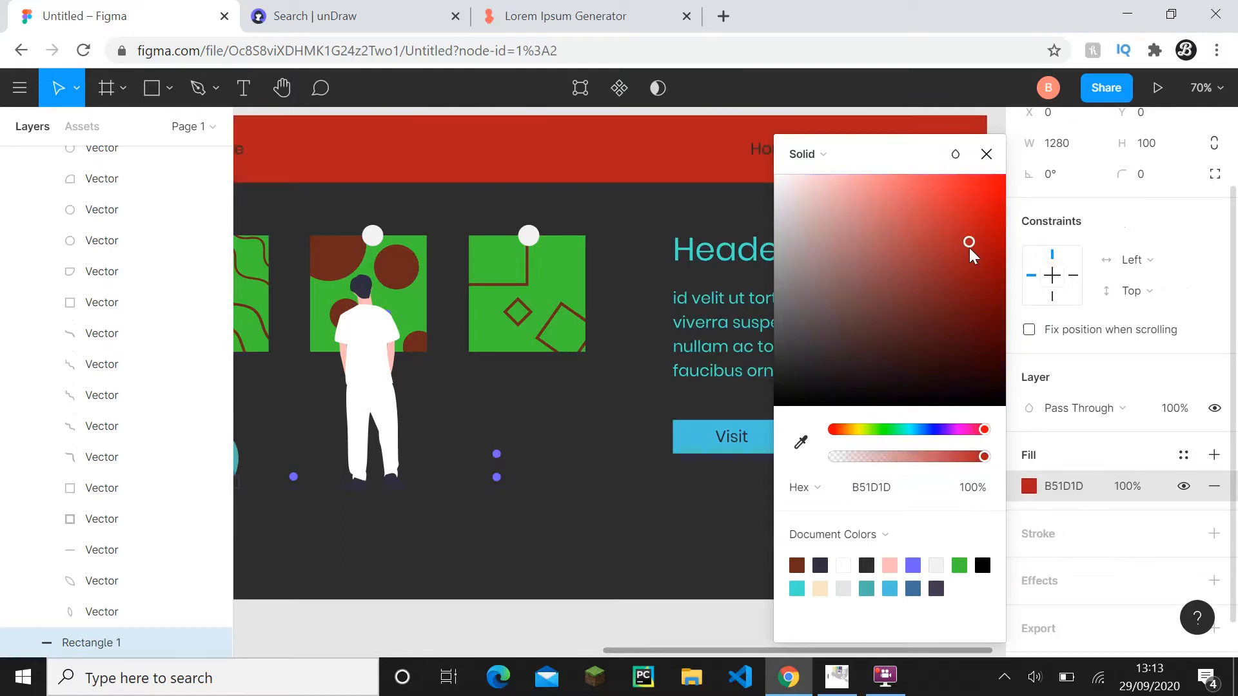
click(989, 161)
scroll(994, 283, down, 3)
click(838, 464)
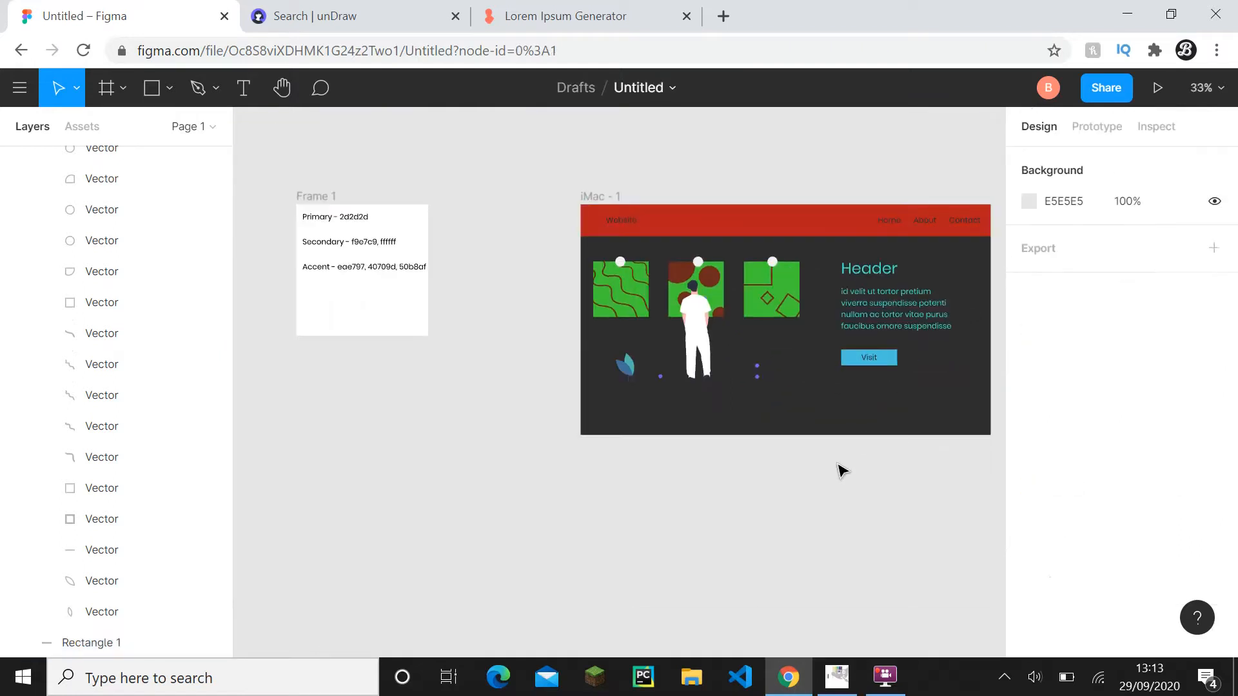
- Collapse the museum illustration's layers and set the iMac - 1 frame's fill to black, 000000
scroll(74, 321, up, 10)
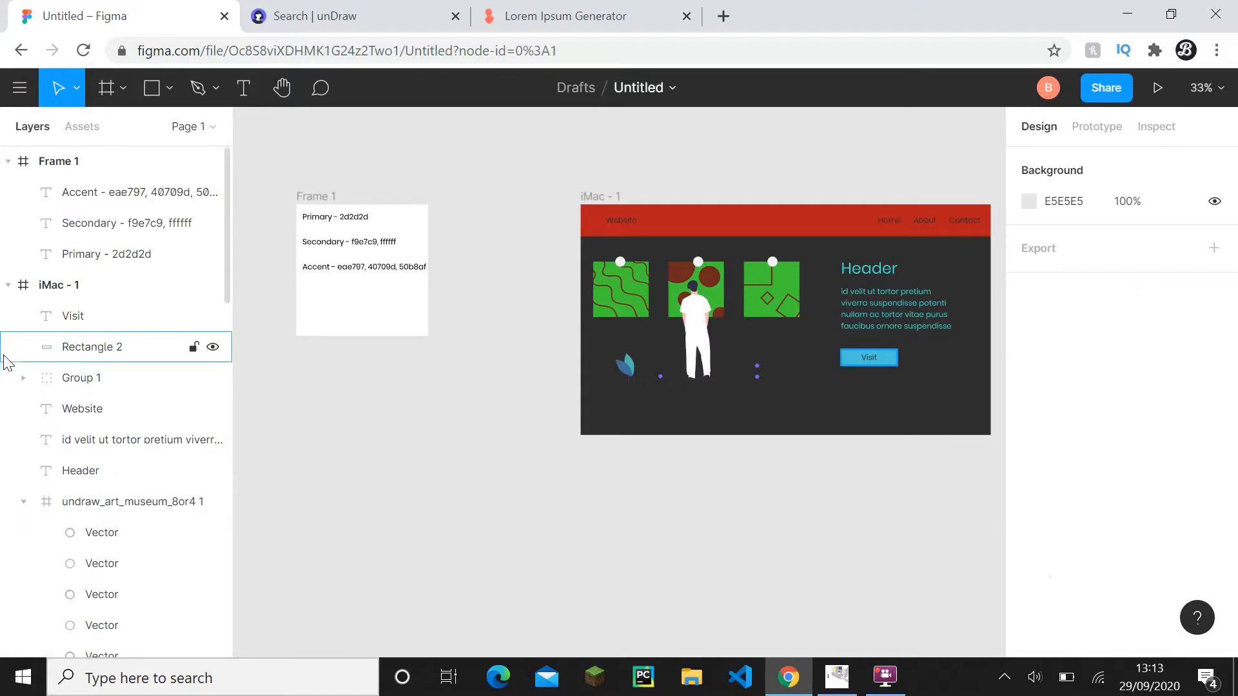
click(23, 502)
click(58, 285)
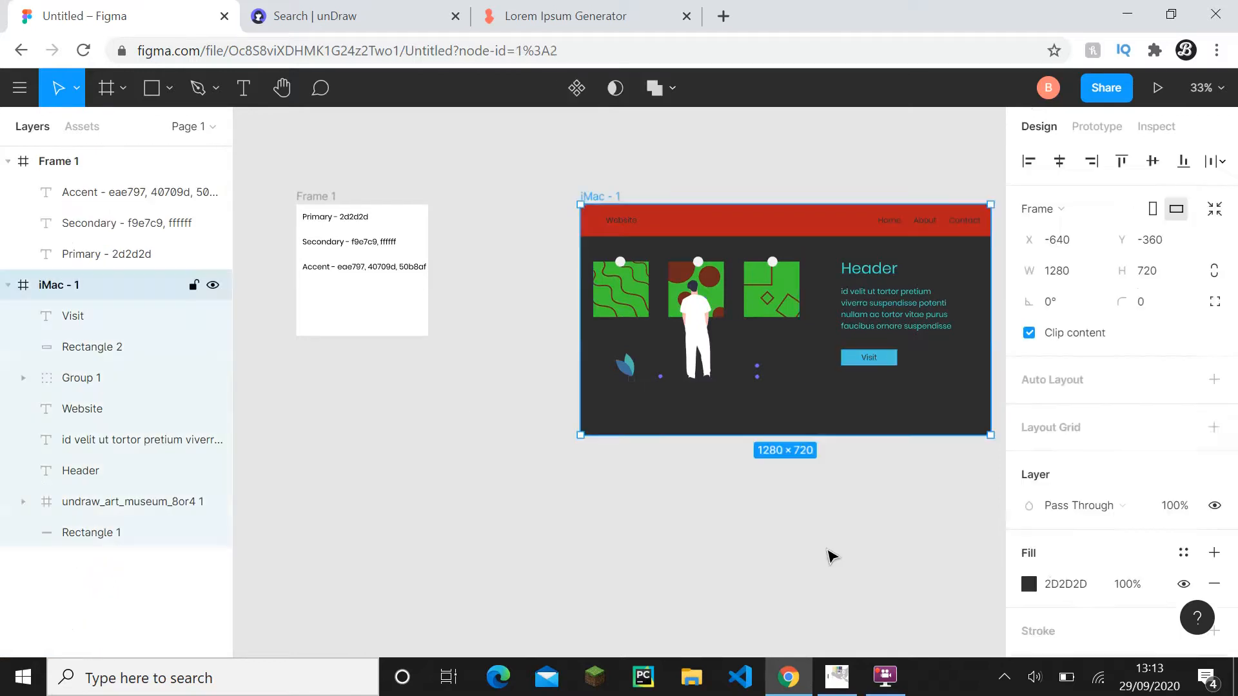
click(1073, 585)
text(000)
click(925, 589)
- Paste the copied finished website frame to the right of iMac - 1 and deselect it
scroll(895, 535, down, 1)
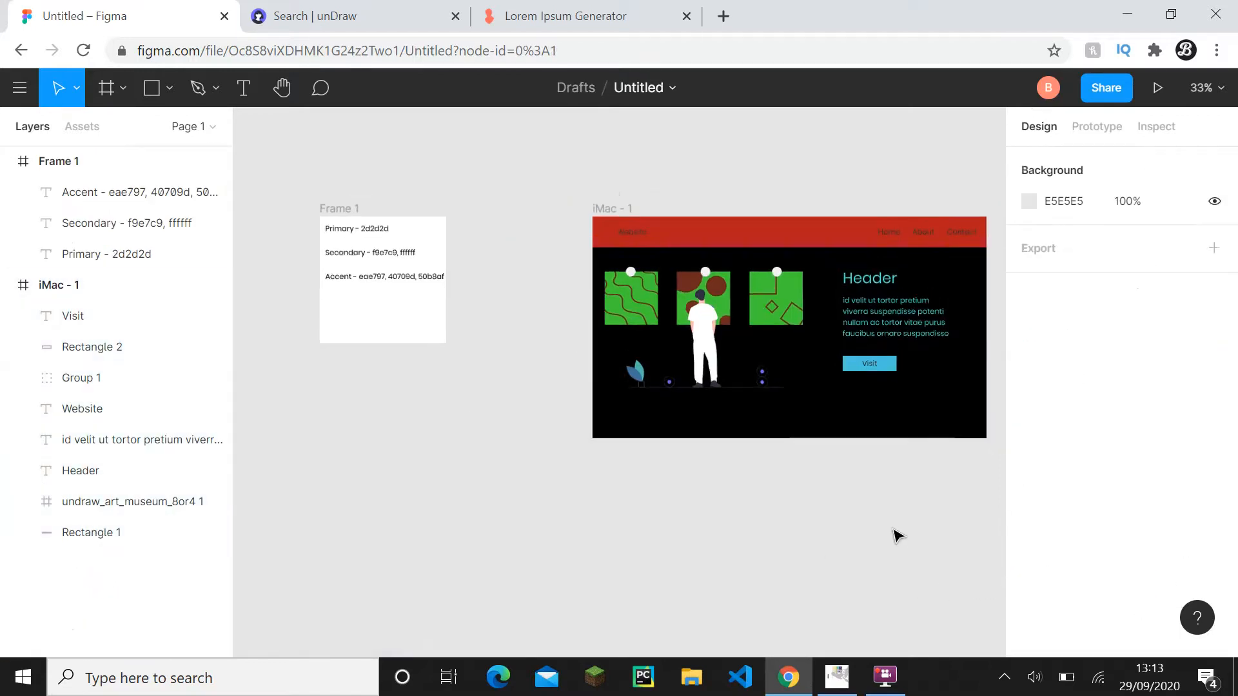
drag(895, 533, 762, 517)
scroll(710, 469, up, 2)
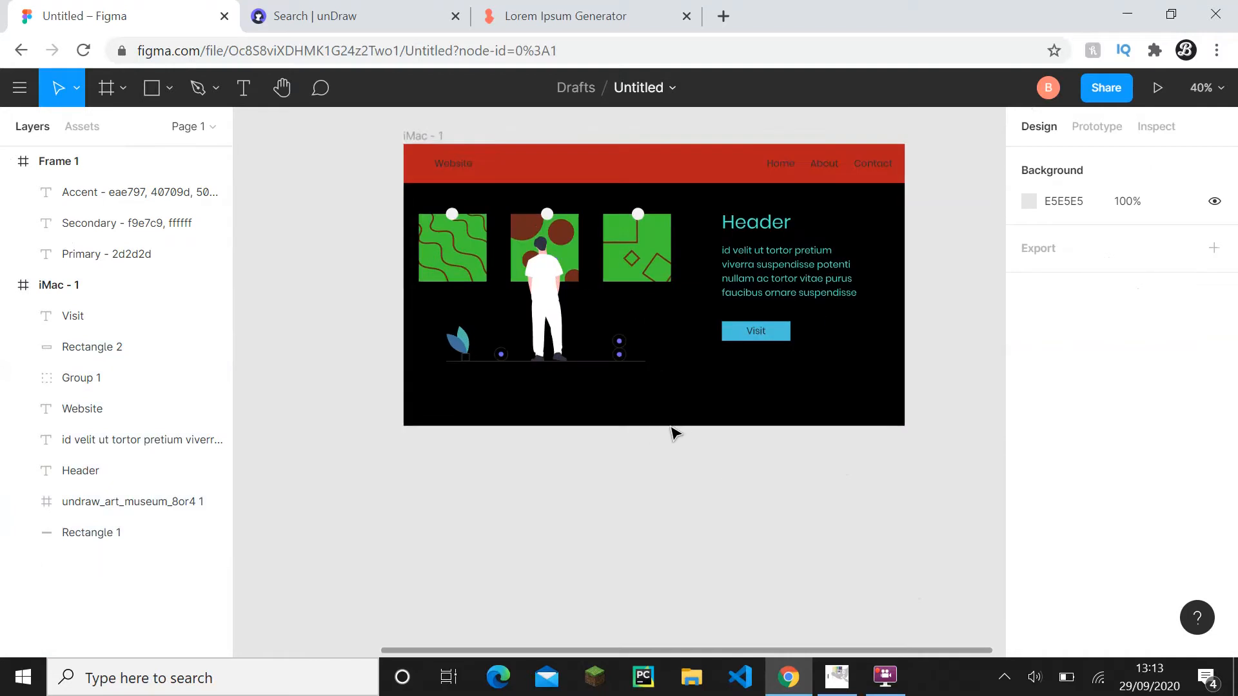
drag(695, 427, 694, 492)
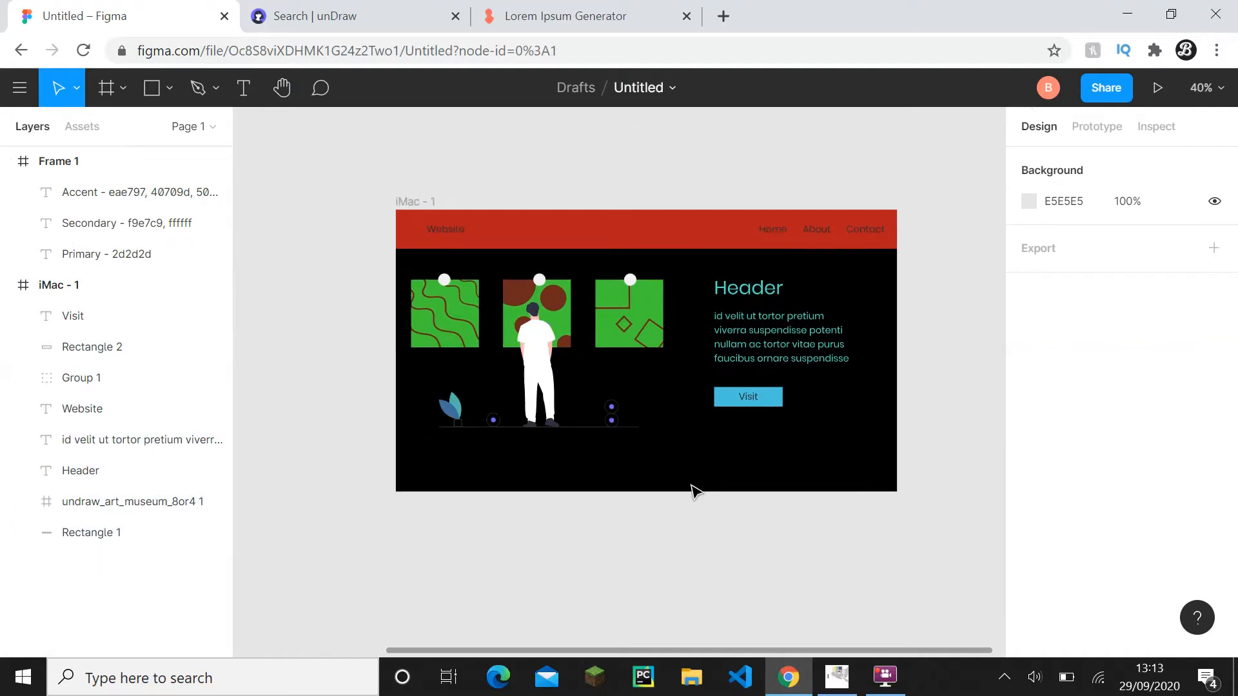
scroll(651, 380, down, 3)
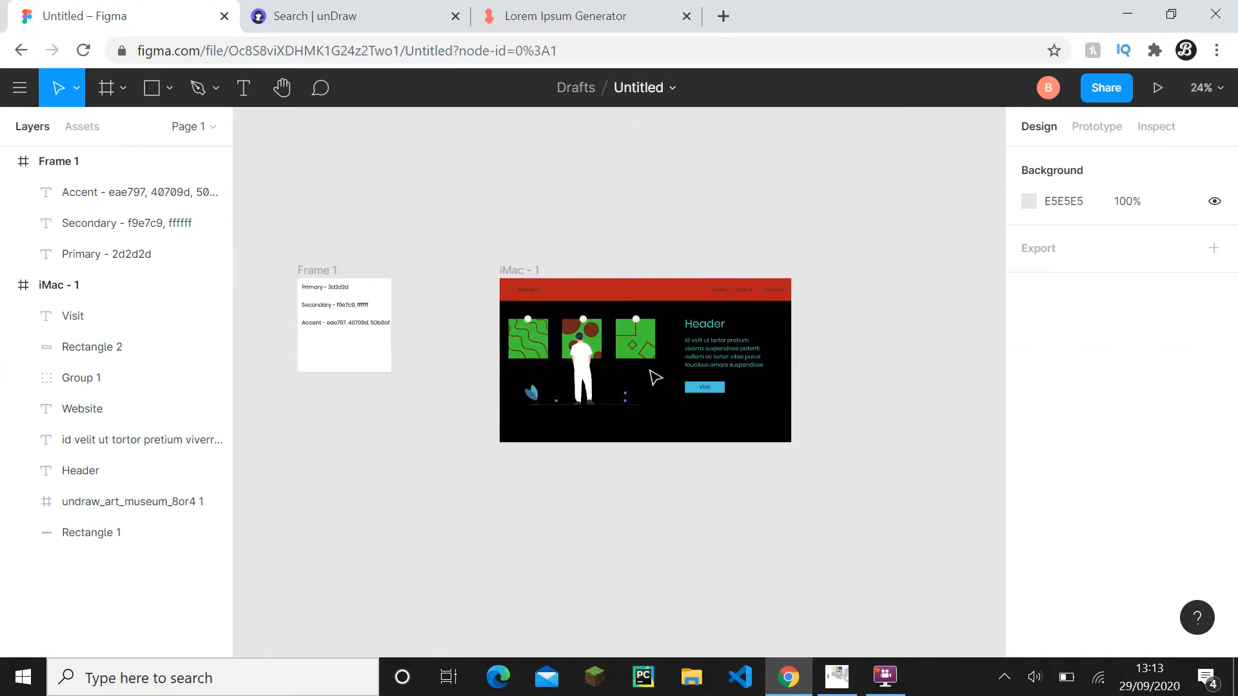
key(ctrl+v)
drag(744, 381, 534, 361)
click(553, 459)
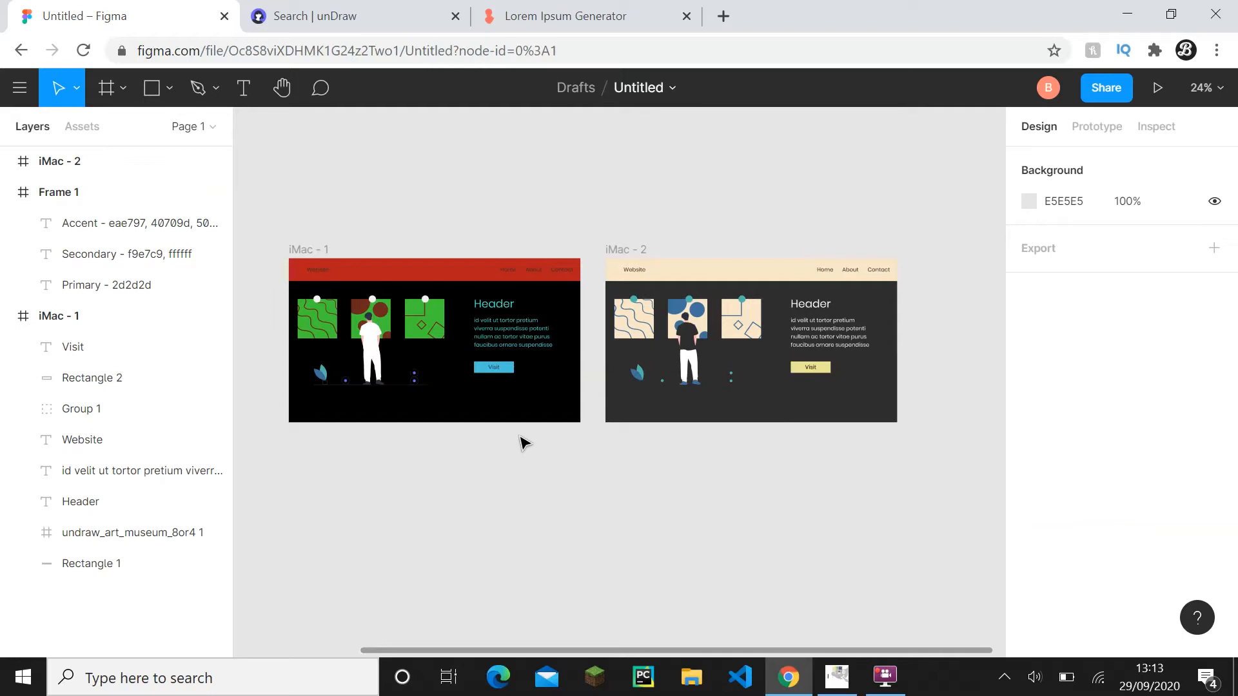
- Compare the colours of iMac - 1 and iMac - 2 up close, temporarily hiding the interface
drag(583, 445, 755, 480)
scroll(511, 428, up, 5)
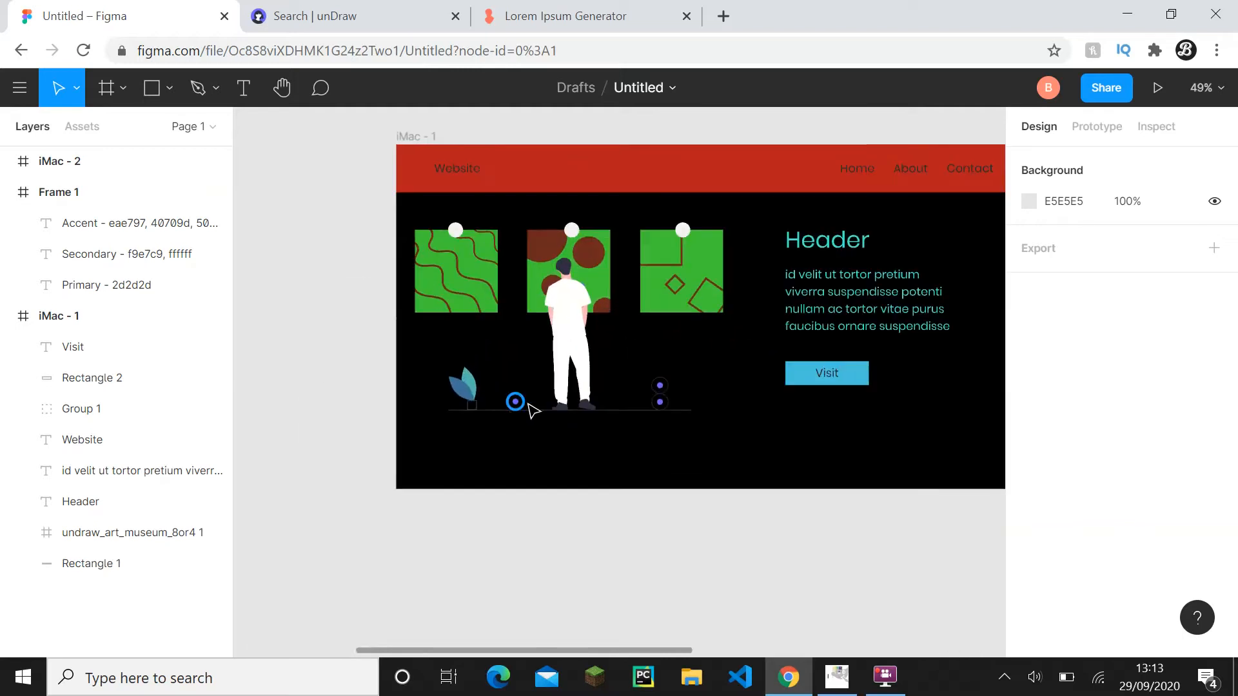
drag(539, 406, 472, 463)
scroll(426, 454, up, 2)
key(ctrl+backslash)
mouse_move(332, 409)
mouse_down()
mouse_move(323, 401)
mouse_move(349, 407)
mouse_up()
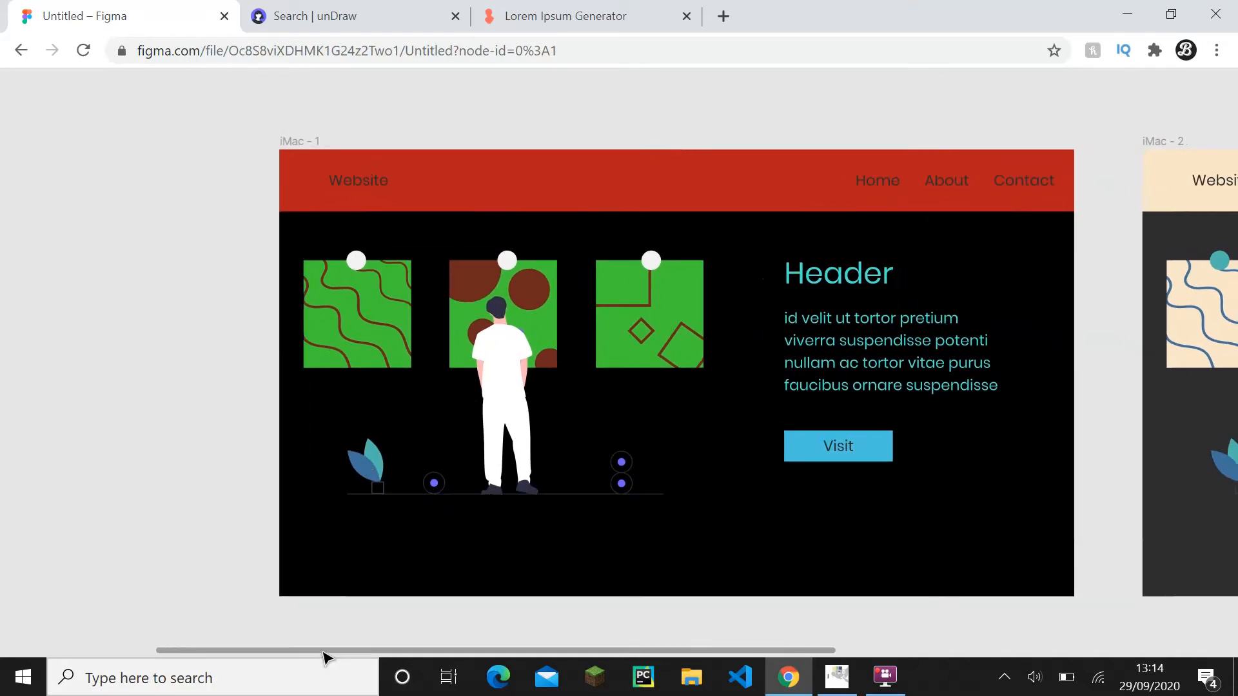
drag(323, 652, 673, 651)
key(ctrl+backslash)
scroll(606, 468, down, 1)
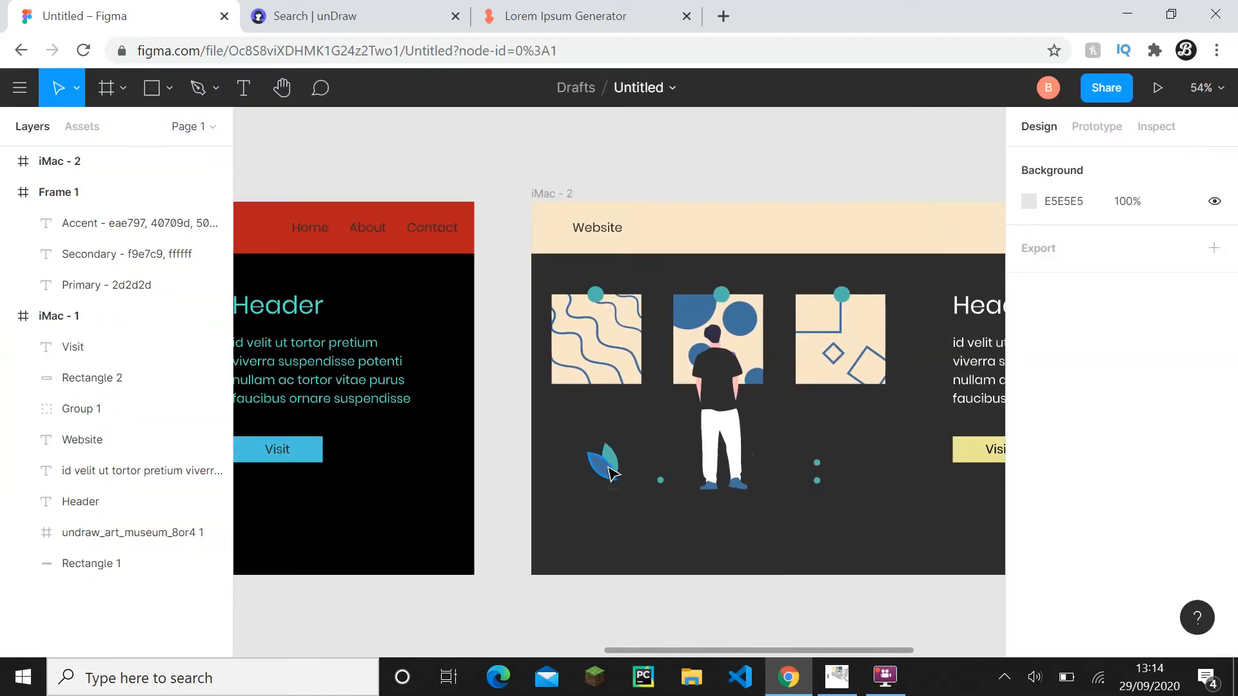
drag(609, 470, 446, 382)
scroll(447, 382, down, 2)
drag(487, 439, 535, 523)
scroll(534, 522, down, 1)
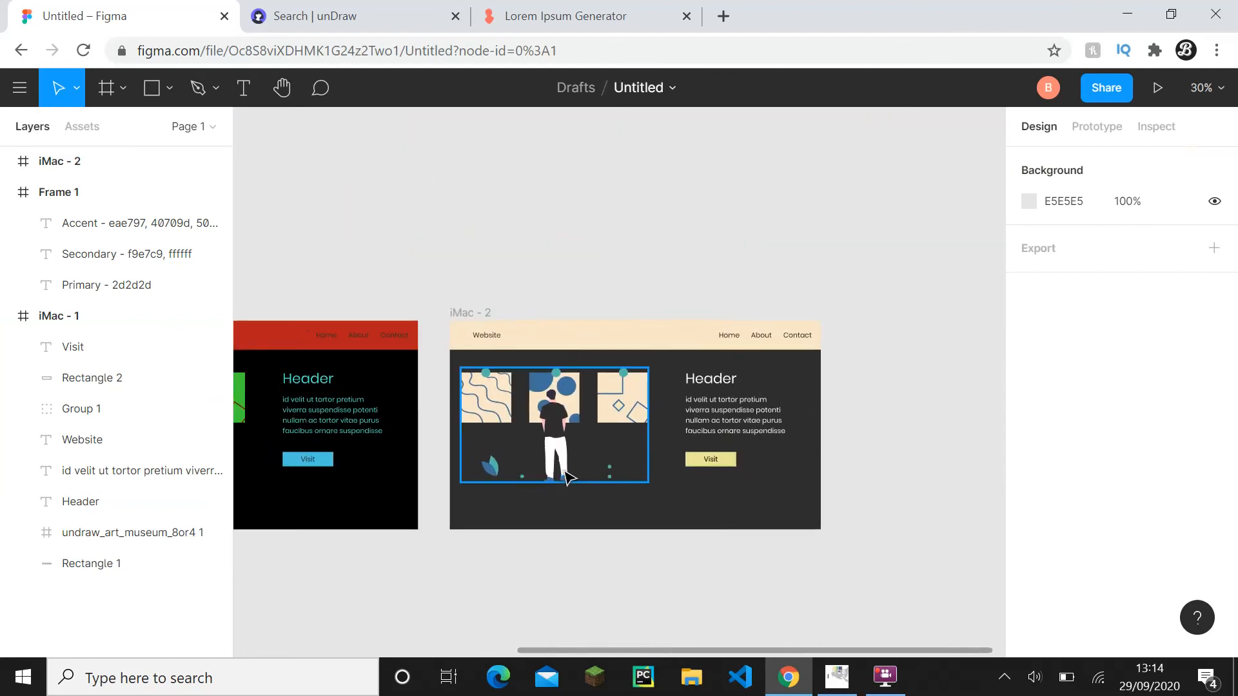